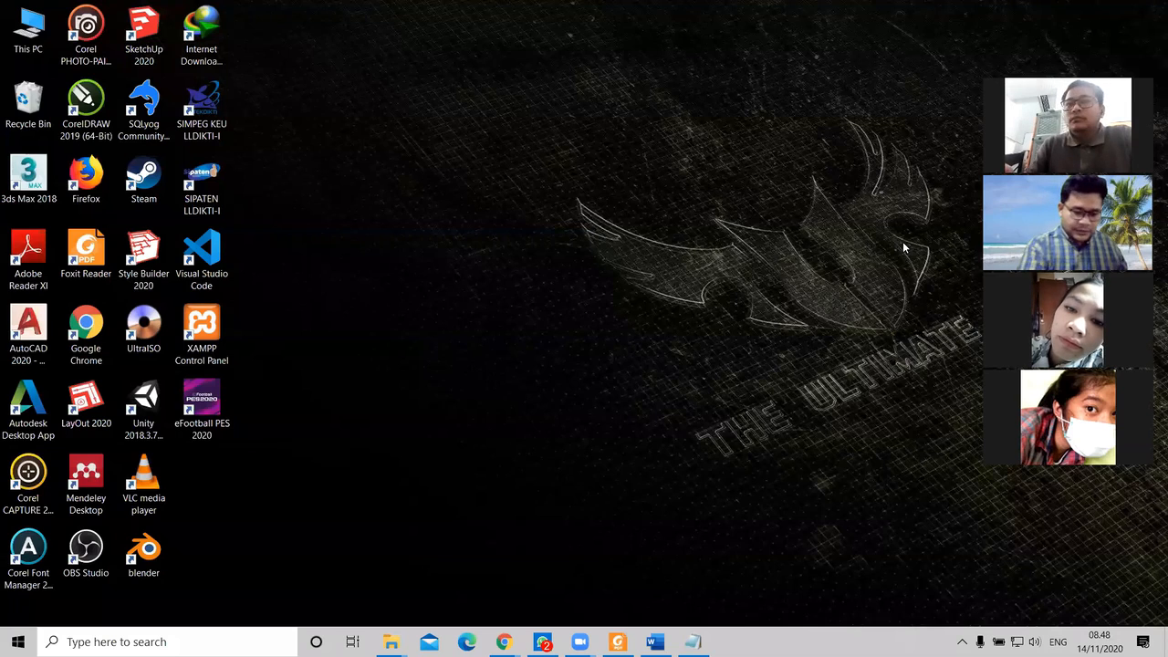
Step: Launch Word with winword from the Run box and create a blank document
{"action": "key", "text": "super+r"}
{"action": "type", "text": "winword"}
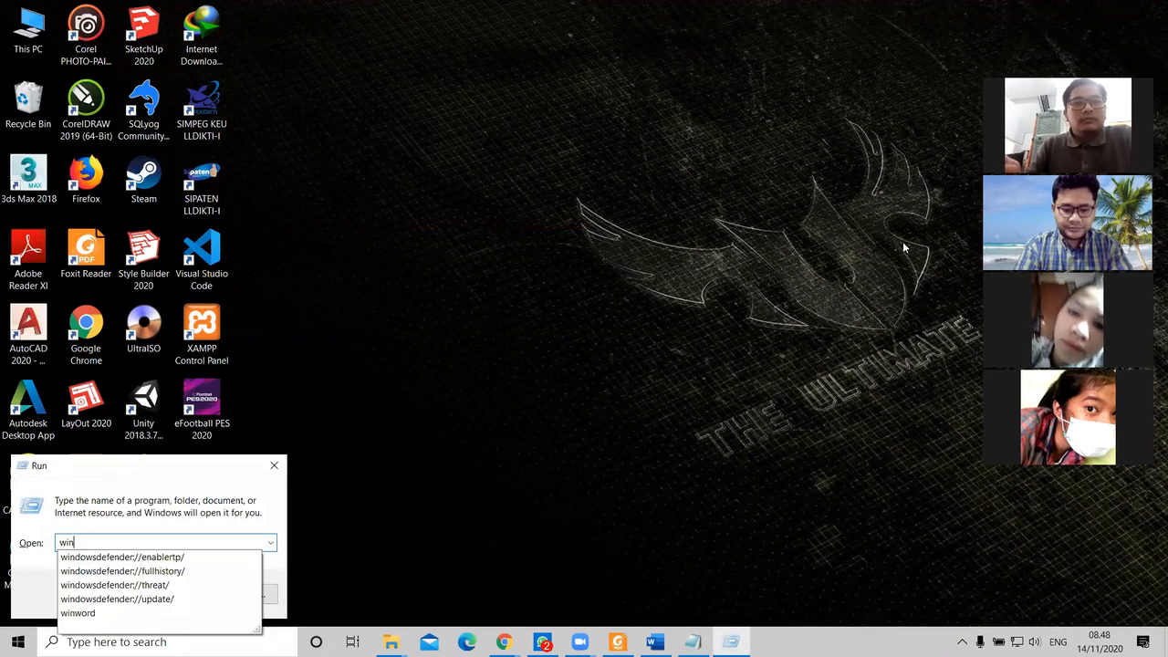
{"action": "key", "text": "Return"}
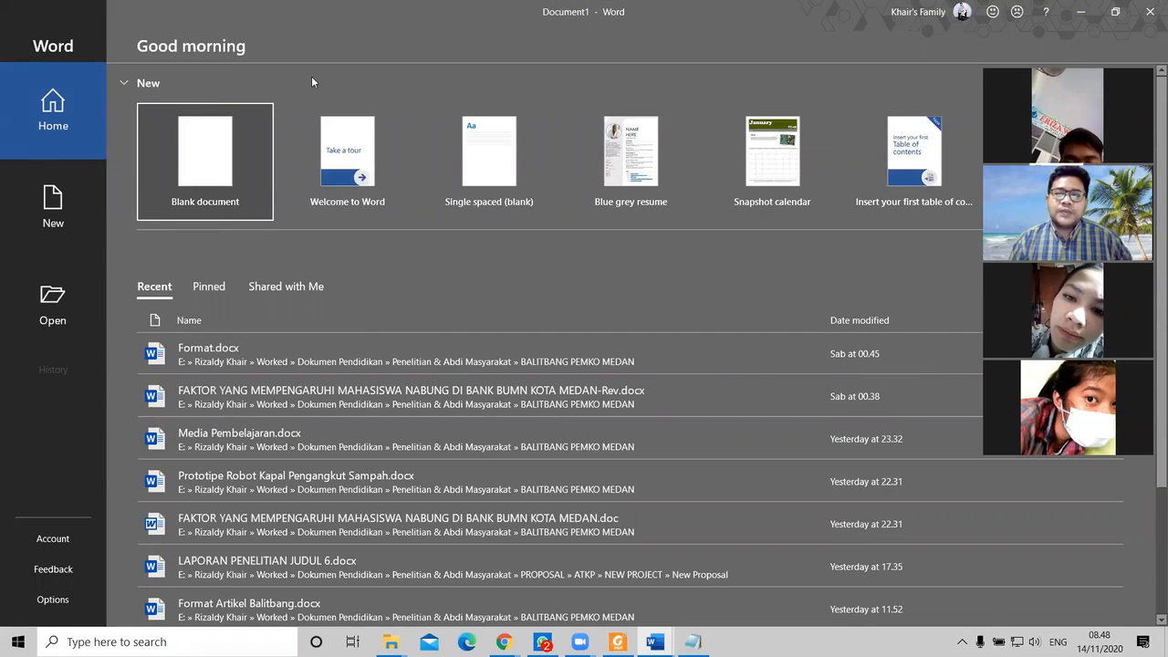
{"action": "left_click", "coordinate": [196, 174]}
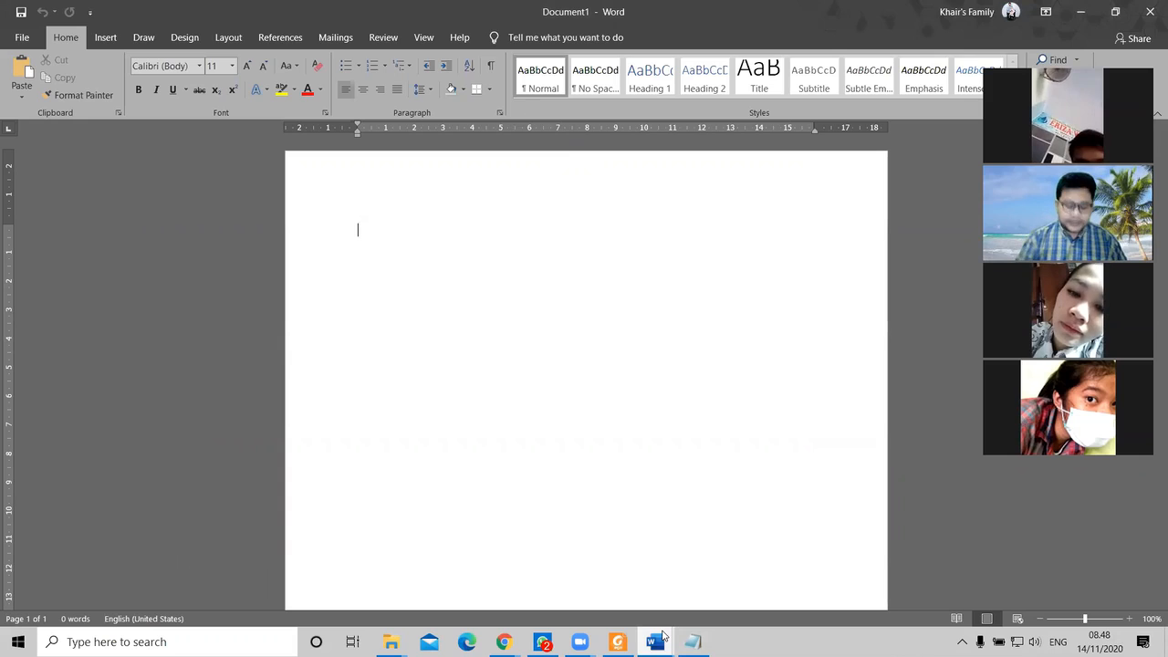
Step: Handwrite 'Mail Merge', 'Mail ⇒ Surat', 'Merge ⇒ menggabung gabung' and a circled 'database' on the page
{"action": "mouse_move", "coordinate": [310, 202]}
{"action": "left_mouse_down"}
{"action": "mouse_move", "coordinate": [314, 186]}
{"action": "mouse_move", "coordinate": [374, 200]}
{"action": "mouse_move", "coordinate": [385, 178]}
{"action": "mouse_move", "coordinate": [526, 164]}
{"action": "mouse_move", "coordinate": [535, 177]}
{"action": "mouse_move", "coordinate": [548, 168]}
{"action": "mouse_move", "coordinate": [554, 185]}
{"action": "left_mouse_up"}
{"action": "mouse_move", "coordinate": [309, 253]}
{"action": "left_mouse_down"}
{"action": "mouse_move", "coordinate": [582, 143]}
{"action": "mouse_move", "coordinate": [310, 188]}
{"action": "left_mouse_up"}
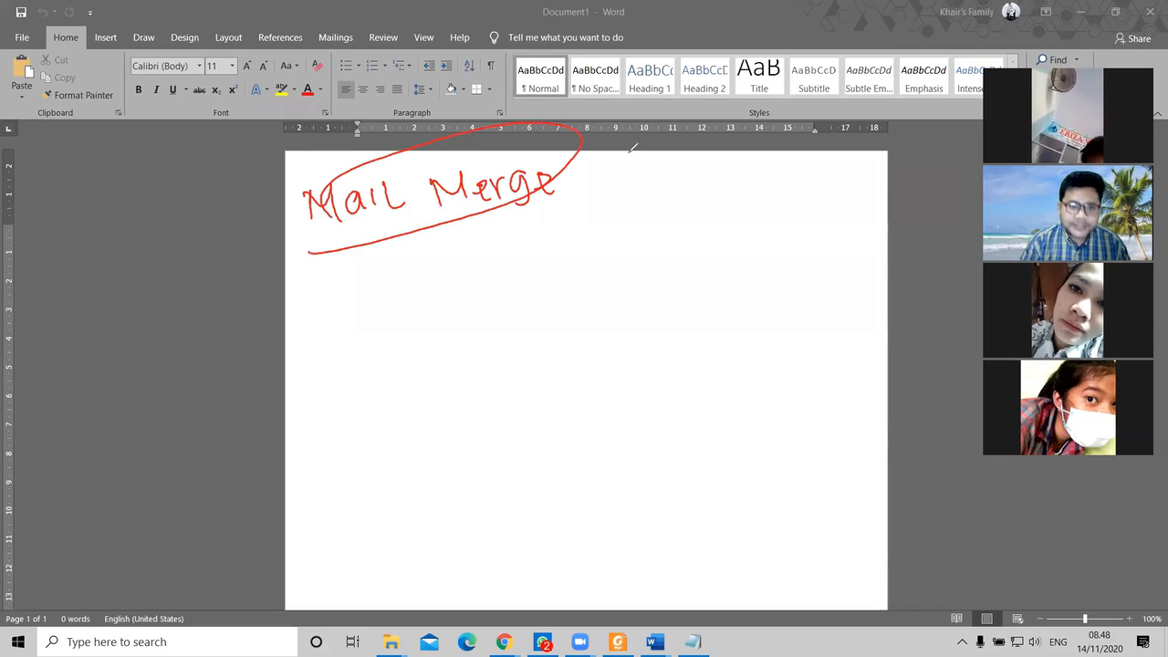
{"action": "mouse_move", "coordinate": [383, 292]}
{"action": "left_mouse_down"}
{"action": "mouse_move", "coordinate": [387, 266]}
{"action": "mouse_move", "coordinate": [436, 288]}
{"action": "mouse_move", "coordinate": [469, 269]}
{"action": "mouse_move", "coordinate": [540, 267]}
{"action": "mouse_move", "coordinate": [590, 247]}
{"action": "mouse_move", "coordinate": [635, 260]}
{"action": "mouse_move", "coordinate": [684, 248]}
{"action": "left_mouse_up"}
{"action": "mouse_move", "coordinate": [398, 322]}
{"action": "left_mouse_down"}
{"action": "mouse_move", "coordinate": [400, 334]}
{"action": "mouse_move", "coordinate": [429, 340]}
{"action": "mouse_move", "coordinate": [485, 331]}
{"action": "mouse_move", "coordinate": [492, 310]}
{"action": "mouse_move", "coordinate": [566, 301]}
{"action": "mouse_move", "coordinate": [567, 332]}
{"action": "mouse_move", "coordinate": [663, 290]}
{"action": "mouse_move", "coordinate": [704, 297]}
{"action": "mouse_move", "coordinate": [770, 272]}
{"action": "mouse_move", "coordinate": [860, 272]}
{"action": "mouse_move", "coordinate": [856, 286]}
{"action": "left_mouse_up"}
{"action": "mouse_move", "coordinate": [681, 345]}
{"action": "left_mouse_down"}
{"action": "mouse_move", "coordinate": [681, 363]}
{"action": "mouse_move", "coordinate": [712, 334]}
{"action": "mouse_move", "coordinate": [724, 353]}
{"action": "mouse_move", "coordinate": [789, 321]}
{"action": "mouse_move", "coordinate": [810, 334]}
{"action": "mouse_move", "coordinate": [819, 310]}
{"action": "left_mouse_up"}
{"action": "left_click", "coordinate": [831, 322]}
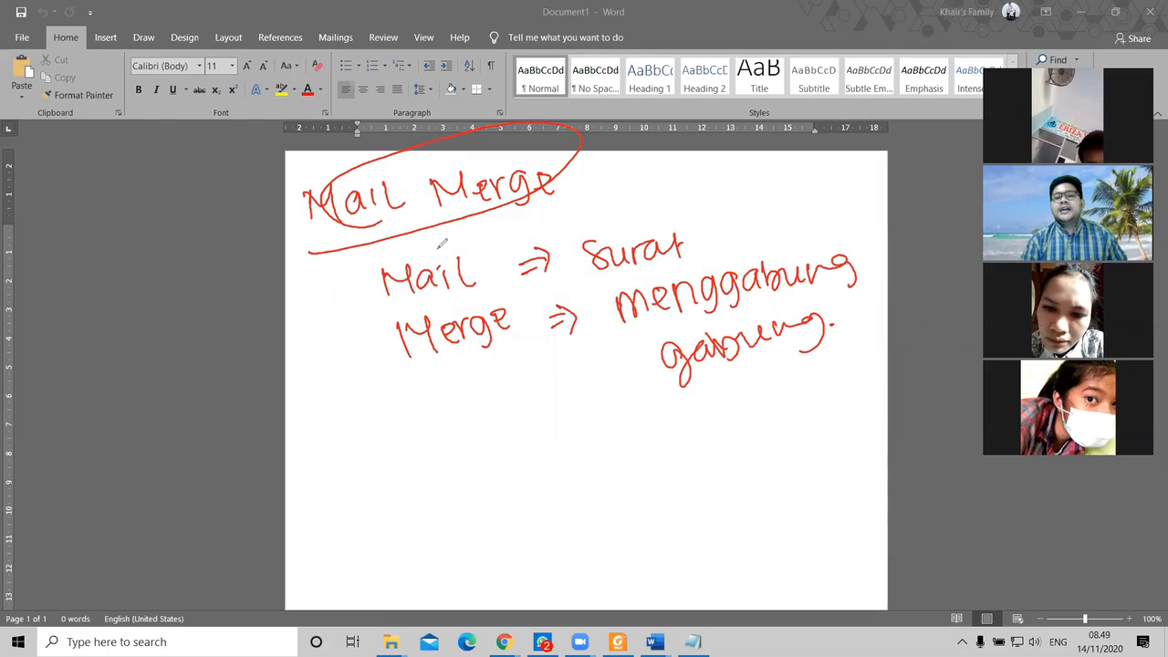
{"action": "mouse_move", "coordinate": [631, 216]}
{"action": "left_mouse_down"}
{"action": "mouse_move", "coordinate": [569, 263]}
{"action": "mouse_move", "coordinate": [642, 215]}
{"action": "left_mouse_up"}
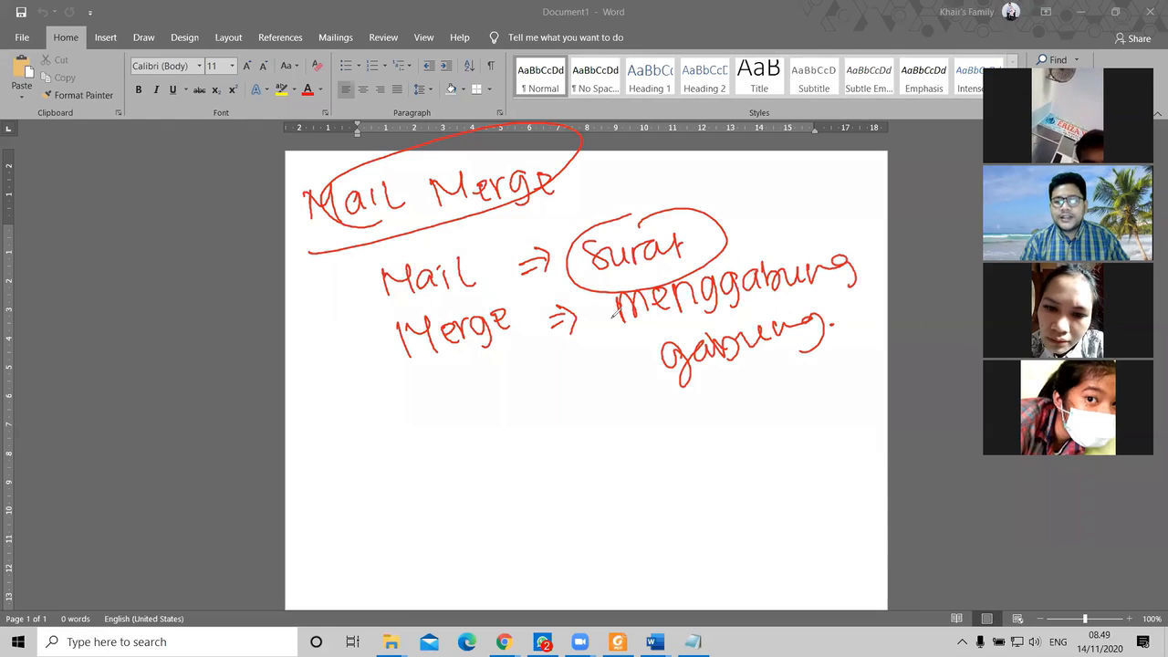
{"action": "mouse_move", "coordinate": [527, 424]}
{"action": "left_mouse_down"}
{"action": "mouse_move", "coordinate": [576, 404]}
{"action": "mouse_move", "coordinate": [621, 407]}
{"action": "mouse_move", "coordinate": [640, 436]}
{"action": "mouse_move", "coordinate": [678, 419]}
{"action": "mouse_move", "coordinate": [696, 429]}
{"action": "mouse_move", "coordinate": [703, 412]}
{"action": "mouse_move", "coordinate": [711, 434]}
{"action": "left_mouse_up"}
{"action": "mouse_move", "coordinate": [626, 387]}
{"action": "left_mouse_down"}
{"action": "mouse_move", "coordinate": [751, 439]}
{"action": "mouse_move", "coordinate": [650, 397]}
{"action": "left_mouse_up"}
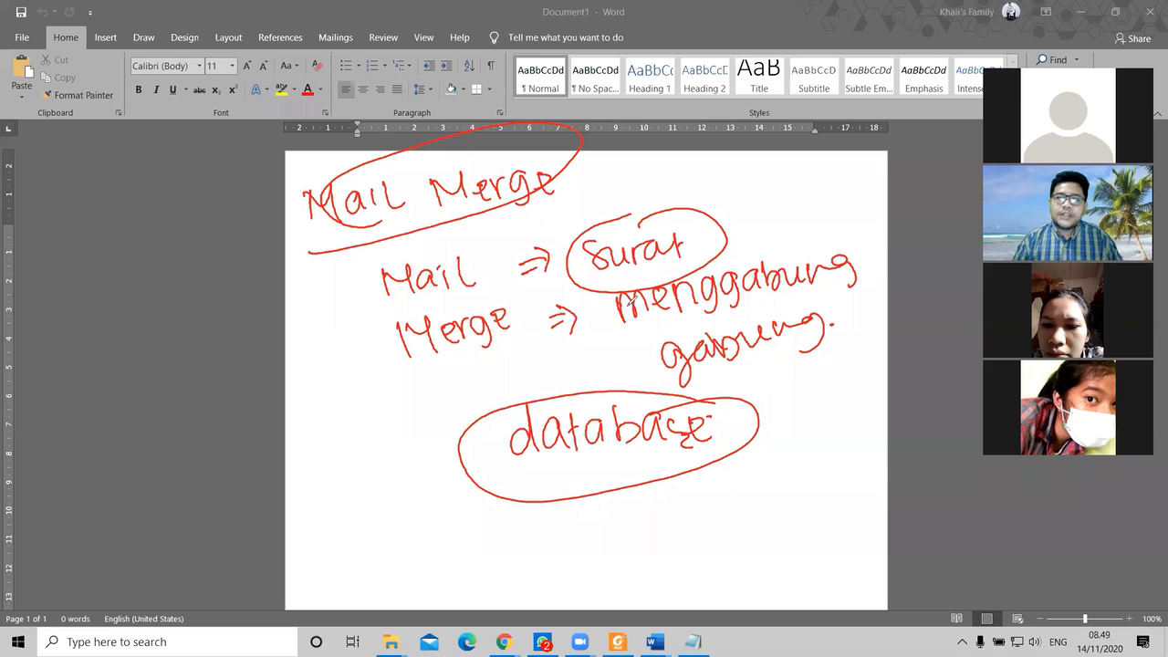
Step: Clear all the pen annotations from the Word page at once
{"action": "left_click", "coordinate": [752, 160]}
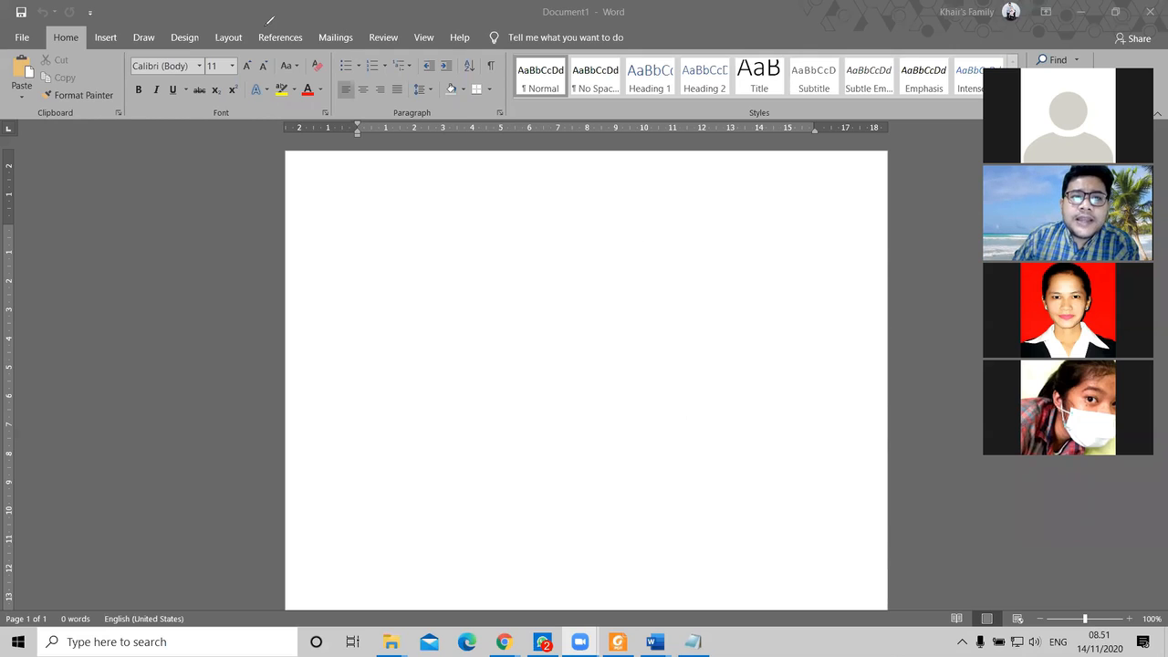
Step: Focus the Word window and switch the ribbon to the Mailings tab
{"action": "left_click", "coordinate": [336, 42]}
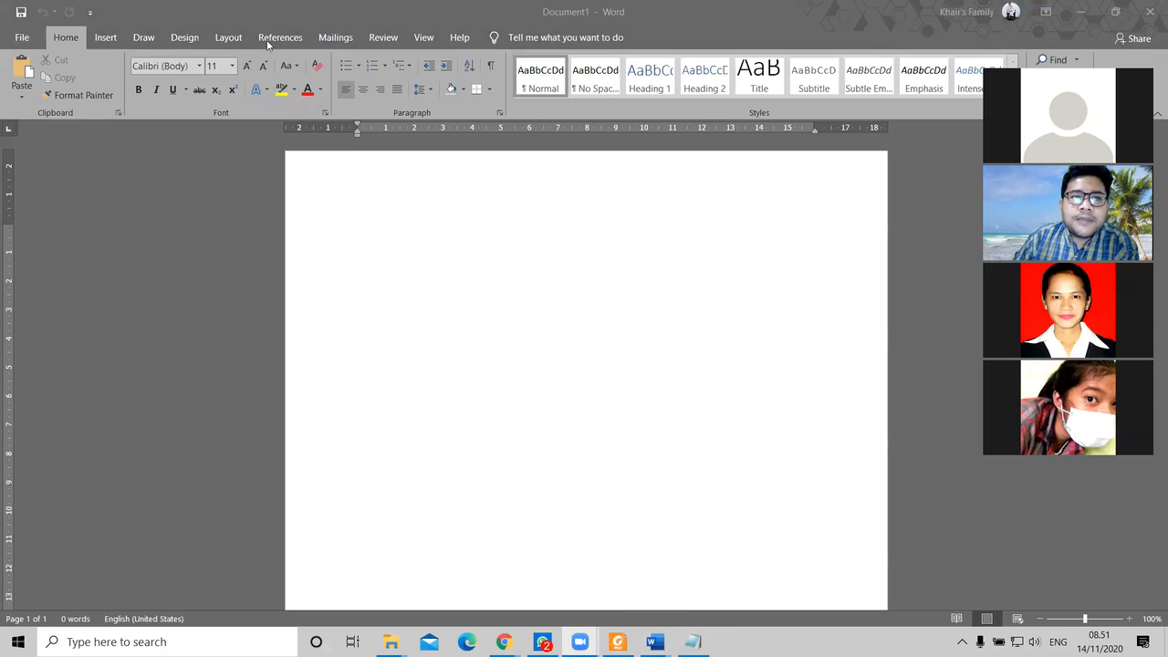
{"action": "left_click", "coordinate": [336, 37]}
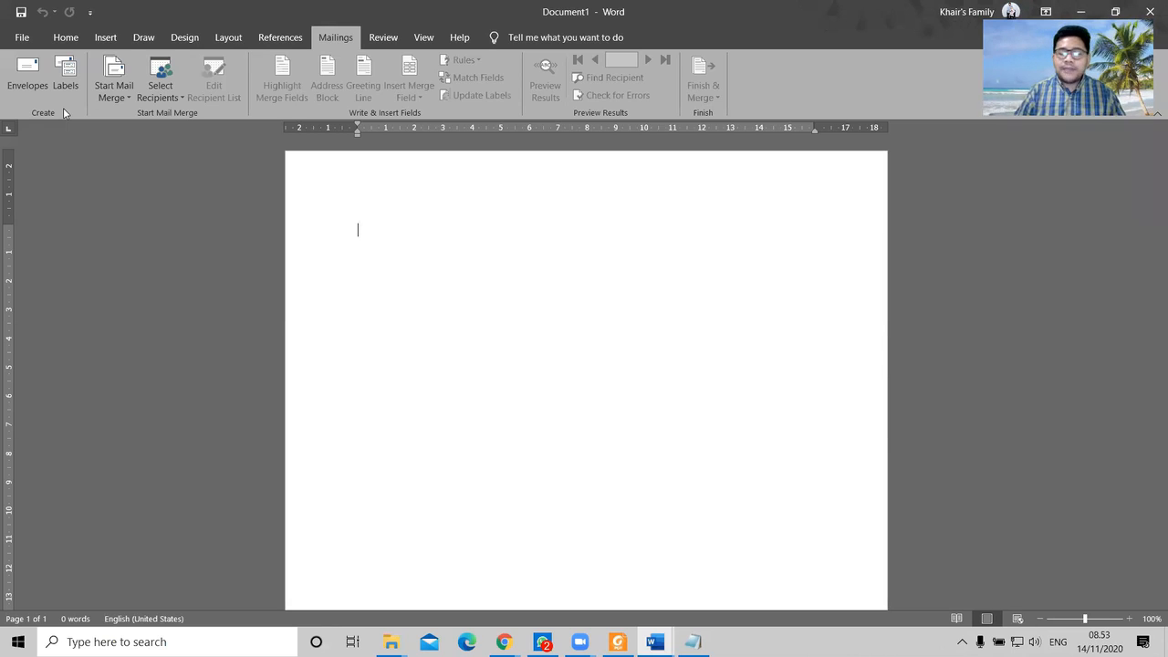
{"action": "left_click", "coordinate": [65, 77]}
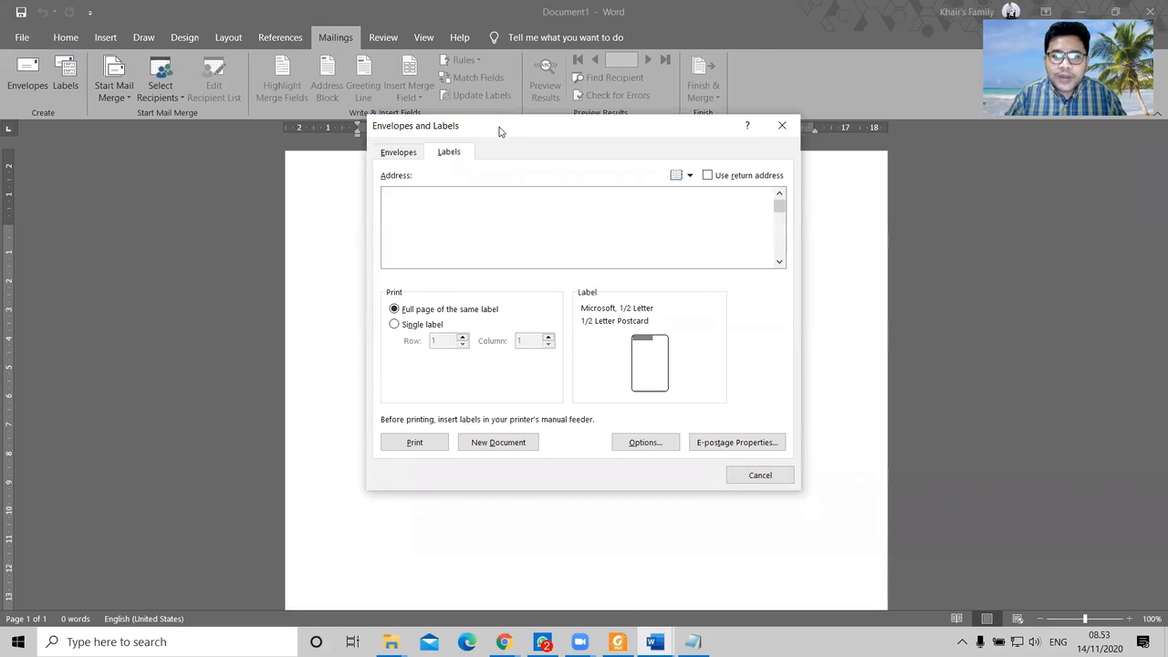
{"action": "left_click_drag", "start_coordinate": [499, 131], "coordinate": [473, 149]}
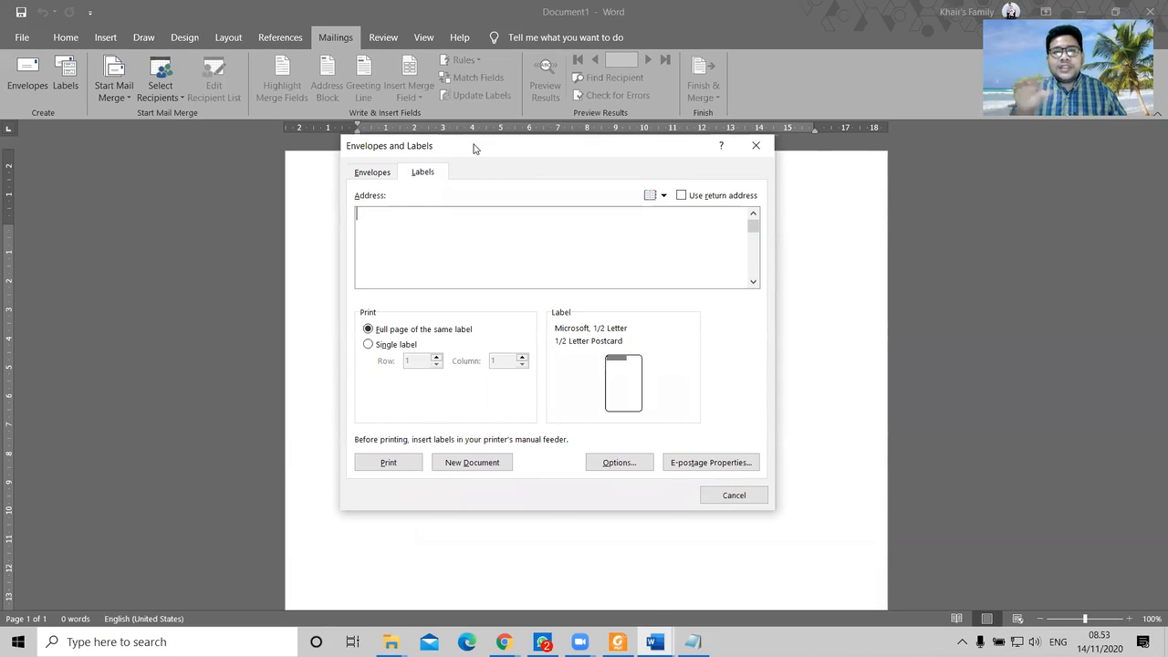
{"action": "left_click", "coordinate": [1057, 17]}
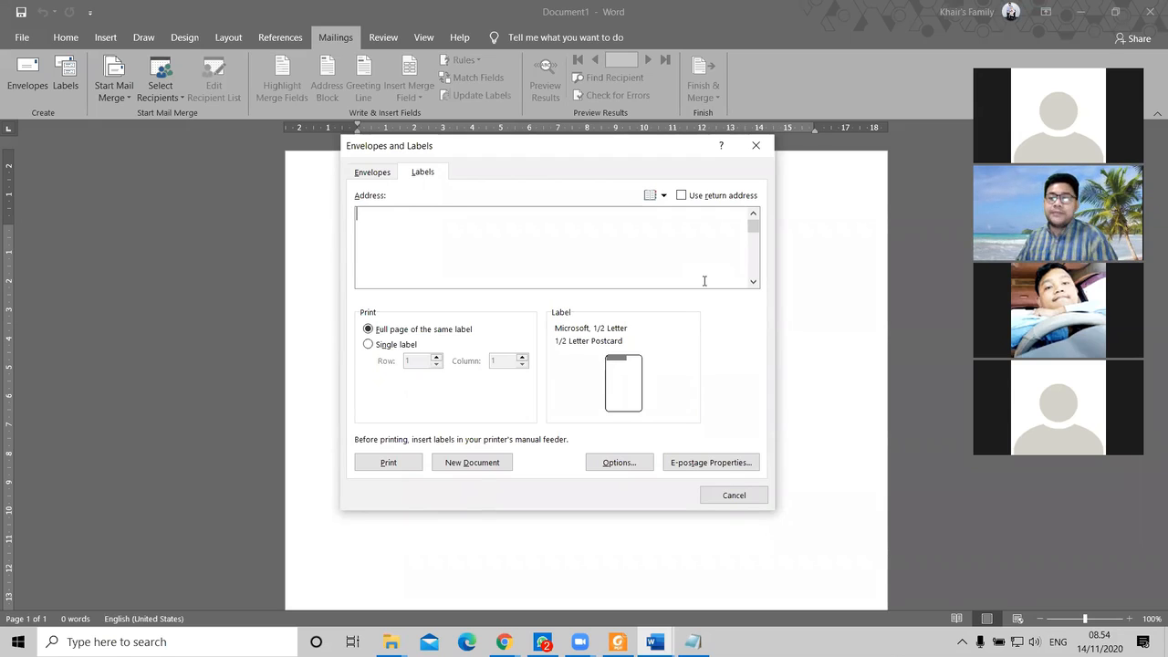
{"action": "left_click", "coordinate": [756, 145]}
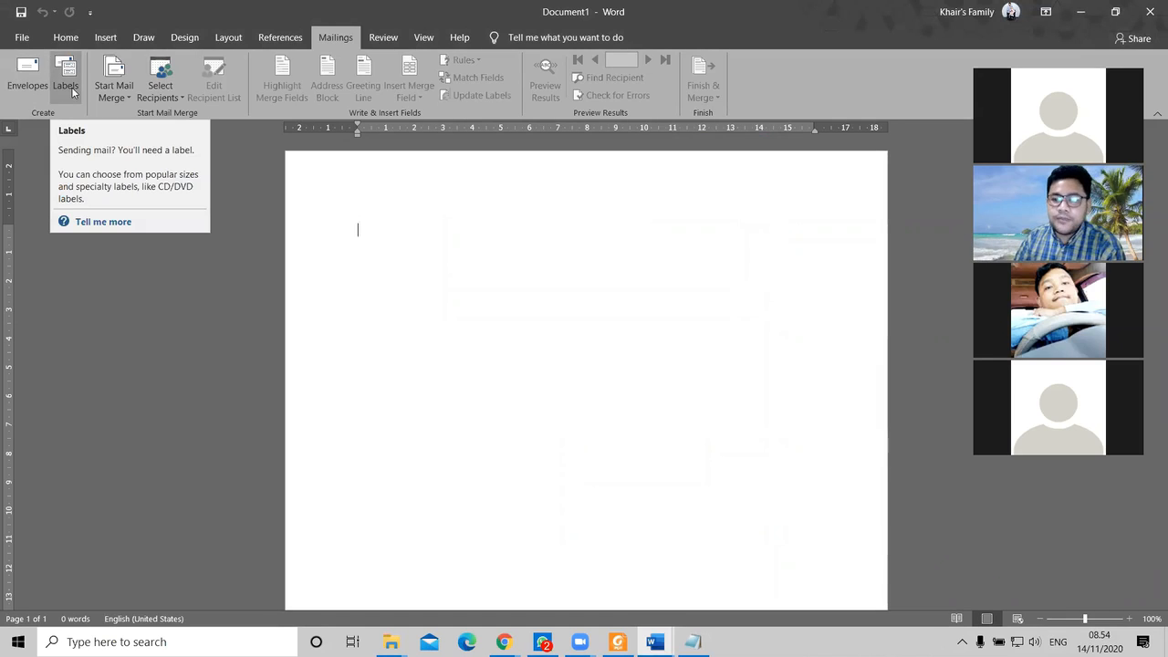
Step: Launch the Step-by-Step Mail Merge Wizard from the Start Mail Merge menu
{"action": "left_click", "coordinate": [129, 100]}
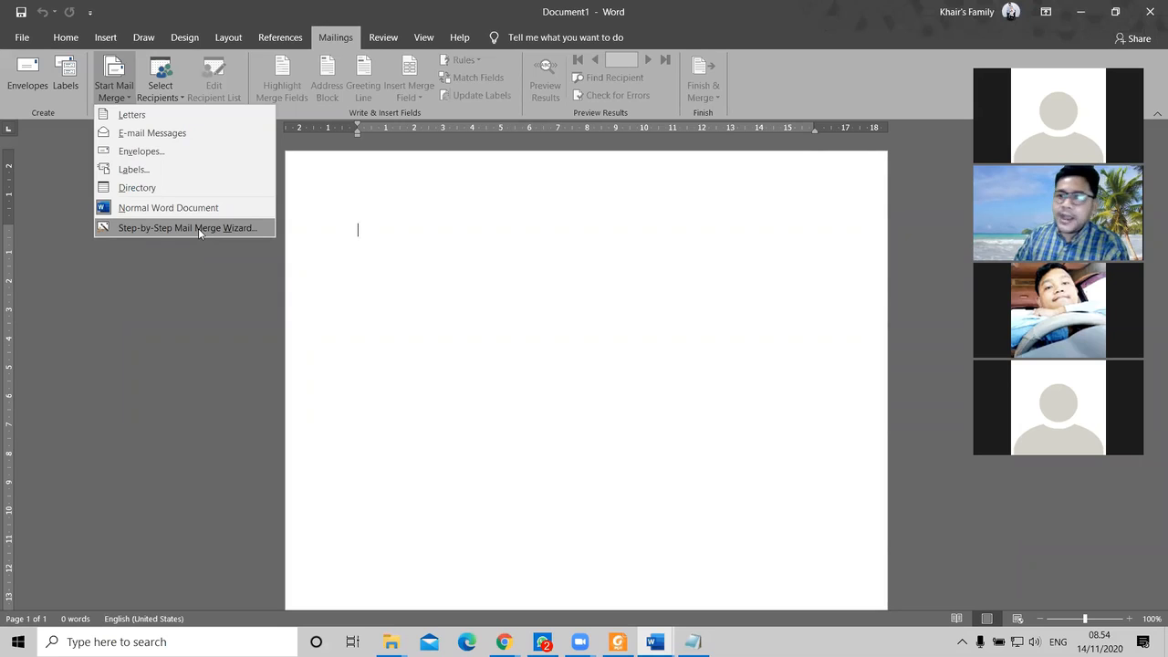
{"action": "left_click", "coordinate": [198, 228]}
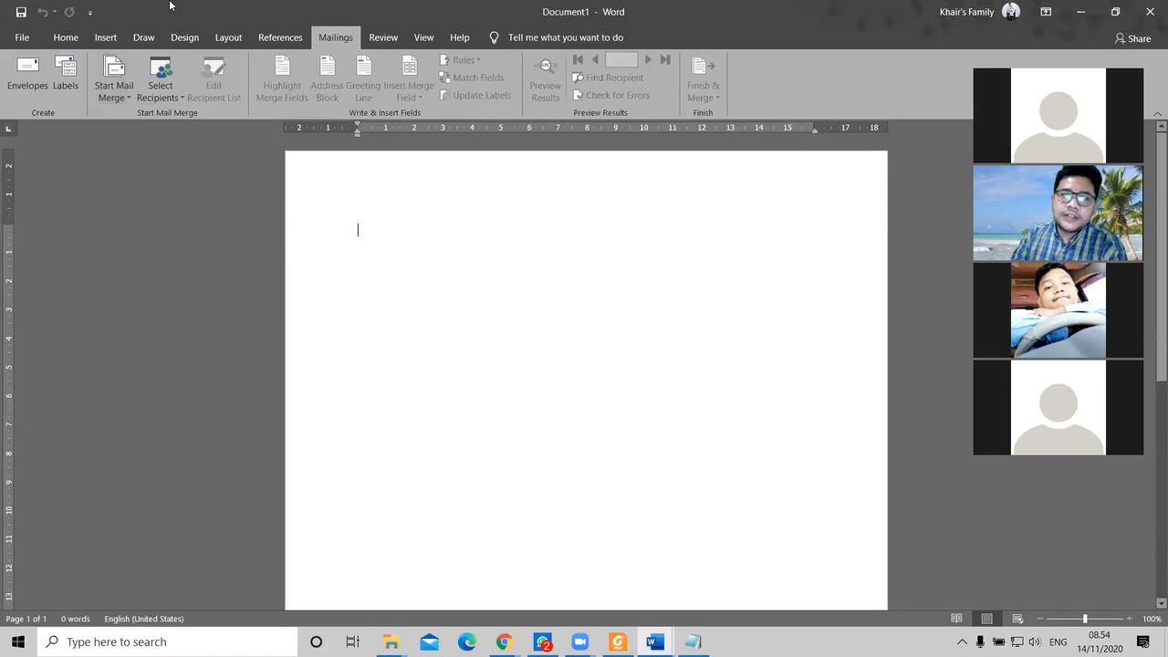
{"action": "left_click", "coordinate": [176, 92]}
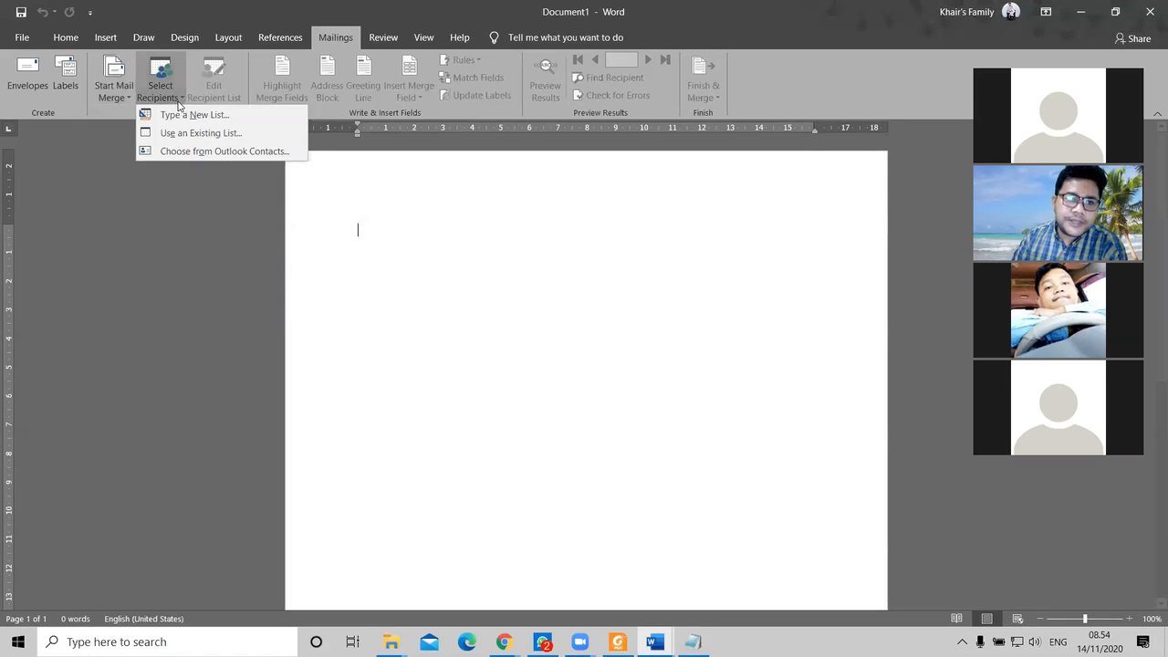
{"action": "left_click", "coordinate": [327, 6]}
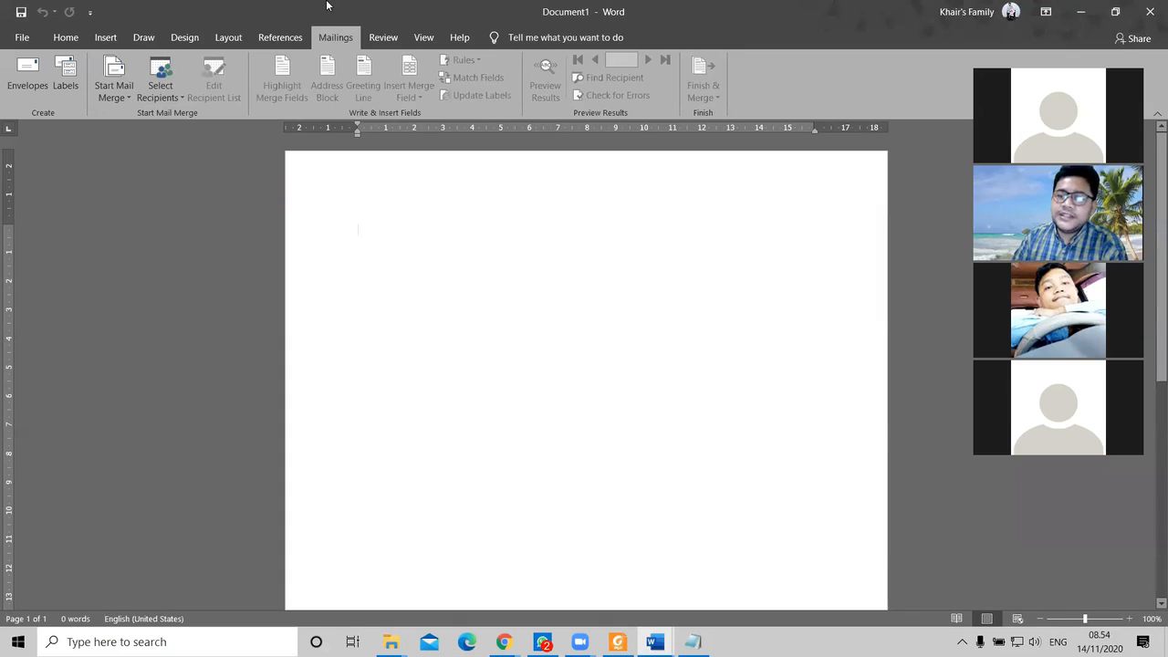
{"action": "left_click", "coordinate": [129, 99]}
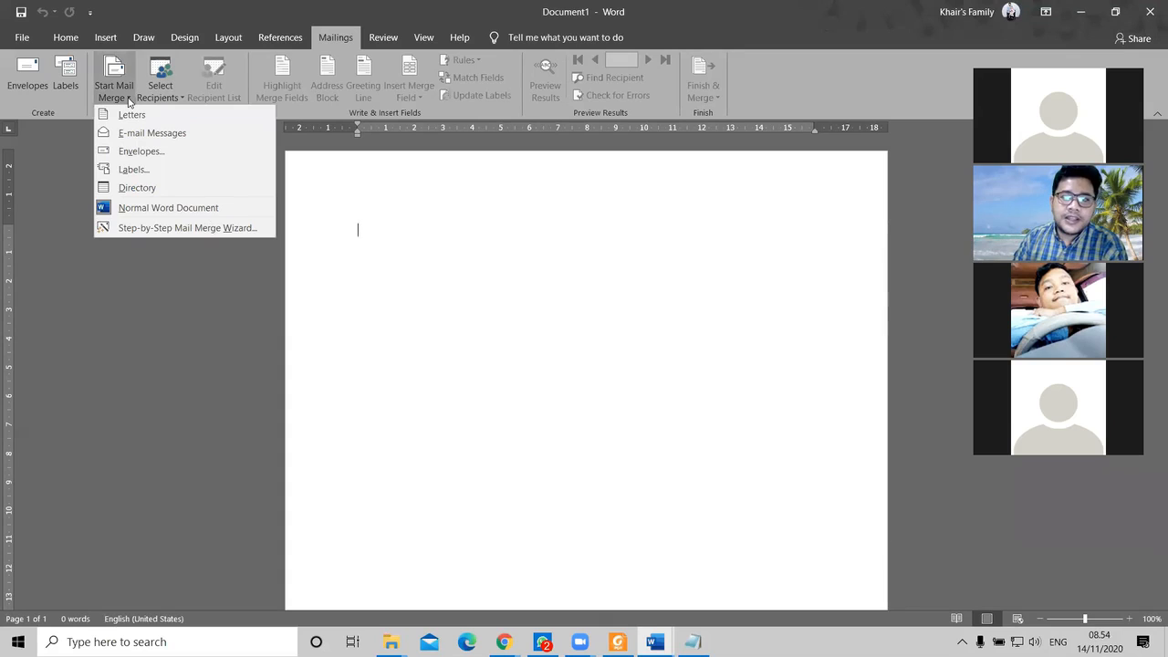
{"action": "left_click", "coordinate": [168, 228]}
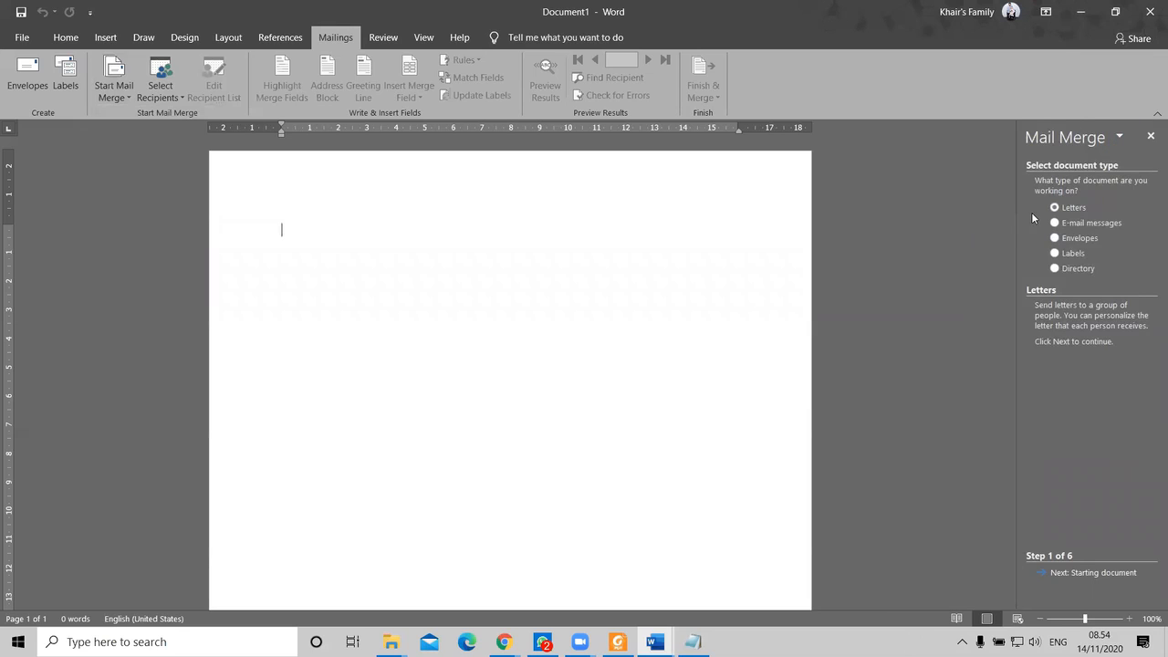
Step: Drag the Mail Merge pane's left edge leftward to widen it
{"action": "left_click_drag", "start_coordinate": [1013, 224], "coordinate": [946, 233]}
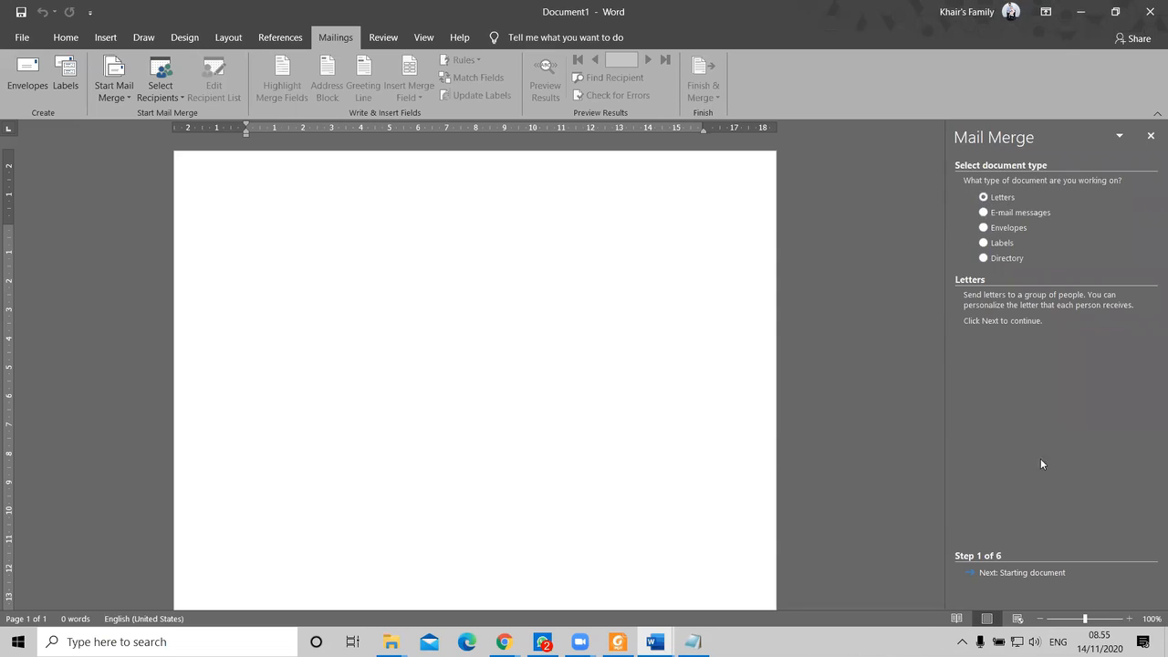
Step: Keep Letters as the document type and advance to step 2, Starting document
{"action": "left_click", "coordinate": [1043, 575]}
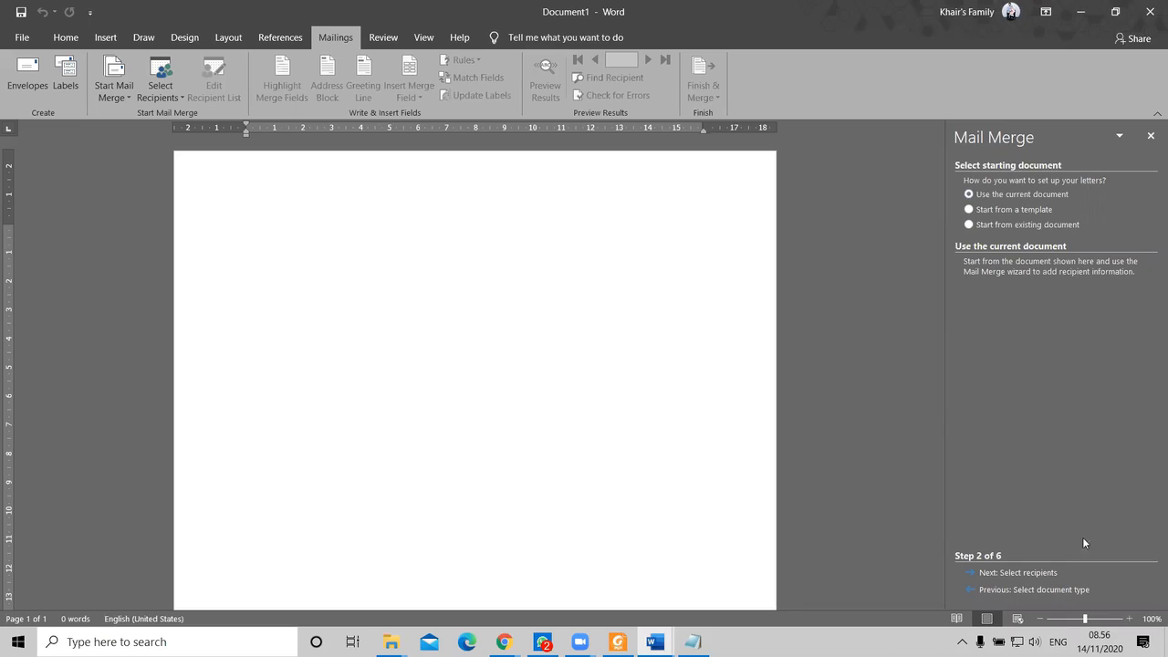
Step: Advance to step 3 and select 'Type a new list' as the recipient source
{"action": "left_click", "coordinate": [1019, 573]}
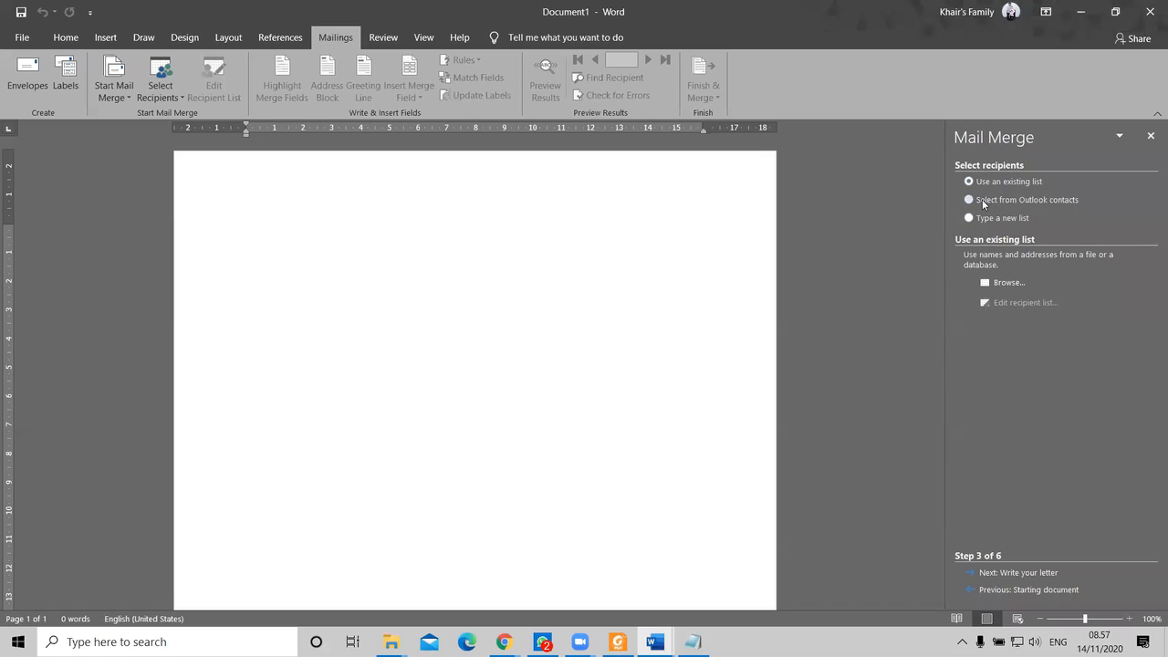
{"action": "left_click", "coordinate": [984, 208]}
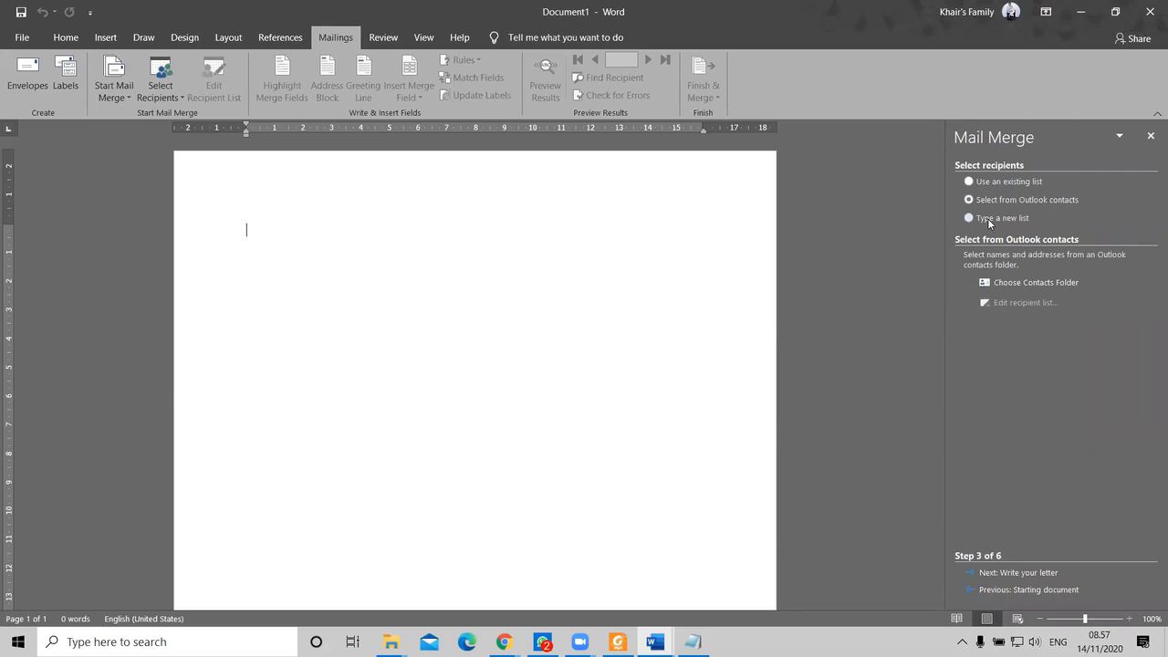
{"action": "left_click", "coordinate": [989, 223]}
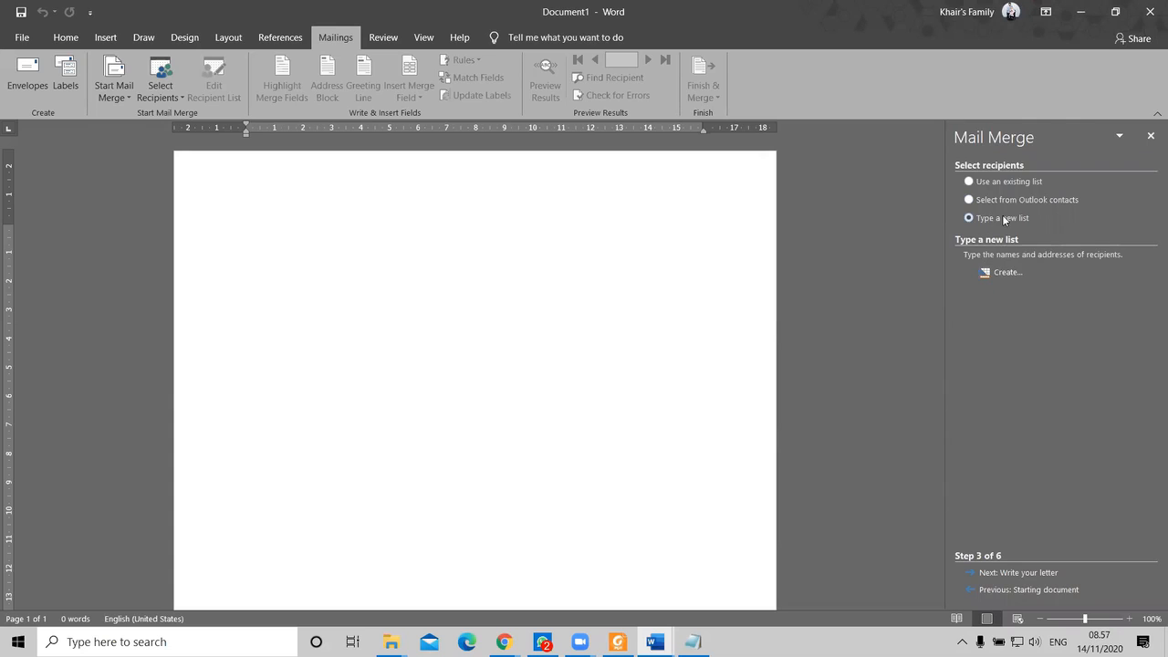
Step: Create a new recipient list and reposition the New Address List dialog
{"action": "left_click", "coordinate": [1004, 272]}
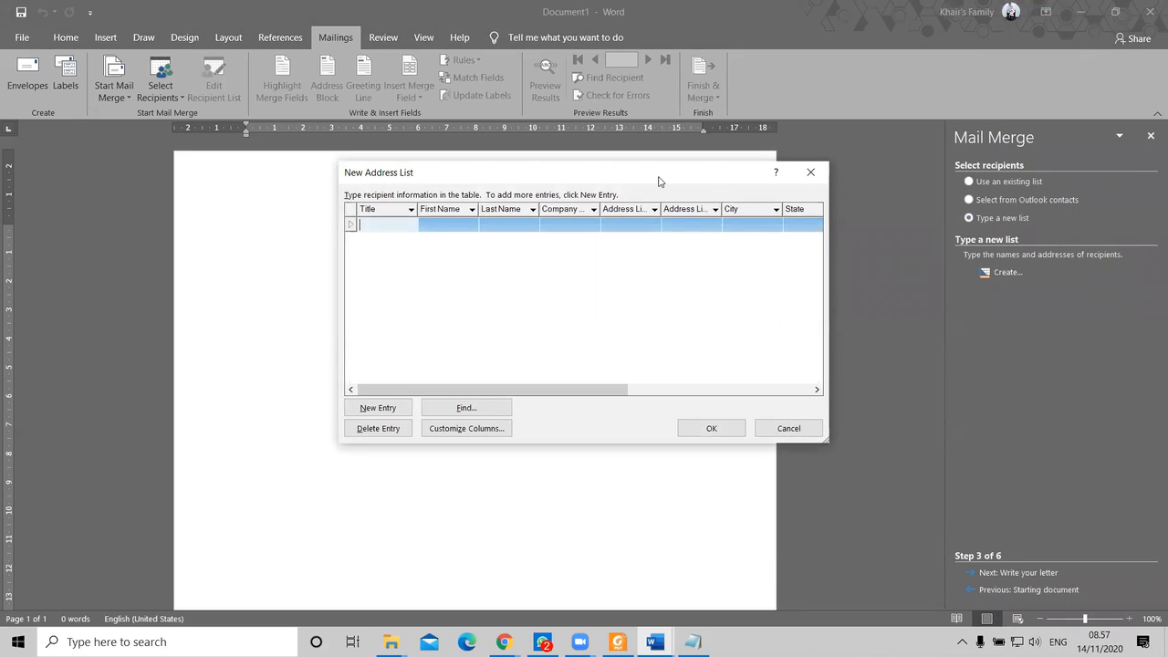
{"action": "left_click_drag", "start_coordinate": [660, 181], "coordinate": [603, 187]}
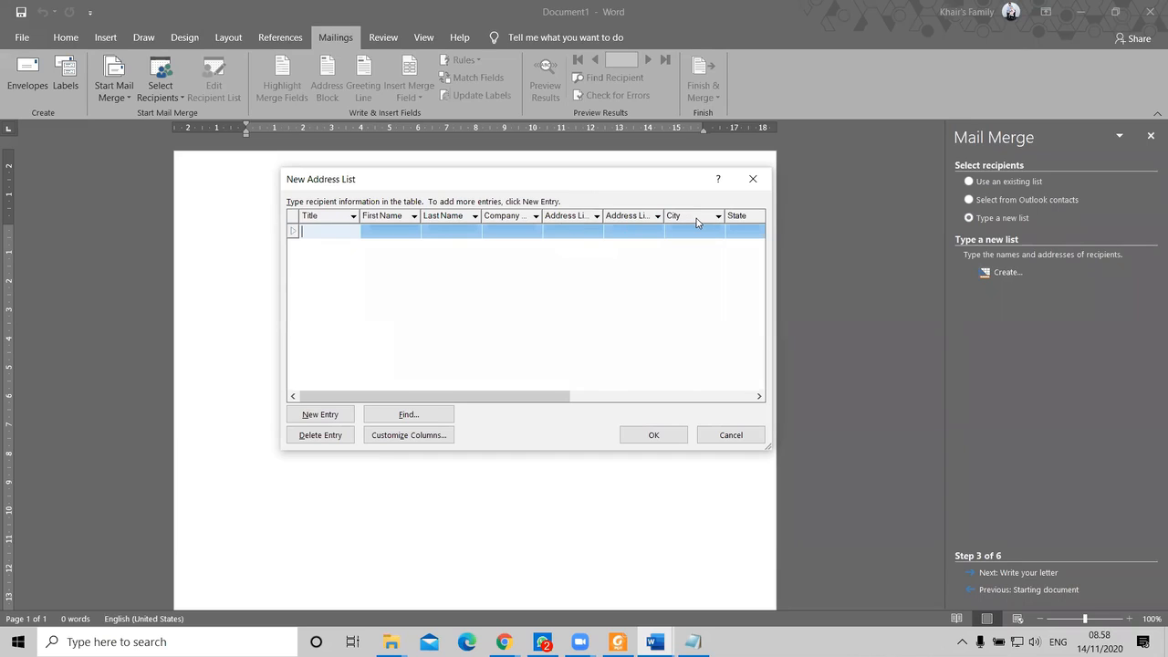
{"action": "left_click_drag", "start_coordinate": [555, 396], "coordinate": [584, 396]}
Step: Delete the Title field from the address list columns
{"action": "left_click", "coordinate": [404, 437]}
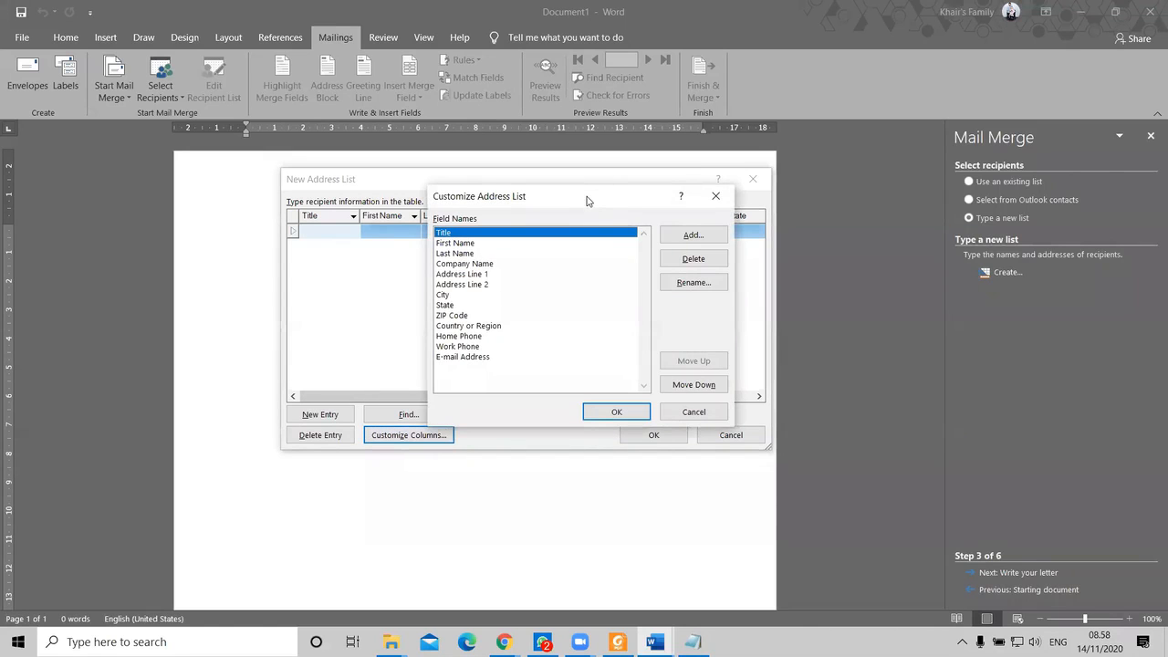
{"action": "left_click_drag", "start_coordinate": [584, 199], "coordinate": [551, 175]}
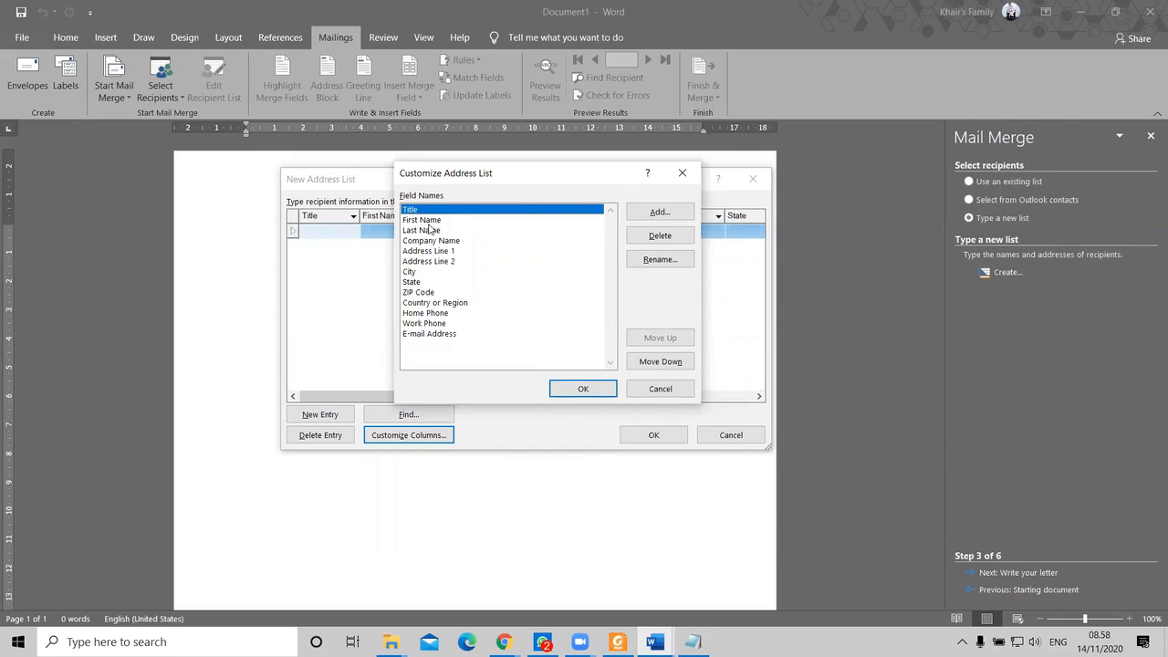
{"action": "left_click", "coordinate": [428, 230]}
{"action": "left_click", "coordinate": [423, 212]}
{"action": "left_click", "coordinate": [665, 239]}
{"action": "left_click", "coordinate": [558, 364]}
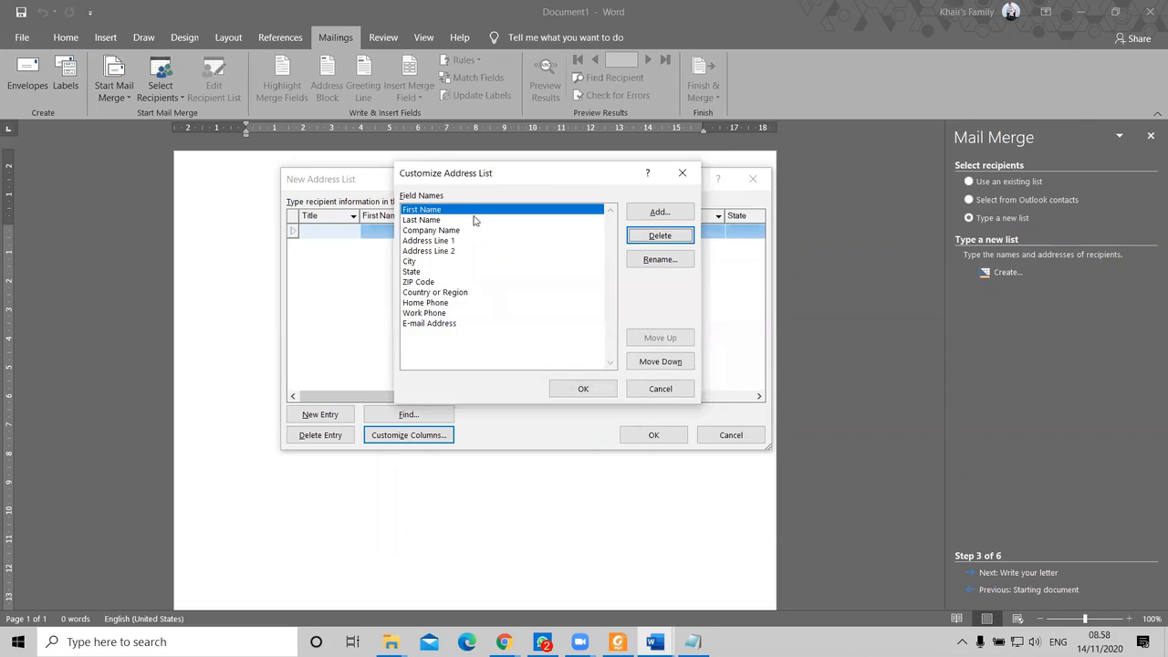
Step: Rename the First Name field to Nama
{"action": "left_click", "coordinate": [659, 259]}
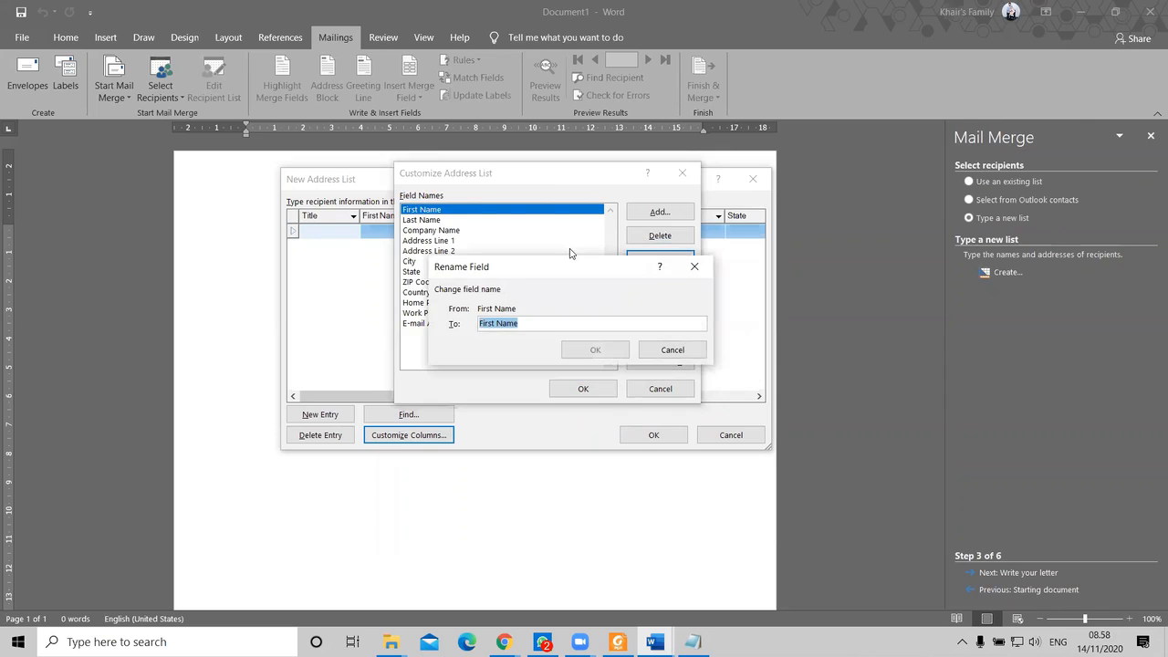
{"action": "type", "text": "Nama"}
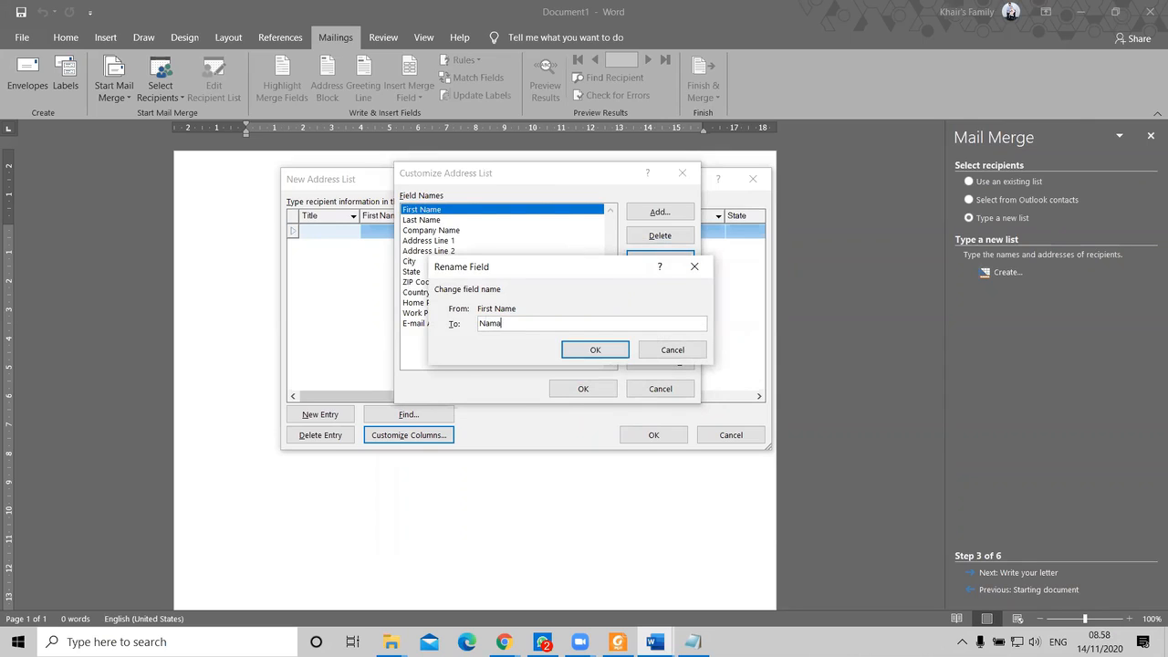
{"action": "type", "text": " Pimpinan"}
{"action": "left_click", "coordinate": [588, 349]}
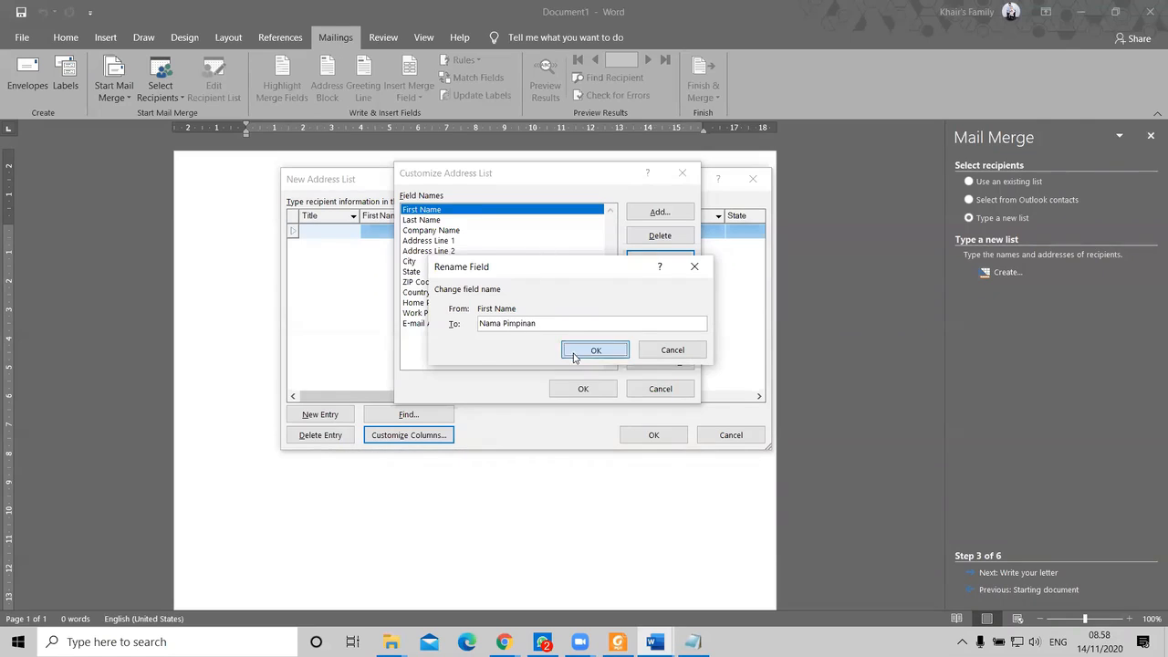
{"action": "left_click", "coordinate": [437, 222]}
{"action": "left_click", "coordinate": [657, 260]}
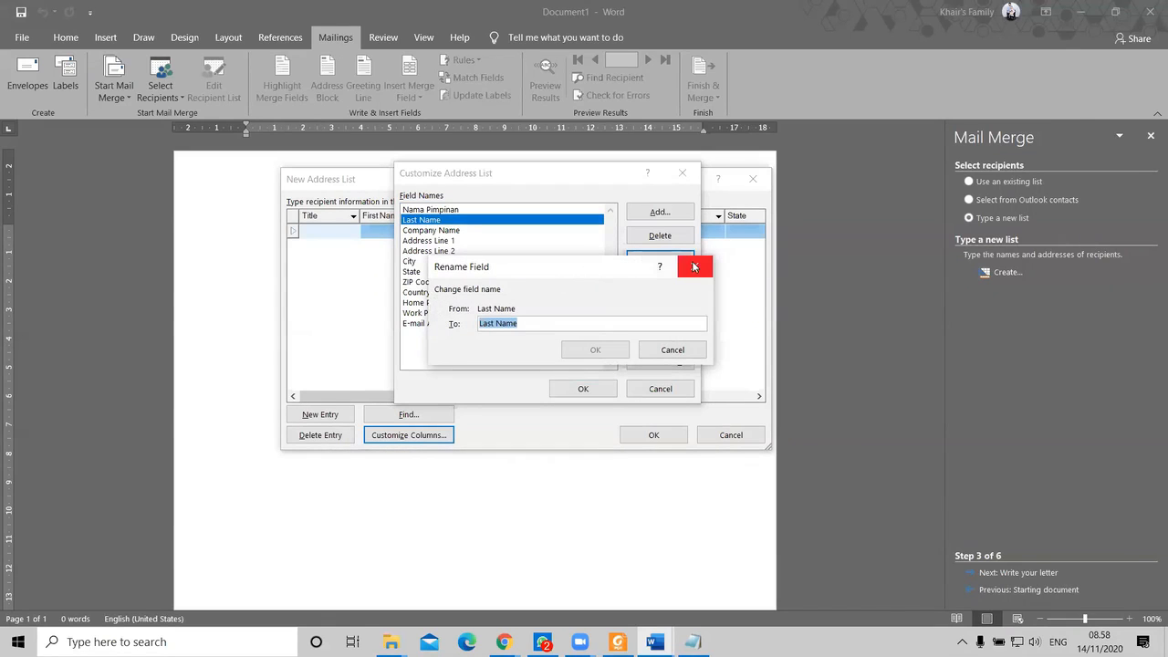
{"action": "left_click", "coordinate": [693, 267]}
{"action": "left_click", "coordinate": [495, 210]}
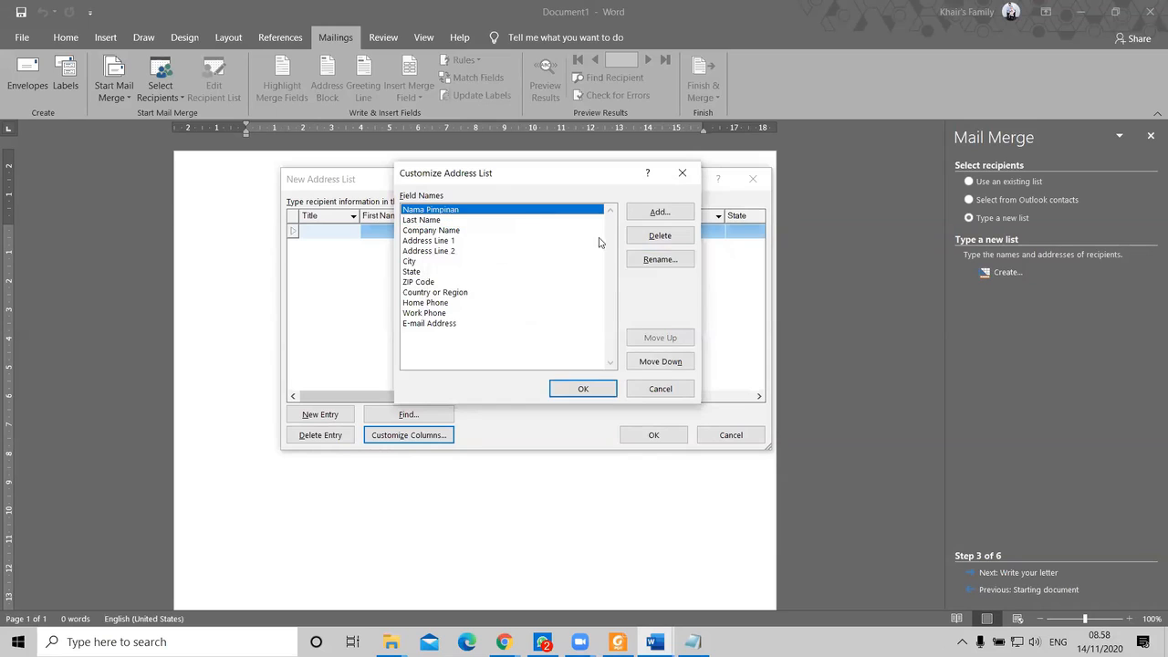
{"action": "left_click", "coordinate": [660, 259]}
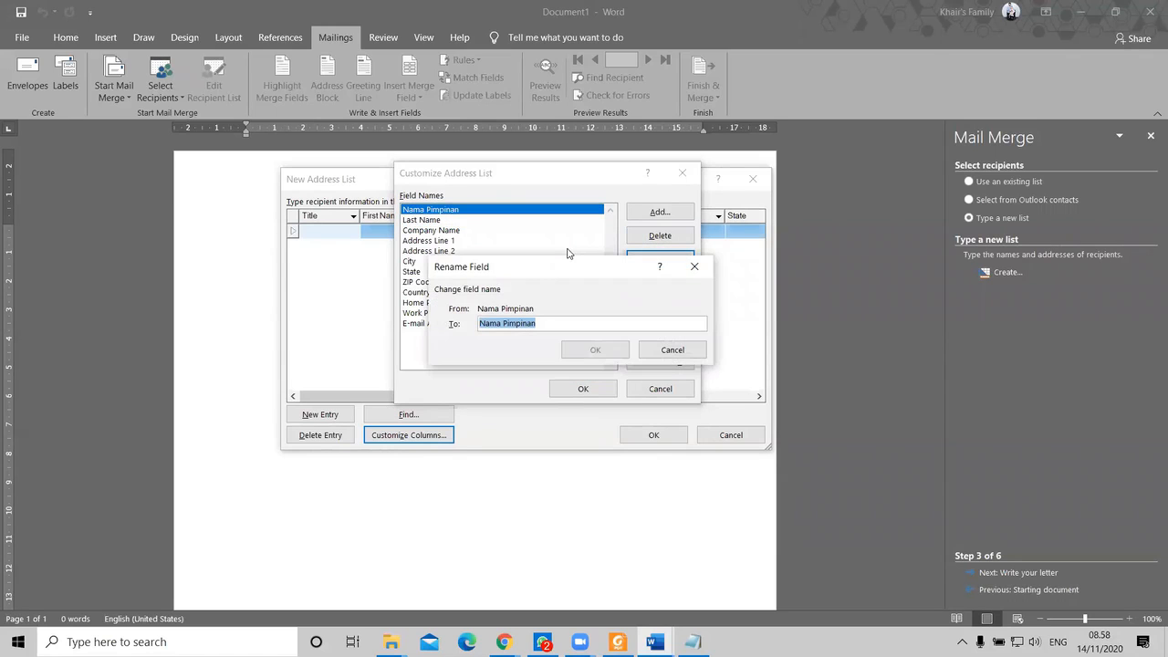
{"action": "type", "text": "Nama"}
{"action": "key", "text": "Return"}
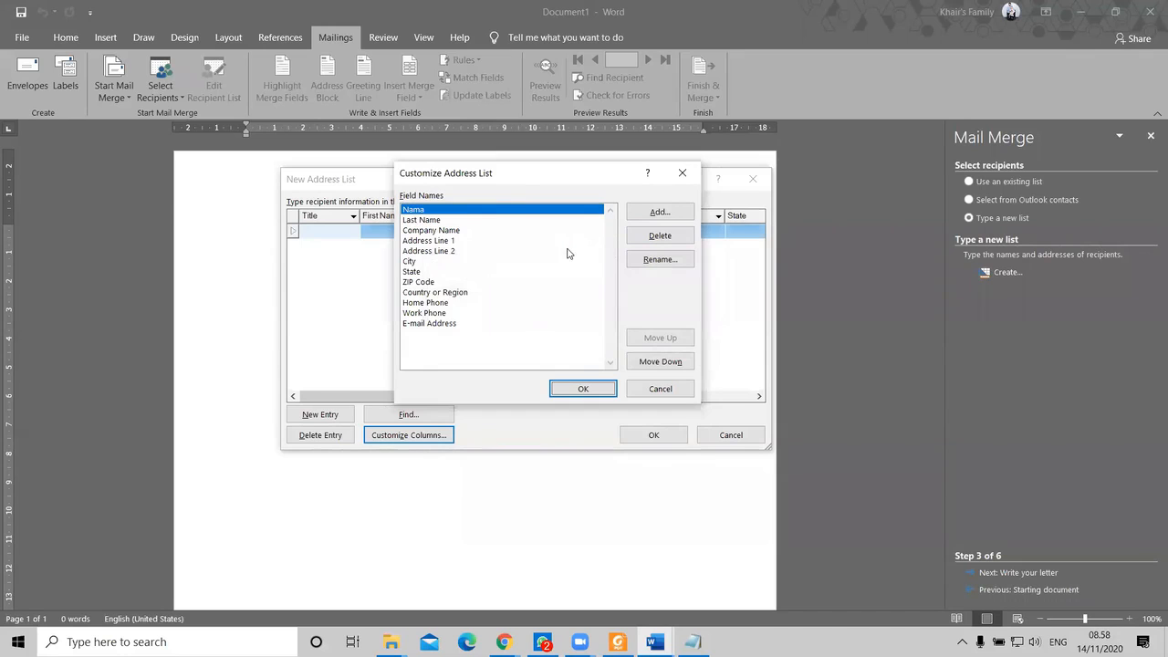
Step: Rename Last Name to Jabatan and Company Name to Perusahaan Cabang
{"action": "left_click", "coordinate": [449, 221]}
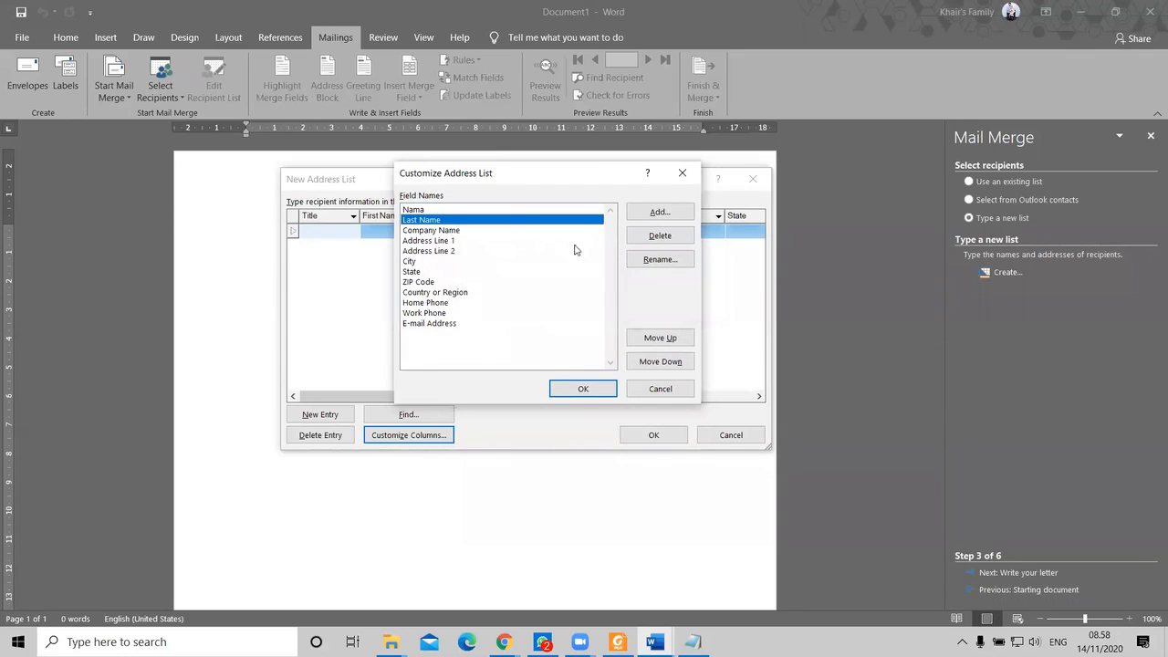
{"action": "left_click", "coordinate": [642, 261]}
{"action": "type", "text": "Jabatan"}
{"action": "key", "text": "Return"}
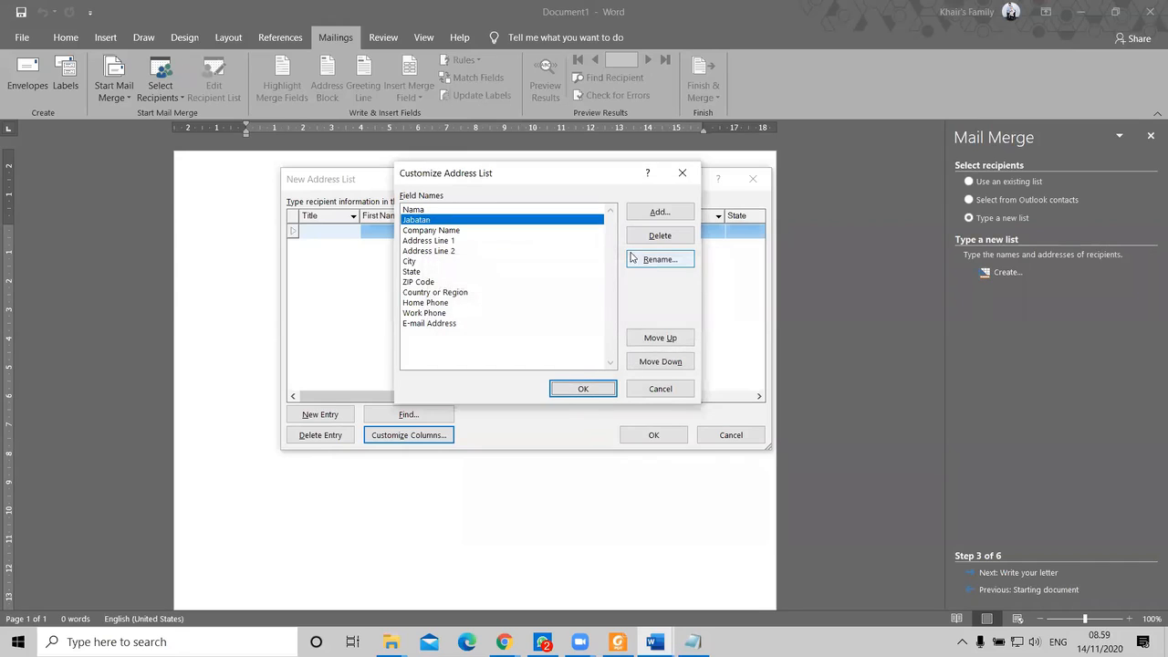
{"action": "left_click", "coordinate": [447, 230]}
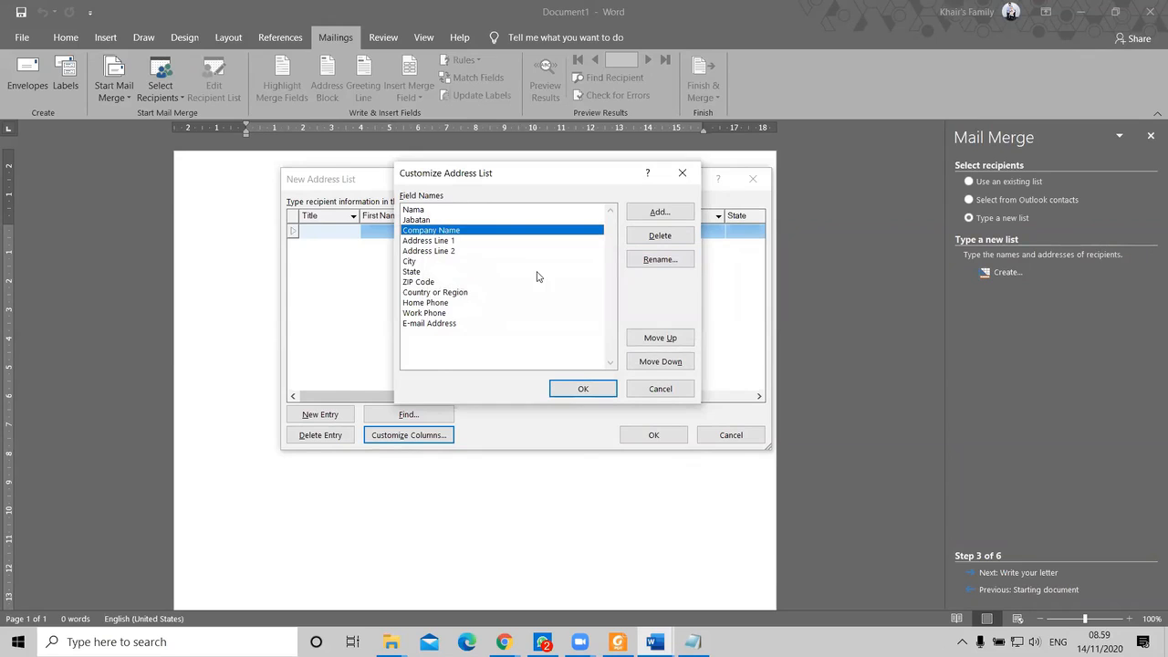
{"action": "left_click", "coordinate": [669, 262]}
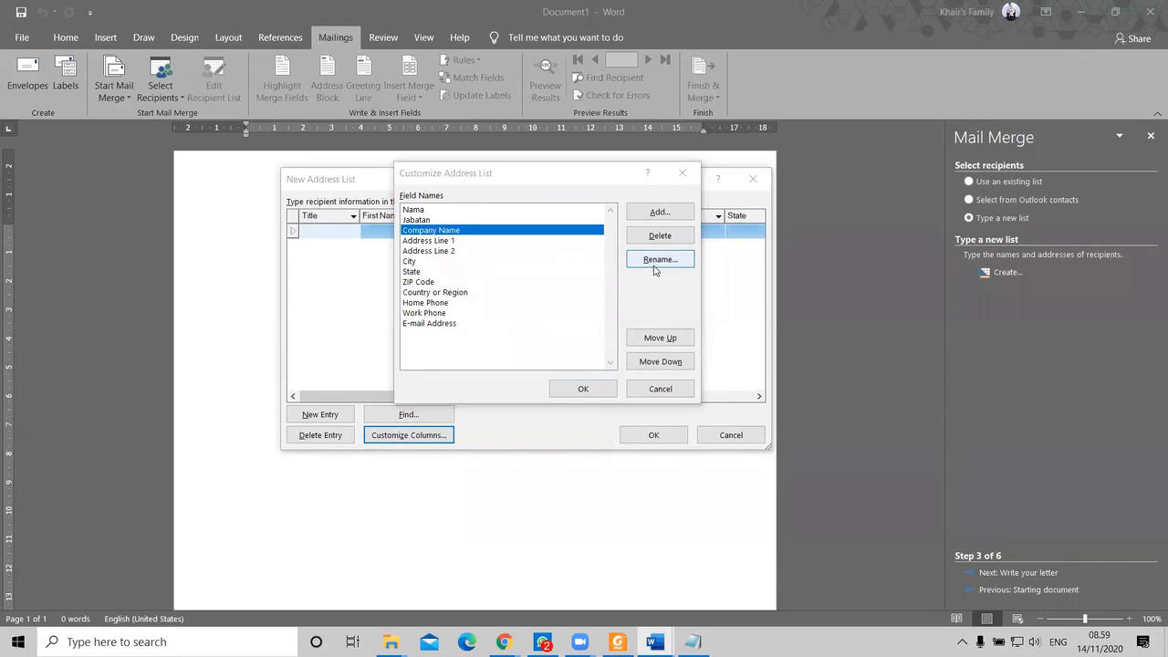
{"action": "type", "text": "Cabang"}
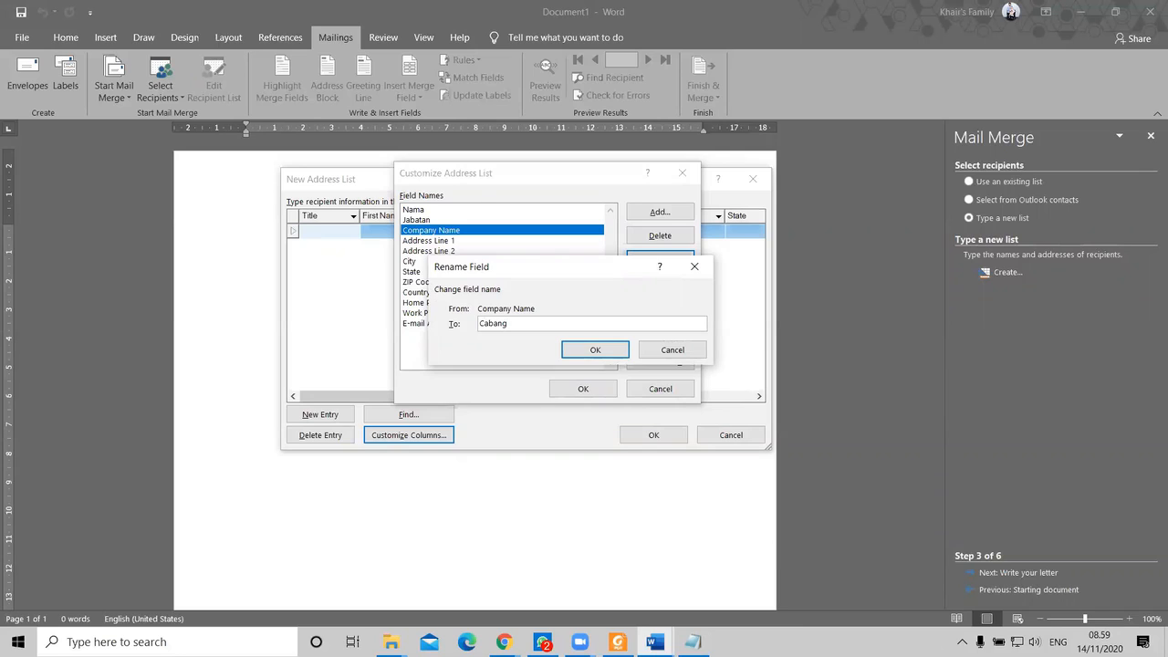
{"action": "key", "text": "BackSpace"}
{"action": "key", "text": "BackSpace"}
{"action": "key", "text": "BackSpace"}
{"action": "key", "text": "BackSpace"}
{"action": "key", "text": "BackSpace"}
{"action": "key", "text": "BackSpace"}
{"action": "type", "text": "Perusahaan Cabang"}
{"action": "key", "text": "Return"}
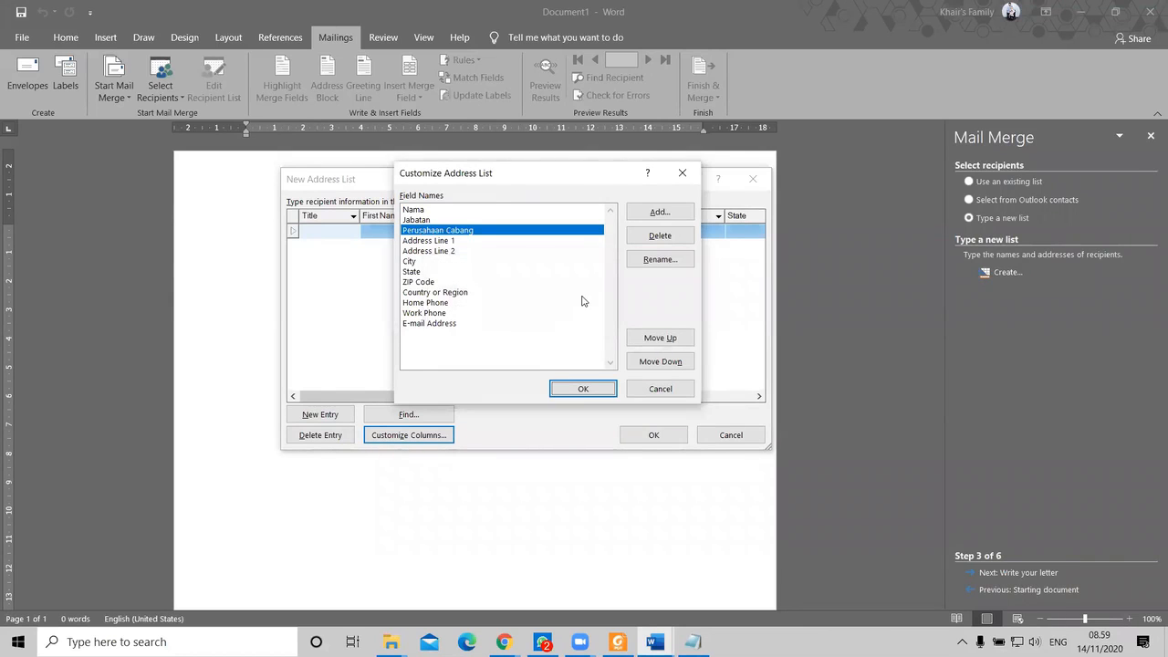
Step: Rename Address Line 1 to Alamat
{"action": "left_click", "coordinate": [445, 243]}
{"action": "left_click", "coordinate": [667, 260]}
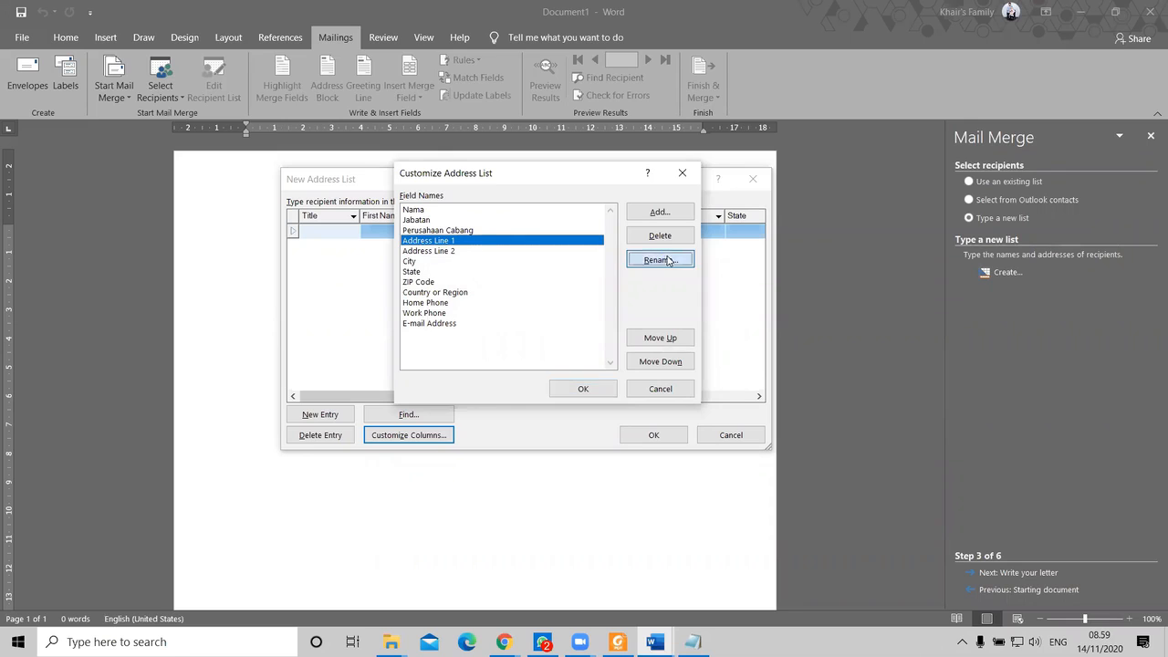
{"action": "type", "text": "Alamat"}
{"action": "key", "text": "Return"}
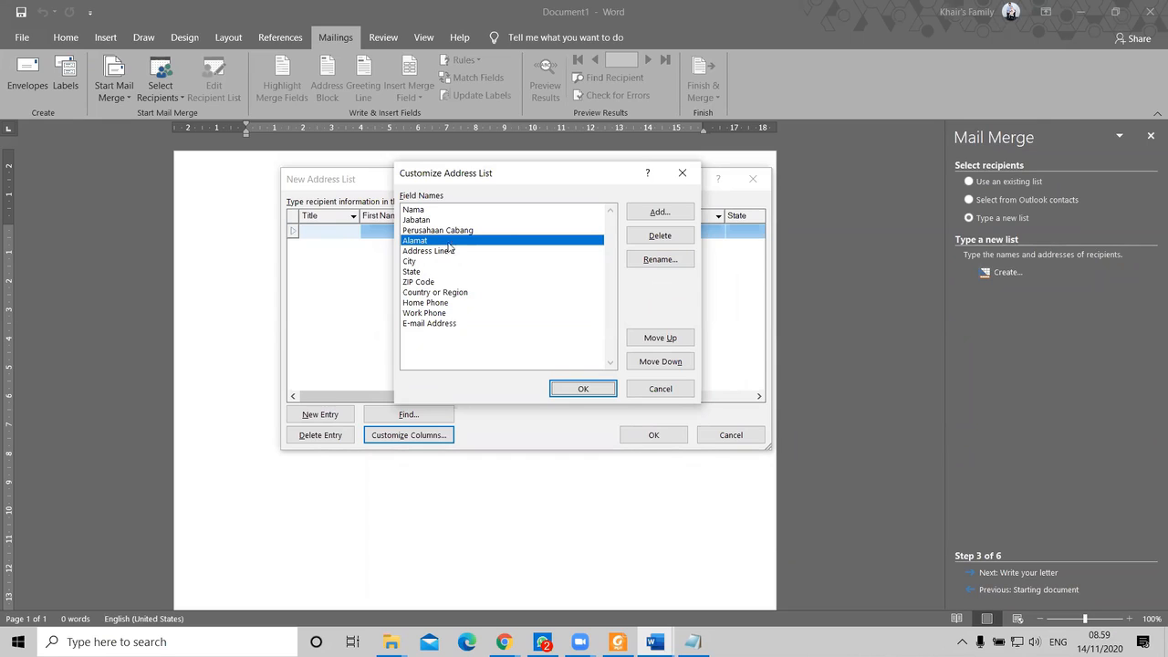
{"action": "left_click", "coordinate": [451, 253]}
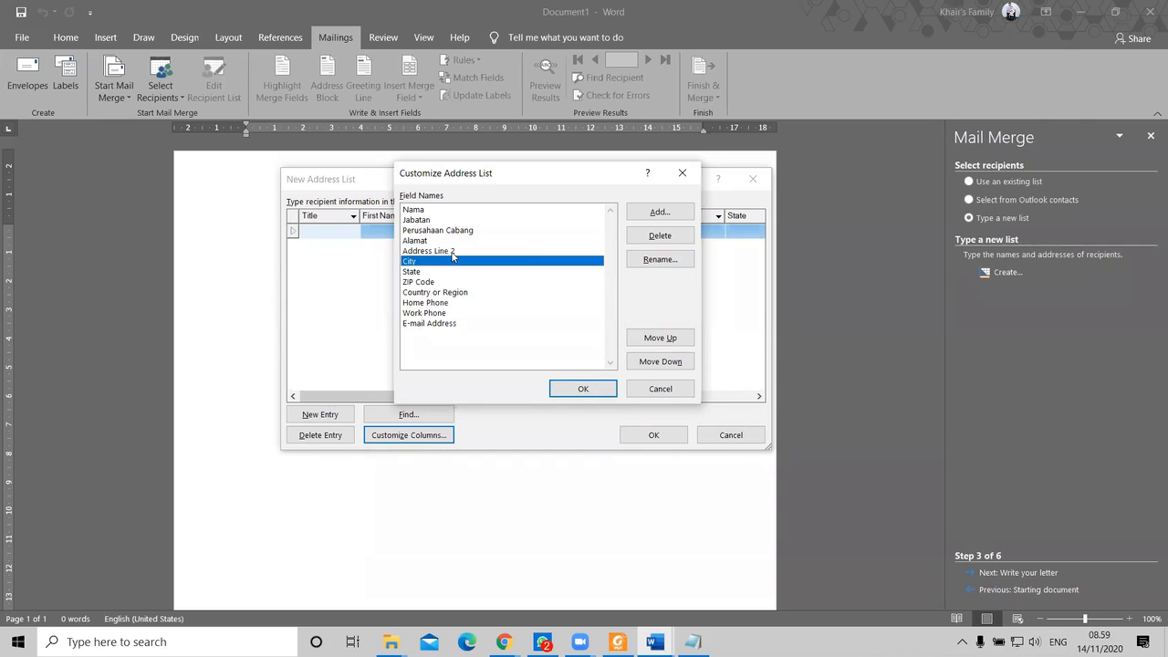
Step: Delete the Address Line 2, E-mail Address, Work Phone and Home Phone fields
{"action": "left_click", "coordinate": [658, 239]}
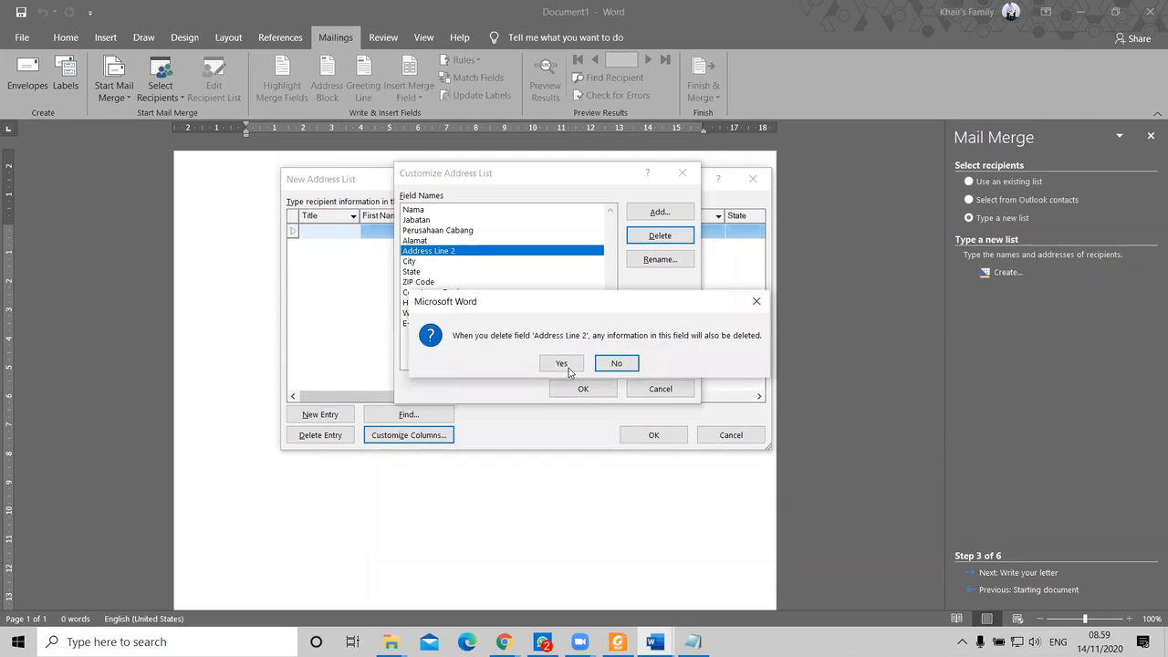
{"action": "left_click", "coordinate": [558, 365]}
{"action": "left_click", "coordinate": [434, 313]}
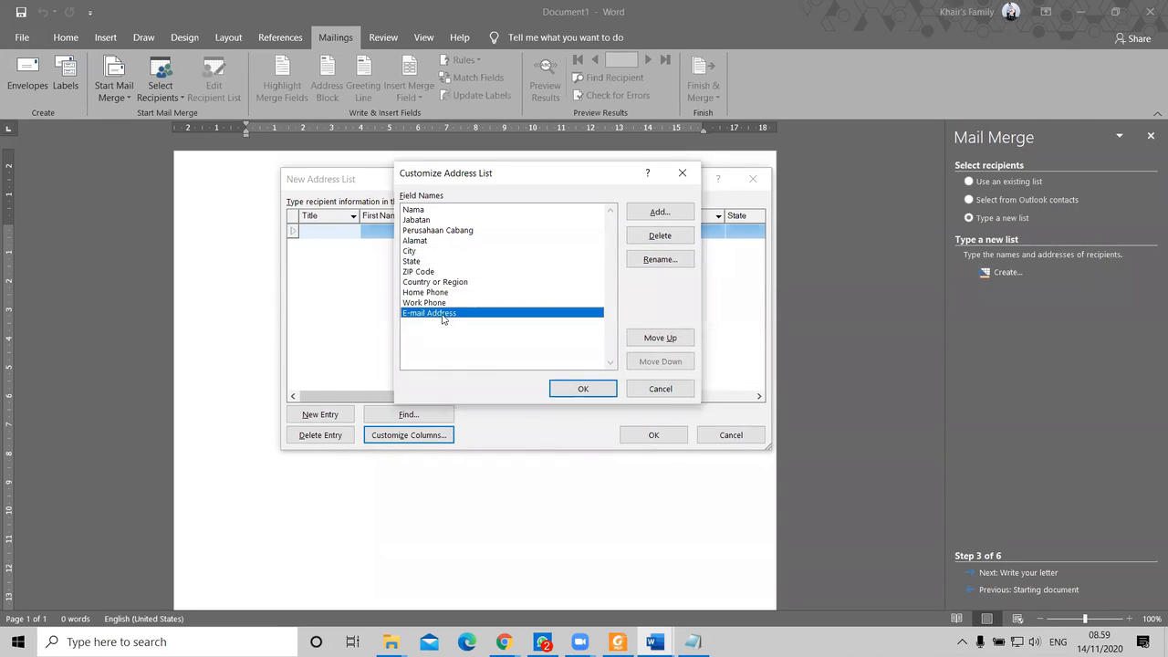
{"action": "left_click", "coordinate": [657, 236]}
{"action": "left_click", "coordinate": [581, 369]}
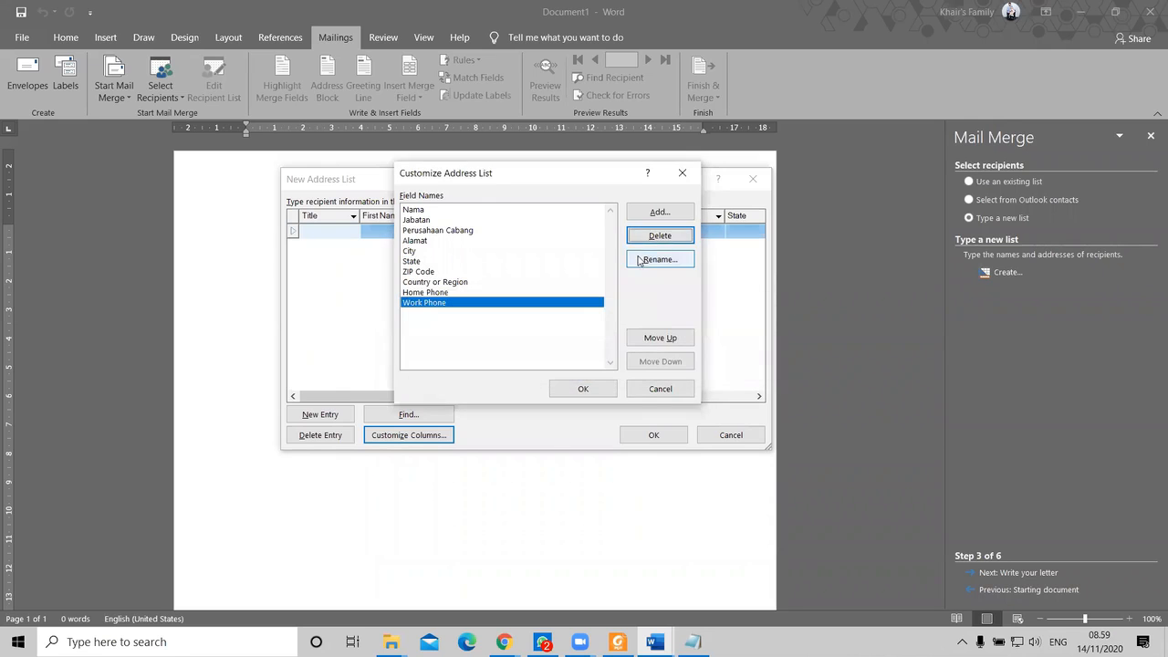
{"action": "left_click", "coordinate": [642, 237]}
{"action": "left_click", "coordinate": [560, 364]}
{"action": "left_click", "coordinate": [643, 237]}
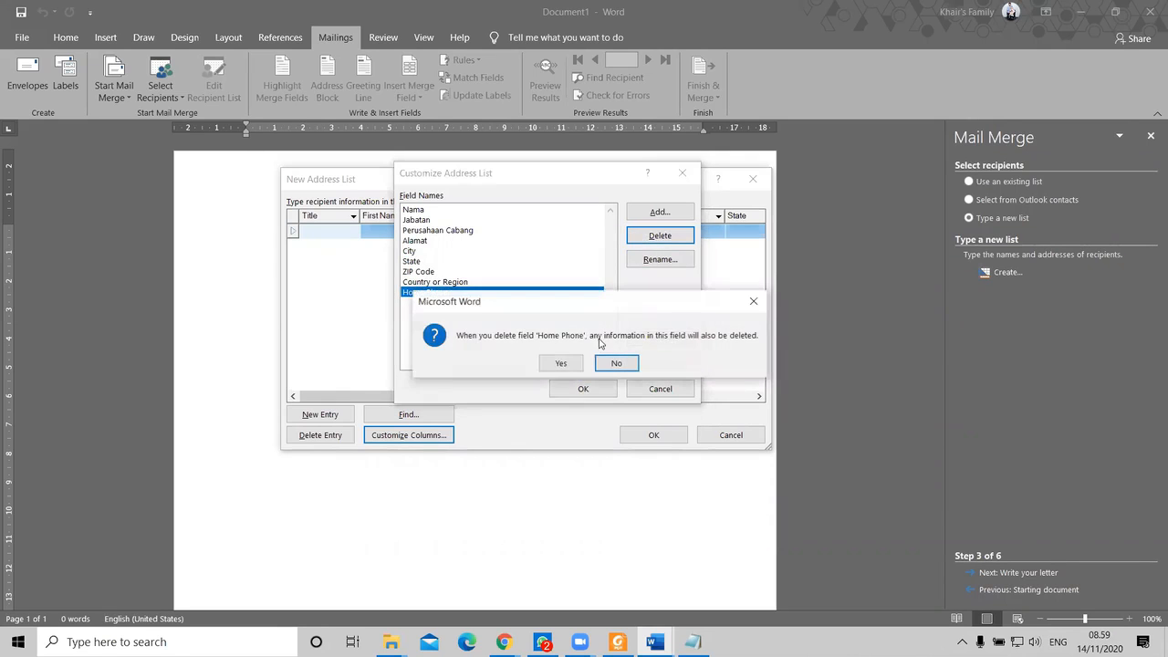
Step: Delete the Country or Region, ZIP Code, State and City fields
{"action": "left_click", "coordinate": [560, 363]}
{"action": "left_click", "coordinate": [642, 237]}
{"action": "left_click", "coordinate": [560, 362]}
{"action": "left_click", "coordinate": [655, 235]}
{"action": "left_click", "coordinate": [561, 364]}
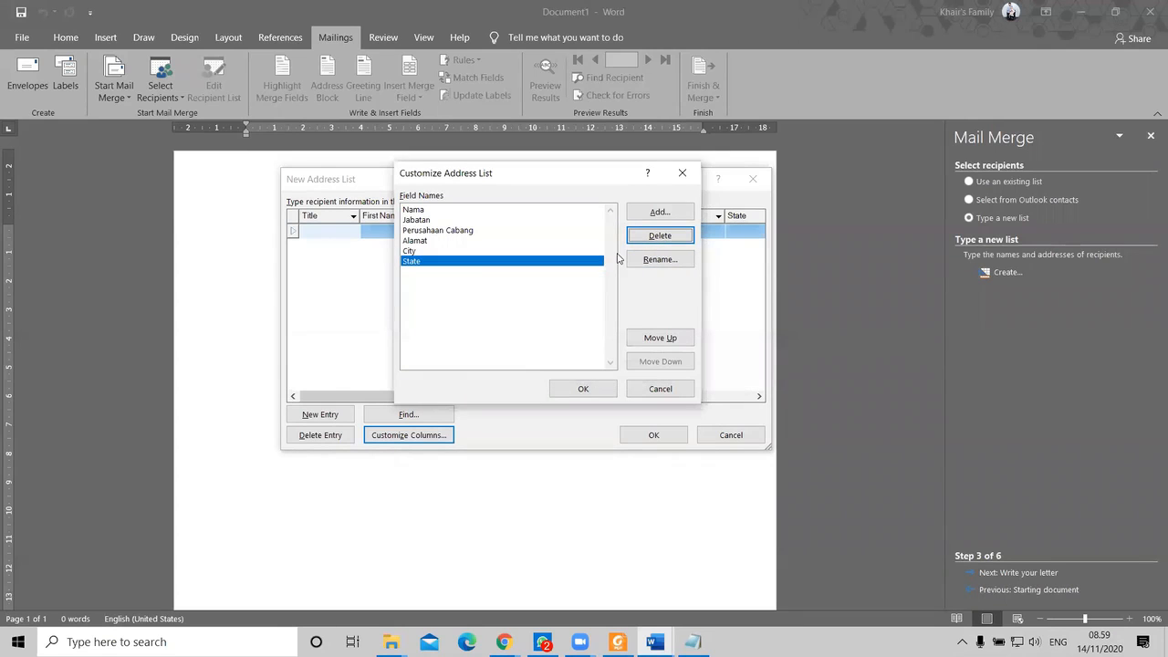
{"action": "left_click", "coordinate": [648, 239]}
{"action": "left_click", "coordinate": [573, 365]}
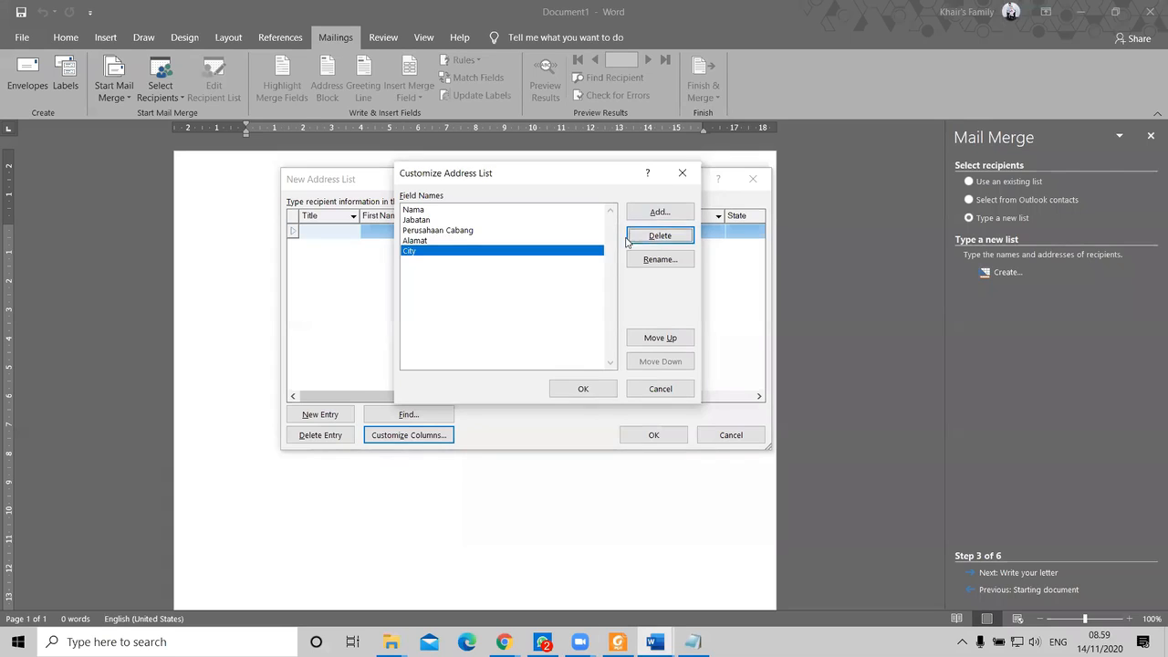
{"action": "left_click", "coordinate": [649, 241]}
{"action": "left_click", "coordinate": [559, 363]}
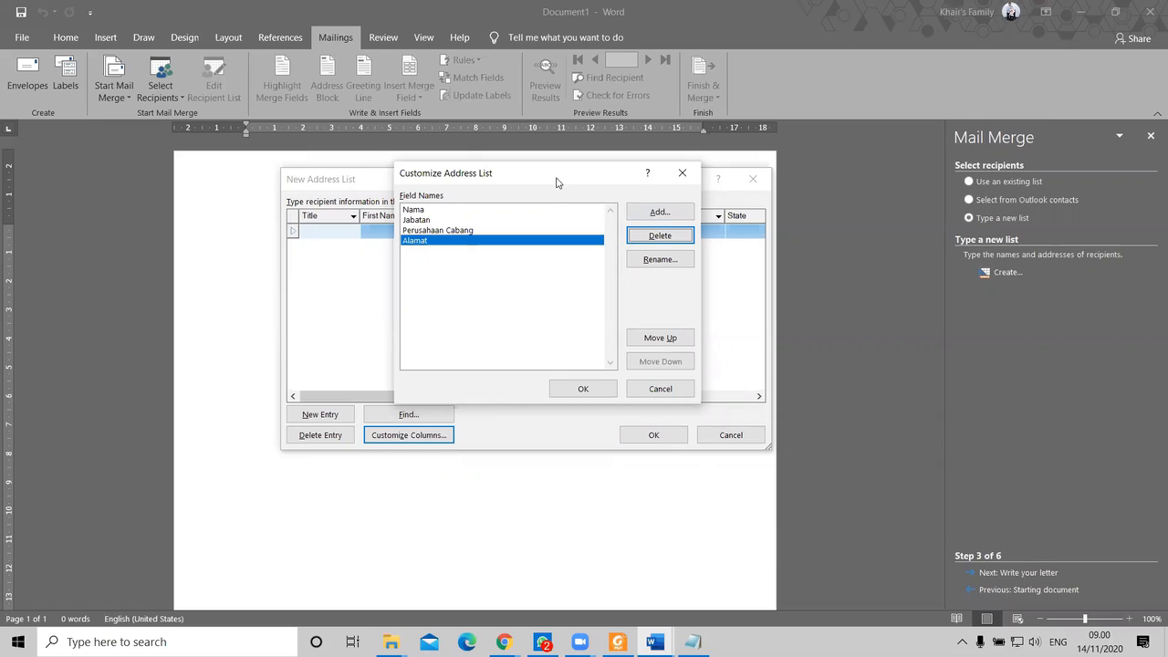
Step: Check the order of Jabatan, Perusahaan Cabang and Alamat, then accept the customized field list
{"action": "left_click_drag", "start_coordinate": [559, 181], "coordinate": [558, 202]}
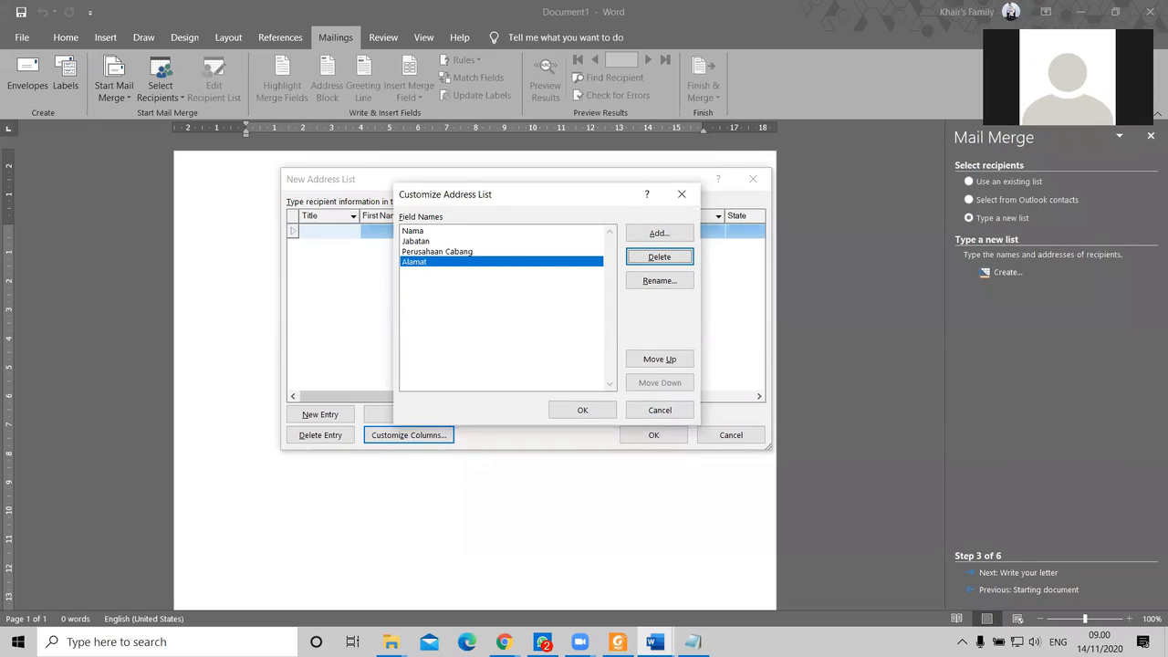
{"action": "left_click_drag", "start_coordinate": [487, 198], "coordinate": [491, 191]}
{"action": "left_click", "coordinate": [438, 235]}
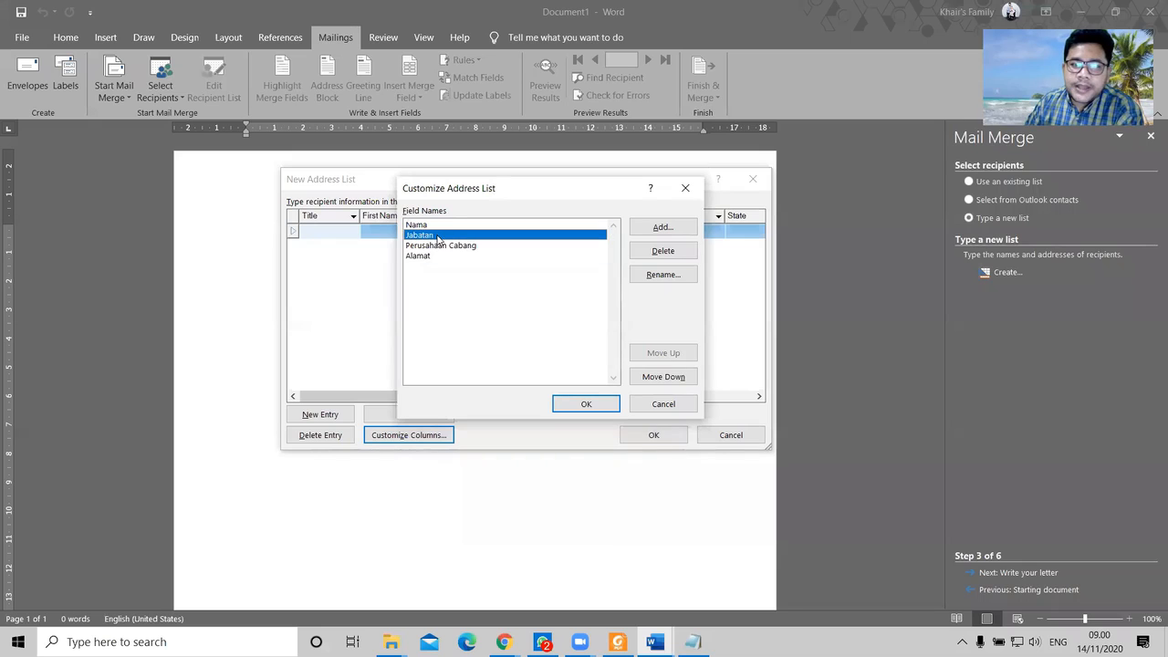
{"action": "left_click", "coordinate": [441, 246]}
{"action": "left_click", "coordinate": [440, 263]}
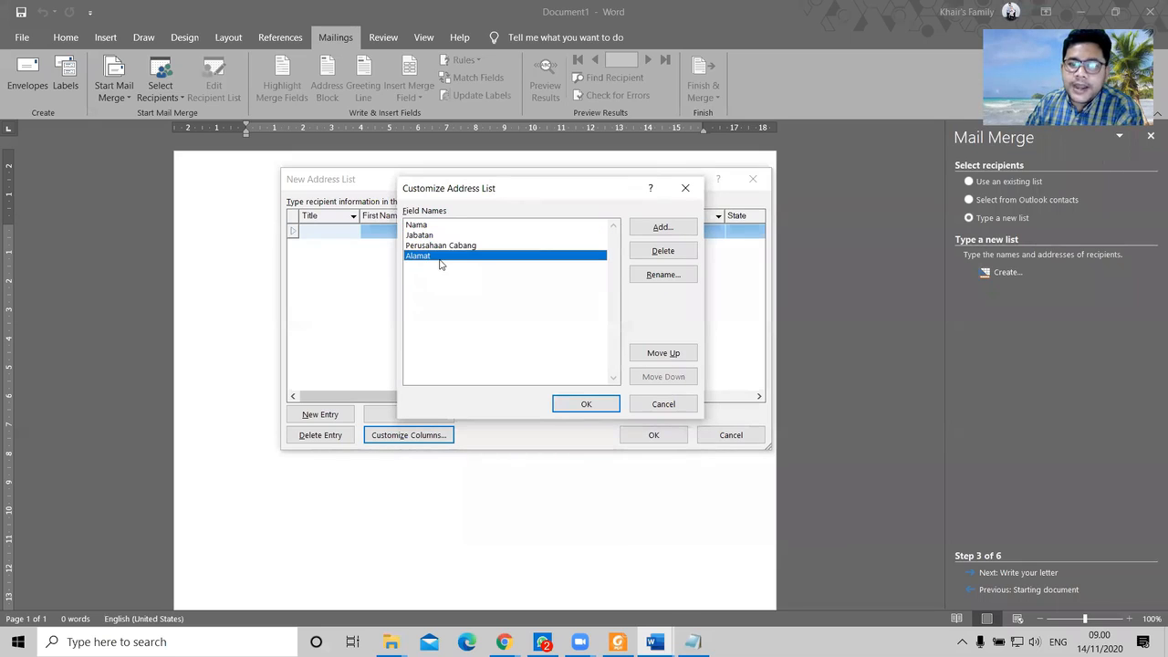
{"action": "left_click", "coordinate": [586, 403]}
Step: Enter the first recipient's name, Jabatan Manajer, branch KCP Mandiri Tandem, and street address
{"action": "left_click_drag", "start_coordinate": [357, 213], "coordinate": [695, 216]}
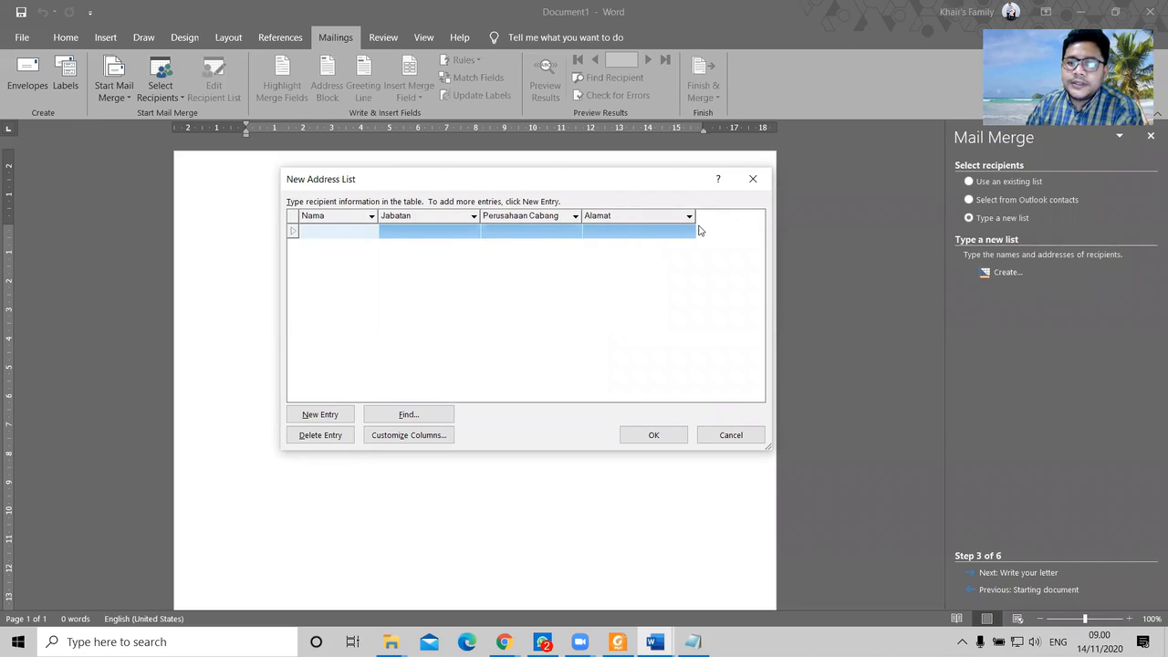
{"action": "left_click", "coordinate": [347, 230]}
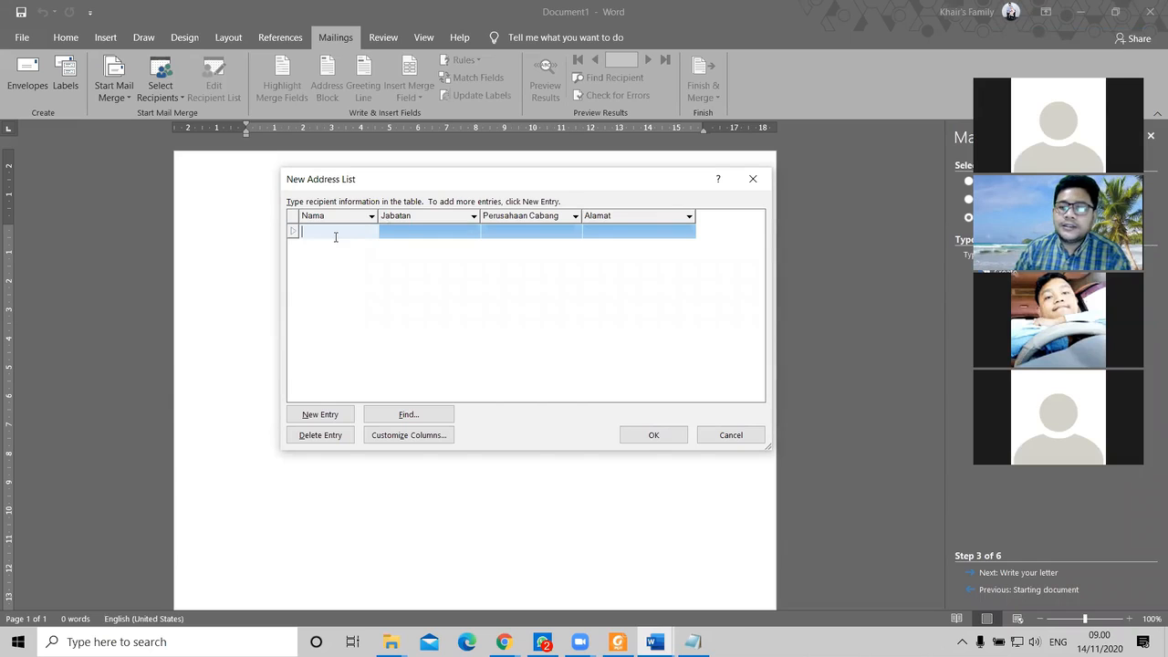
{"action": "type", "text": "Andre"}
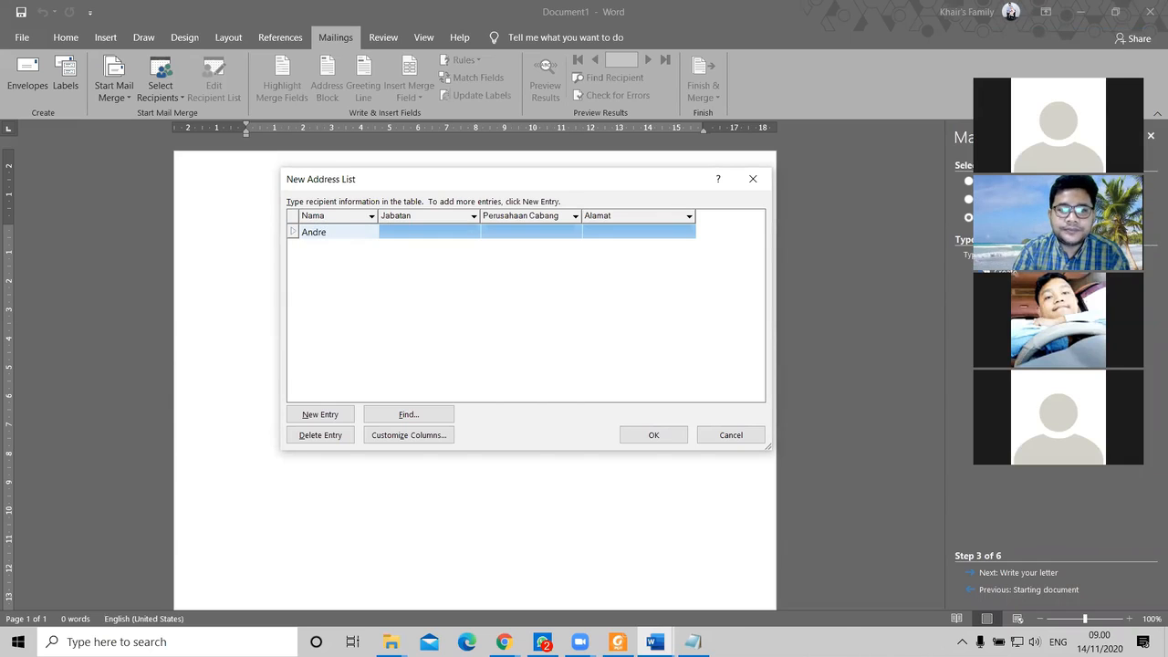
{"action": "key", "text": "Tab"}
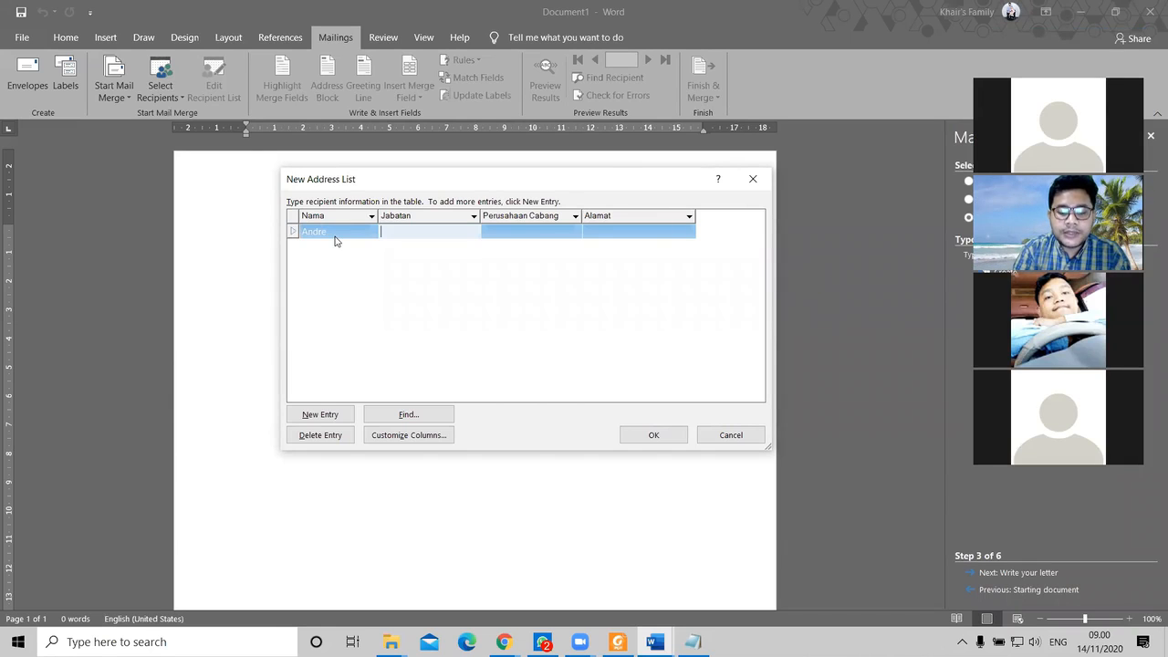
{"action": "type", "text": "Mana"}
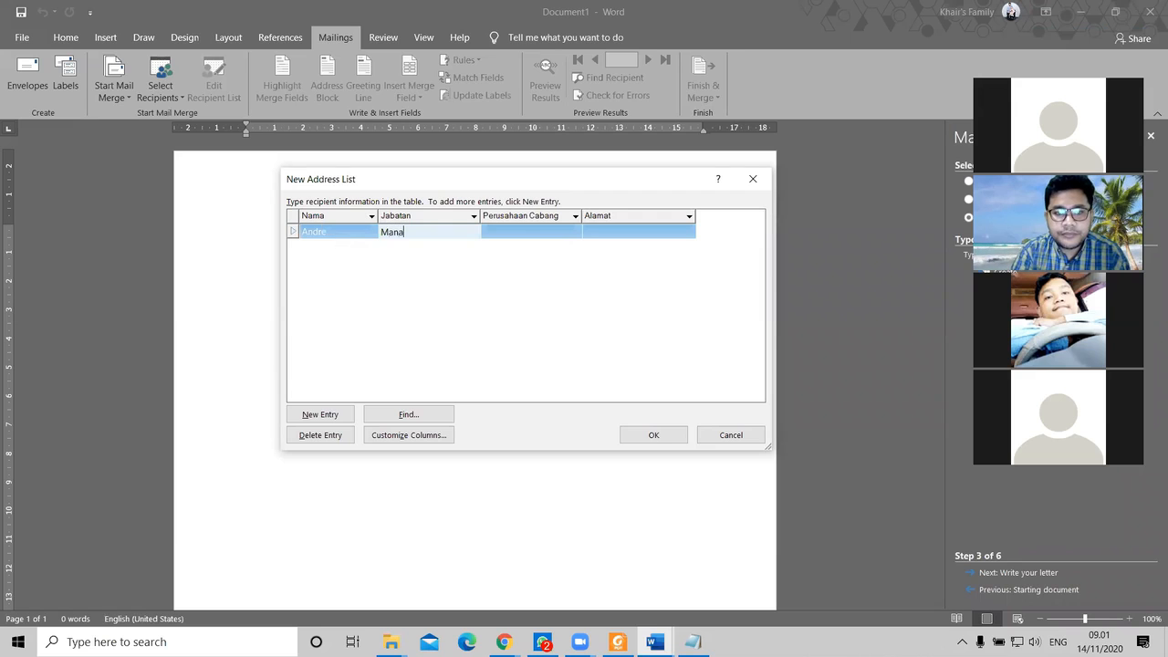
{"action": "type", "text": "jer"}
{"action": "key", "text": "Tab"}
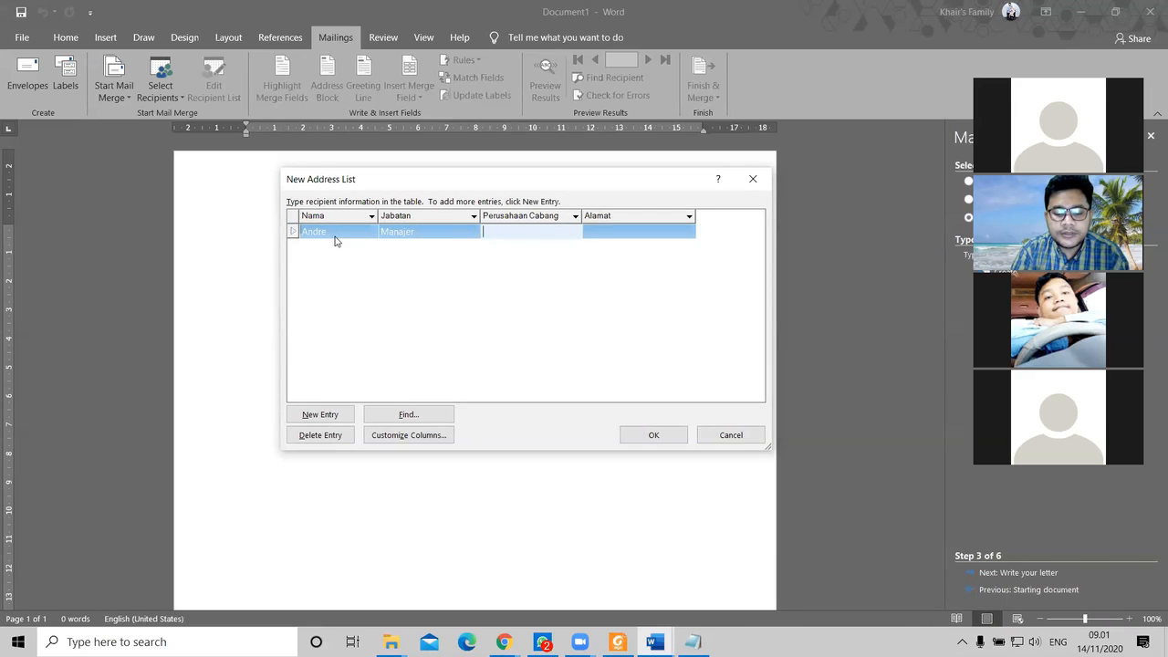
{"action": "type", "text": "Man"}
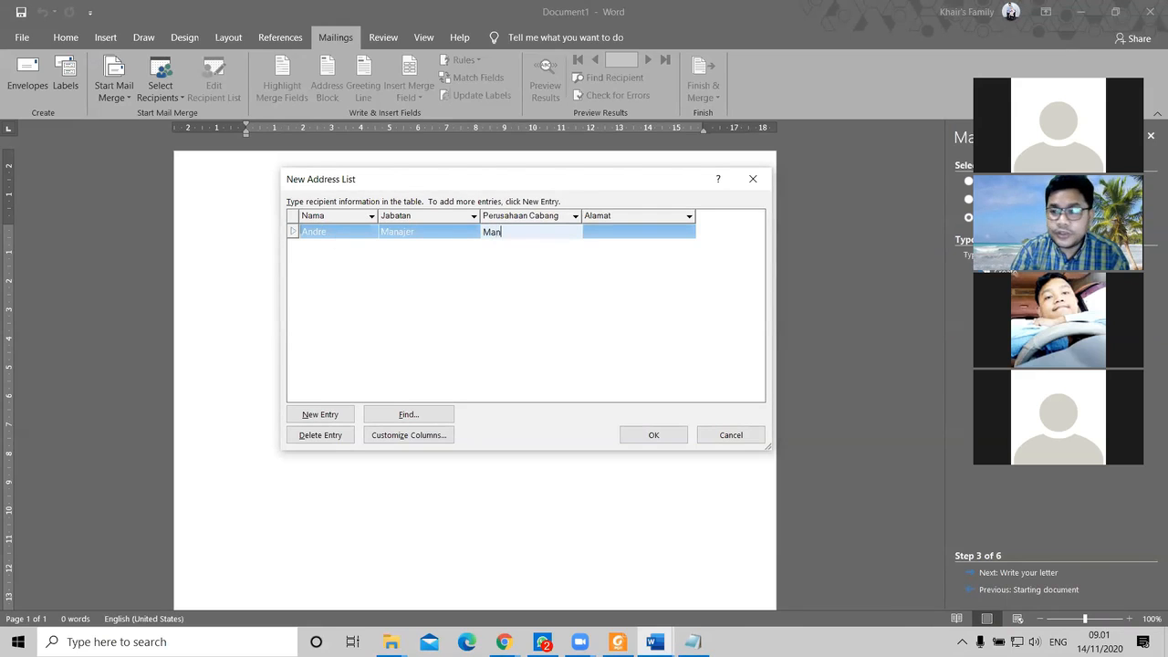
{"action": "type", "text": "diri"}
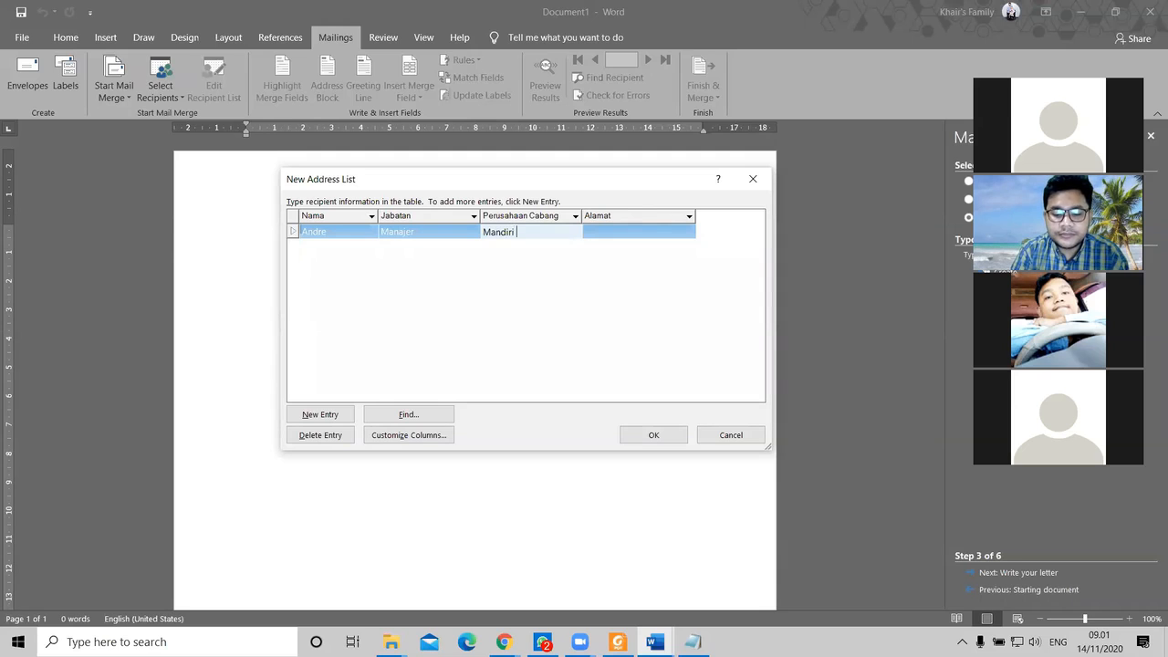
{"action": "key", "text": "BackSpace"}
{"action": "key", "text": "BackSpace"}
{"action": "key", "text": "BackSpace"}
{"action": "key", "text": "BackSpace"}
{"action": "key", "text": "BackSpace"}
{"action": "key", "text": "BackSpace"}
{"action": "key", "text": "BackSpace"}
{"action": "type", "text": "KCP Man"}
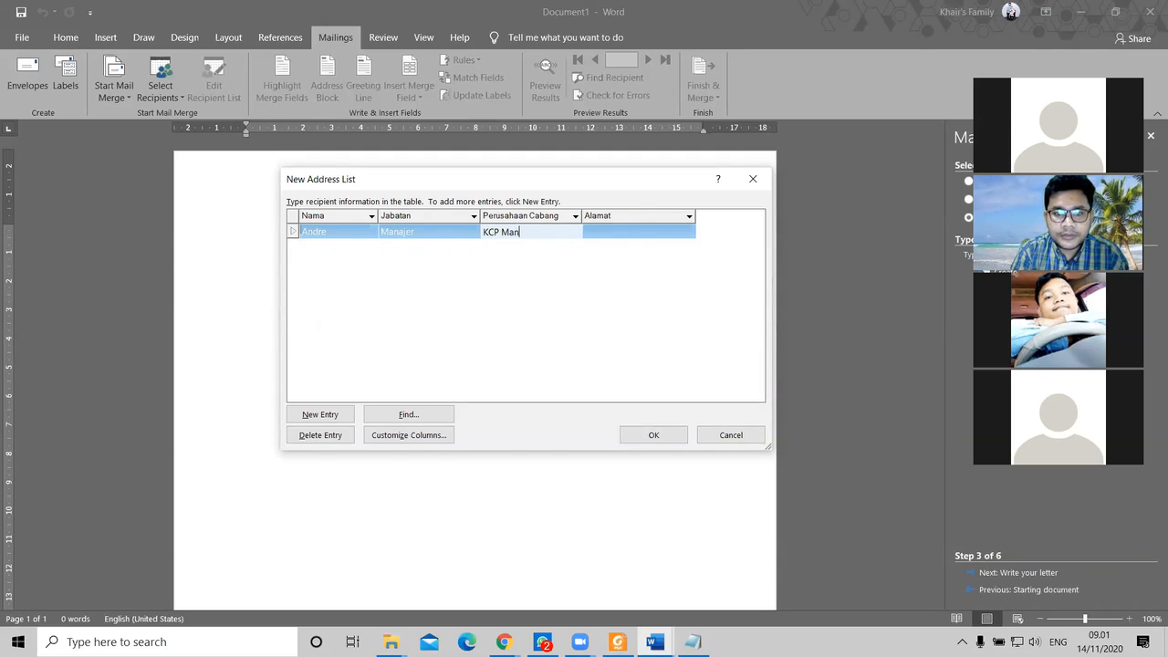
{"action": "type", "text": "diri "}
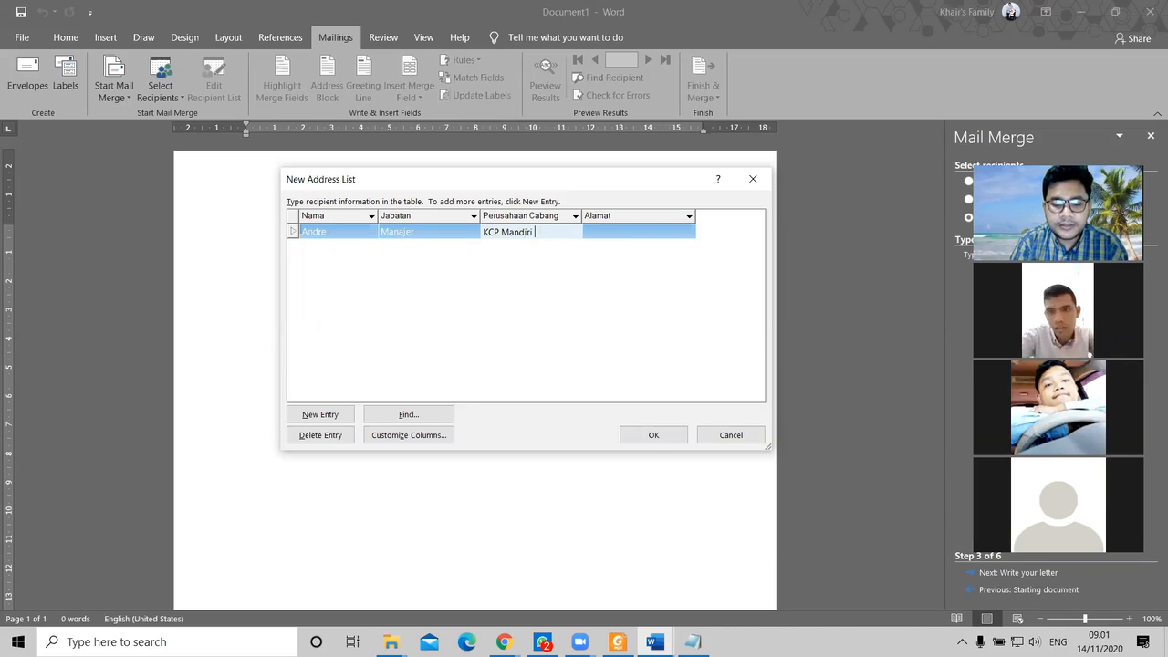
{"action": "type", "text": "Tandem"}
{"action": "key", "text": "Tab"}
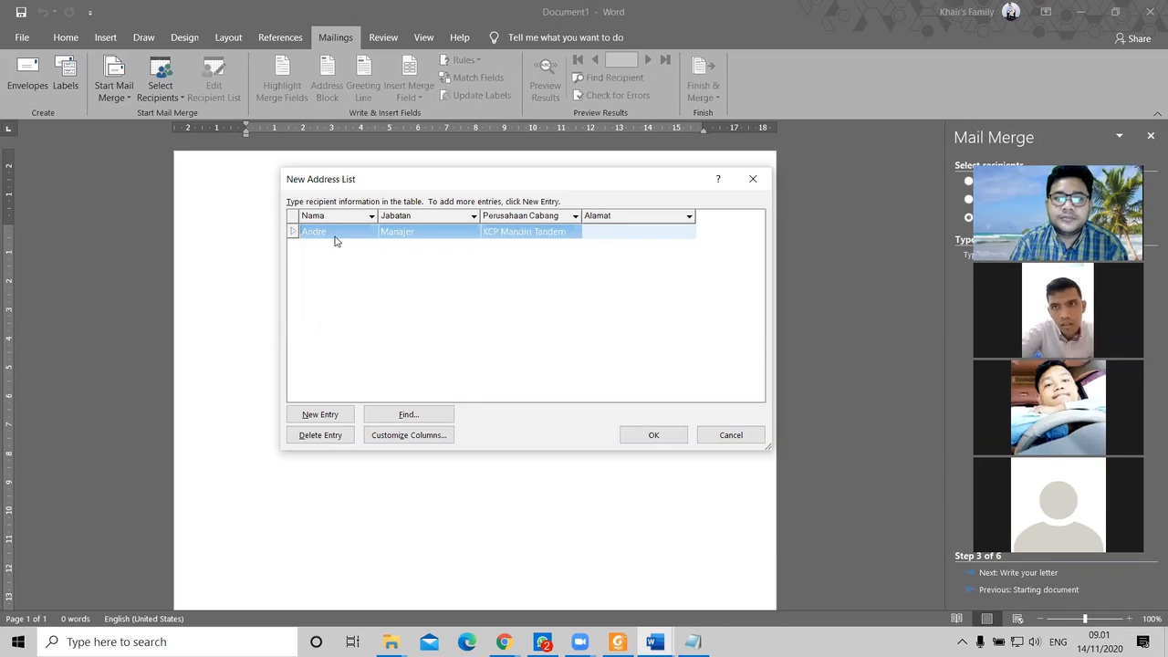
{"action": "type", "text": "B"}
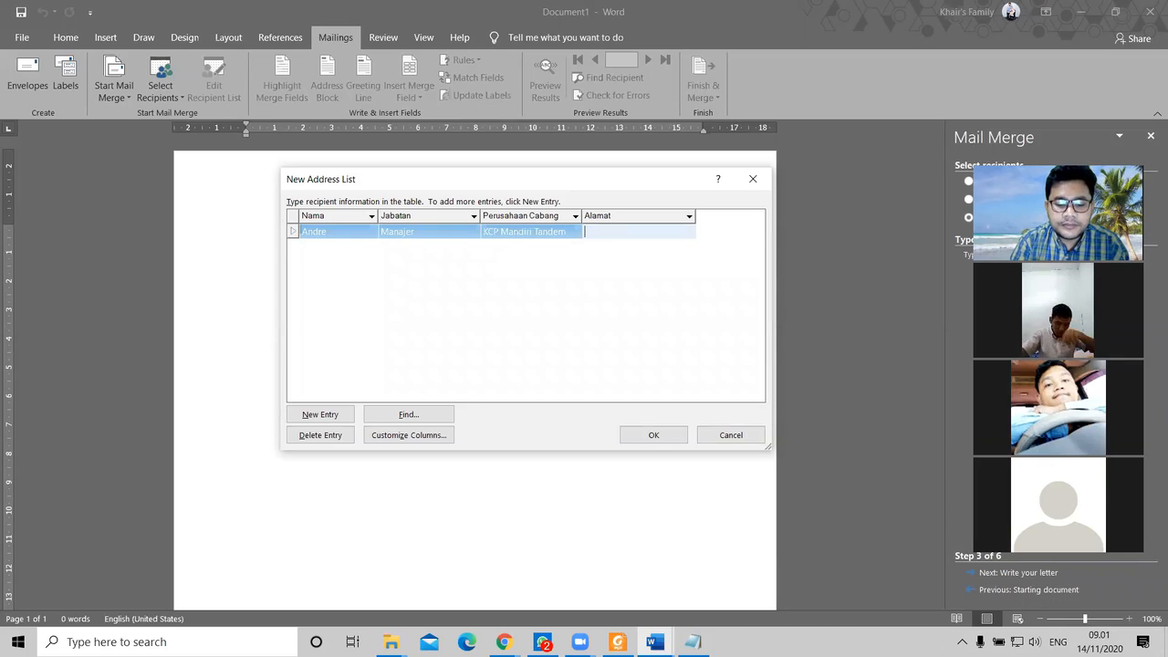
{"action": "key", "text": "BackSpace"}
{"action": "type", "text": "Jl"}
{"action": "type", "text": "jai"}
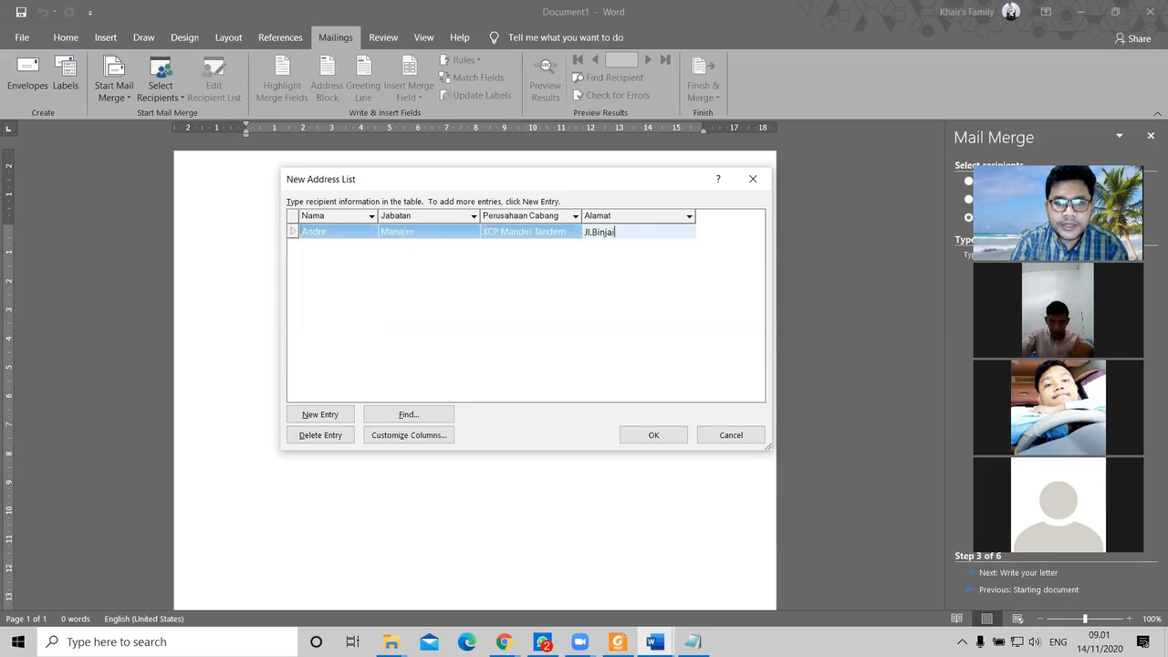
{"action": "type", "text": "-T"}
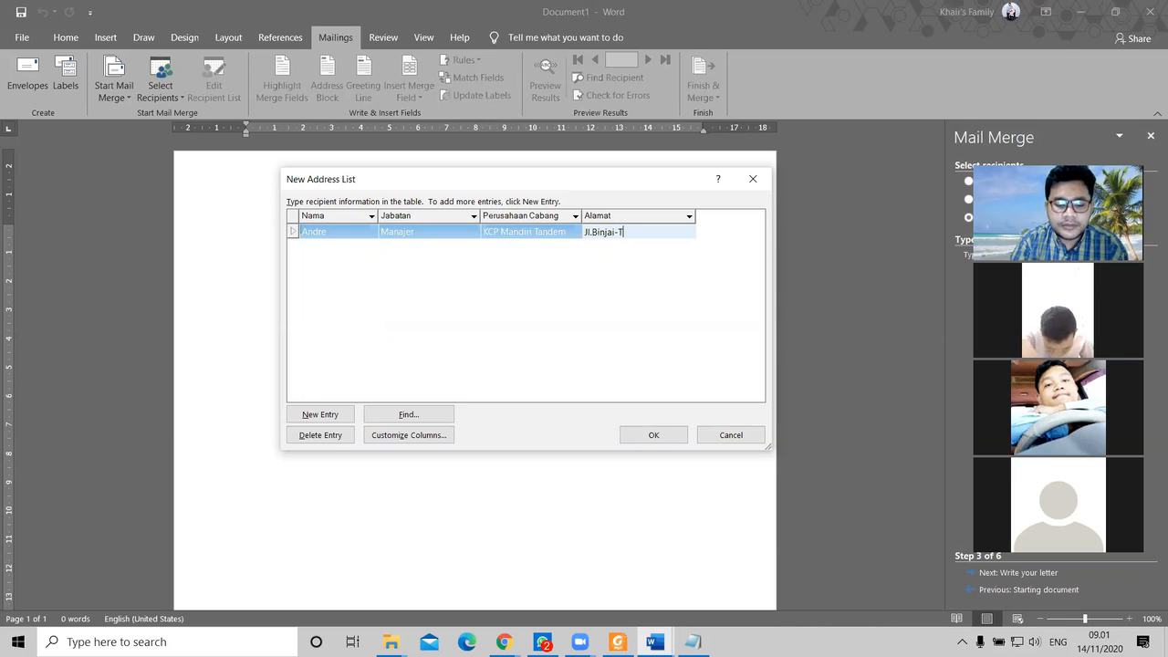
{"action": "type", "text": "andem"}
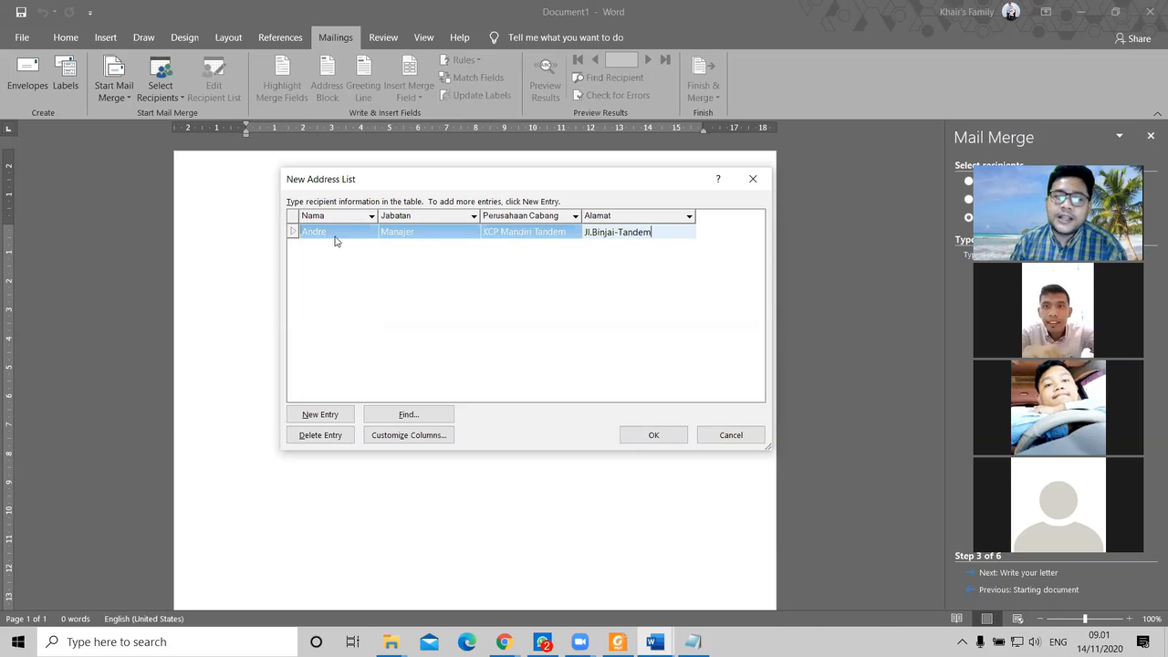
Step: Add a second recipient's name as Branch Manager at KCP Mandiri Spiongot, with street address
{"action": "key", "text": "Tab"}
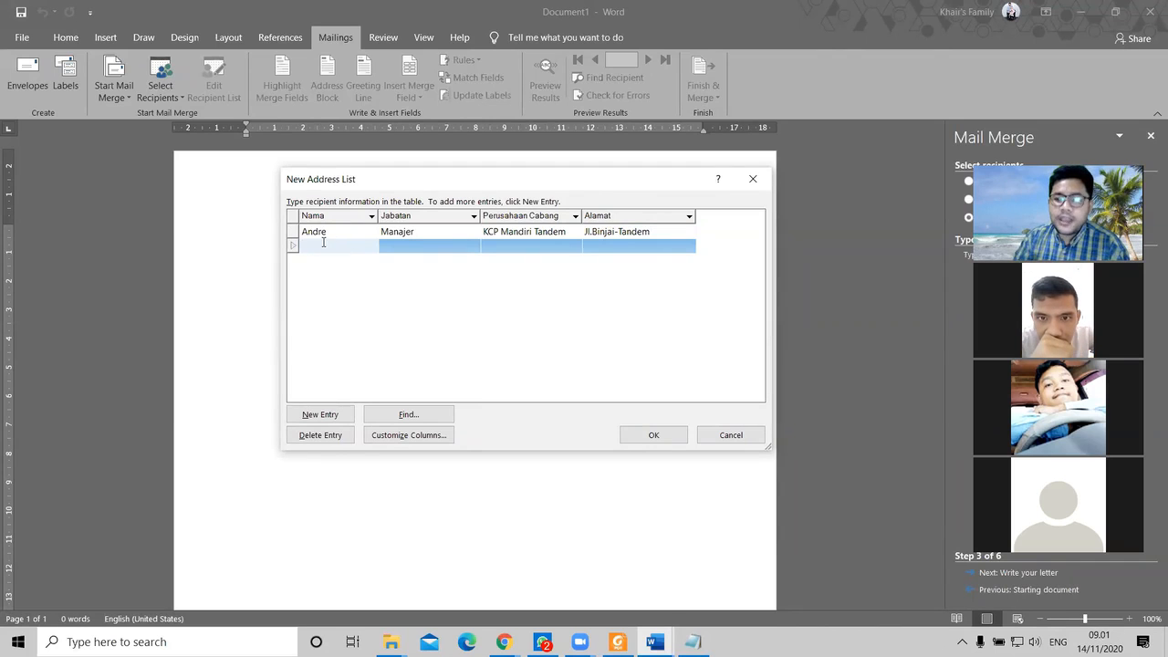
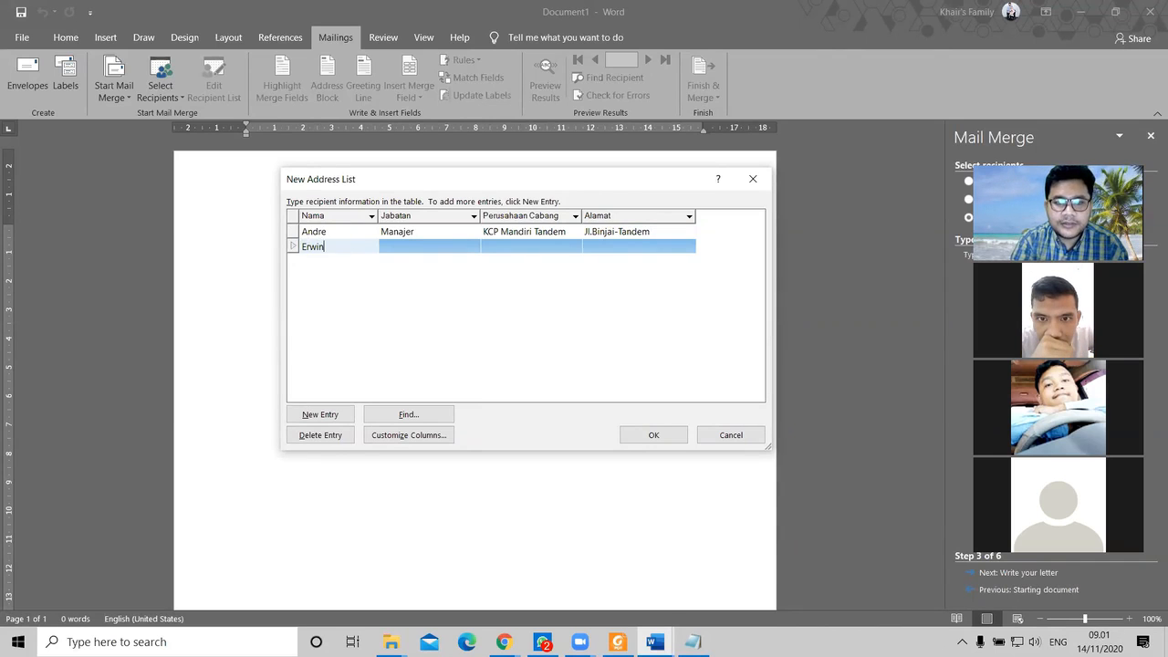
{"action": "key", "text": "Tab"}
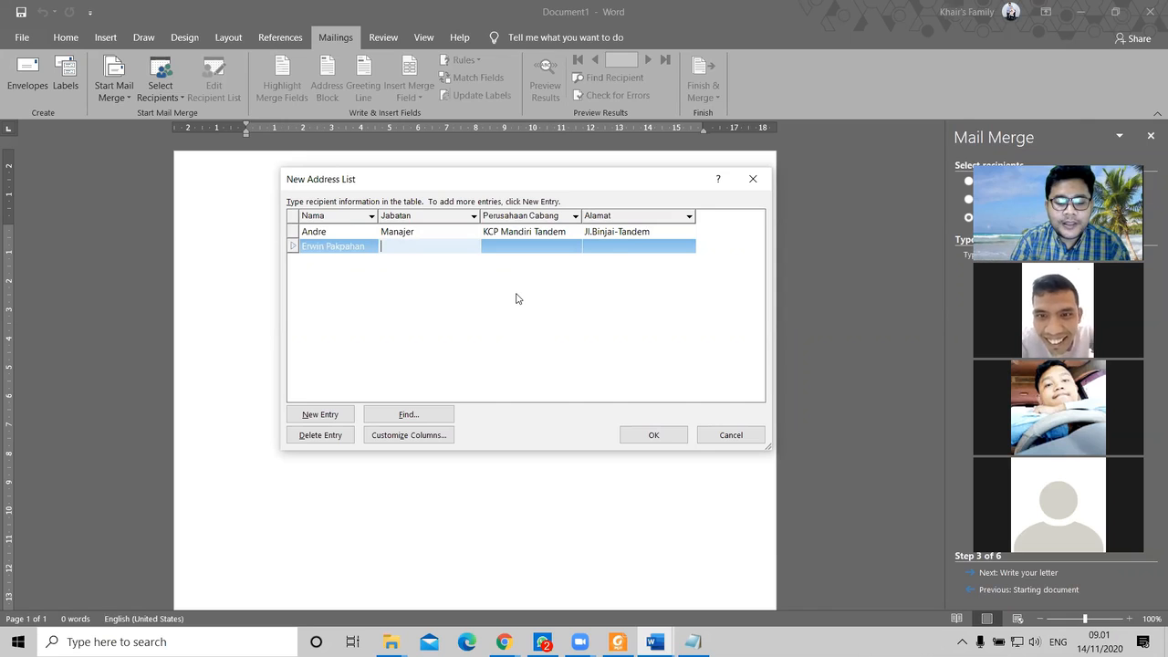
{"action": "type", "text": "Branch"}
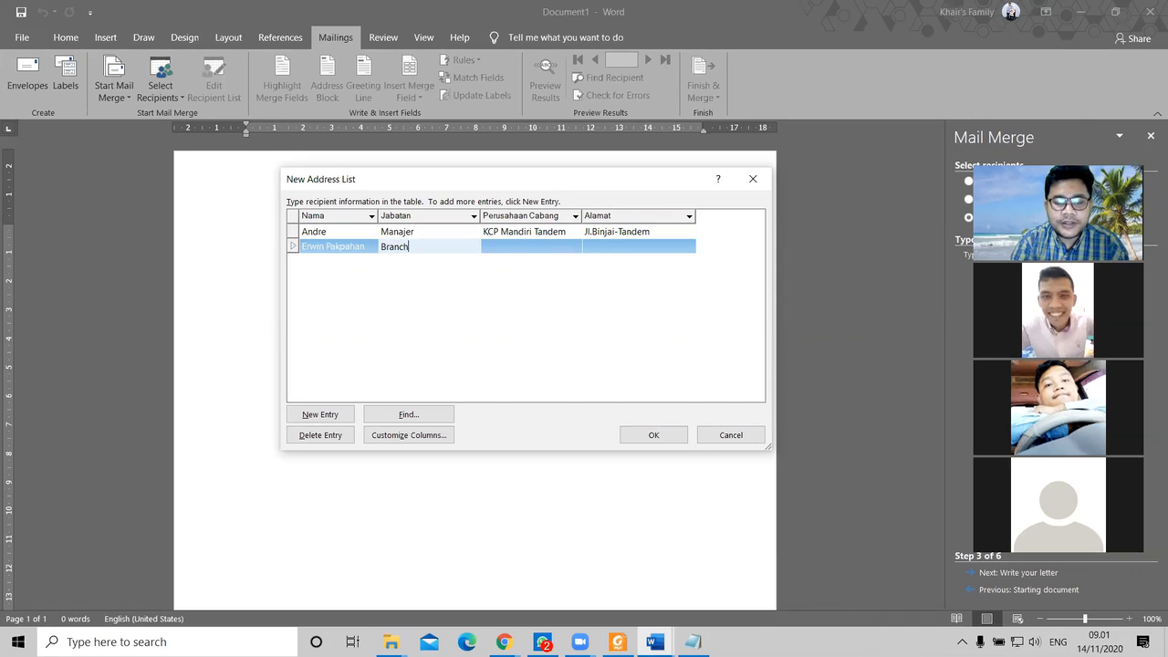
{"action": "type", "text": " Manager"}
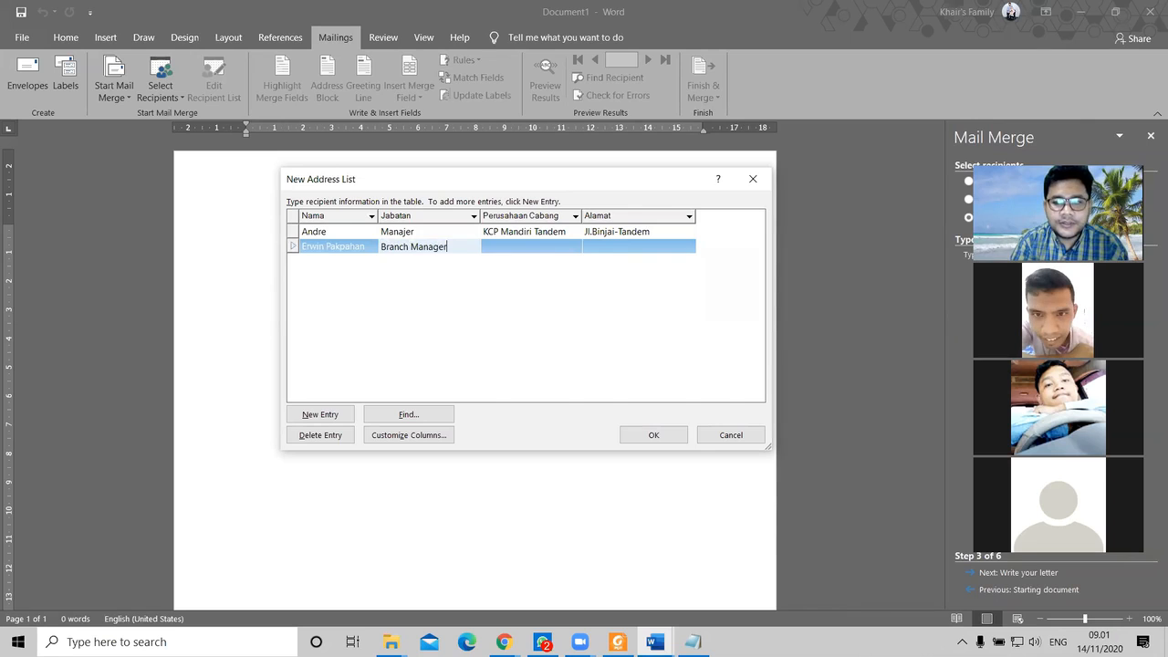
{"action": "key", "text": "Tab"}
{"action": "type", "text": "K"}
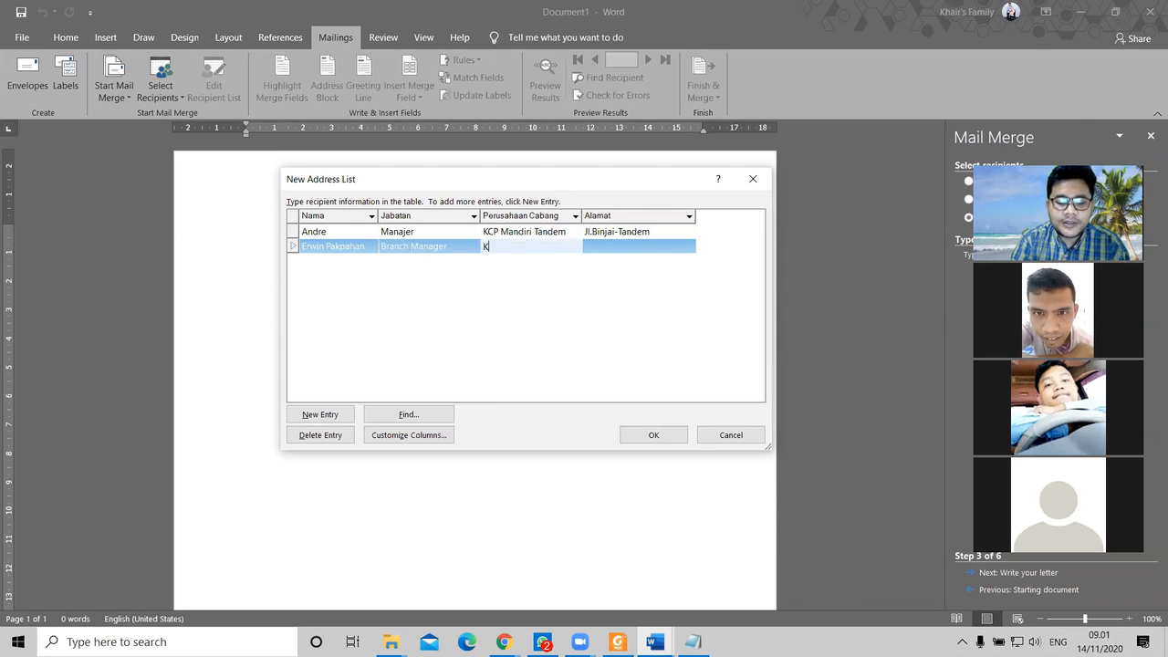
{"action": "type", "text": "CP Spiongot"}
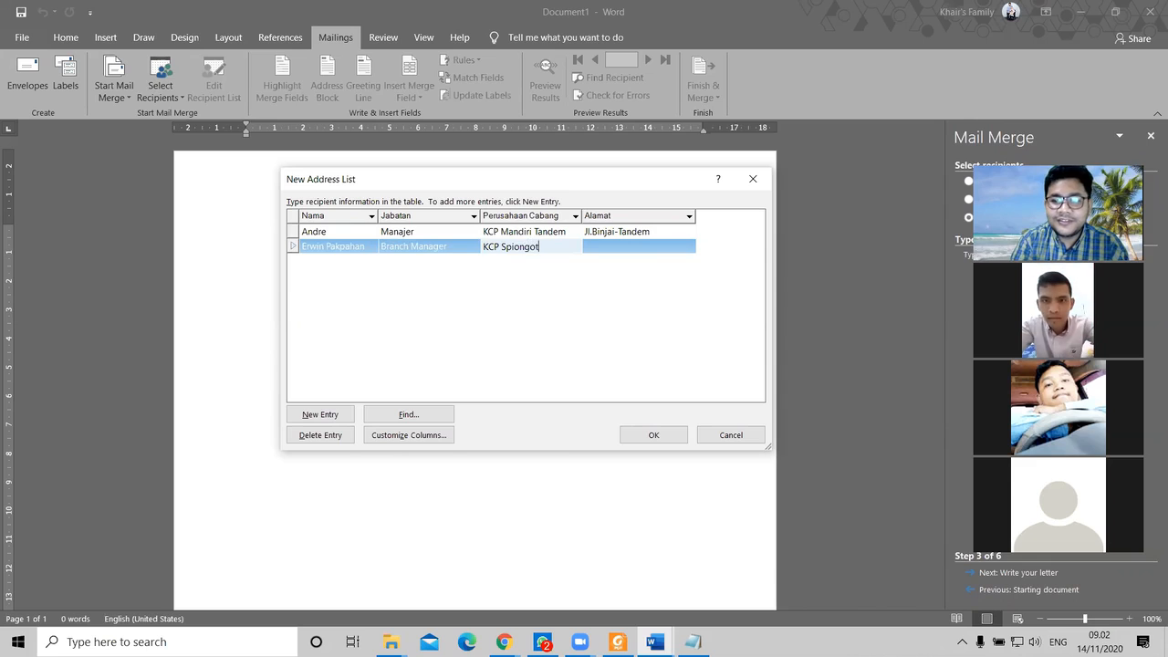
{"action": "key", "text": "Tab"}
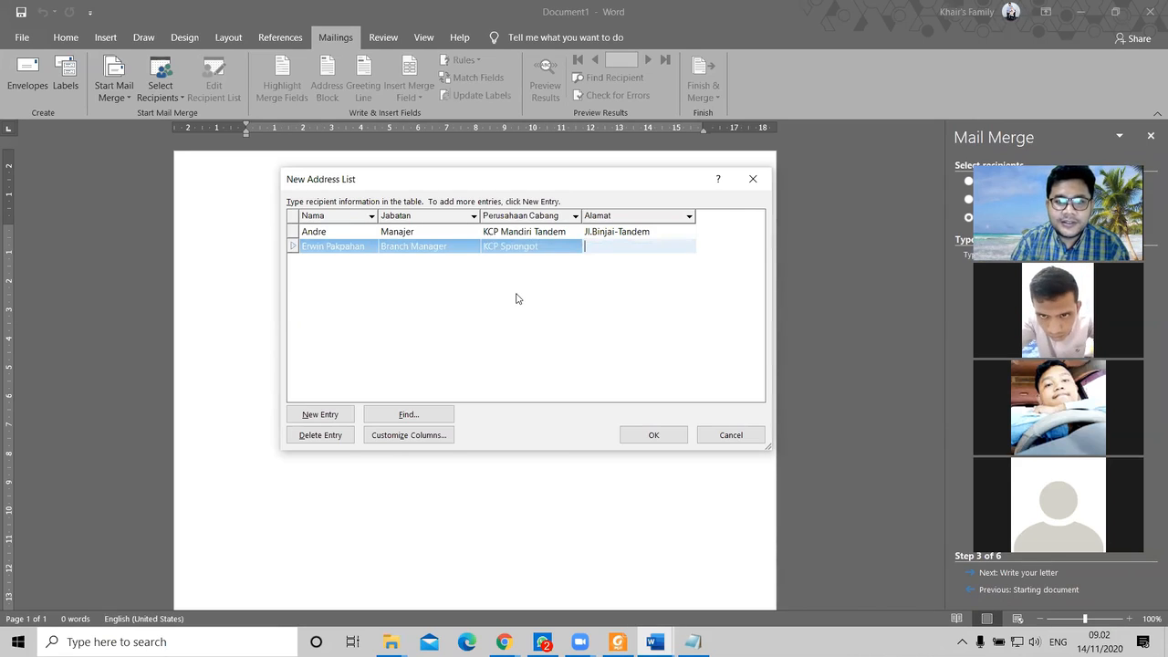
{"action": "left_click", "coordinate": [501, 247]}
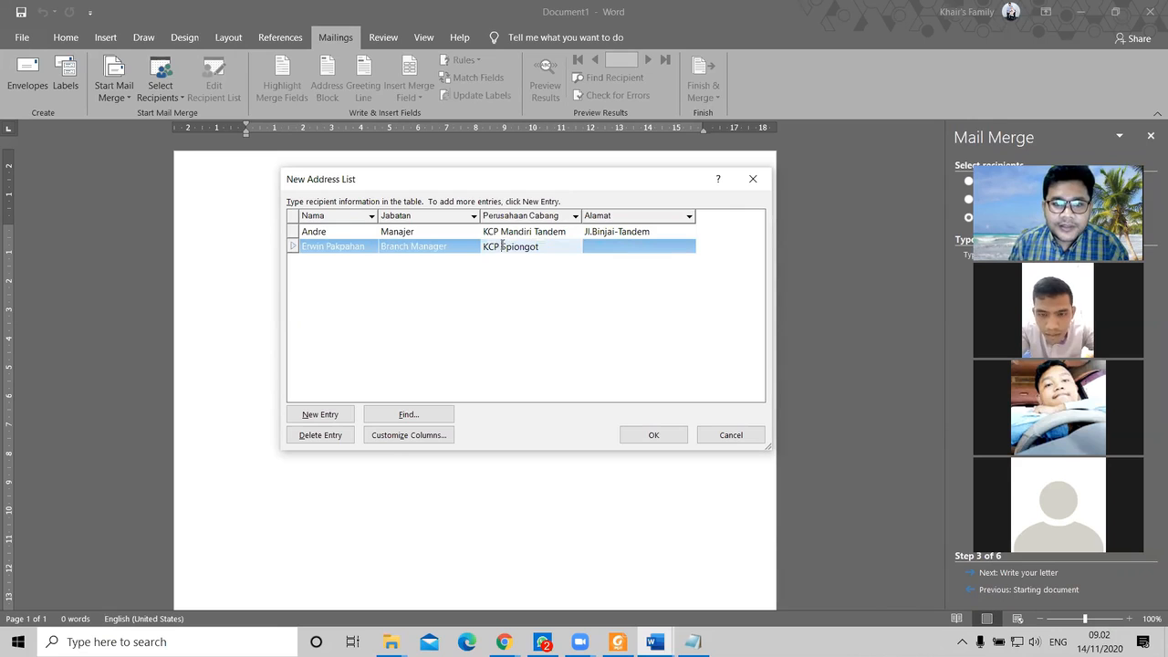
{"action": "type", "text": "Mandiri"}
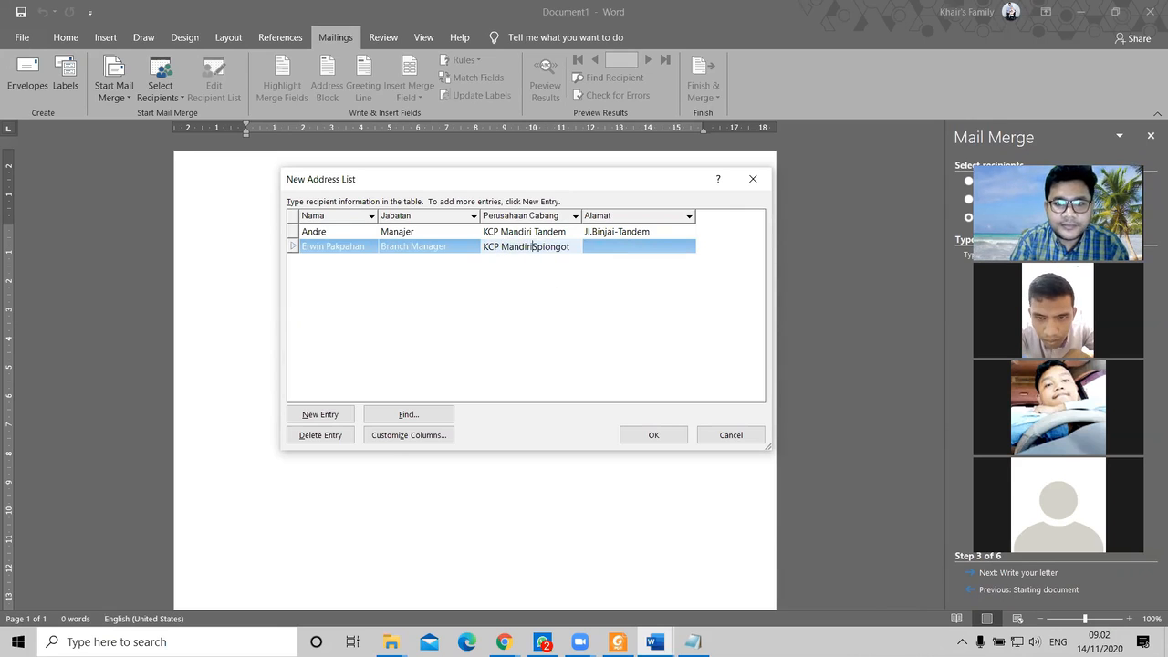
{"action": "key", "text": "Tab"}
{"action": "type", "text": "S"}
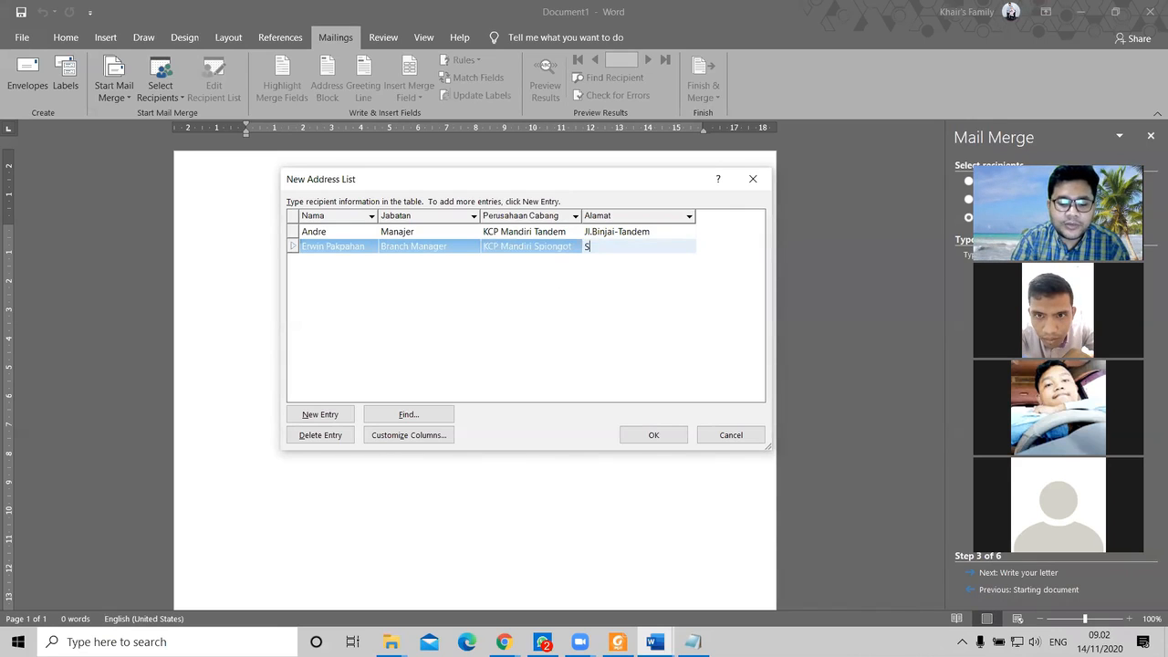
{"action": "type", "text": "piongot"}
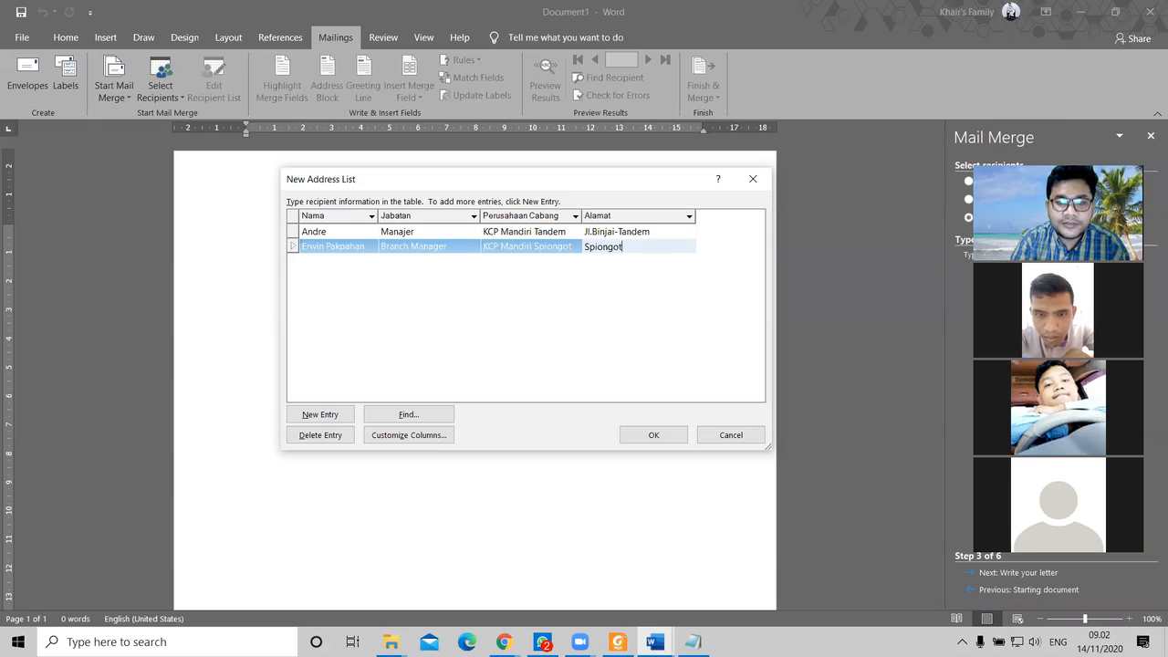
{"action": "key", "text": "Tab"}
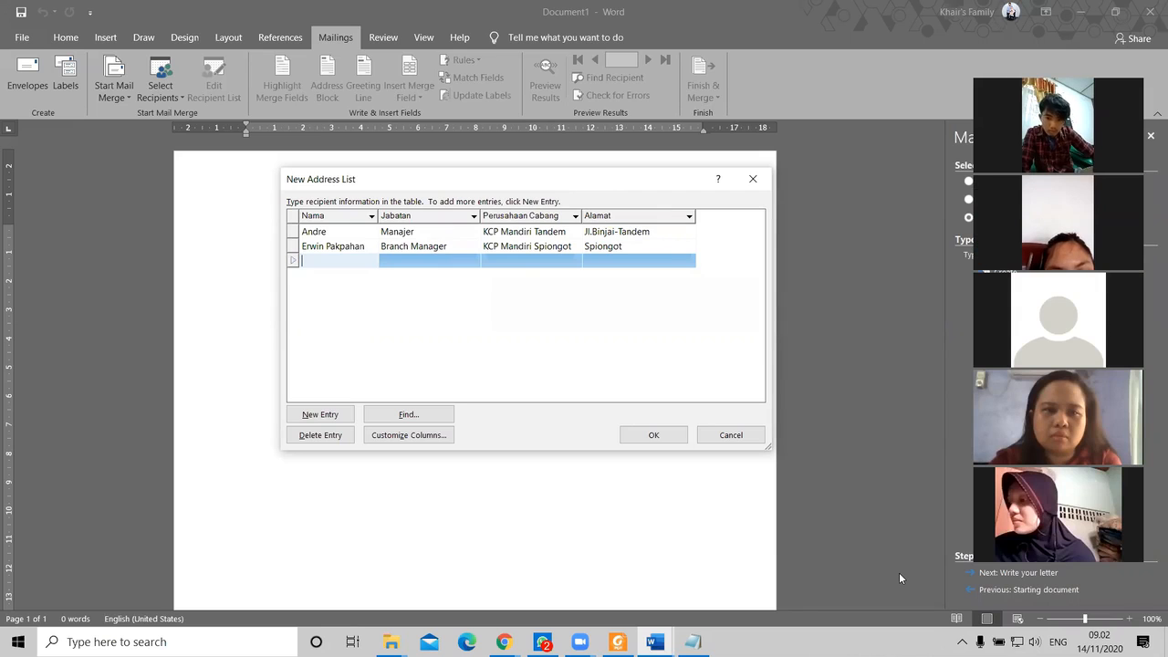
Step: Add a third recipient's name as Wakil Direktur at KCP Medan Tengah, with street address
{"action": "type", "text": "Hagne"}
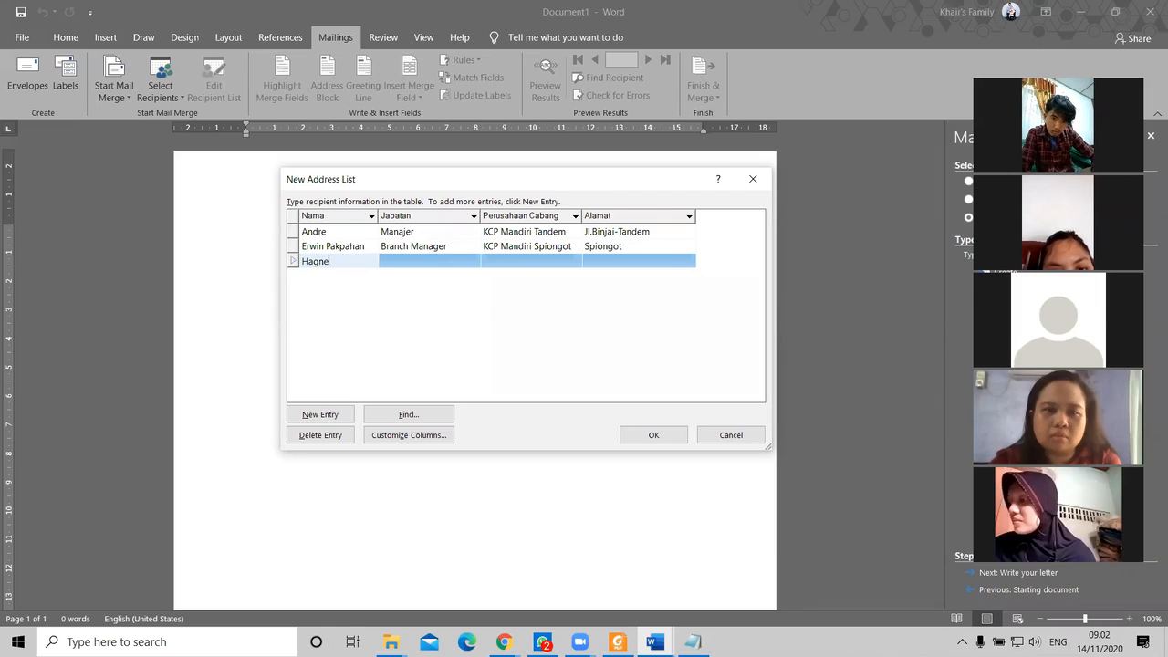
{"action": "type", "text": "s"}
{"action": "key", "text": "Tab"}
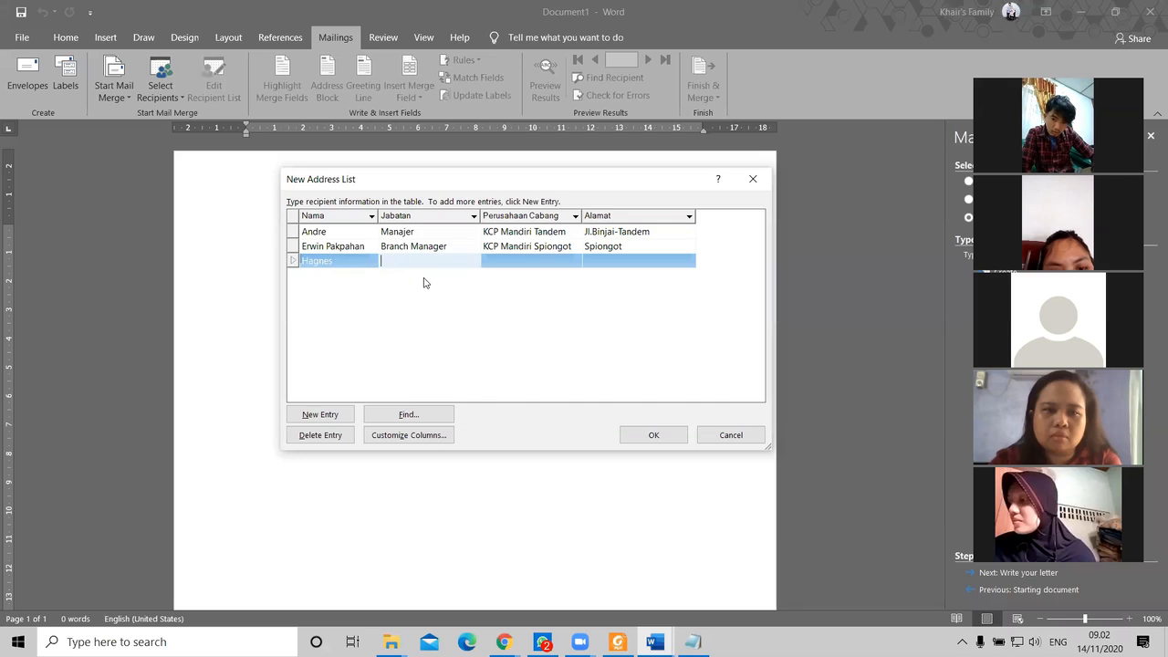
{"action": "type", "text": "Wakil Direk"}
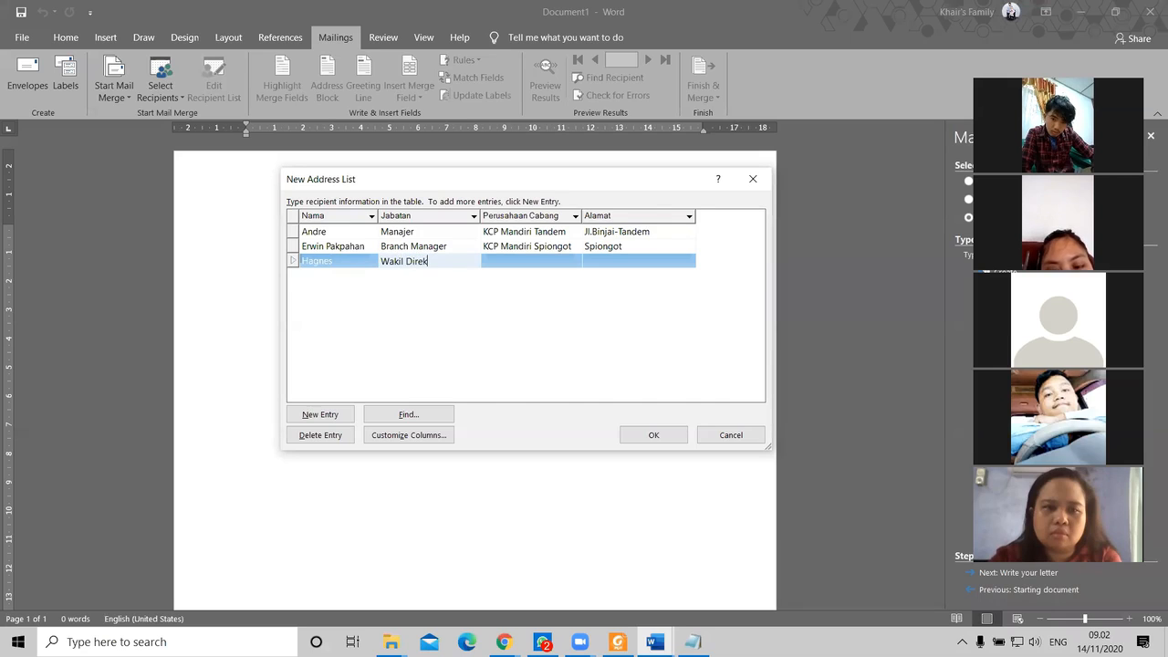
{"action": "type", "text": "tur"}
{"action": "key", "text": "Tab"}
{"action": "type", "text": "KCP Medan Tenga"}
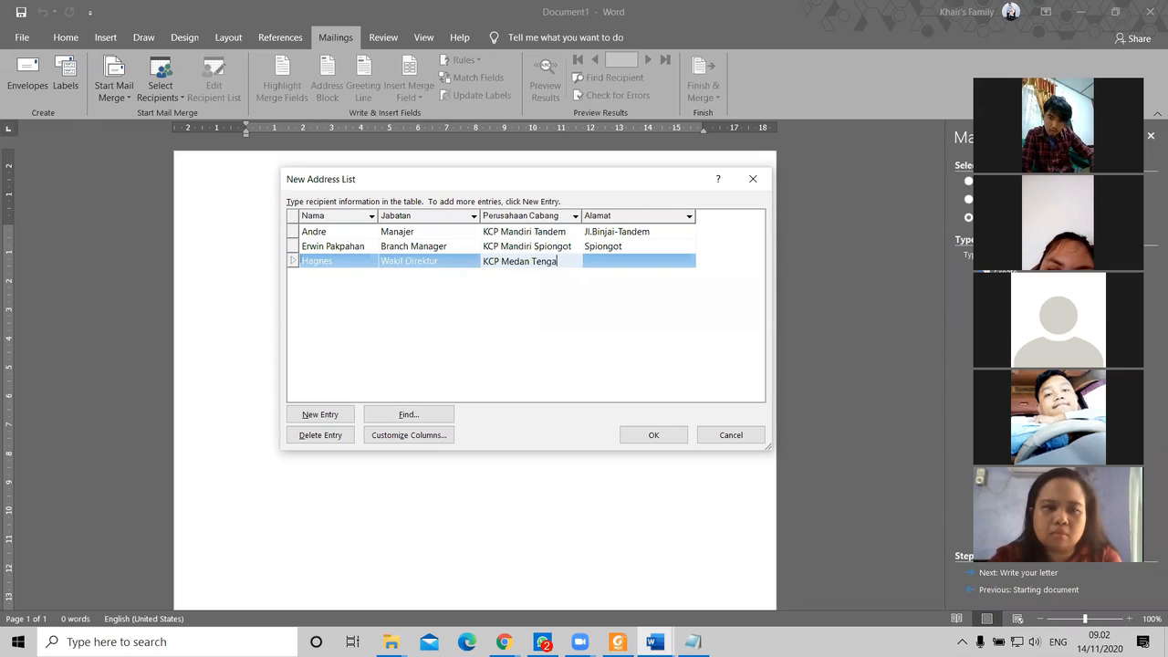
{"action": "type", "text": "h"}
{"action": "key", "text": "Tab"}
{"action": "type", "text": "Jl.JalanMuter"}
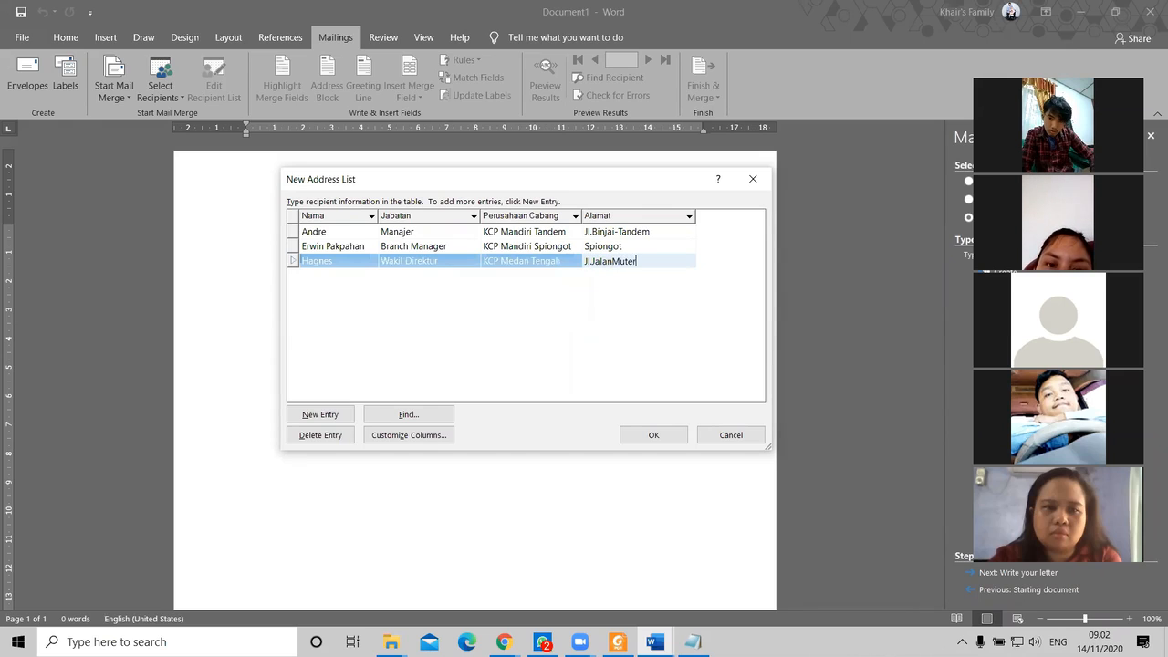
{"action": "key", "text": "Tab"}
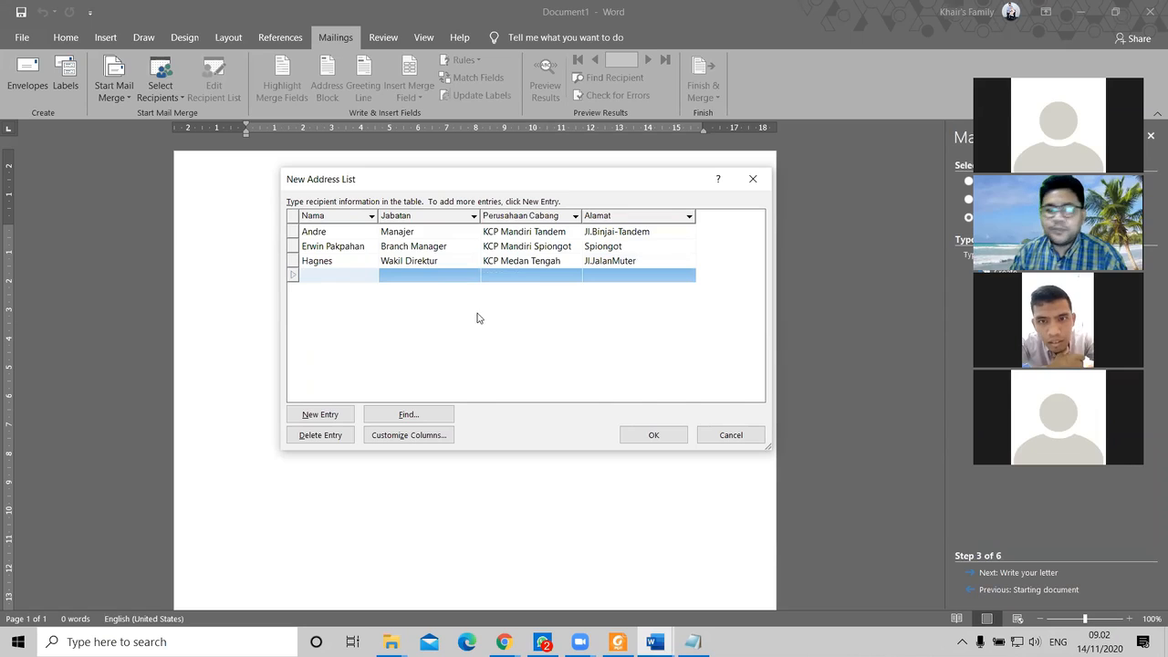
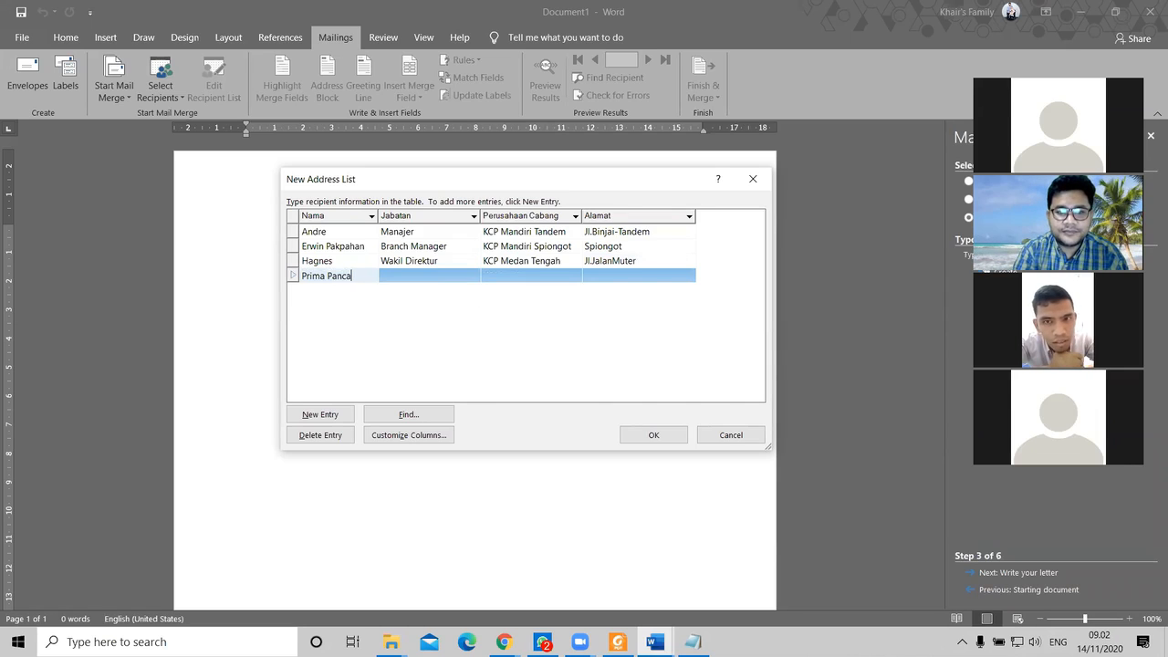
Step: Enter the fourth recipient's name, Jabatan SDM, branch KCP Mandiri Pakam, and street address
{"action": "key", "text": "Tab"}
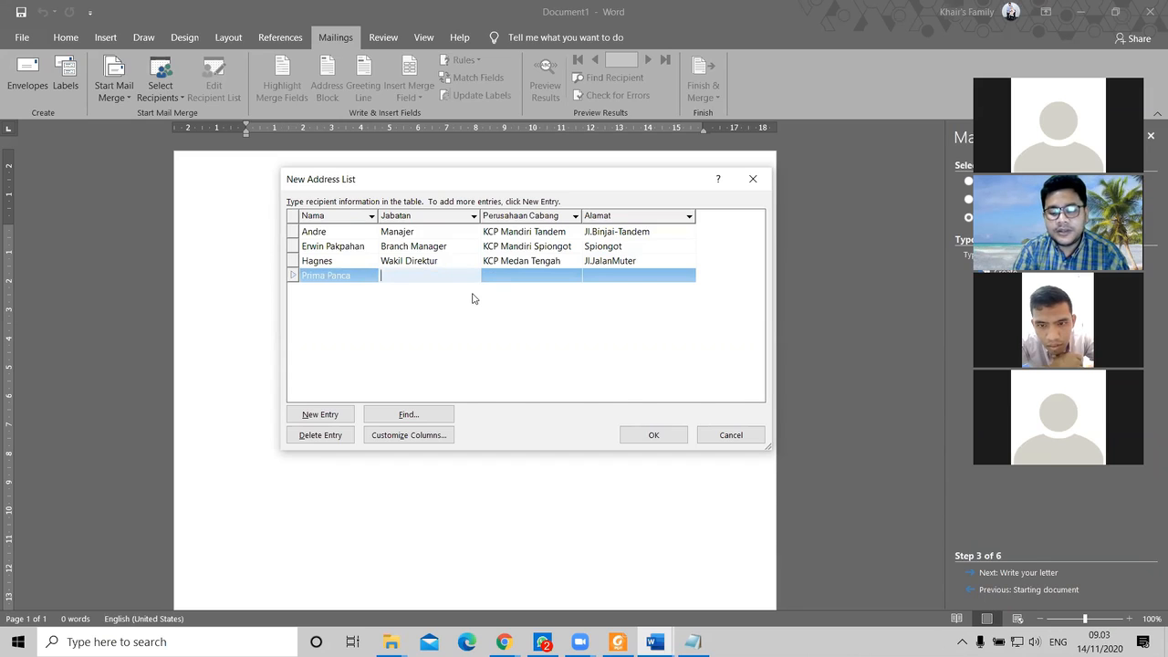
{"action": "type", "text": "Kepala"}
{"action": "key", "text": "BackSpace"}
{"action": "key", "text": "BackSpace"}
{"action": "key", "text": "BackSpace"}
{"action": "key", "text": "BackSpace"}
{"action": "key", "text": "BackSpace"}
{"action": "key", "text": "BackSpace"}
{"action": "key", "text": "BackSpace"}
{"action": "type", "text": "SDM"}
{"action": "key", "text": "Tab"}
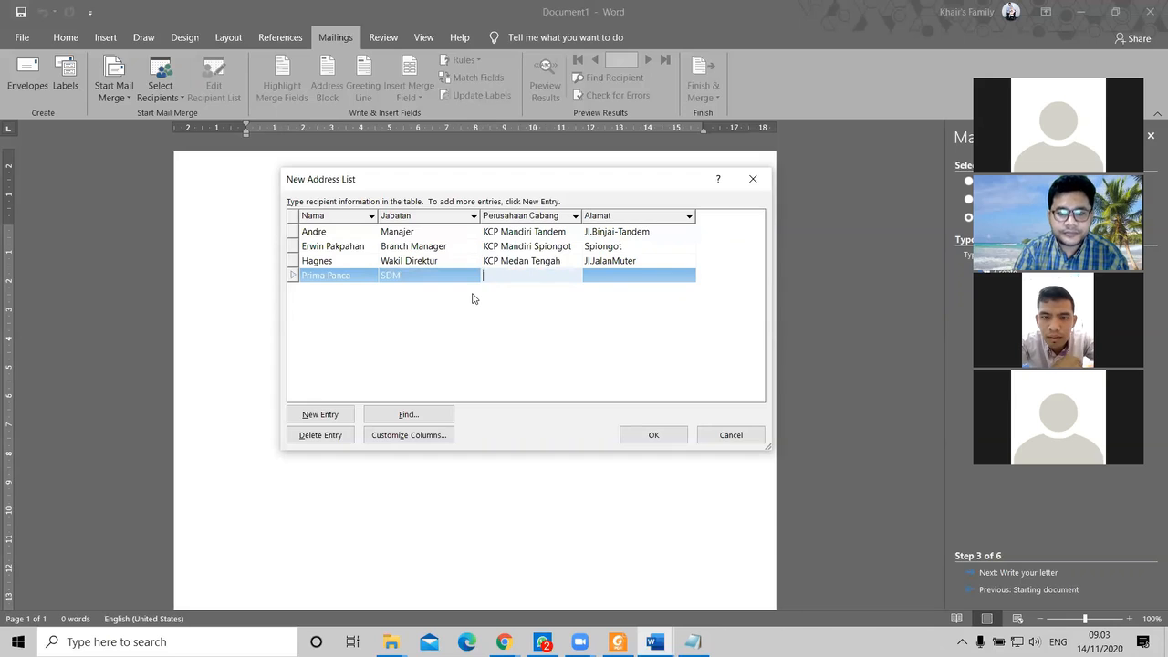
{"action": "type", "text": "KCP"}
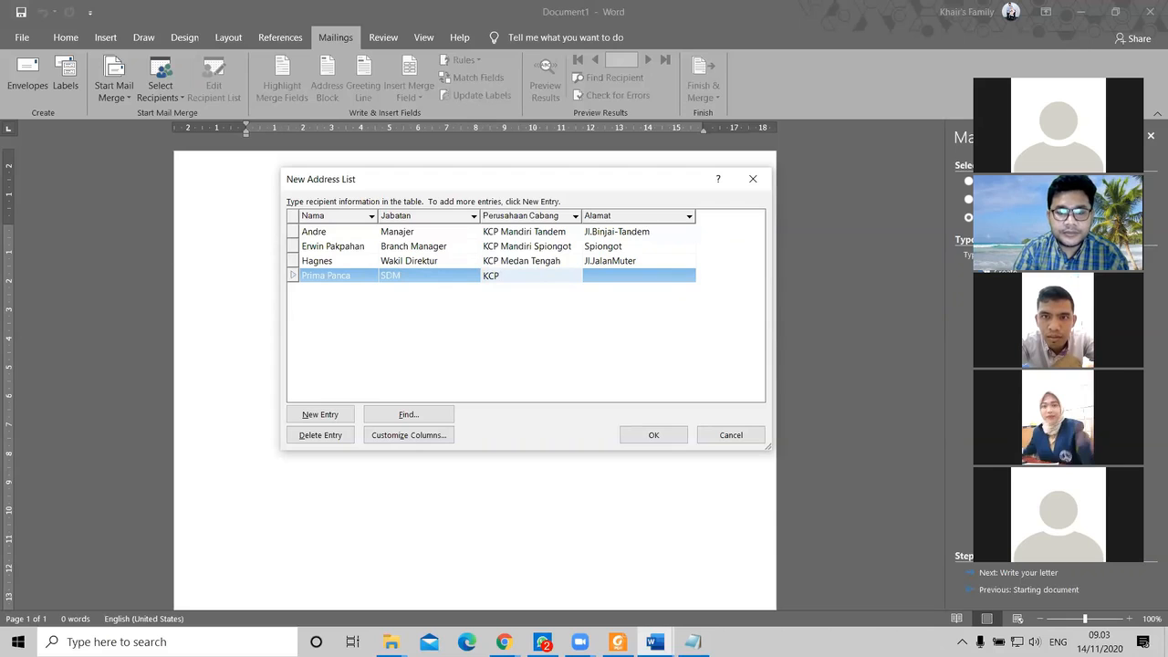
{"action": "type", "text": " Mandiri "}
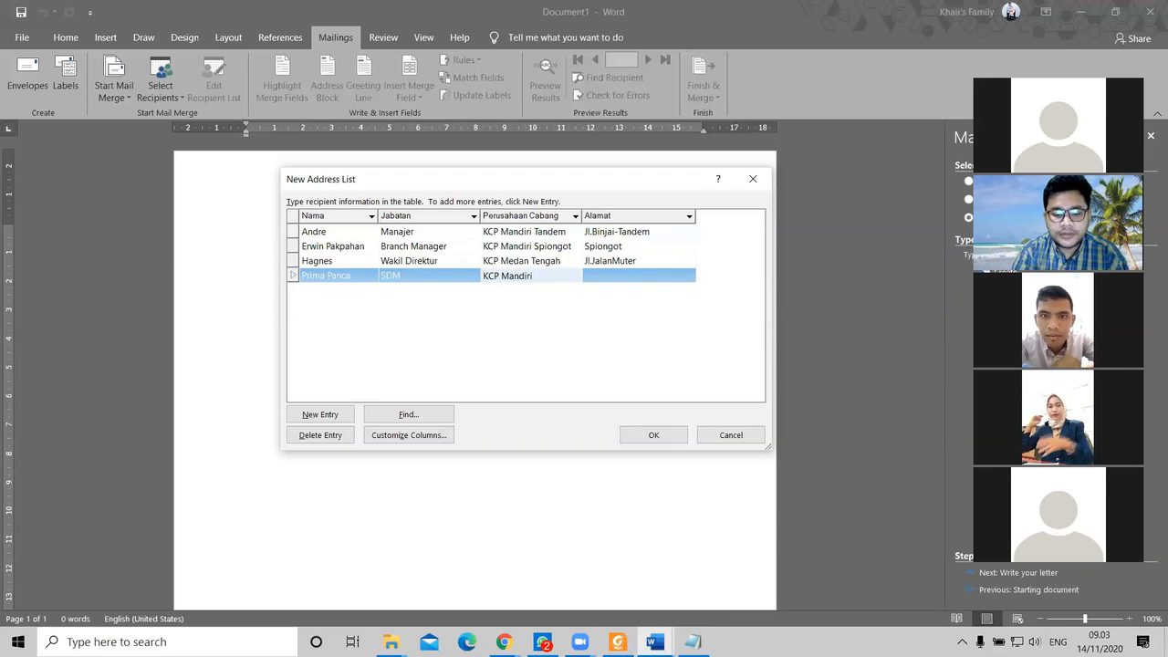
{"action": "type", "text": "Pakam"}
{"action": "key", "text": "Tab"}
{"action": "type", "text": "Jl.T.Raj"}
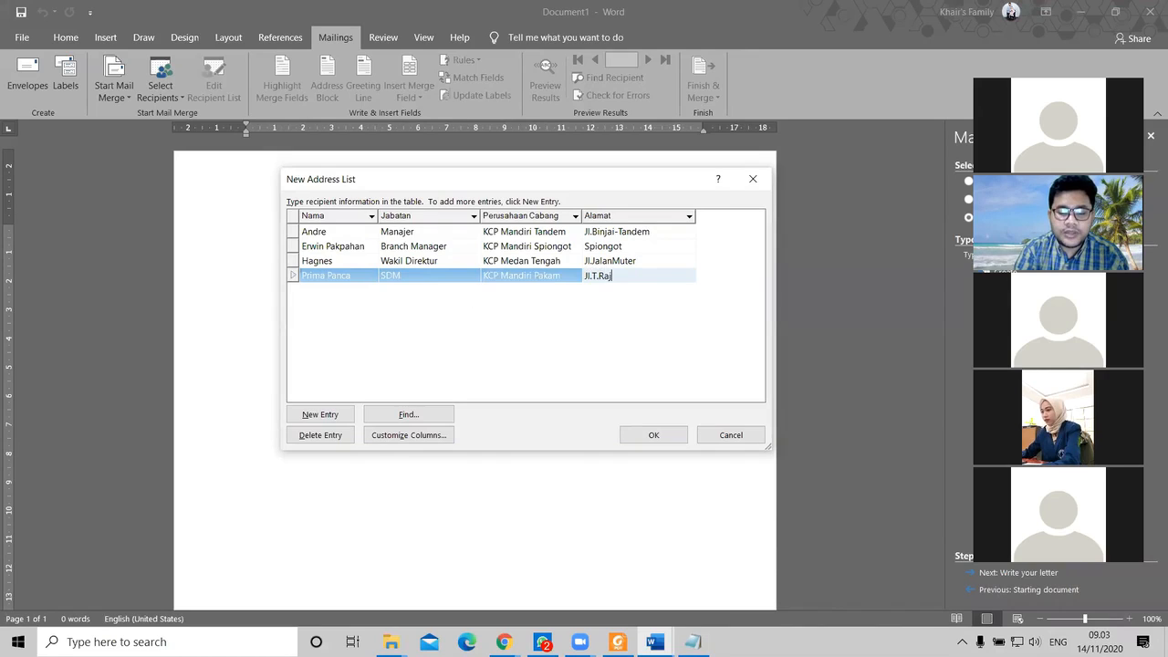
{"action": "type", "text": "a Muda"}
Step: Start a fifth recipient row and enter its name
{"action": "key", "text": "Tab"}
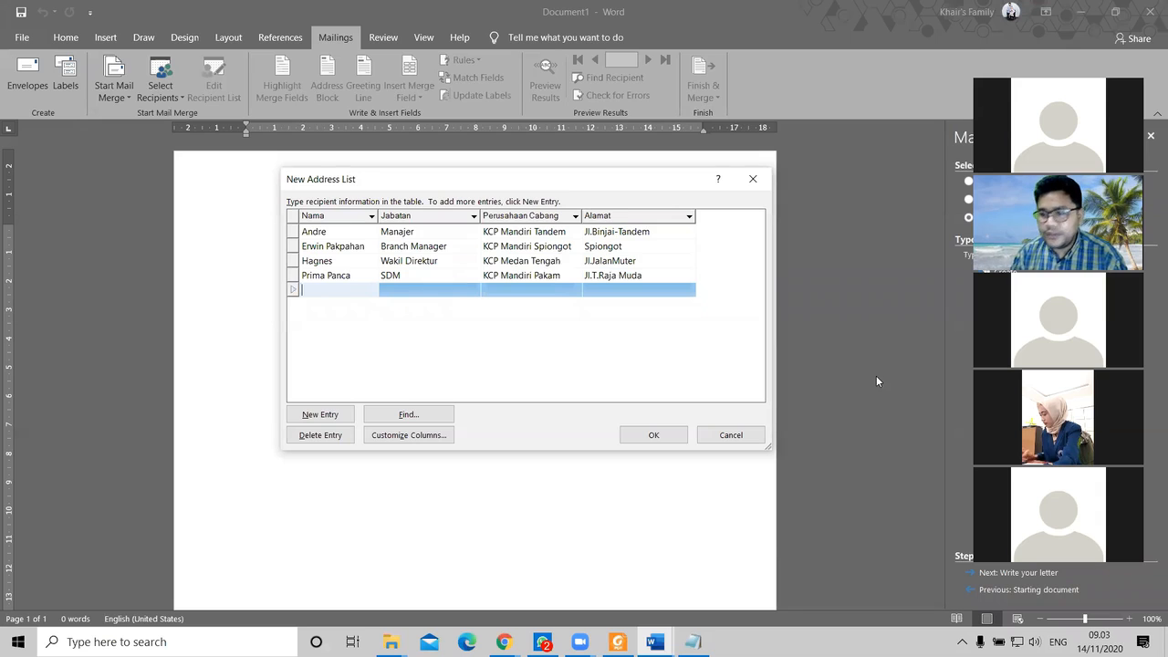
{"action": "type", "text": "Novi"}
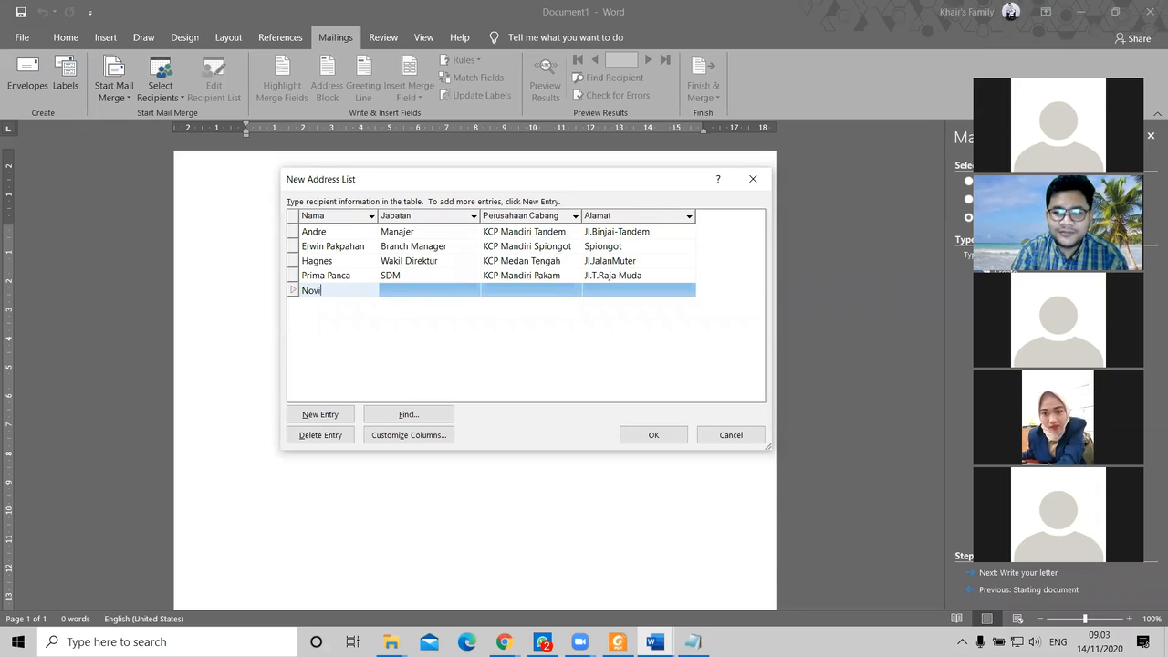
{"action": "key", "text": "Tab"}
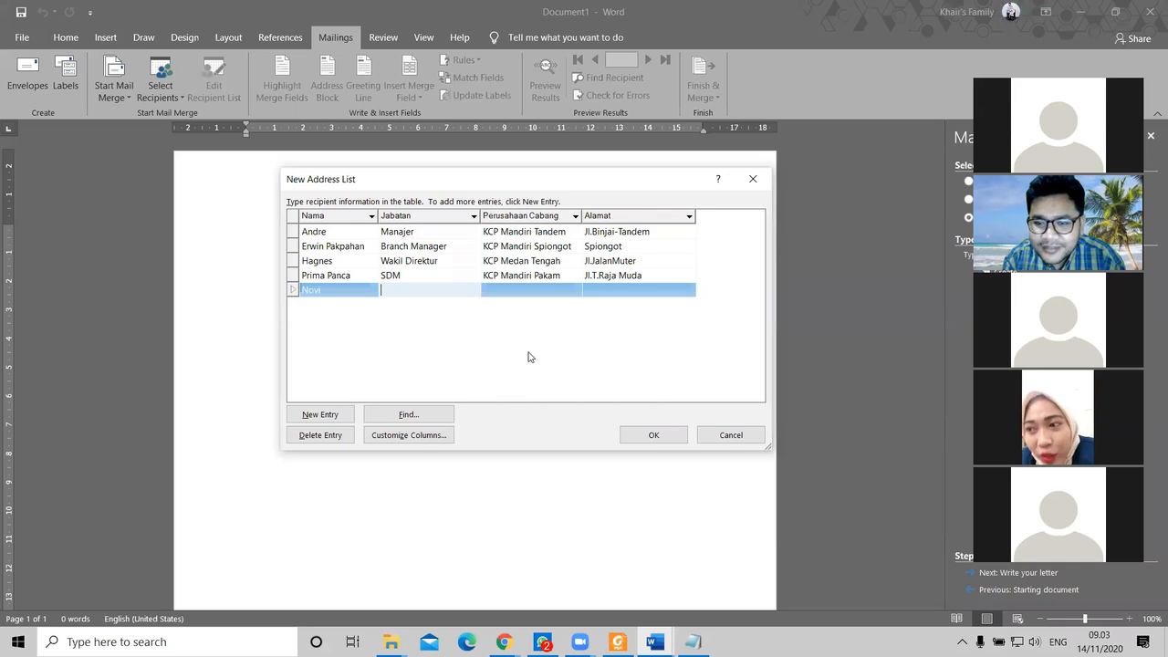
Step: Fill the fifth recipient's Jabatan Manajer, branch KCP Mandiri Brayan, and street address
{"action": "type", "text": "Ma"}
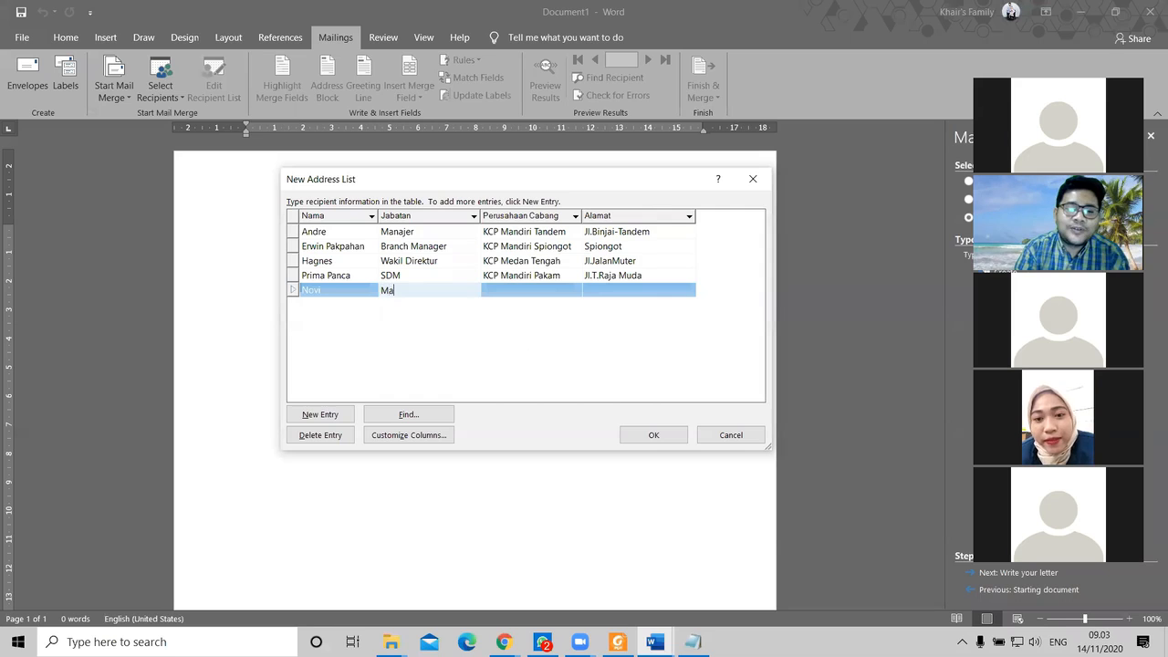
{"action": "type", "text": "najer"}
{"action": "key", "text": "Tab"}
{"action": "type", "text": "KCP Mandiri"}
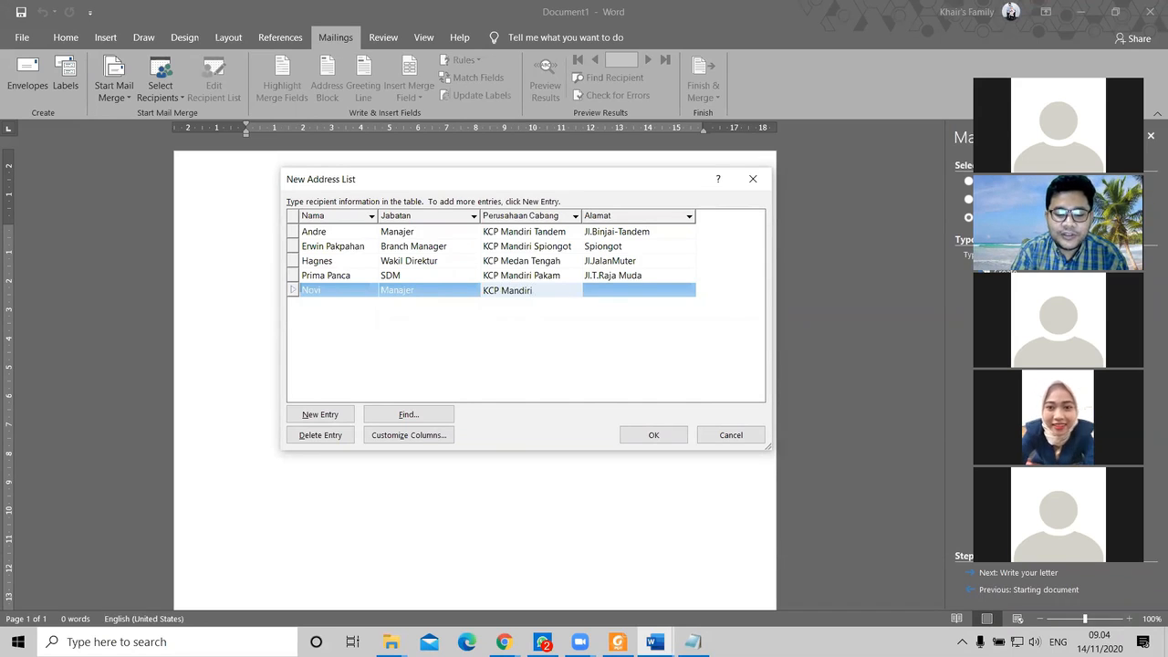
{"action": "type", "text": "Brayan"}
{"action": "key", "text": "Tab"}
{"action": "type", "text": "Jl.Yos Sudarso"}
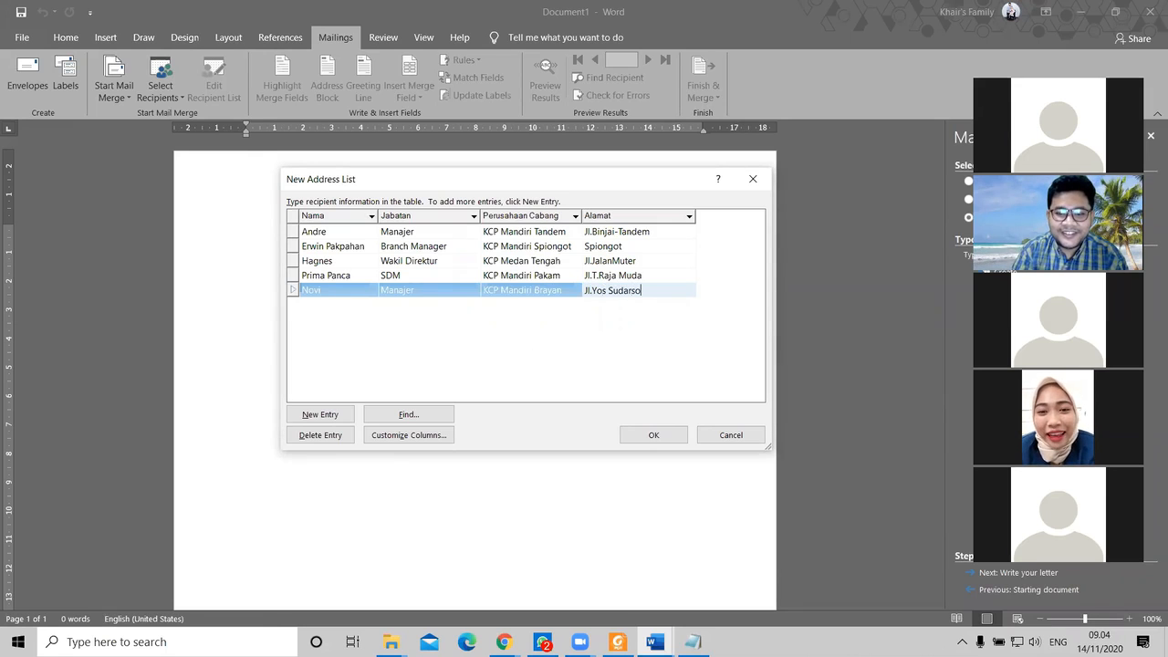
{"action": "key", "text": "Tab"}
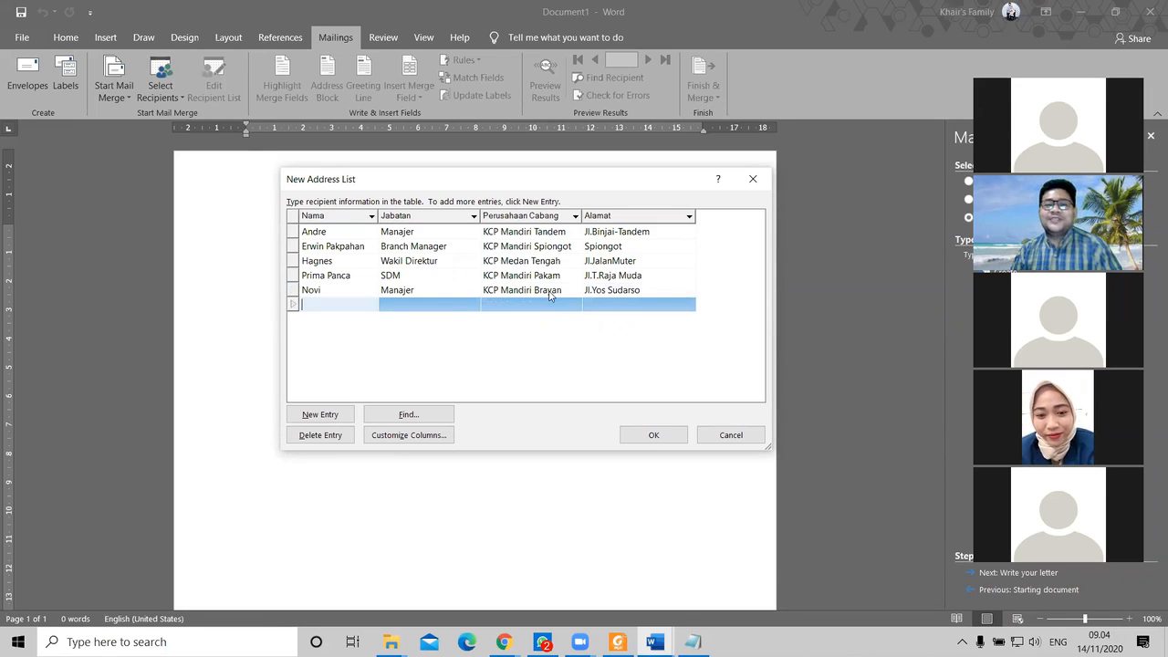
Step: Review the fourth and fifth entries and accept the finished recipient list
{"action": "left_click", "coordinate": [563, 291]}
{"action": "left_click", "coordinate": [626, 289]}
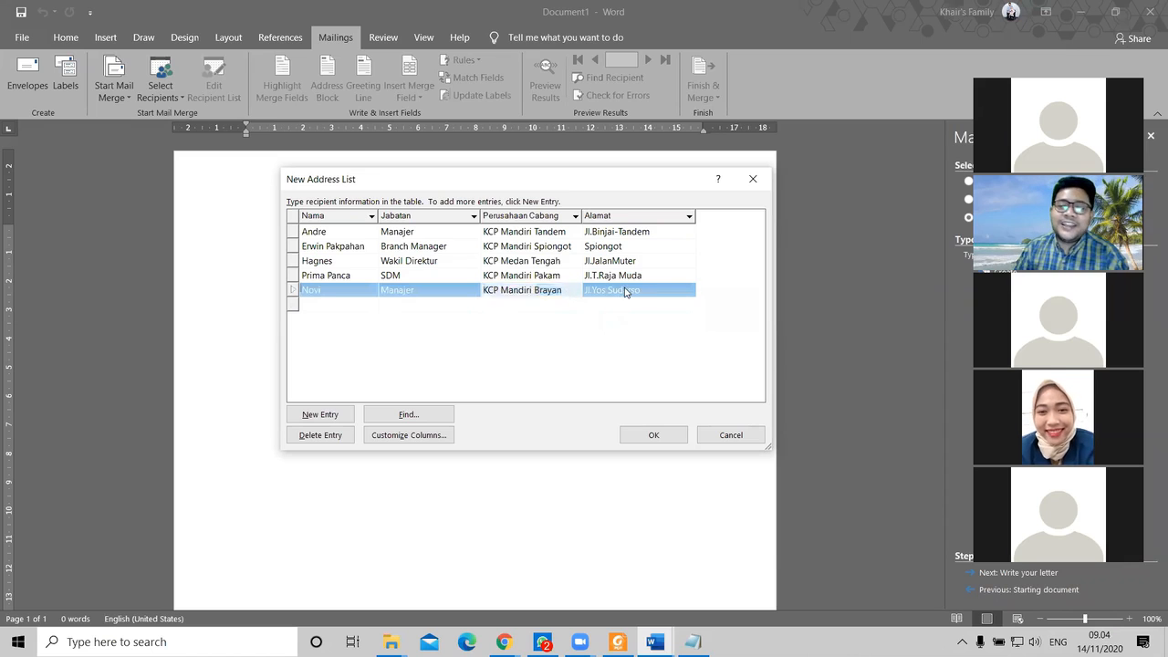
{"action": "left_click", "coordinate": [604, 345]}
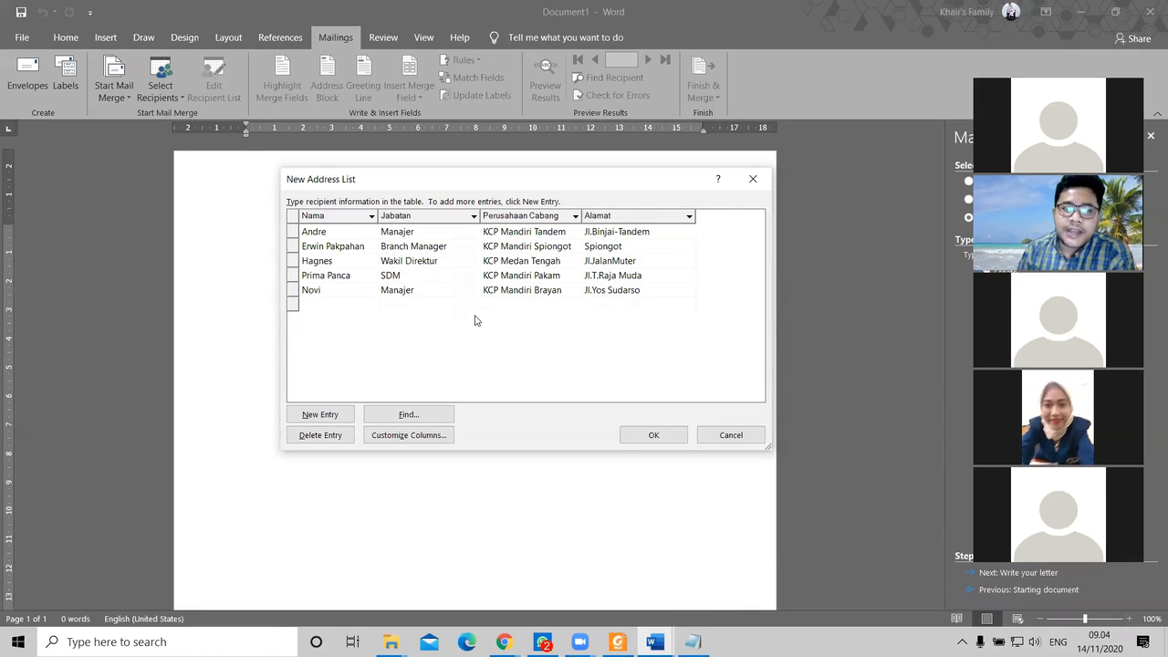
{"action": "left_click", "coordinate": [362, 277]}
{"action": "left_click", "coordinate": [363, 291]}
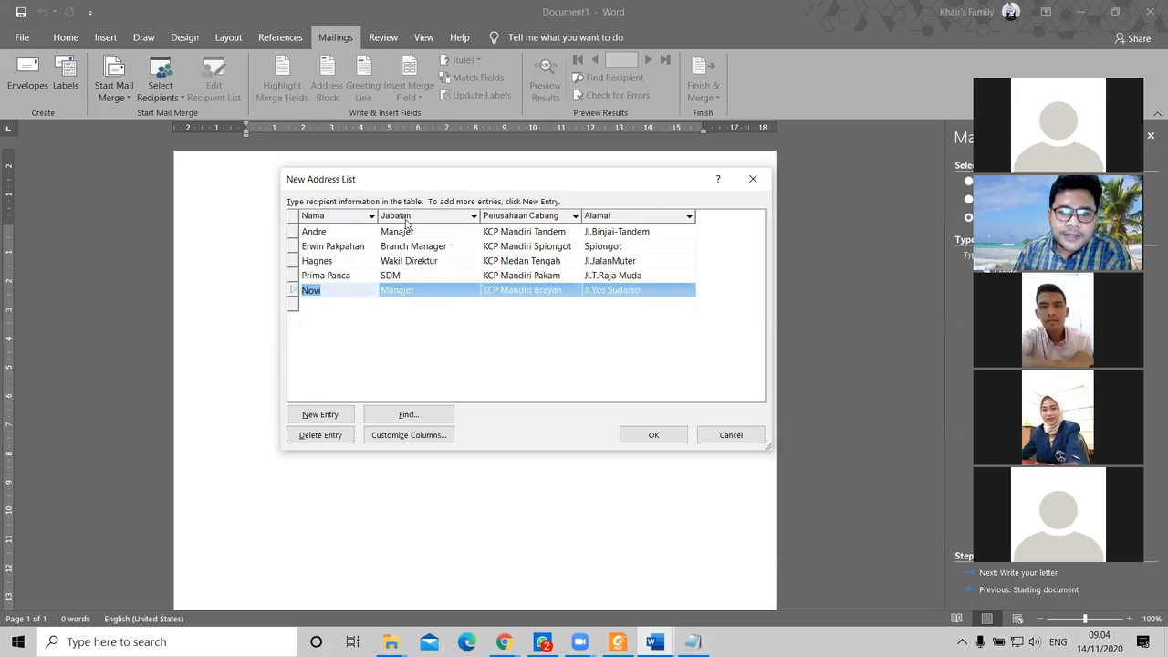
{"action": "left_click_drag", "start_coordinate": [469, 180], "coordinate": [460, 179]}
{"action": "left_click", "coordinate": [653, 433]}
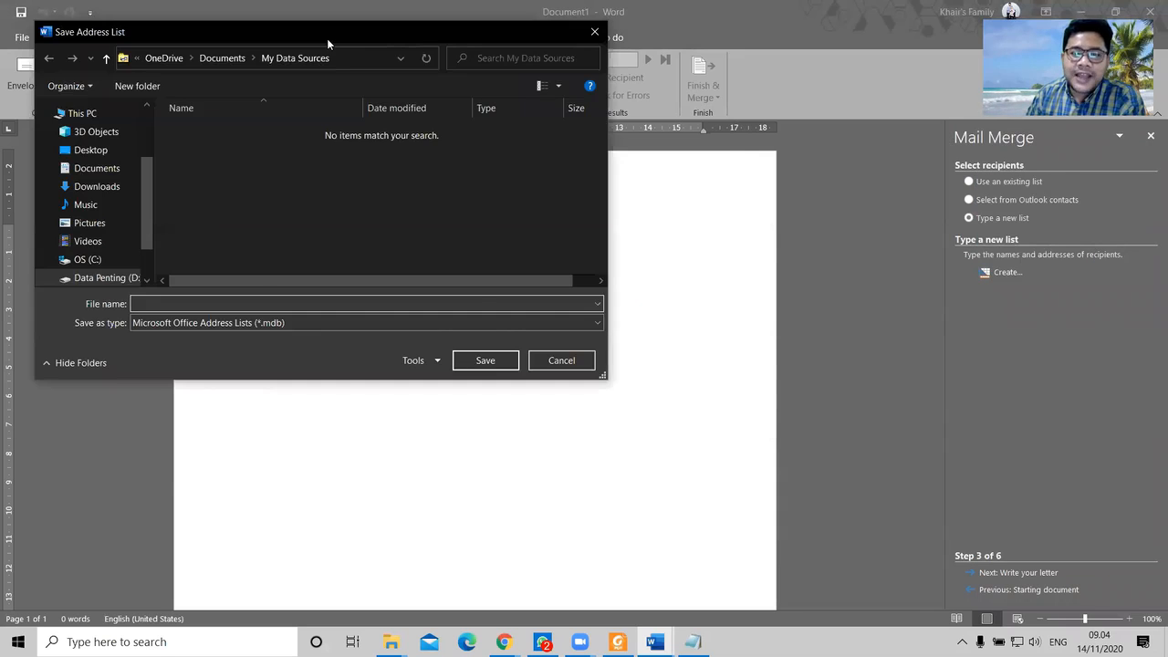
Step: Reposition the Save Address List dialog and bring the Laporan Elearning folder window forward
{"action": "left_click_drag", "start_coordinate": [326, 38], "coordinate": [445, 134]}
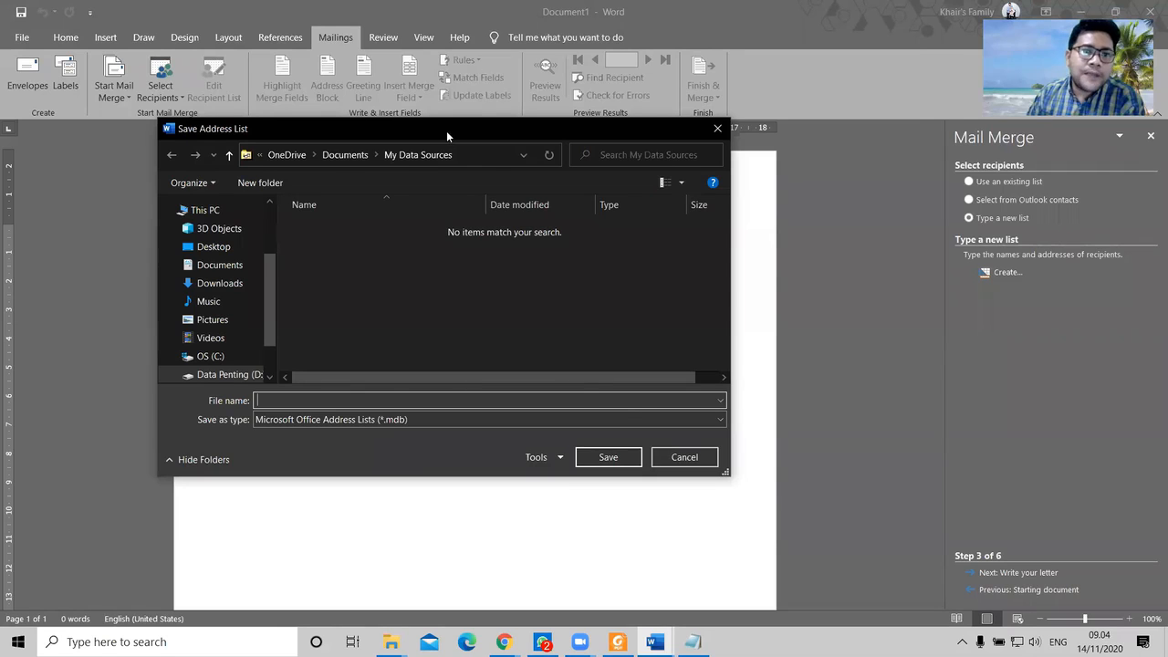
{"action": "left_click_drag", "start_coordinate": [446, 130], "coordinate": [384, 71]}
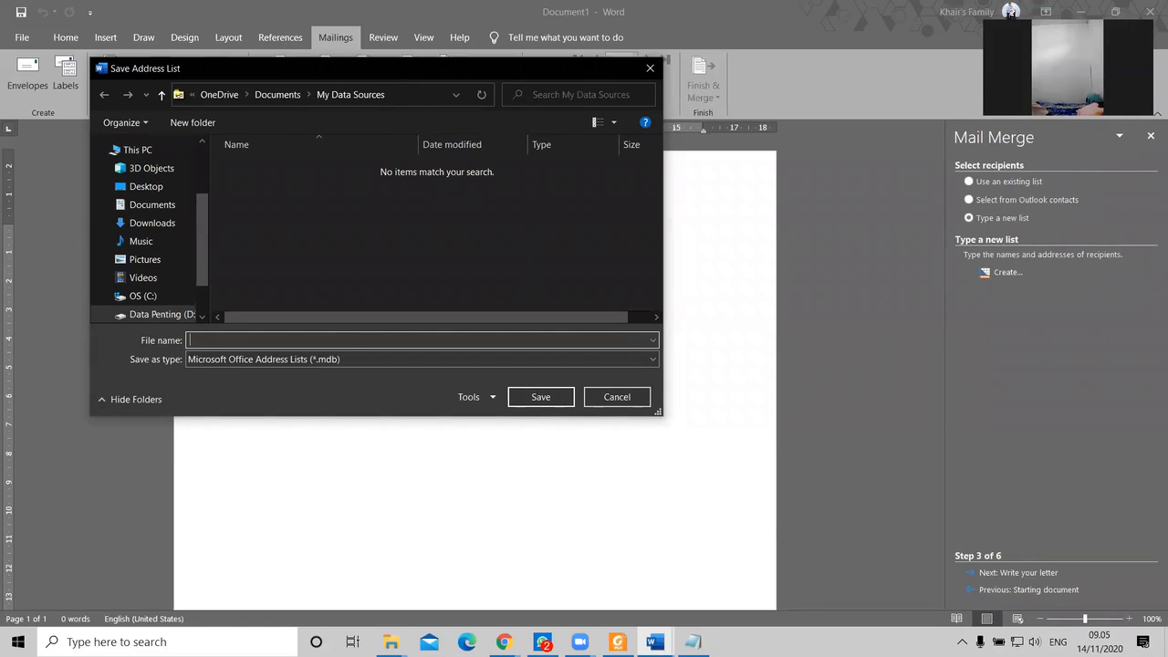
{"action": "left_click_drag", "start_coordinate": [307, 77], "coordinate": [322, 79]}
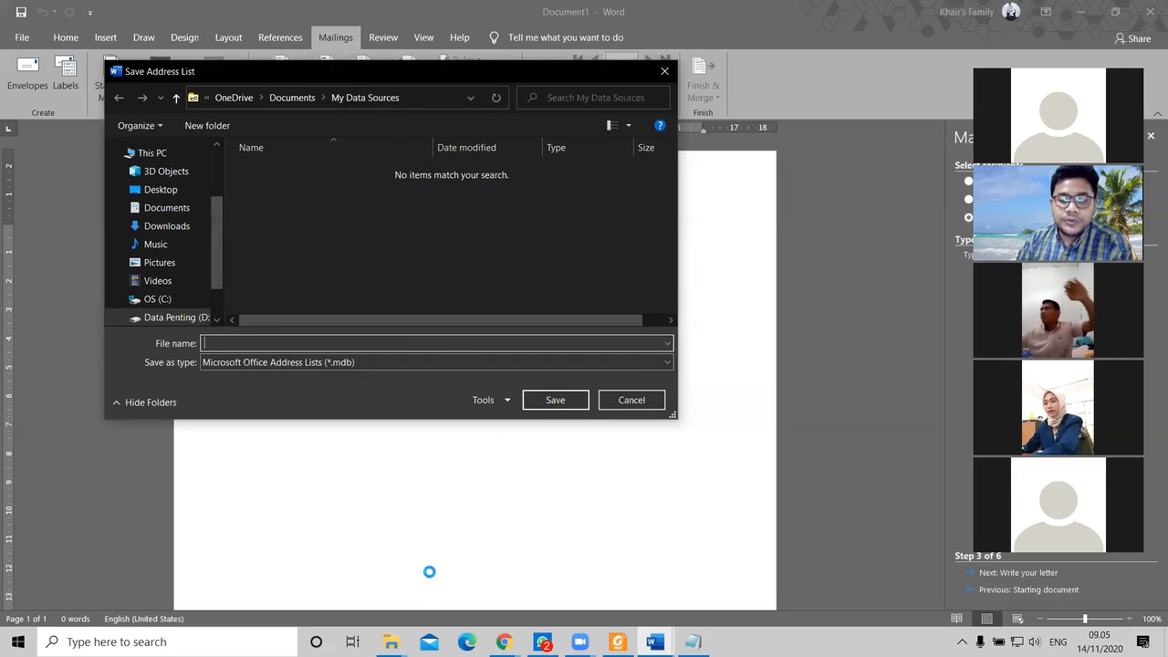
{"action": "mouse_move", "coordinate": [390, 642]}
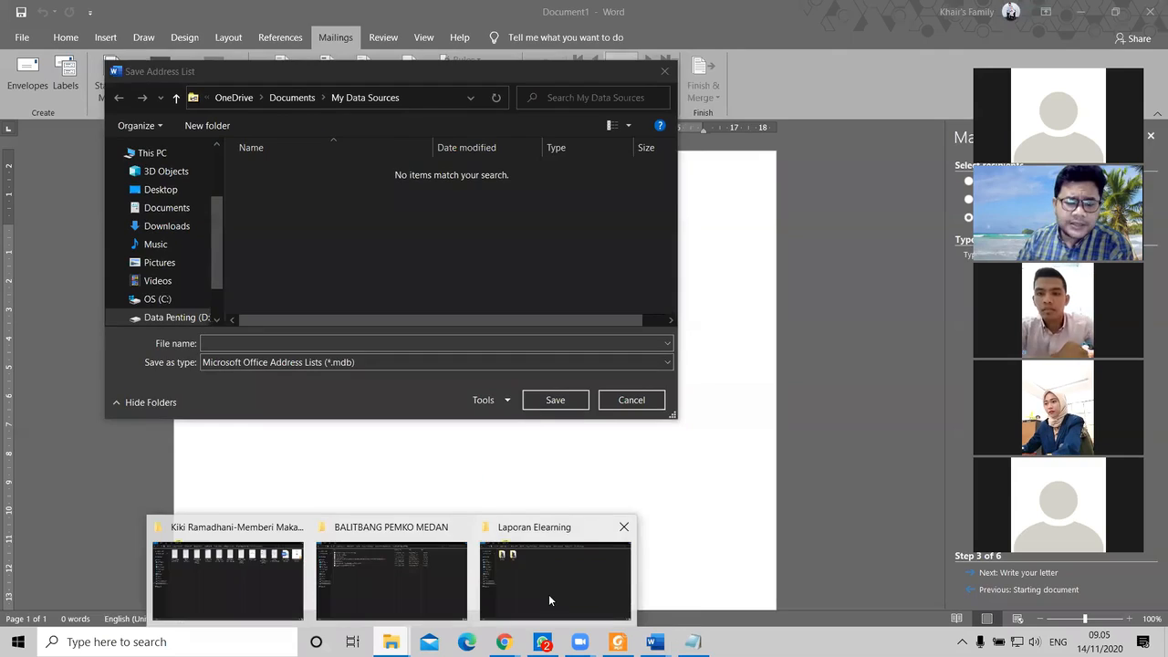
{"action": "left_click", "coordinate": [549, 594]}
Step: Copy the Praktikum PTI\Mailings folder path from Explorer into the Save Address List dialog
{"action": "left_click", "coordinate": [685, 48]}
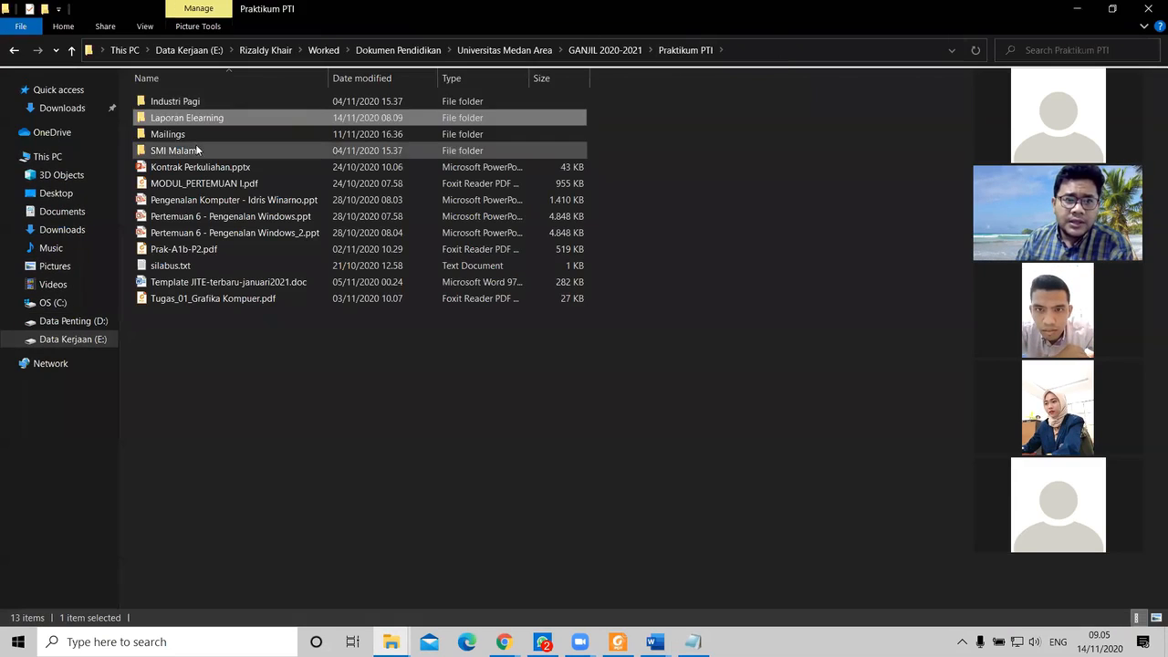
{"action": "double_click", "coordinate": [195, 138]}
{"action": "left_click", "coordinate": [797, 58]}
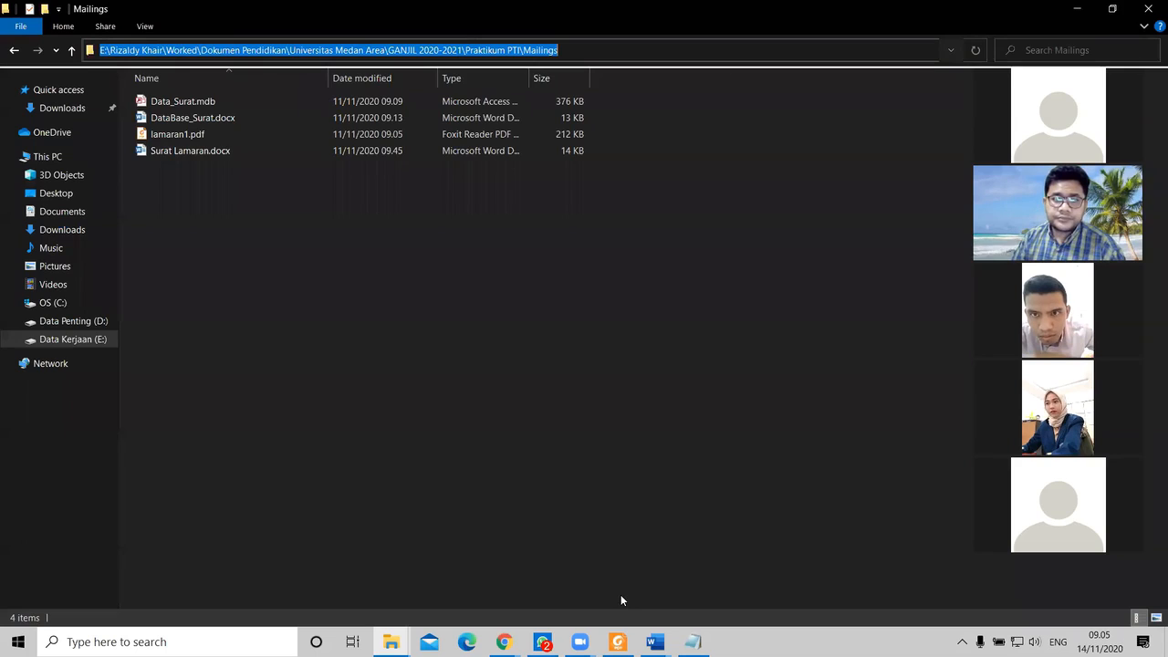
{"action": "key", "text": "alt+Tab"}
{"action": "left_click", "coordinate": [432, 95]}
{"action": "key", "text": "Return"}
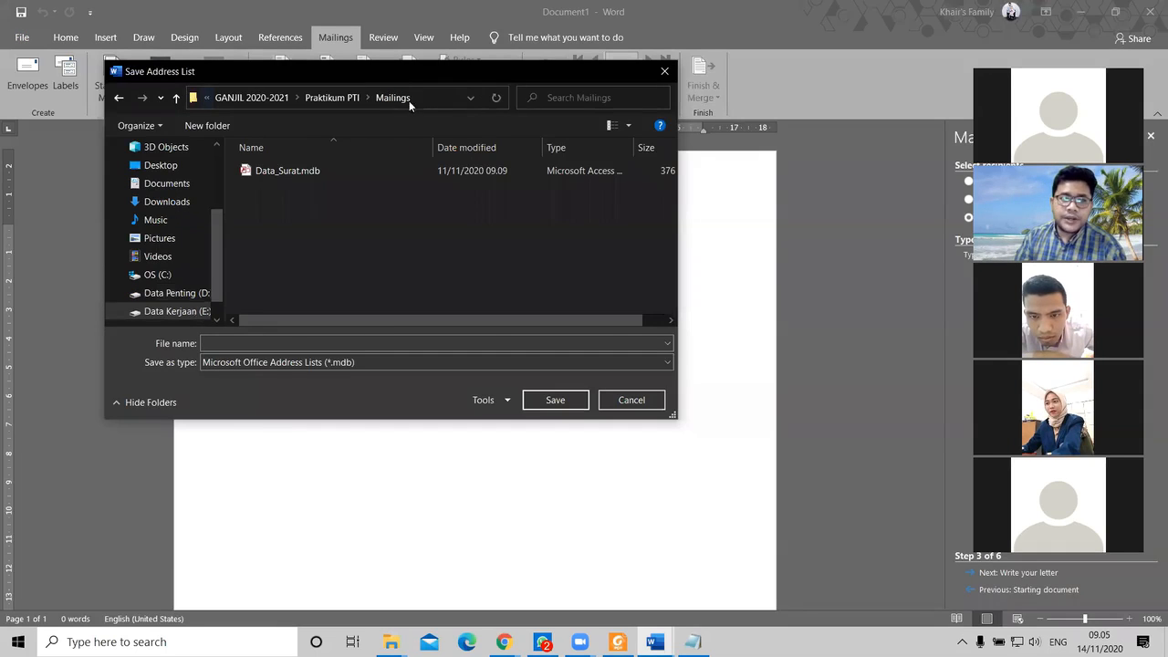
Step: Name the address list file DataSurat_Undangan and save it as an .mdb list
{"action": "left_click", "coordinate": [295, 342]}
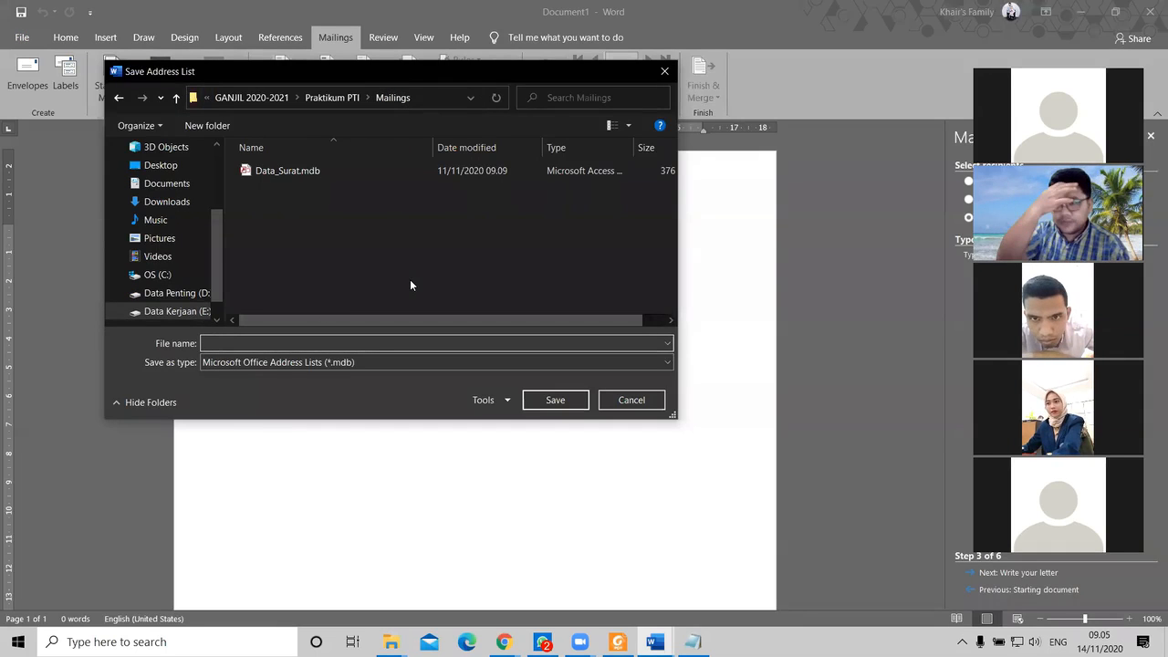
{"action": "type", "text": "Dat"}
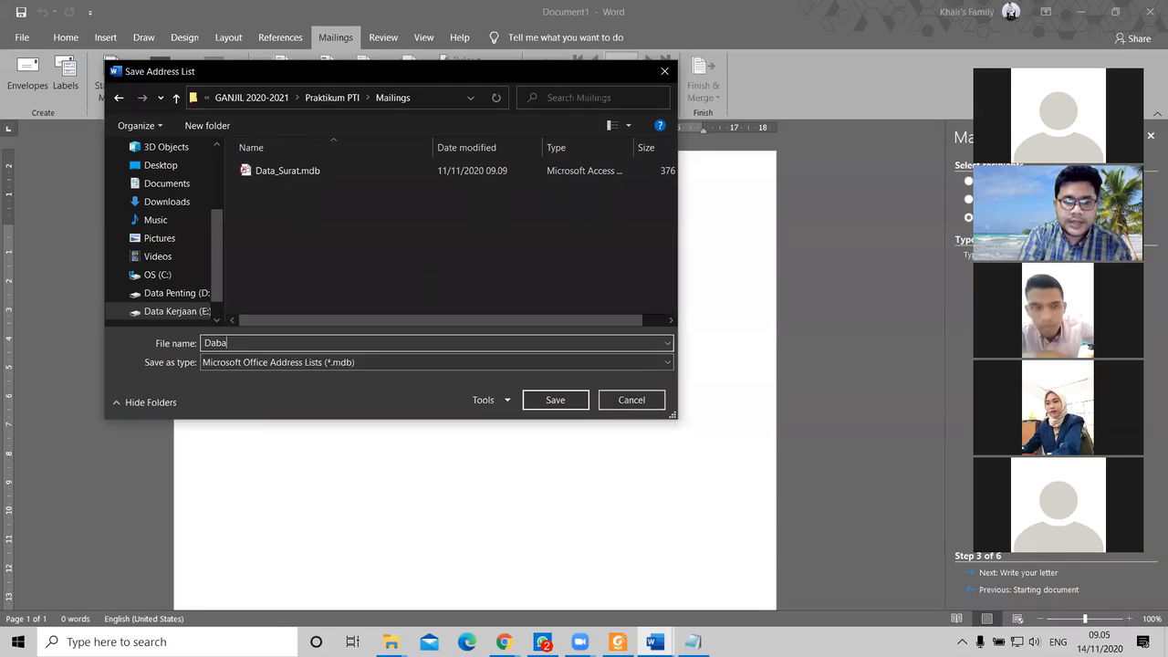
{"action": "type", "text": "a"}
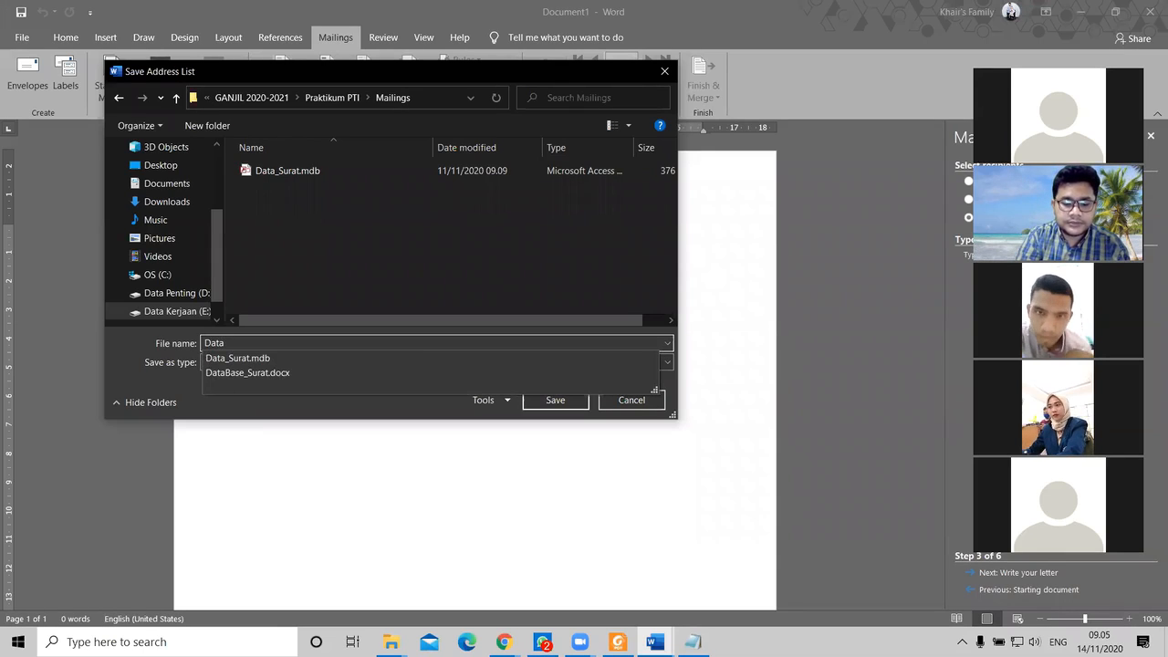
{"action": "type", "text": "Surat"}
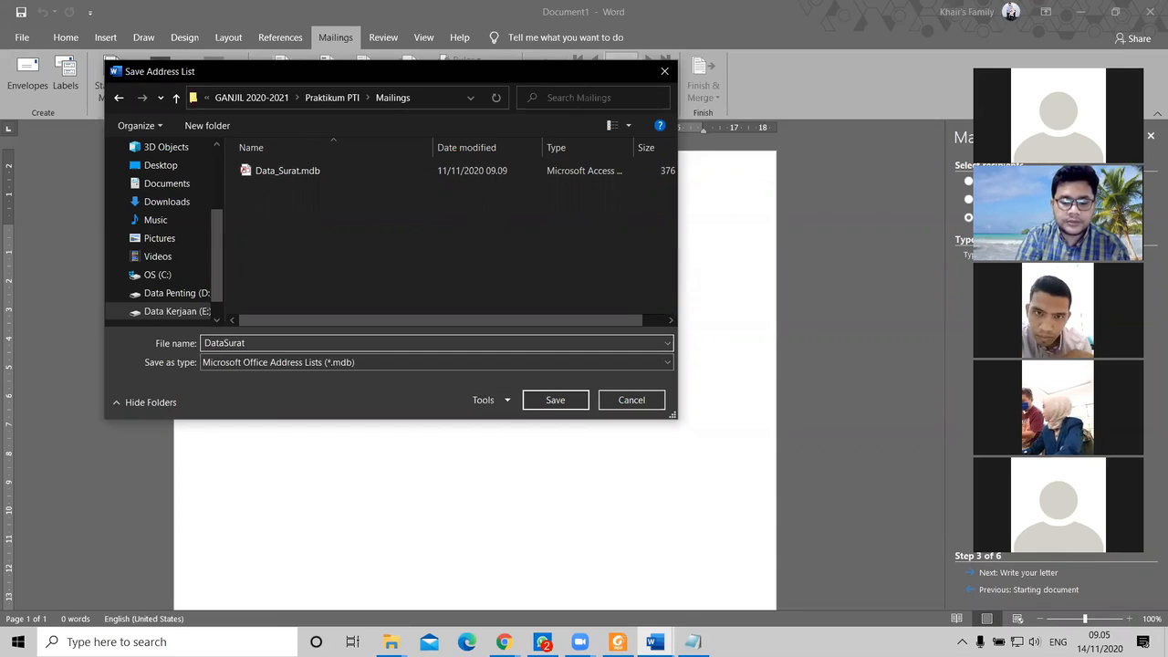
{"action": "type", "text": "_Un"}
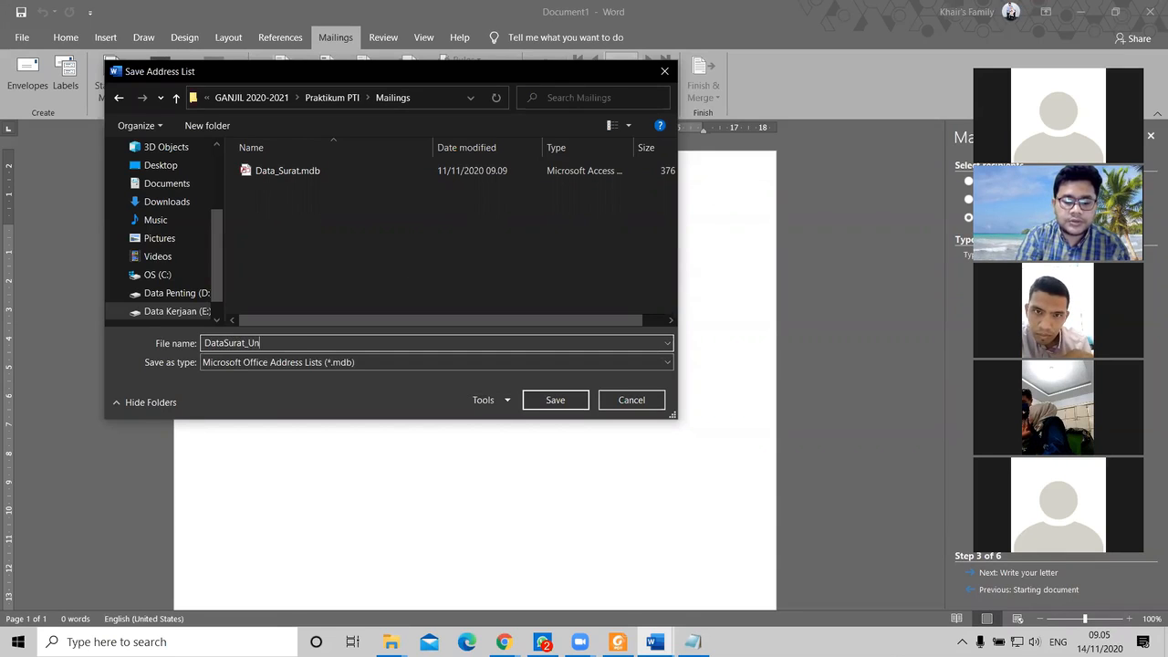
{"action": "type", "text": "dangan"}
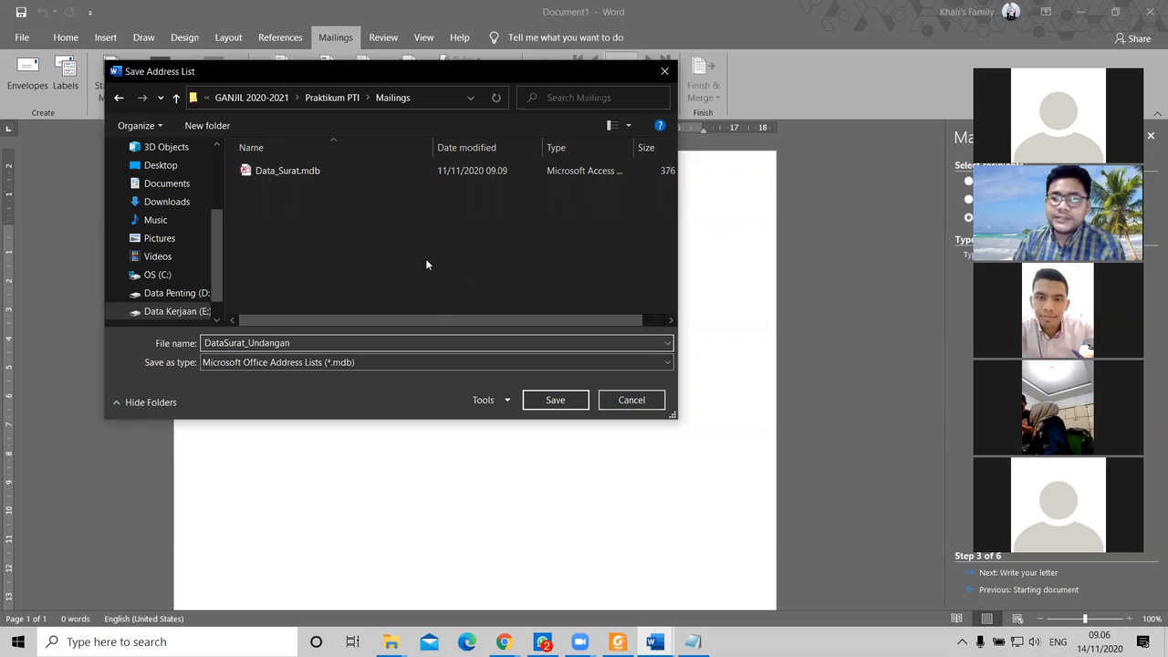
{"action": "left_click", "coordinate": [558, 402]}
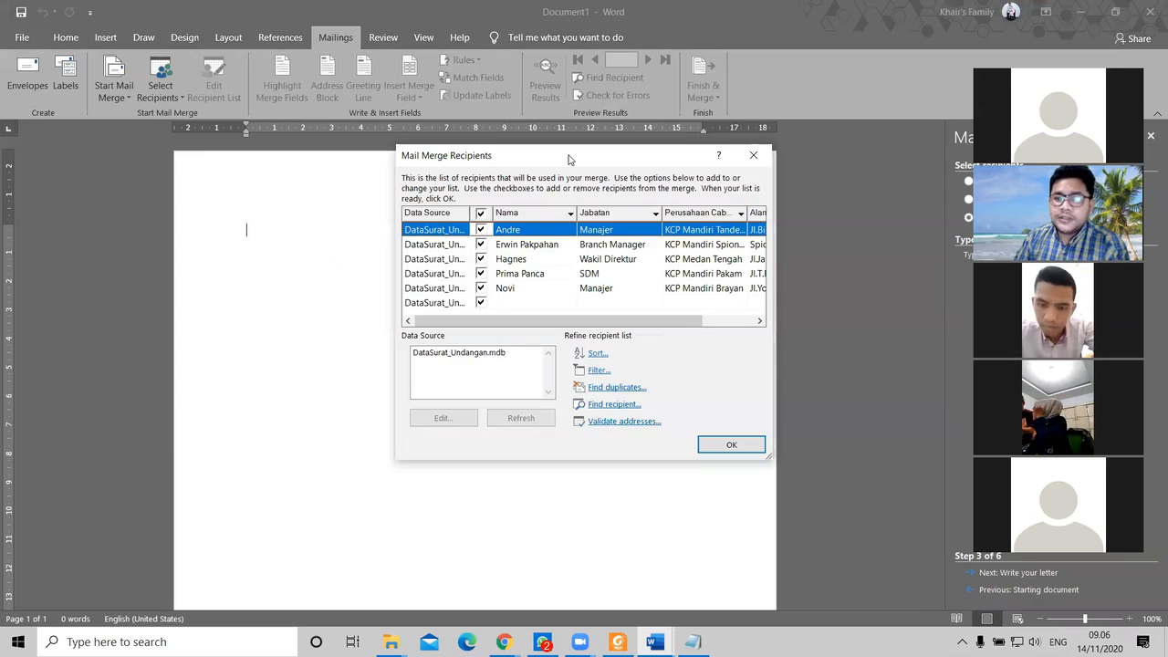
Step: Uncheck the blank last row, widen the Perusahaan Cabang column, and confirm the DataSurat_Undangan recipients
{"action": "left_click_drag", "start_coordinate": [567, 158], "coordinate": [536, 162]}
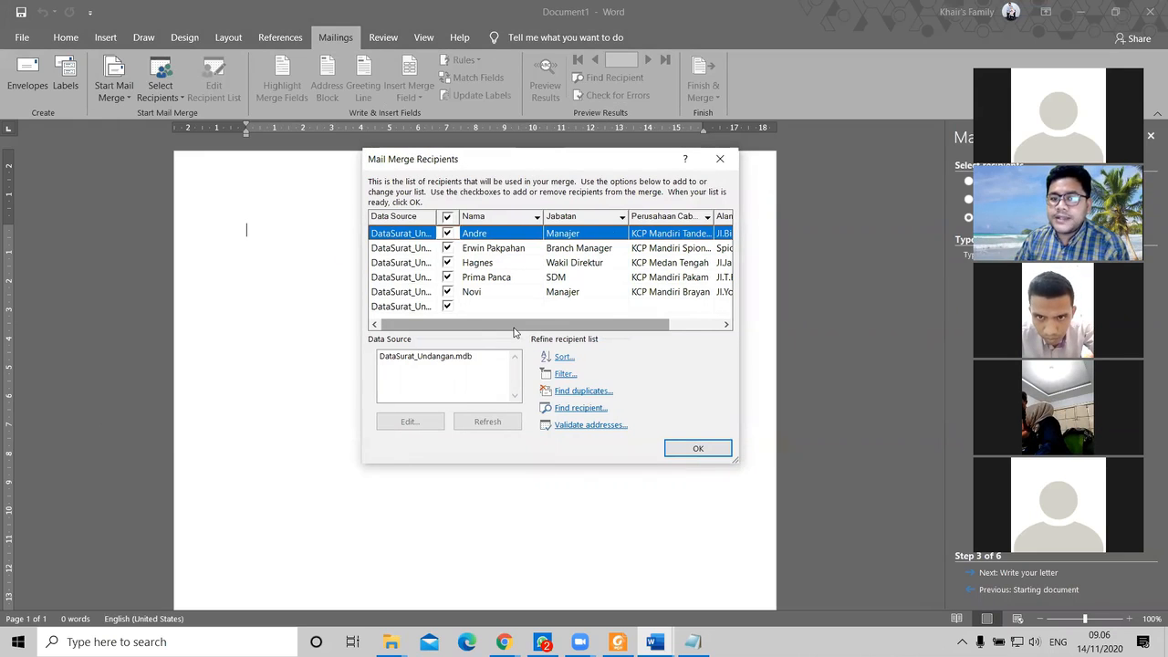
{"action": "mouse_move", "coordinate": [502, 327]}
{"action": "left_mouse_down"}
{"action": "mouse_move", "coordinate": [607, 331]}
{"action": "mouse_move", "coordinate": [497, 330]}
{"action": "left_mouse_up"}
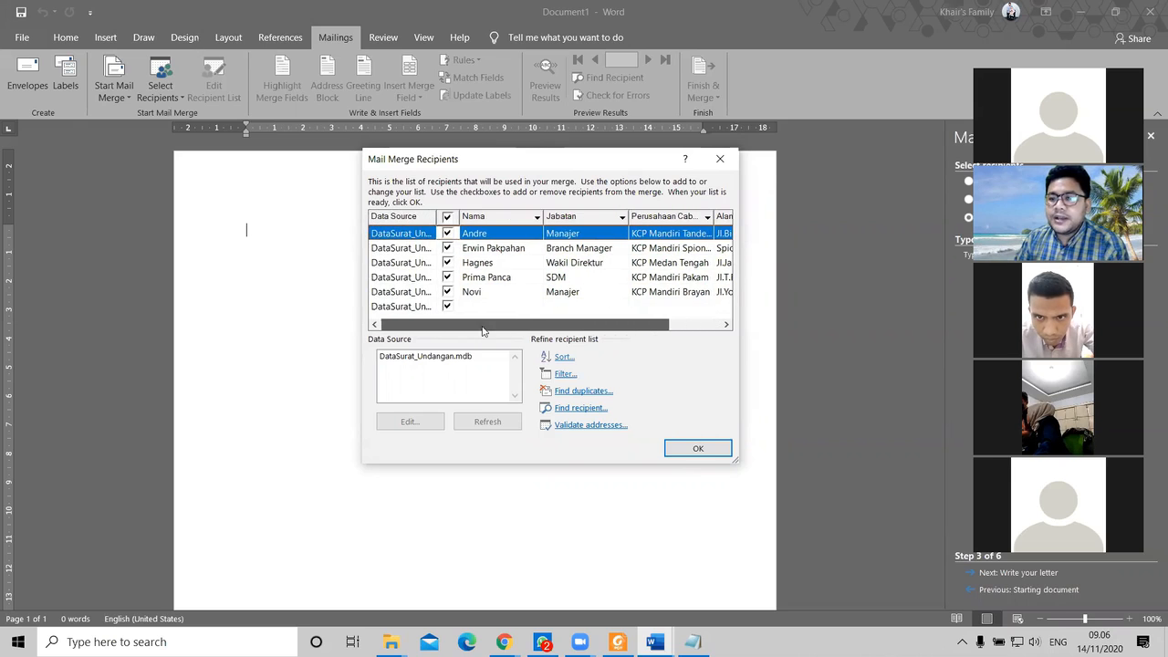
{"action": "left_click_drag", "start_coordinate": [418, 158], "coordinate": [376, 158]}
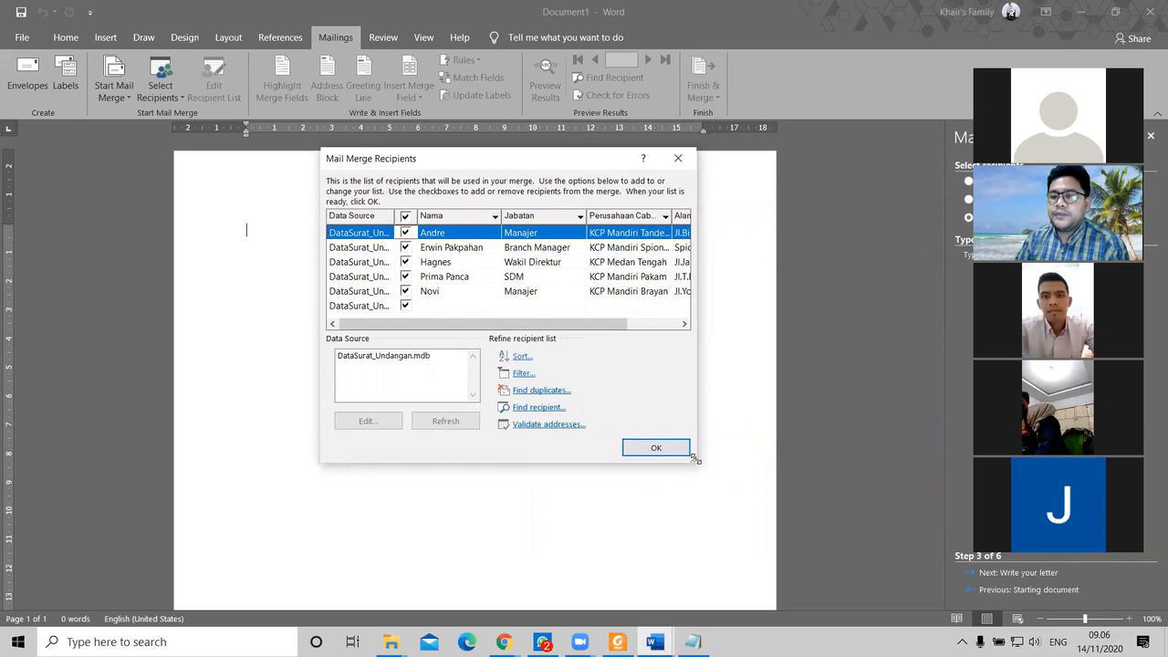
{"action": "left_click_drag", "start_coordinate": [695, 459], "coordinate": [873, 461]}
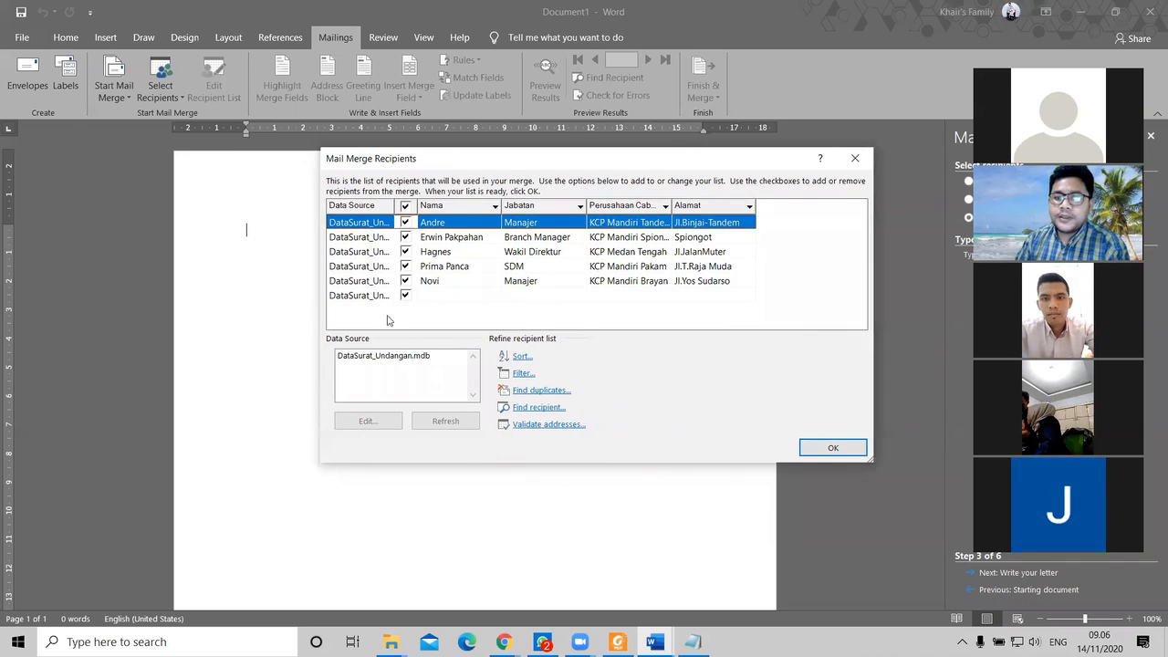
{"action": "left_click", "coordinate": [406, 296]}
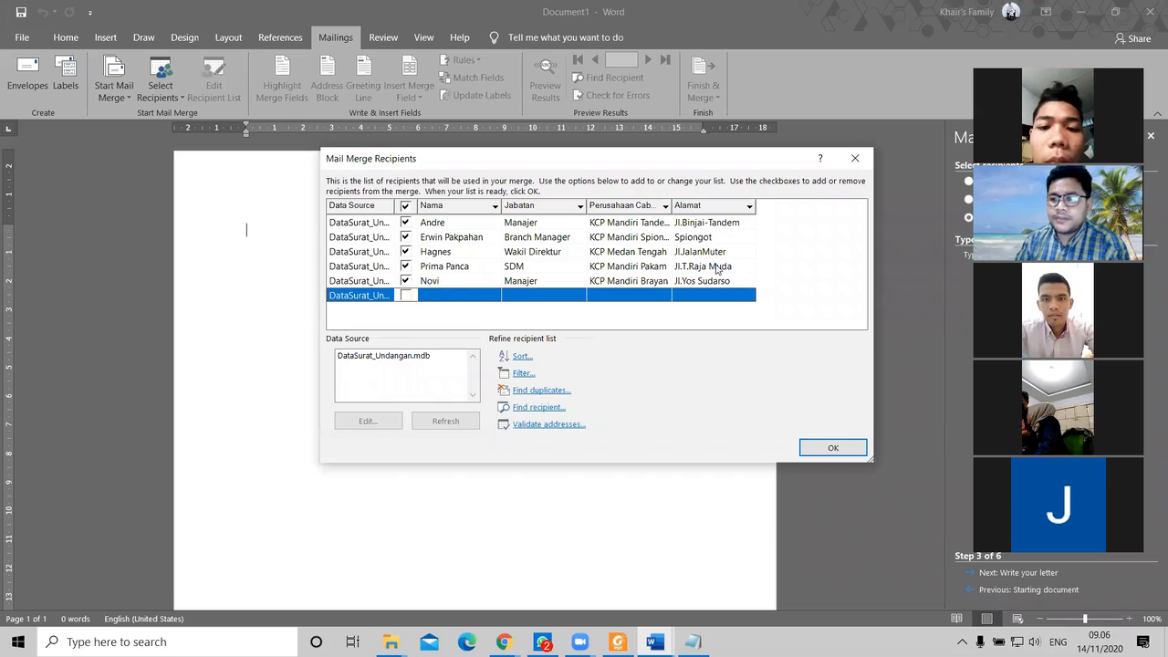
{"action": "left_click_drag", "start_coordinate": [666, 162], "coordinate": [638, 175]}
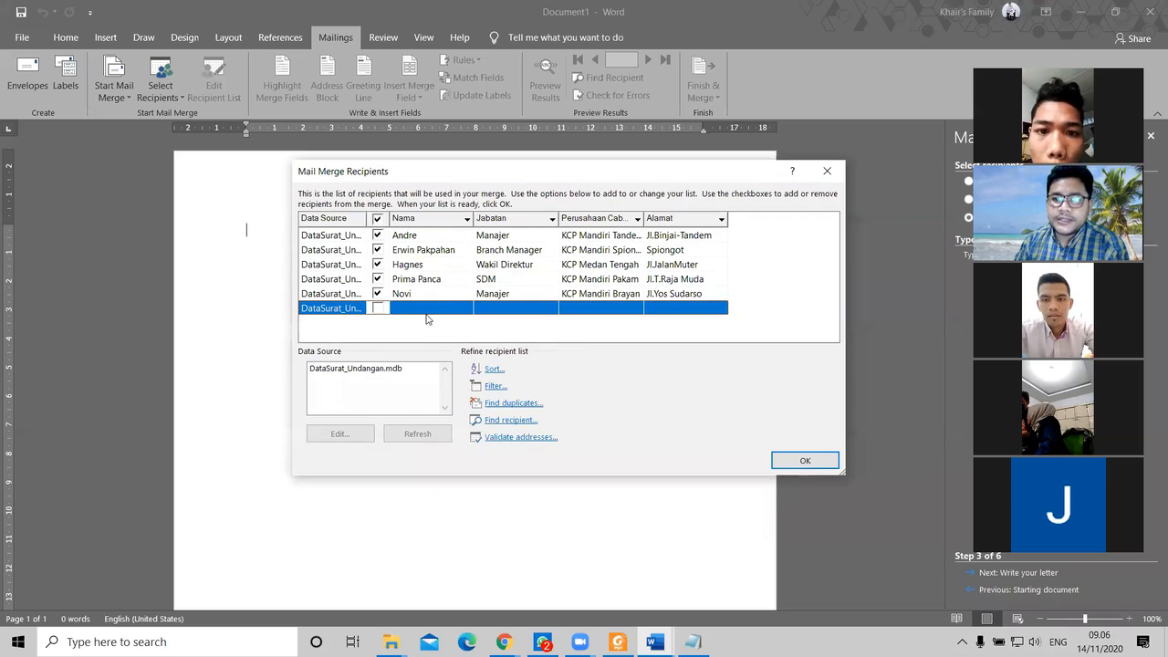
{"action": "left_click_drag", "start_coordinate": [642, 220], "coordinate": [687, 224]}
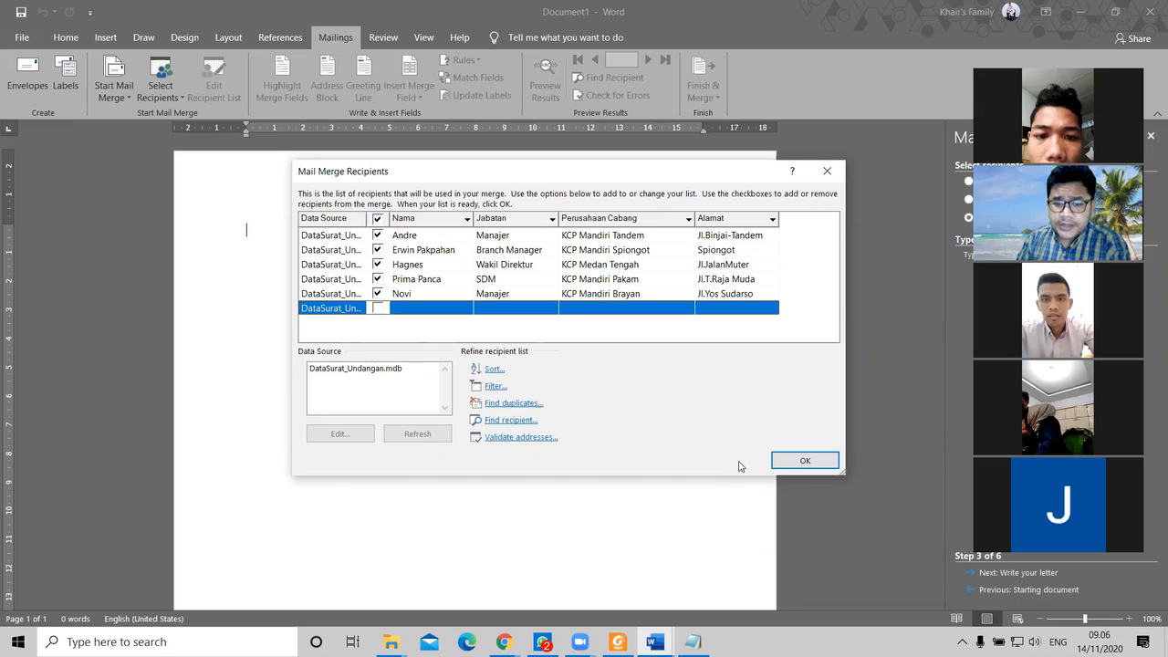
{"action": "left_click", "coordinate": [792, 462]}
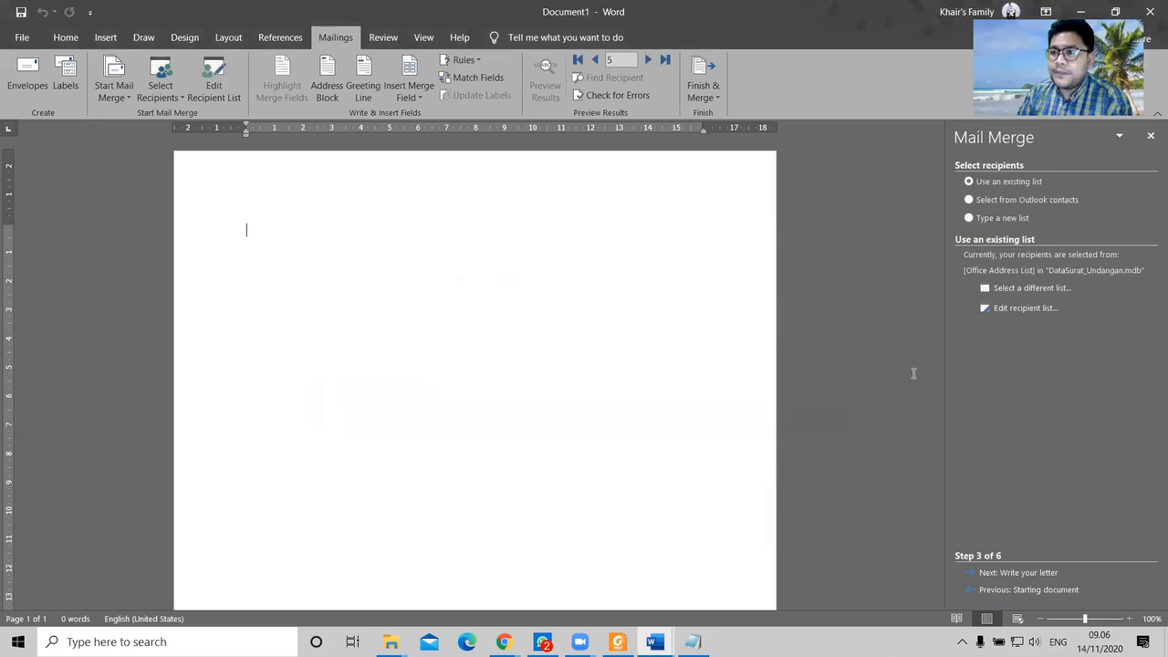
{"action": "left_click", "coordinate": [391, 641]}
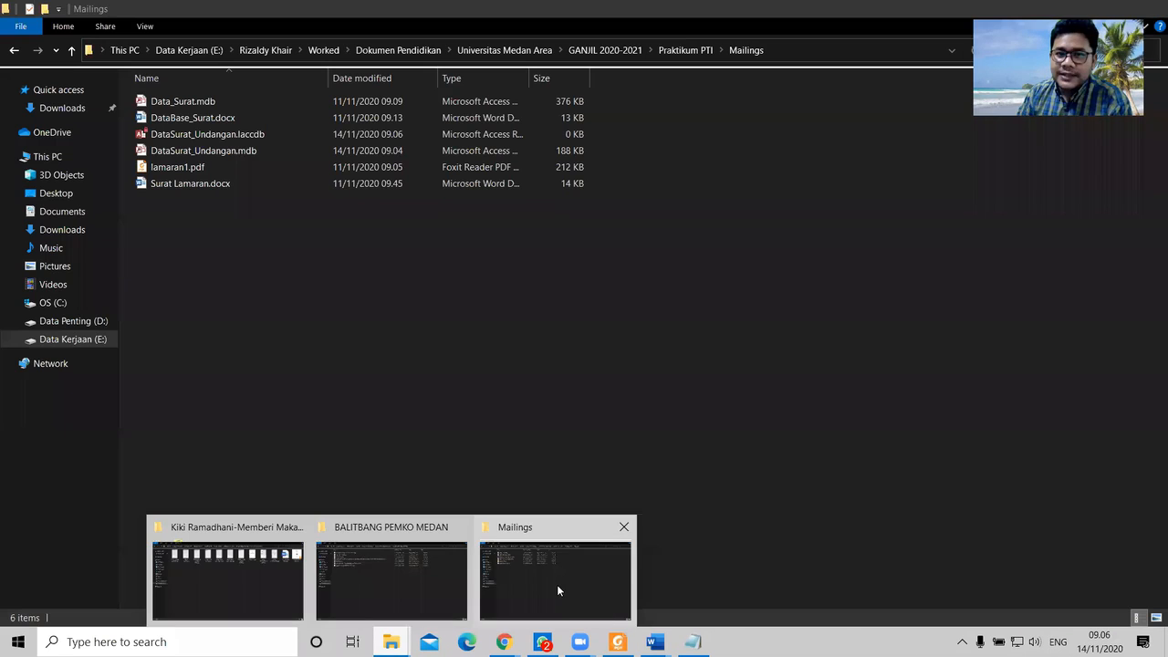
Step: Check that DataSurat_Undangan.mdb is in the Mailings folder, then minimize File Explorer
{"action": "left_click", "coordinate": [559, 591]}
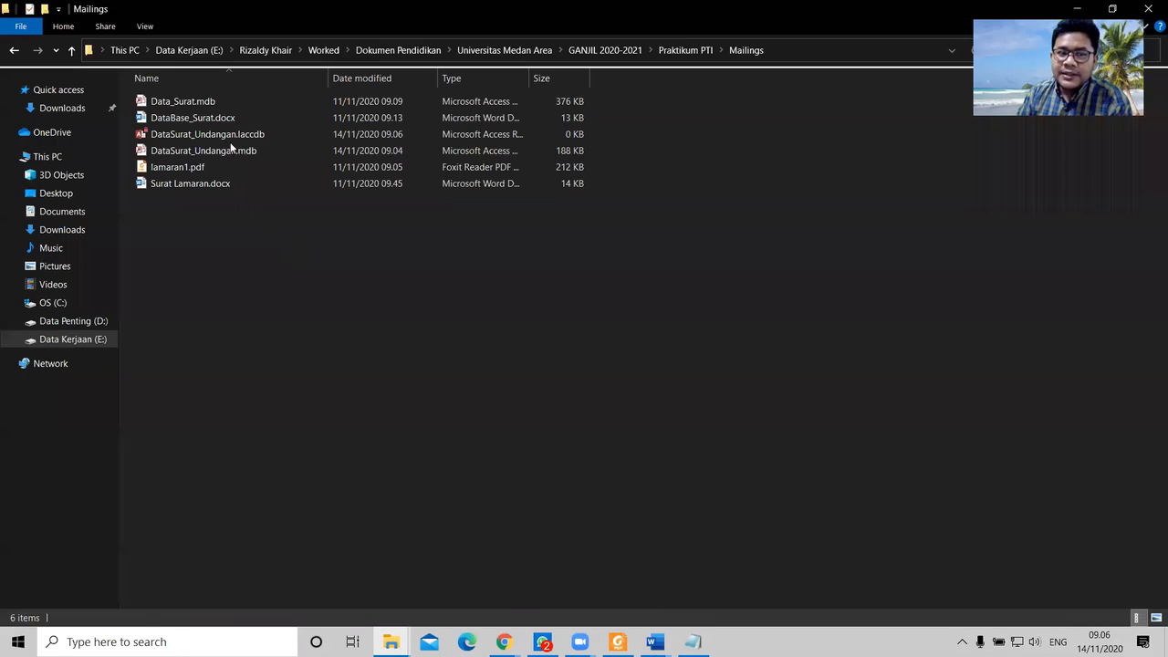
{"action": "left_click", "coordinate": [210, 152]}
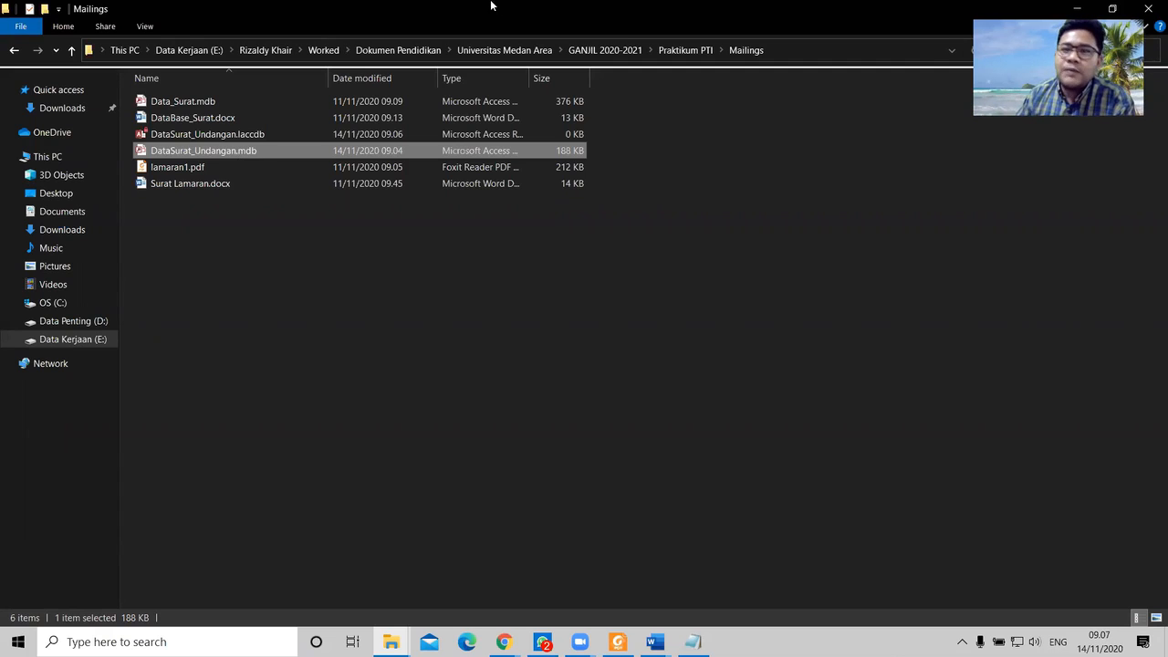
{"action": "left_click", "coordinate": [1079, 9]}
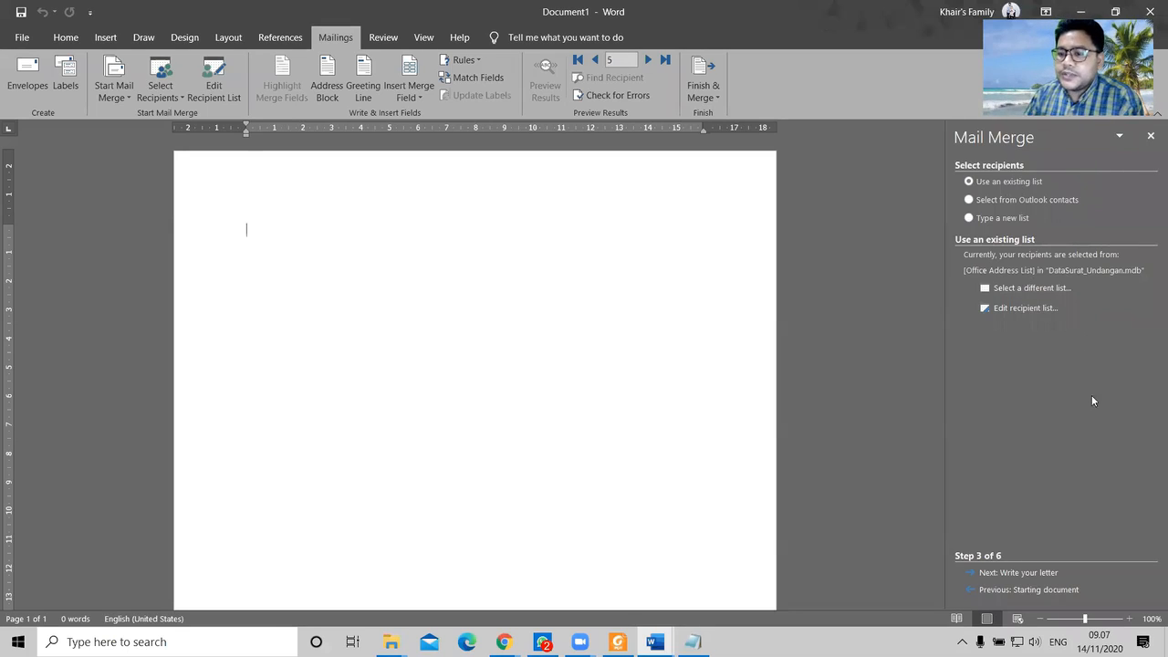
Step: Move on to writing the letter and add the right-aligned date 'Medan, 14 November 2020'
{"action": "left_click", "coordinate": [1024, 573]}
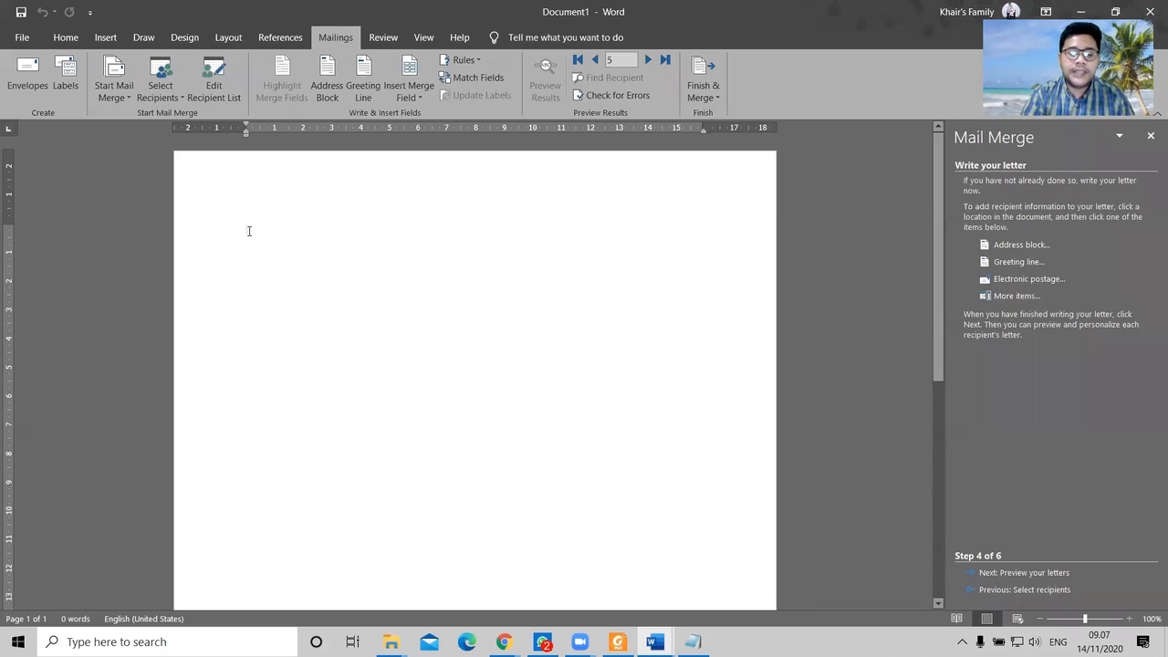
{"action": "key", "text": "ctrl+r"}
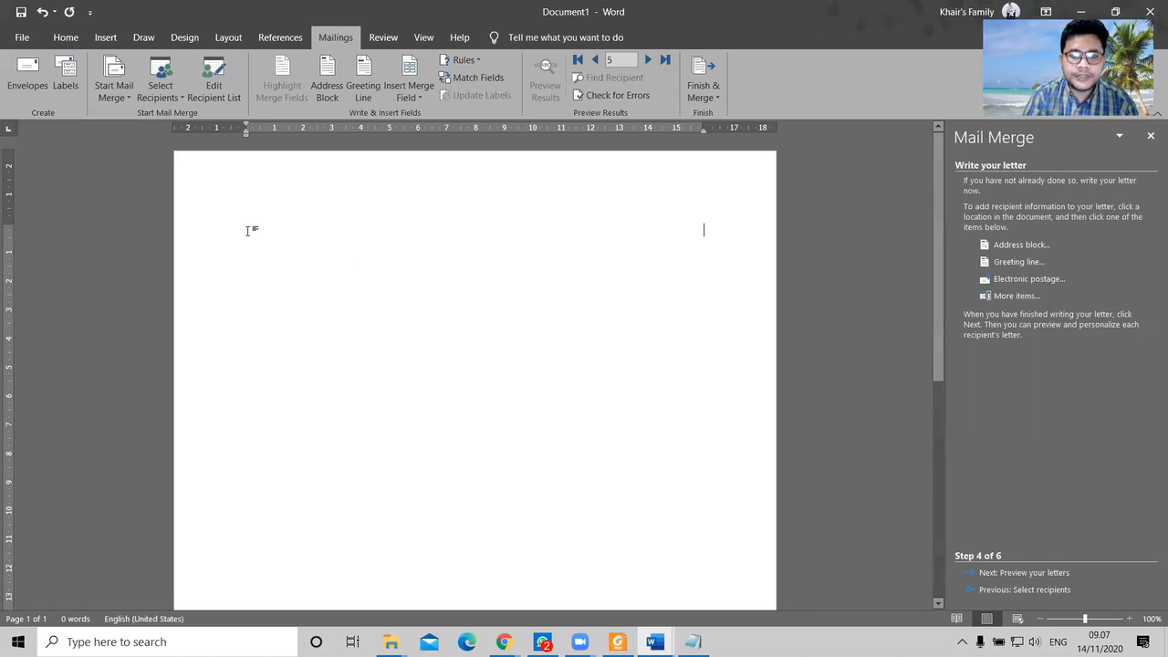
{"action": "type", "text": "Medan,"}
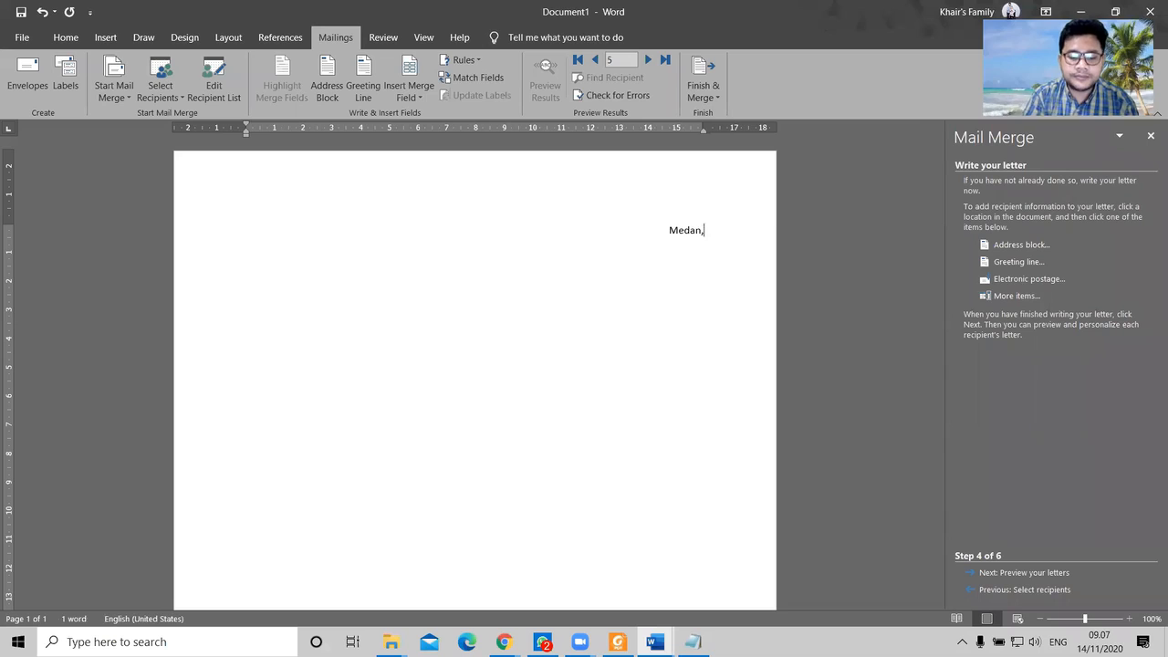
{"action": "type", "text": " 14 November 2020"}
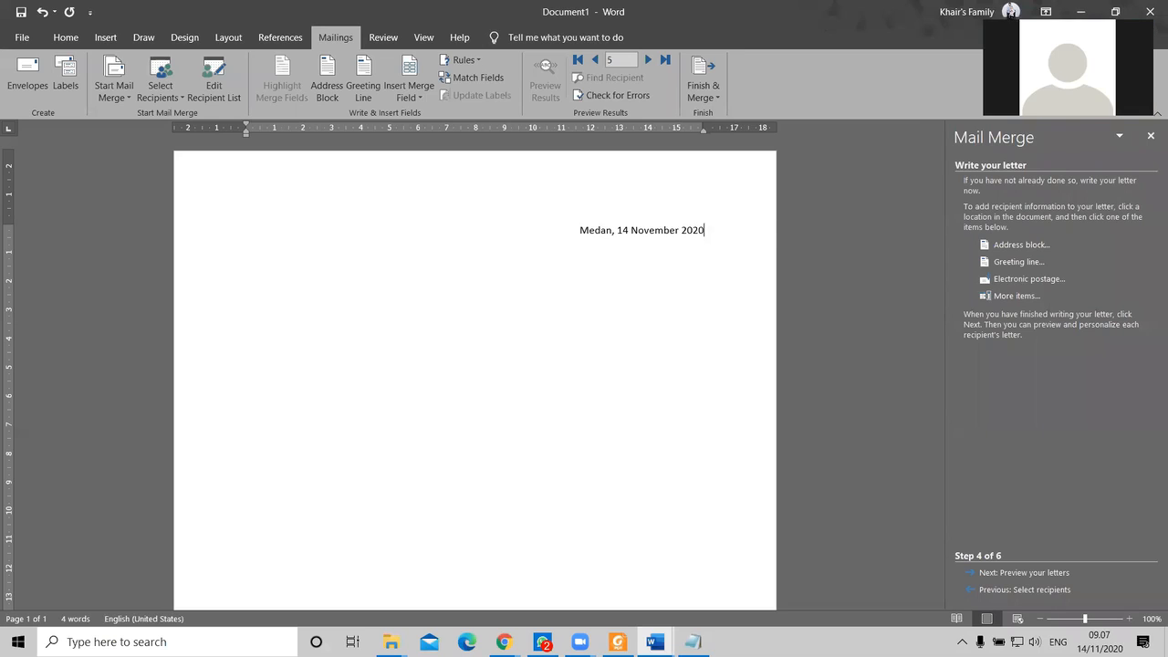
Step: Add the left-aligned subject line 'Hal : Surat Undangan Rapat Tahunan'
{"action": "key", "text": "Return"}
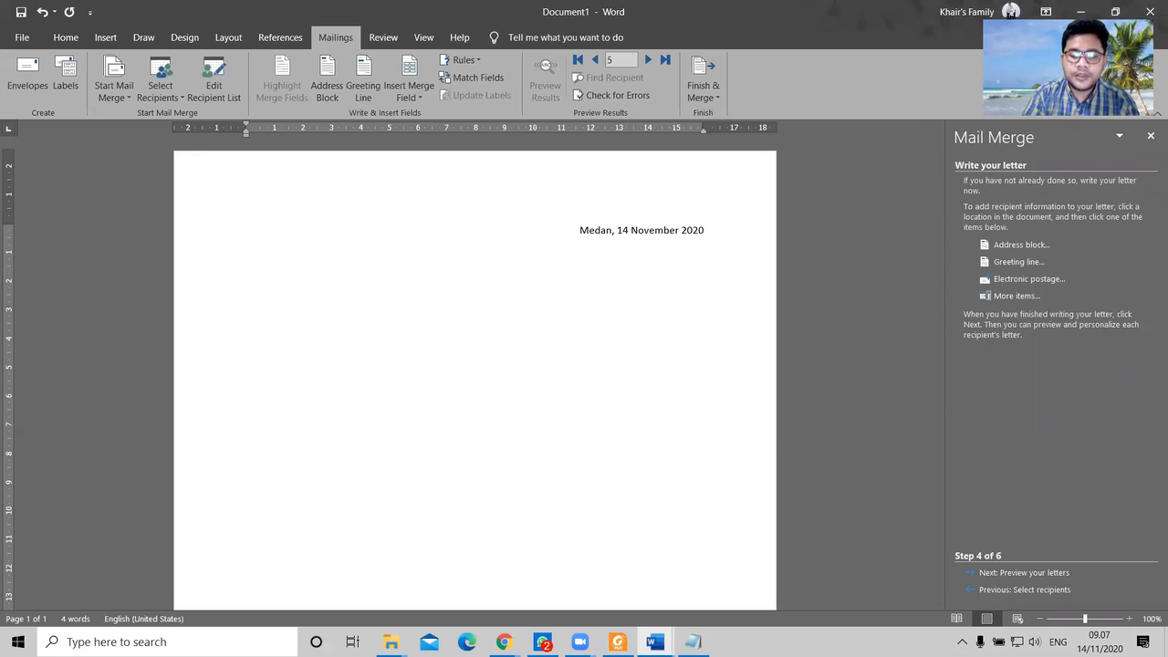
{"action": "key", "text": "BackSpace"}
{"action": "key", "text": "BackSpace"}
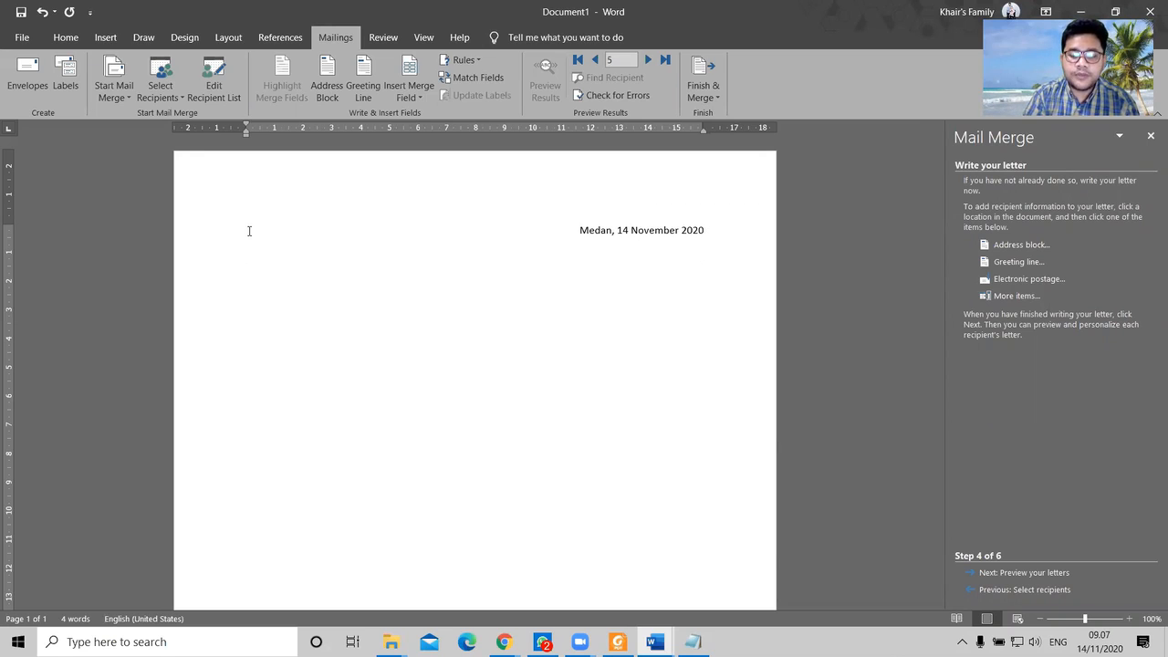
{"action": "type", "text": "Hal : "}
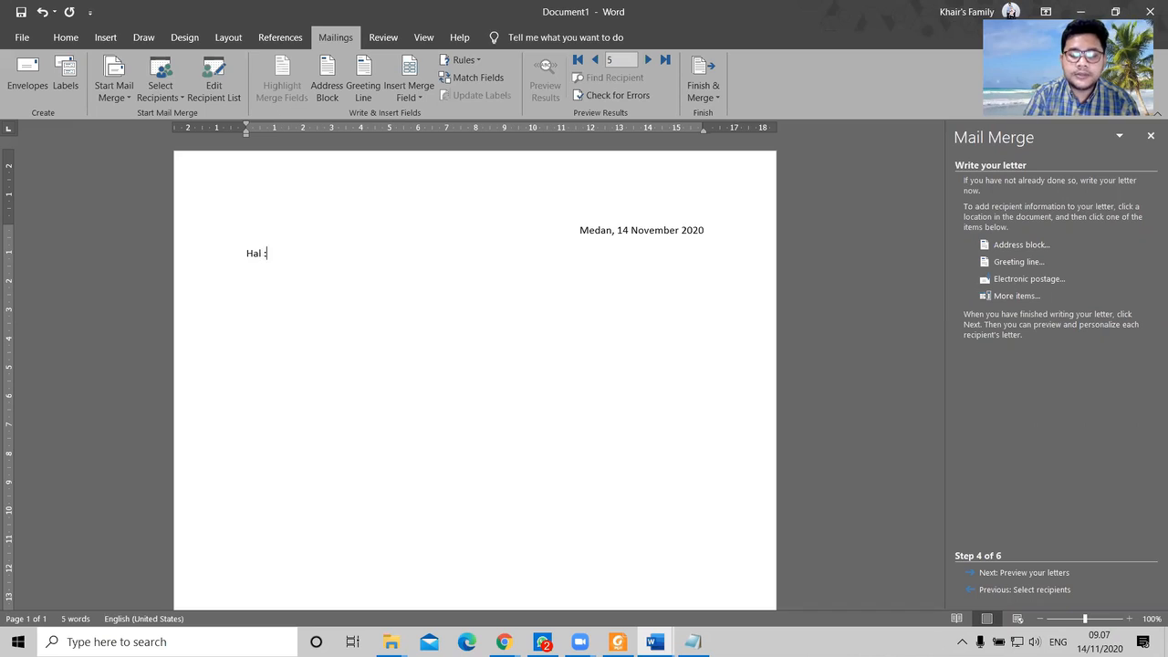
{"action": "type", "text": "Sura"}
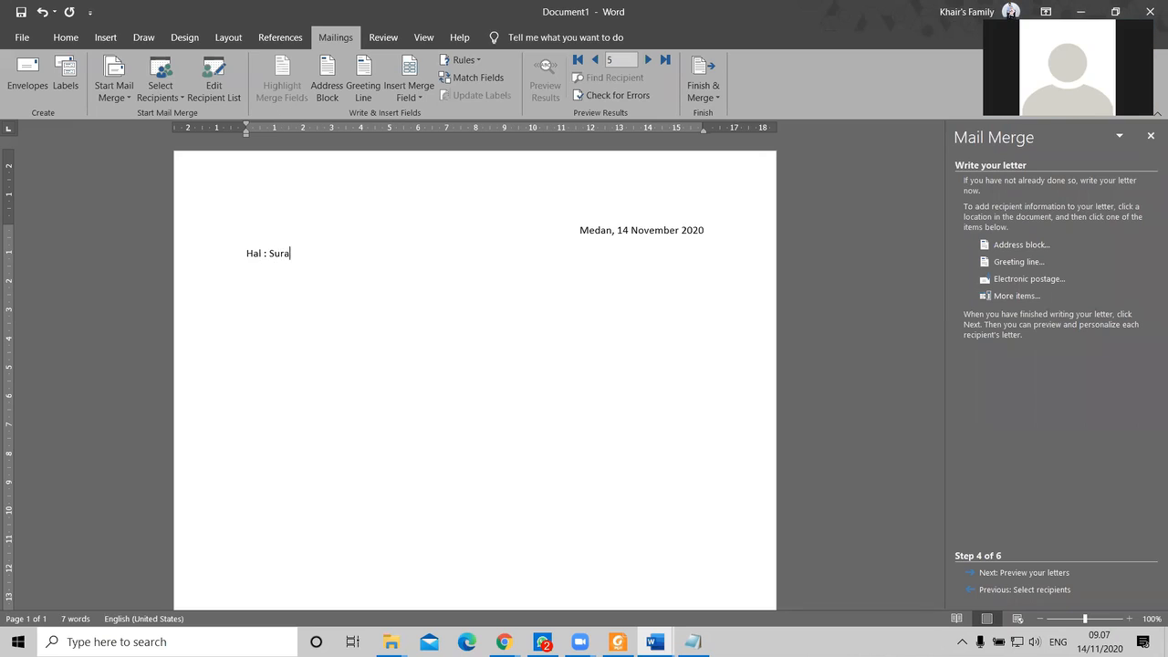
{"action": "type", "text": "t Undangan Rapat "}
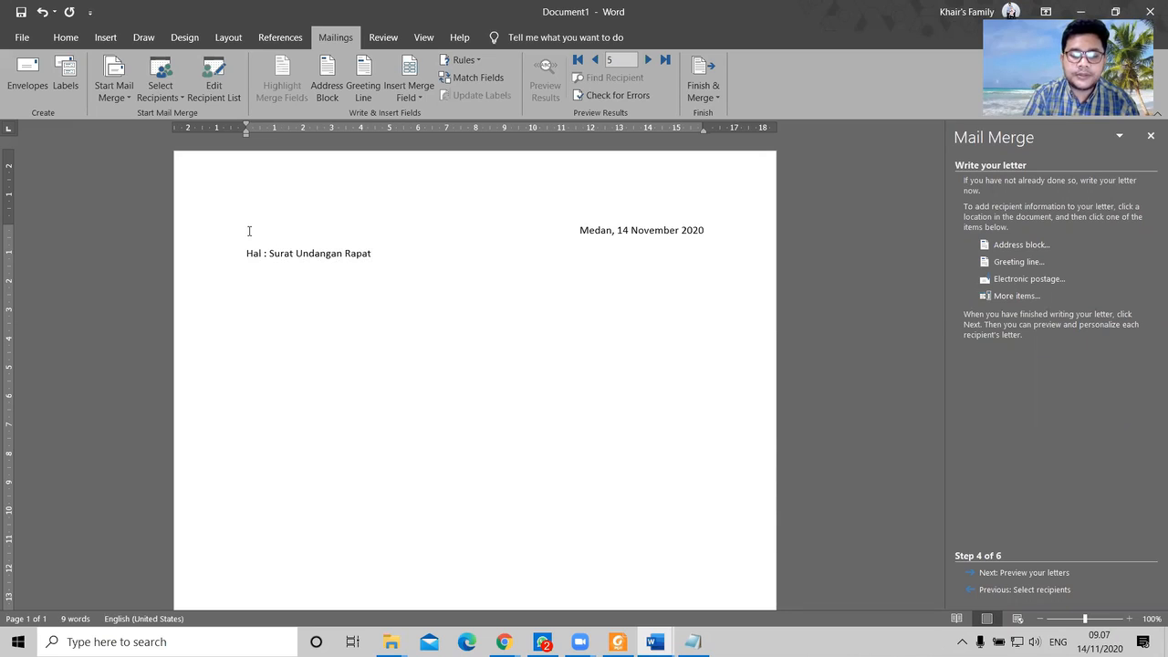
{"action": "type", "text": "Tahunan"}
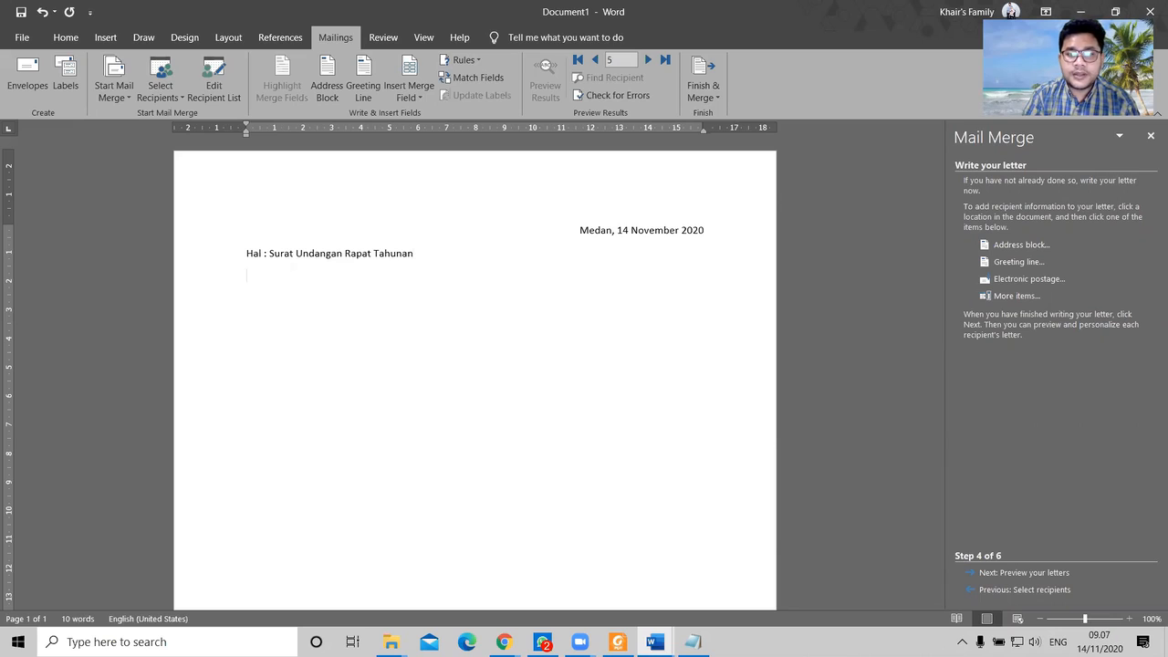
{"action": "key", "text": "Return"}
Step: Address the letter 'Kepada Yth' to Bapak/Ibu Pimpinan Cabang PT.Bank Mandiri (Persero)
{"action": "type", "text": "Kep"}
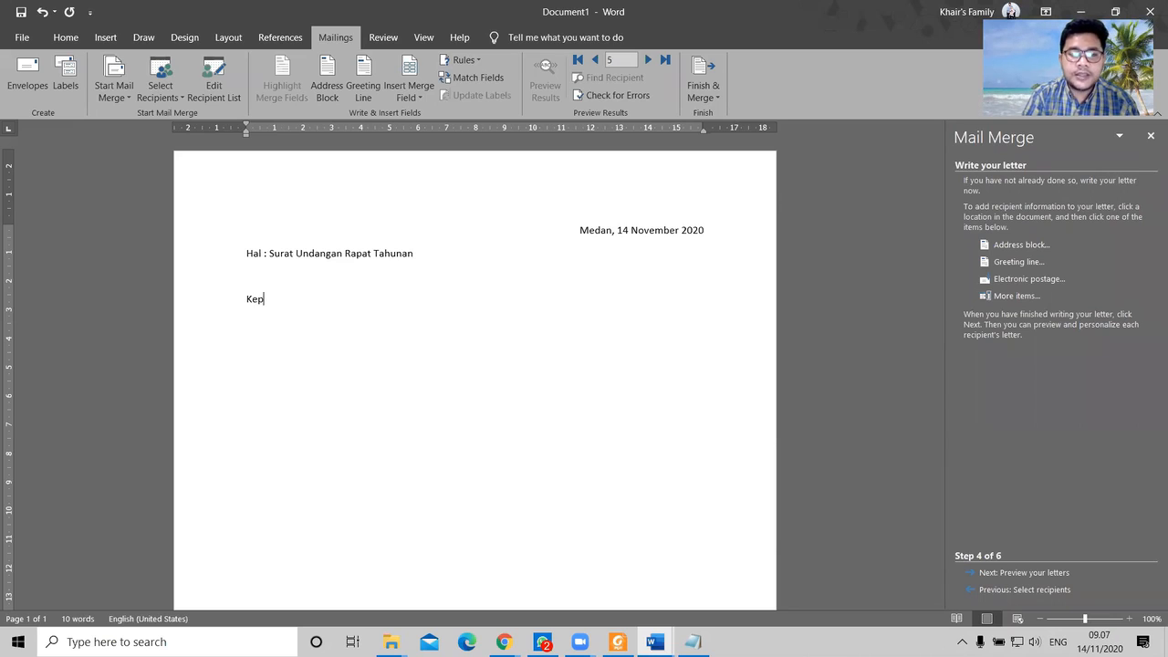
{"action": "type", "text": "ada Yth,"}
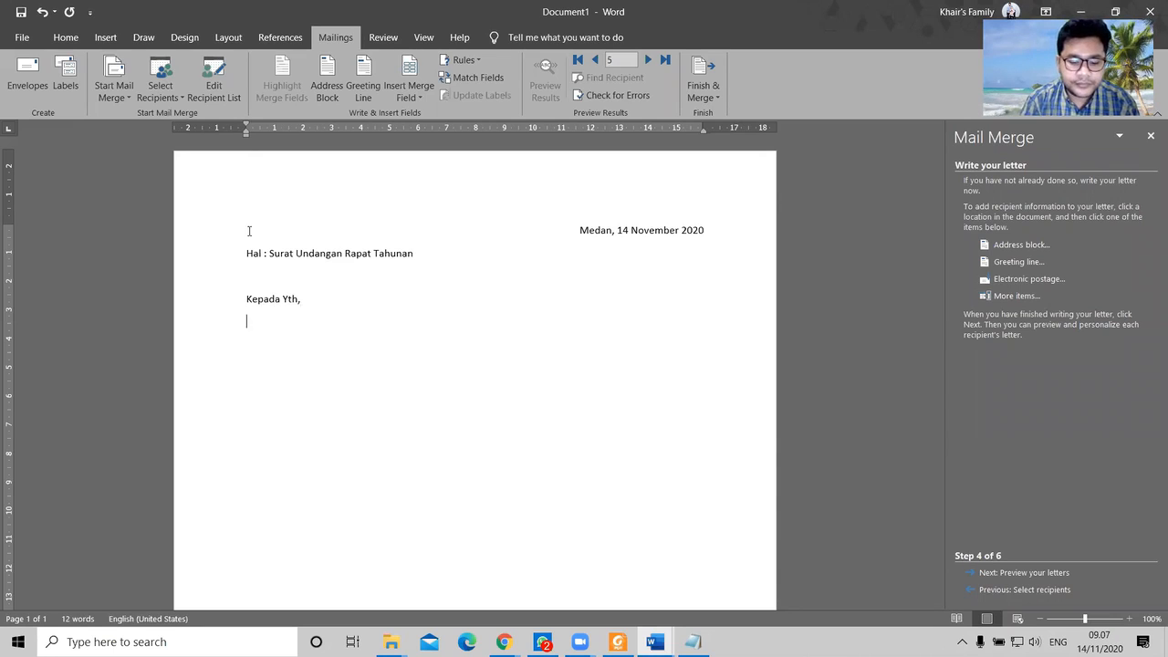
{"action": "type", "text": "Bapak/"}
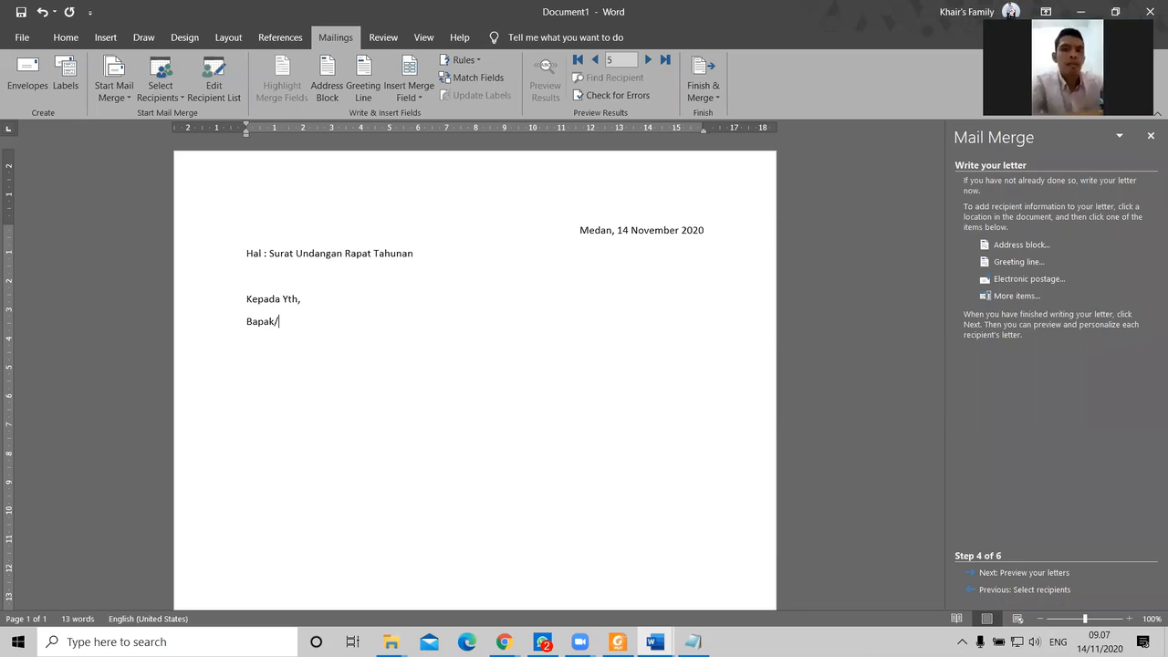
{"action": "type", "text": "/Ibu"}
{"action": "type", "text": " Pimpinan "}
{"action": "type", "text": "Caba"}
{"action": "type", "text": "ng"}
{"action": "type", "text": " Pe"}
{"action": "key", "text": "BackSpace"}
{"action": "key", "text": "BackSpace"}
{"action": "type", "text": "PT.Bank"}
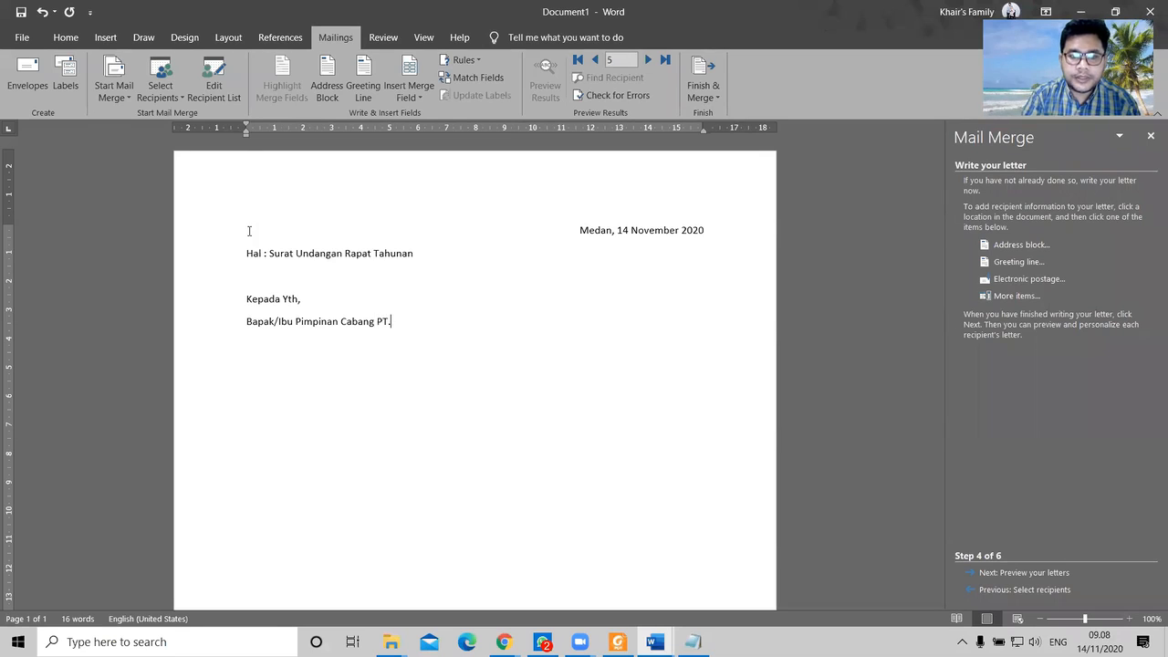
{"action": "type", "text": "andi"}
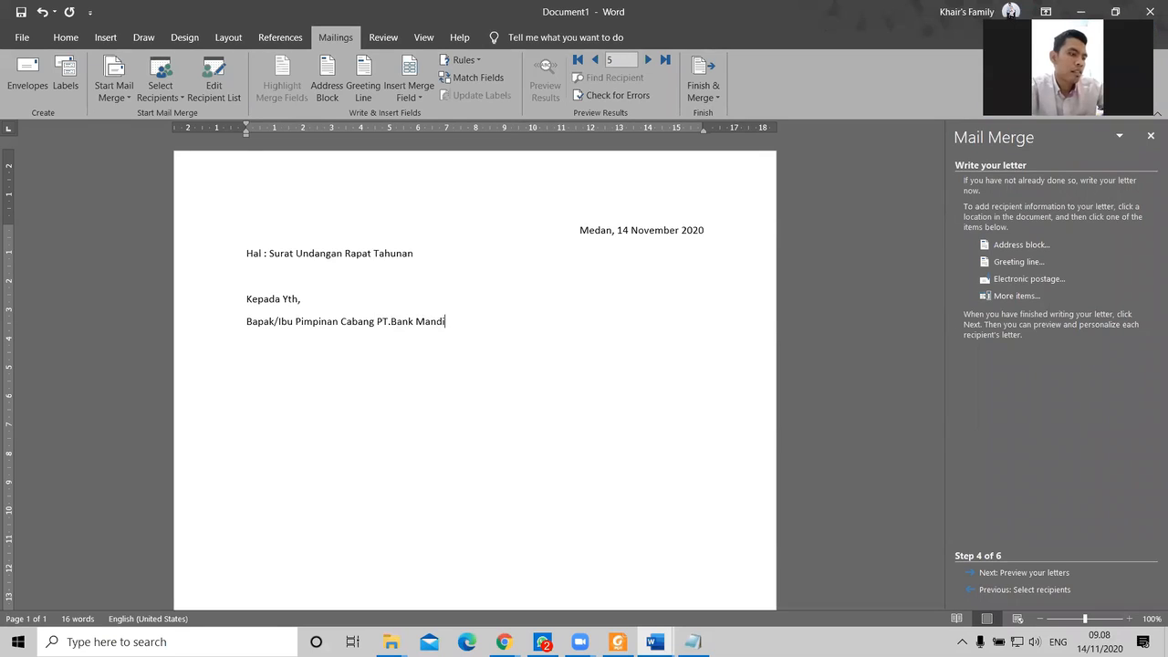
{"action": "type", "text": "ri ("}
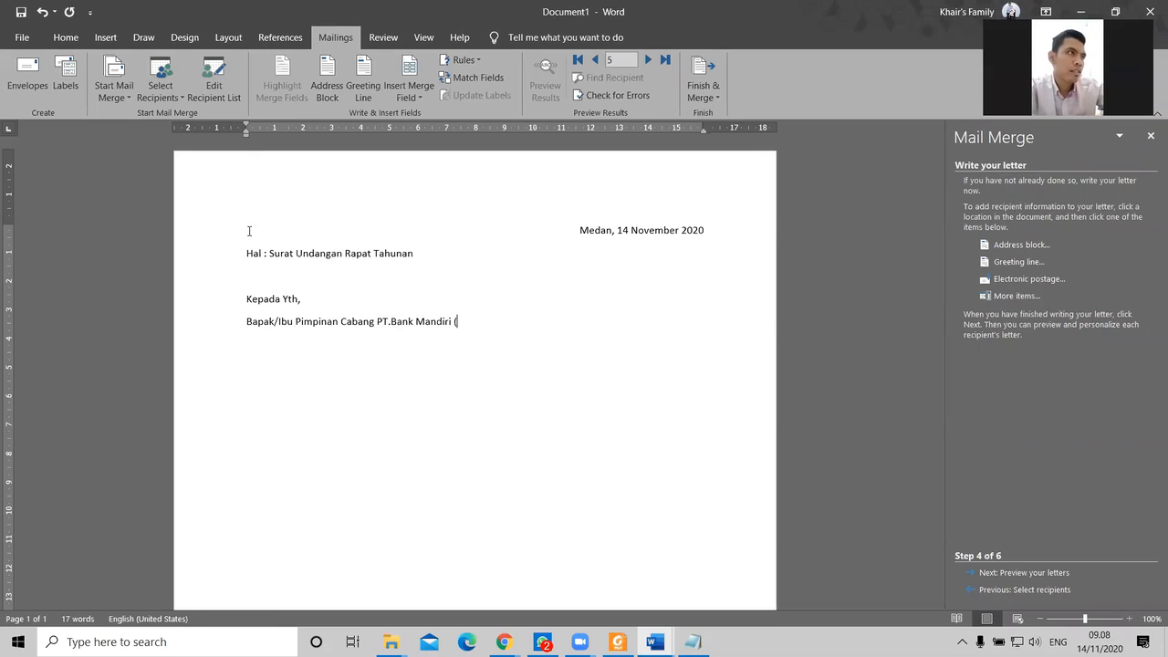
{"action": "type", "text": "Persero)"}
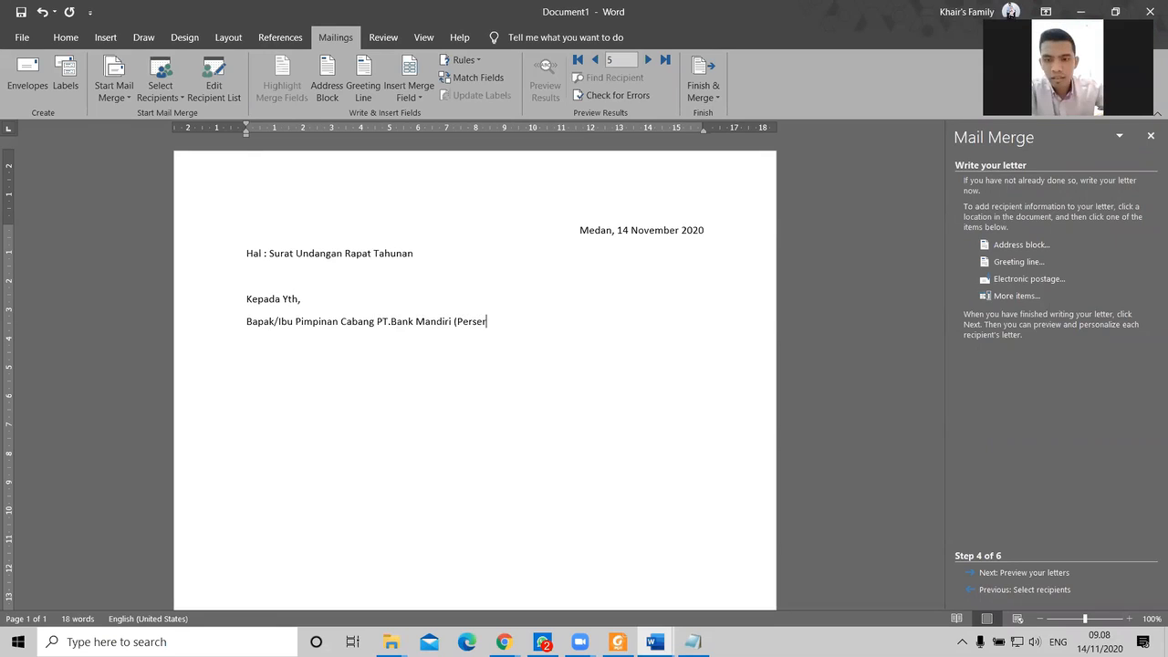
{"action": "key", "text": "Return"}
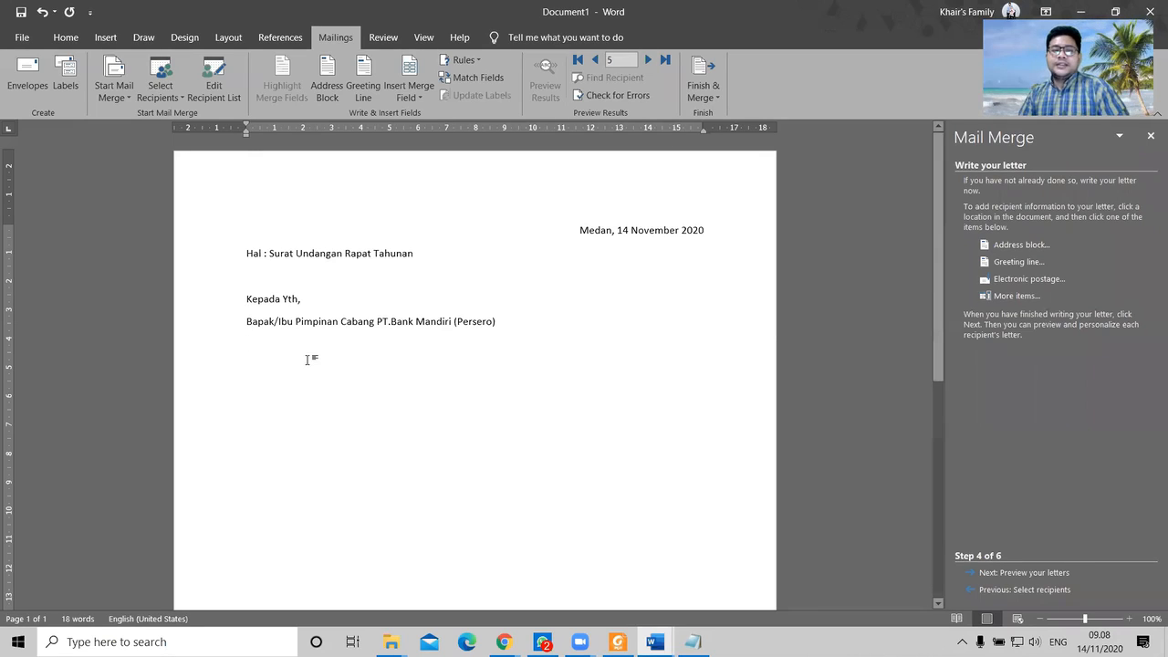
Step: Insert the «Nama» merge field under the address line
{"action": "scroll", "coordinate": [311, 358], "scroll_direction": "up", "scroll_amount": 1, "text": "ctrl"}
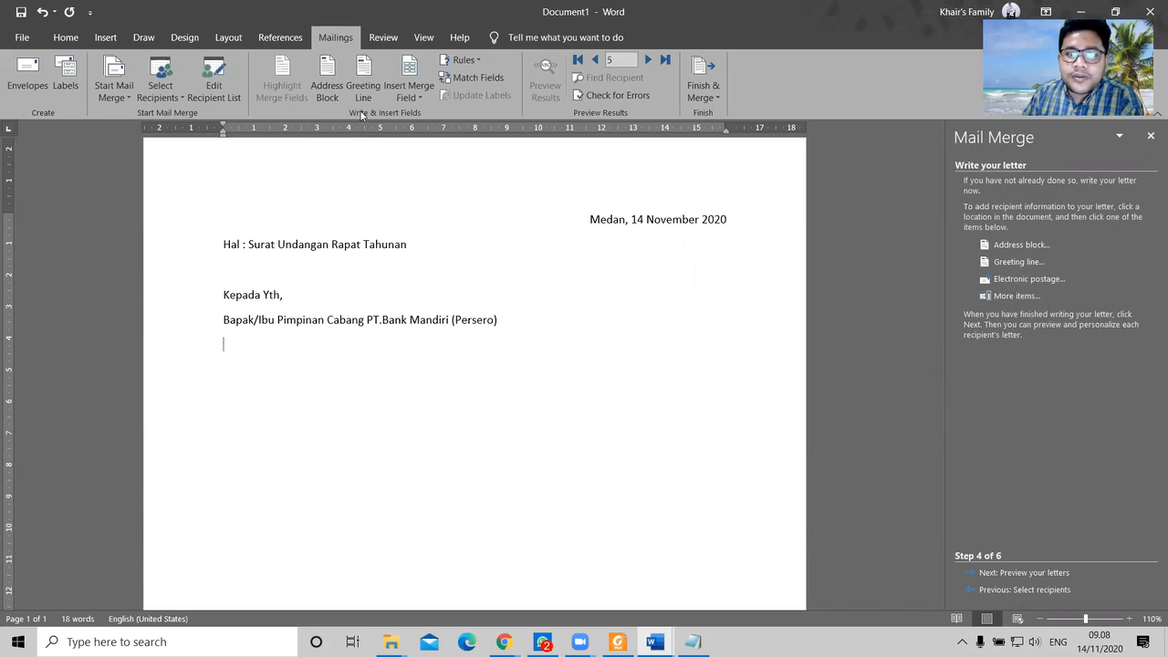
{"action": "left_click", "coordinate": [428, 102]}
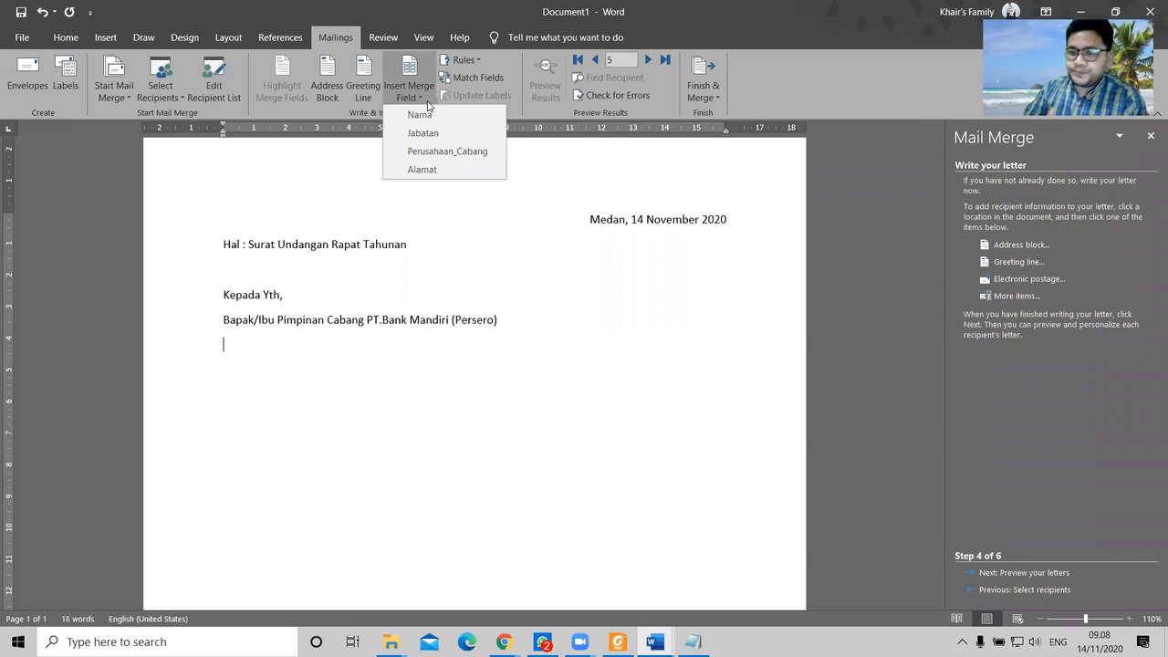
{"action": "left_click", "coordinate": [860, 558]}
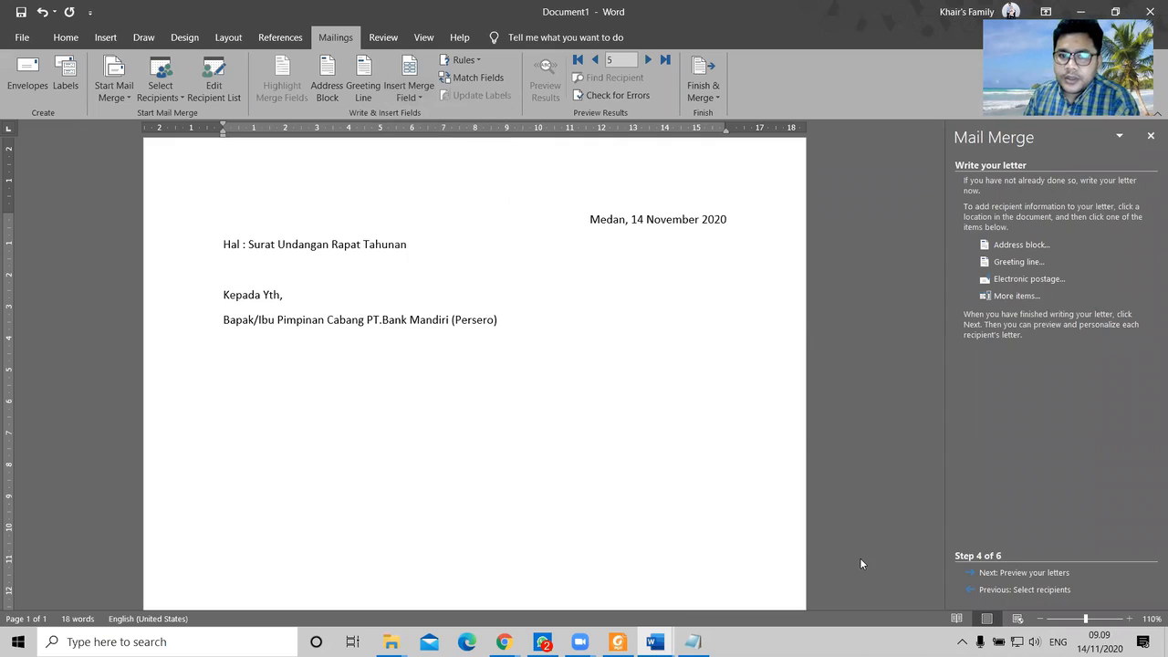
{"action": "left_click", "coordinate": [422, 98]}
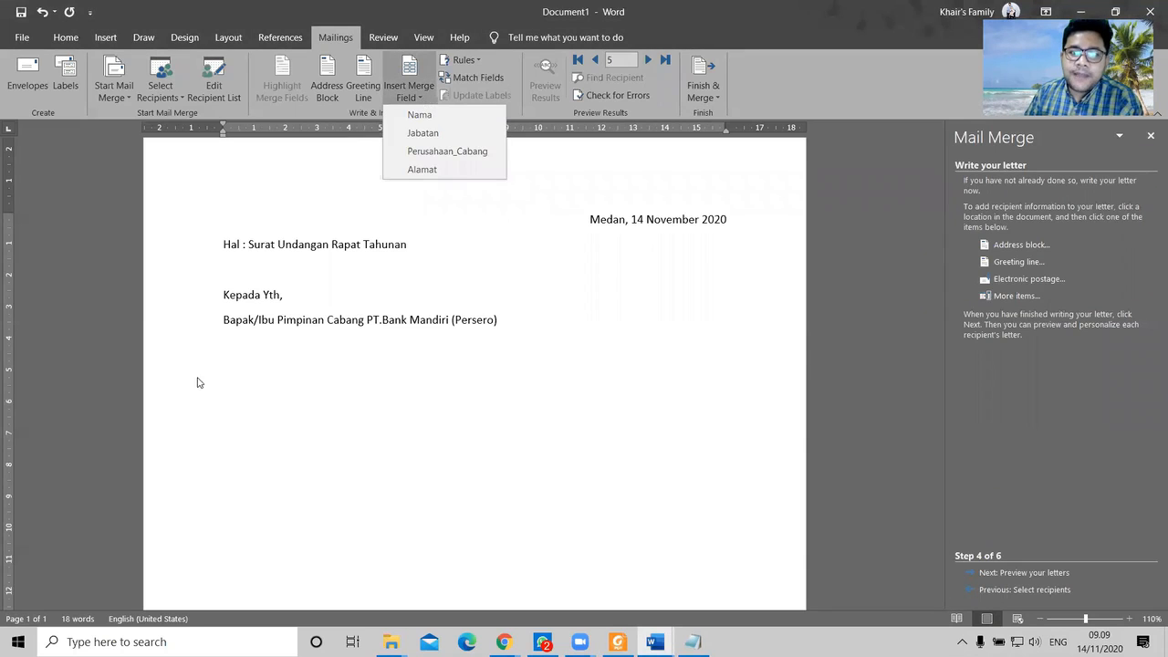
{"action": "left_click", "coordinate": [237, 327]}
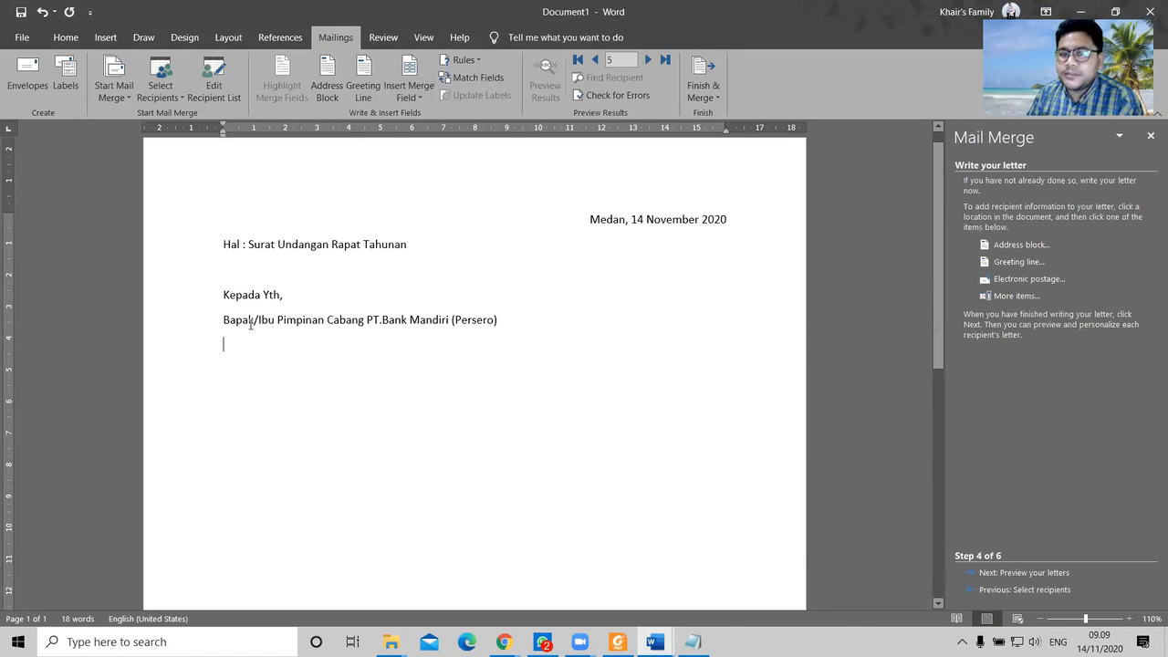
{"action": "left_click", "coordinate": [428, 104]}
{"action": "left_click", "coordinate": [428, 115]}
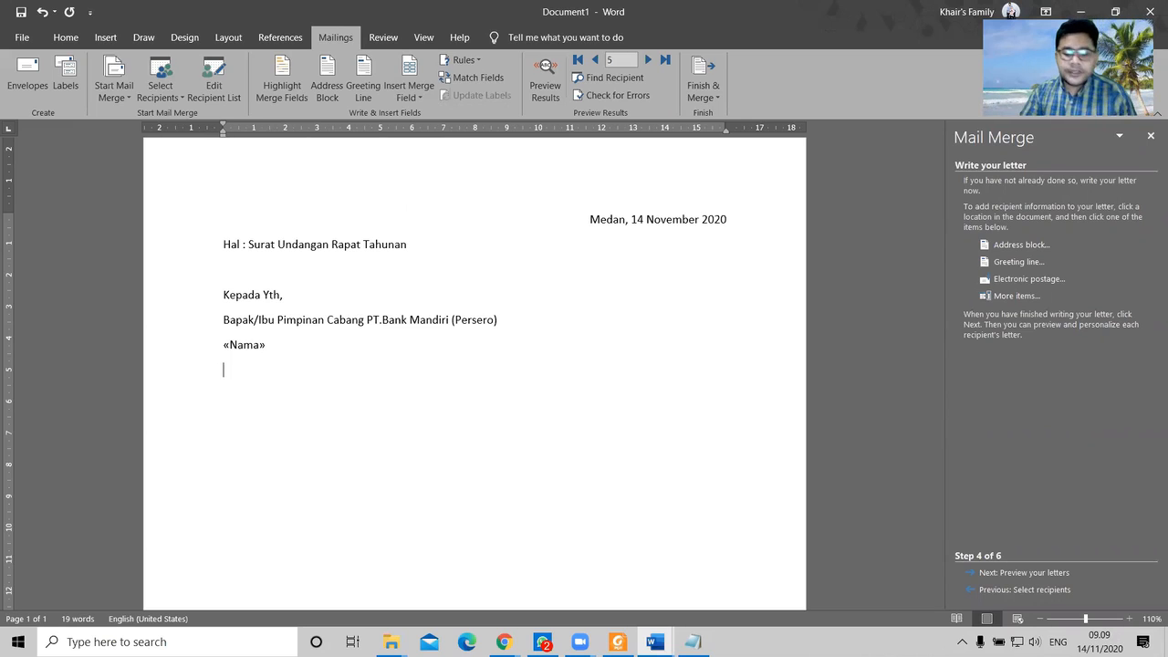
Step: Add a 'Di' line below «Nama», then the «Alamat» merge field beneath it
{"action": "key", "text": "Return"}
{"action": "type", "text": "di"}
{"action": "key", "text": "Return"}
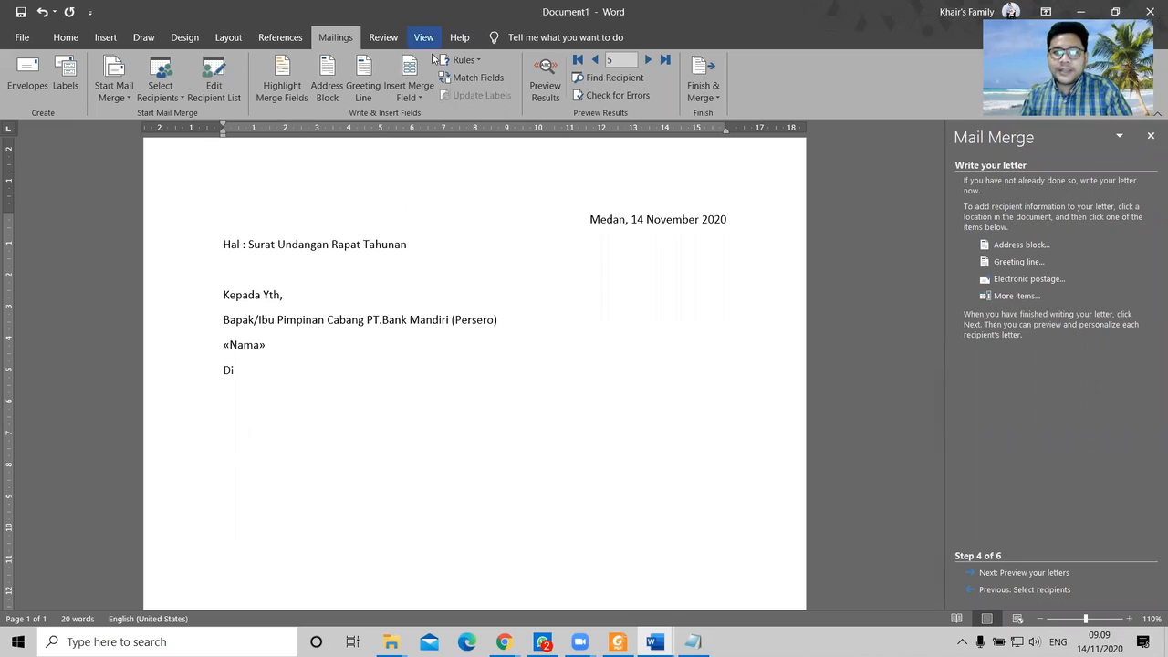
{"action": "left_click", "coordinate": [428, 93]}
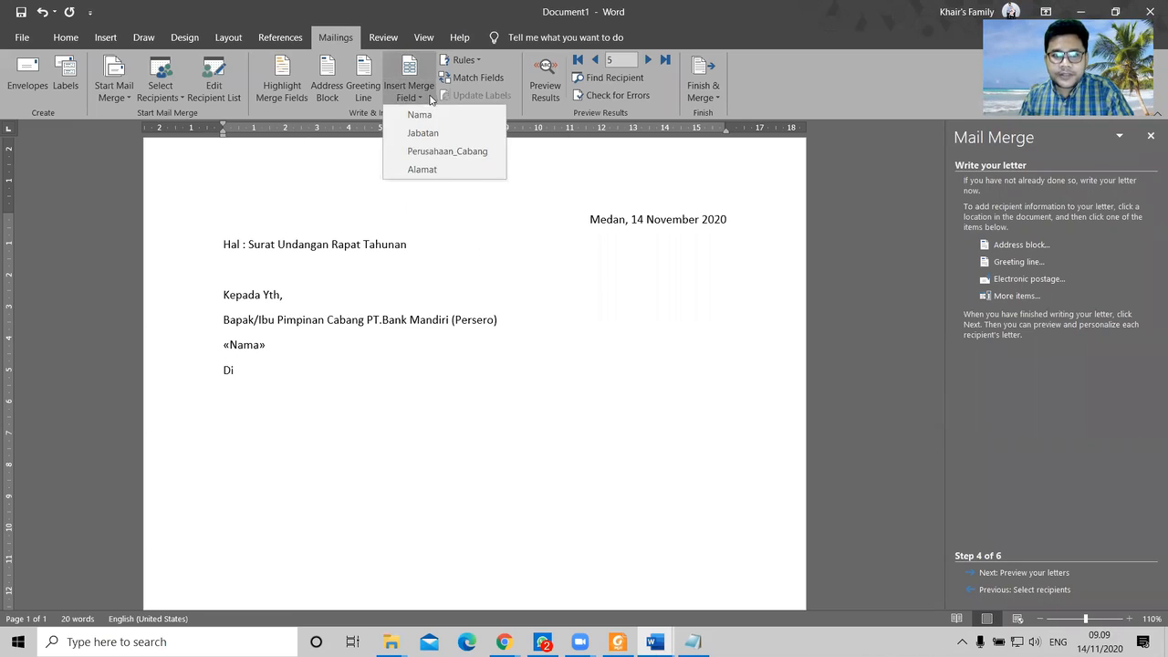
{"action": "left_click", "coordinate": [441, 167]}
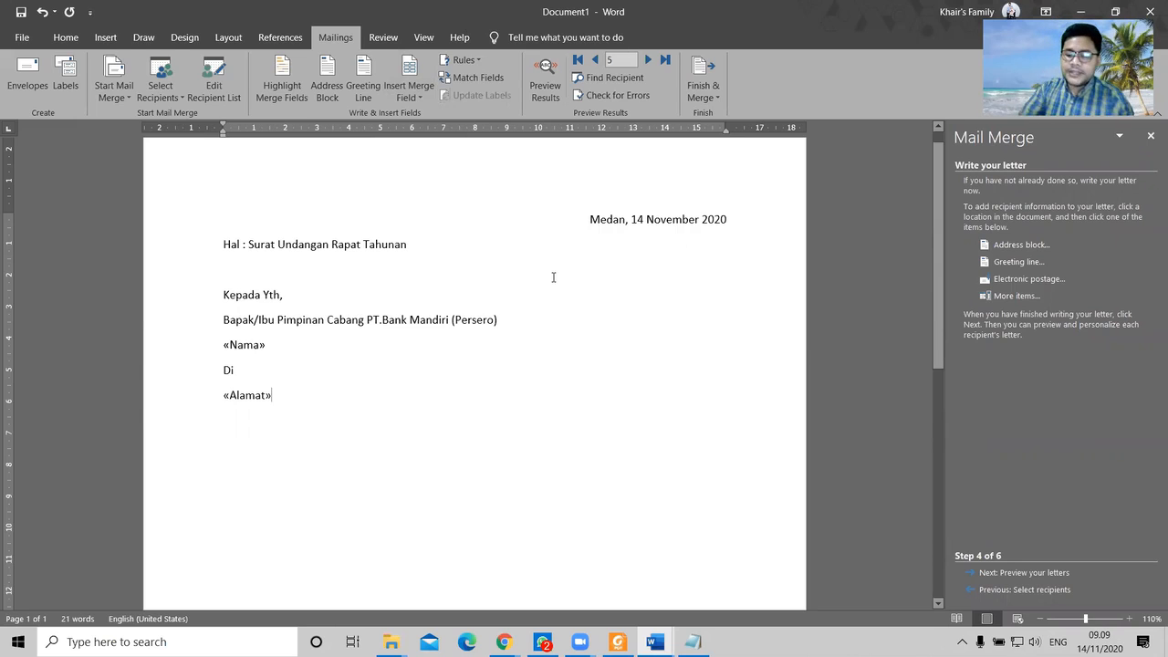
{"action": "key", "text": "Return"}
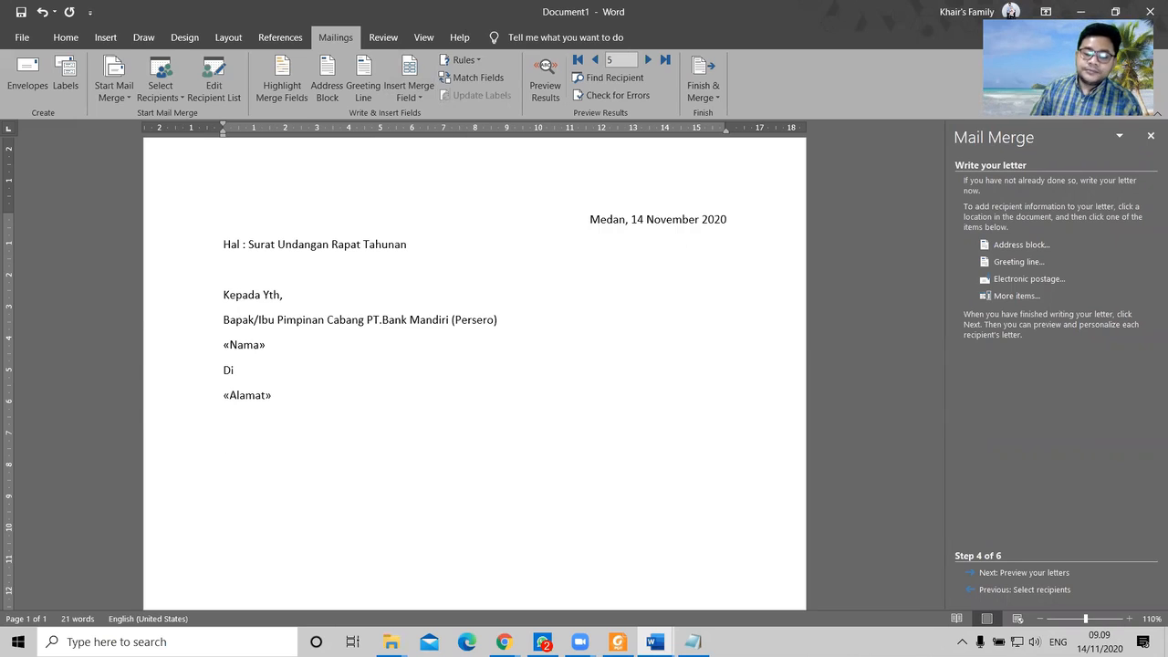
Step: Type the greeting 'Dengan Hormat' and begin the next line with 'Berdasarkan periode'
{"action": "type", "text": "De"}
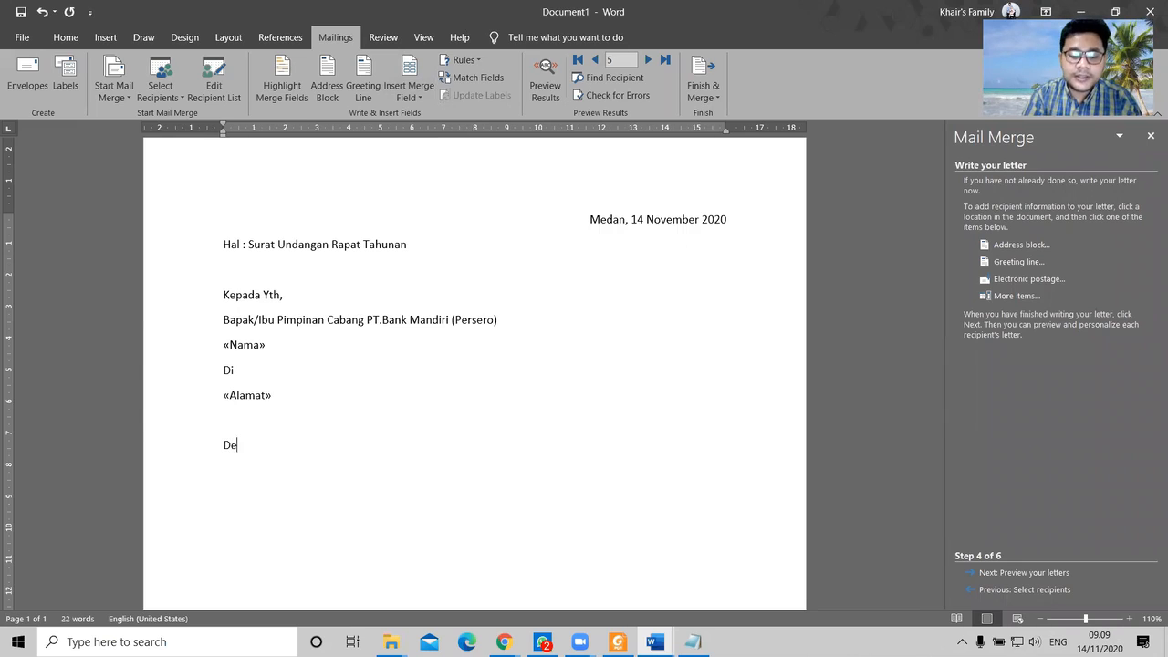
{"action": "type", "text": "ngan Hormat"}
{"action": "key", "text": "Return"}
{"action": "type", "text": "Berdasarkan"}
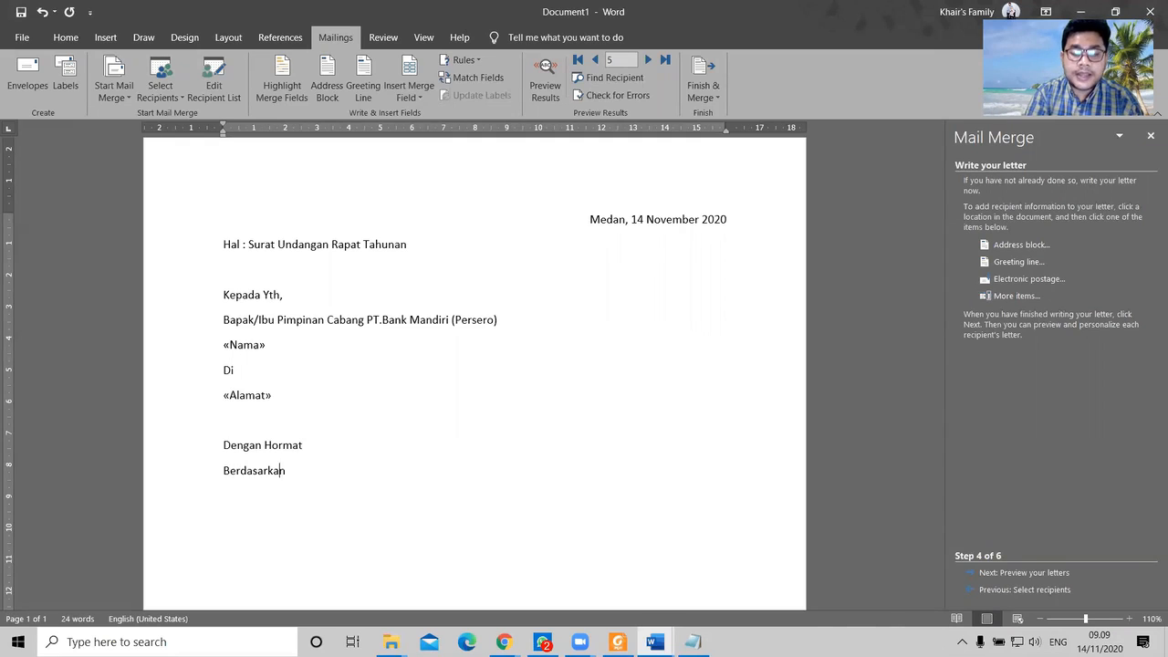
{"action": "type", "text": " periode t"}
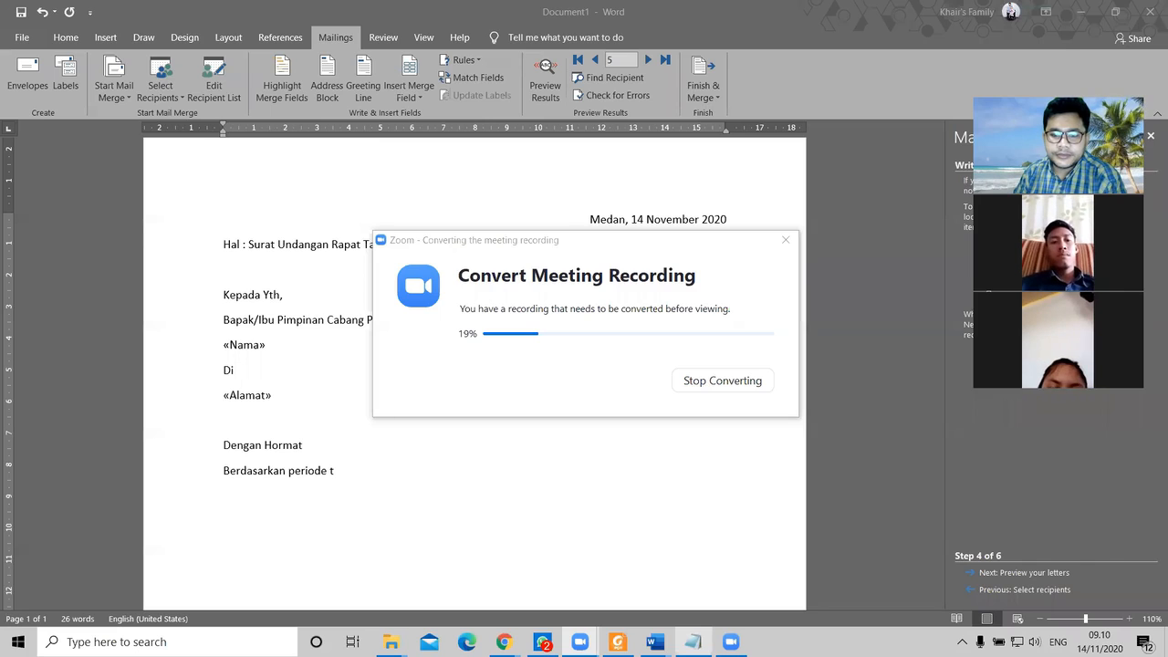
{"action": "left_click", "coordinate": [655, 642]}
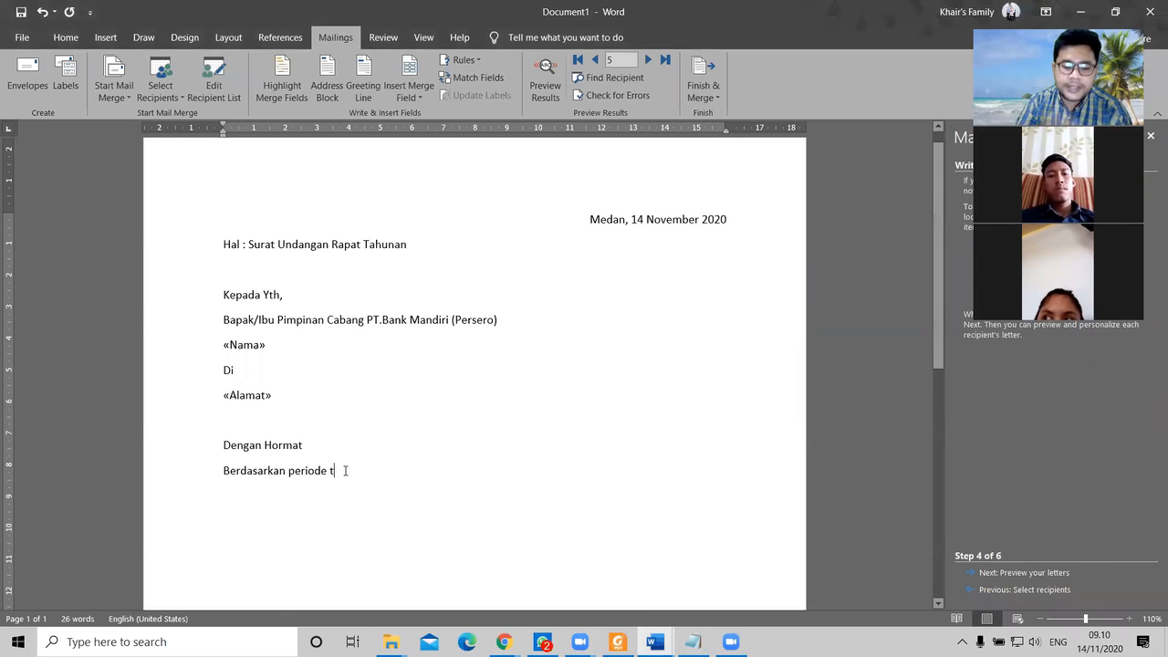
Step: Type the invitation sentence from 'tahunan yang akan berakhir' through 'rapat sebagai berikut :', fixing typos
{"action": "key", "text": "BackSpace"}
{"action": "type", "text": "tah"}
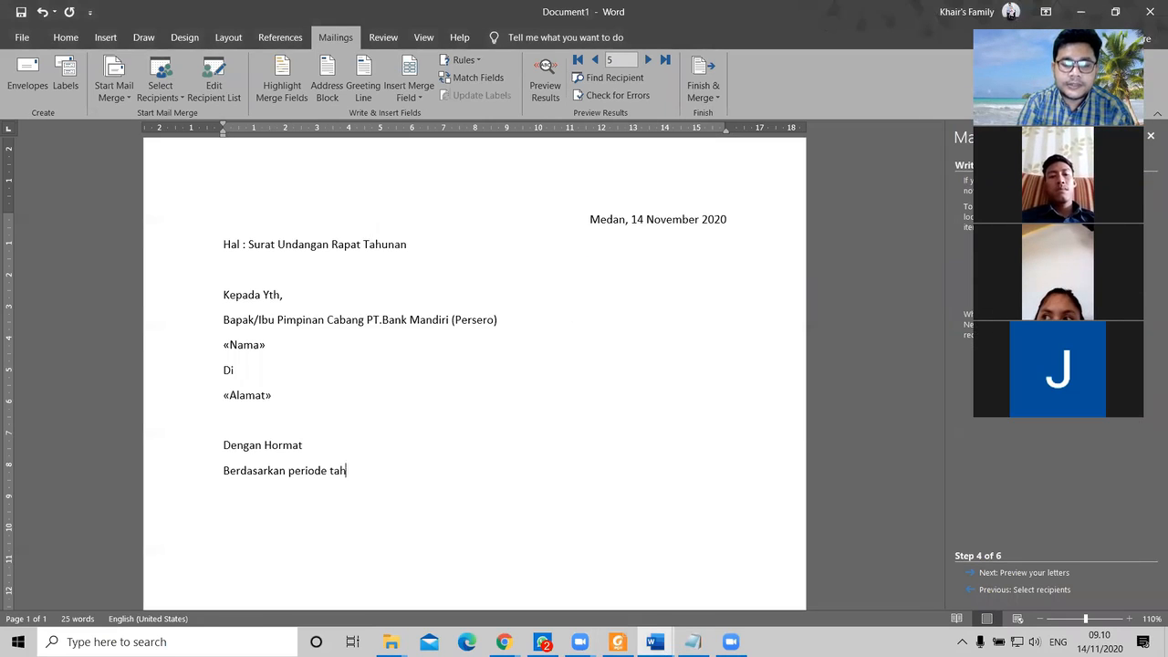
{"action": "type", "text": "unan yang aka"}
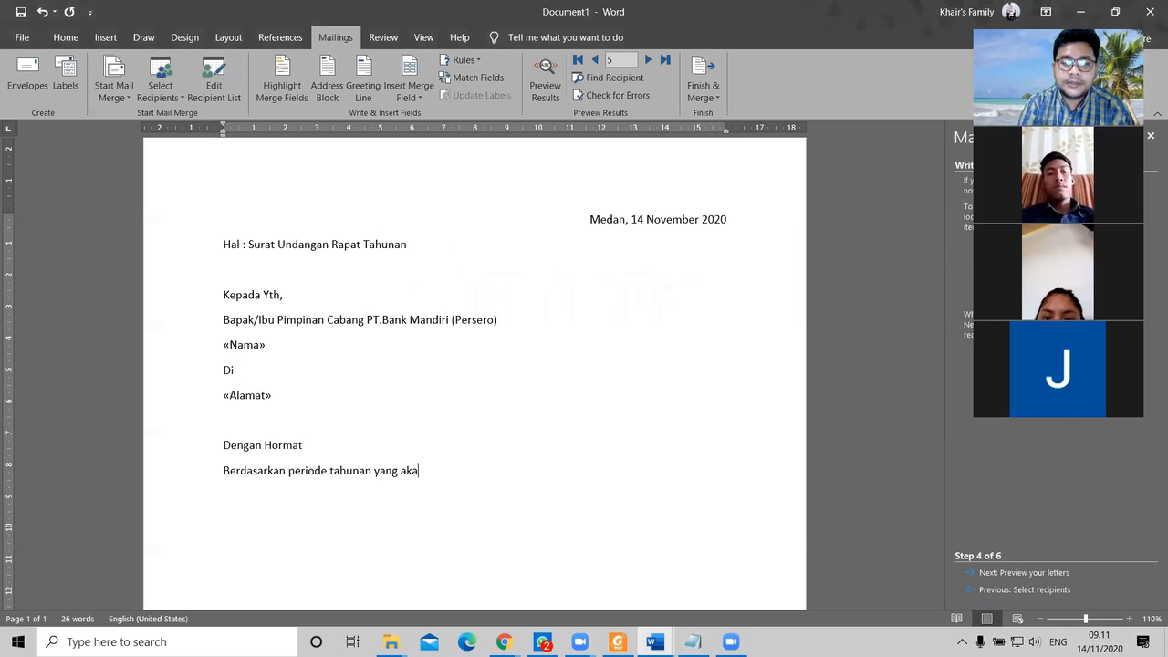
{"action": "type", "text": "n berak"}
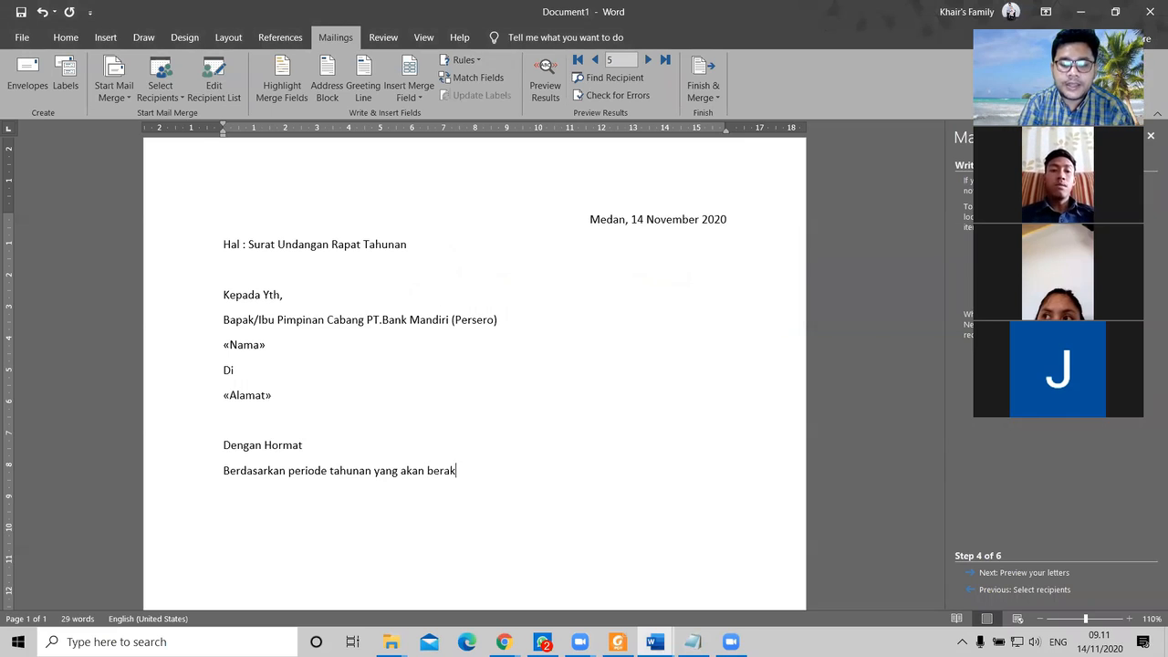
{"action": "type", "text": "hir, mak"}
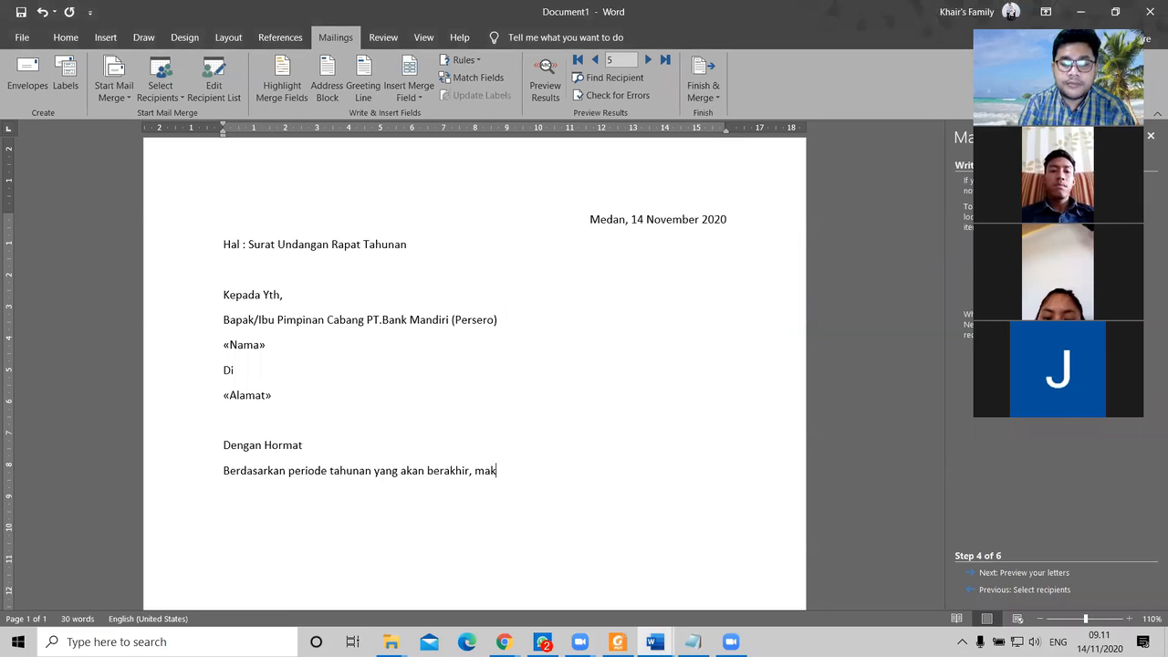
{"action": "type", "text": "a s"}
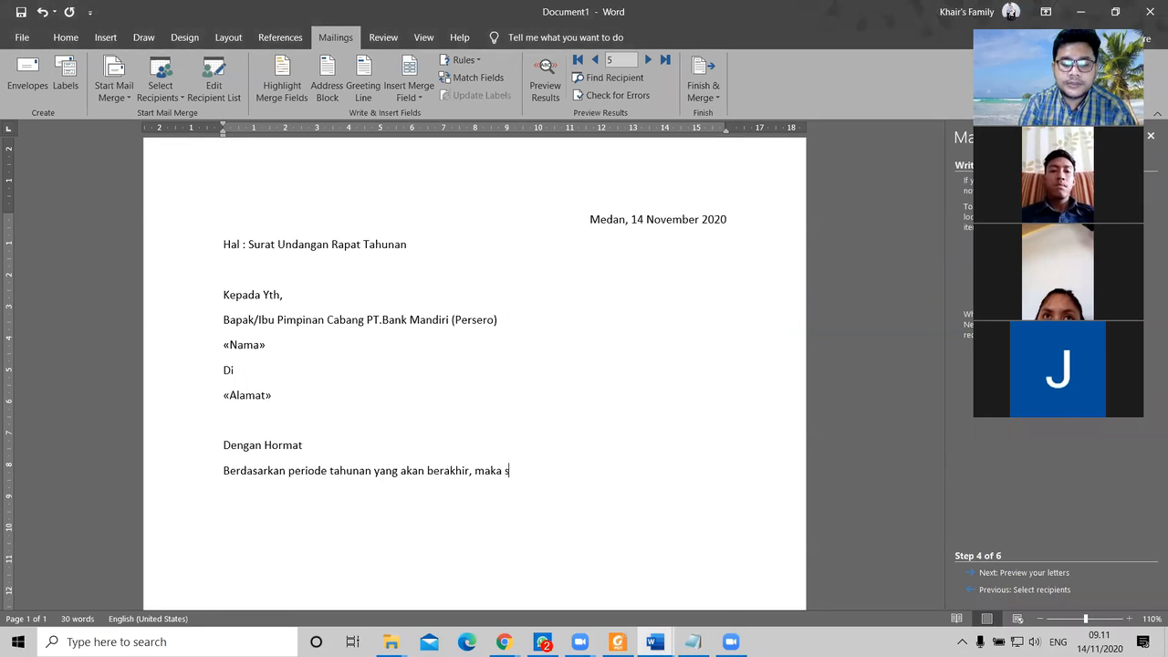
{"action": "type", "text": "aya selaku "}
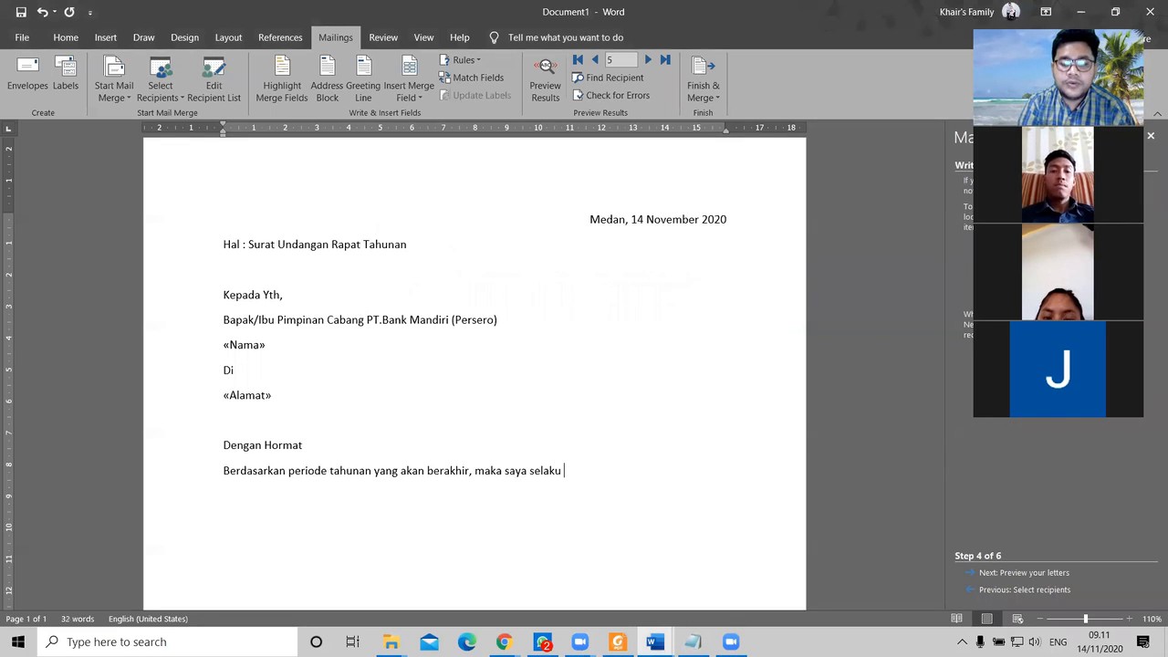
{"action": "type", "text": "pimpinan pusat PT.Bank Mandiri (persero)"}
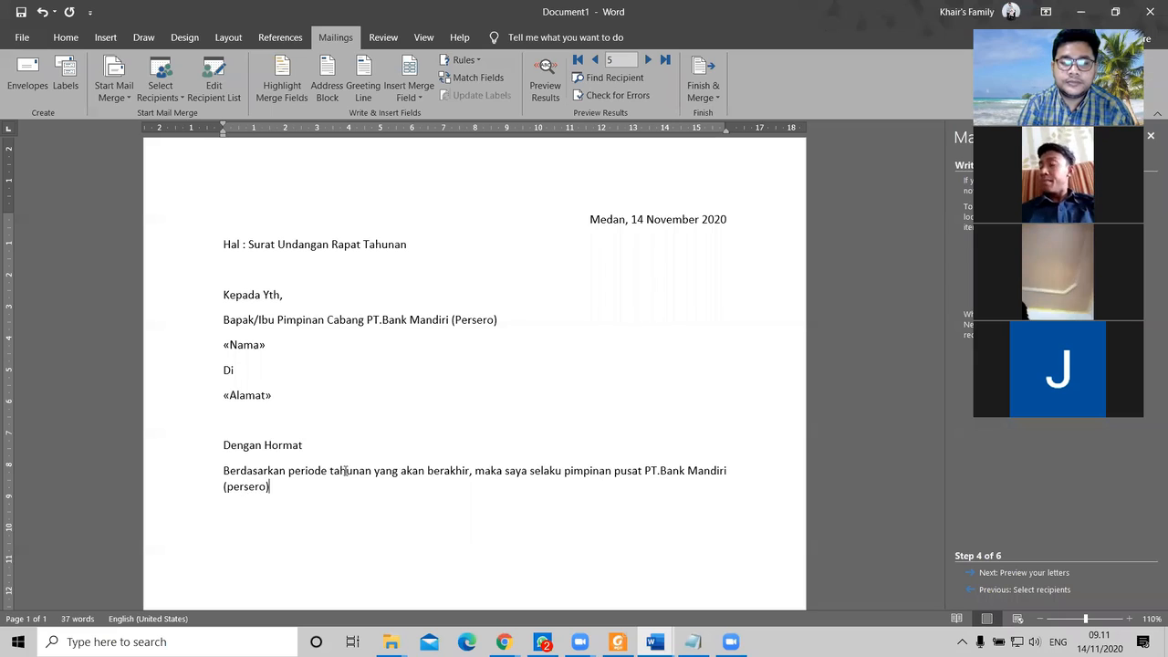
{"action": "type", "text": " bermaksud mengundang bapak/ibu pimpinan ca"}
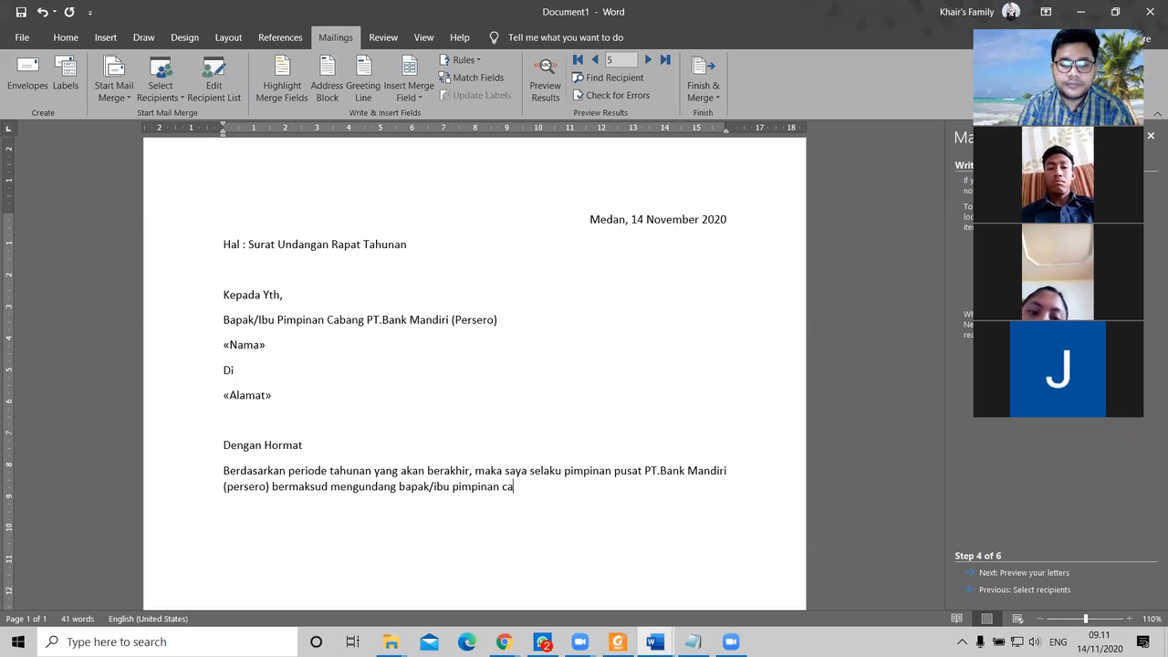
{"action": "type", "text": "bang "}
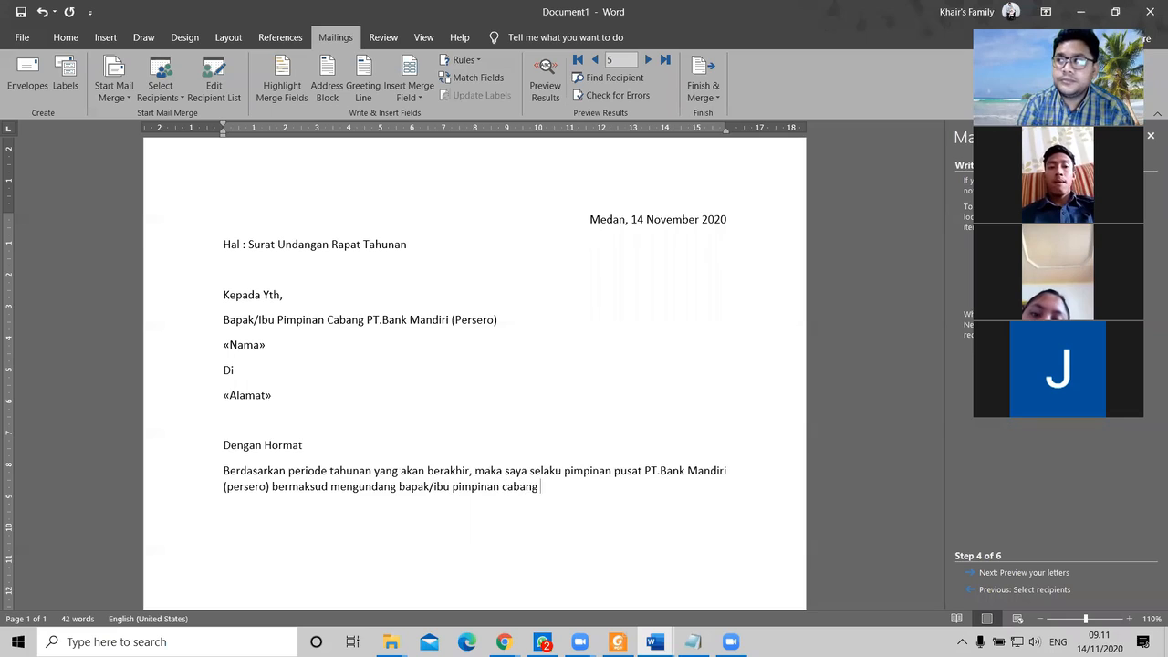
{"action": "type", "text": "untuk "}
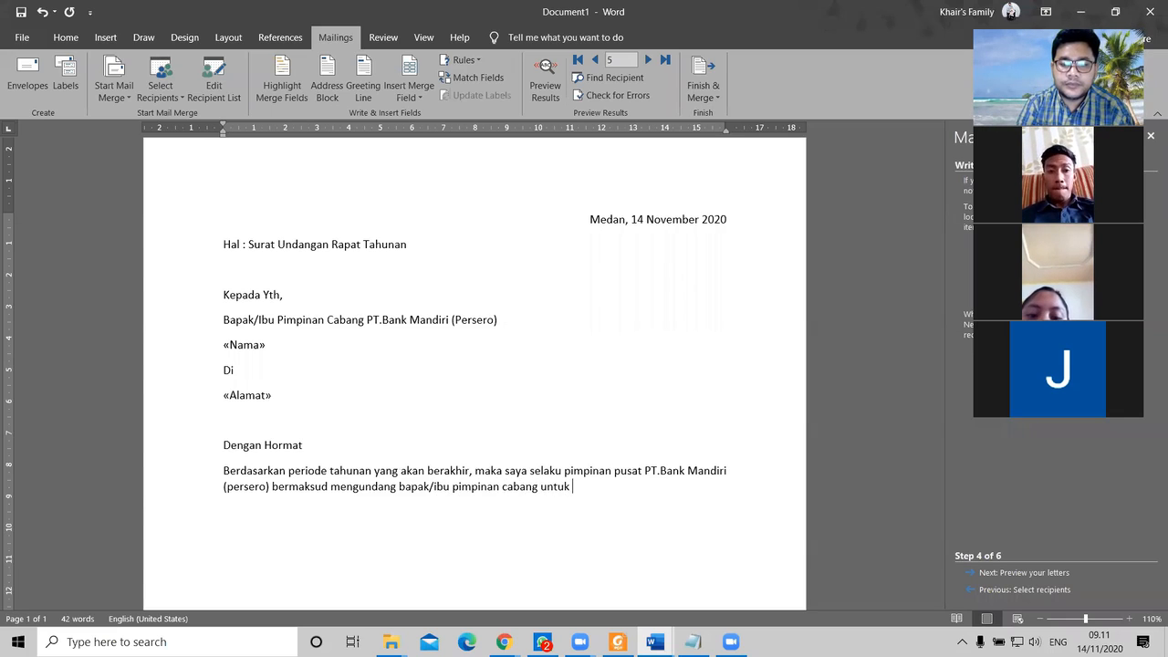
{"action": "type", "text": "mengikuti "}
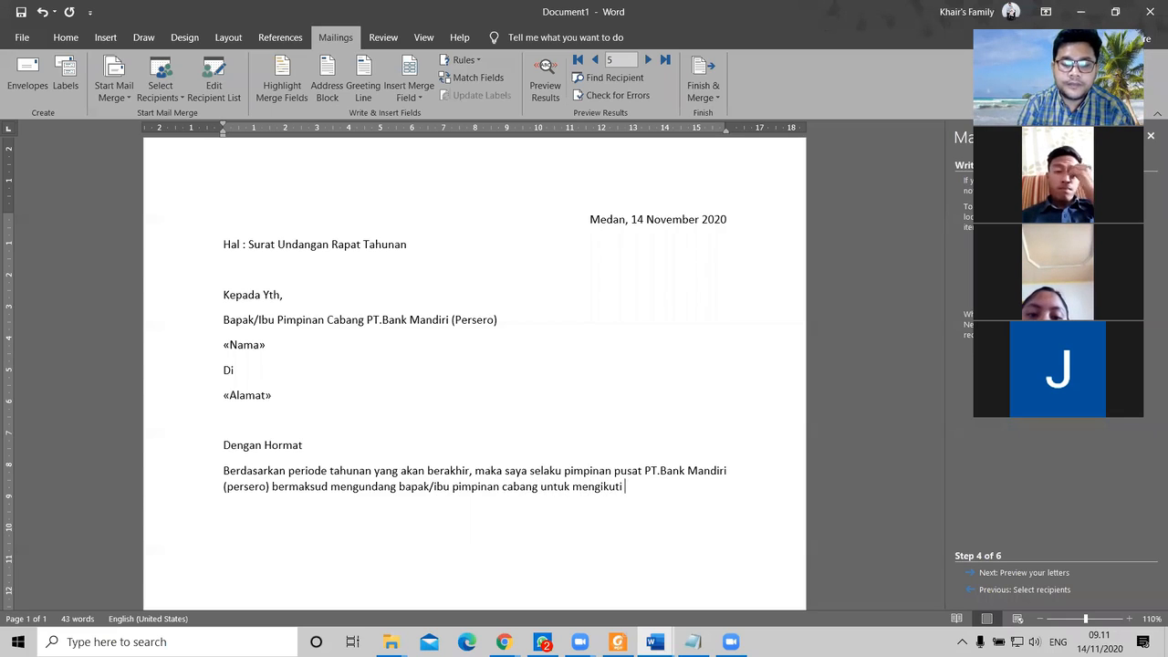
{"action": "type", "text": "rapat tahunan"}
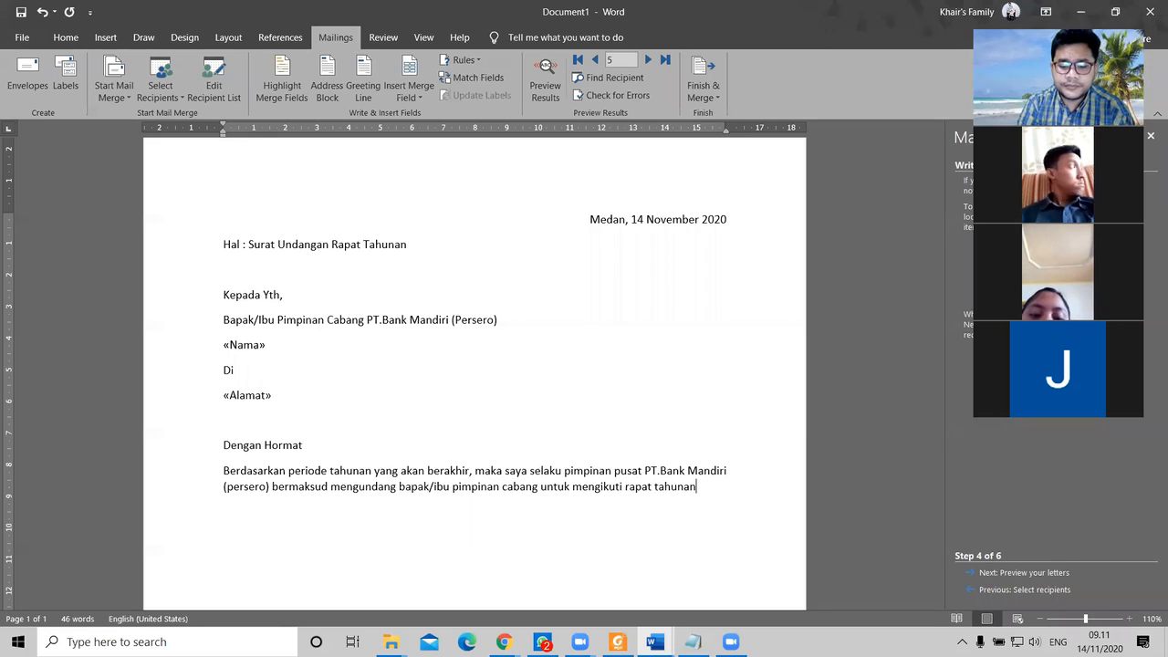
{"action": "type", "text": " sebagai pelaporan "}
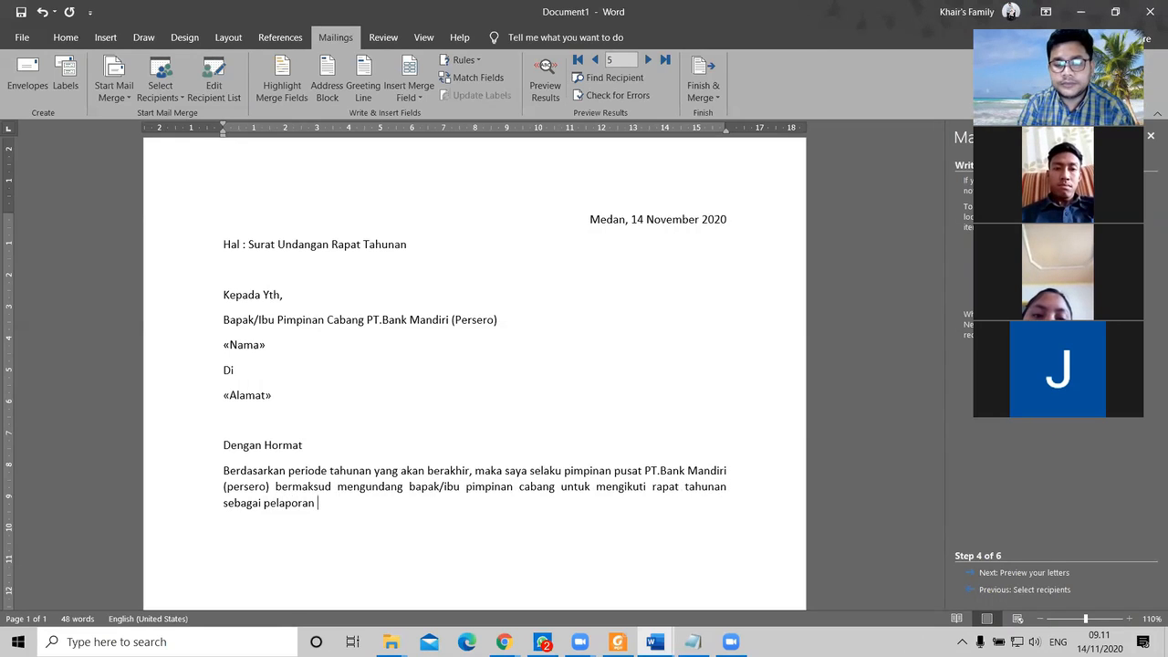
{"action": "type", "text": "d"}
{"action": "key", "text": "BackSpace"}
{"action": "type", "text": "akhir "}
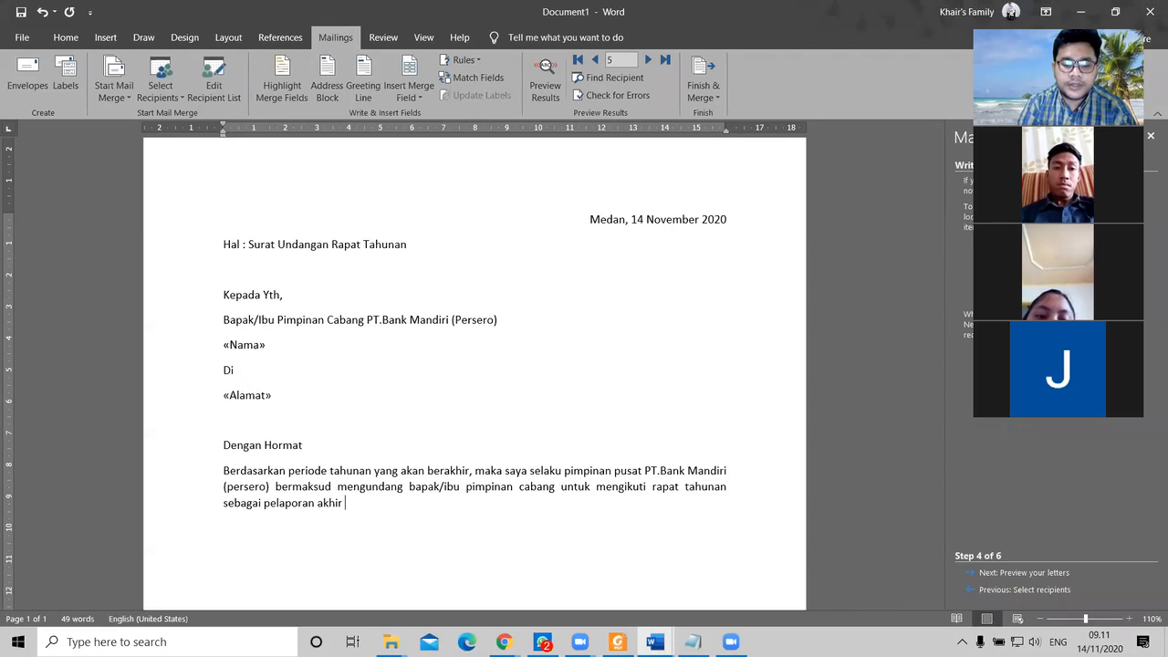
{"action": "type", "text": "tahun kiner"}
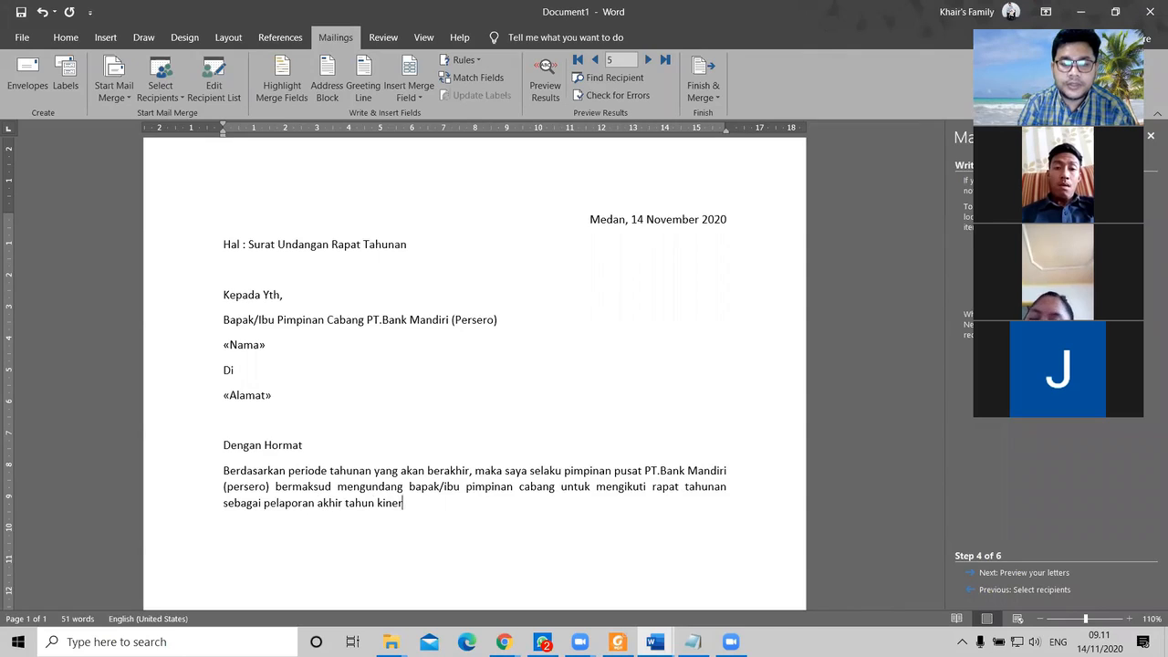
{"action": "type", "text": "ja masing-"}
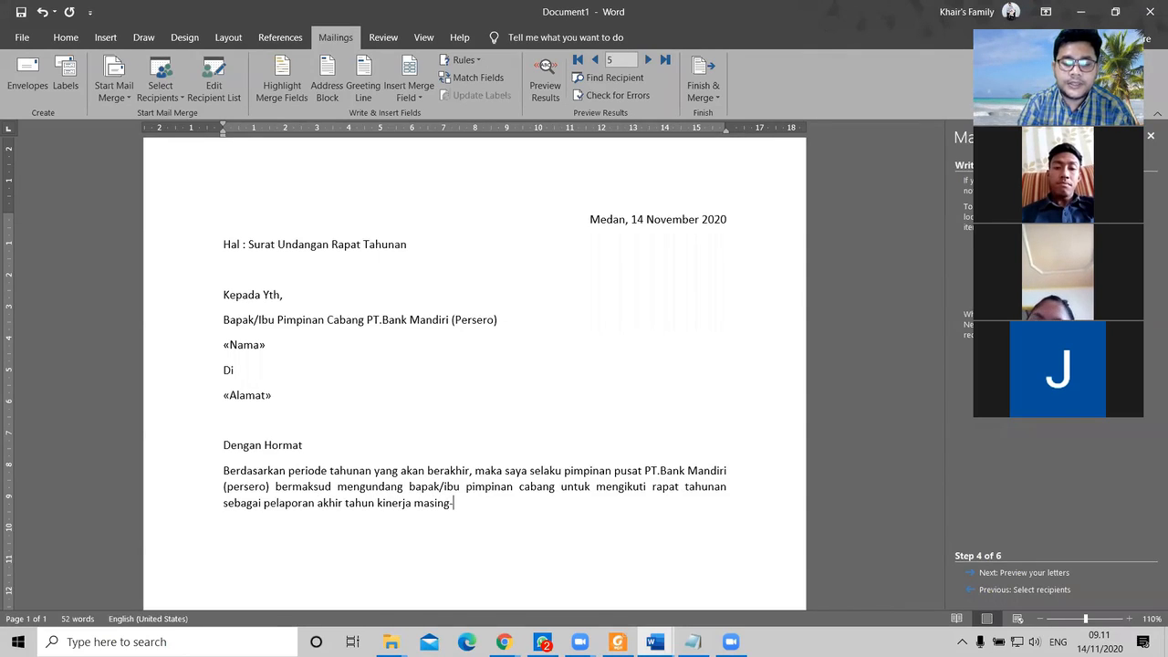
{"action": "type", "text": "masing caba"}
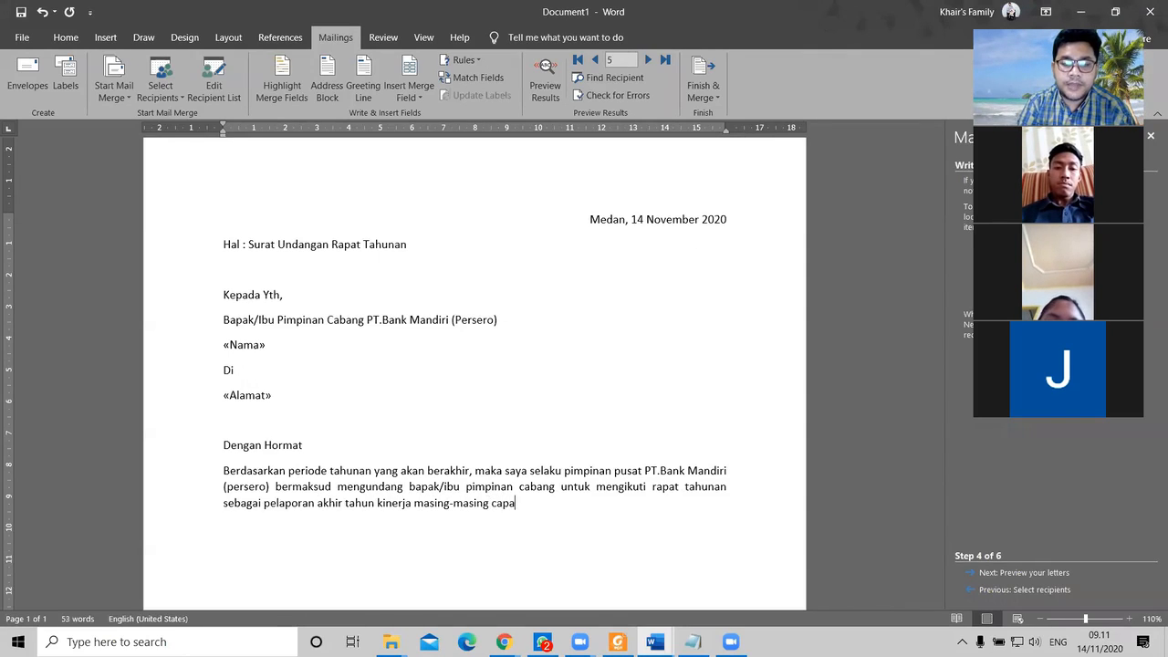
{"action": "type", "text": "ng,"}
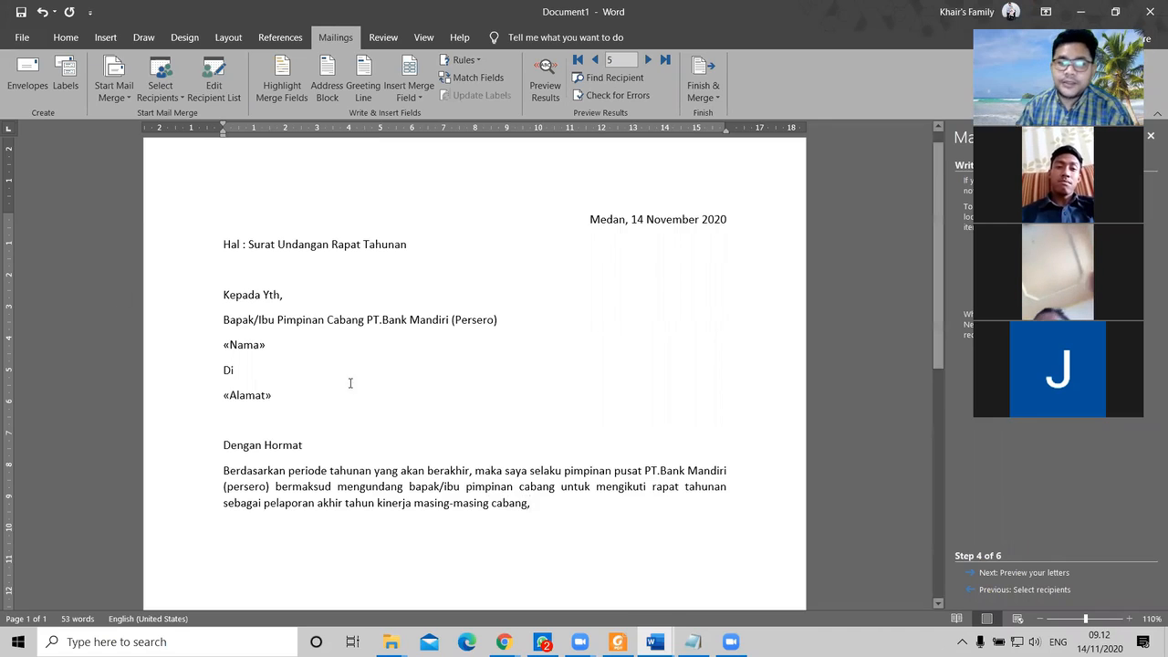
{"action": "scroll", "coordinate": [422, 390], "scroll_direction": "down", "scroll_amount": 1}
{"action": "type", "text": "ada"}
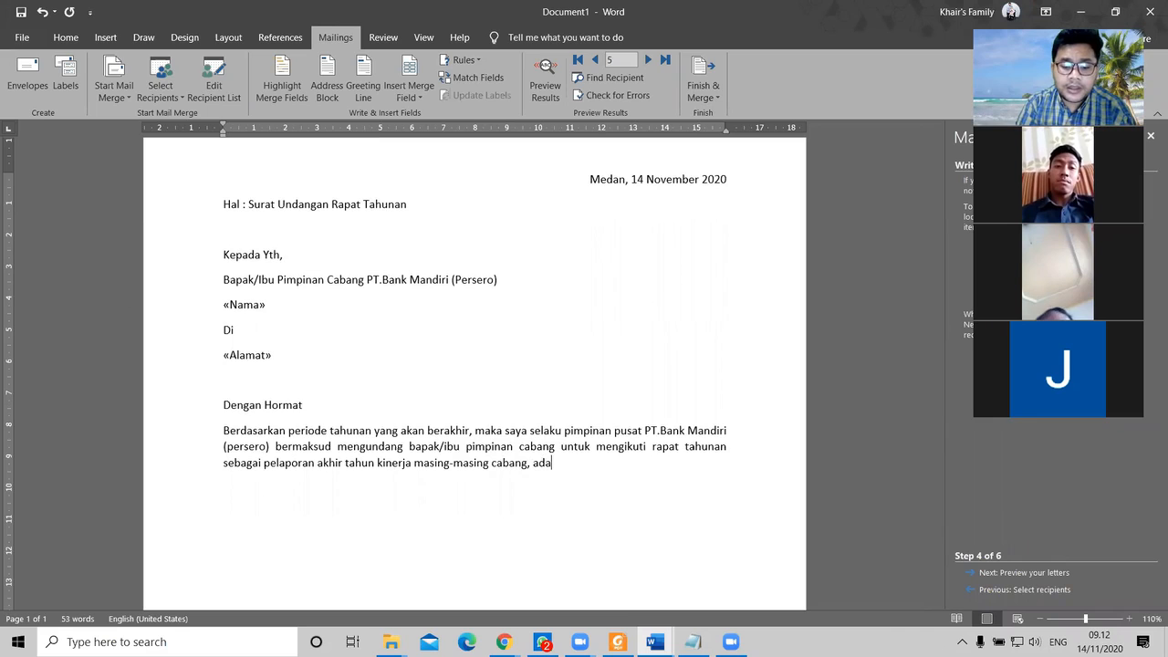
{"action": "type", "text": "pun waktu pelan"}
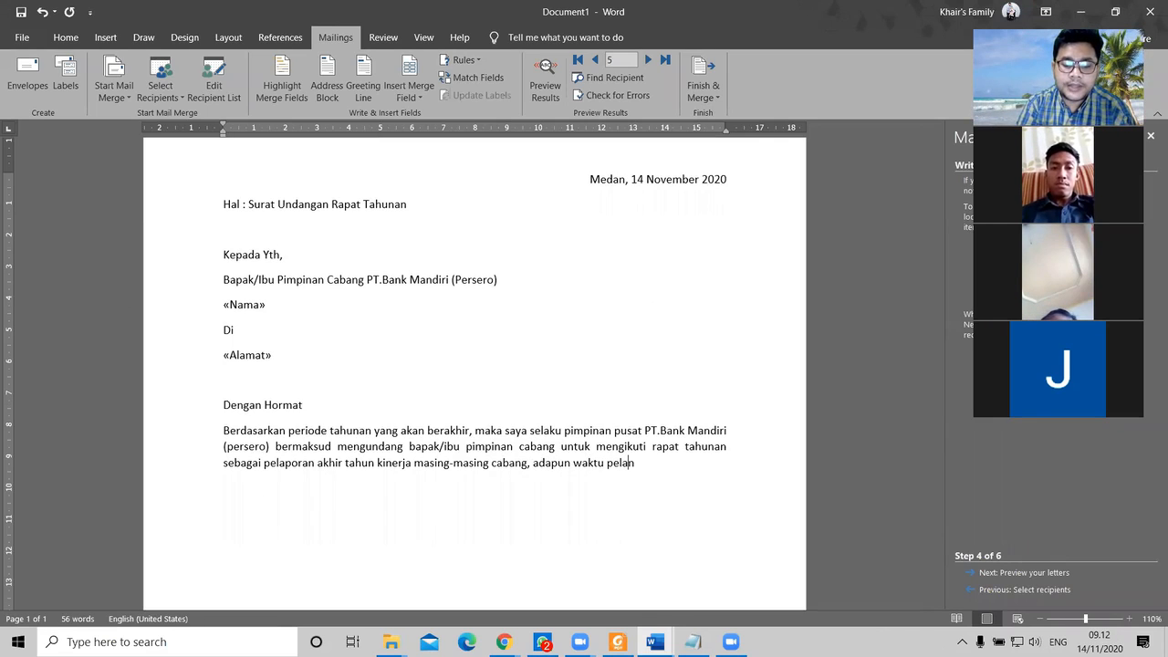
{"action": "key", "text": "BackSpace"}
{"action": "type", "text": "ksa"}
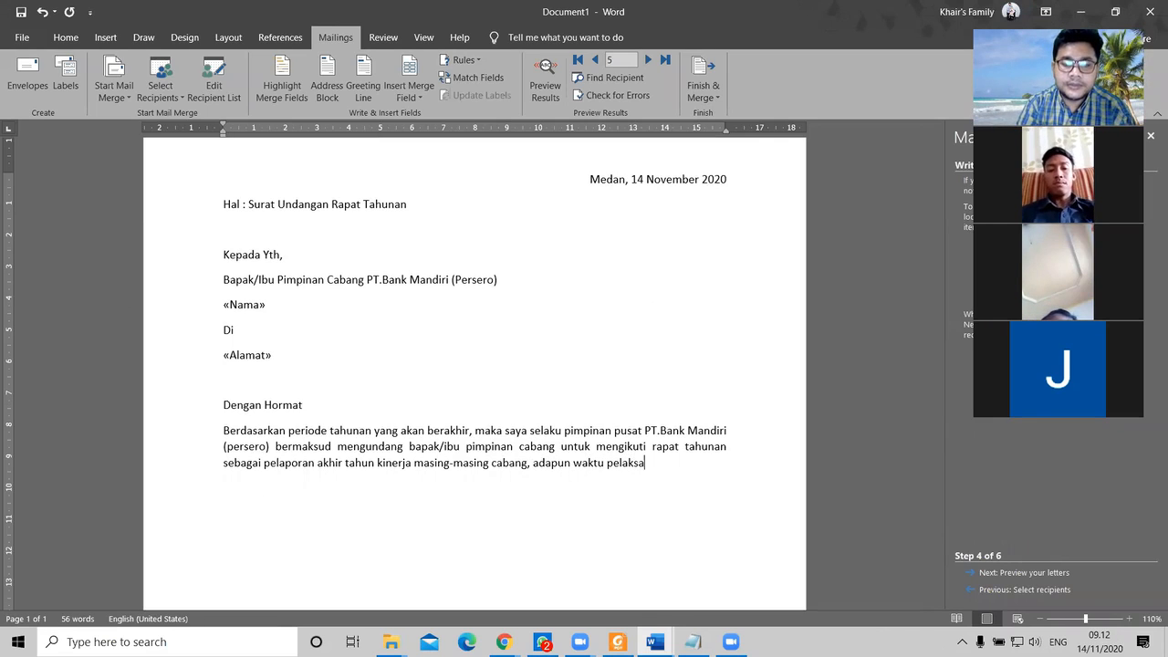
{"action": "type", "text": "naan rapat"}
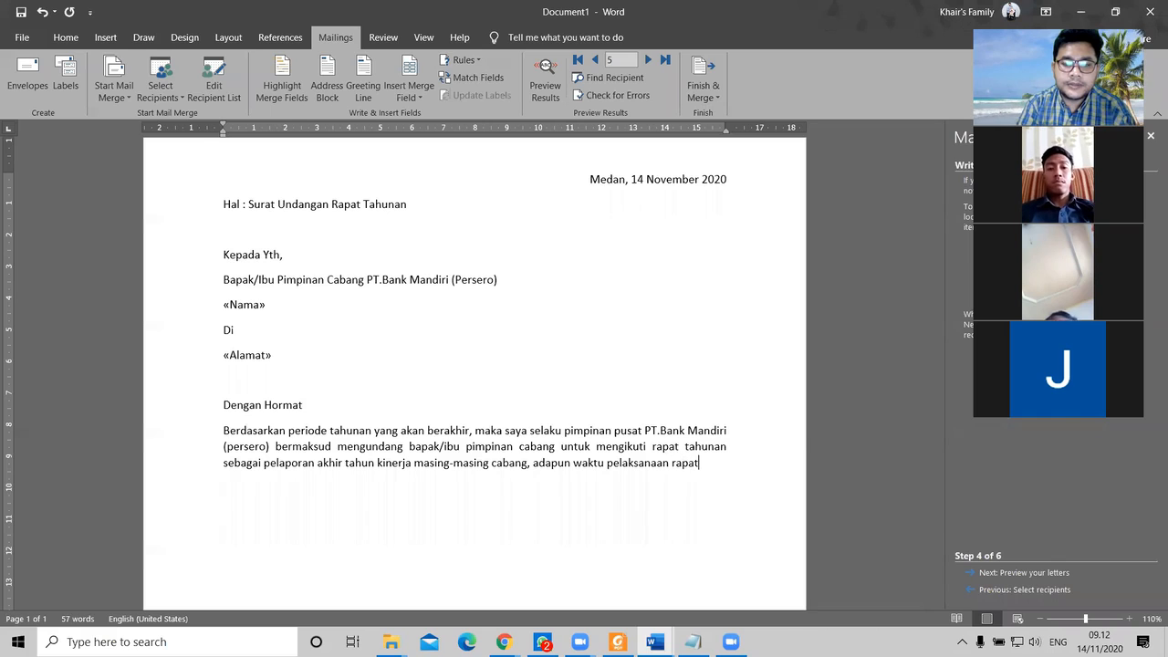
{"action": "type", "text": " sebagai b"}
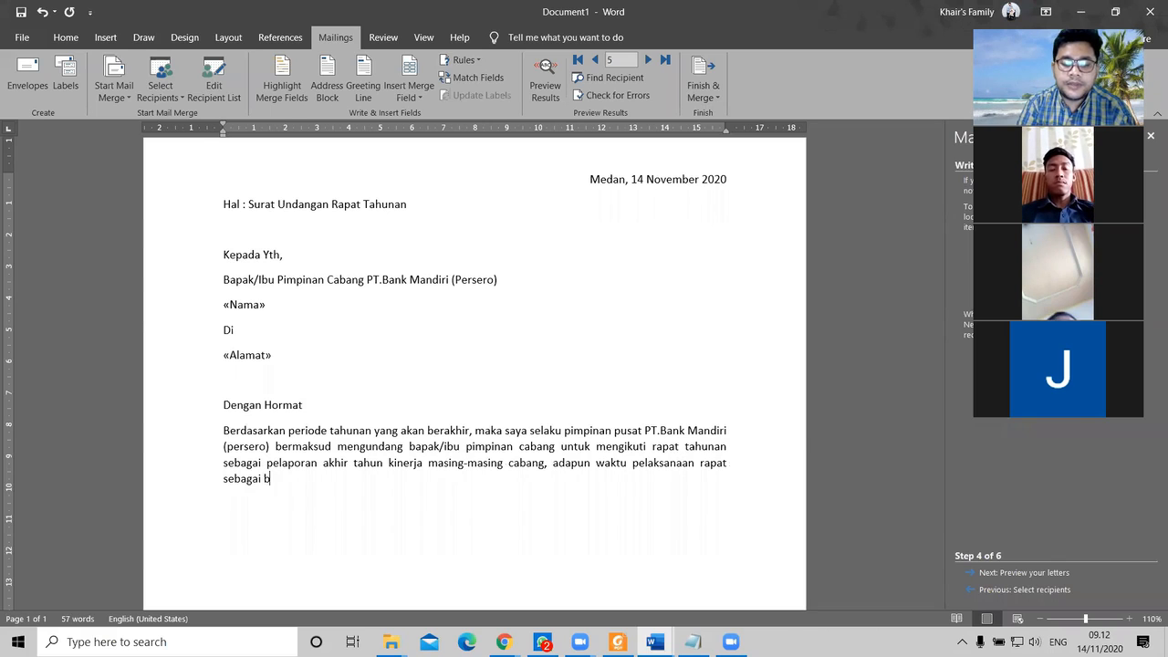
{"action": "type", "text": "erikut :"}
Step: Add the line 'Hari / Tanggal : Jumat, 20 Desember 2020', with a tab before the colon
{"action": "key", "text": "Return"}
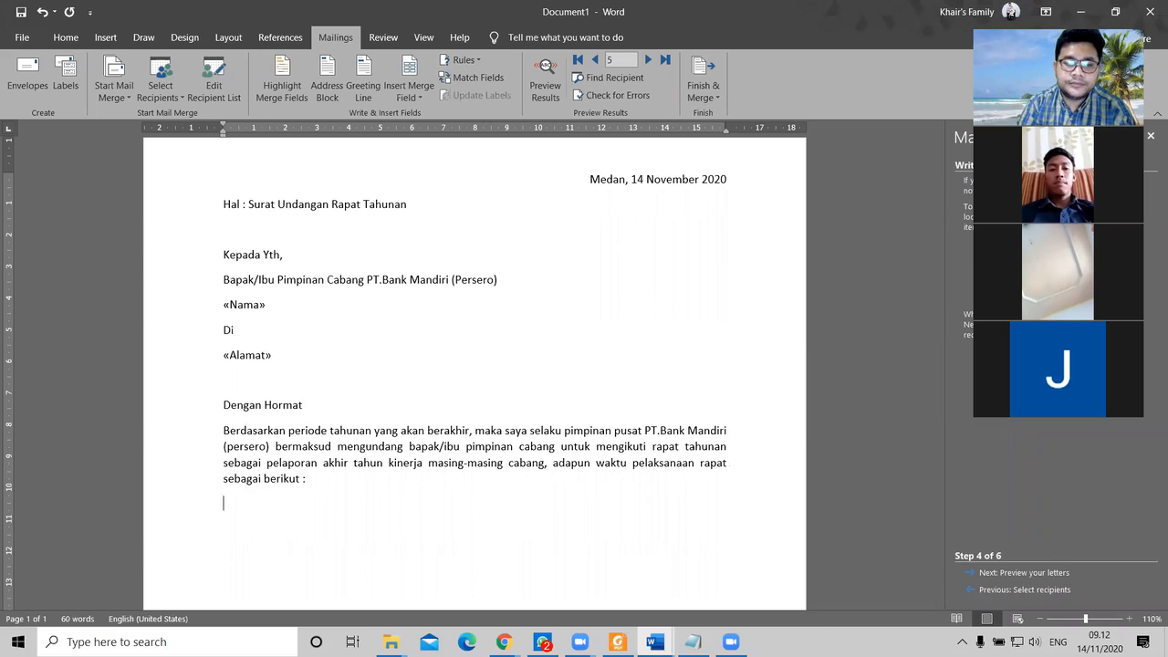
{"action": "scroll", "coordinate": [425, 390], "scroll_direction": "down", "scroll_amount": 1}
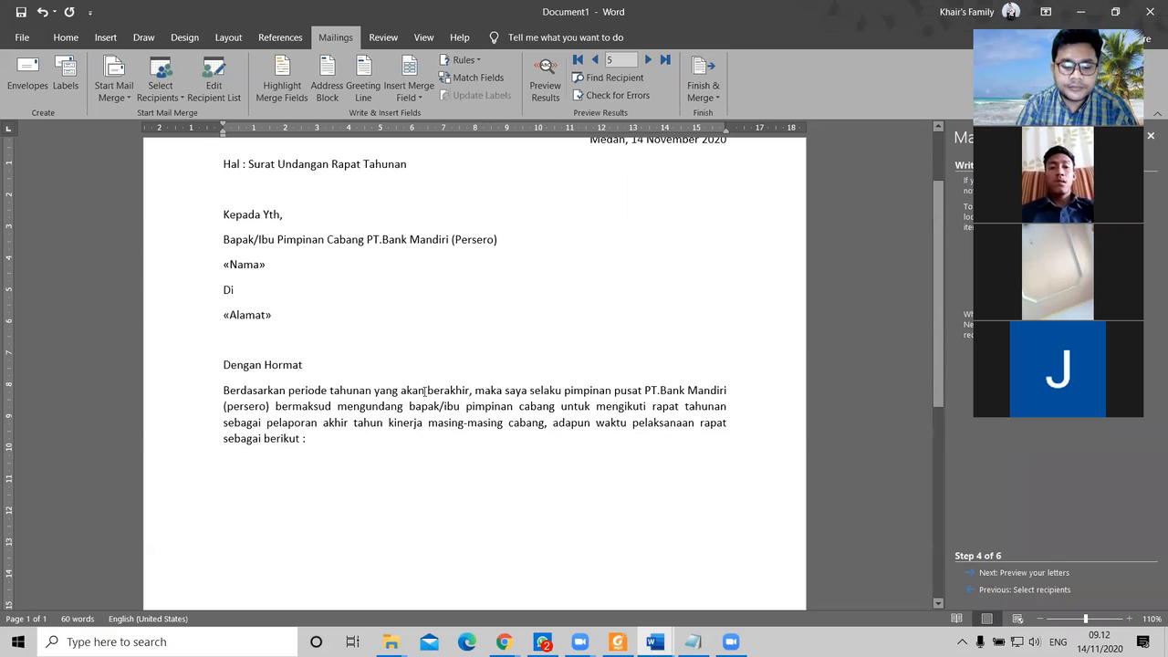
{"action": "type", "text": "Hari / Tangga"}
{"action": "type", "text": "l"}
{"action": "key", "text": "Tab"}
{"action": "type", "text": ":"}
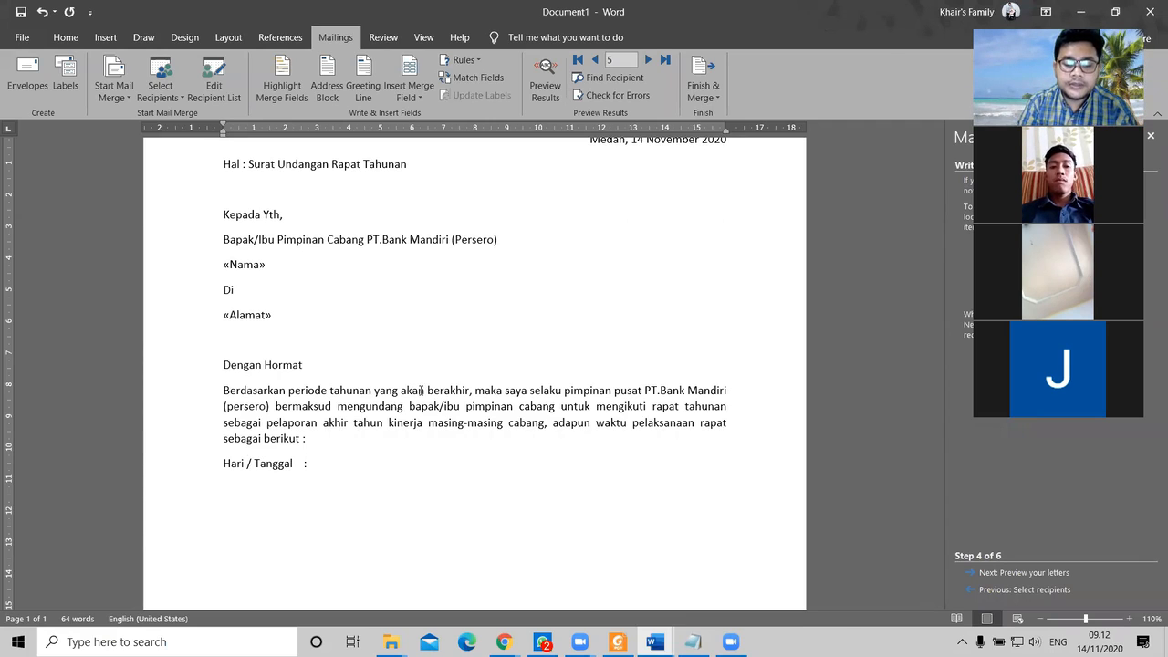
{"action": "type", "text": " Jumat"}
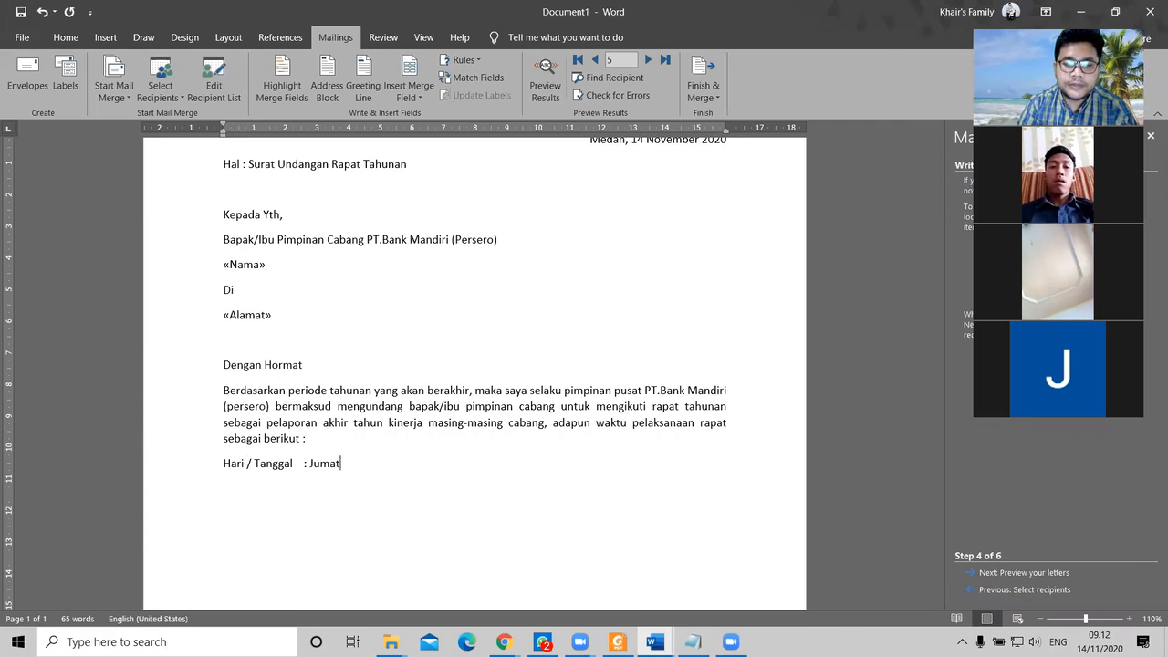
{"action": "type", "text": ","}
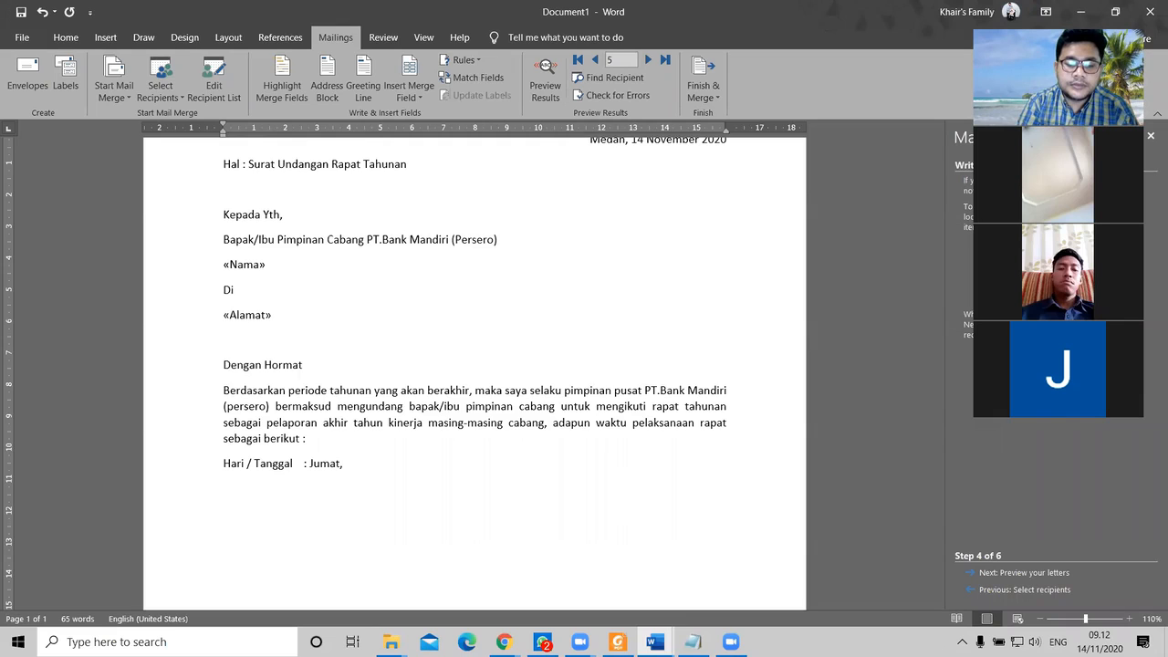
{"action": "type", "text": "20"}
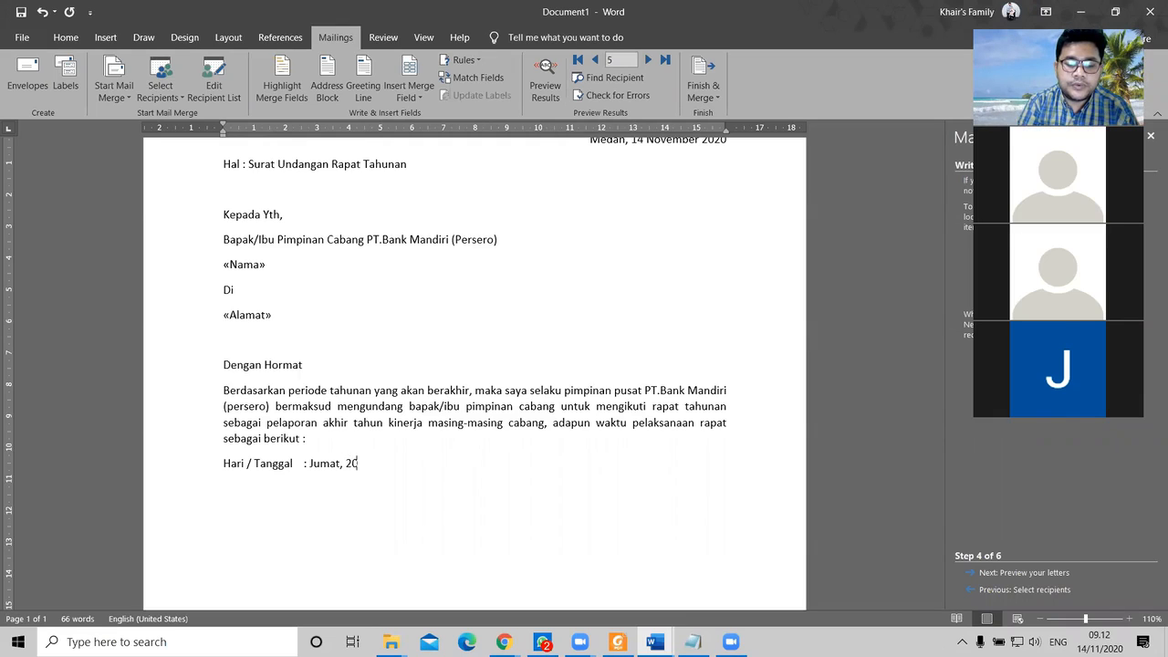
{"action": "type", "text": " Desember 2020"}
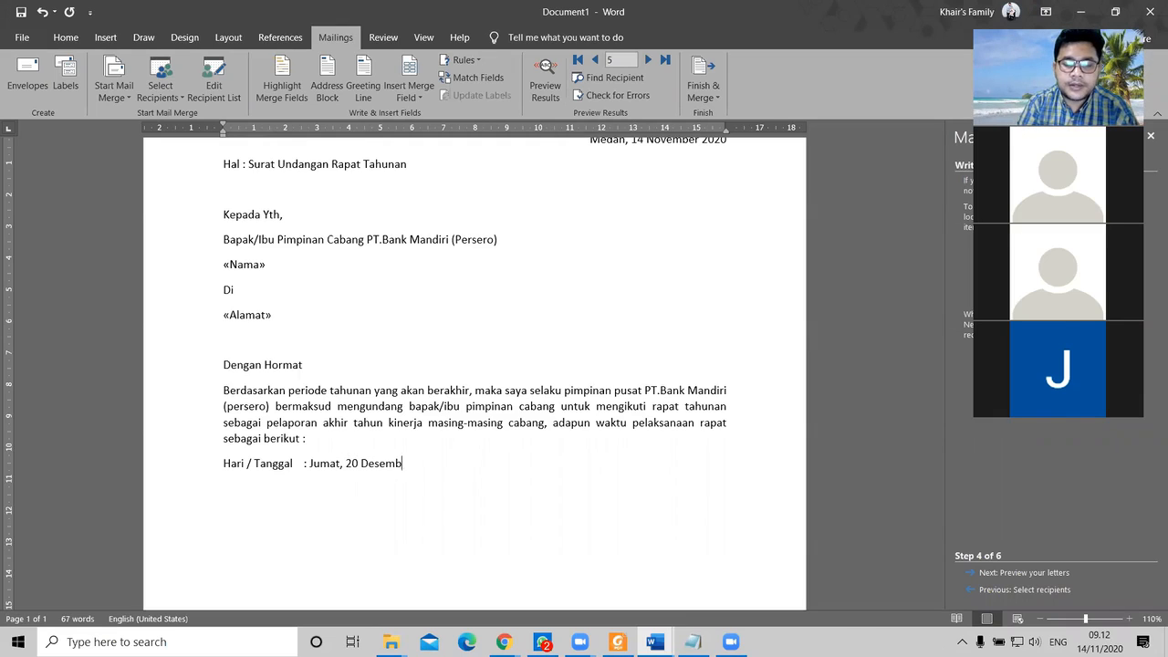
{"action": "key", "text": "Return"}
Step: Add the venue line 'Tempat : Aula Gedung Merah Putih Mandiri Building'
{"action": "type", "text": "Tempat"}
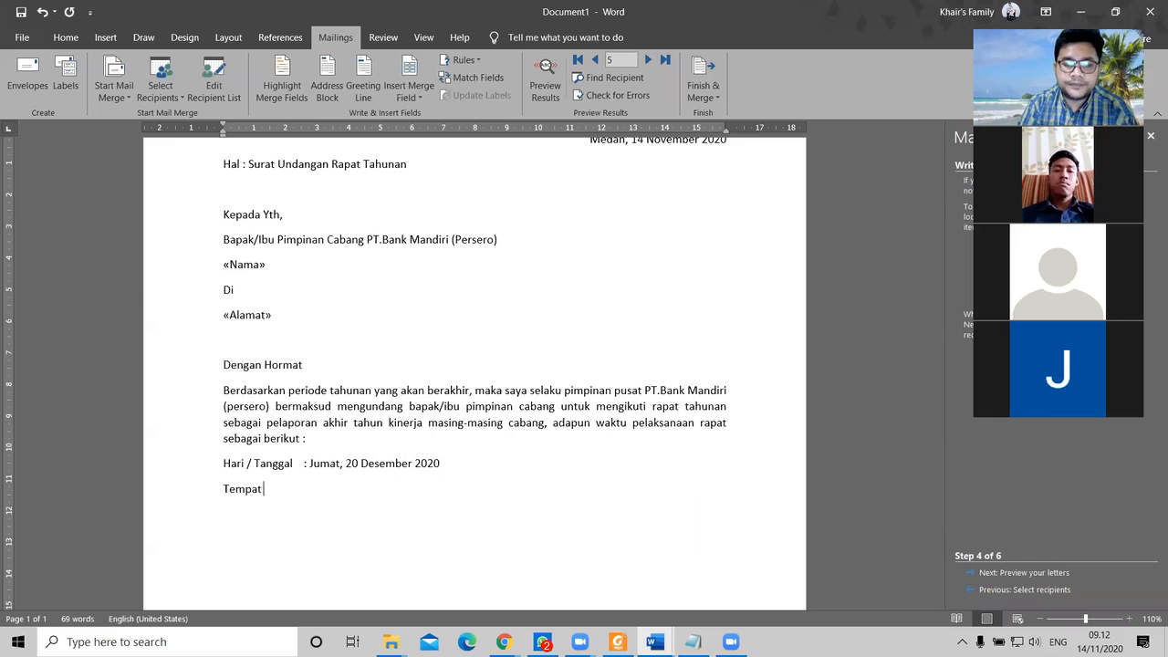
{"action": "type", "text": " : Aula "}
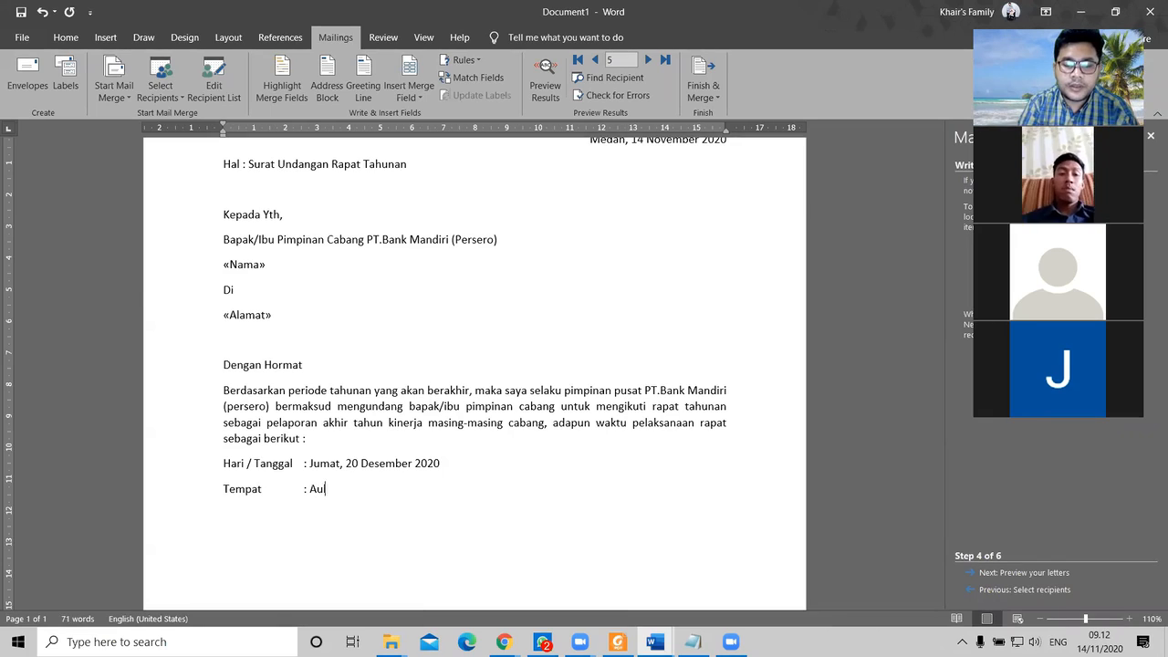
{"action": "type", "text": "Bank M"}
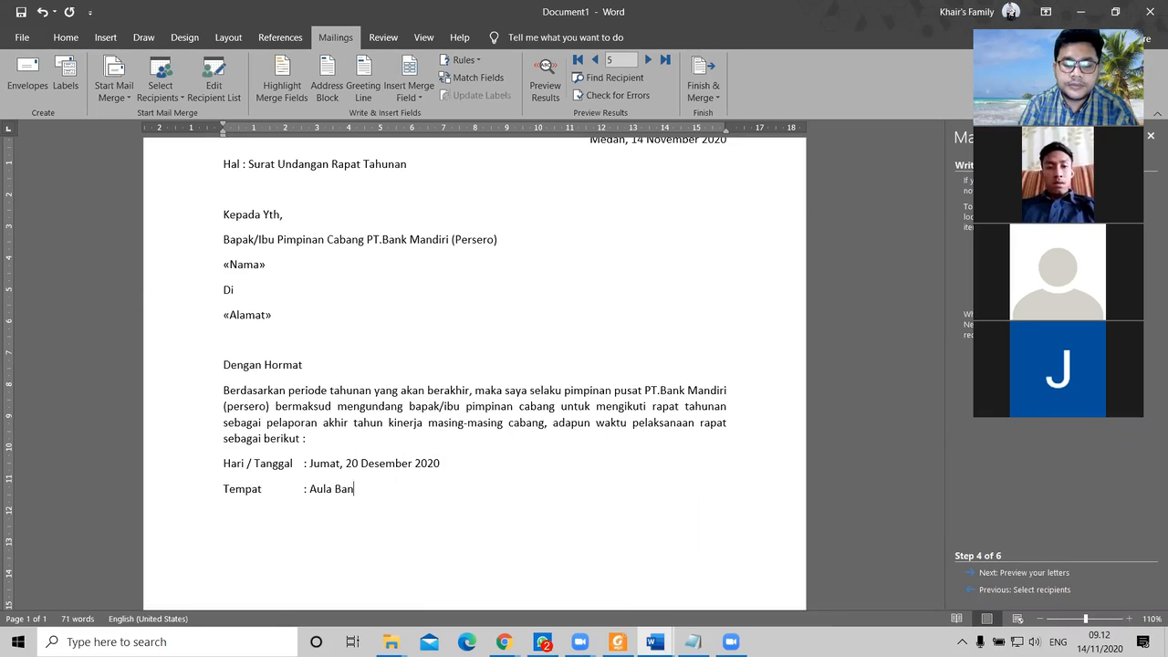
{"action": "key", "text": "BackSpace"}
{"action": "key", "text": "BackSpace"}
{"action": "key", "text": "BackSpace"}
{"action": "key", "text": "BackSpace"}
{"action": "key", "text": "BackSpace"}
{"action": "key", "text": "BackSpace"}
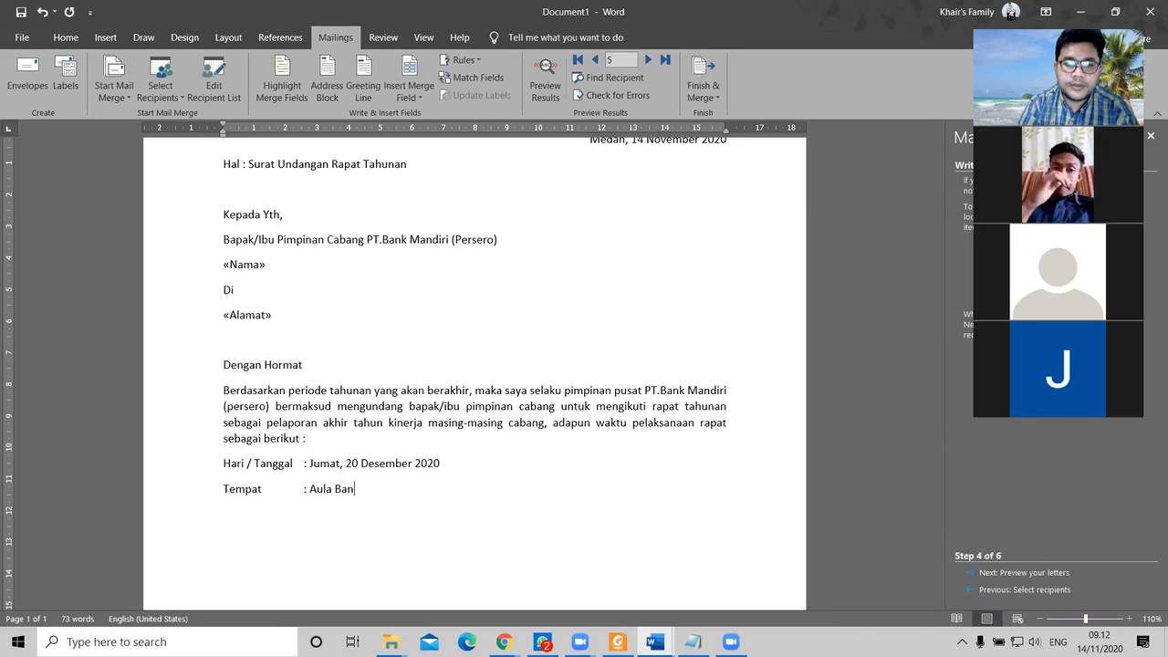
{"action": "type", "text": "Gedun"}
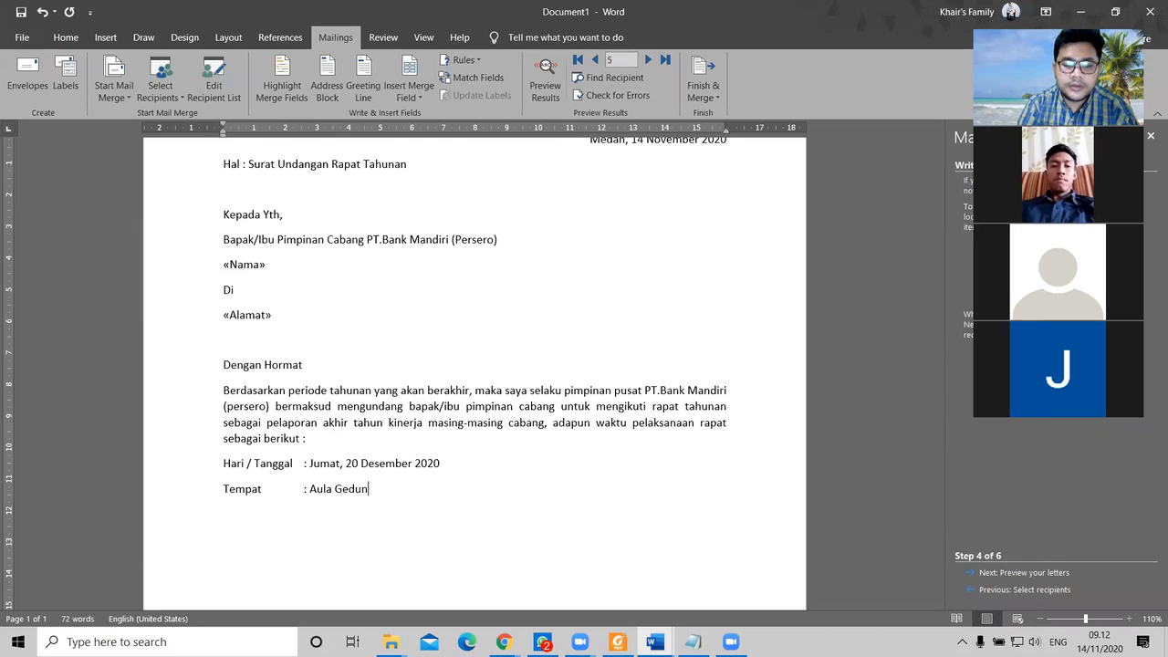
{"action": "type", "text": "g Merah Pu"}
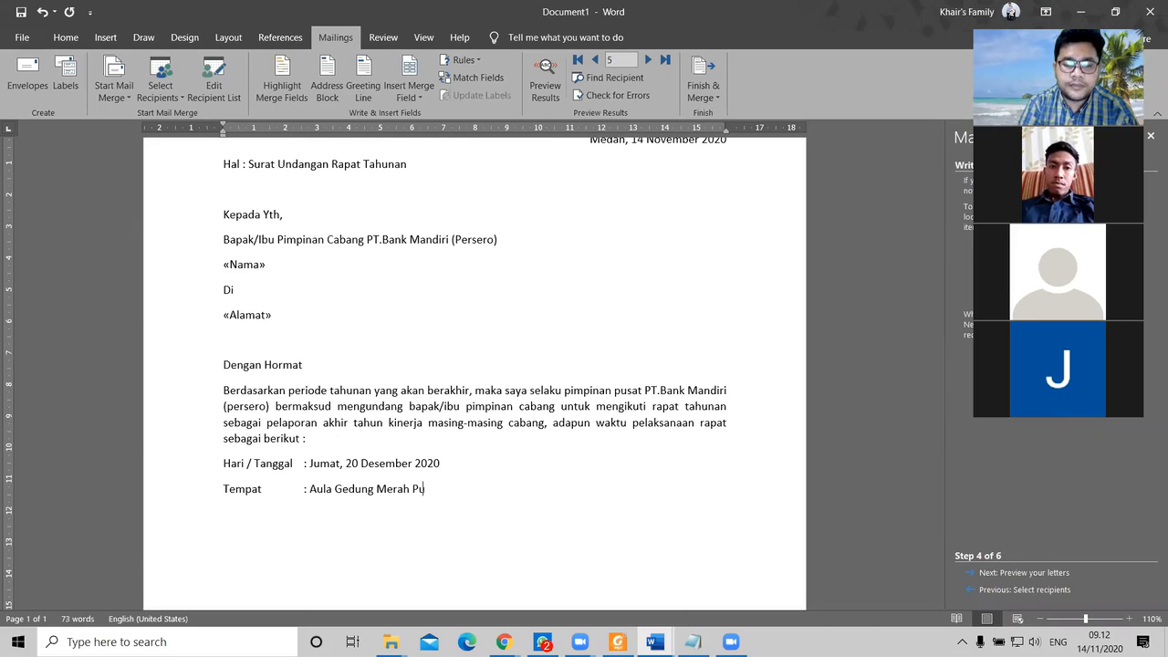
{"action": "type", "text": "tih Mandiri"}
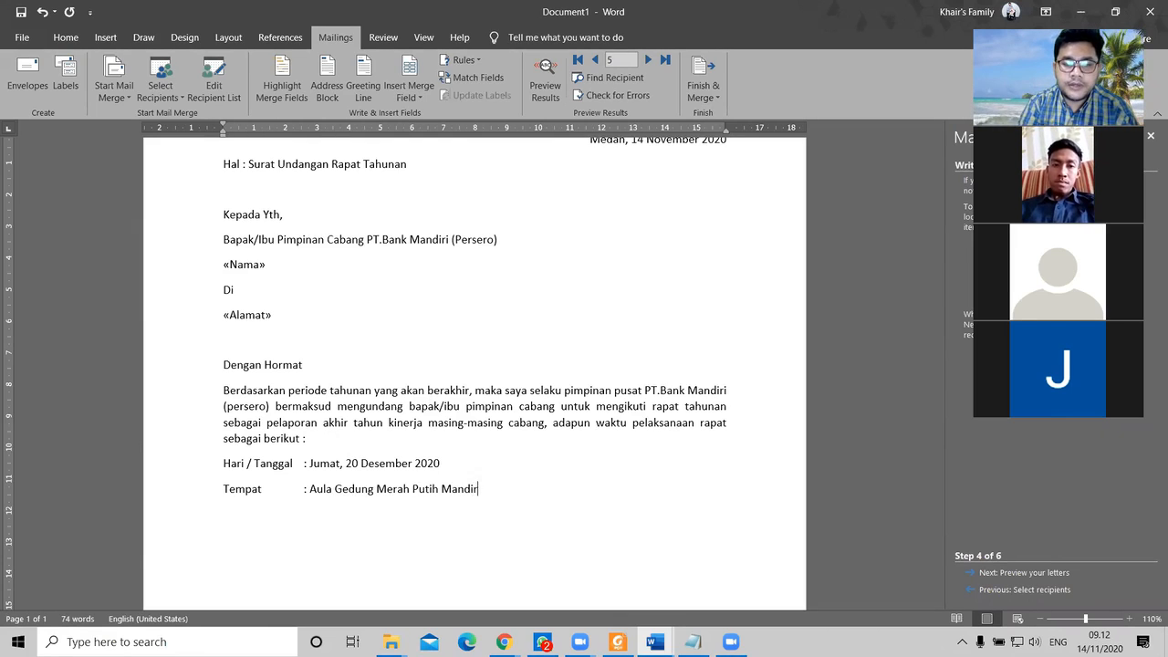
{"action": "type", "text": " Building"}
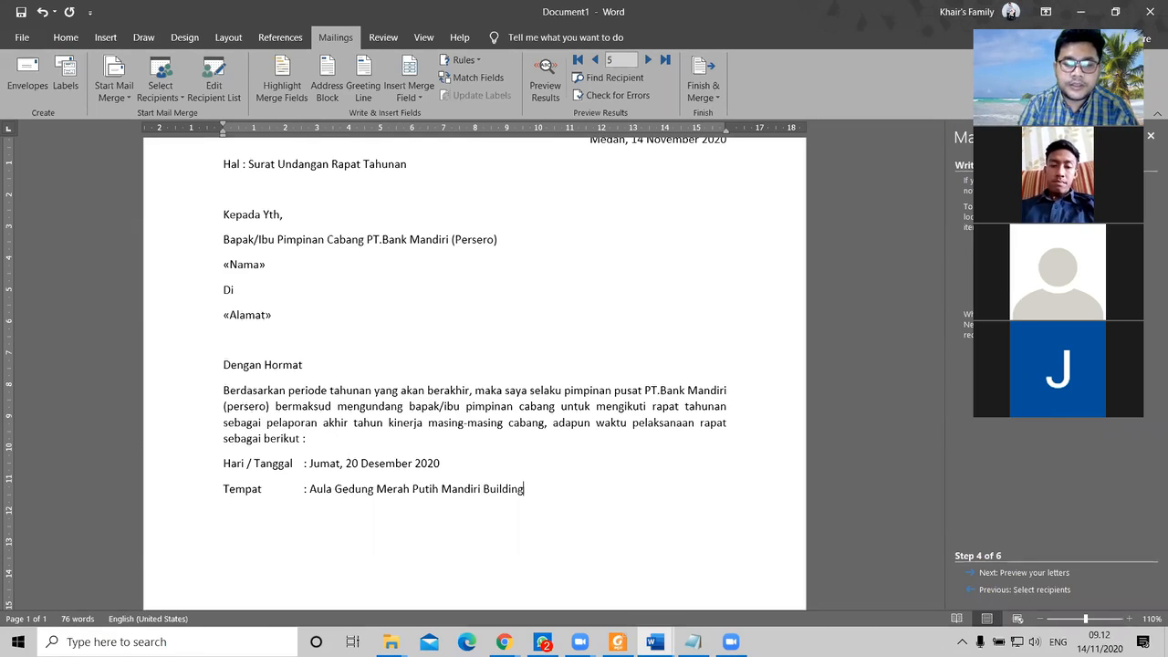
Step: Add the address line 'Alamat : Jl.Balai Kota, Medan', correcting the misspelled street name
{"action": "key", "text": "Return"}
{"action": "type", "text": "Alama"}
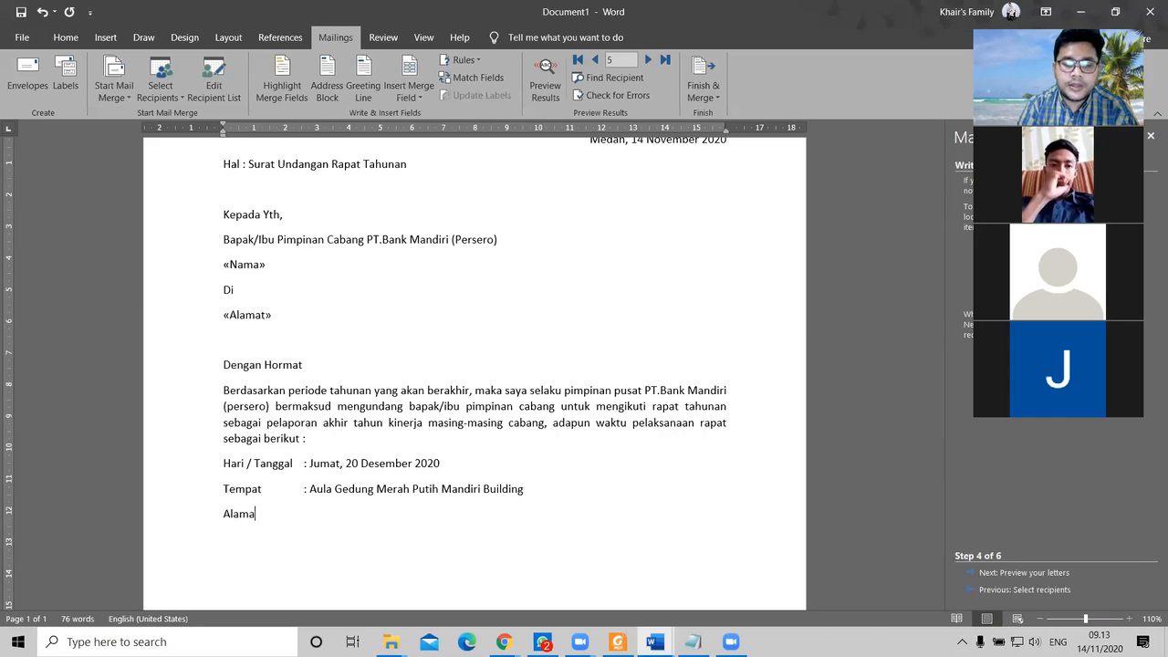
{"action": "type", "text": "t\t: Jl."}
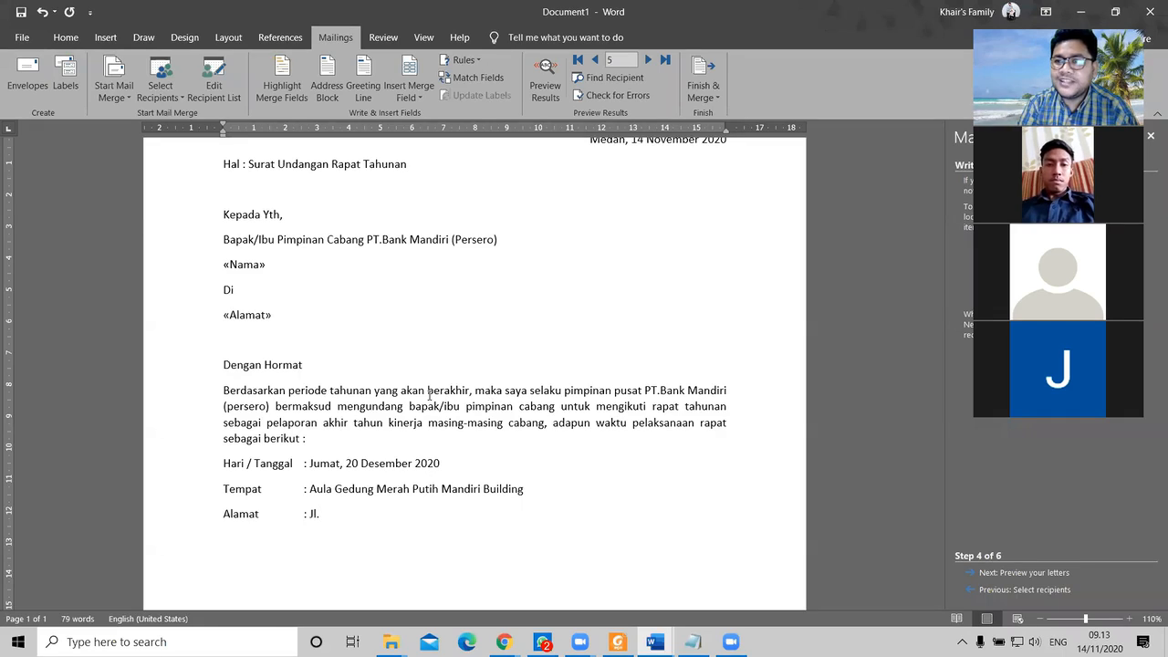
{"action": "type", "text": "P"}
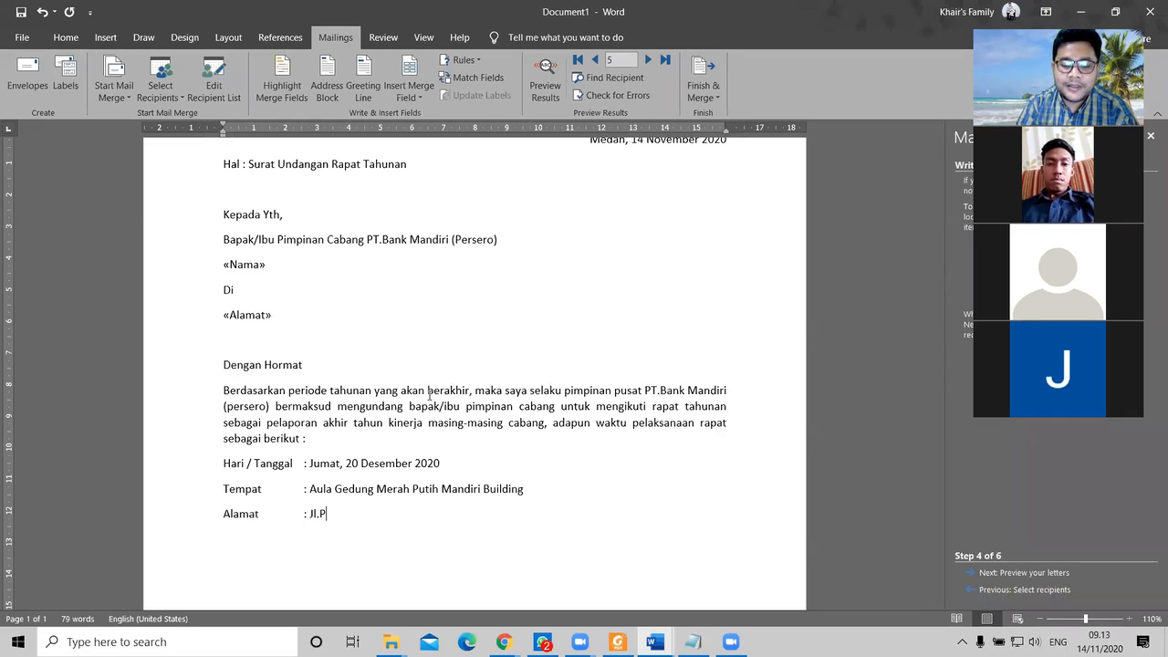
{"action": "type", "text": "on"}
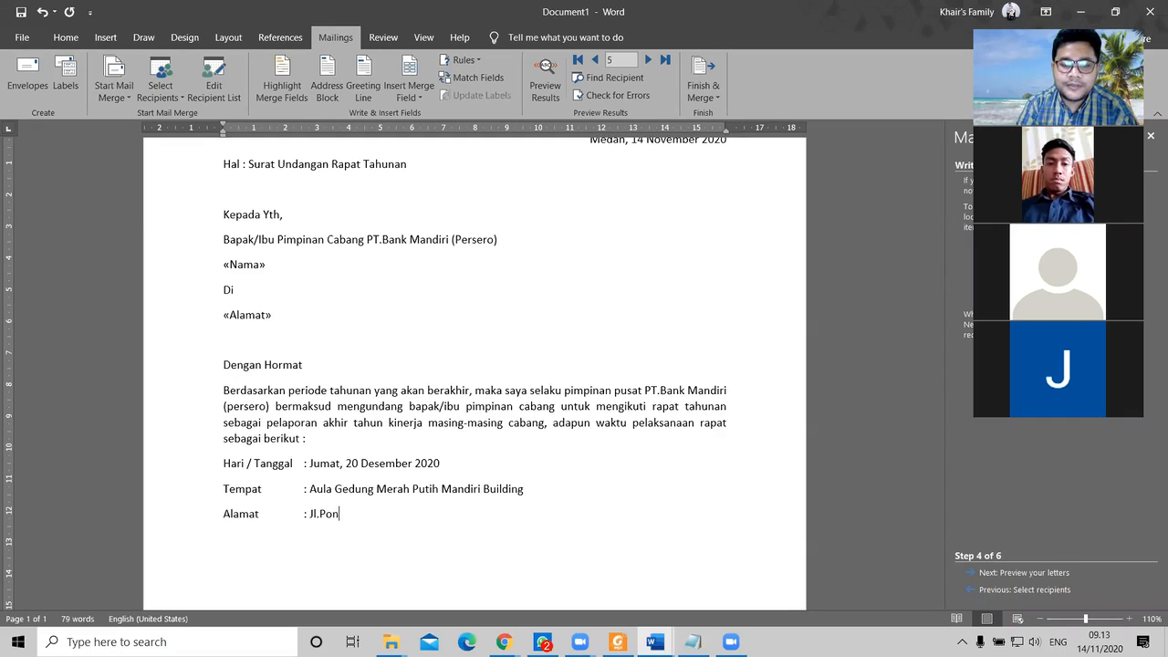
{"action": "key", "text": "BackSpace"}
{"action": "key", "text": "BackSpace"}
{"action": "type", "text": "a"}
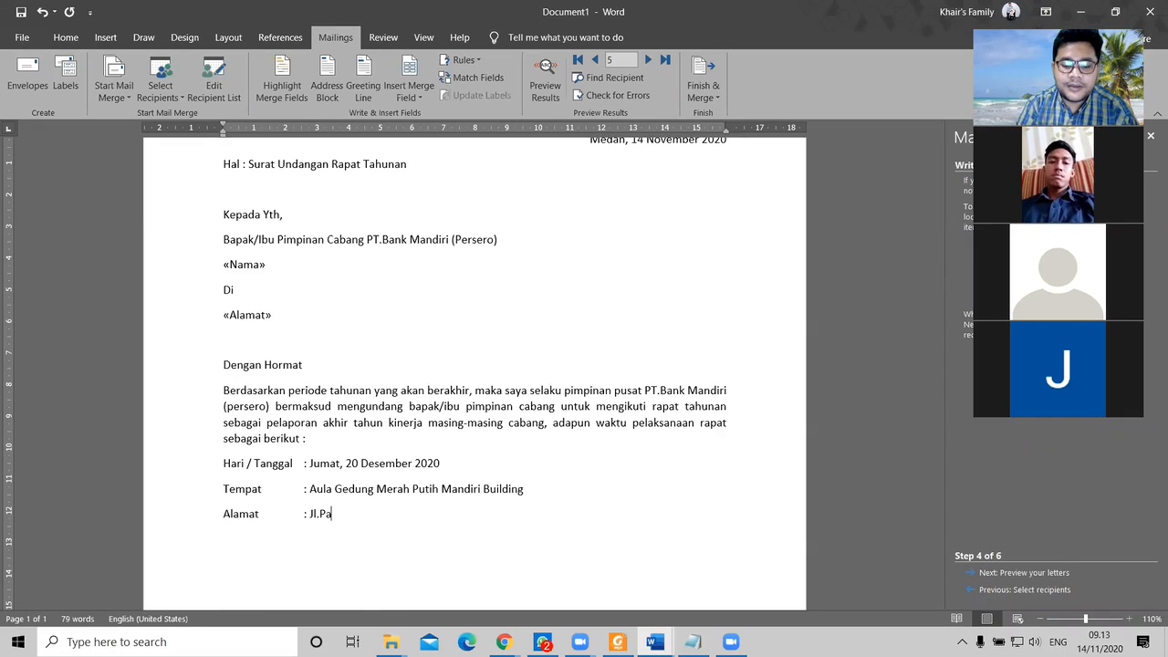
{"action": "type", "text": "ntiai"}
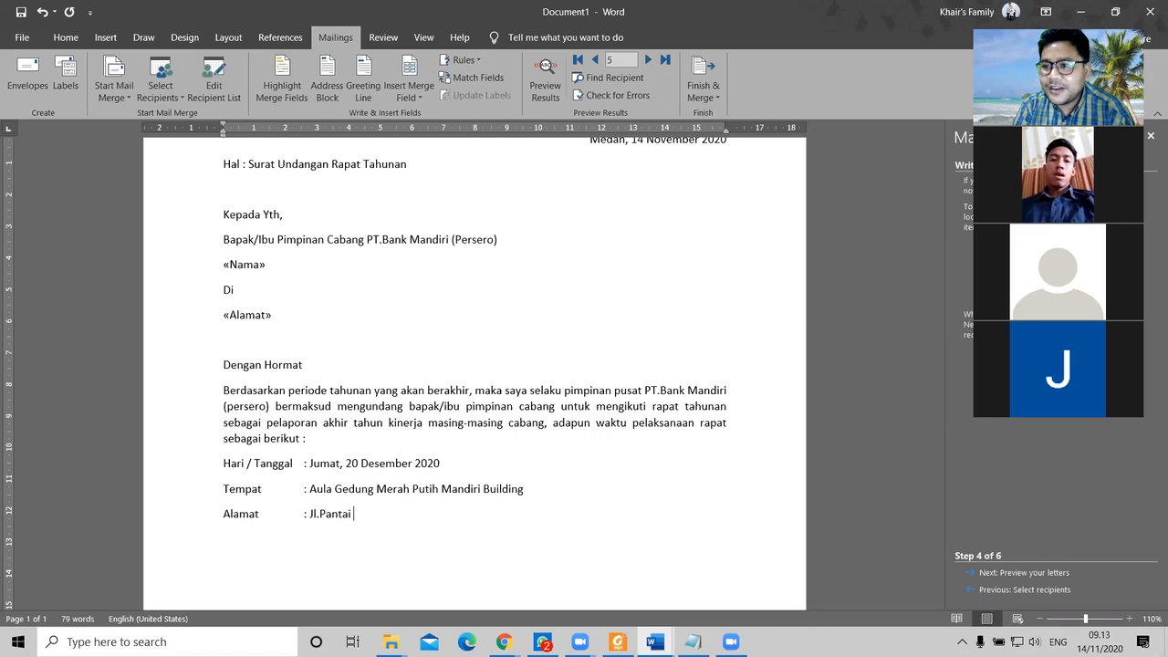
{"action": "key", "text": "BackSpace"}
{"action": "key", "text": "BackSpace"}
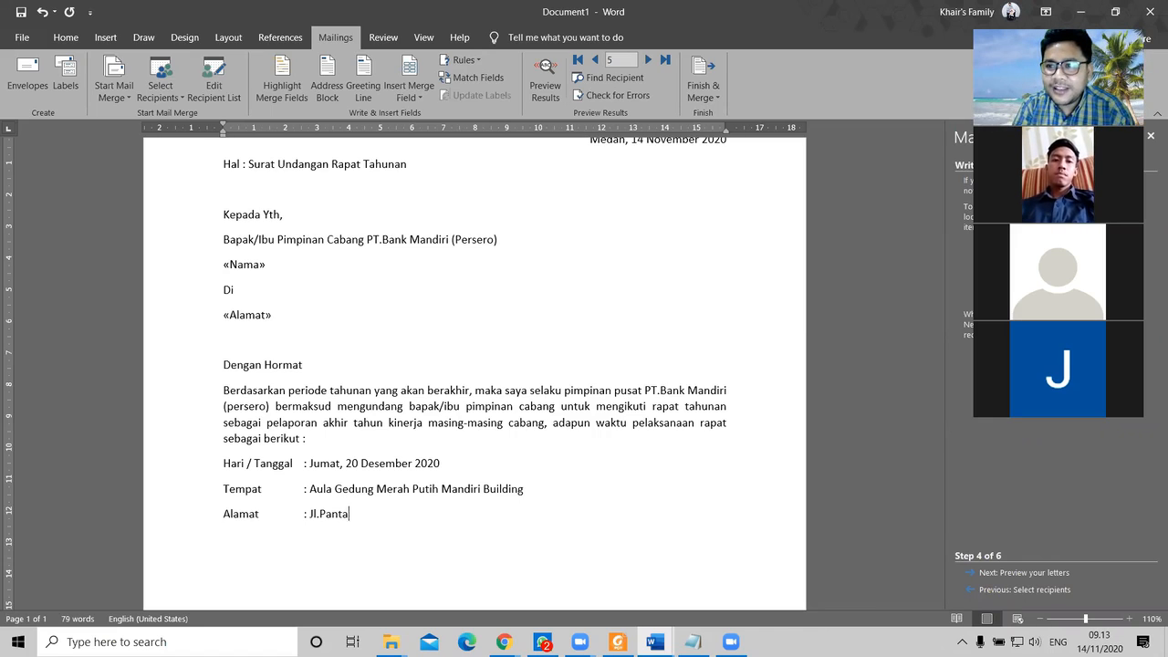
{"action": "key", "text": "BackSpace"}
{"action": "key", "text": "BackSpace"}
{"action": "key", "text": "BackSpace"}
{"action": "key", "text": "BackSpace"}
{"action": "key", "text": "BackSpace"}
{"action": "type", "text": "Balai Kota"}
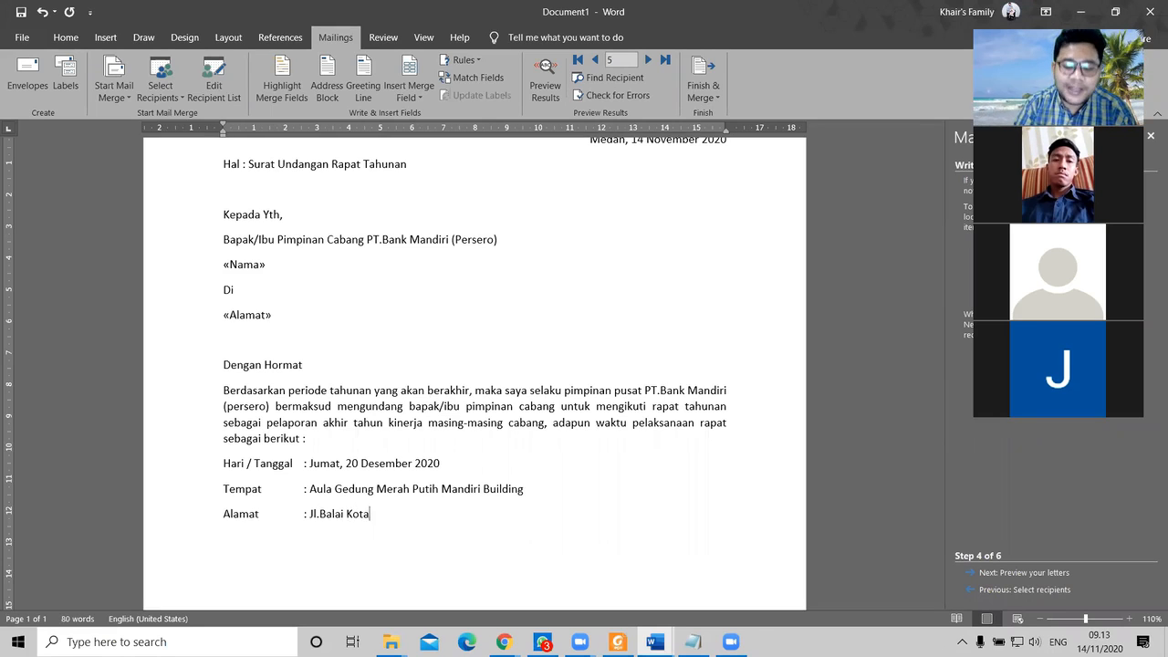
{"action": "type", "text": ", Medan"}
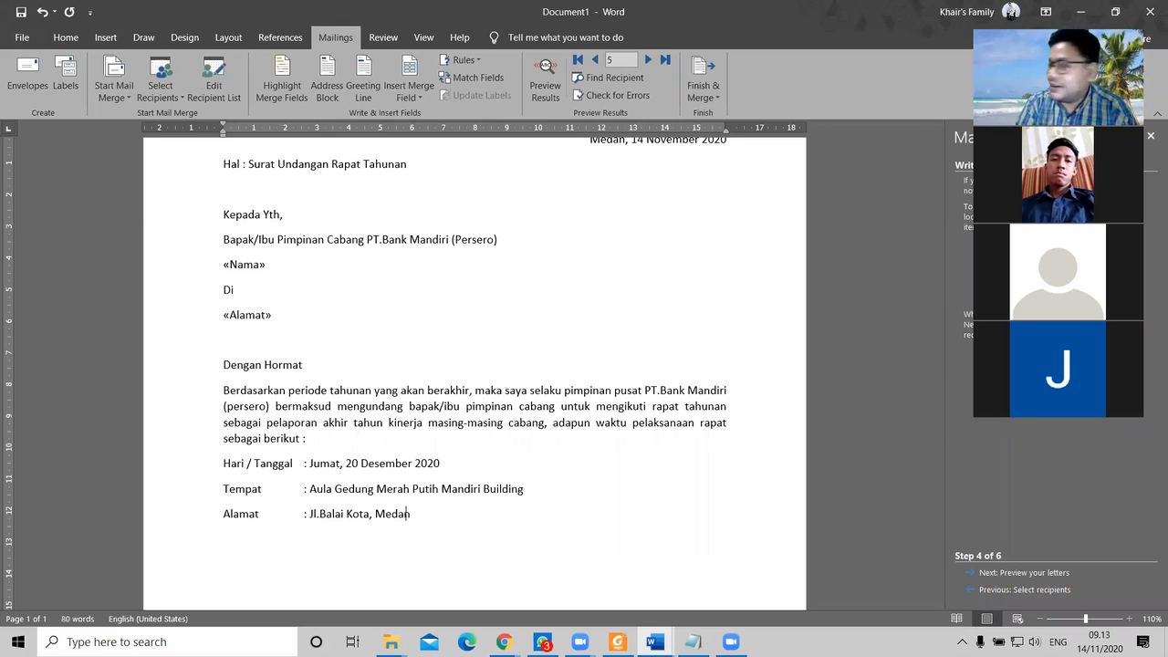
{"action": "scroll", "coordinate": [474, 447], "scroll_direction": "down", "scroll_amount": 2}
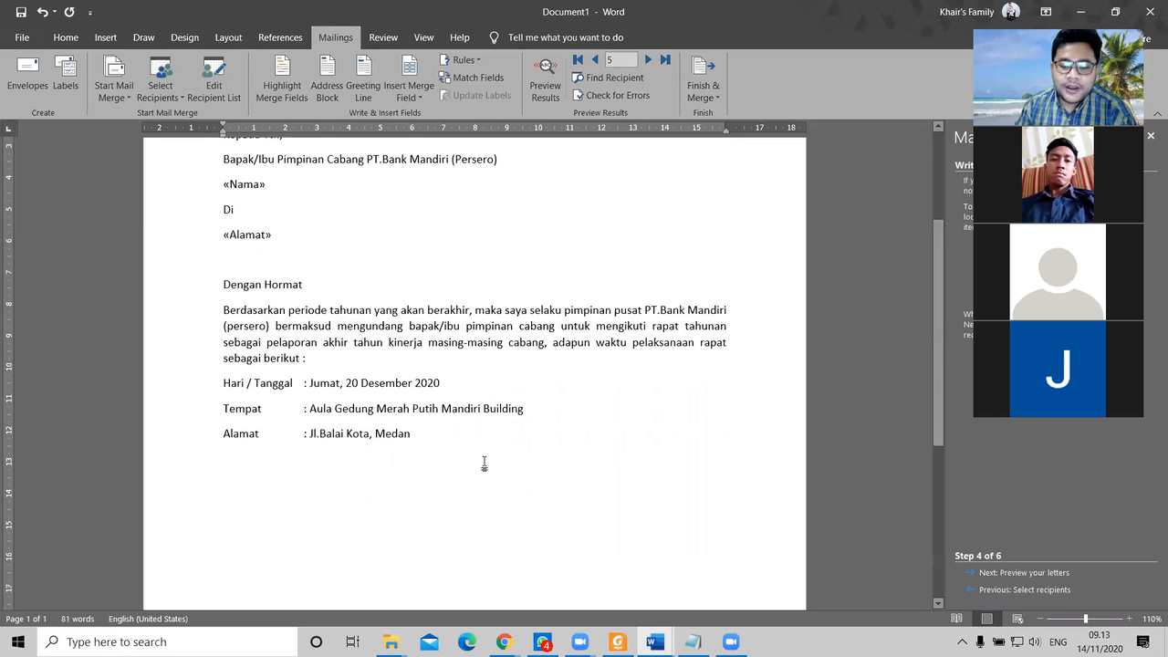
Step: Add 'Waktu : 7.30 s/d Selesai', the closing sentence 'Demikian surat ini diperbuat untuk ditindak lanjuti', and 'terimakasih'
{"action": "key", "text": "Return"}
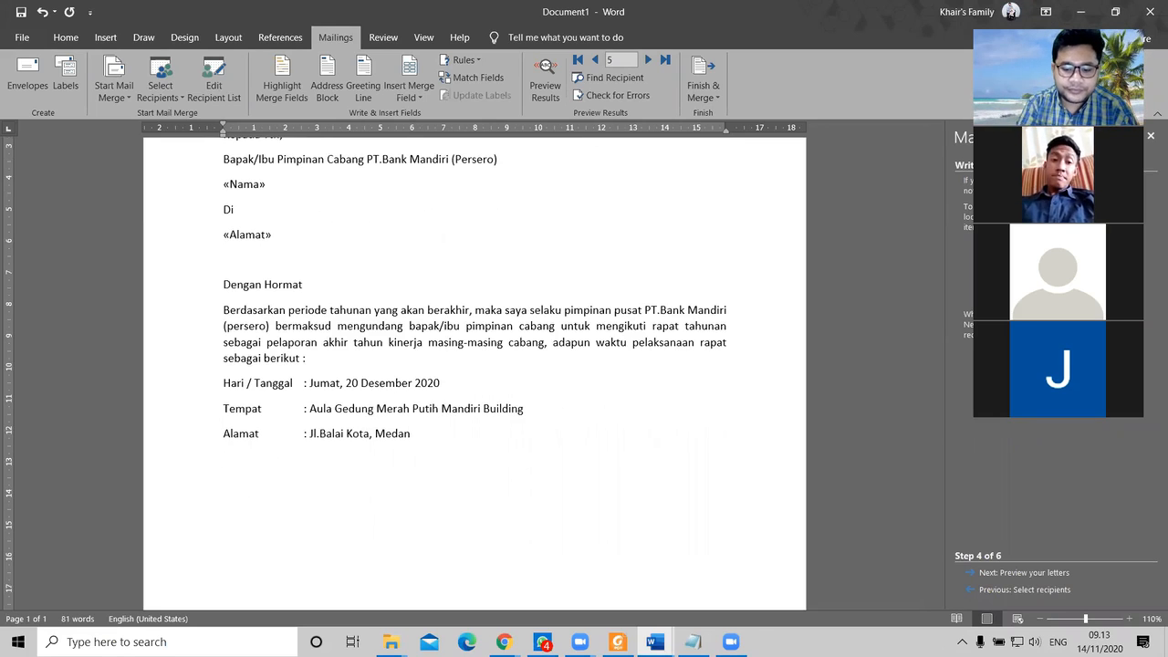
{"action": "type", "text": "Waktu\t"}
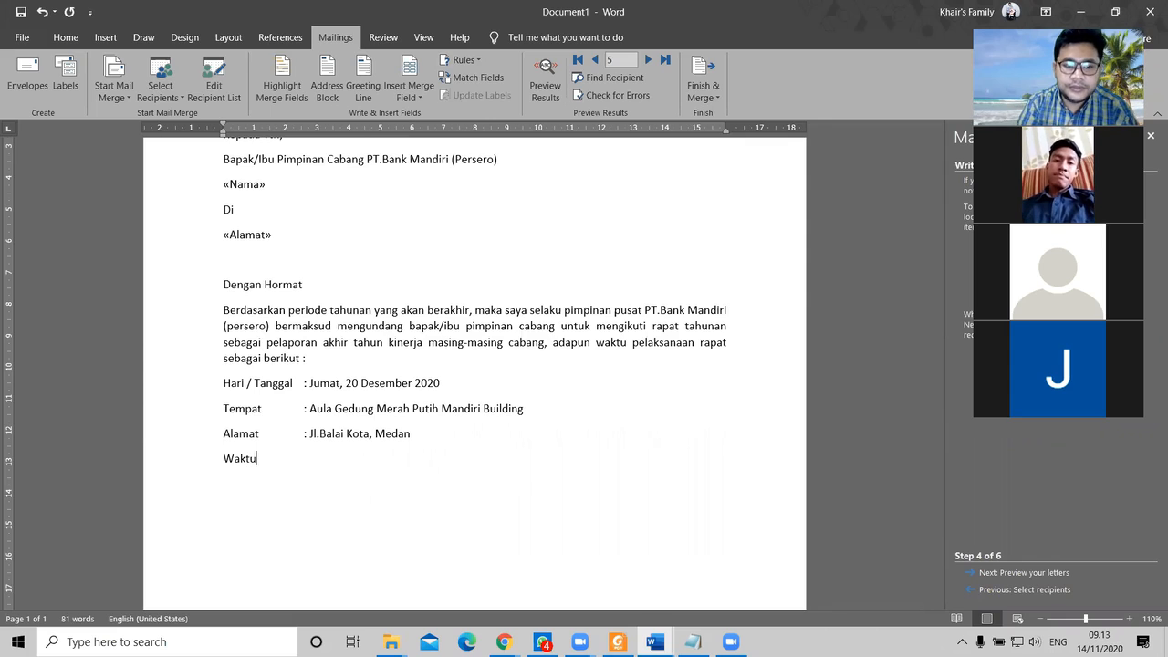
{"action": "type", "text": ": "}
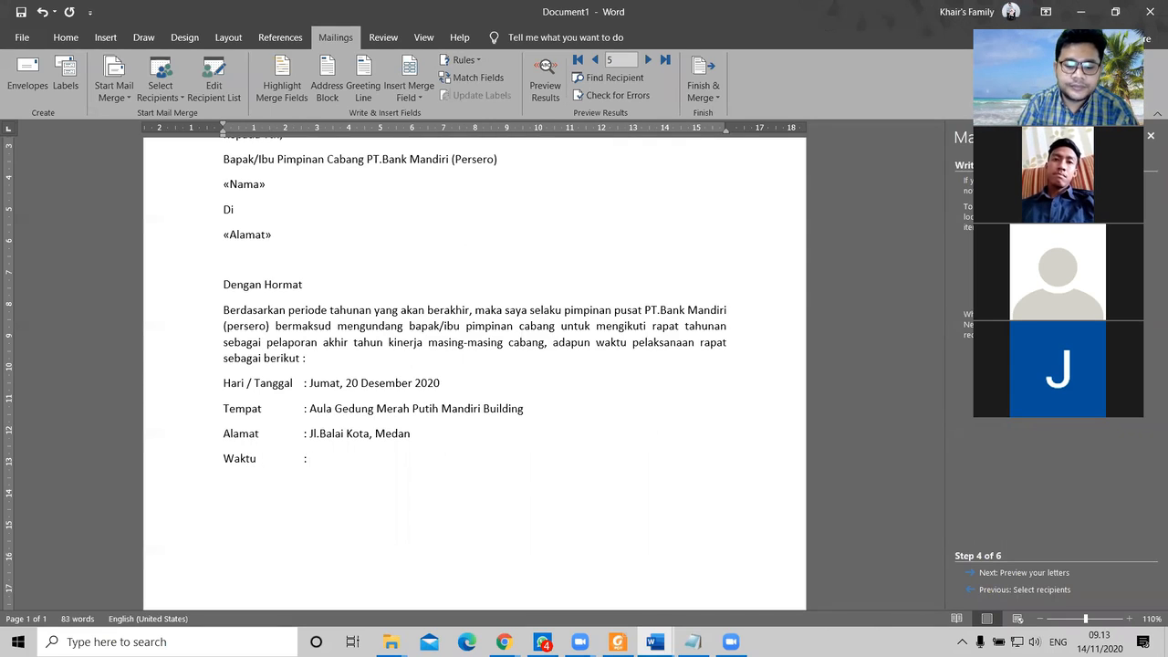
{"action": "type", "text": "7.30 s"}
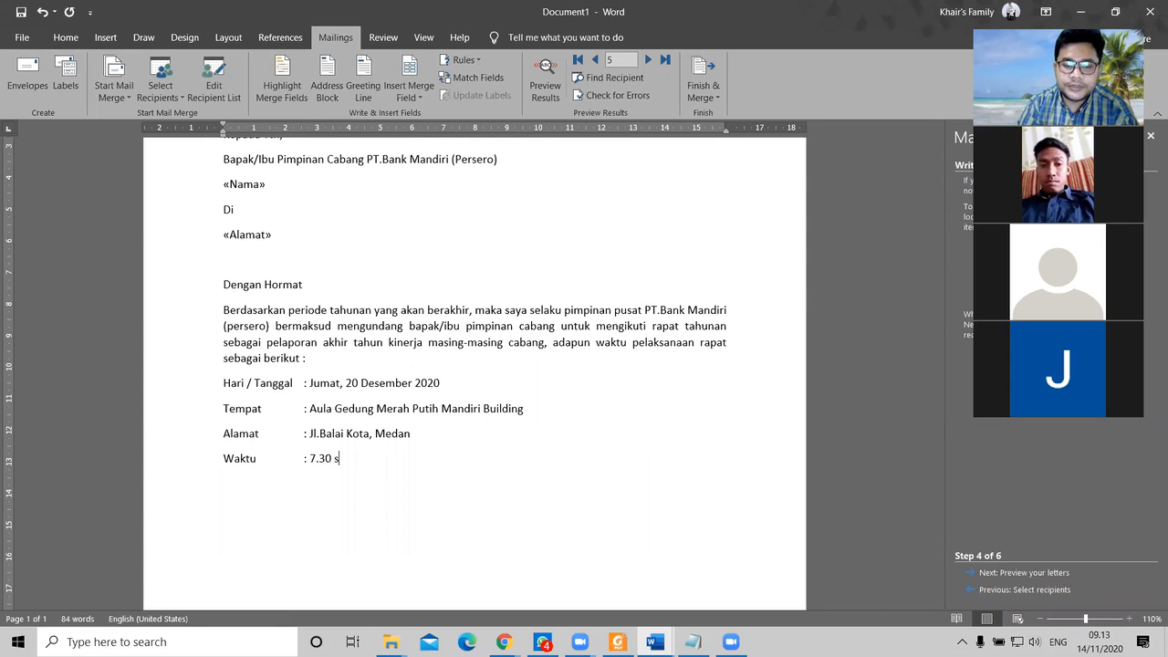
{"action": "type", "text": "/d Selesai"}
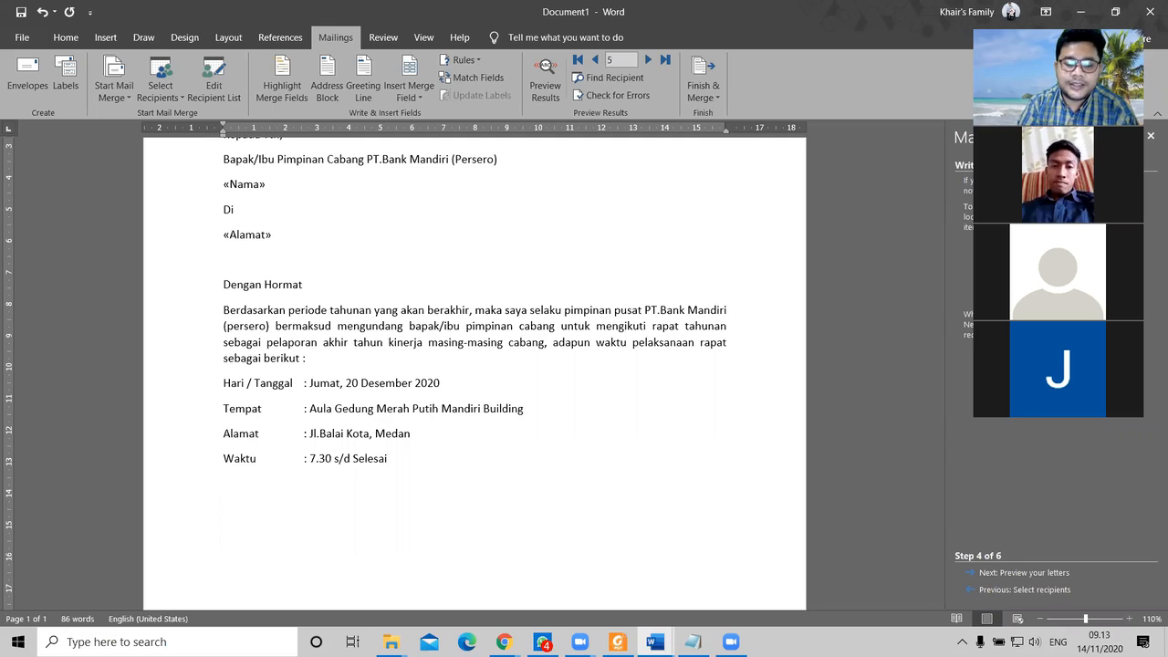
{"action": "key", "text": "Return"}
{"action": "type", "text": "Demikian surat ini diperbuat untuk diti"}
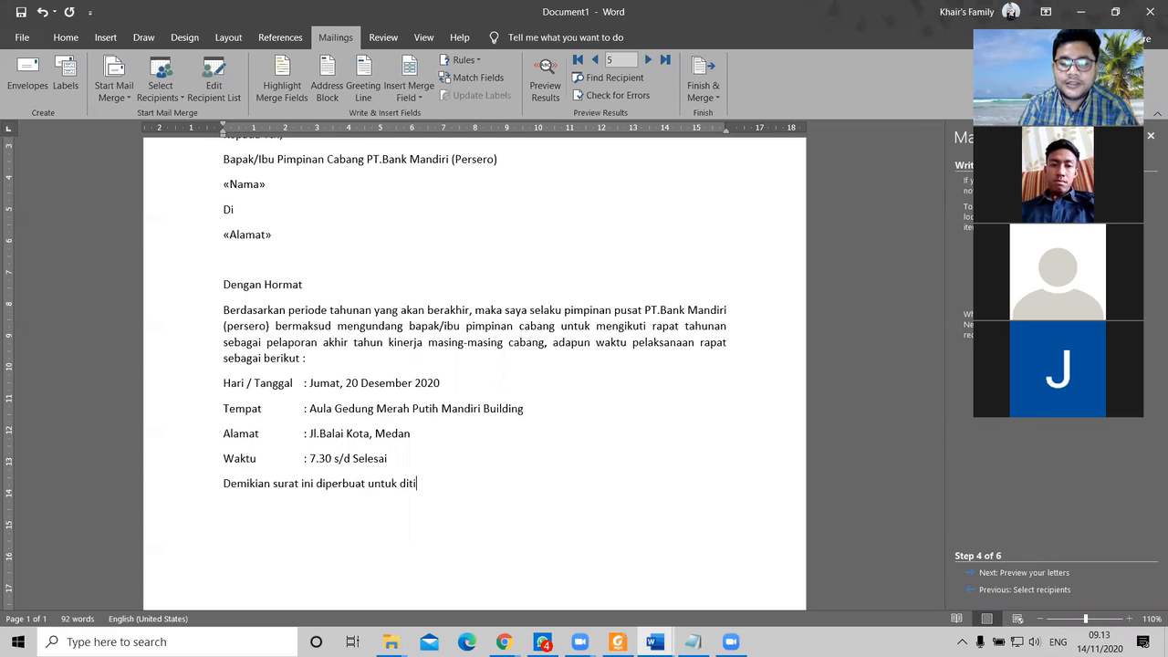
{"action": "type", "text": "ndak la"}
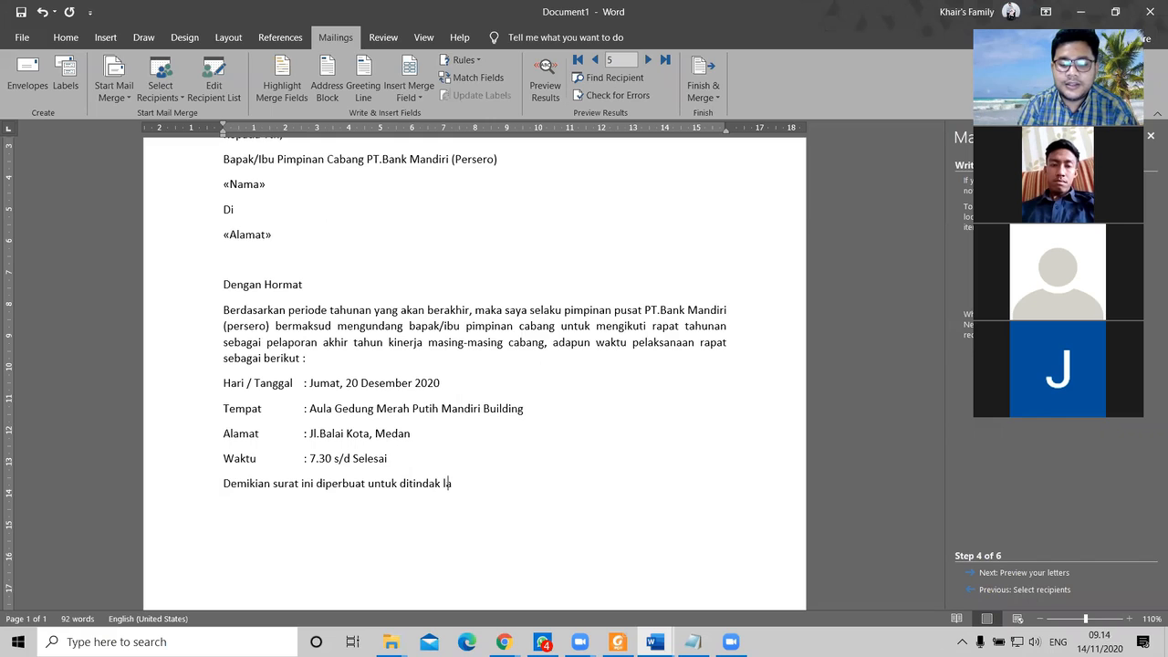
{"action": "type", "text": "njuti"}
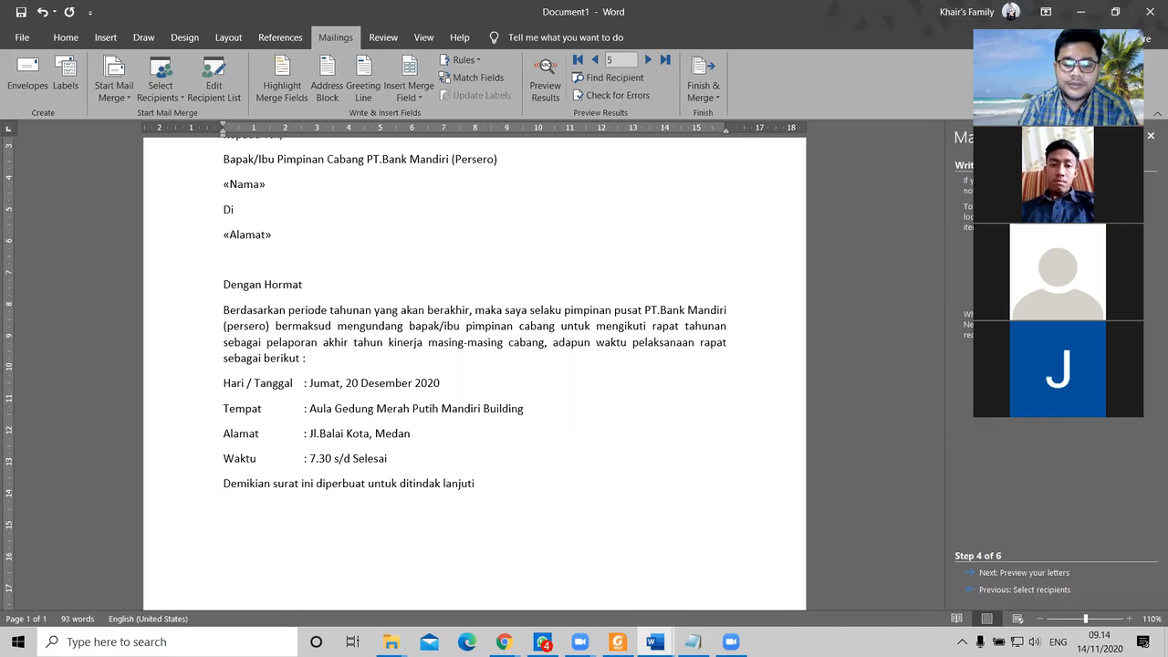
{"action": "key", "text": "Return"}
{"action": "type", "text": "terim"}
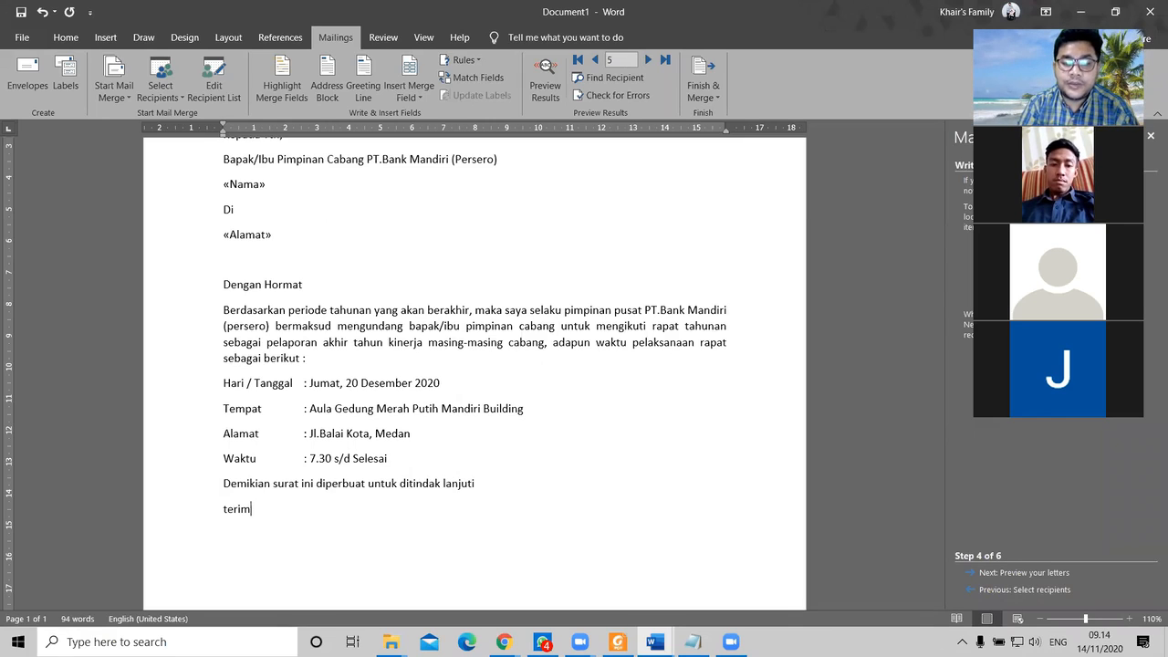
{"action": "type", "text": "akasih"}
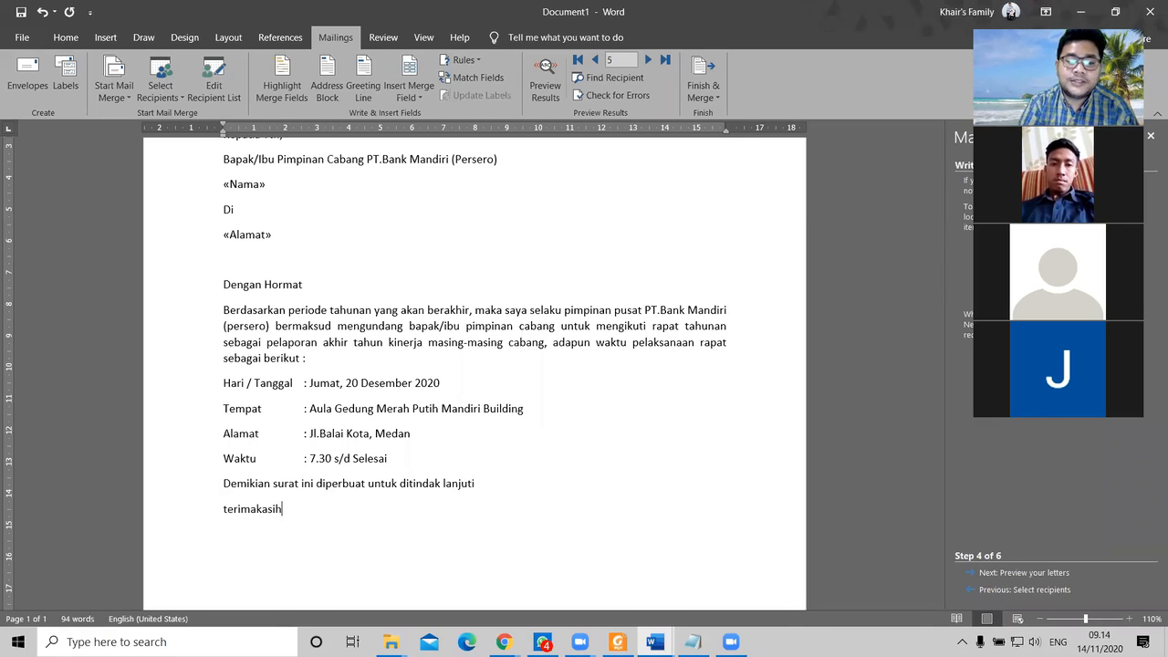
Step: Add the 'Sekretaris Direktur' signature line below Terimakasih, leaving blank space beneath
{"action": "key", "text": "Return"}
{"action": "type", "text": "Sa"}
{"action": "key", "text": "BackSpace"}
{"action": "key", "text": "BackSpace"}
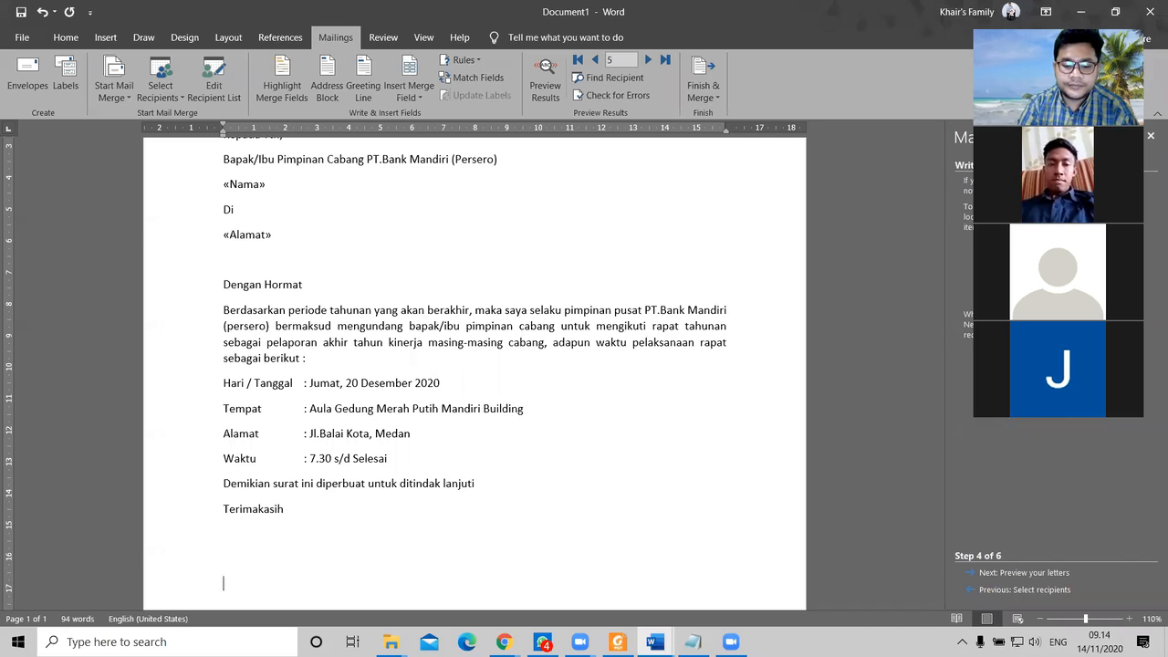
{"action": "scroll", "coordinate": [469, 459], "scroll_direction": "down", "scroll_amount": 3}
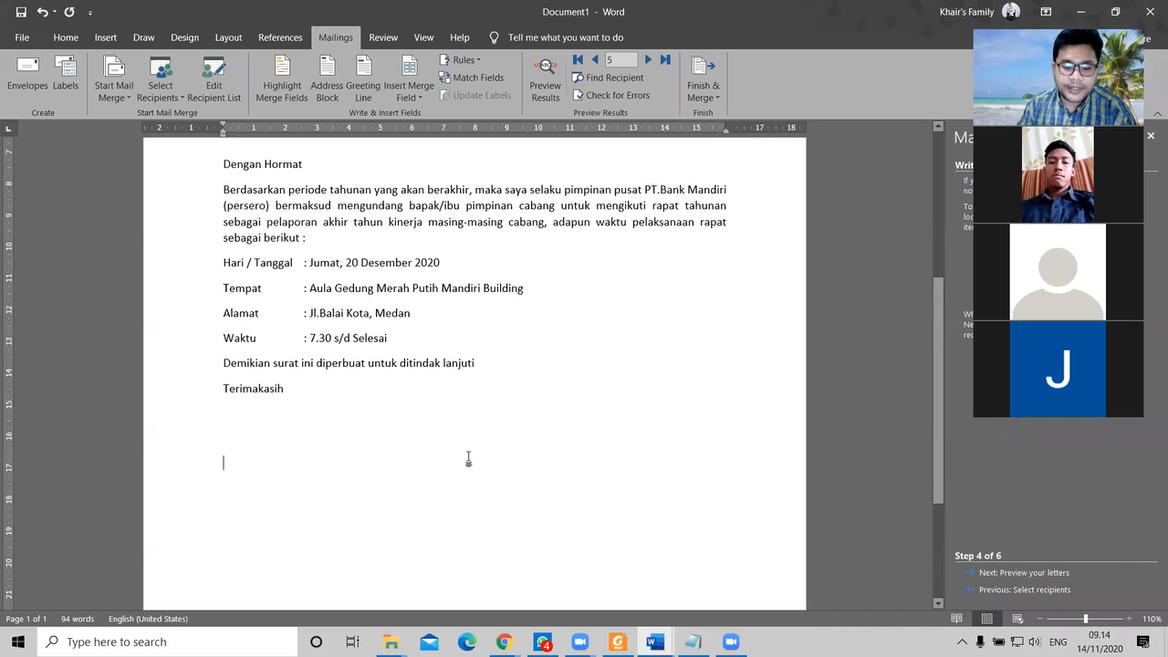
{"action": "type", "text": "Sekretari"}
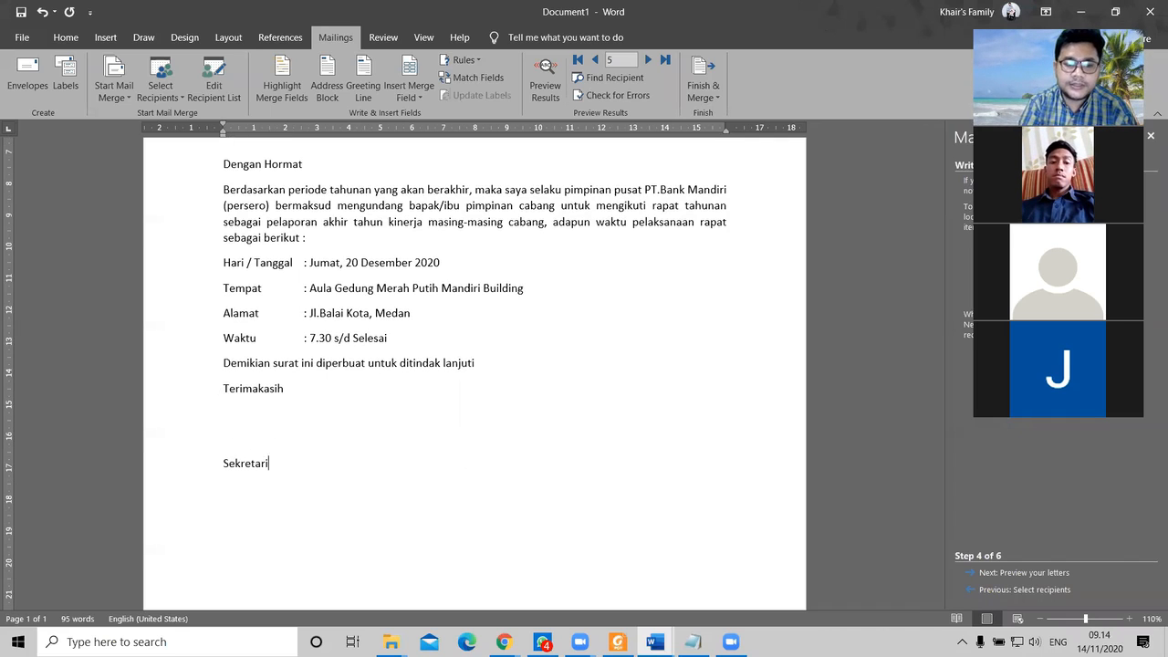
{"action": "type", "text": "s Direktur"}
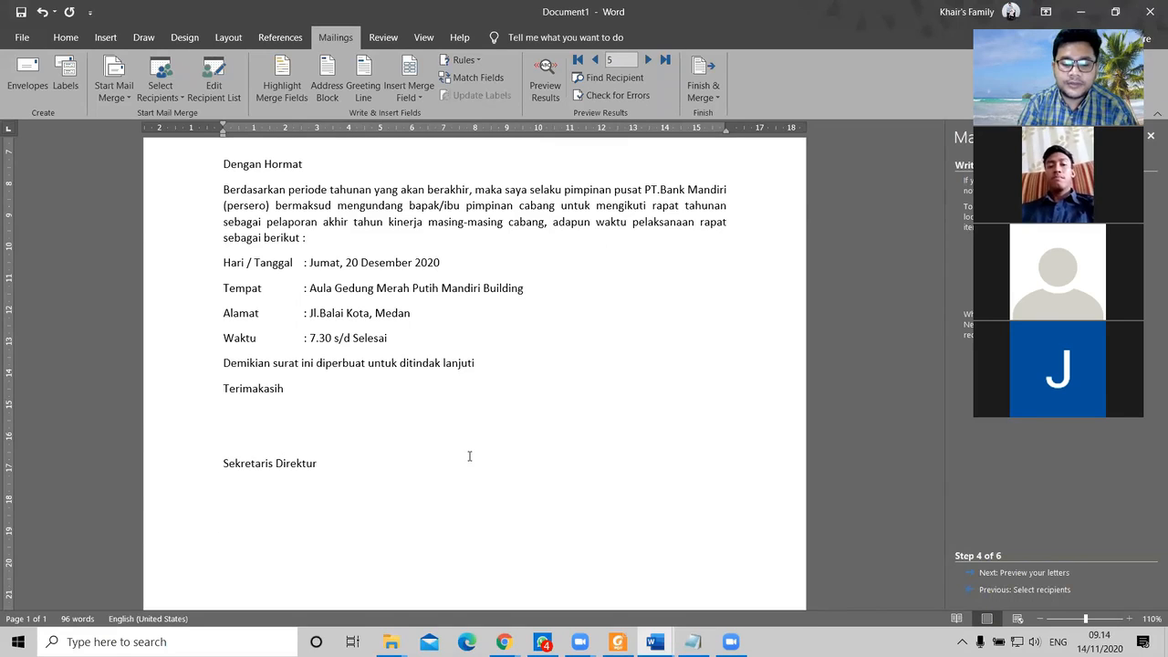
{"action": "key", "text": "Return"}
{"action": "key", "text": "Return"}
{"action": "key", "text": "Return"}
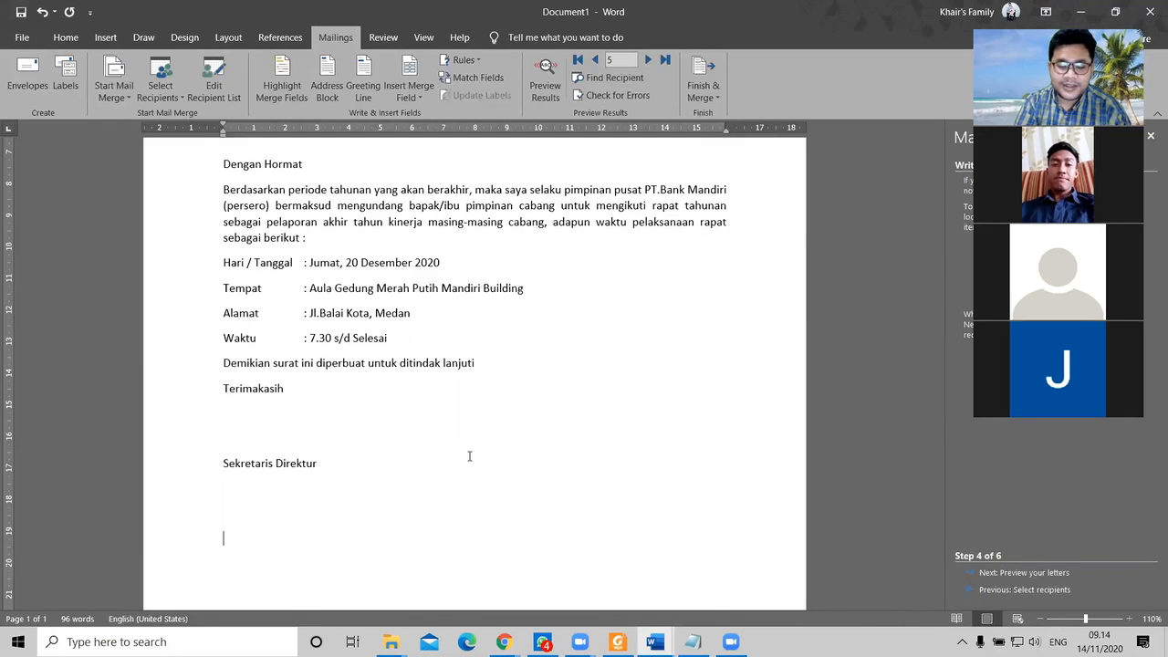
Step: Type the signatory's full name on the last line, correcting mistyped letters
{"action": "type", "text": "B"}
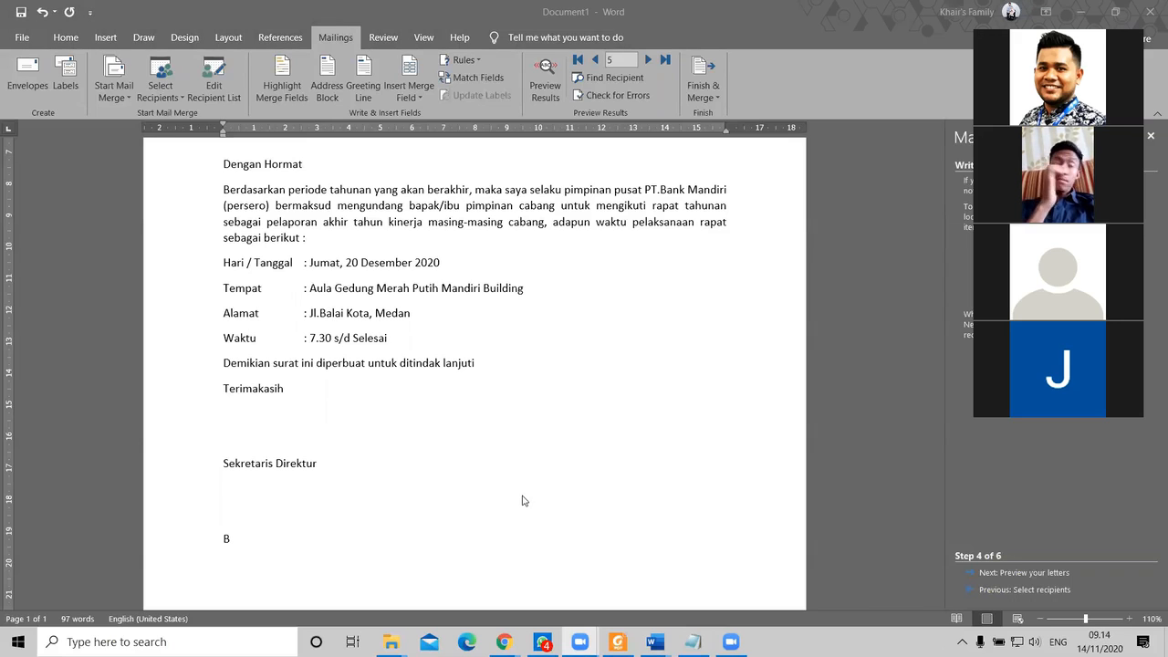
{"action": "left_click", "coordinate": [243, 544]}
{"action": "key", "text": "BackSpace"}
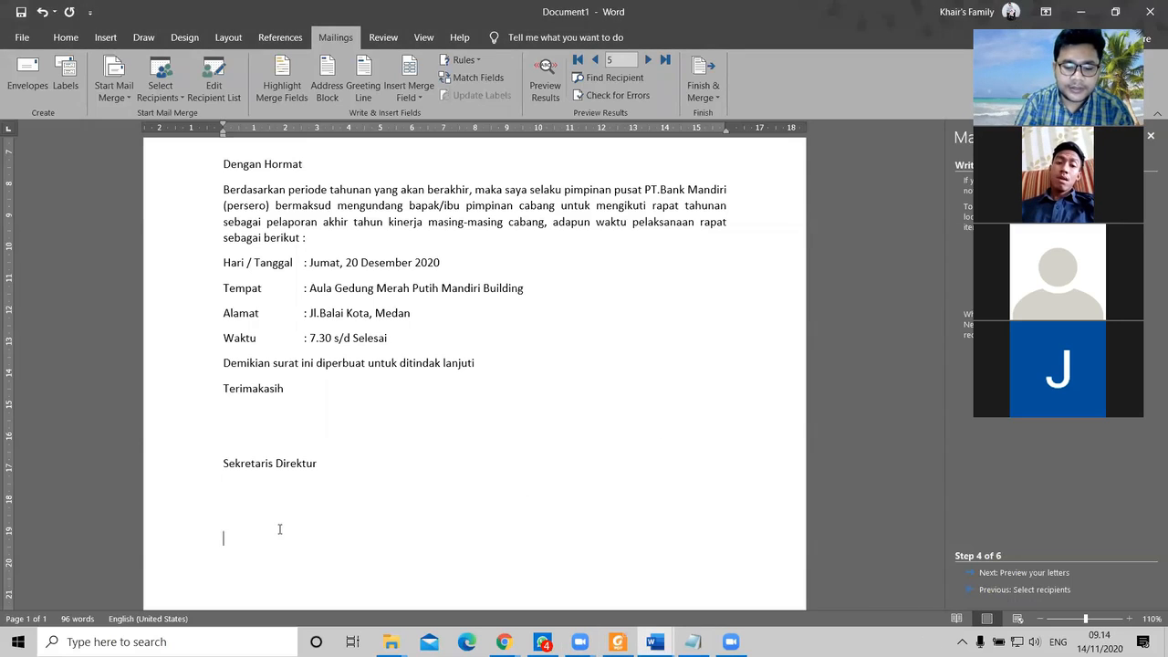
{"action": "type", "text": "Rahmaw"}
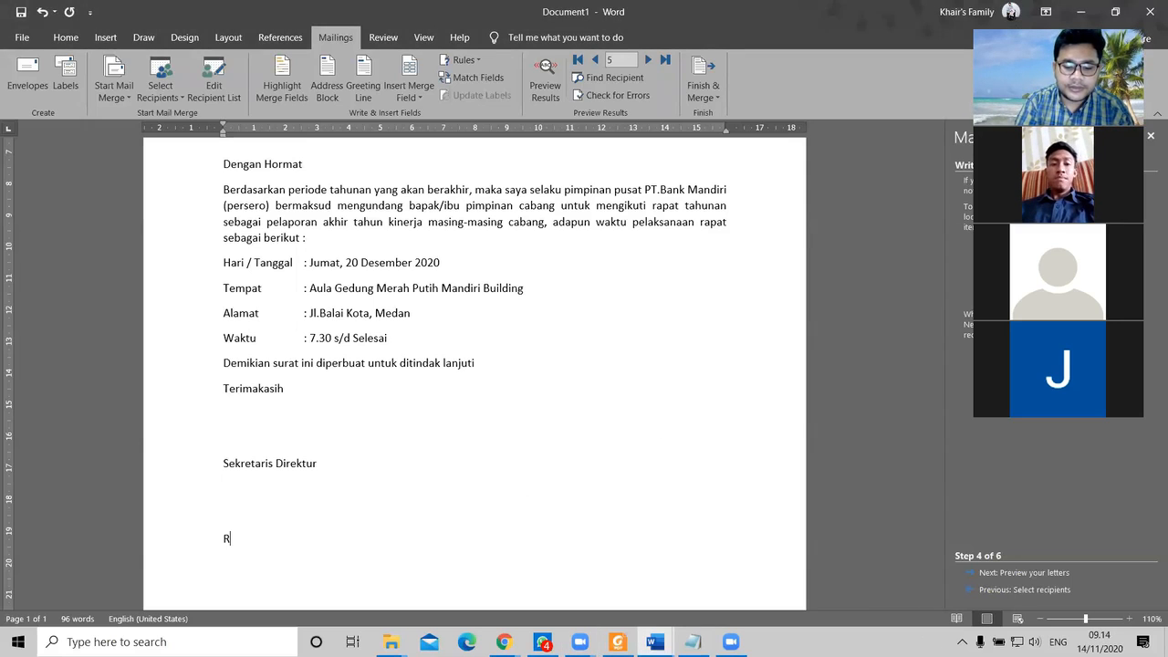
{"action": "key", "text": "BackSpace"}
{"action": "key", "text": "BackSpace"}
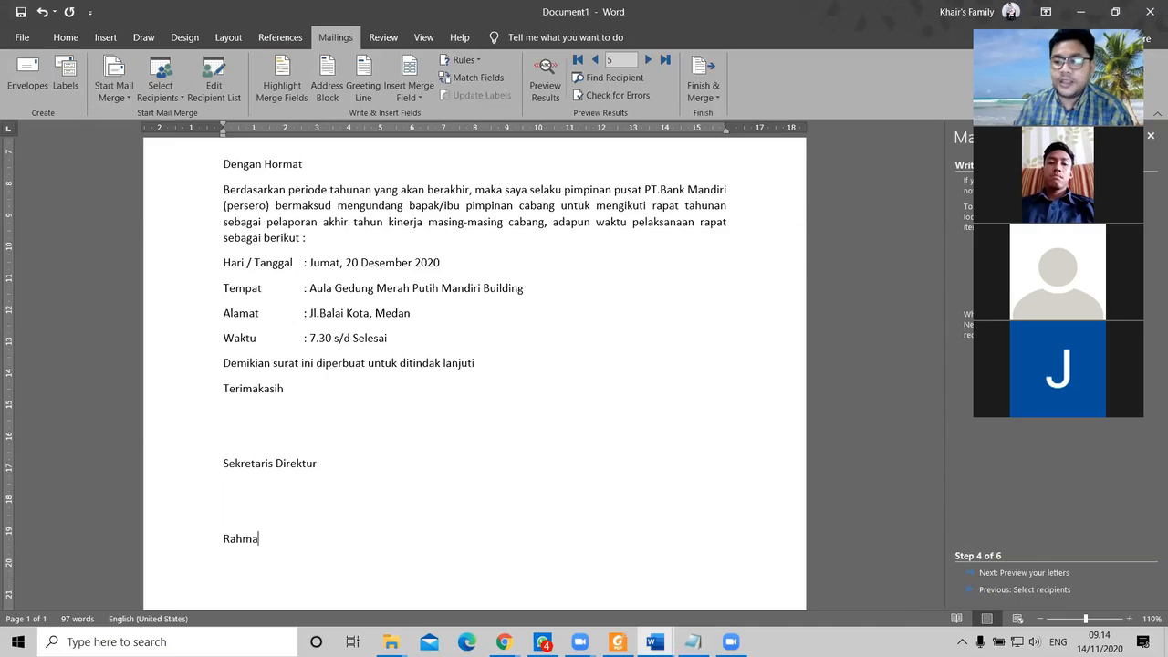
{"action": "left_click", "coordinate": [166, 538]}
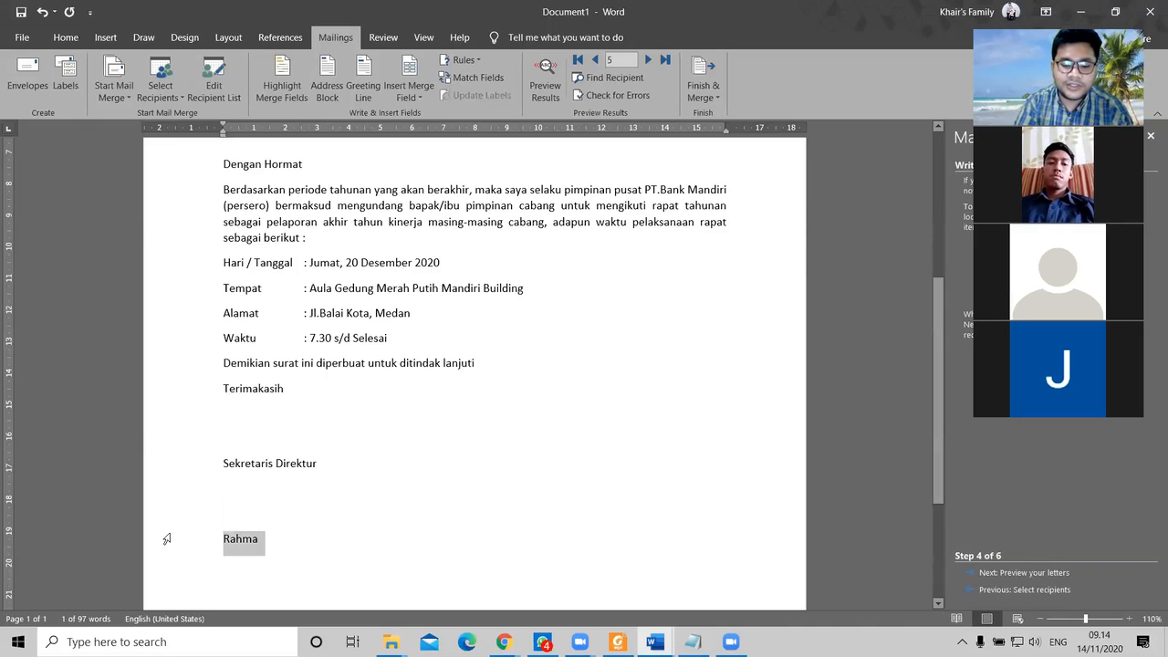
{"action": "scroll", "coordinate": [565, 402], "scroll_direction": "up", "scroll_amount": 5}
{"action": "scroll", "coordinate": [583, 398], "scroll_direction": "down", "scroll_amount": 2}
{"action": "scroll", "coordinate": [532, 331], "scroll_direction": "up", "scroll_amount": 1}
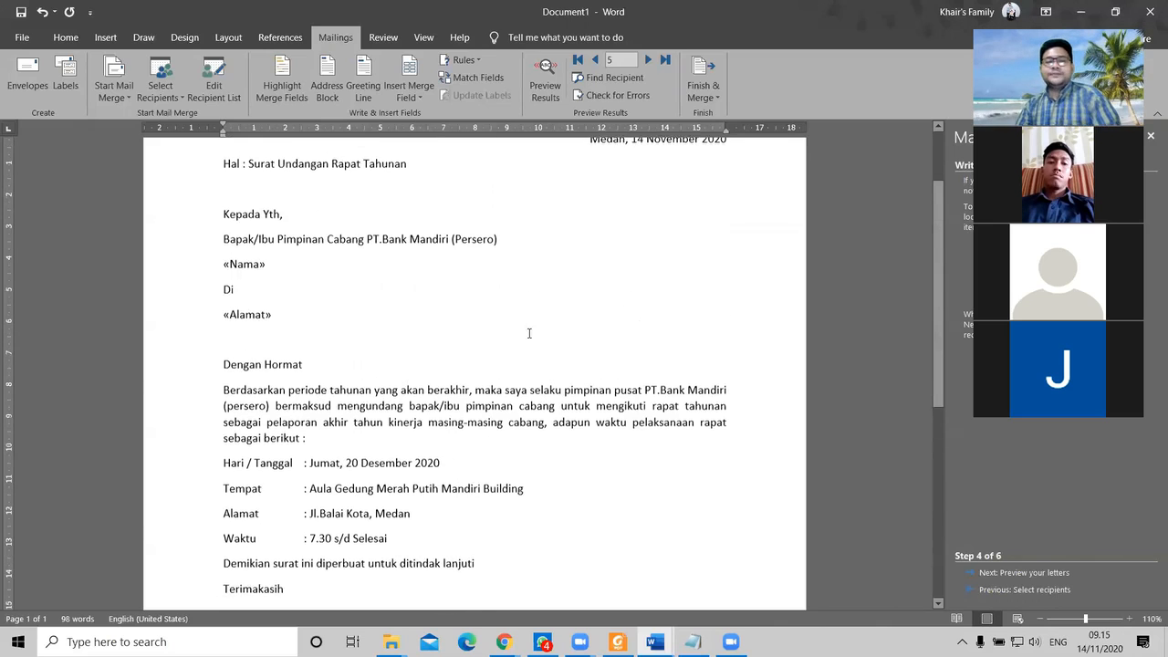
Step: Insert the «Jabatan» merge field on a new line after «Nama»
{"action": "left_click", "coordinate": [413, 97]}
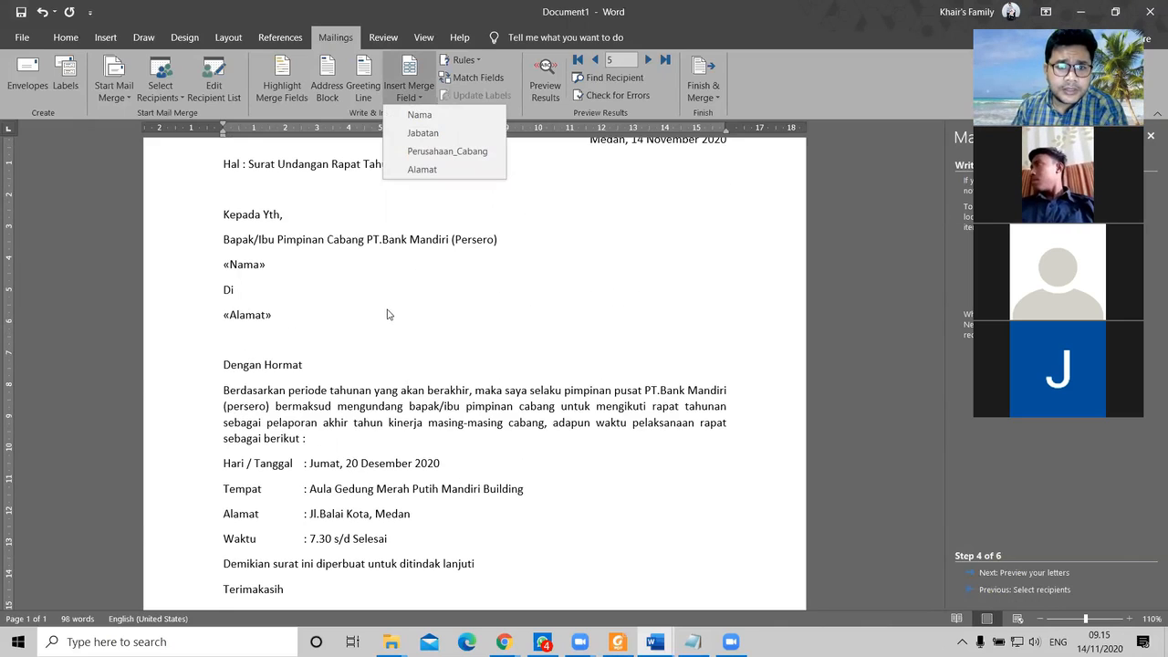
{"action": "left_click", "coordinate": [290, 263]}
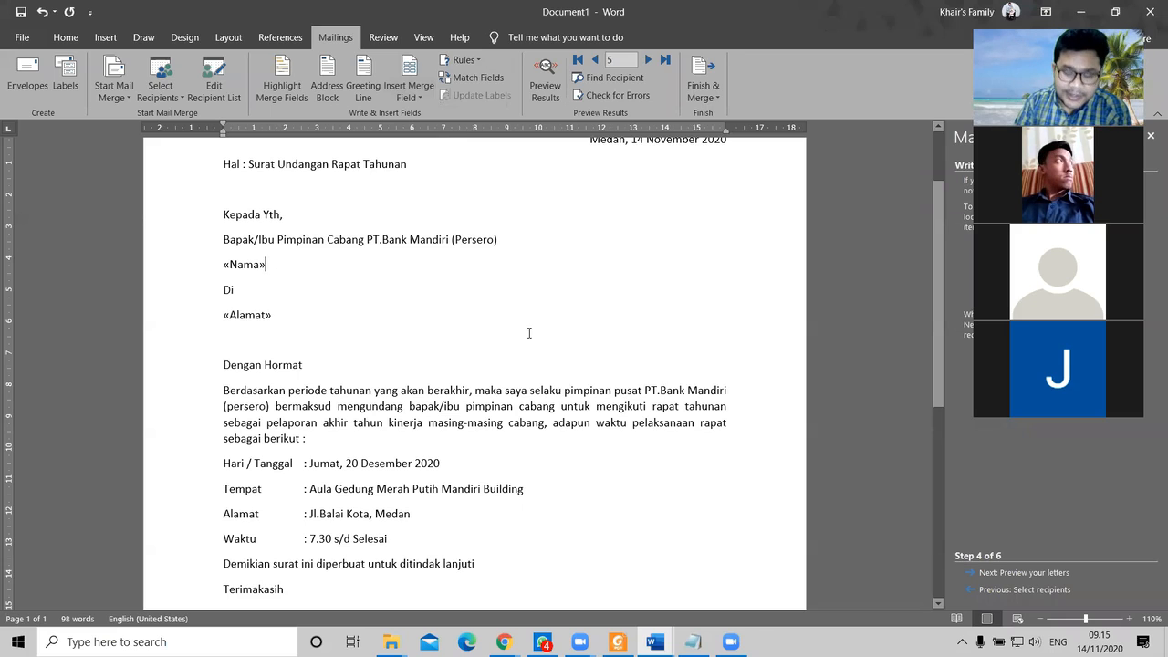
{"action": "left_click", "coordinate": [430, 99]}
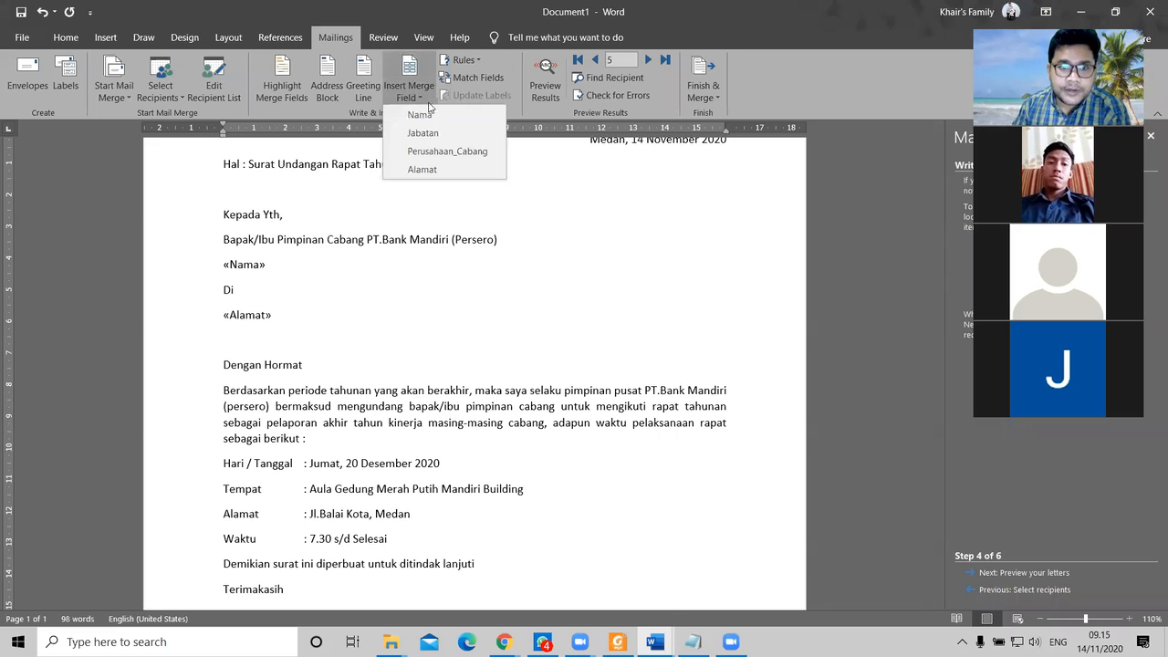
{"action": "left_click", "coordinate": [384, 267]}
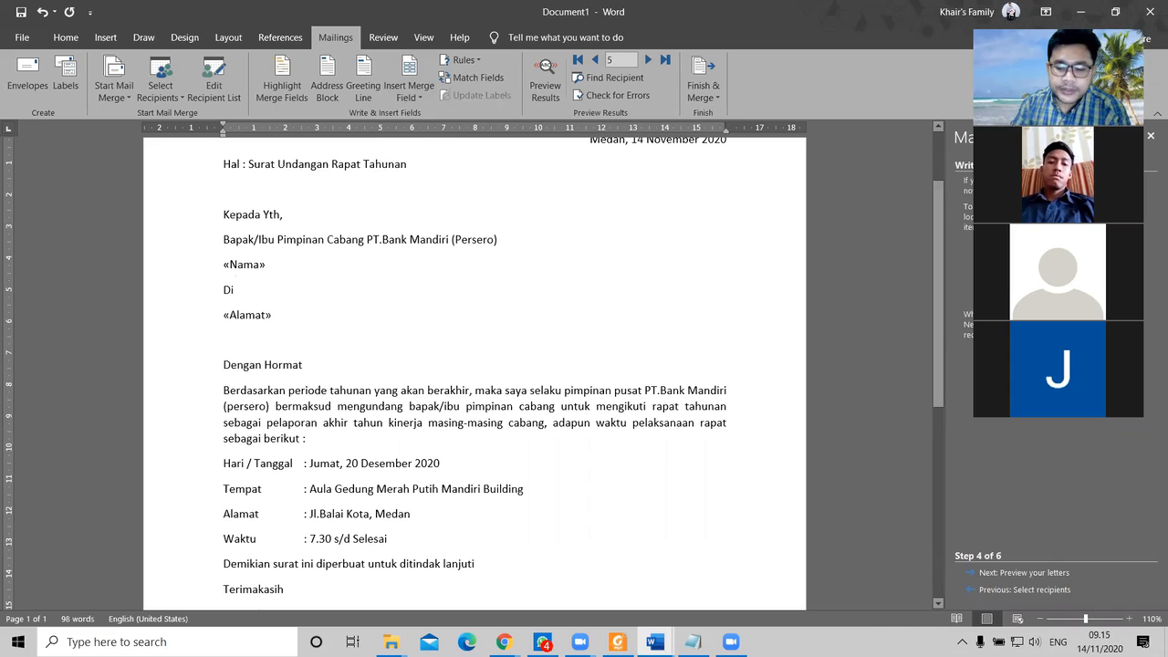
{"action": "key", "text": "Return"}
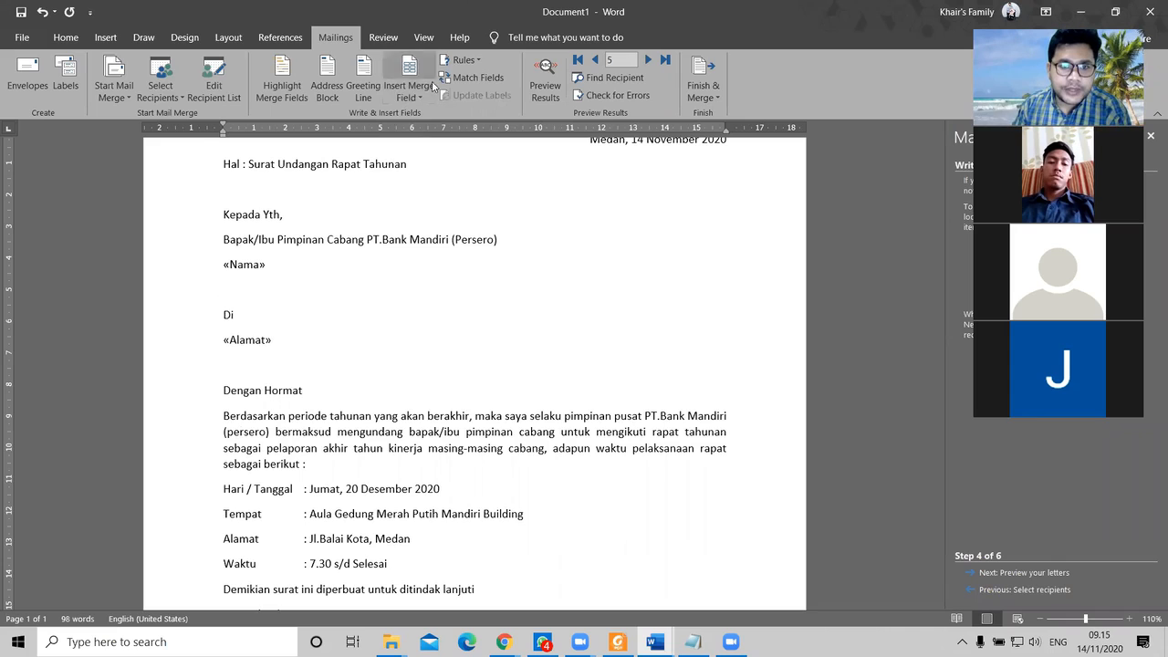
{"action": "left_click", "coordinate": [409, 91]}
{"action": "left_click", "coordinate": [422, 134]}
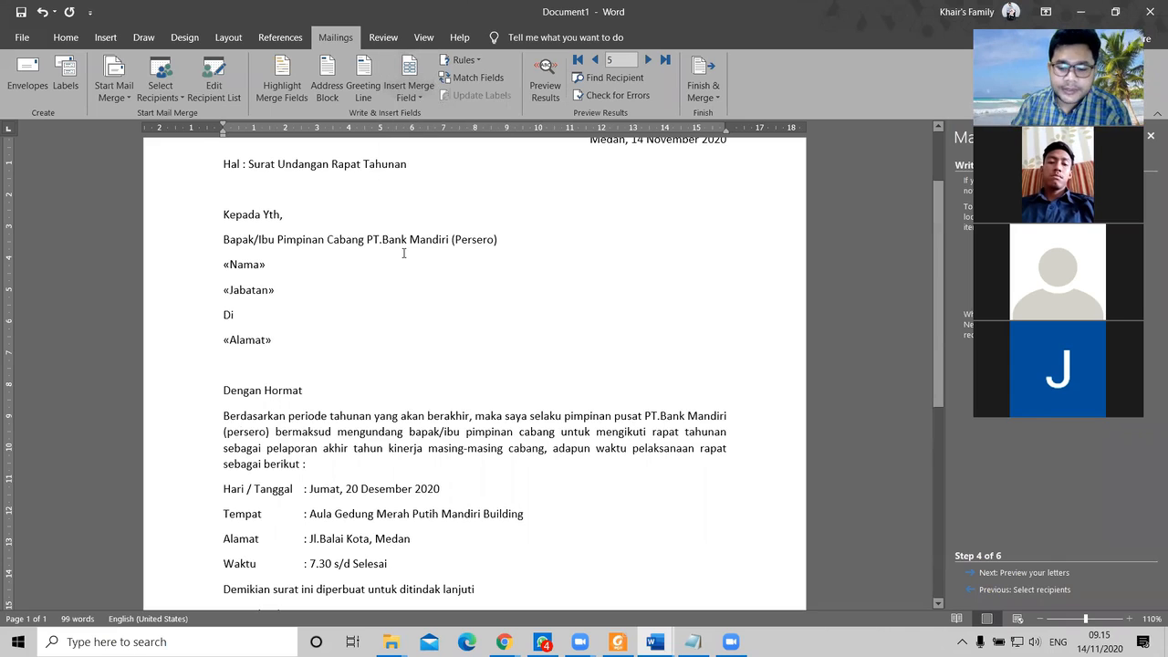
Step: Insert the «Perusahaan_Cabang» merge field on a new line below «Jabatan»
{"action": "key", "text": "Return"}
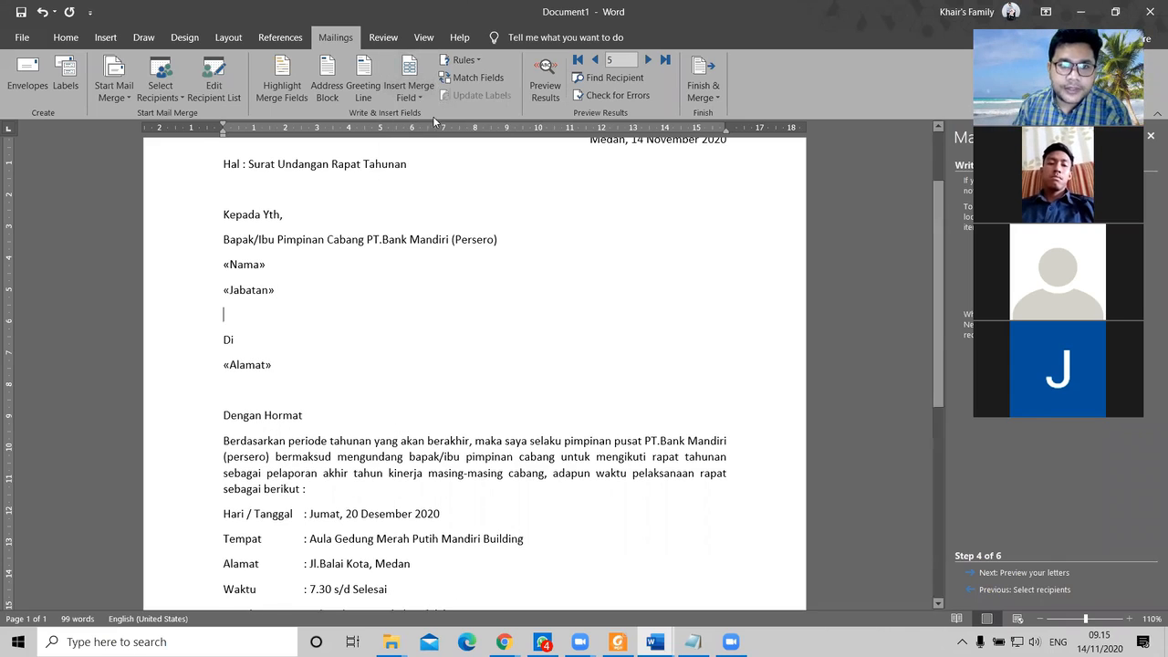
{"action": "left_click", "coordinate": [409, 91]}
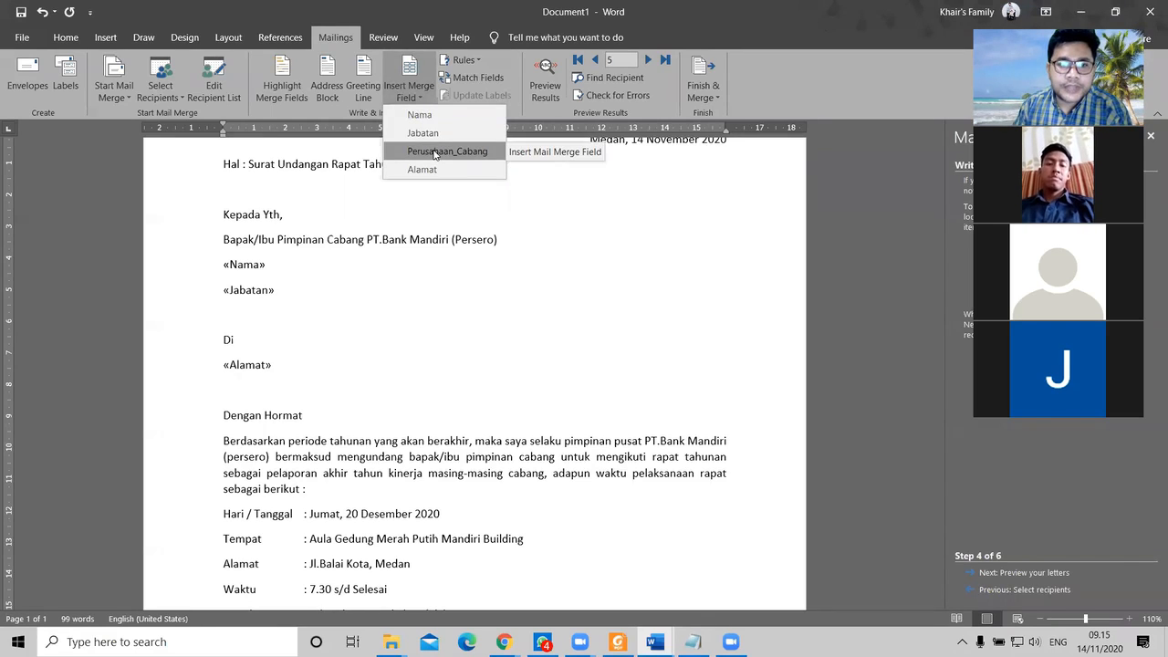
{"action": "left_click", "coordinate": [434, 153]}
{"action": "scroll", "coordinate": [446, 356], "scroll_direction": "down", "scroll_amount": 2}
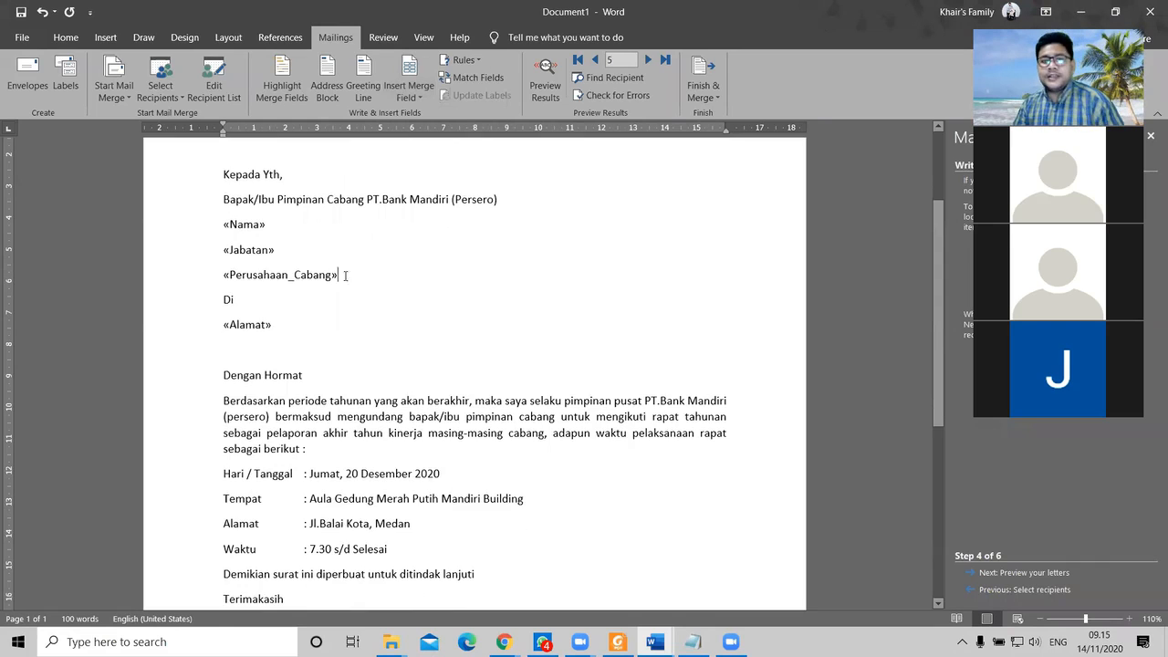
{"action": "scroll", "coordinate": [470, 360], "scroll_direction": "down", "scroll_amount": 5}
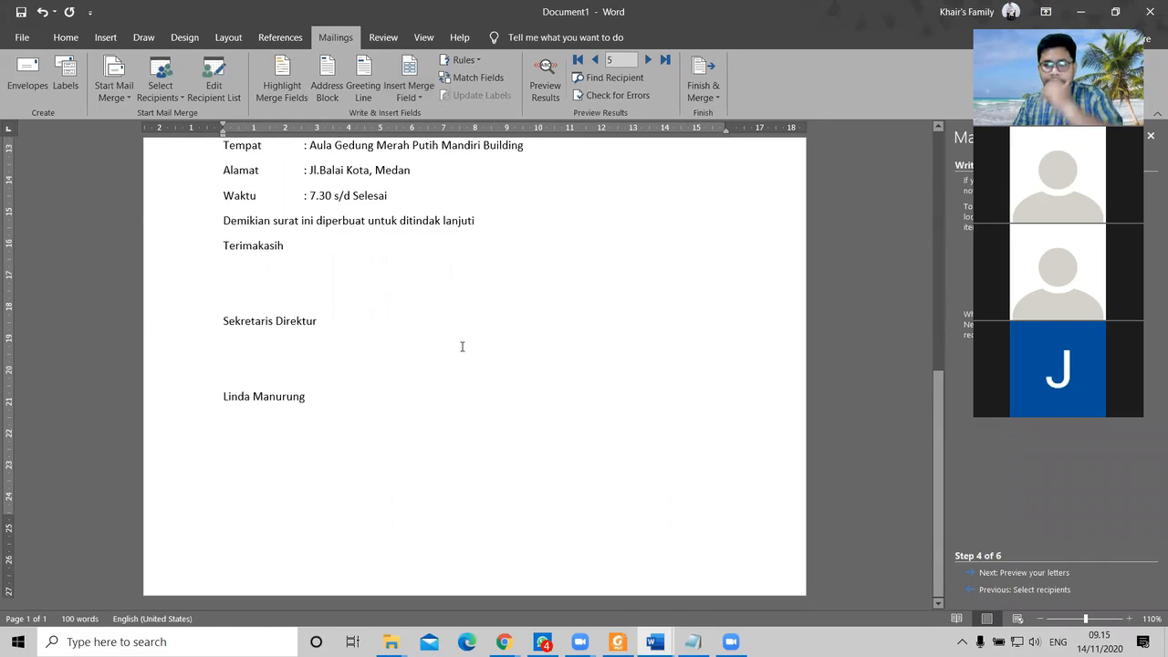
{"action": "scroll", "coordinate": [479, 359], "scroll_direction": "up", "scroll_amount": 4}
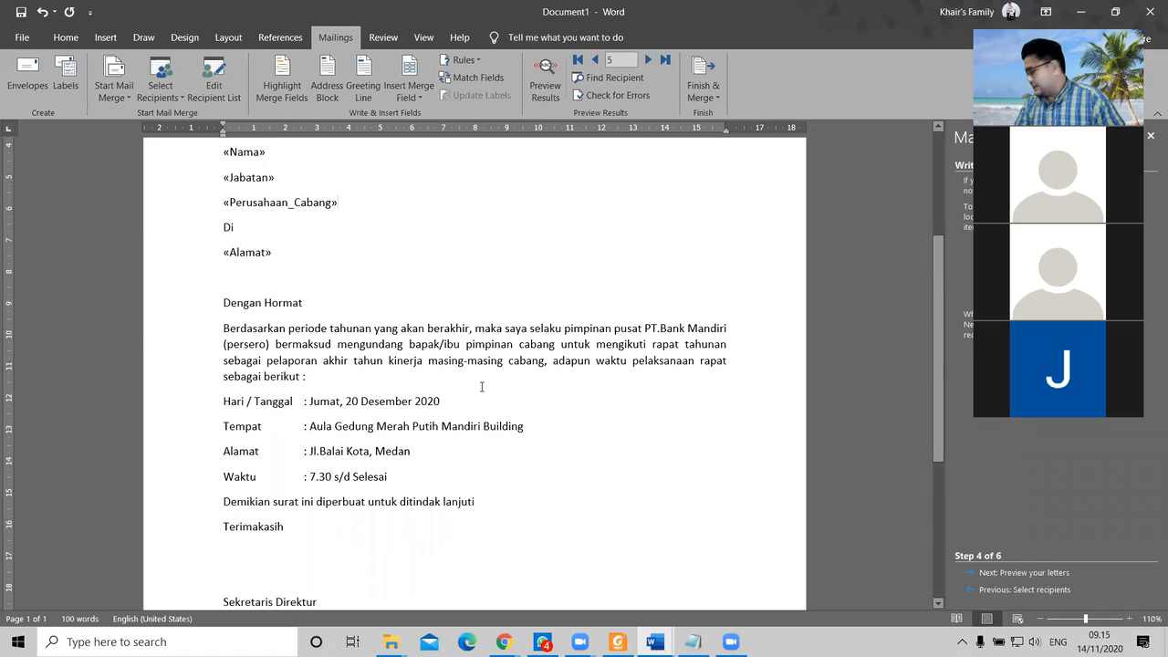
{"action": "scroll", "coordinate": [483, 392], "scroll_direction": "up", "scroll_amount": 4}
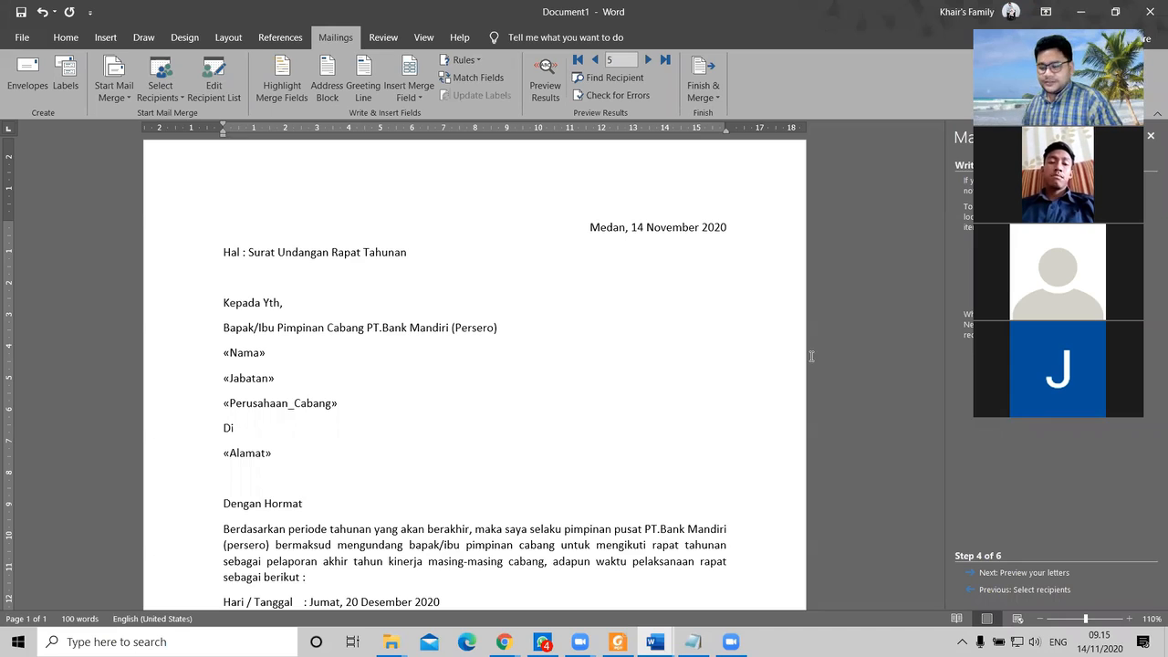
{"action": "scroll", "coordinate": [710, 405], "scroll_direction": "down", "scroll_amount": 3}
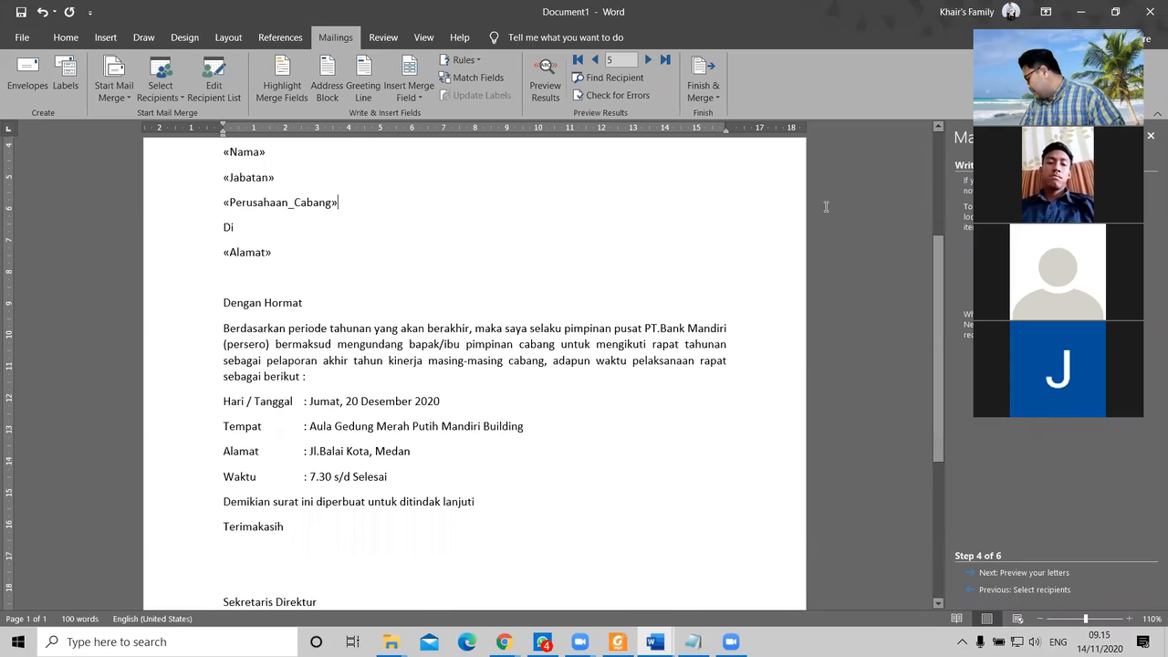
{"action": "scroll", "coordinate": [508, 329], "scroll_direction": "up", "scroll_amount": 3}
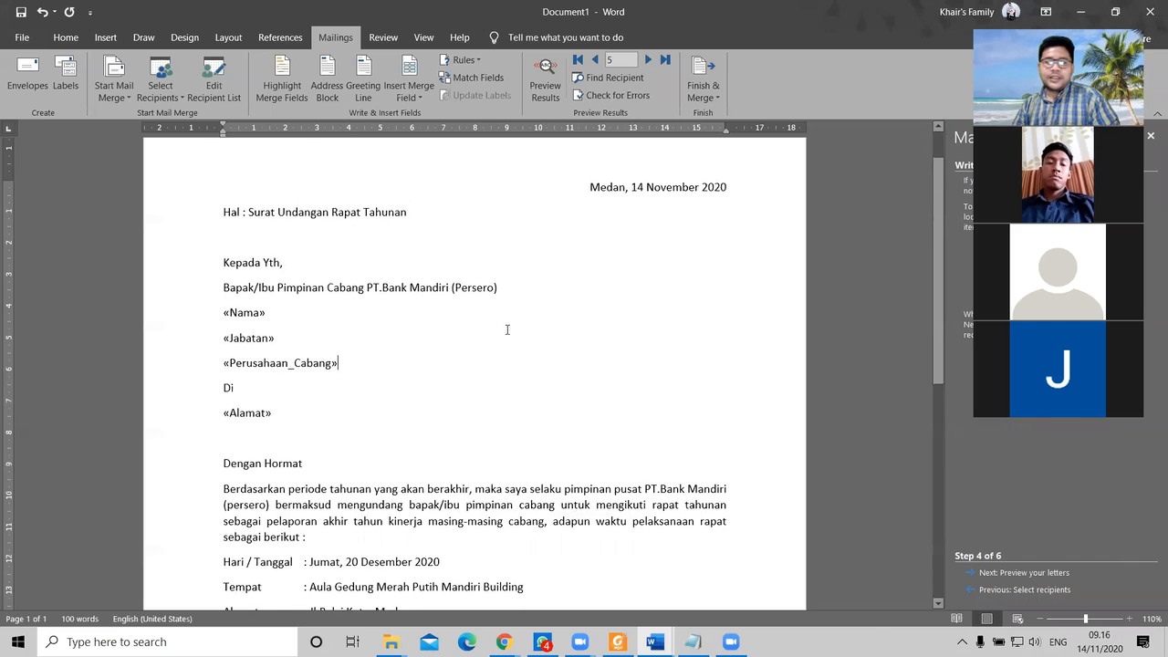
{"action": "scroll", "coordinate": [523, 338], "scroll_direction": "down", "scroll_amount": 4}
{"action": "scroll", "coordinate": [525, 336], "scroll_direction": "up", "scroll_amount": 5}
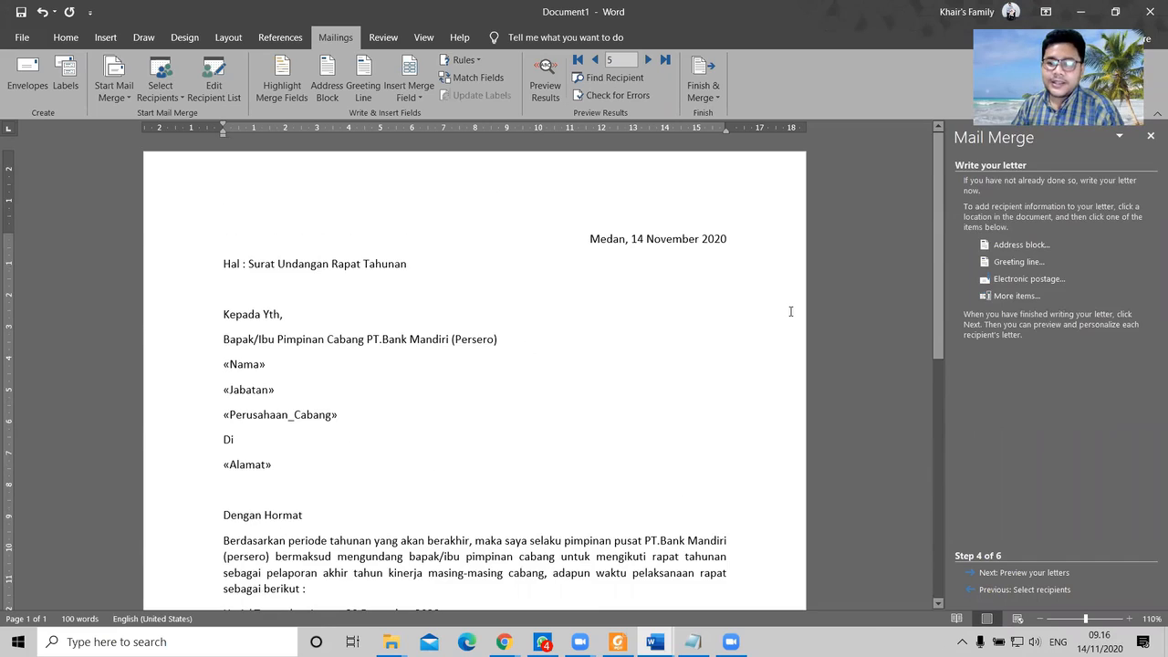
{"action": "scroll", "coordinate": [584, 410], "scroll_direction": "down", "scroll_amount": 6}
{"action": "scroll", "coordinate": [602, 402], "scroll_direction": "up", "scroll_amount": 3}
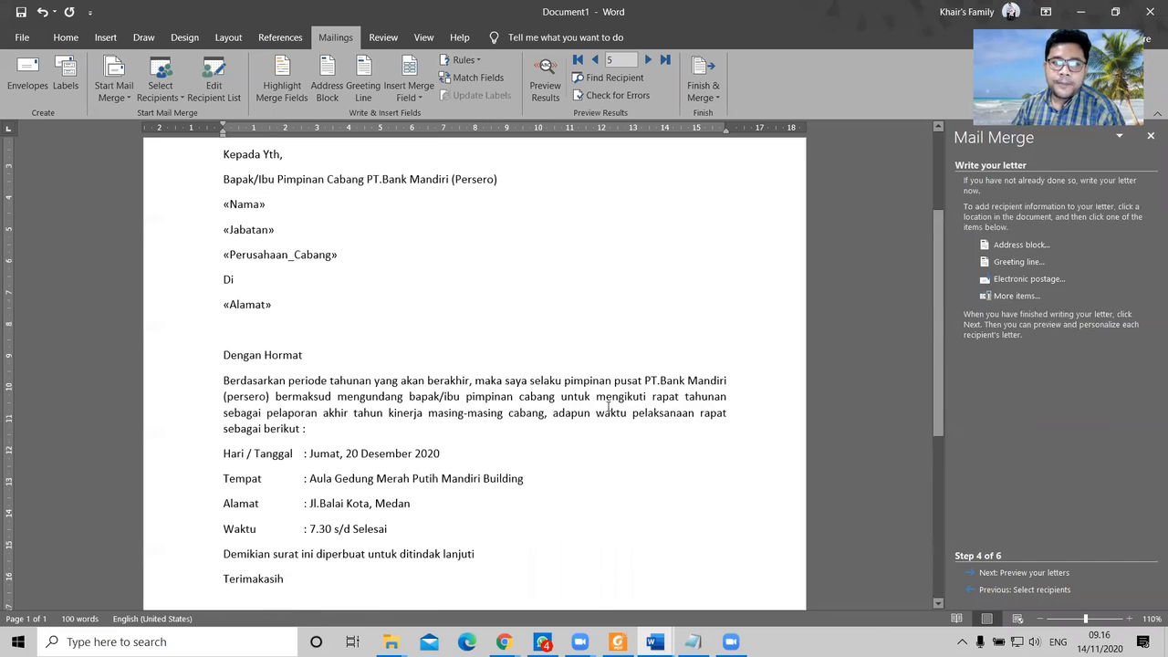
{"action": "scroll", "coordinate": [511, 420], "scroll_direction": "down", "scroll_amount": 2}
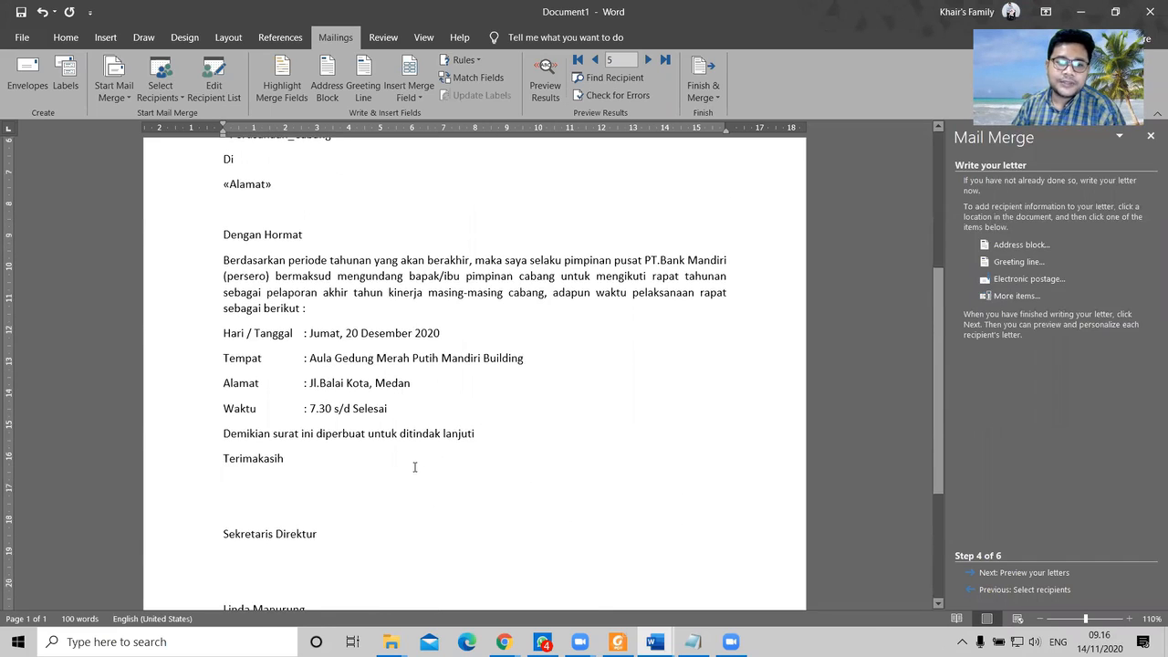
{"action": "scroll", "coordinate": [447, 466], "scroll_direction": "down", "scroll_amount": 1}
{"action": "scroll", "coordinate": [383, 410], "scroll_direction": "up", "scroll_amount": 8}
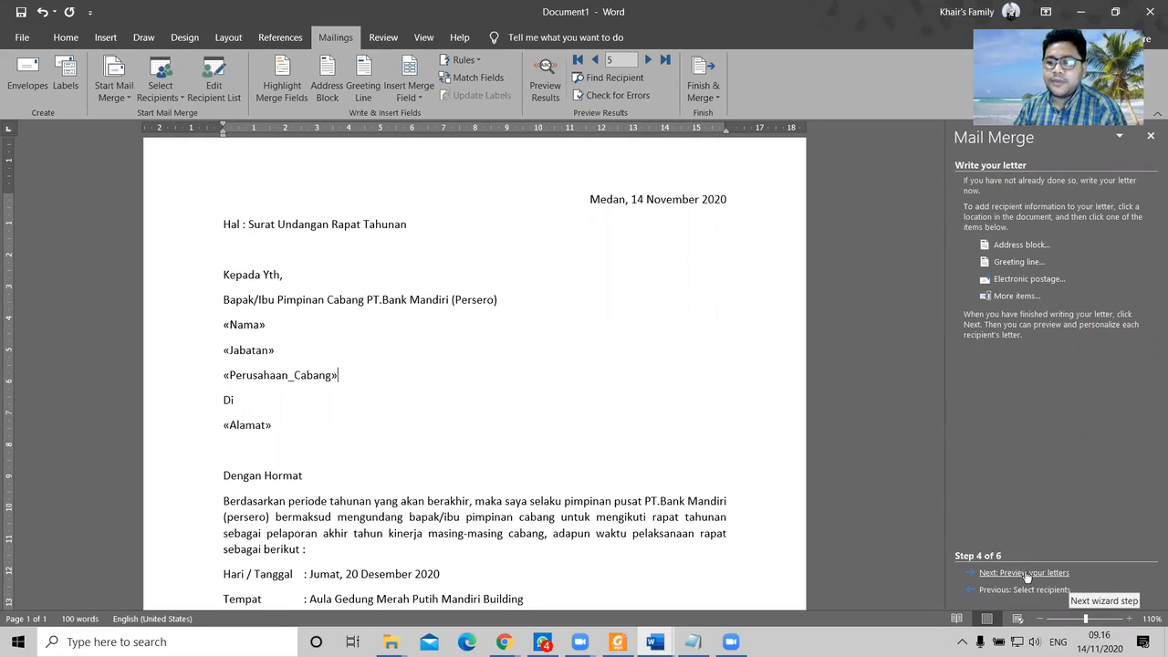
Step: Turn on Preview Results to show record 5's data in place of the merge fields
{"action": "left_click", "coordinate": [546, 77]}
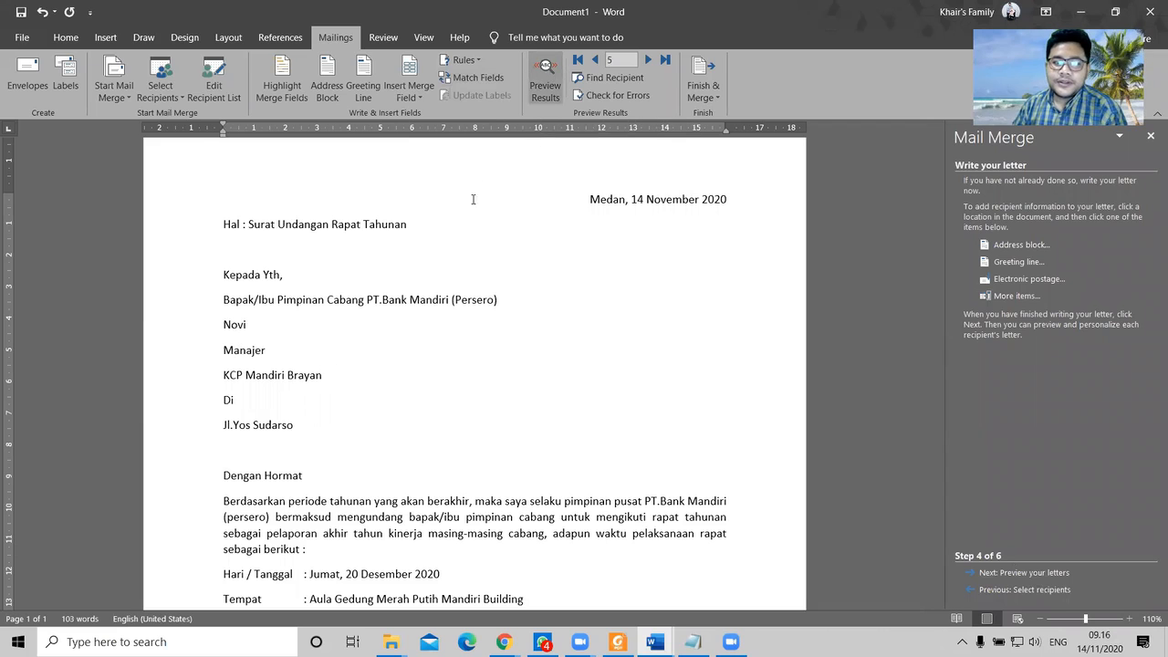
{"action": "scroll", "coordinate": [398, 321], "scroll_direction": "down", "scroll_amount": 2}
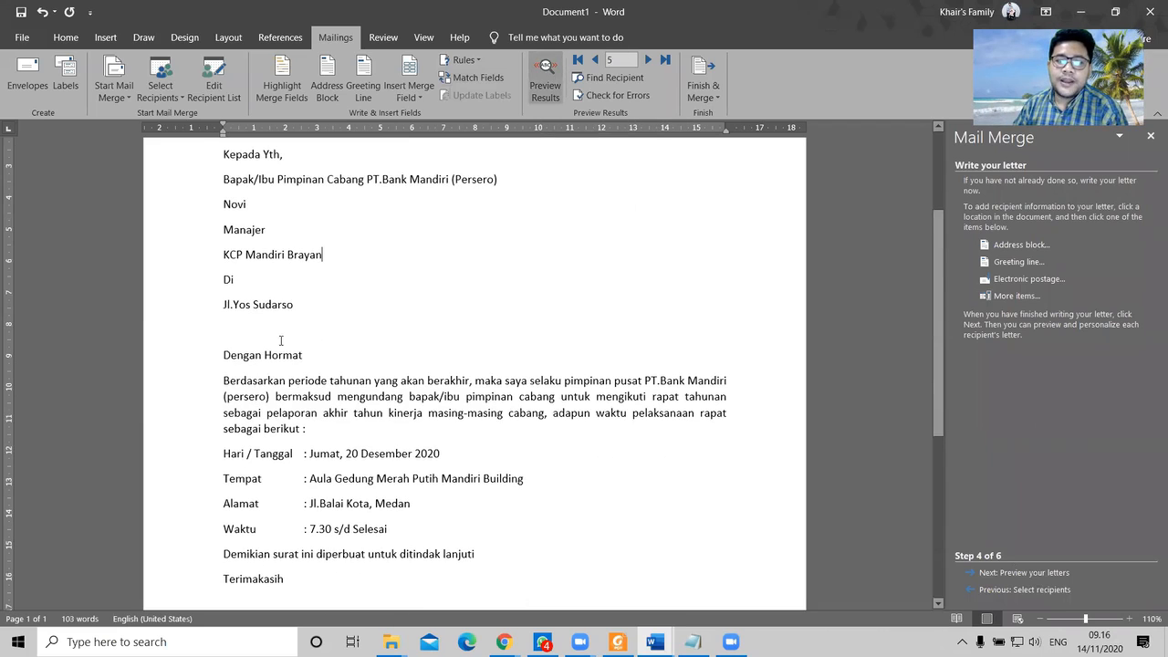
{"action": "scroll", "coordinate": [282, 339], "scroll_direction": "down", "scroll_amount": 3}
{"action": "scroll", "coordinate": [330, 416], "scroll_direction": "up", "scroll_amount": 1}
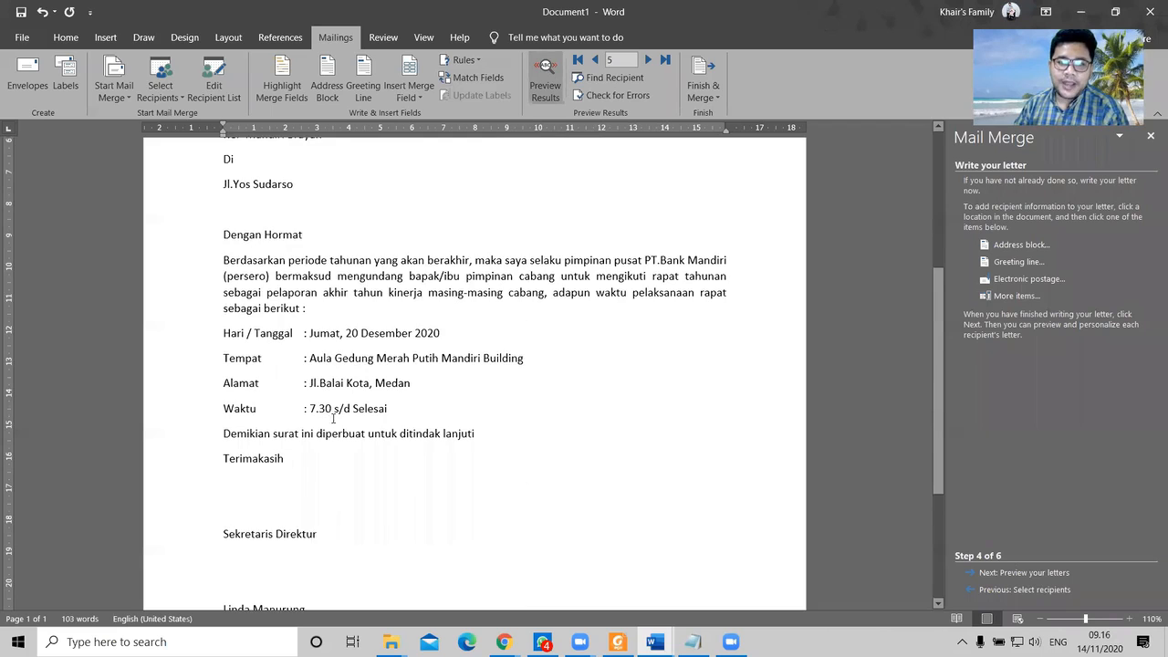
{"action": "scroll", "coordinate": [333, 417], "scroll_direction": "up", "scroll_amount": 5}
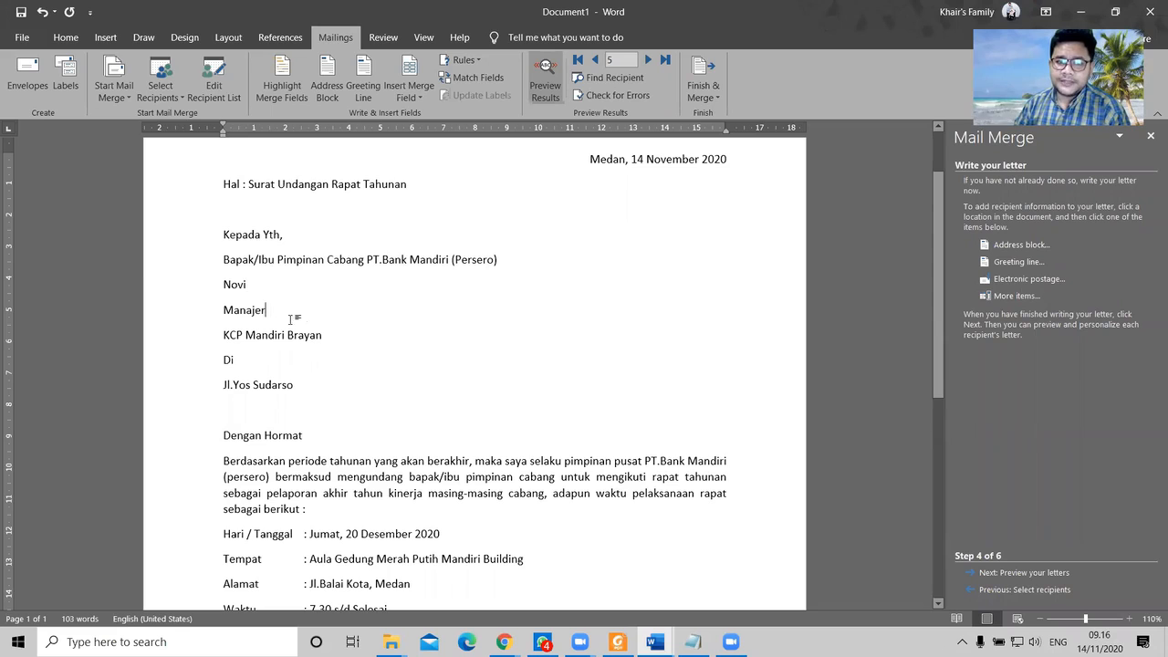
{"action": "left_click", "coordinate": [301, 388]}
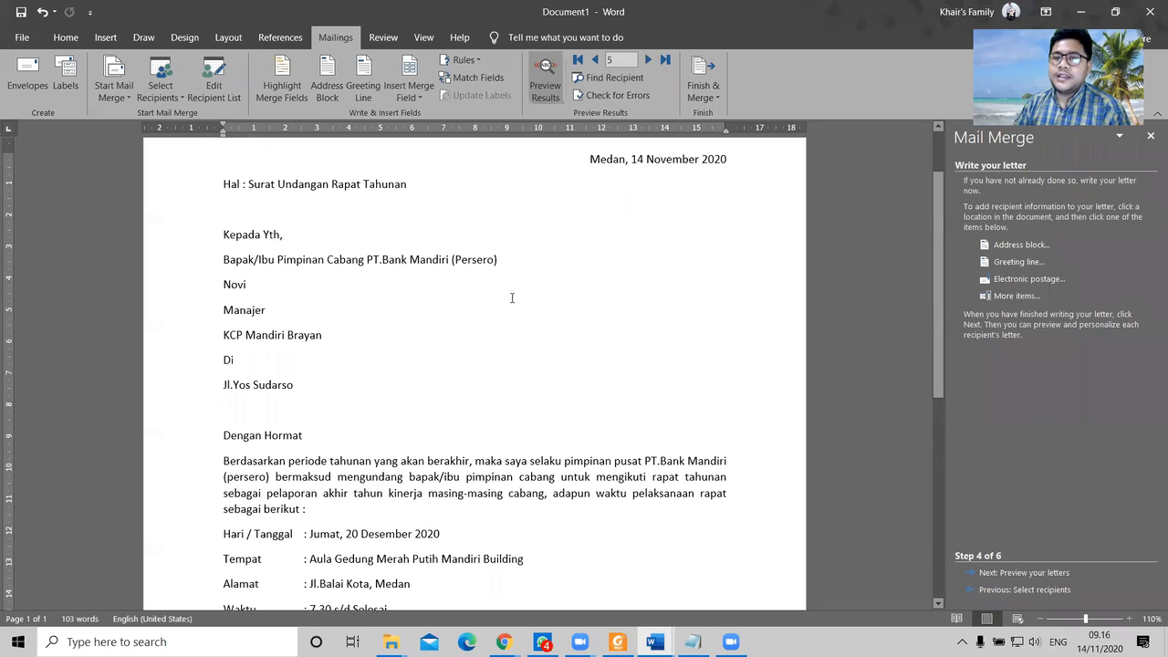
{"action": "scroll", "coordinate": [496, 354], "scroll_direction": "up", "scroll_amount": 1}
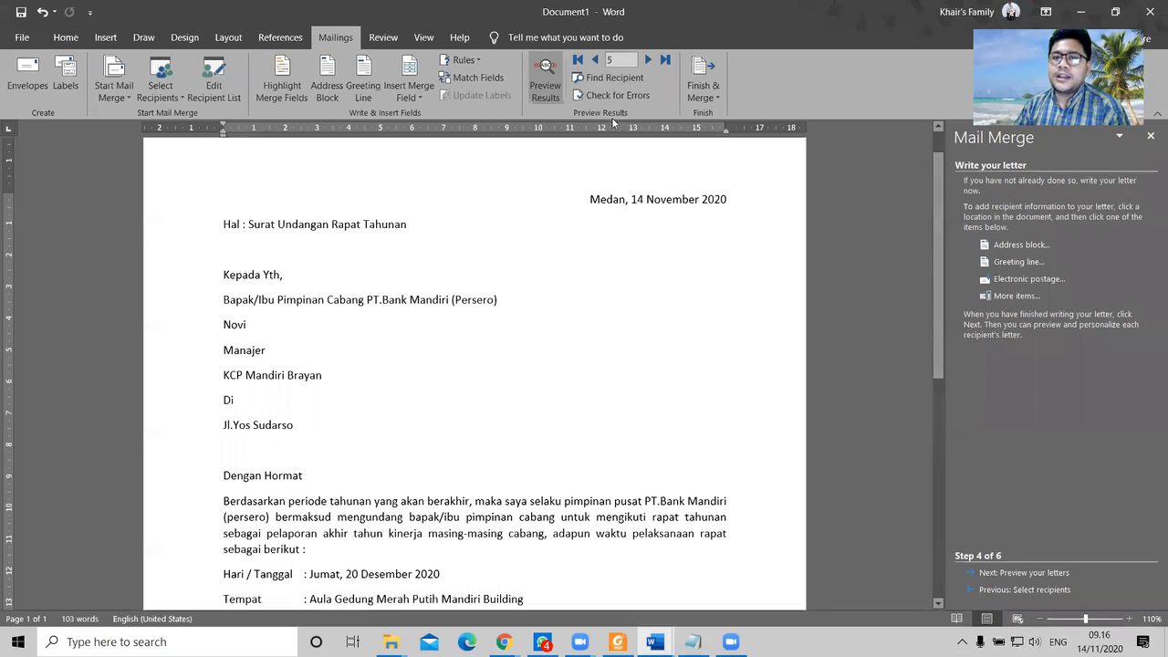
Step: Step back to records 4 and 3, checking the merged branch names such as KCP Medan Tengah
{"action": "left_click", "coordinate": [595, 61]}
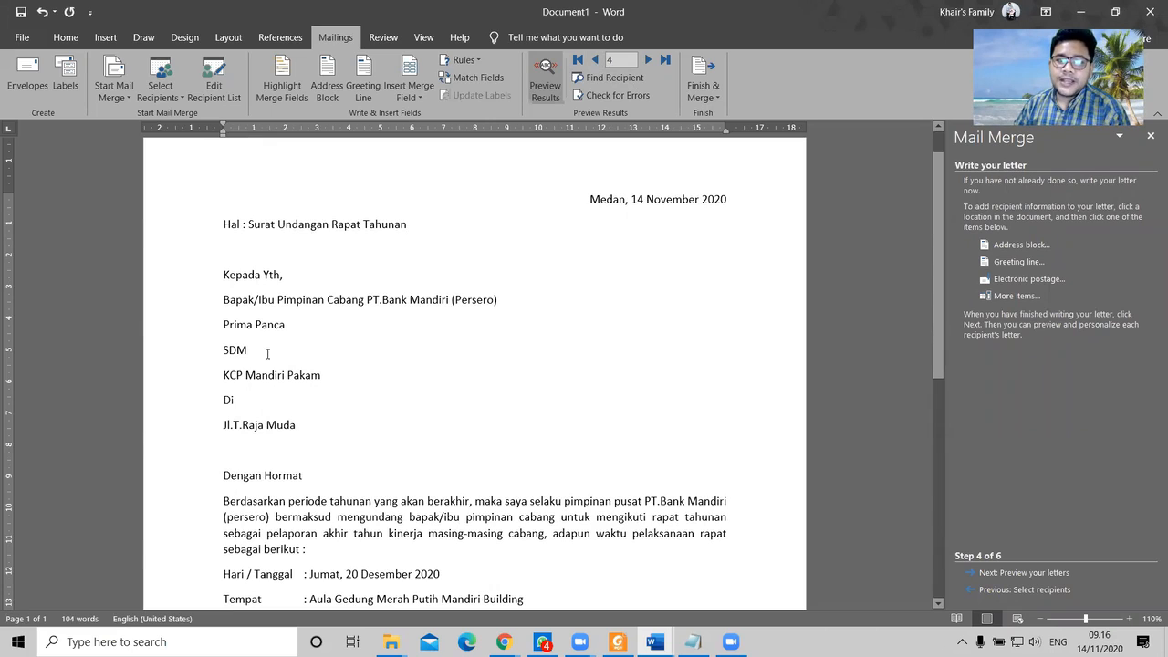
{"action": "left_click", "coordinate": [285, 376]}
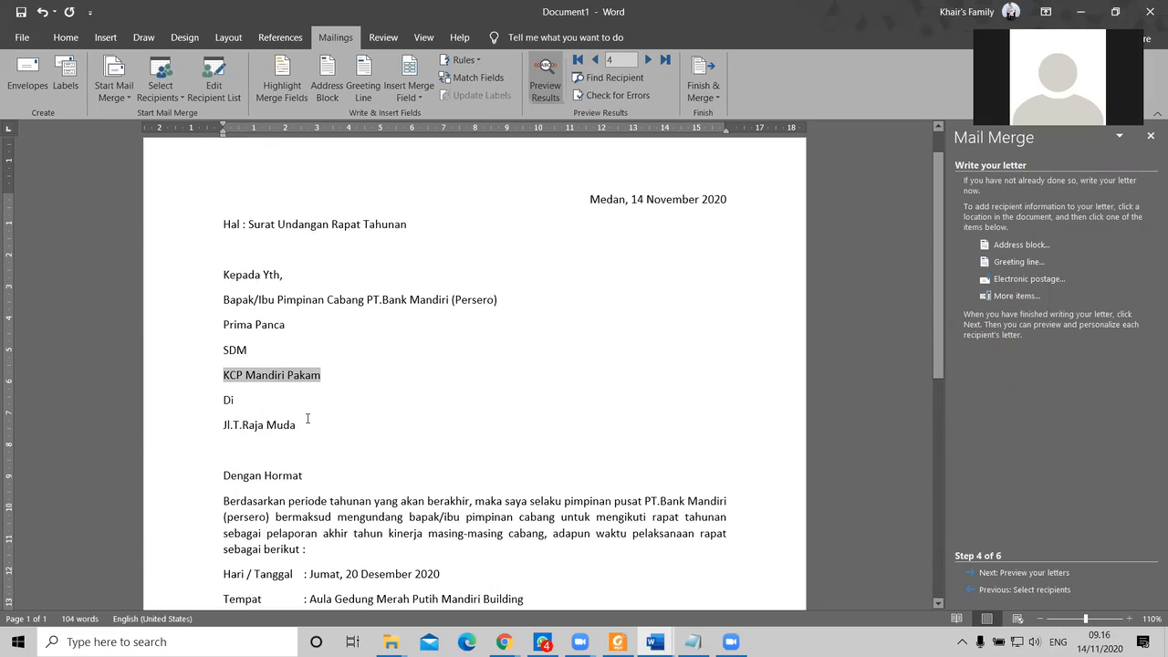
{"action": "left_click", "coordinate": [296, 425]}
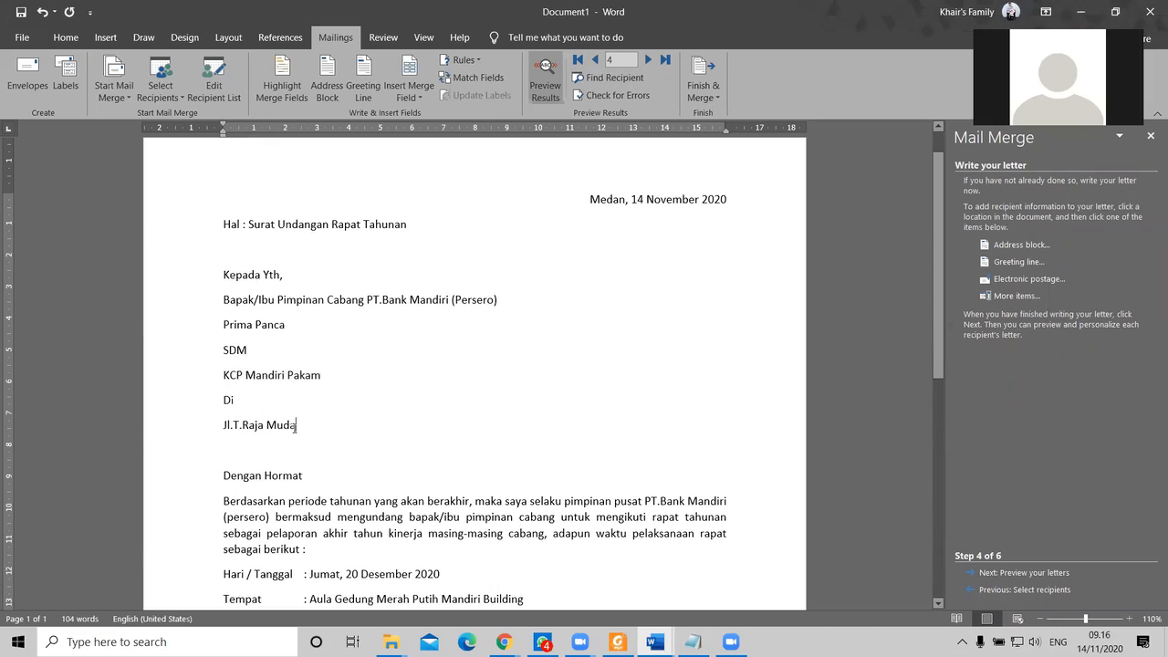
{"action": "left_click", "coordinate": [597, 60]}
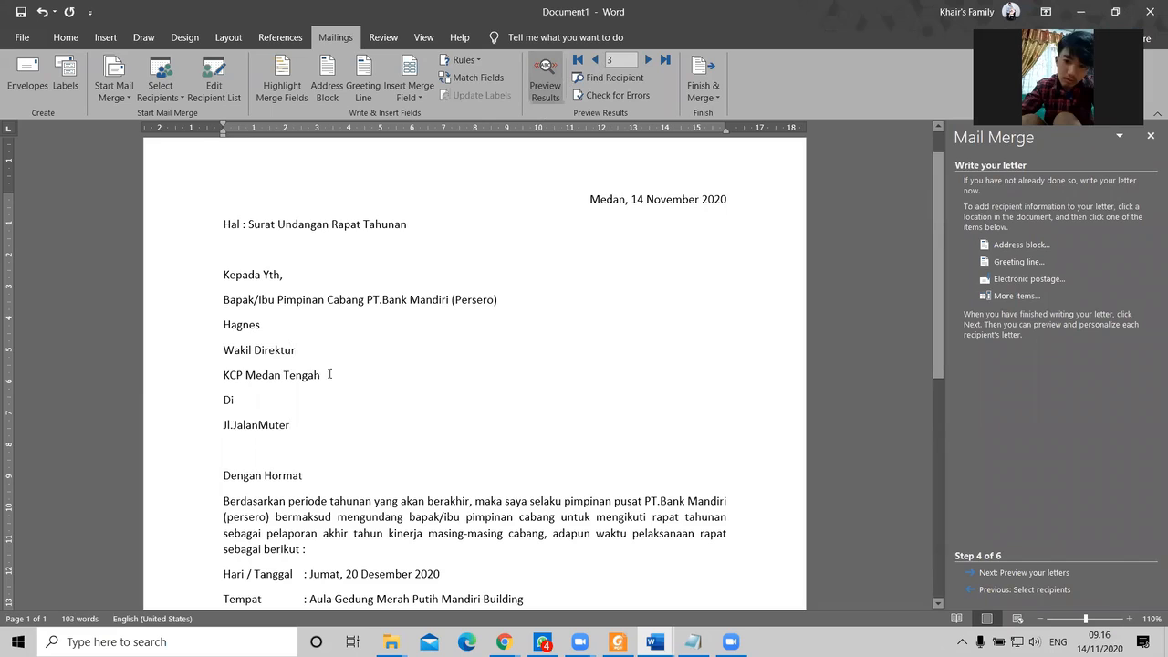
{"action": "left_click", "coordinate": [329, 374]}
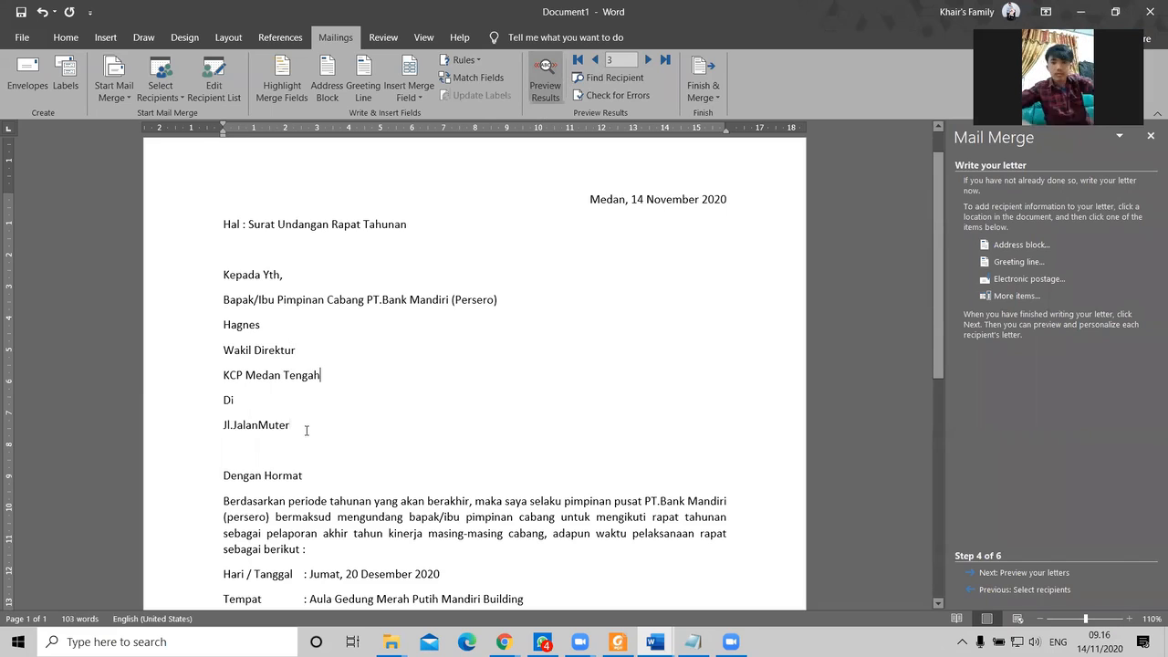
{"action": "left_click", "coordinate": [307, 429]}
Step: Step back to record 1 and verify its Manajer position and KCP Mandiri Tandem branch
{"action": "left_click", "coordinate": [595, 60]}
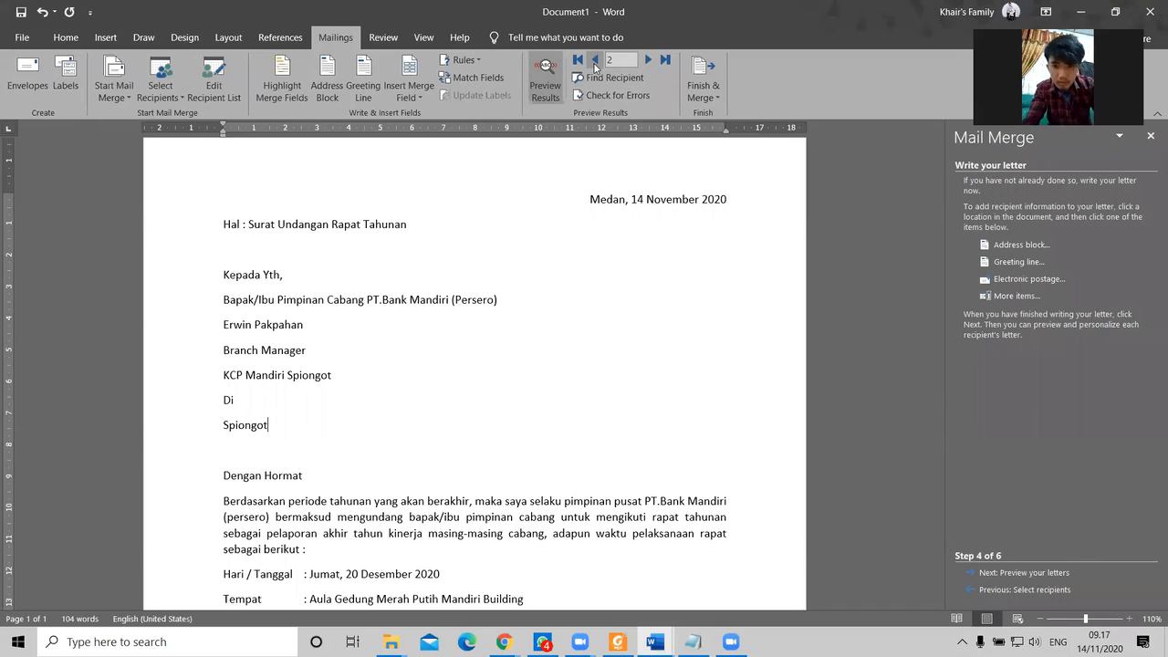
{"action": "left_click", "coordinate": [595, 60]}
{"action": "left_click", "coordinate": [301, 326]}
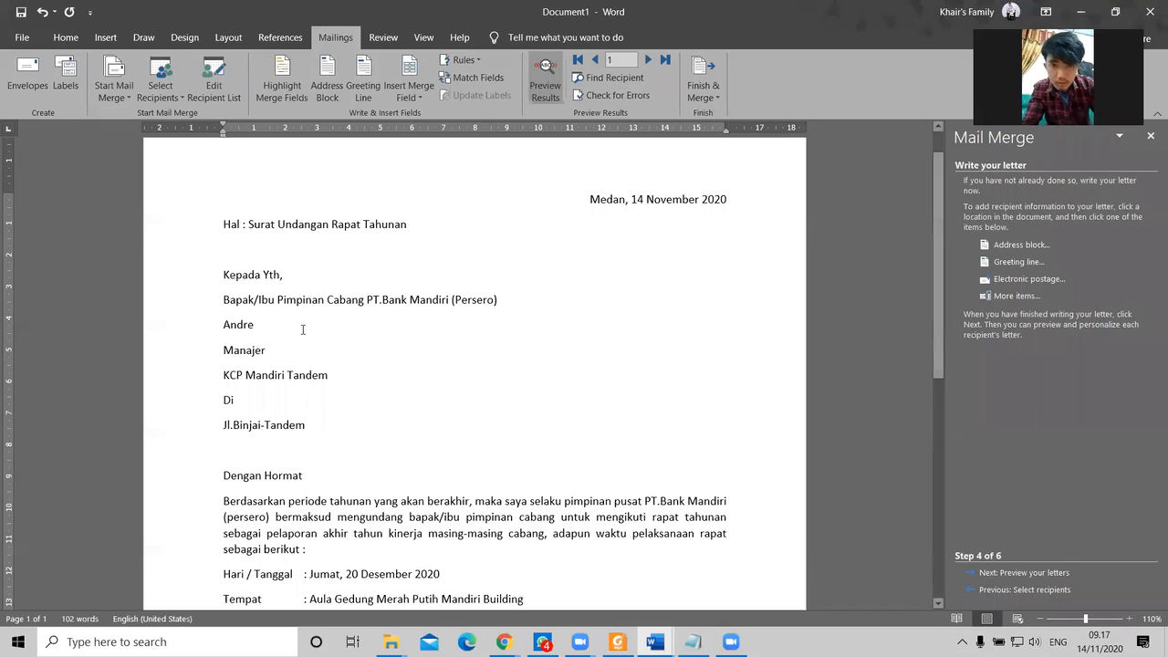
{"action": "left_click", "coordinate": [308, 351]}
{"action": "left_click", "coordinate": [343, 374]}
{"action": "scroll", "coordinate": [412, 366], "scroll_direction": "down", "scroll_amount": 4}
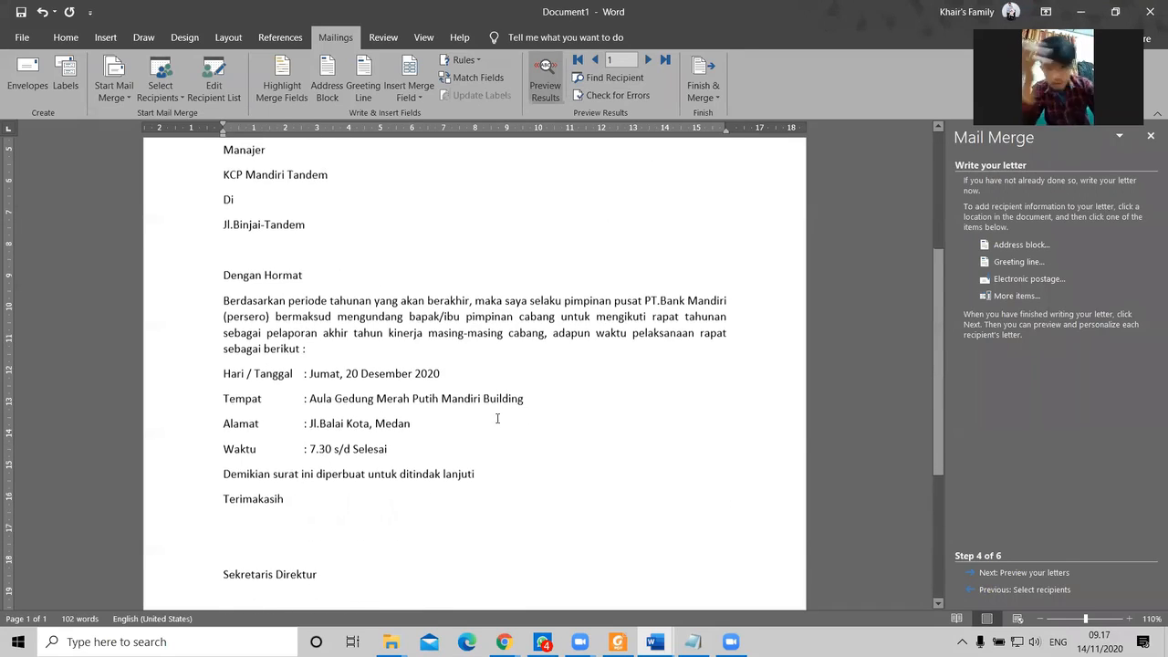
{"action": "scroll", "coordinate": [515, 484], "scroll_direction": "down", "scroll_amount": 3}
{"action": "scroll", "coordinate": [515, 484], "scroll_direction": "up", "scroll_amount": 7}
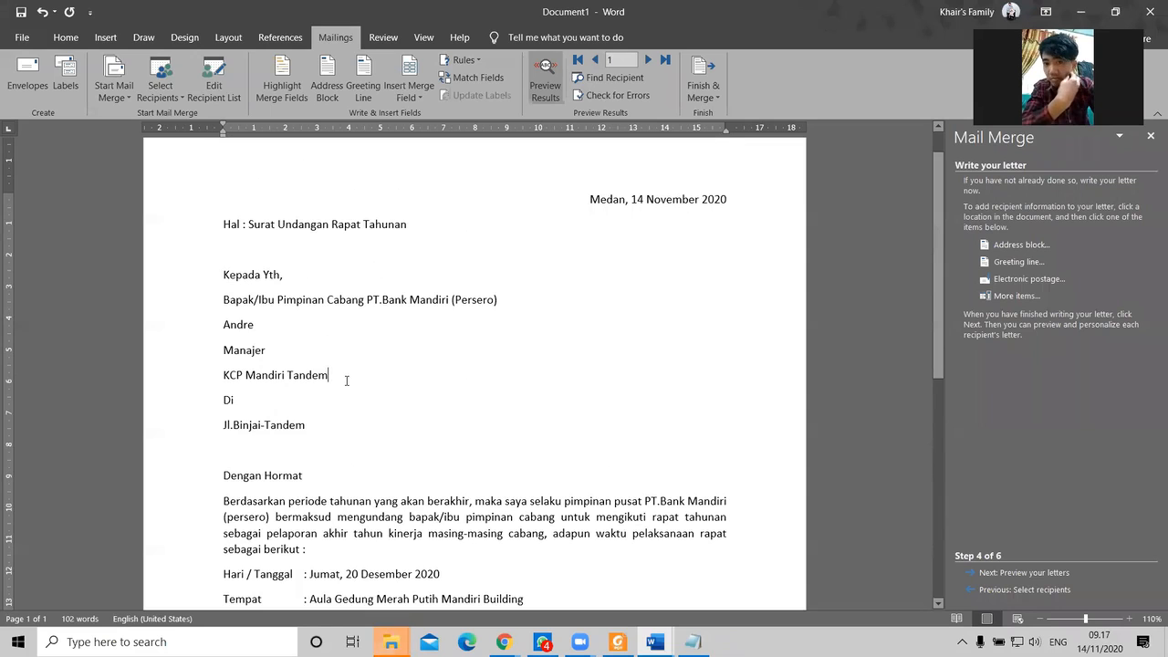
{"action": "scroll", "coordinate": [347, 380], "scroll_direction": "down", "scroll_amount": 4}
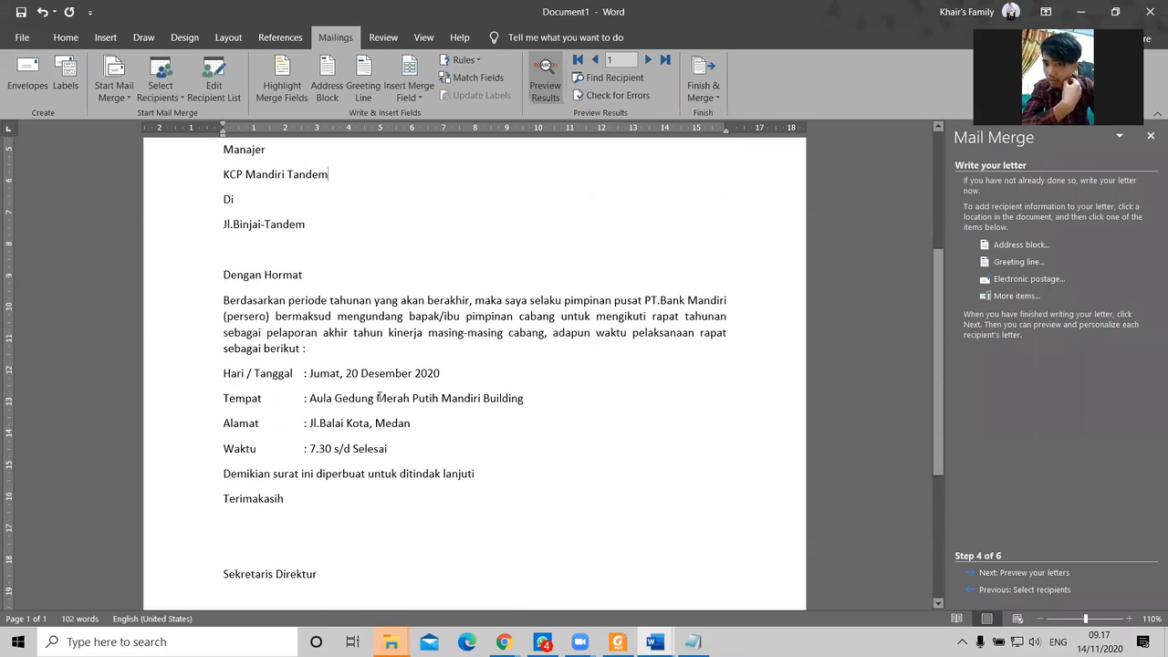
{"action": "scroll", "coordinate": [380, 274], "scroll_direction": "up", "scroll_amount": 3}
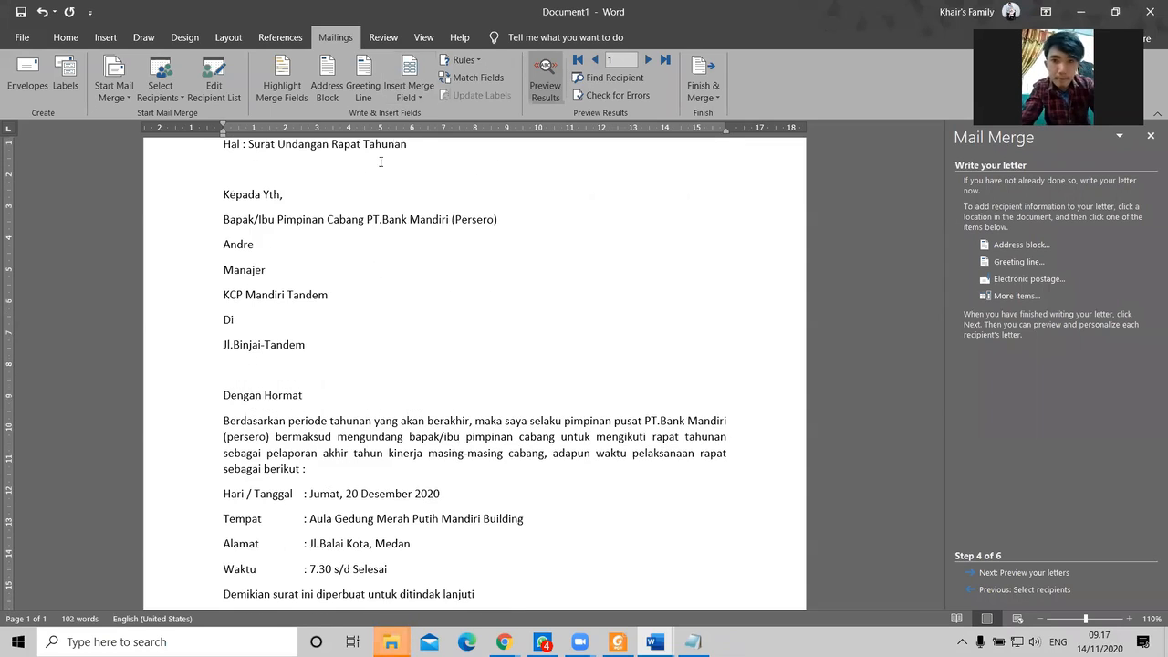
{"action": "left_click", "coordinate": [409, 96]}
{"action": "left_click", "coordinate": [319, 304]}
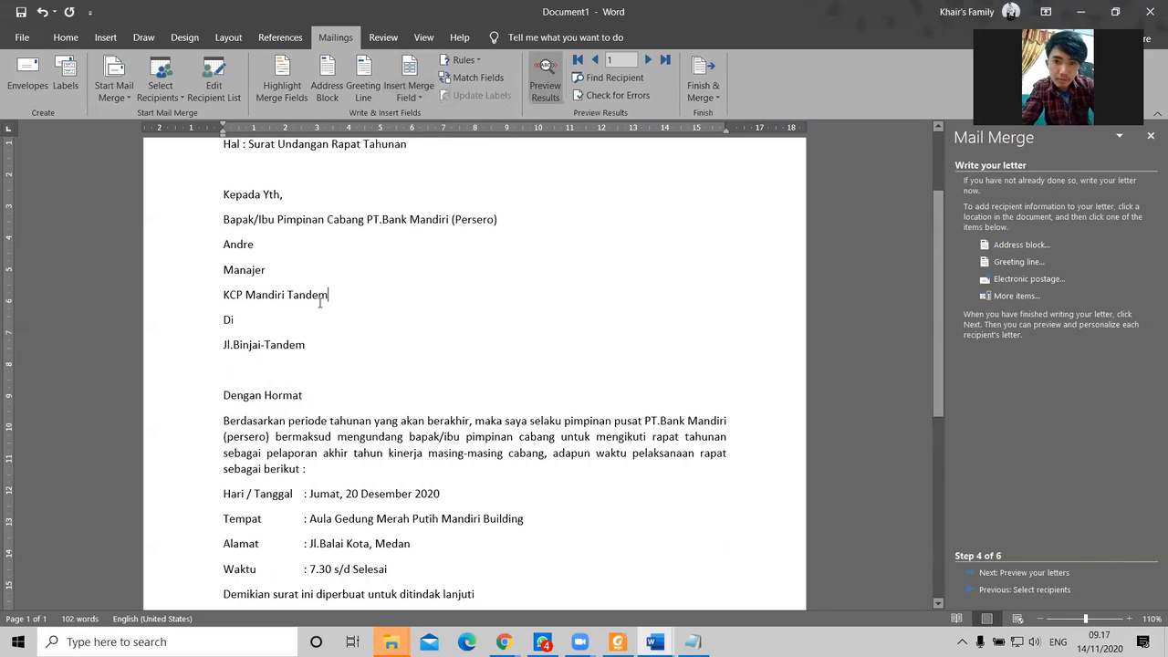
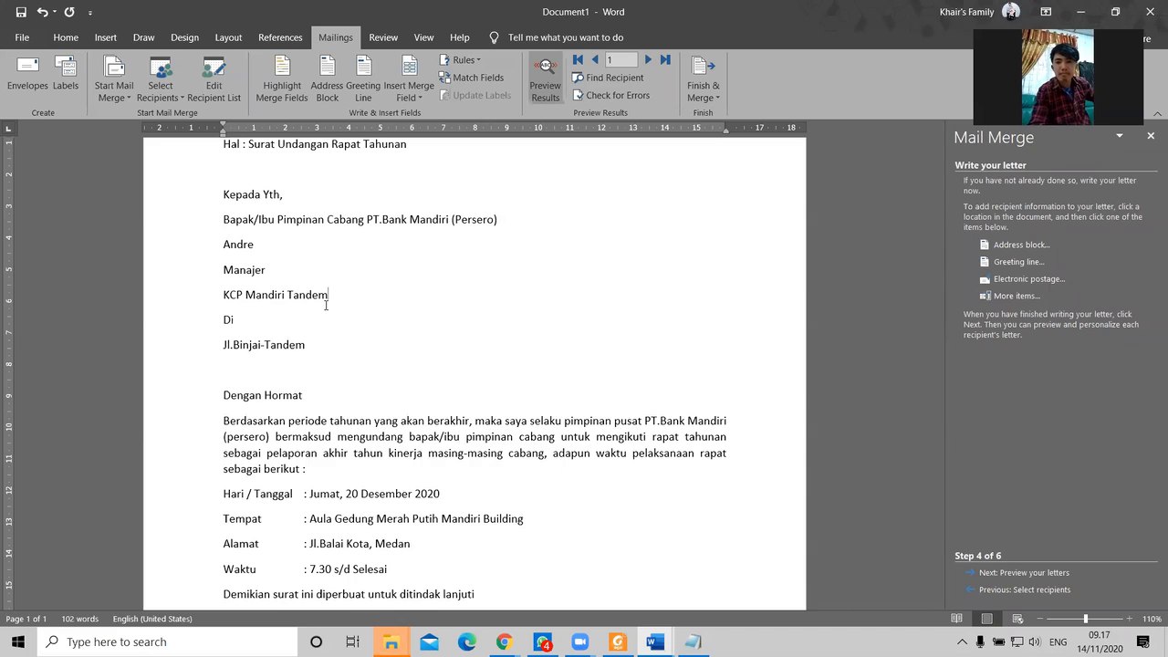
Step: Toggle the letter between merge field placeholders and recipient data to compare them
{"action": "left_click", "coordinate": [428, 437]}
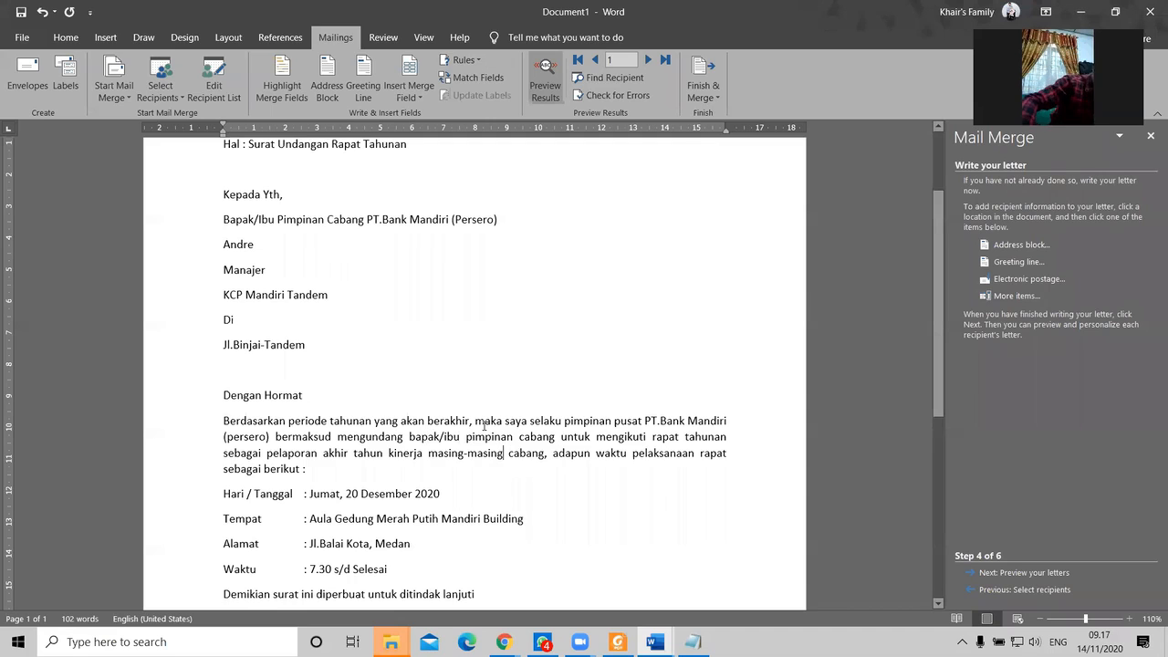
{"action": "scroll", "coordinate": [566, 419], "scroll_direction": "down", "scroll_amount": 3}
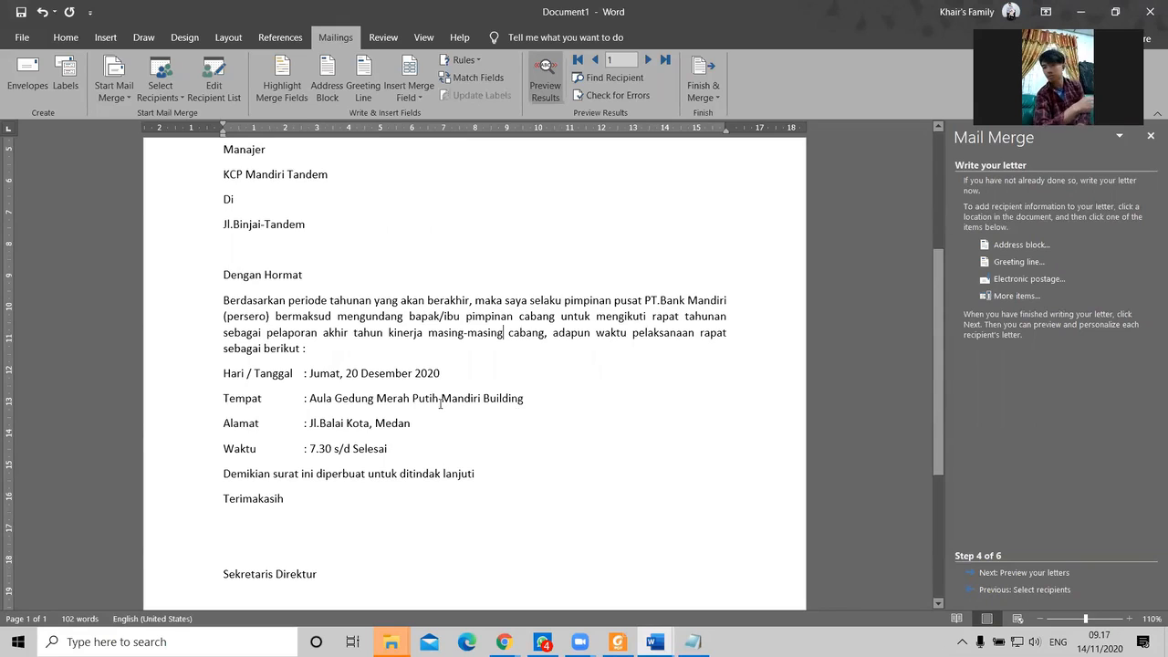
{"action": "scroll", "coordinate": [440, 402], "scroll_direction": "up", "scroll_amount": 5}
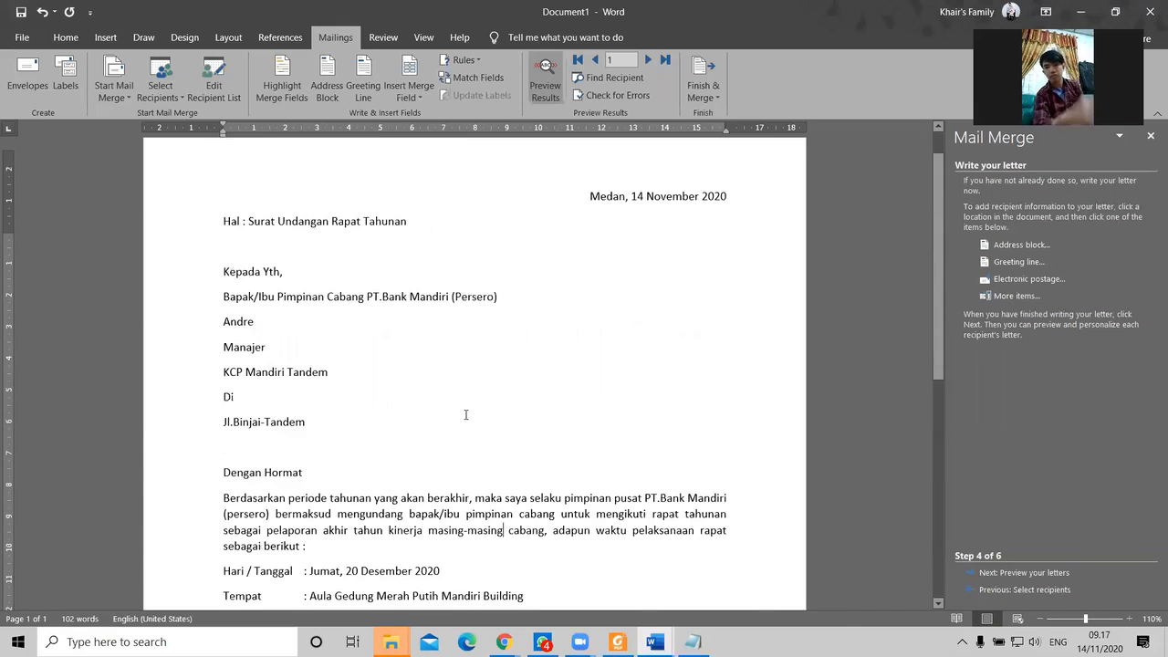
{"action": "left_click", "coordinate": [544, 87]}
{"action": "left_click", "coordinate": [543, 90]}
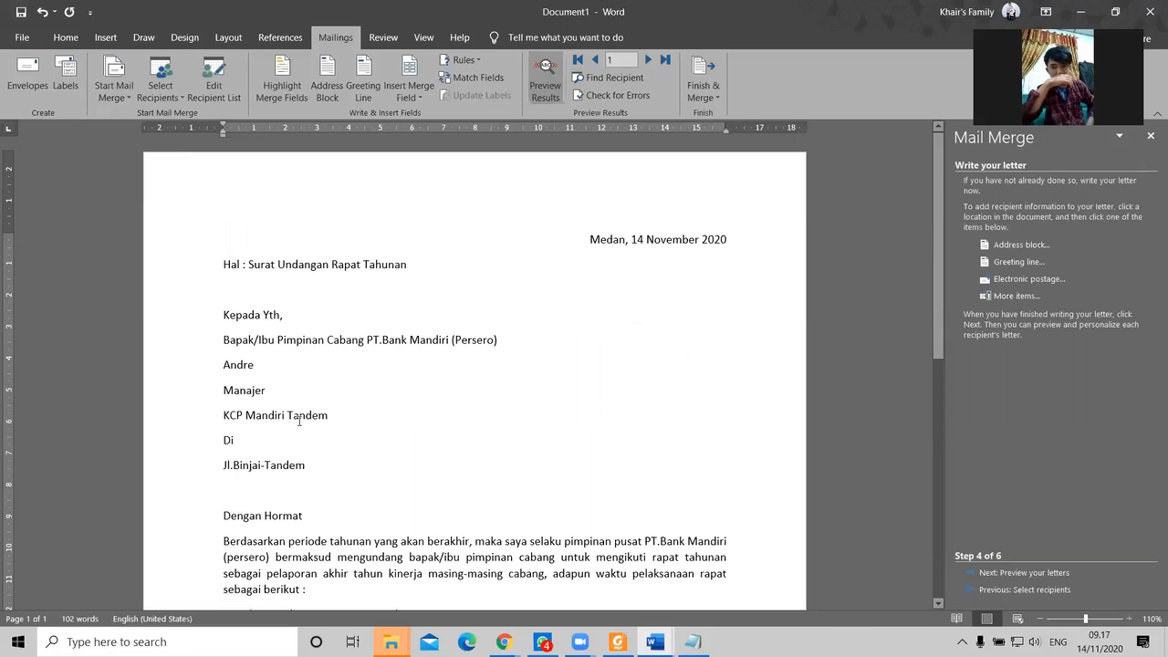
{"action": "scroll", "coordinate": [540, 90], "scroll_direction": "down", "scroll_amount": 3}
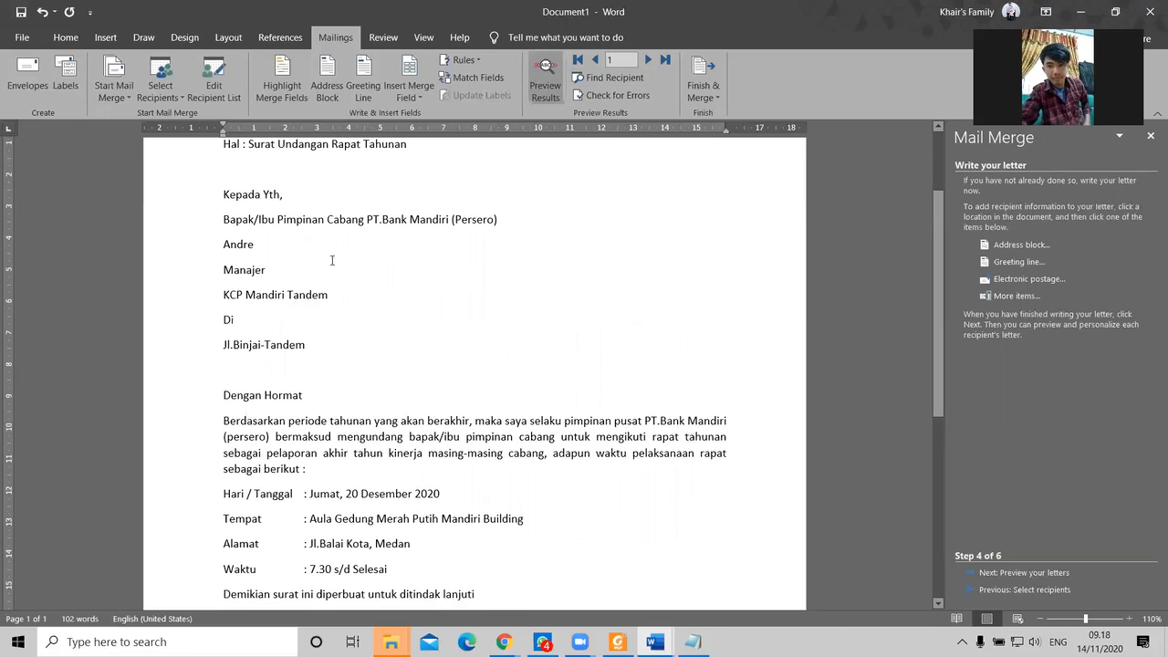
{"action": "left_click", "coordinate": [545, 88]}
{"action": "left_click", "coordinate": [545, 89]}
{"action": "scroll", "coordinate": [553, 396], "scroll_direction": "down", "scroll_amount": 5}
{"action": "scroll", "coordinate": [553, 396], "scroll_direction": "up", "scroll_amount": 6}
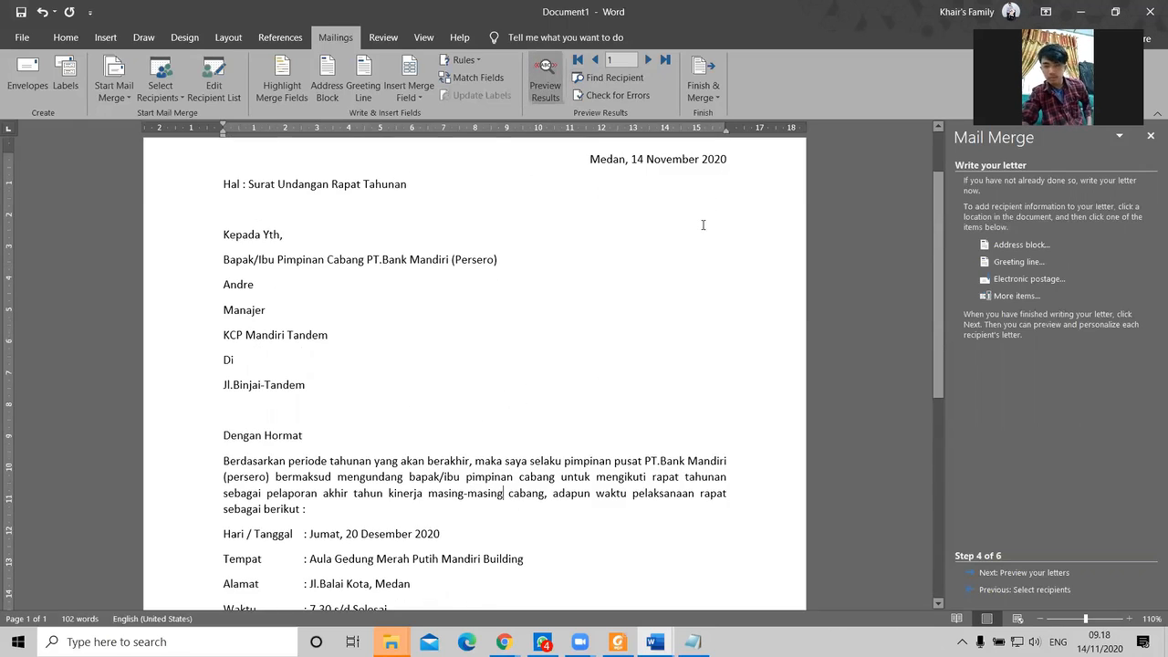
{"action": "scroll", "coordinate": [703, 224], "scroll_direction": "down", "scroll_amount": 3}
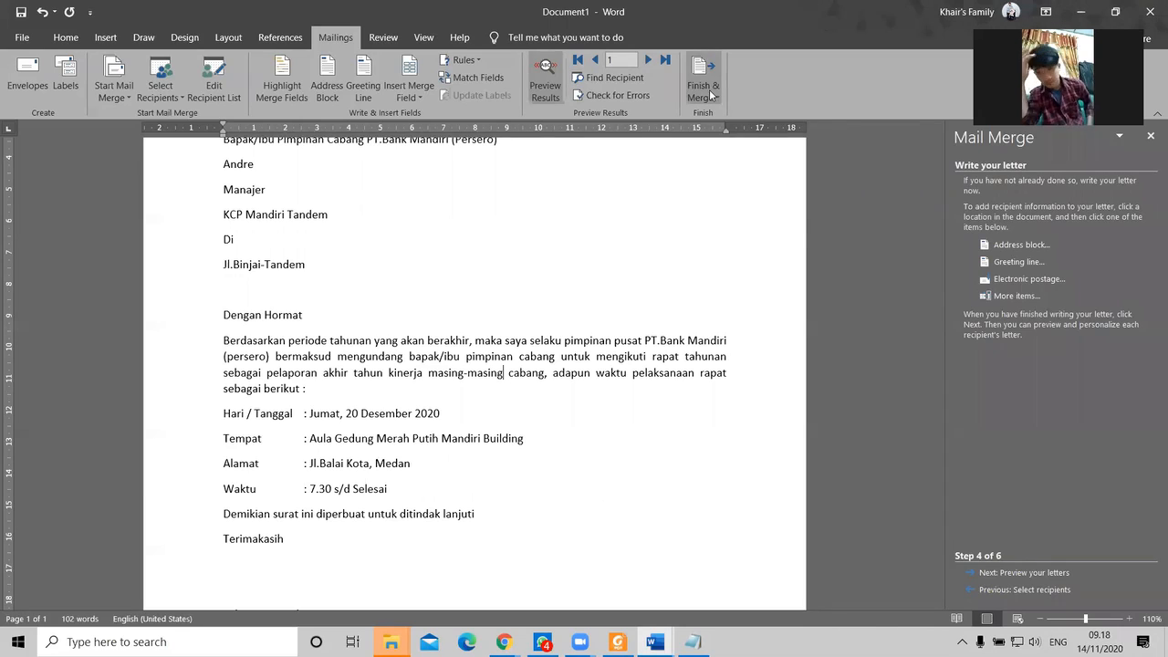
Step: Advance the Mail Merge wizard to Step 6, Complete the merge, and show the Finish & Merge options
{"action": "left_click", "coordinate": [1038, 572]}
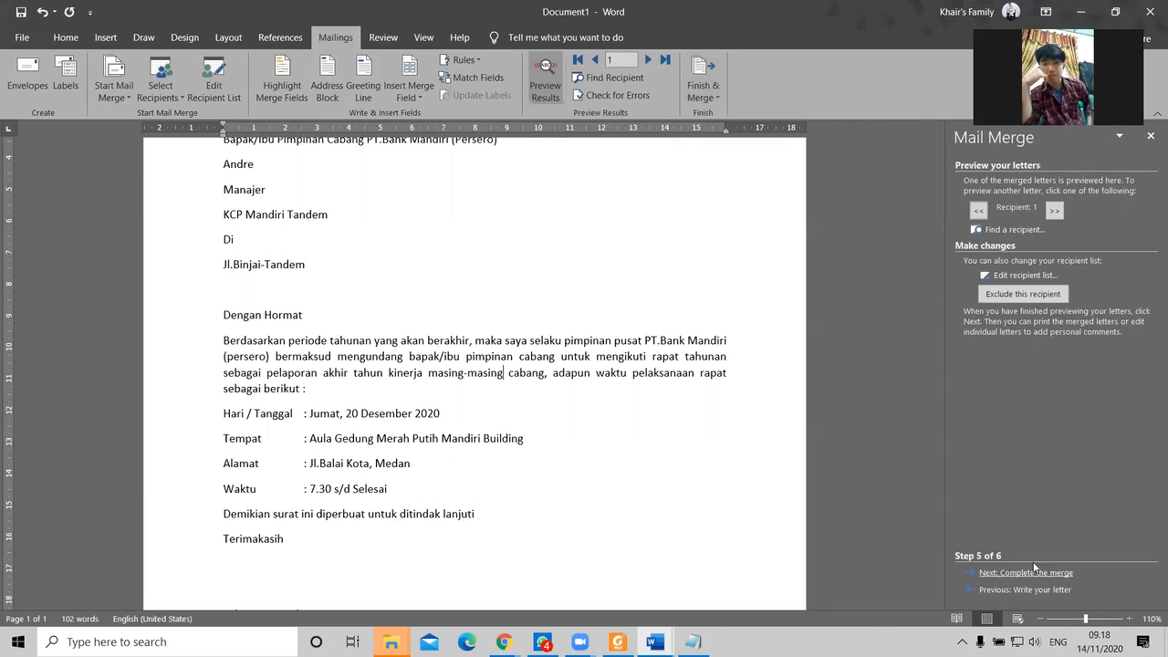
{"action": "left_click", "coordinate": [1026, 573]}
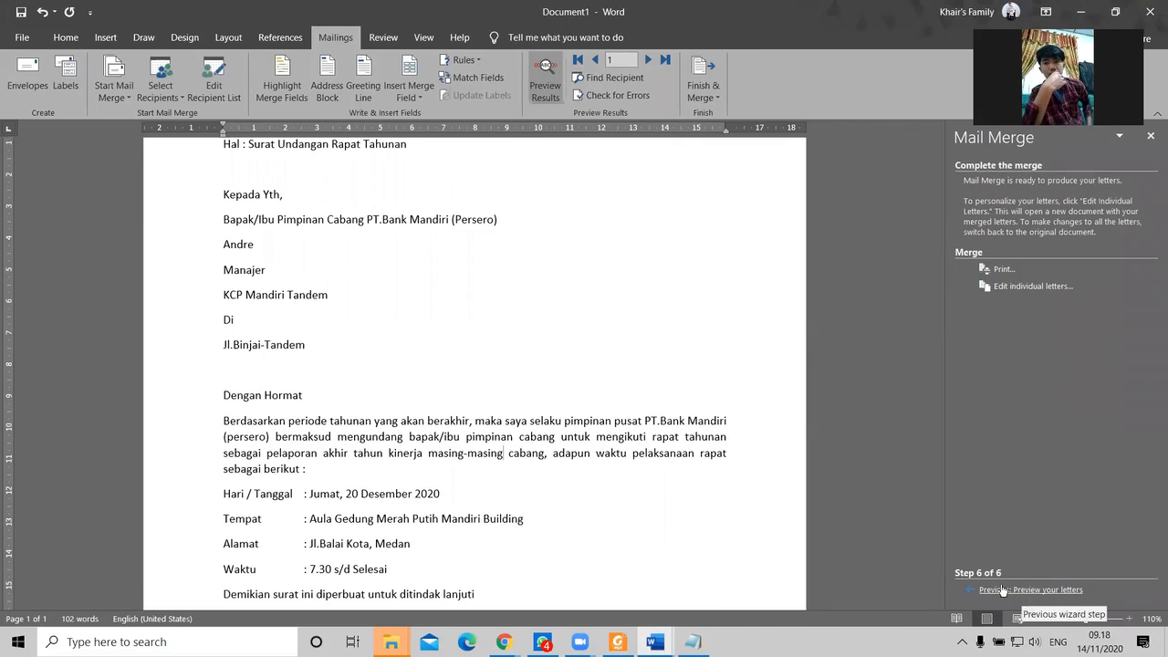
{"action": "scroll", "coordinate": [779, 481], "scroll_direction": "up", "scroll_amount": 2}
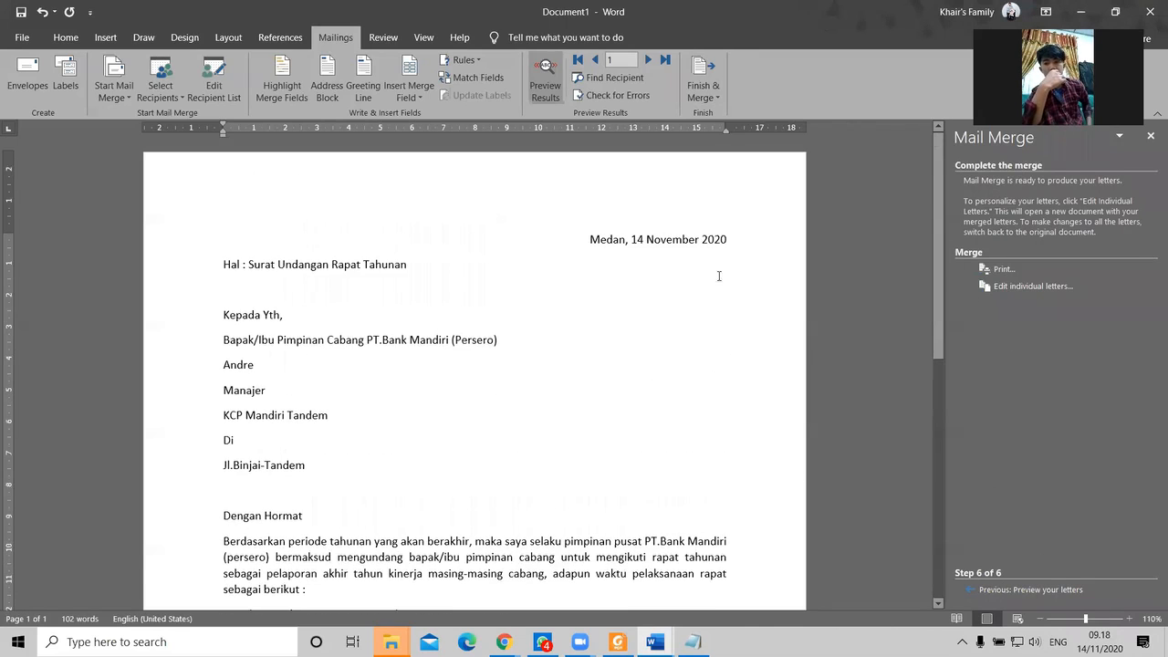
{"action": "left_click", "coordinate": [706, 91]}
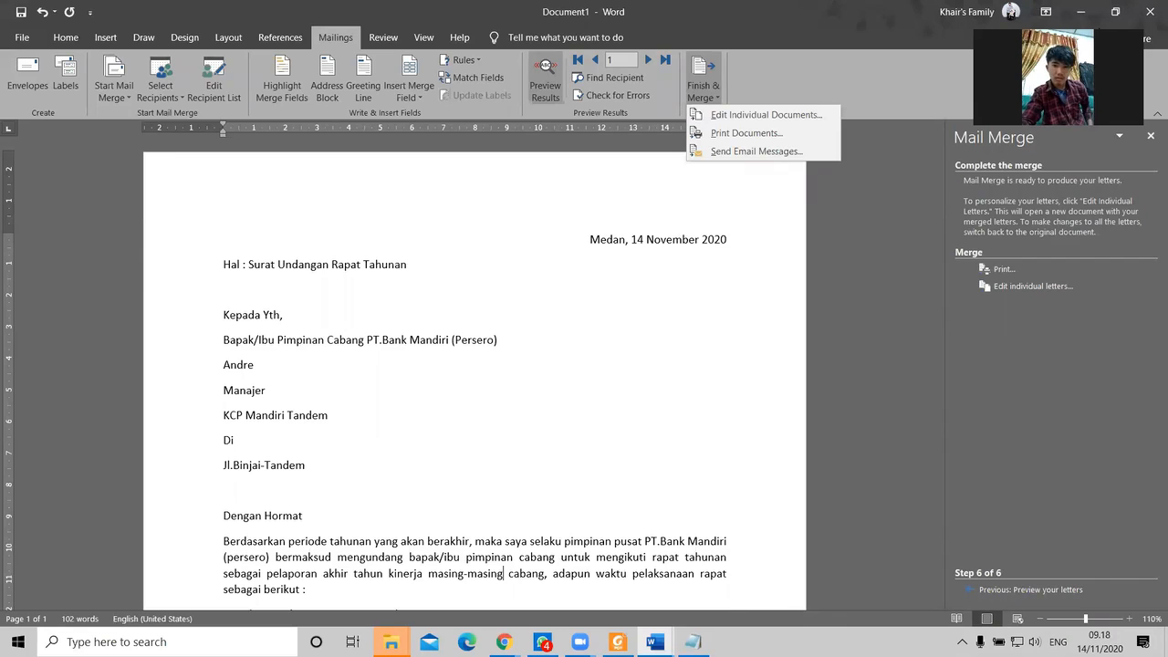
Step: Open and dismiss the Finish & Merge options, closing Merge to Printer unused
{"action": "left_click", "coordinate": [1099, 33]}
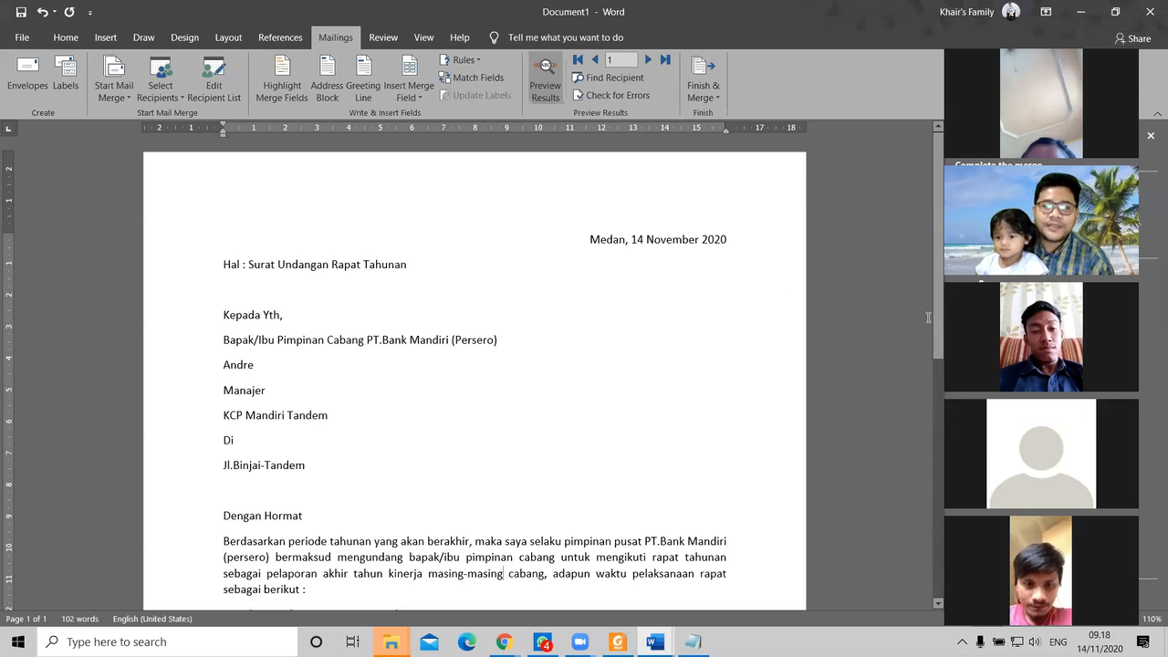
{"action": "left_click", "coordinate": [708, 103]}
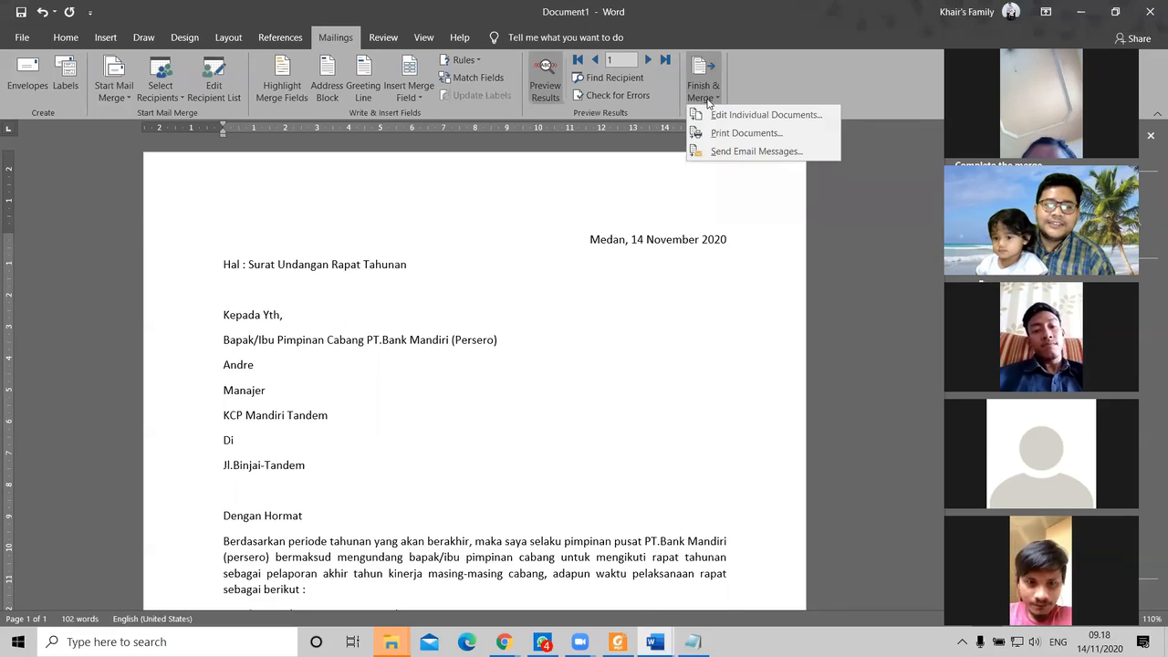
{"action": "left_click", "coordinate": [766, 243]}
{"action": "left_click", "coordinate": [712, 99]}
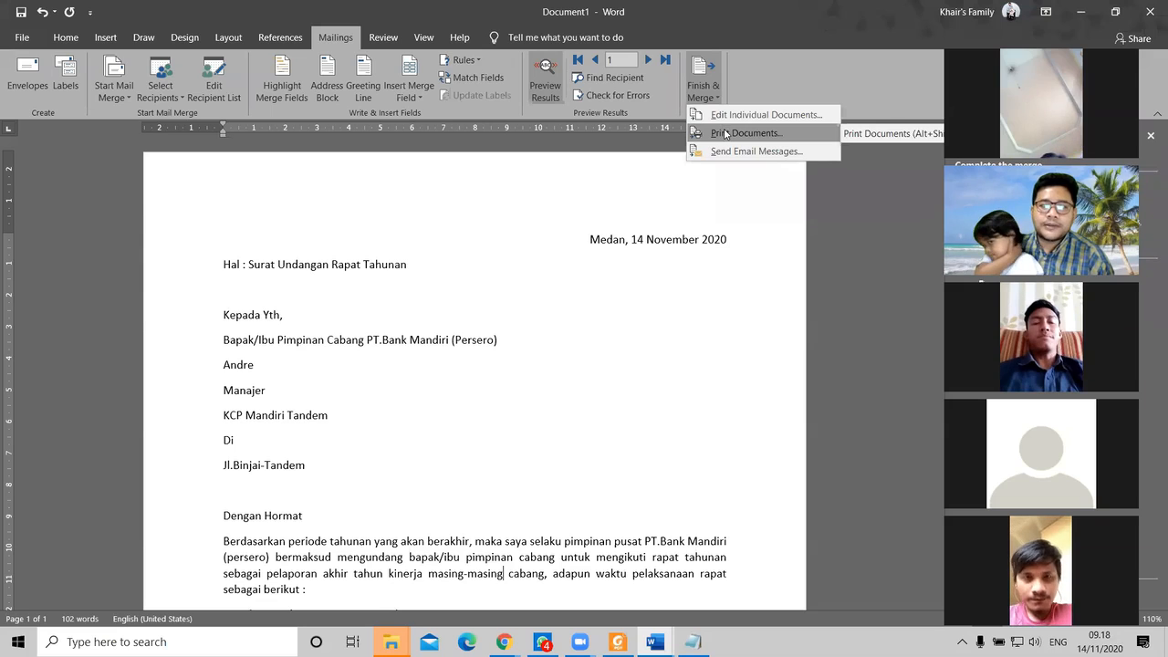
{"action": "left_click", "coordinate": [786, 134]}
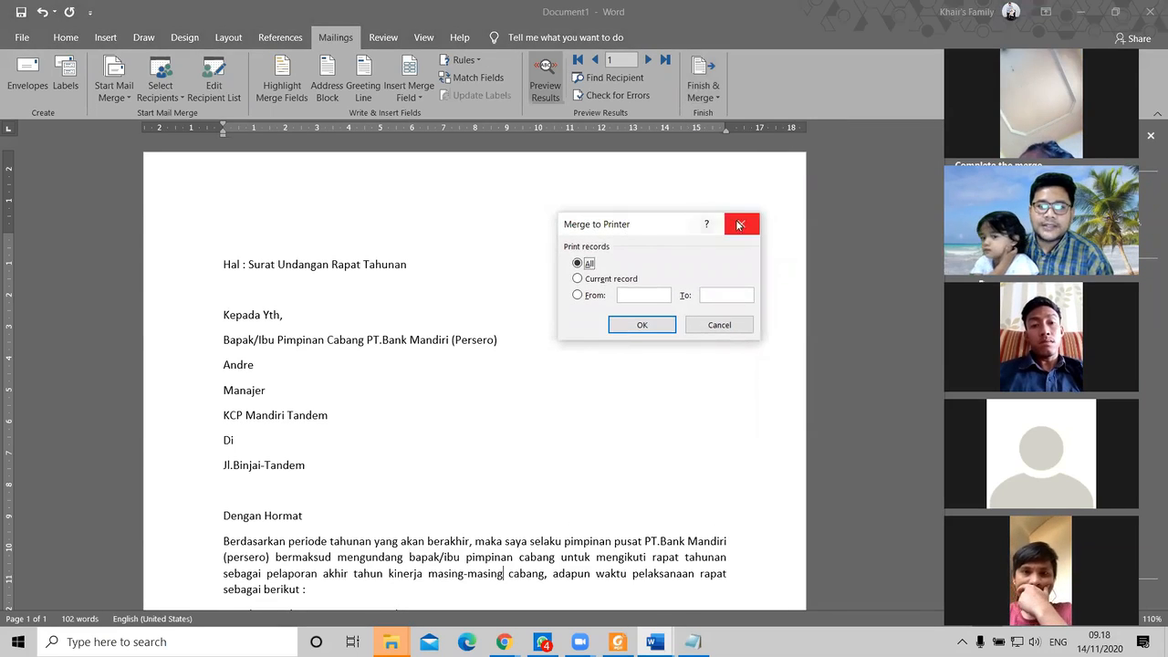
{"action": "left_click", "coordinate": [741, 233]}
Step: Choose Print Documents and merge only records From 1 To 5
{"action": "scroll", "coordinate": [561, 305], "scroll_direction": "down", "scroll_amount": 2}
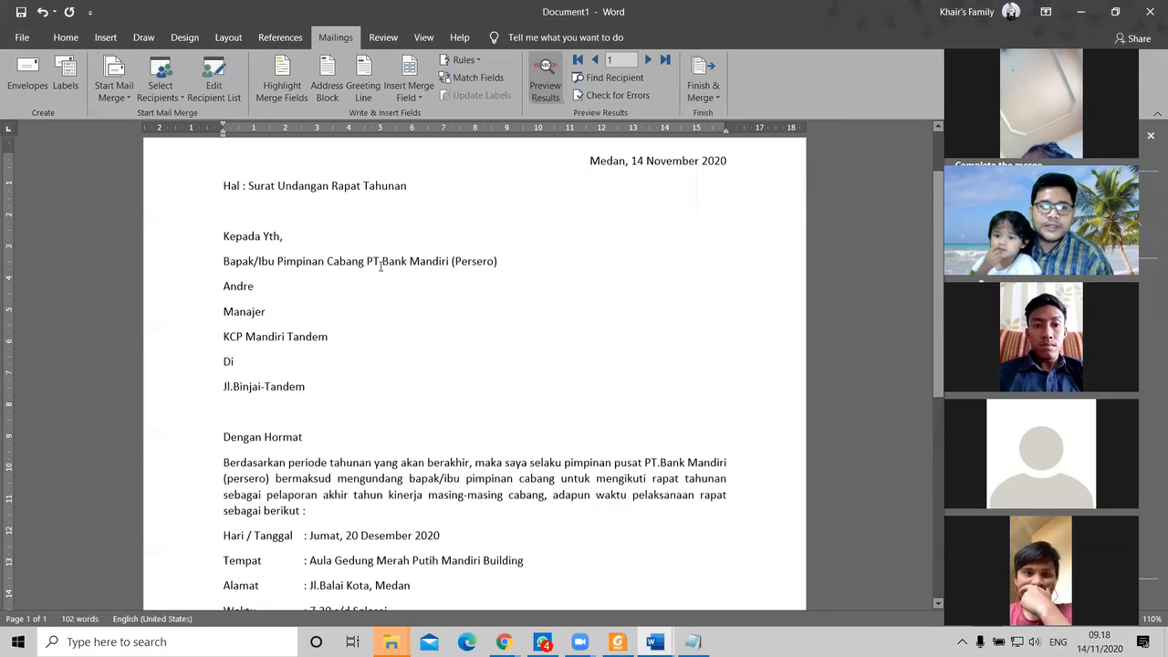
{"action": "left_click", "coordinate": [704, 97]}
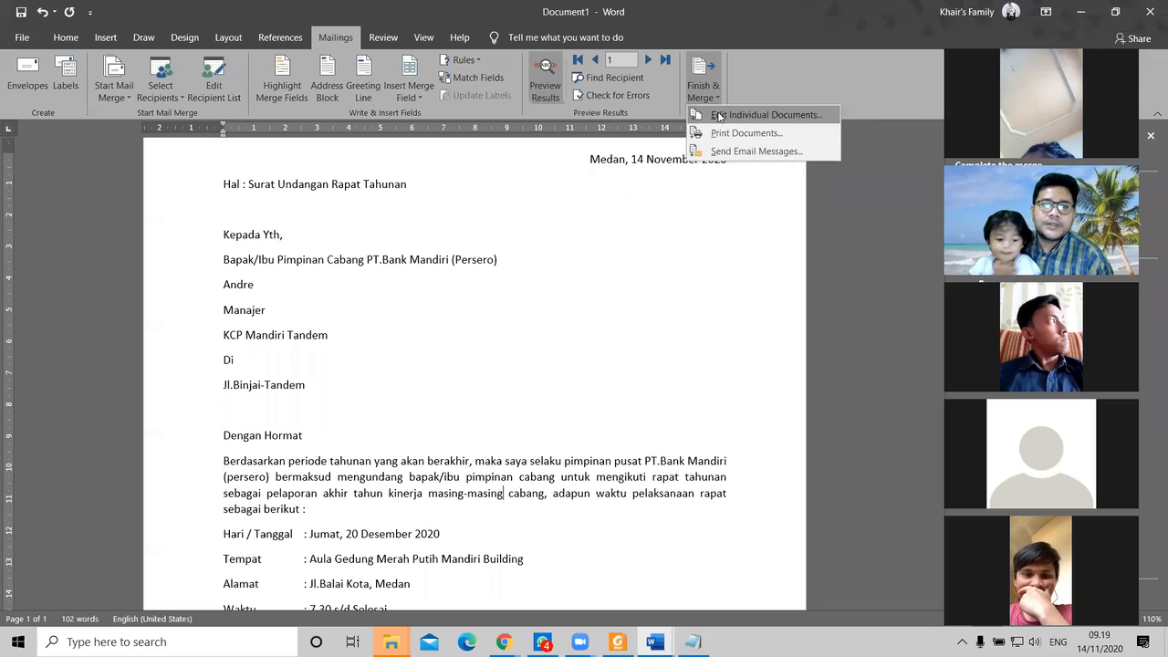
{"action": "left_click", "coordinate": [723, 133]}
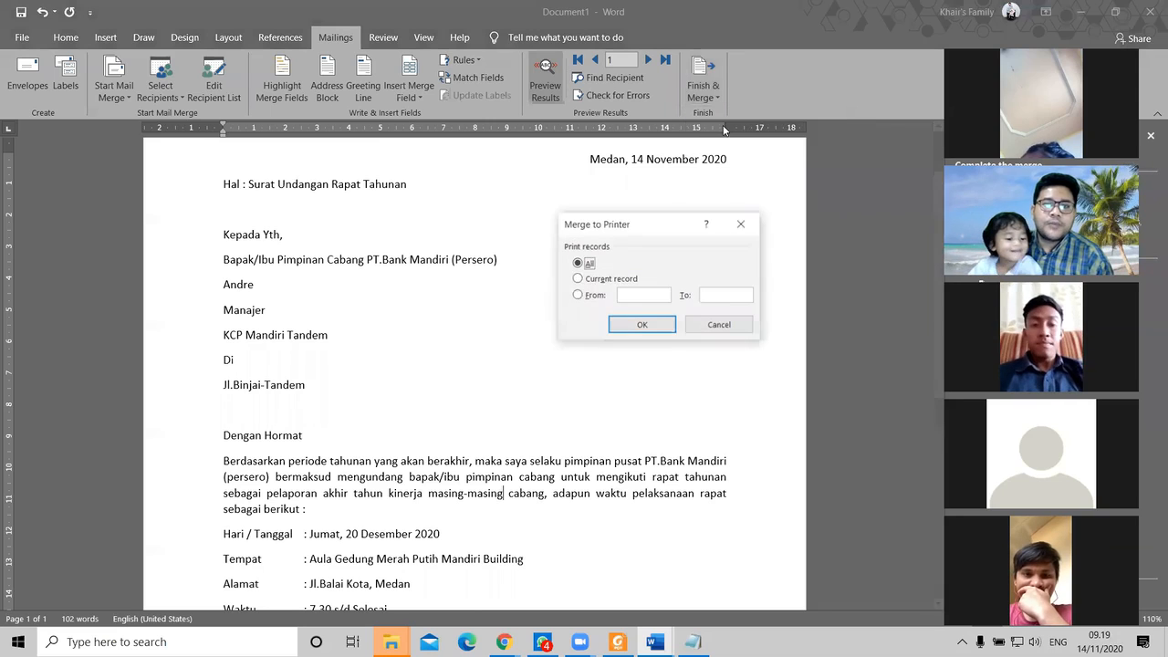
{"action": "left_click", "coordinate": [592, 295]}
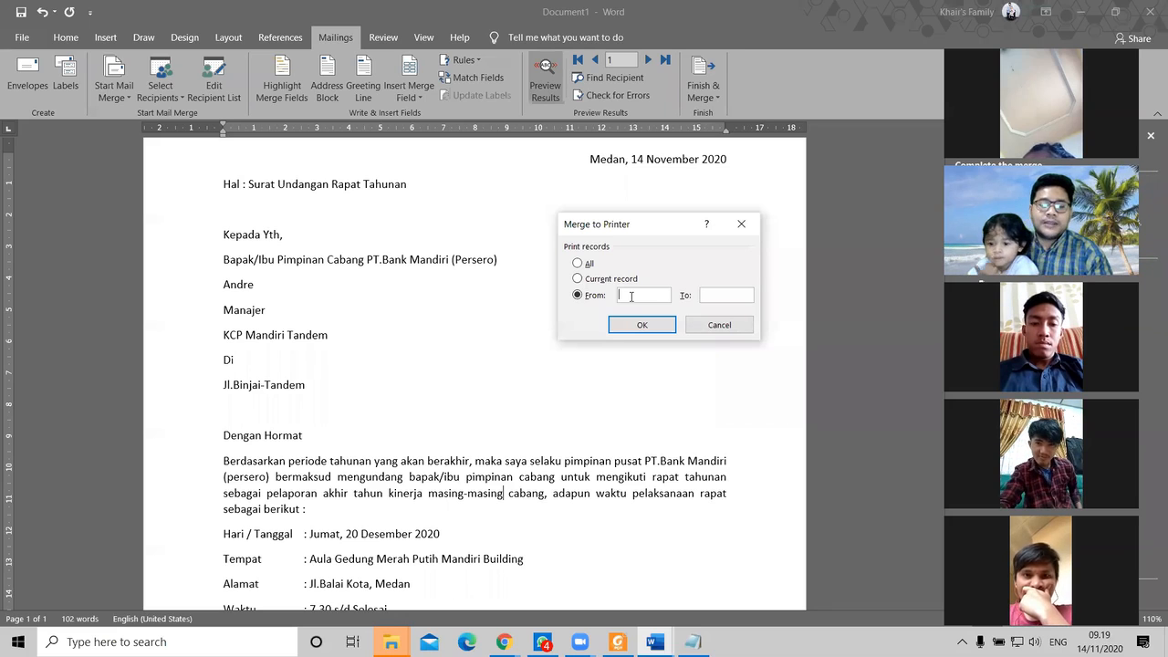
{"action": "type", "text": "5"}
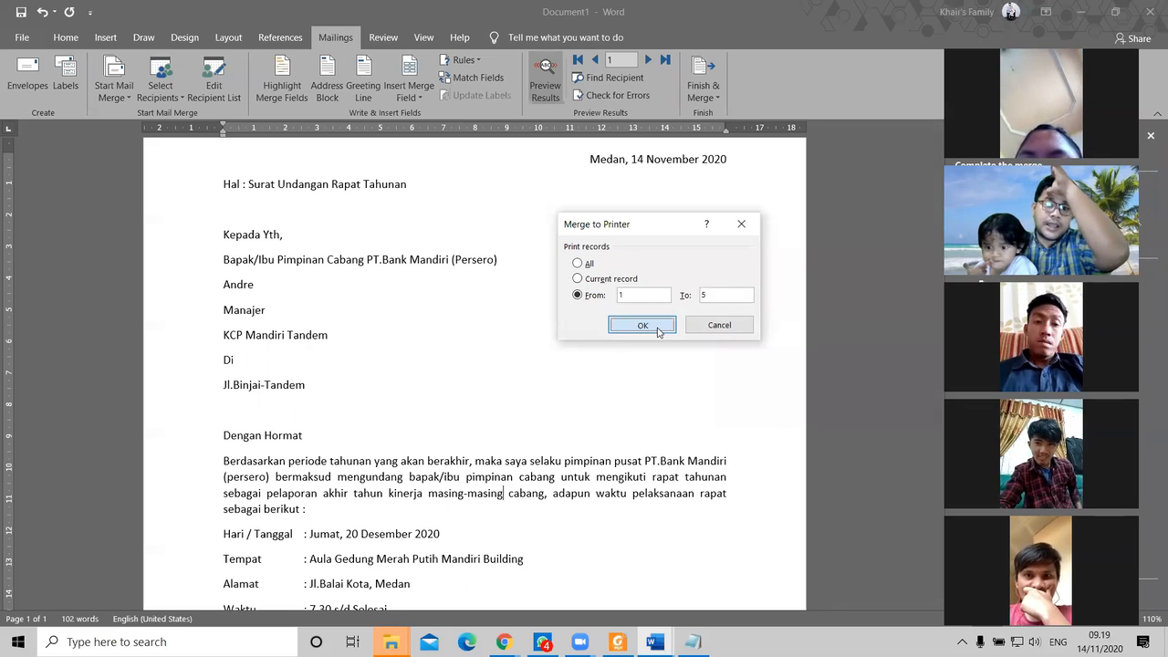
{"action": "left_click", "coordinate": [643, 325]}
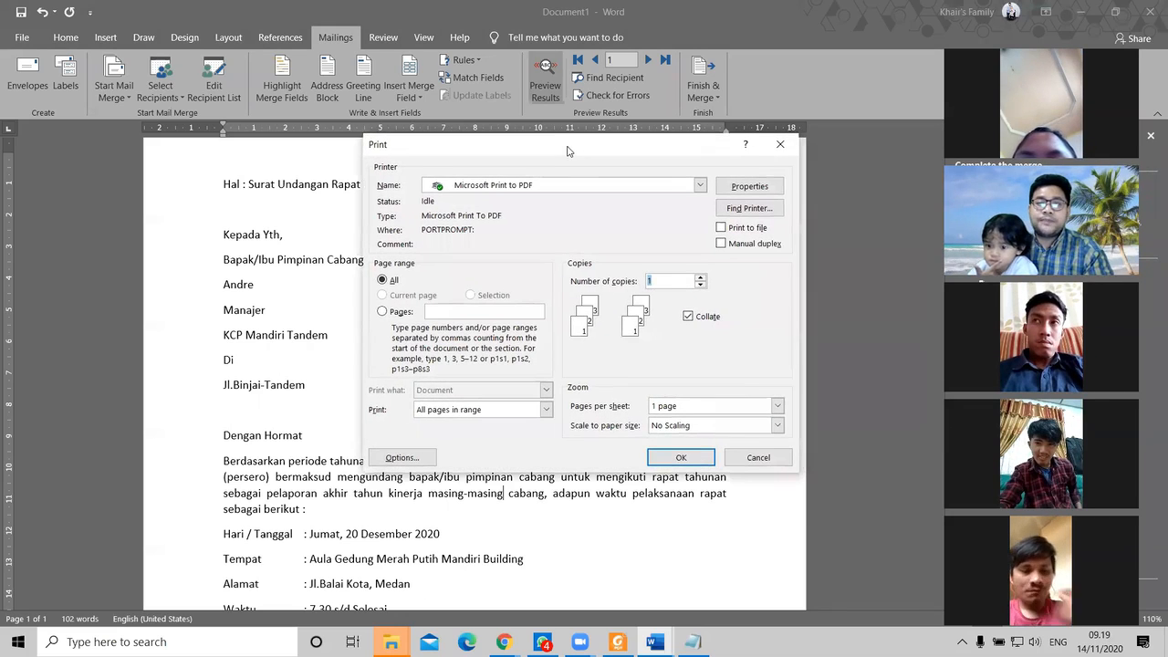
Step: Print all pages of the merged letters to PDF, saving the file as 'undangan'
{"action": "left_click_drag", "start_coordinate": [567, 151], "coordinate": [549, 159]}
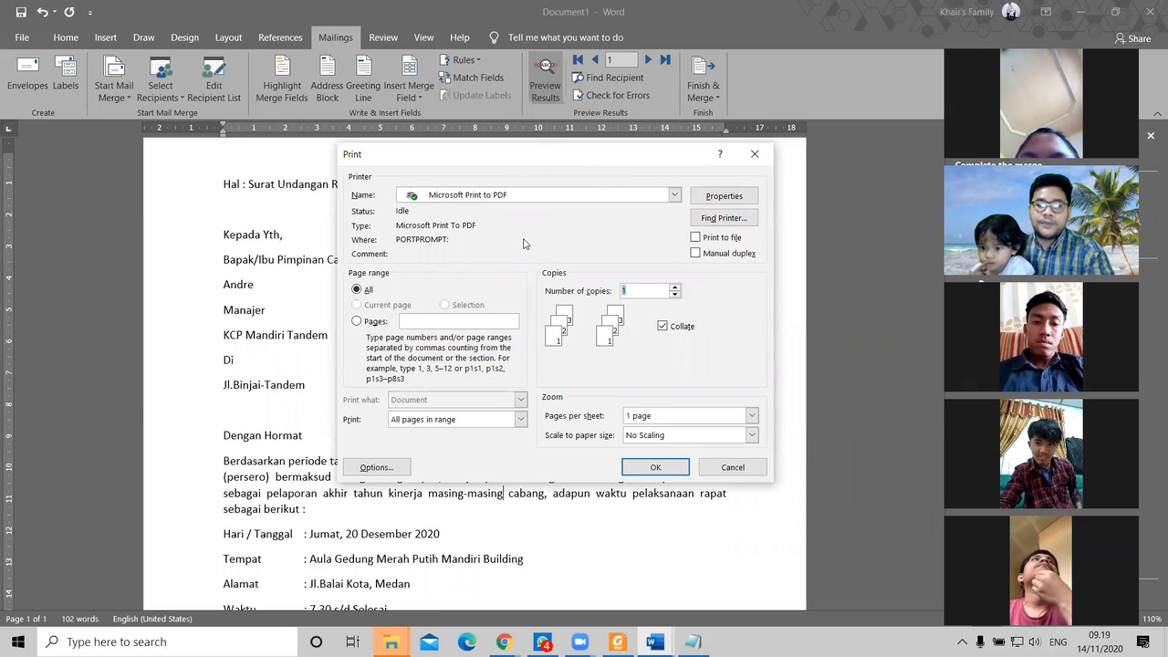
{"action": "left_click", "coordinate": [375, 323]}
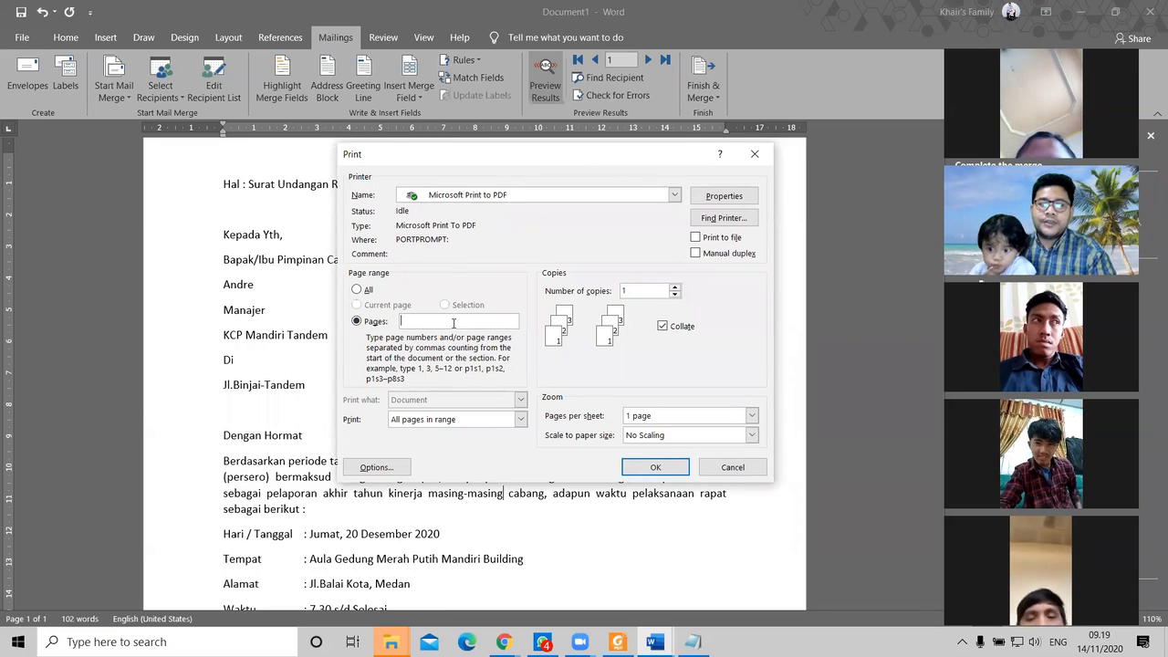
{"action": "left_click", "coordinate": [358, 289]}
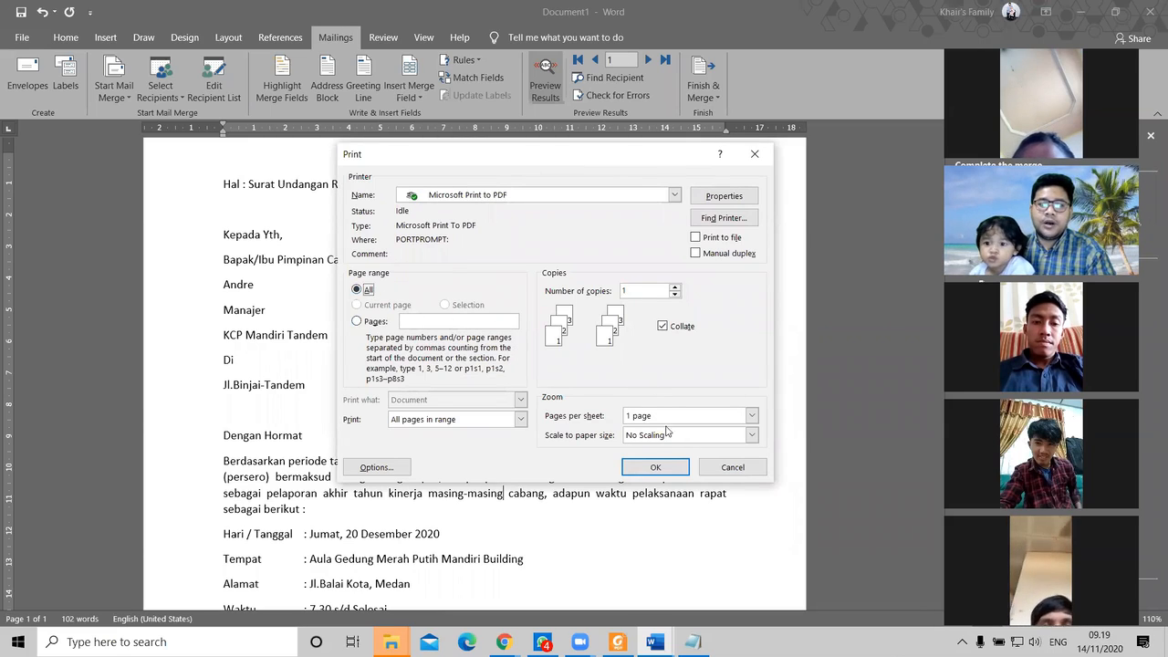
{"action": "left_click", "coordinate": [655, 467]}
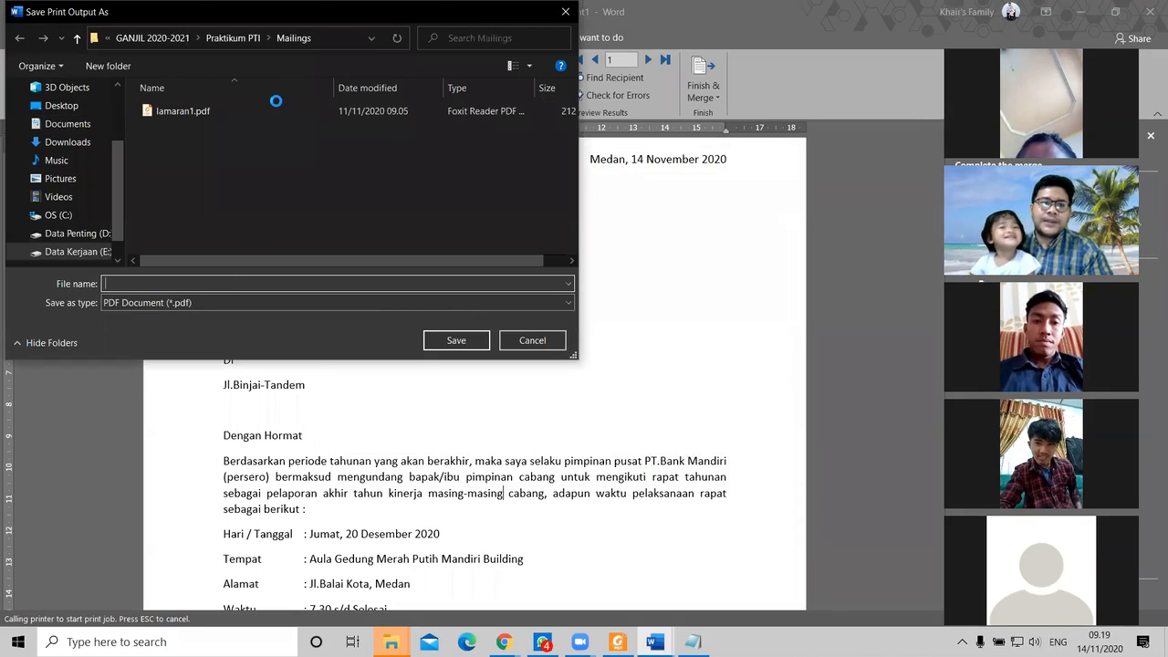
{"action": "type", "text": "undangan"}
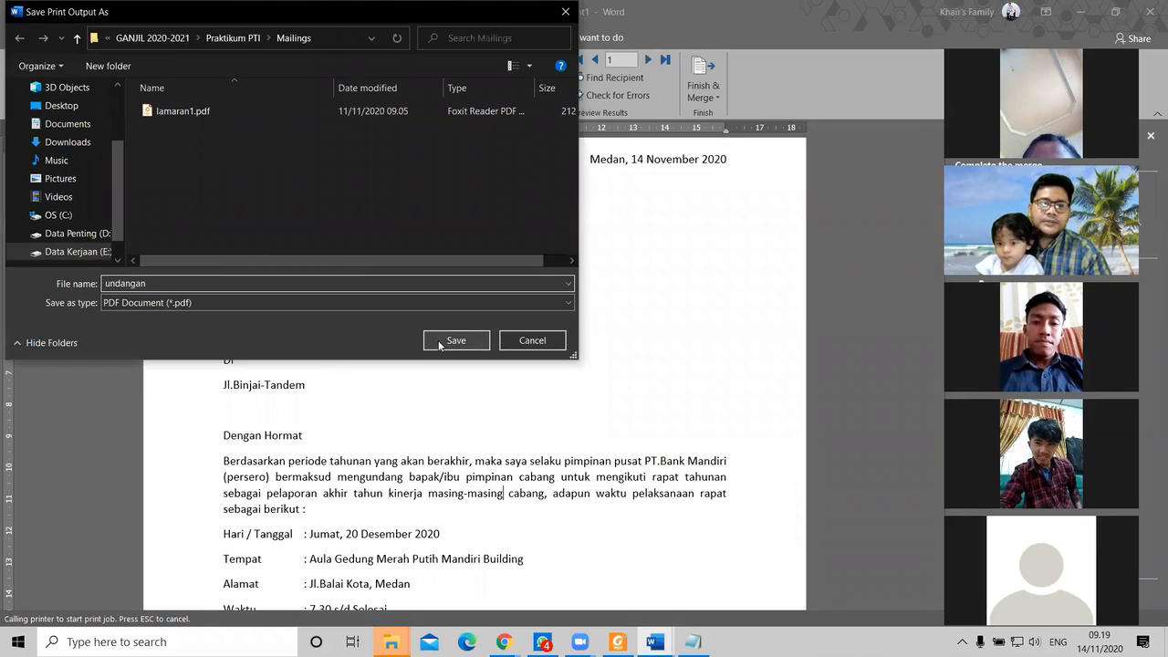
{"action": "left_click", "coordinate": [441, 340]}
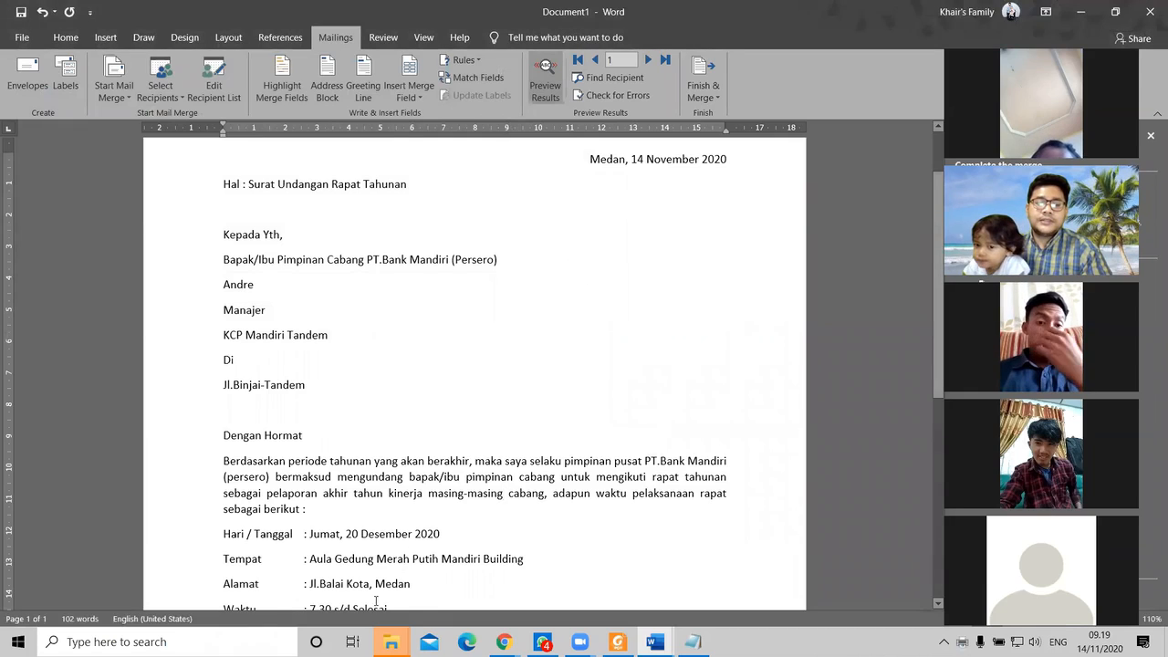
Step: Bring the Mailings folder forward and clear the selection on DataSurat_Undangan.mdb
{"action": "mouse_move", "coordinate": [391, 641]}
{"action": "left_click", "coordinate": [465, 558]}
{"action": "left_click", "coordinate": [359, 368]}
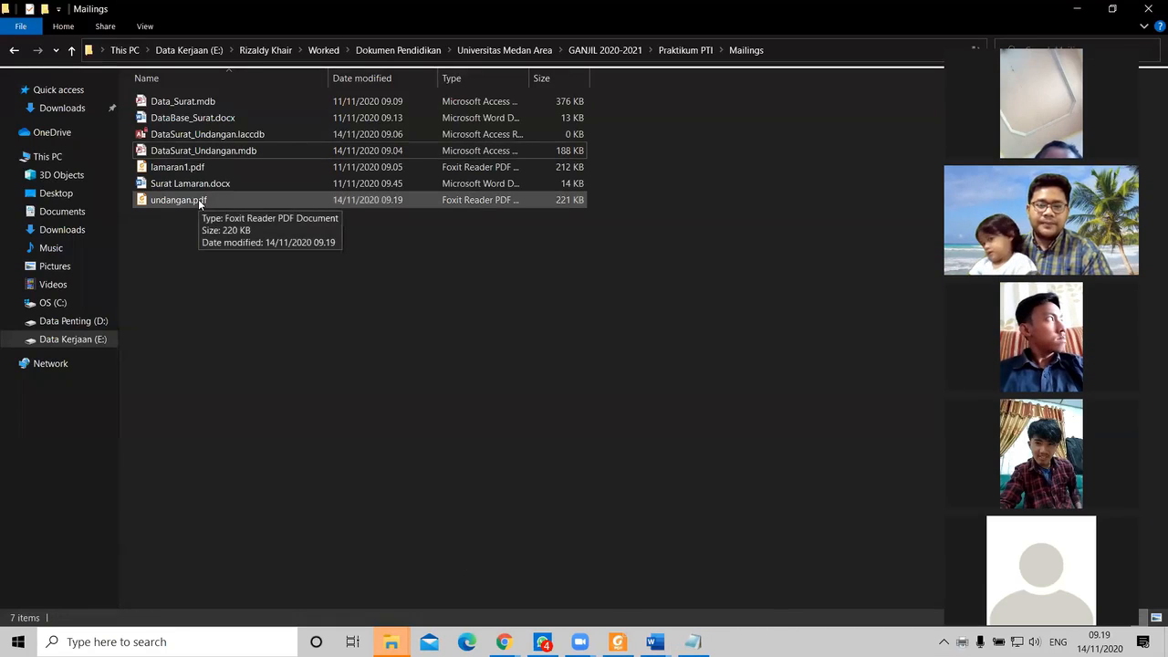
Step: Open undangan.pdf maximized in Foxit Reader and look over the first letters
{"action": "double_click", "coordinate": [198, 199]}
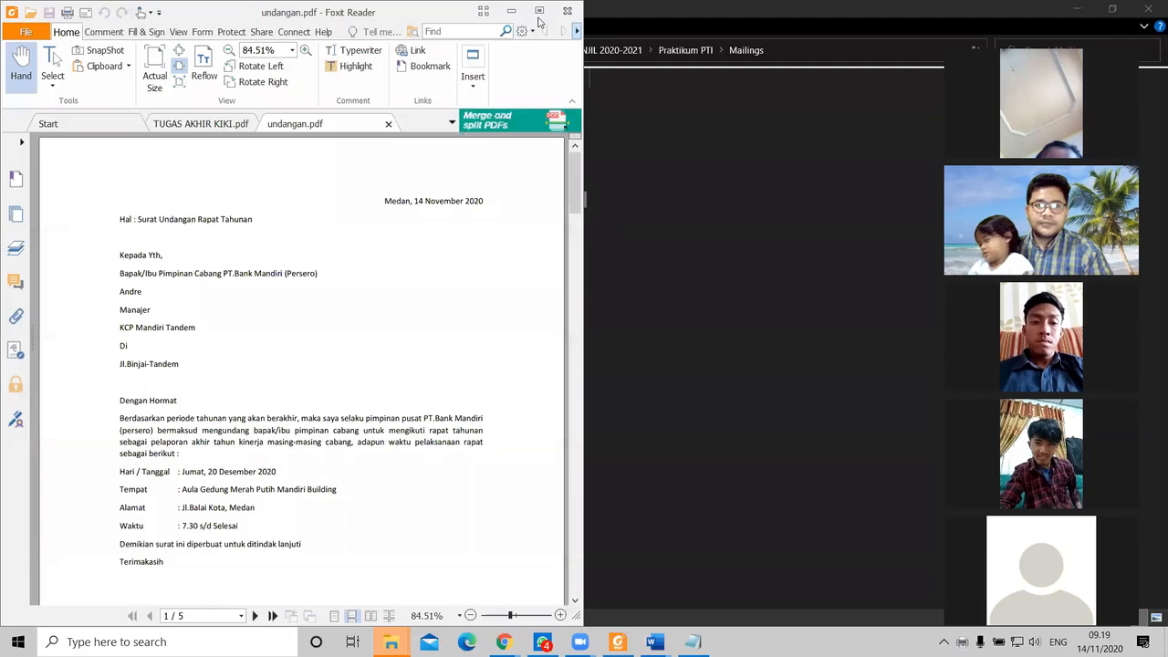
{"action": "left_click", "coordinate": [540, 10]}
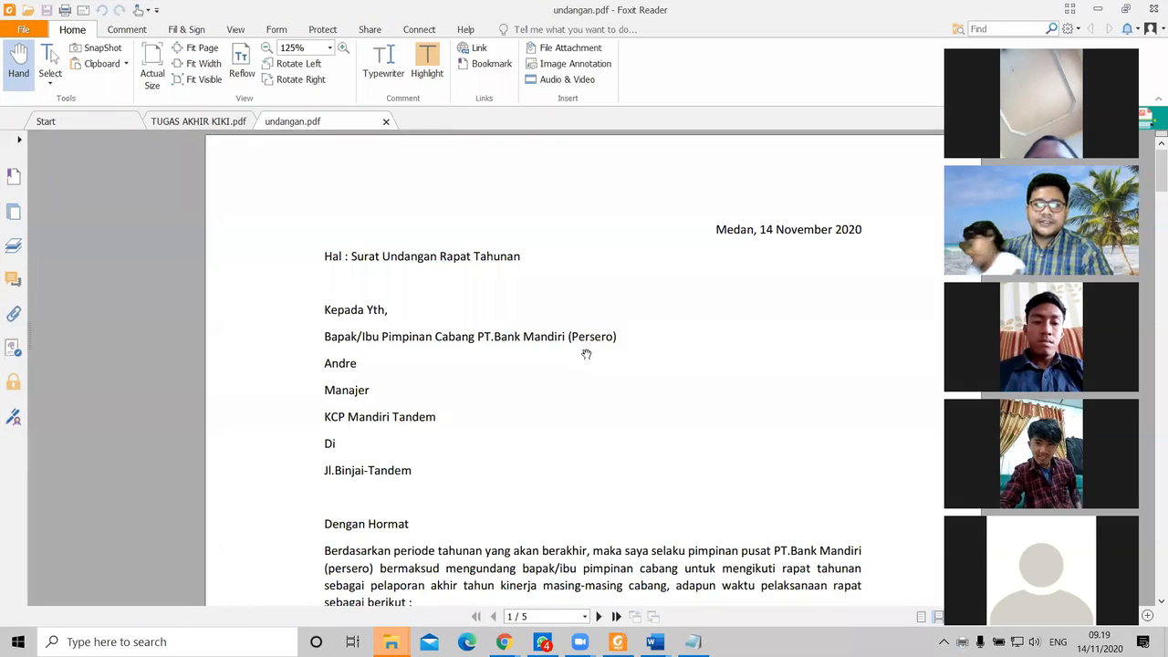
{"action": "scroll", "coordinate": [520, 368], "scroll_direction": "down", "scroll_amount": 5}
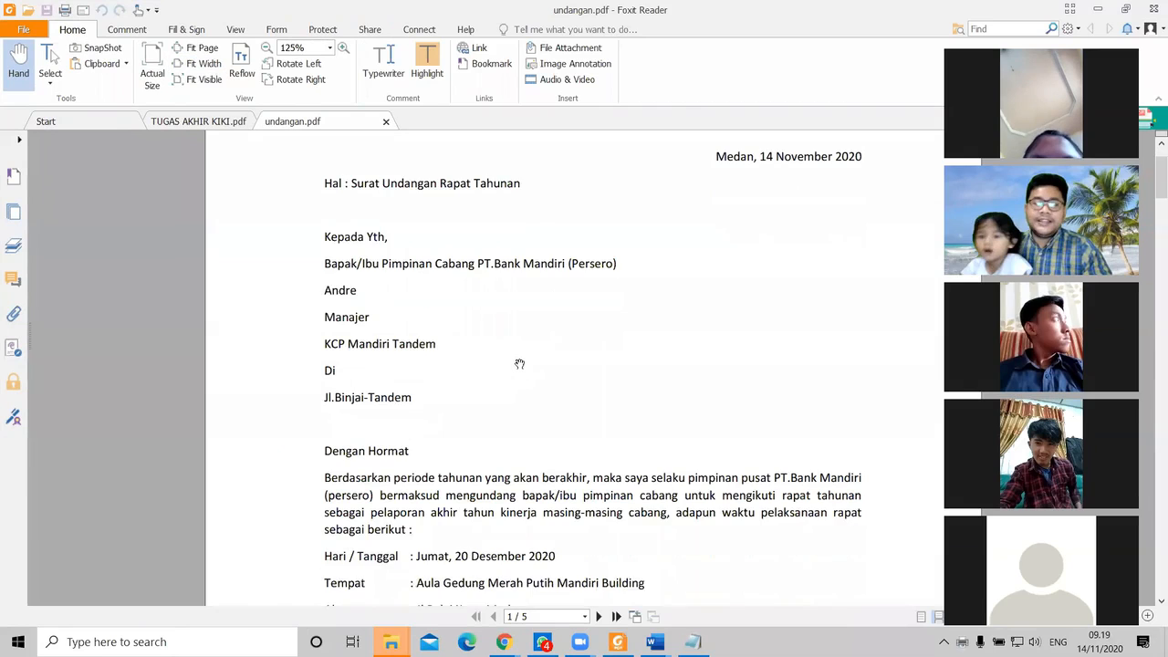
{"action": "scroll", "coordinate": [516, 369], "scroll_direction": "down", "scroll_amount": 1}
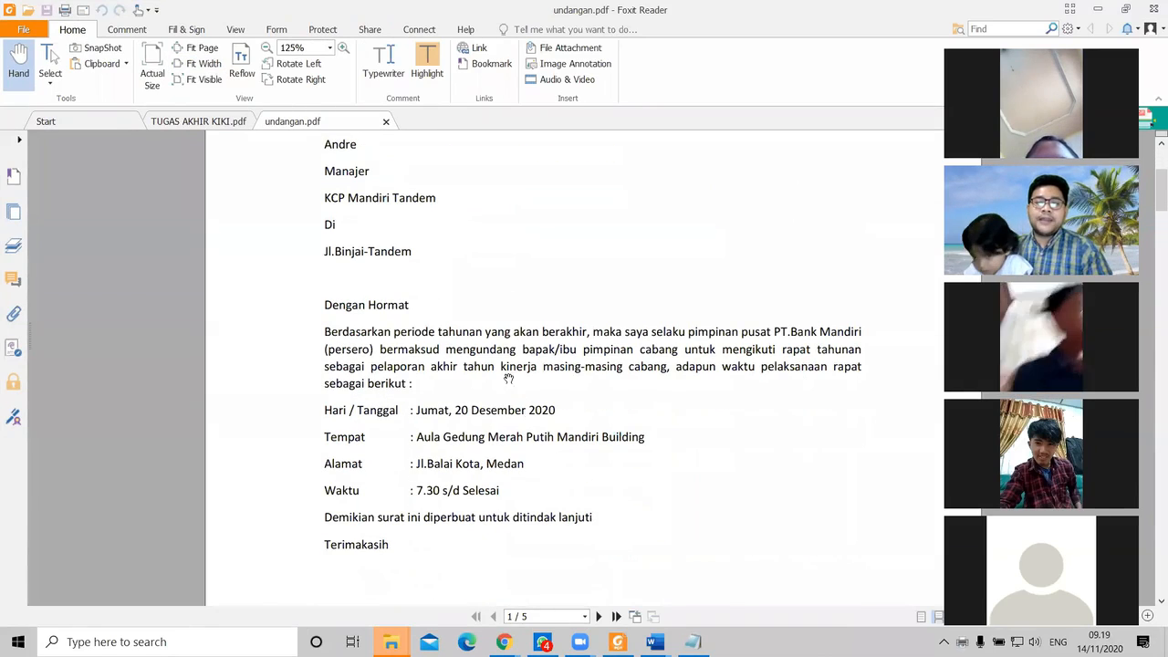
{"action": "scroll", "coordinate": [509, 361], "scroll_direction": "down", "scroll_amount": 6}
{"action": "scroll", "coordinate": [511, 367], "scroll_direction": "down", "scroll_amount": 10}
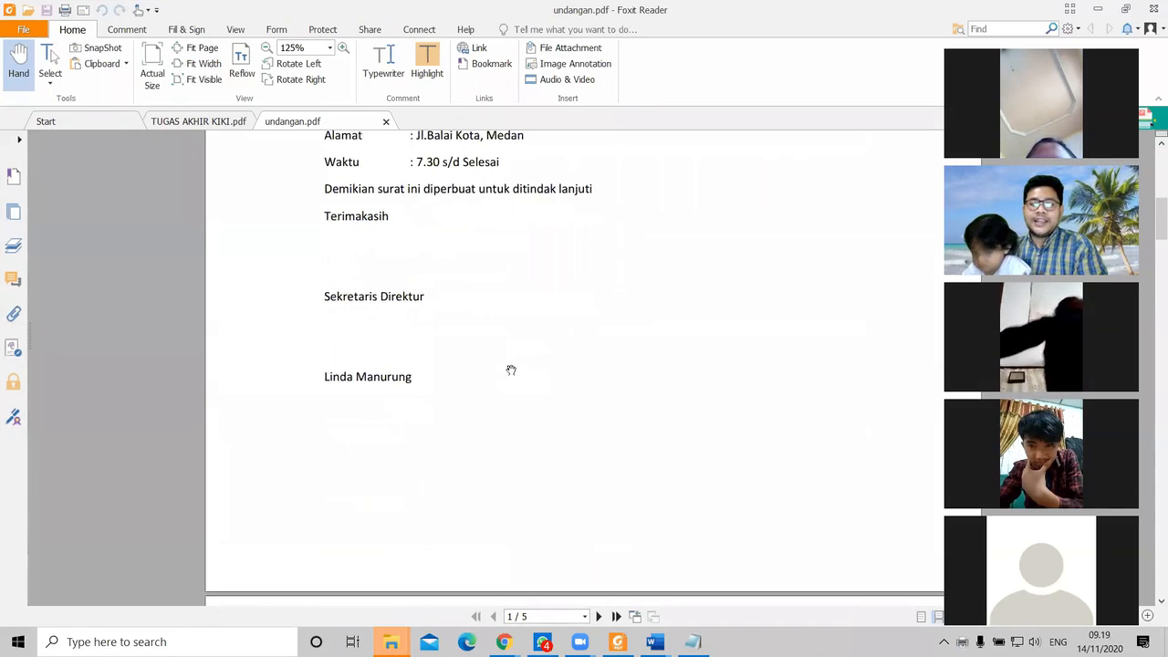
{"action": "scroll", "coordinate": [507, 374], "scroll_direction": "up", "scroll_amount": 7}
{"action": "scroll", "coordinate": [516, 351], "scroll_direction": "up", "scroll_amount": 7}
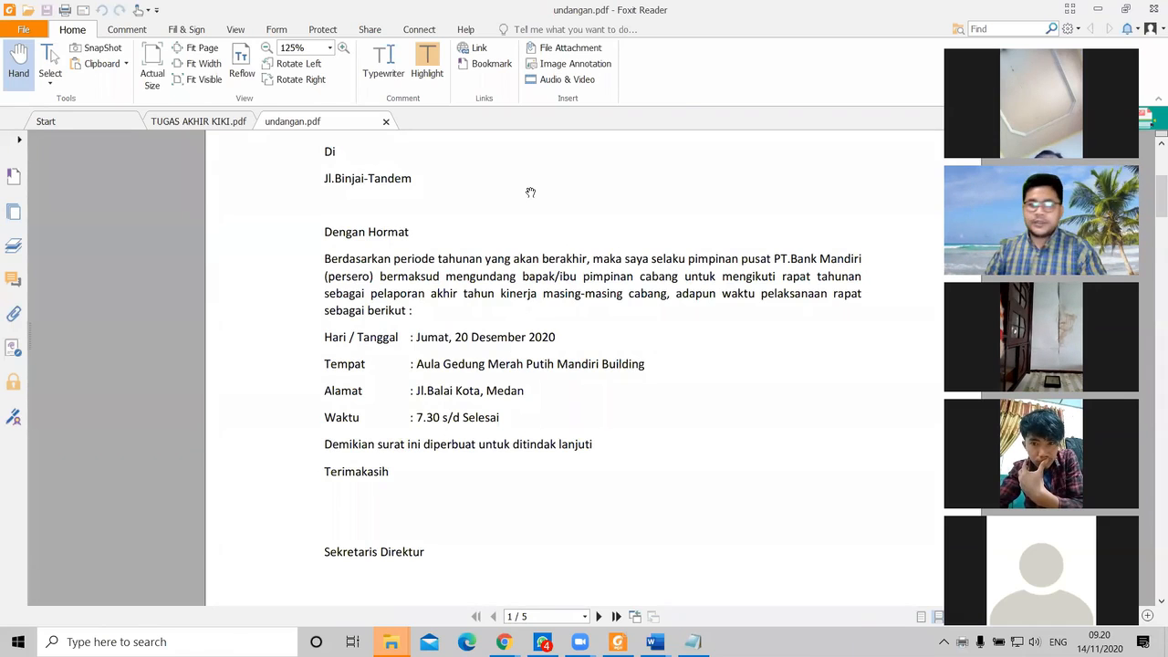
Step: Scroll through the remaining letters up to page 5, then minimize Foxit Reader
{"action": "scroll", "coordinate": [529, 191], "scroll_direction": "down", "scroll_amount": 15}
{"action": "scroll", "coordinate": [552, 374], "scroll_direction": "down", "scroll_amount": 15}
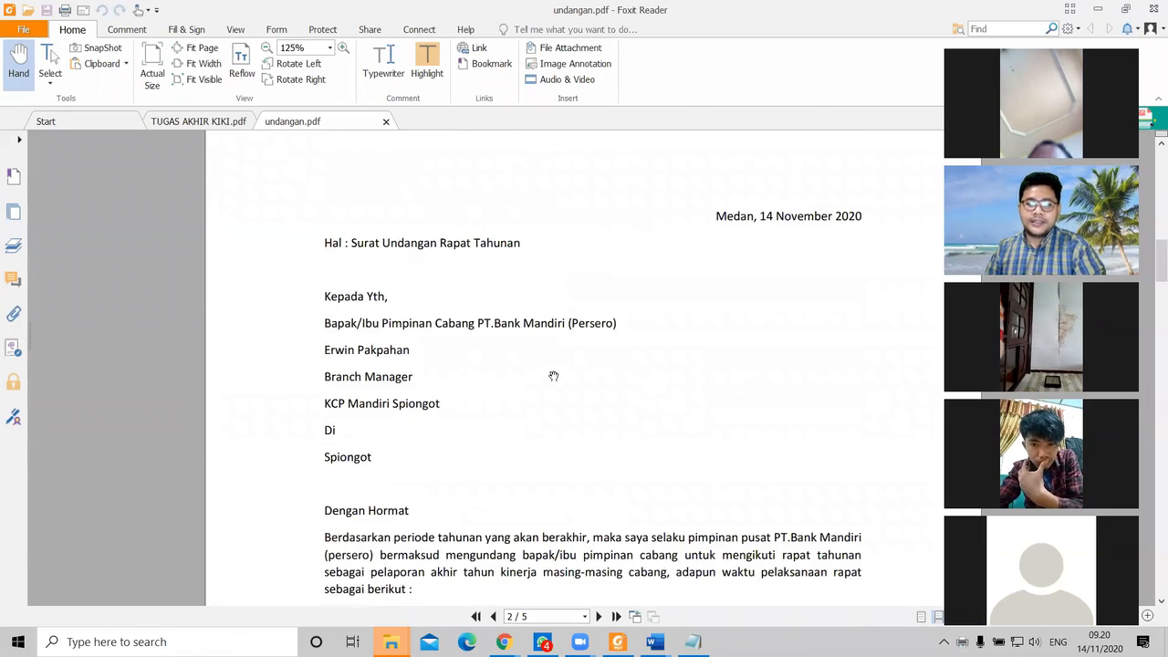
{"action": "scroll", "coordinate": [552, 374], "scroll_direction": "down", "scroll_amount": 8}
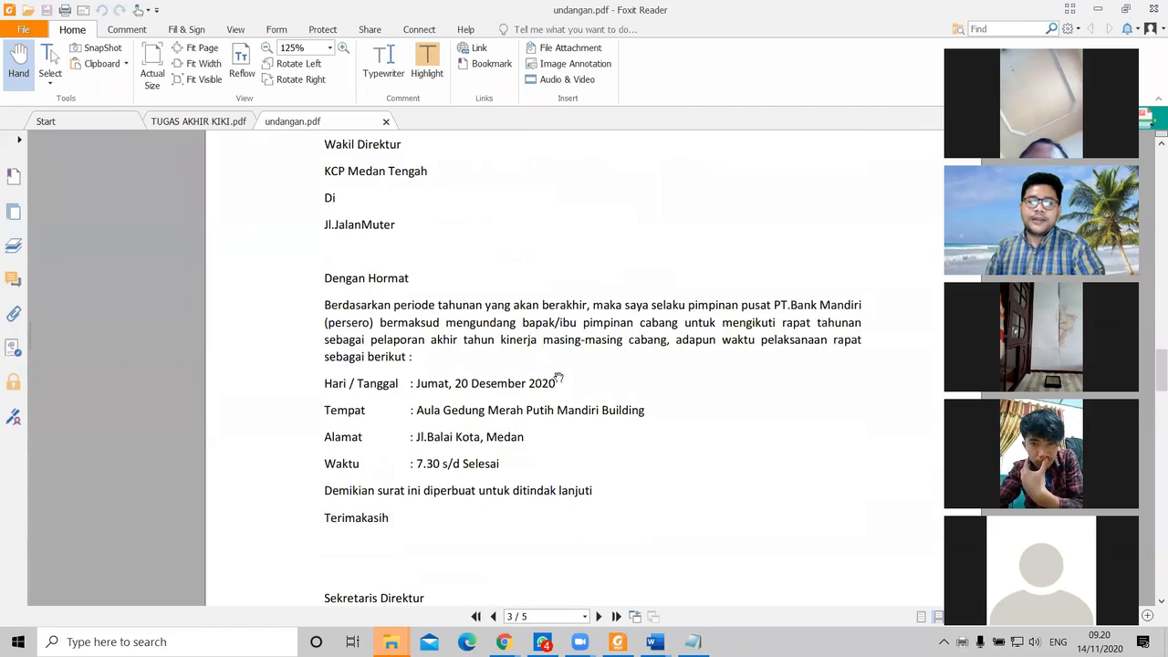
{"action": "scroll", "coordinate": [562, 378], "scroll_direction": "down", "scroll_amount": 10}
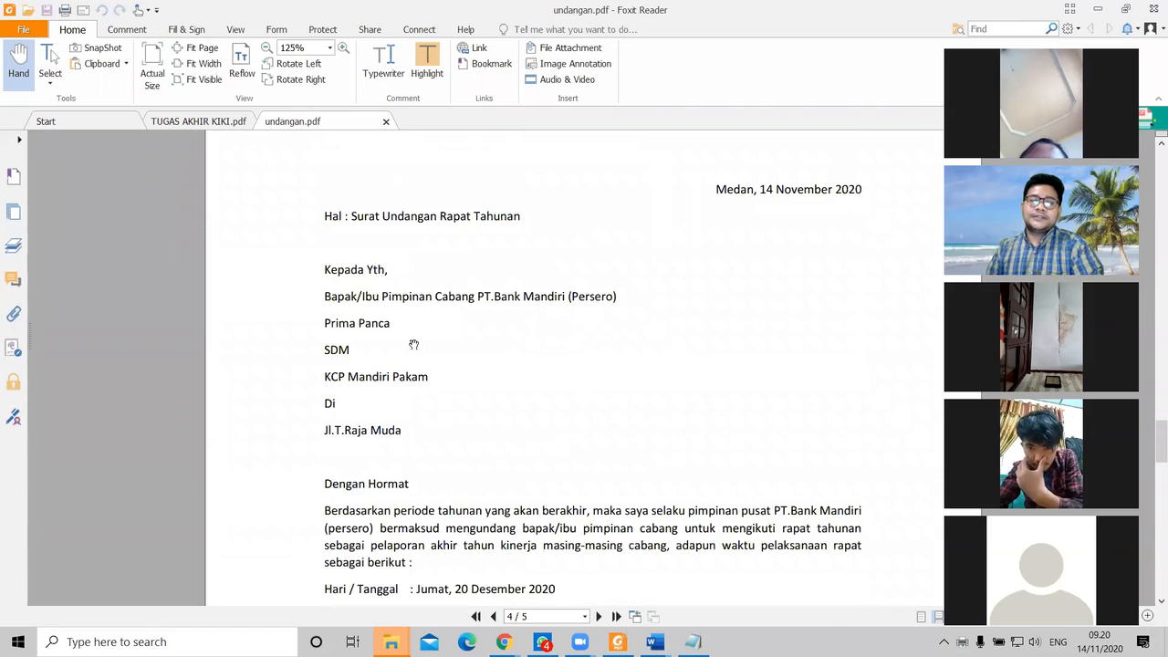
{"action": "scroll", "coordinate": [489, 369], "scroll_direction": "down", "scroll_amount": 14}
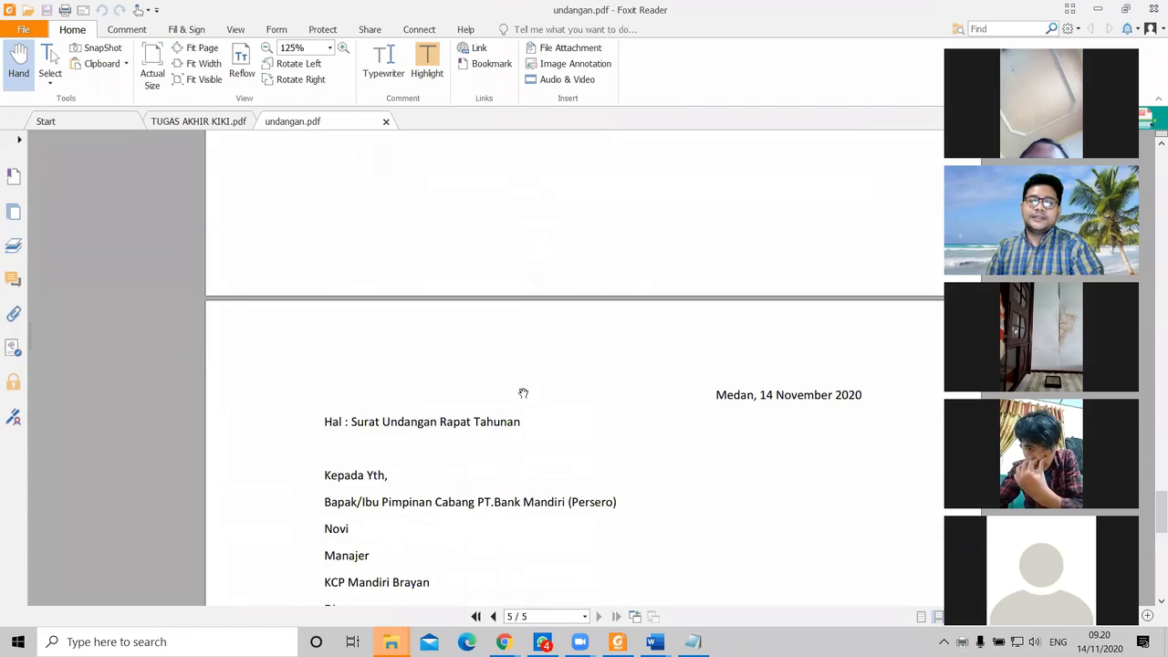
{"action": "scroll", "coordinate": [520, 401], "scroll_direction": "down", "scroll_amount": 9}
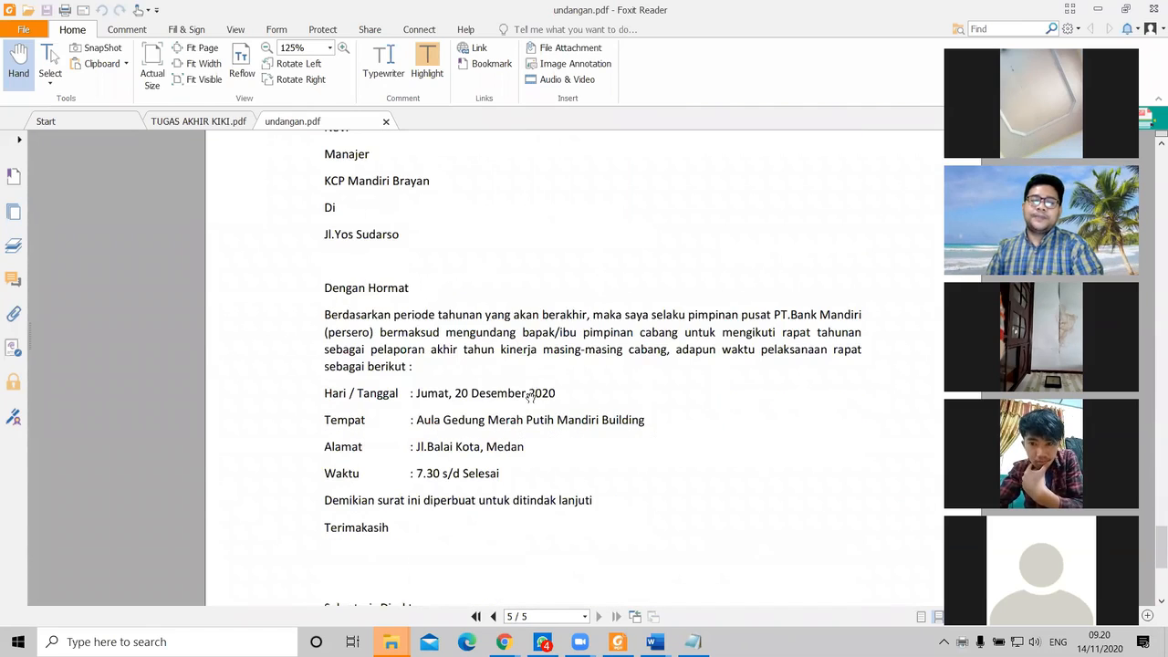
{"action": "scroll", "coordinate": [532, 394], "scroll_direction": "down", "scroll_amount": 2}
{"action": "scroll", "coordinate": [580, 413], "scroll_direction": "up", "scroll_amount": 2}
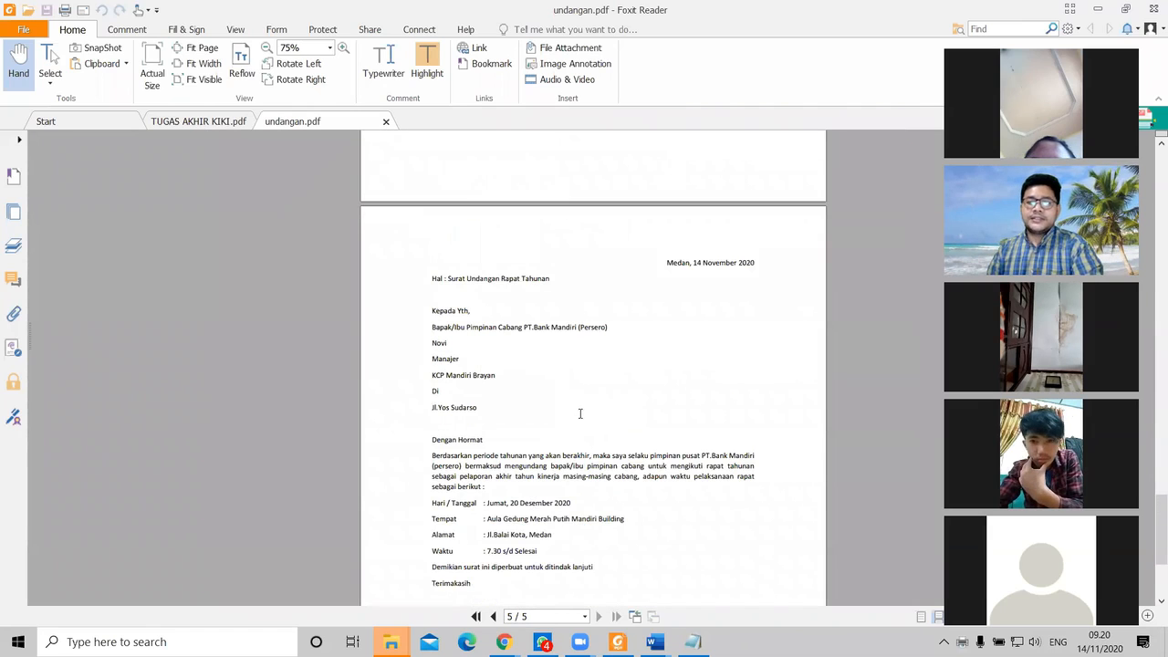
{"action": "scroll", "coordinate": [581, 403], "scroll_direction": "down", "scroll_amount": 4}
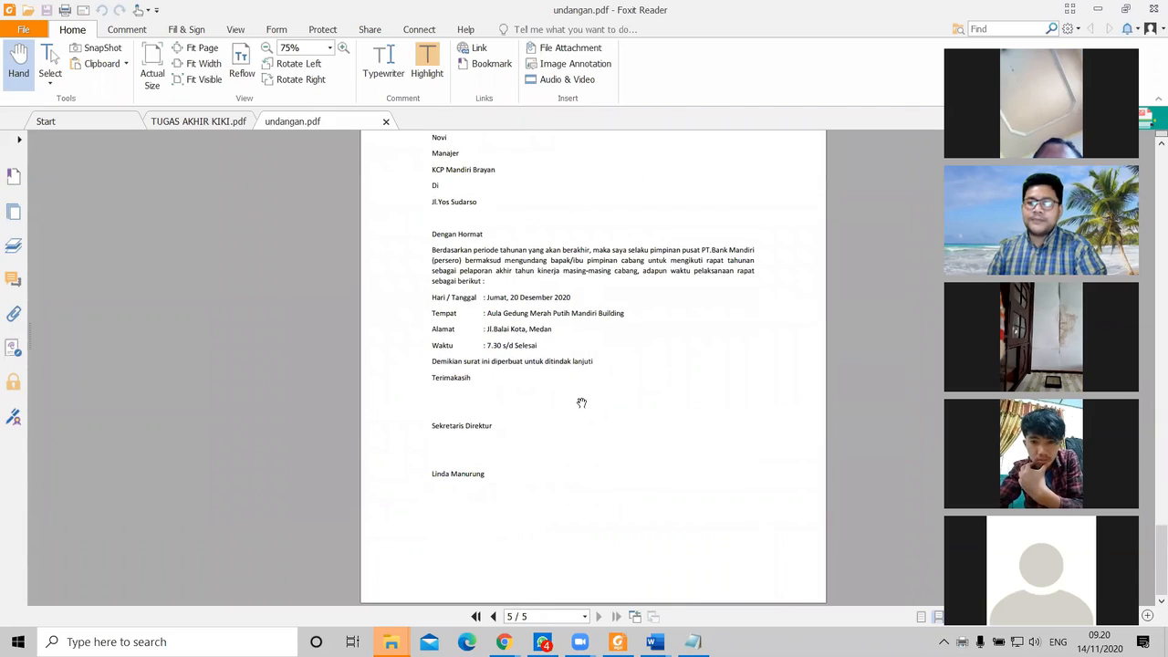
{"action": "scroll", "coordinate": [582, 403], "scroll_direction": "up", "scroll_amount": 2}
{"action": "scroll", "coordinate": [578, 399], "scroll_direction": "up", "scroll_amount": 20}
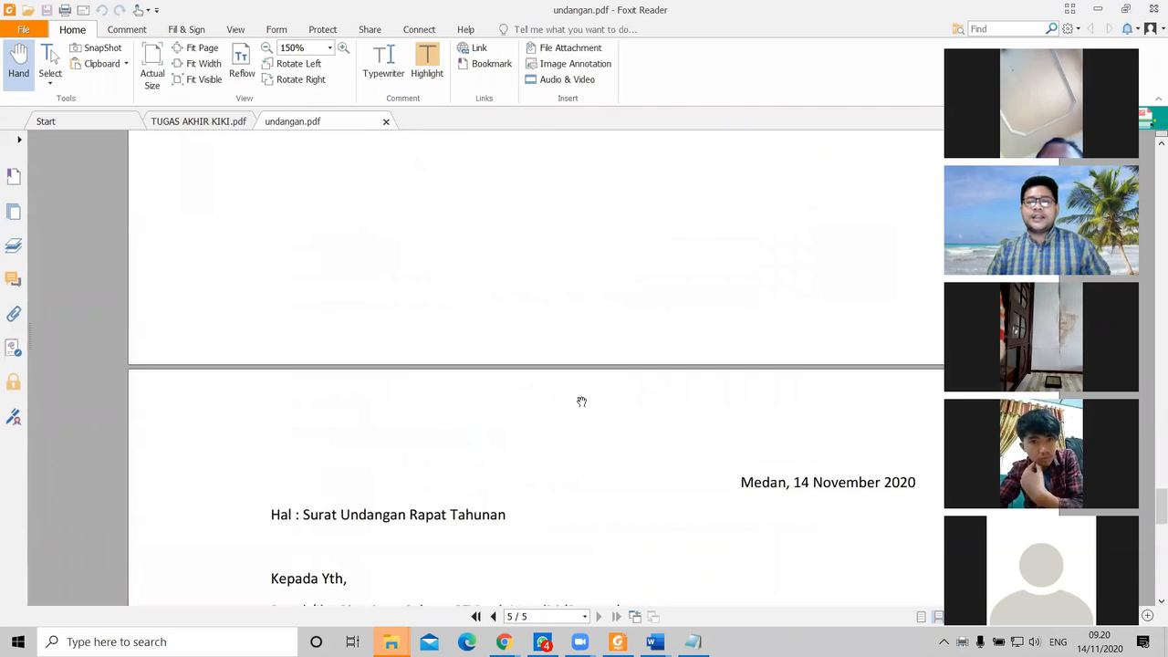
{"action": "scroll", "coordinate": [574, 374], "scroll_direction": "up", "scroll_amount": 4}
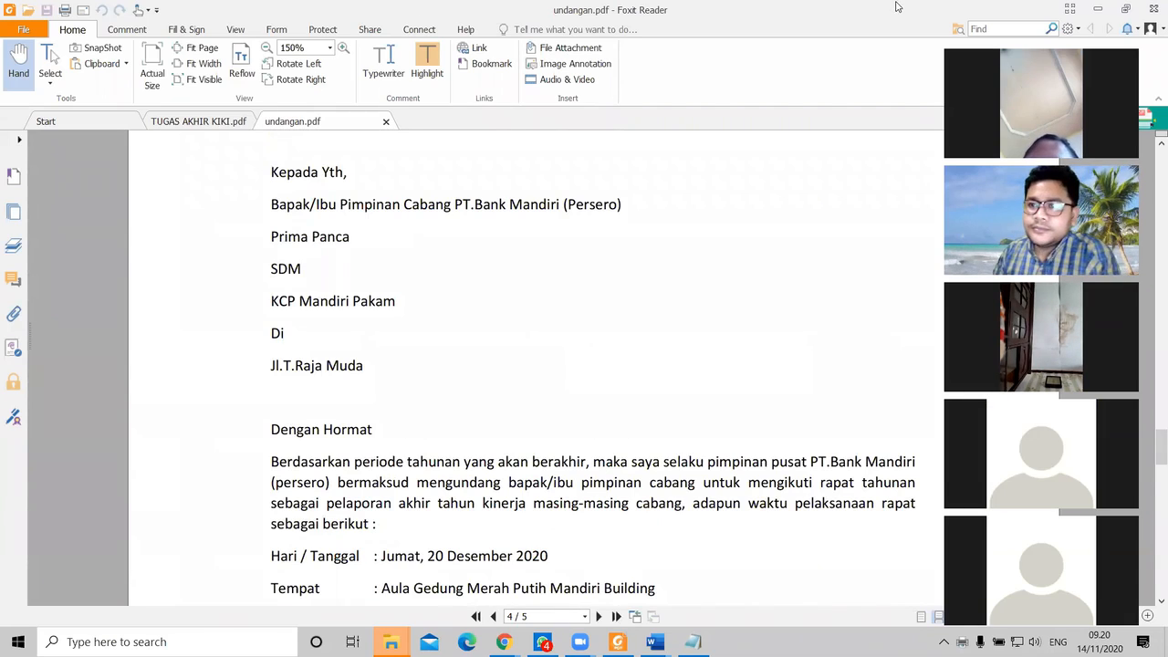
{"action": "left_click", "coordinate": [1102, 11]}
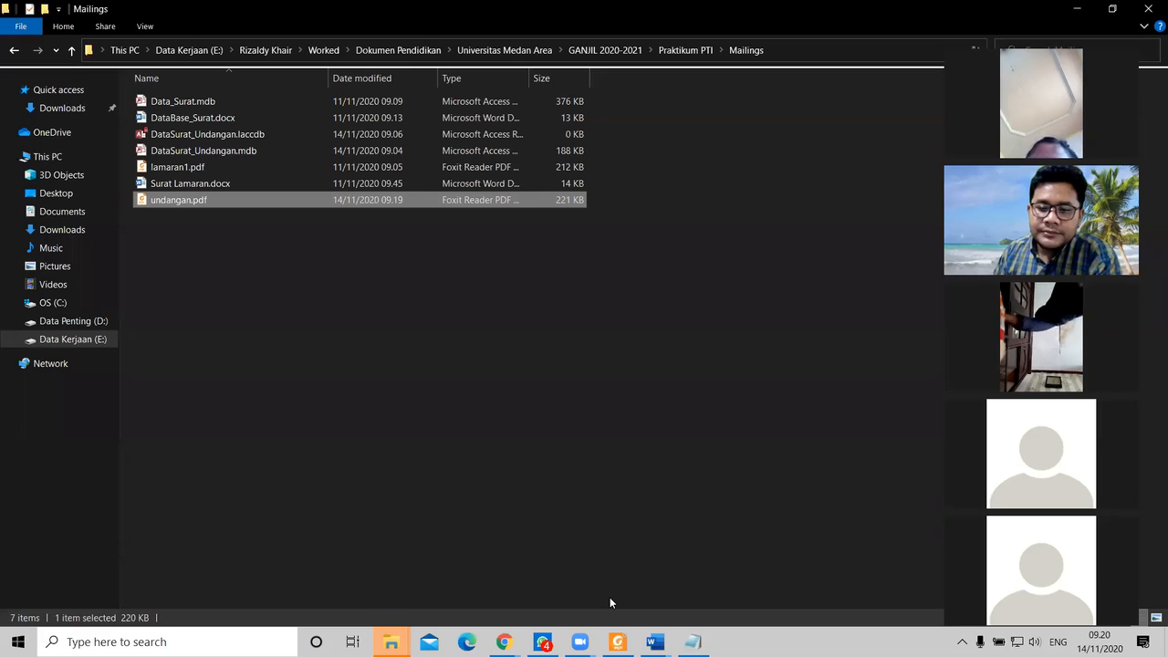
Step: Return to the Word invitation letter and scroll through its body
{"action": "left_click", "coordinate": [654, 641]}
{"action": "scroll", "coordinate": [537, 318], "scroll_direction": "down", "scroll_amount": 2}
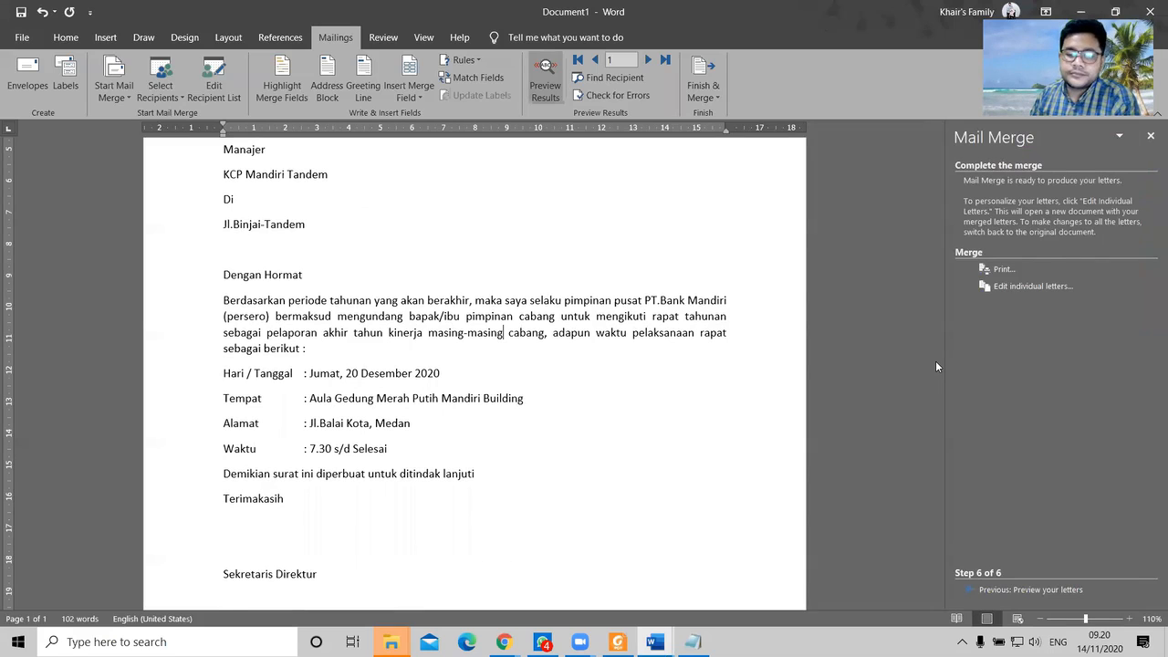
{"action": "left_click", "coordinate": [627, 416]}
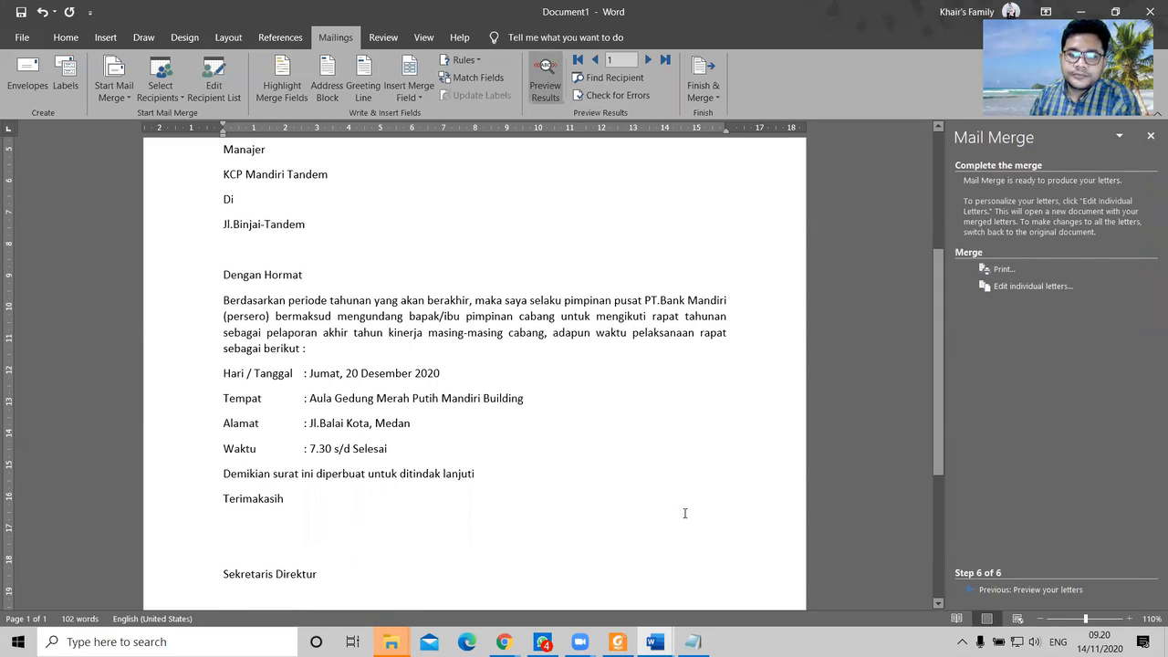
{"action": "scroll", "coordinate": [564, 473], "scroll_direction": "down", "scroll_amount": 3}
{"action": "scroll", "coordinate": [563, 472], "scroll_direction": "up", "scroll_amount": 6}
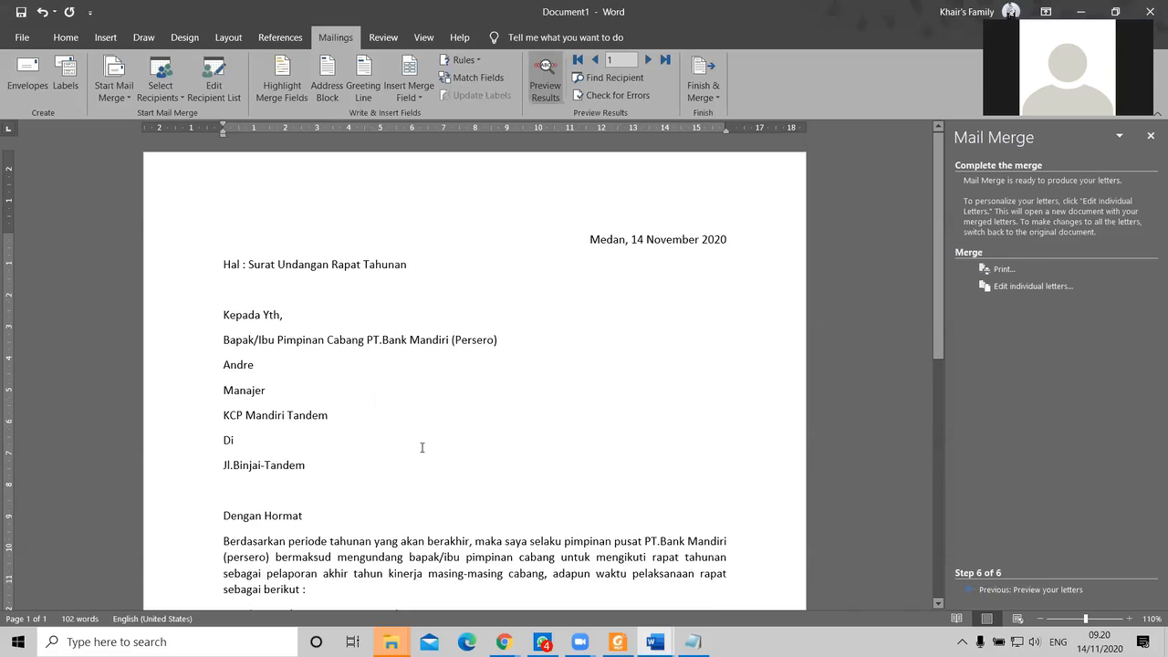
{"action": "scroll", "coordinate": [372, 417], "scroll_direction": "down", "scroll_amount": 3}
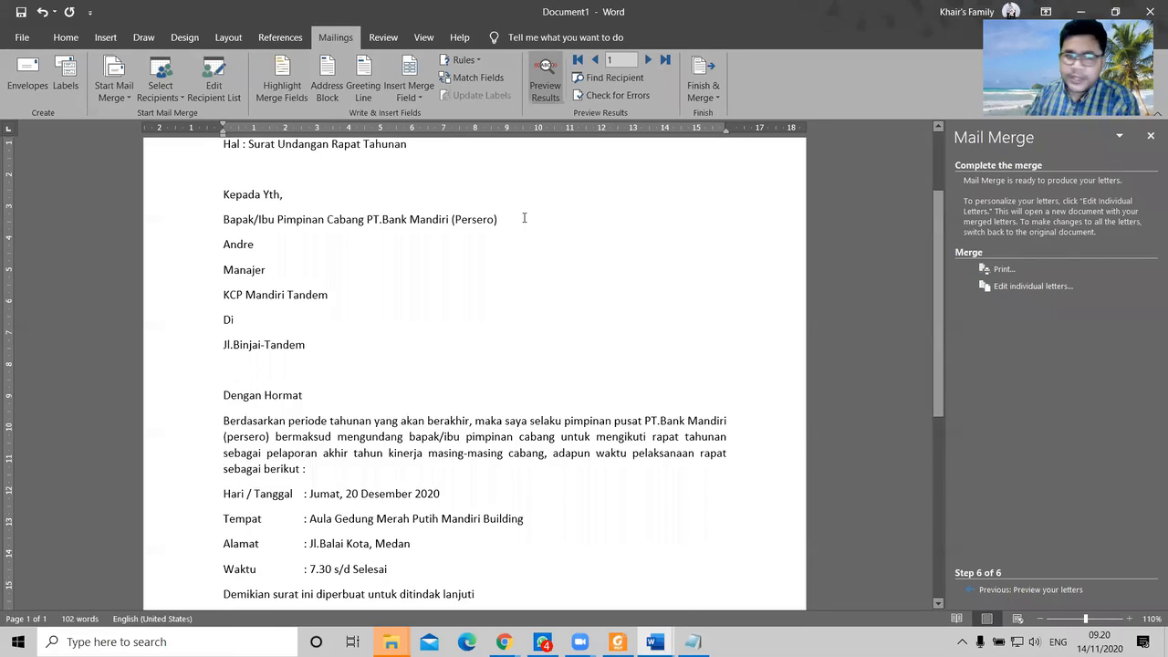
{"action": "scroll", "coordinate": [506, 228], "scroll_direction": "down", "scroll_amount": 1}
Step: Check the Insert Merge Field list, closing it without inserting, and review the letter again
{"action": "left_click", "coordinate": [409, 97]}
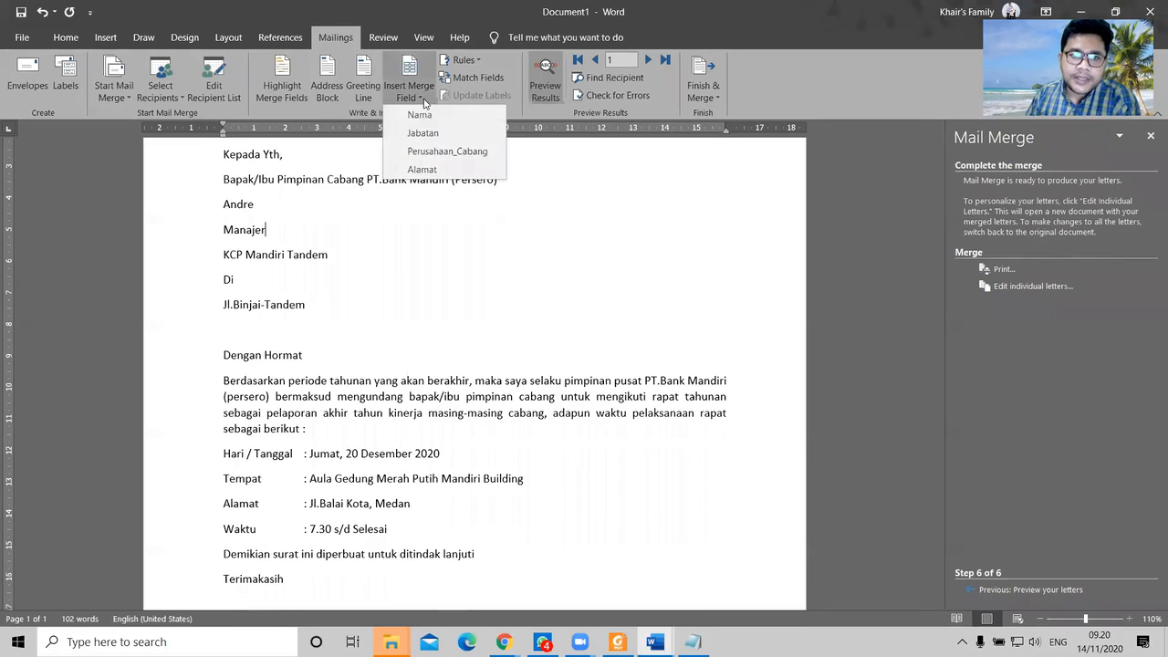
{"action": "left_click", "coordinate": [340, 205]}
{"action": "scroll", "coordinate": [410, 365], "scroll_direction": "down", "scroll_amount": 2}
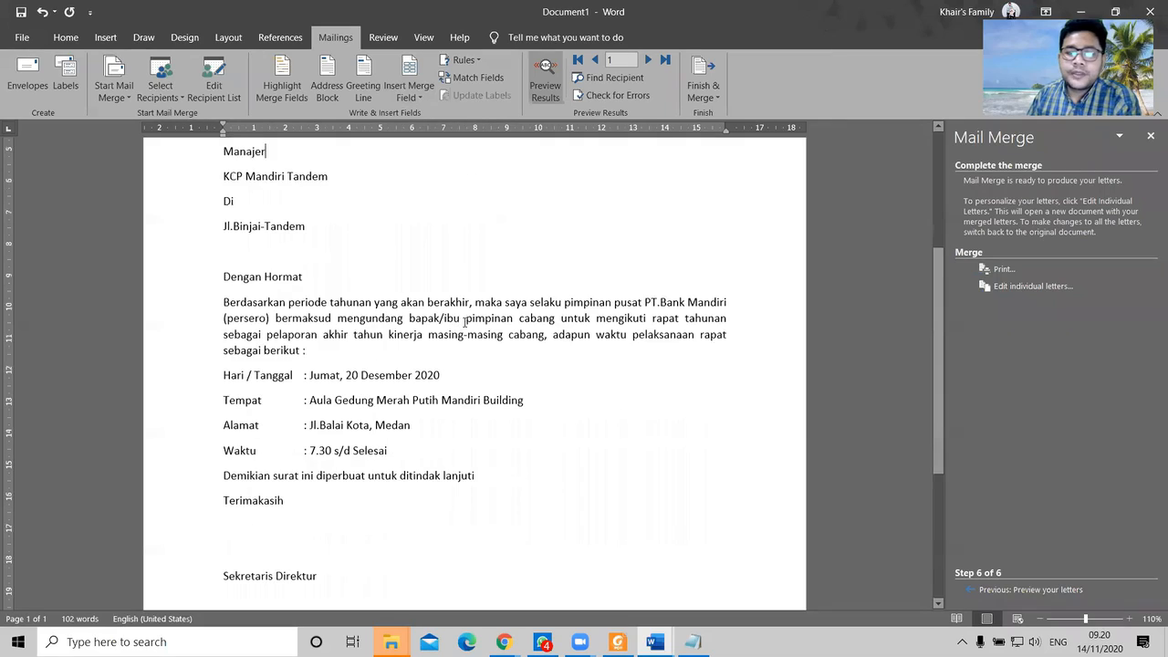
{"action": "scroll", "coordinate": [507, 374], "scroll_direction": "up", "scroll_amount": 1}
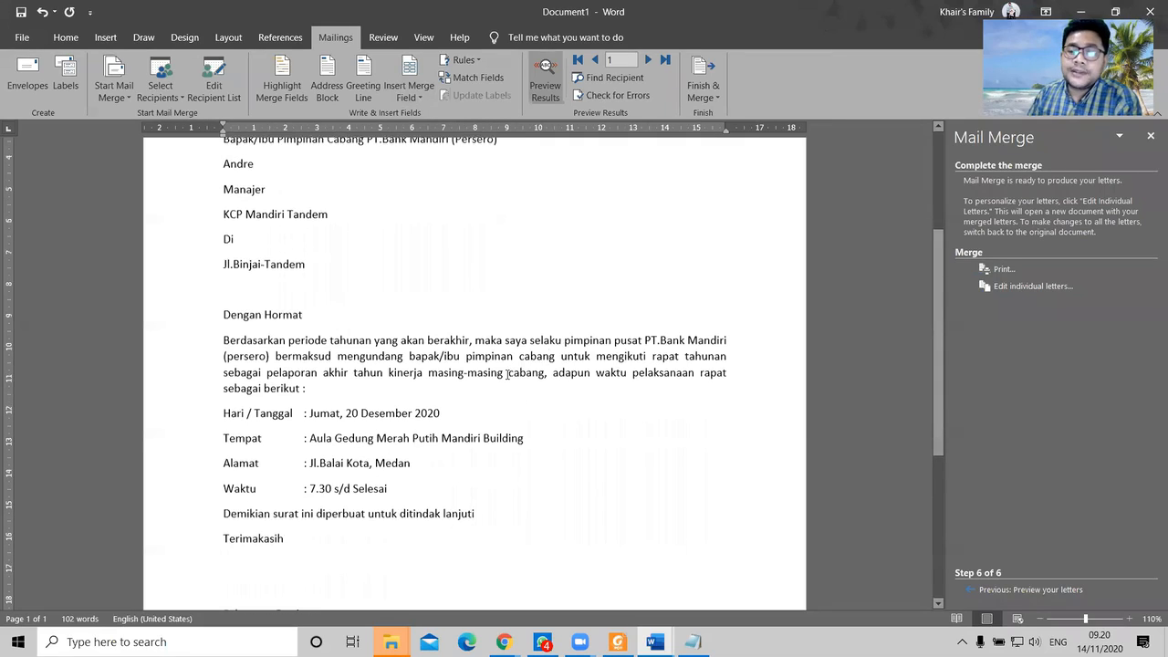
{"action": "scroll", "coordinate": [434, 356], "scroll_direction": "down", "scroll_amount": 7}
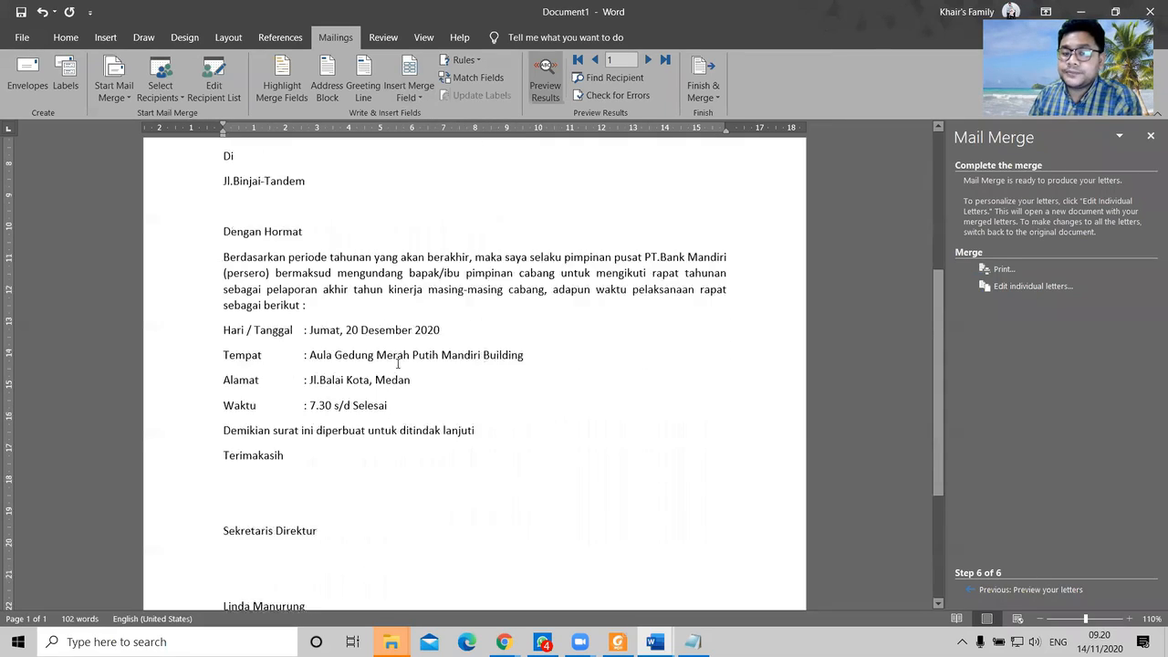
{"action": "scroll", "coordinate": [571, 468], "scroll_direction": "up", "scroll_amount": 2}
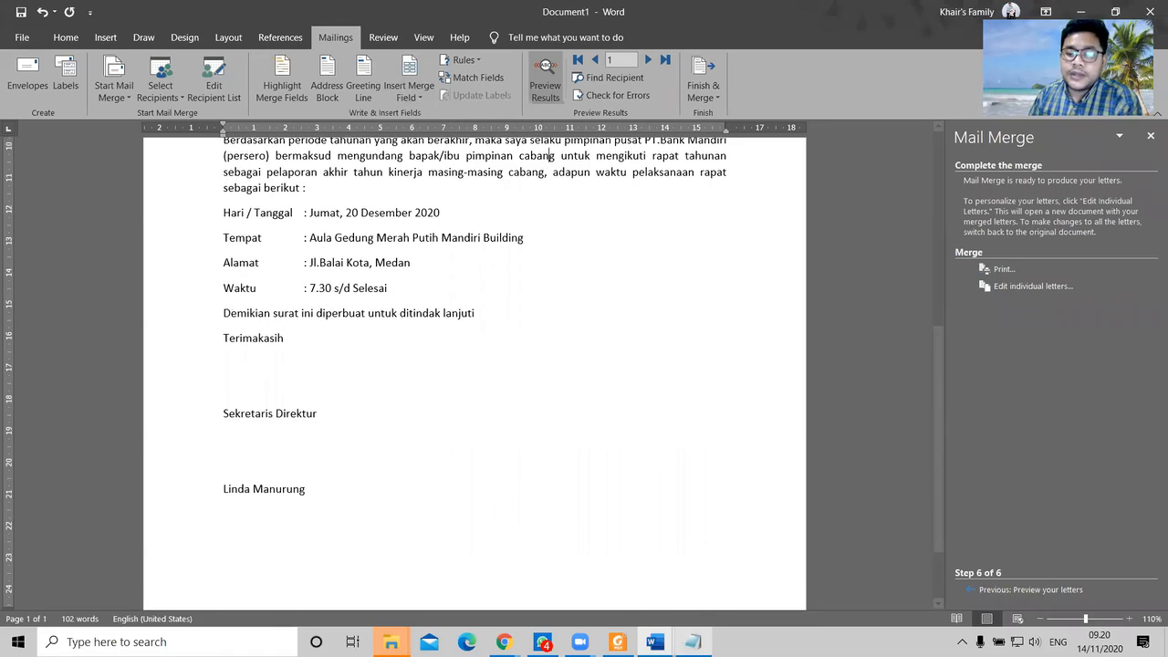
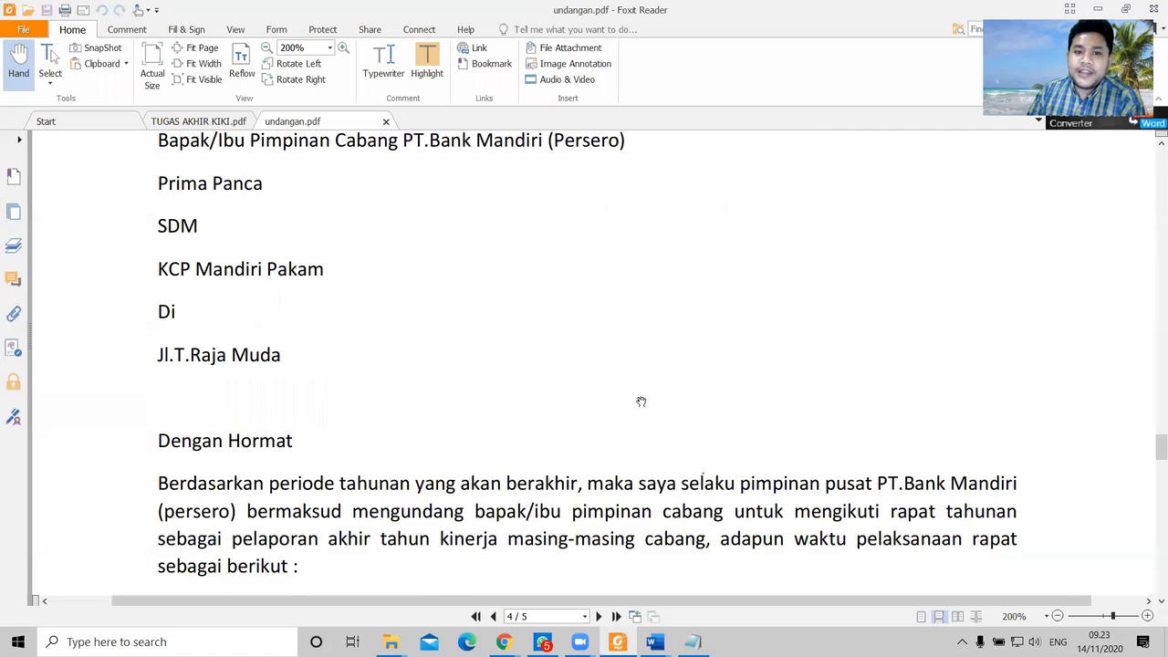
{"action": "scroll", "coordinate": [642, 402], "scroll_direction": "down", "scroll_amount": 2}
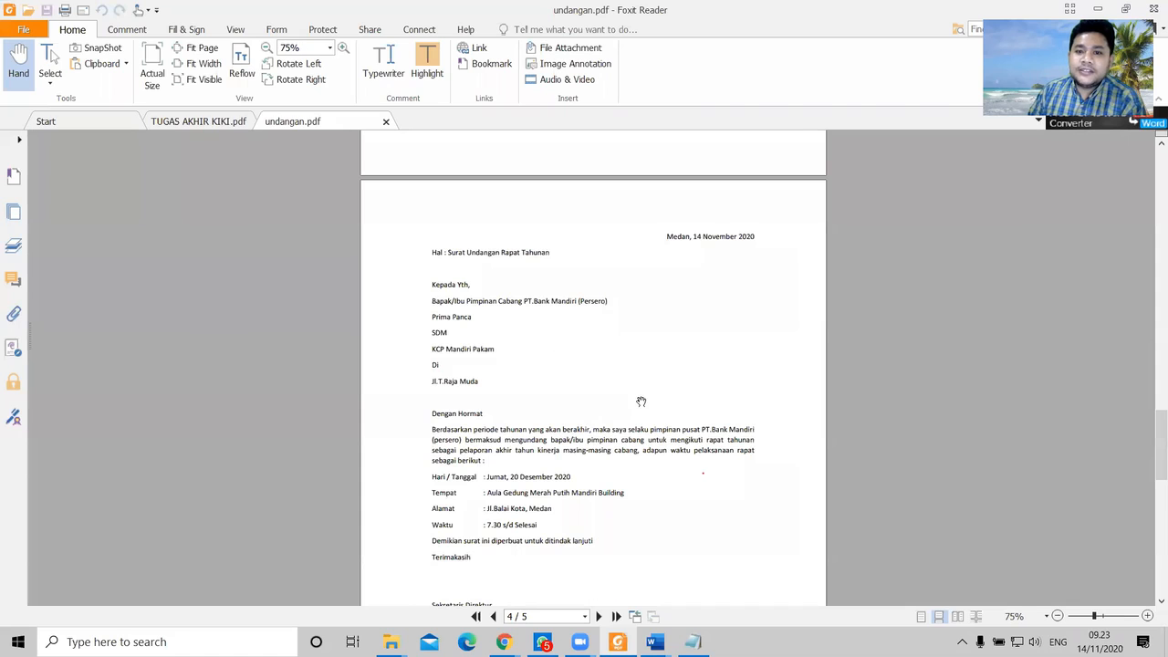
{"action": "scroll", "coordinate": [677, 222], "scroll_direction": "down", "scroll_amount": 10}
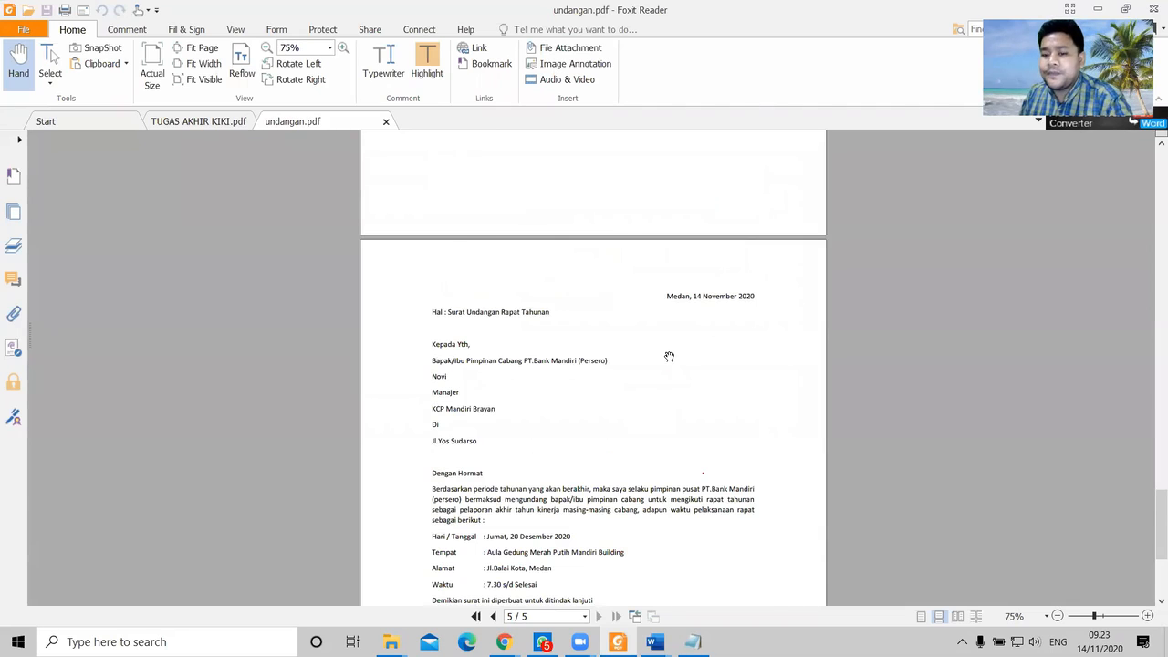
{"action": "scroll", "coordinate": [669, 356], "scroll_direction": "down", "scroll_amount": 3}
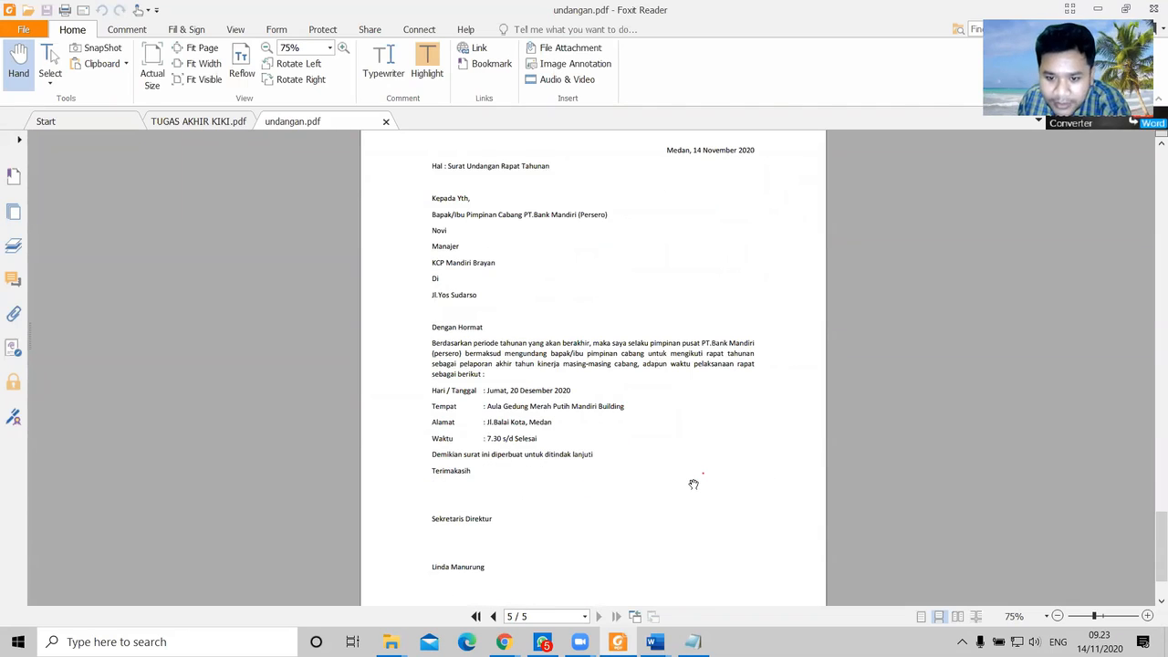
{"action": "scroll", "coordinate": [695, 488], "scroll_direction": "down", "scroll_amount": 2}
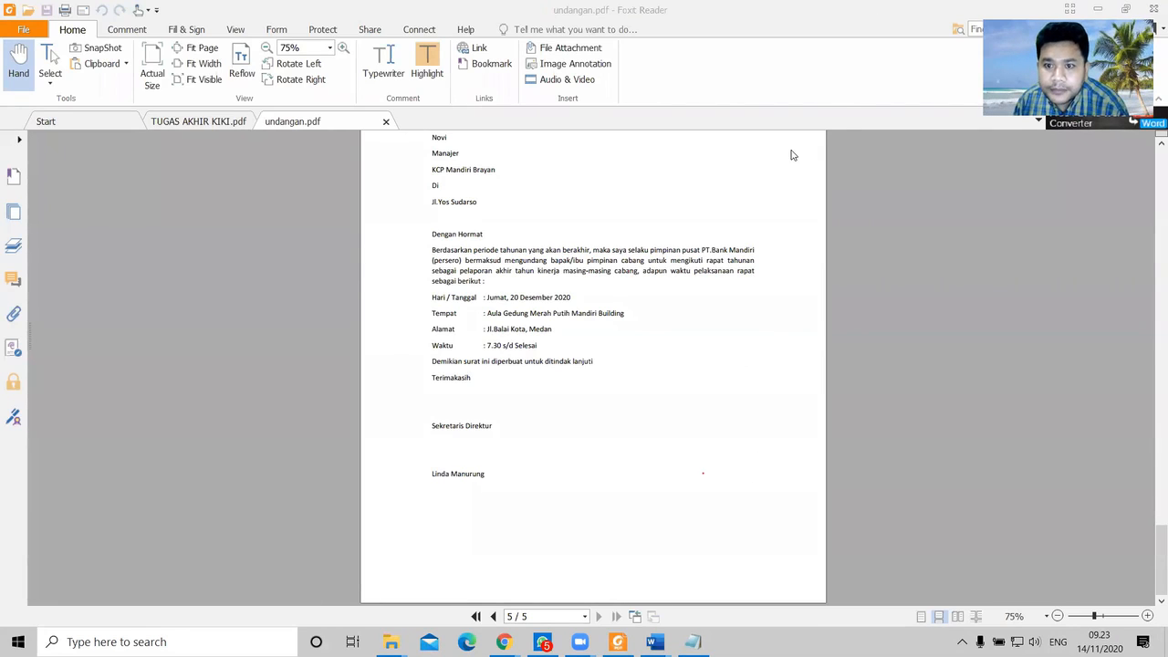
{"action": "scroll", "coordinate": [699, 464], "scroll_direction": "up", "scroll_amount": 5}
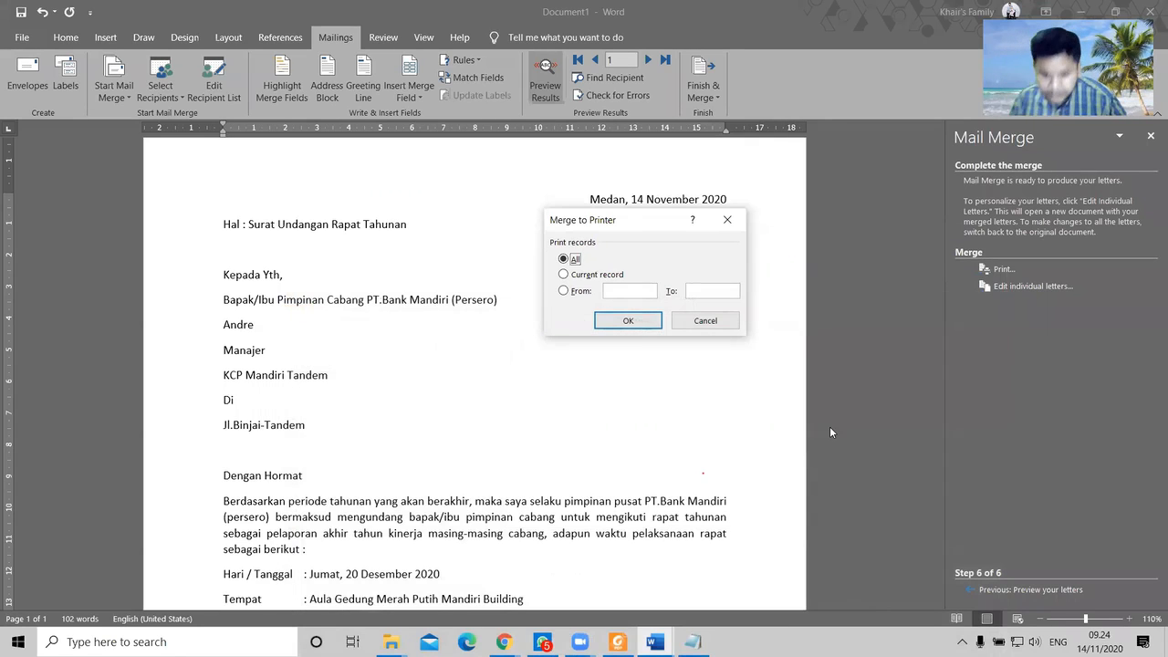
Step: Try the record-range options for merging, then close the print settings without printing
{"action": "left_click", "coordinate": [563, 290]}
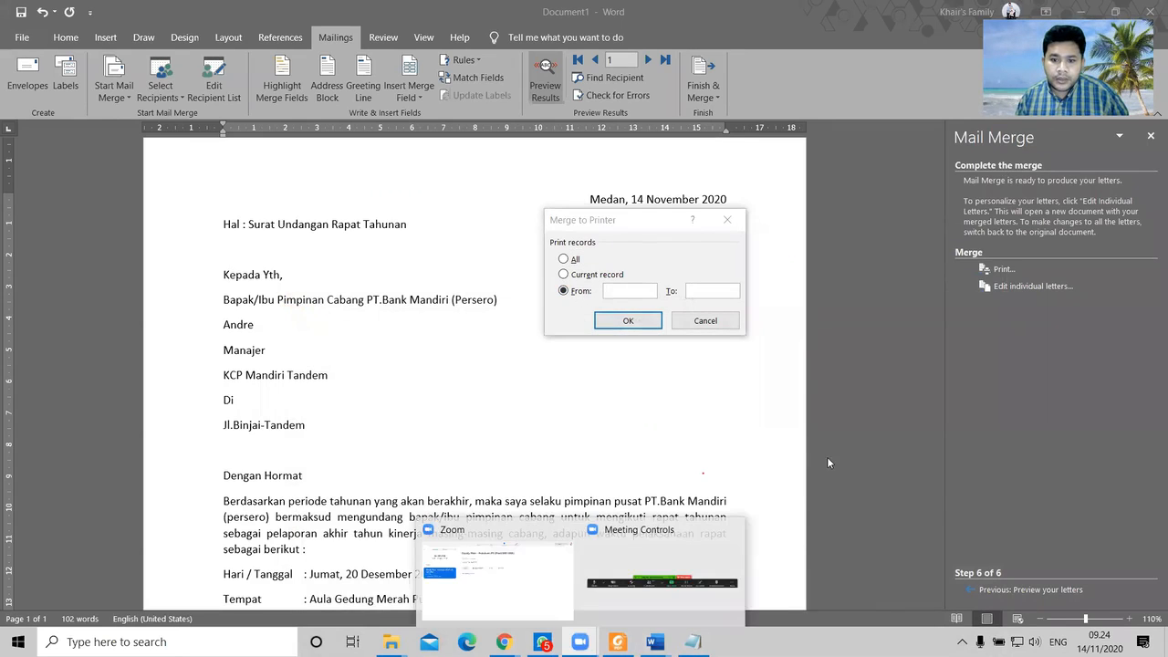
{"action": "left_click", "coordinate": [563, 259]}
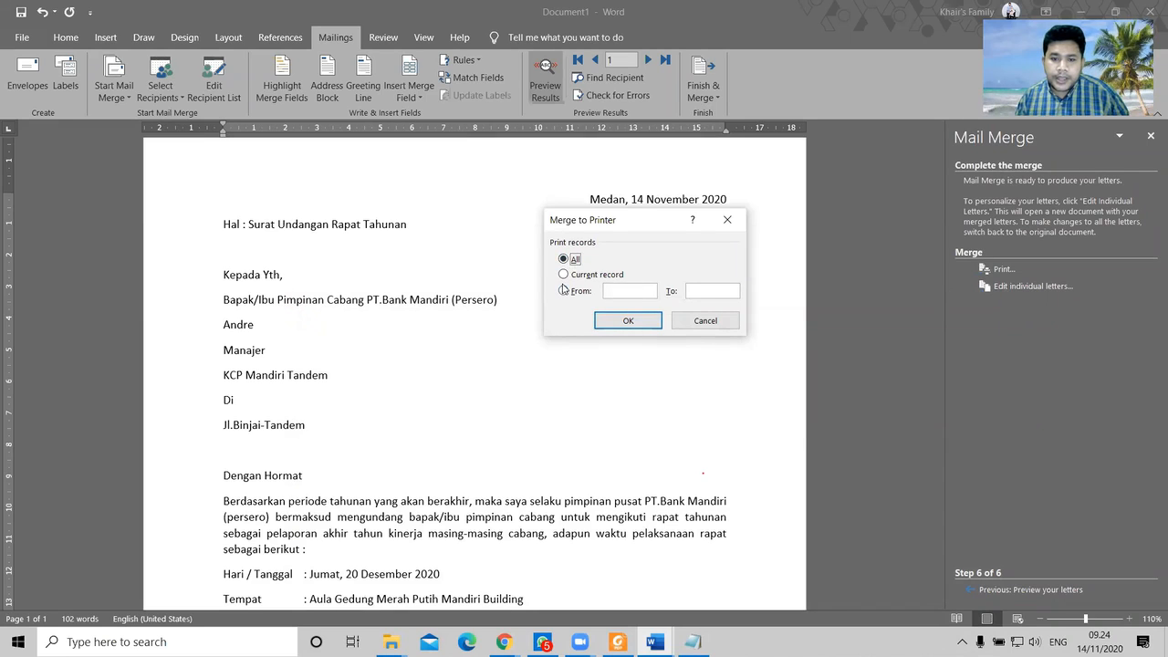
{"action": "left_click", "coordinate": [563, 290]}
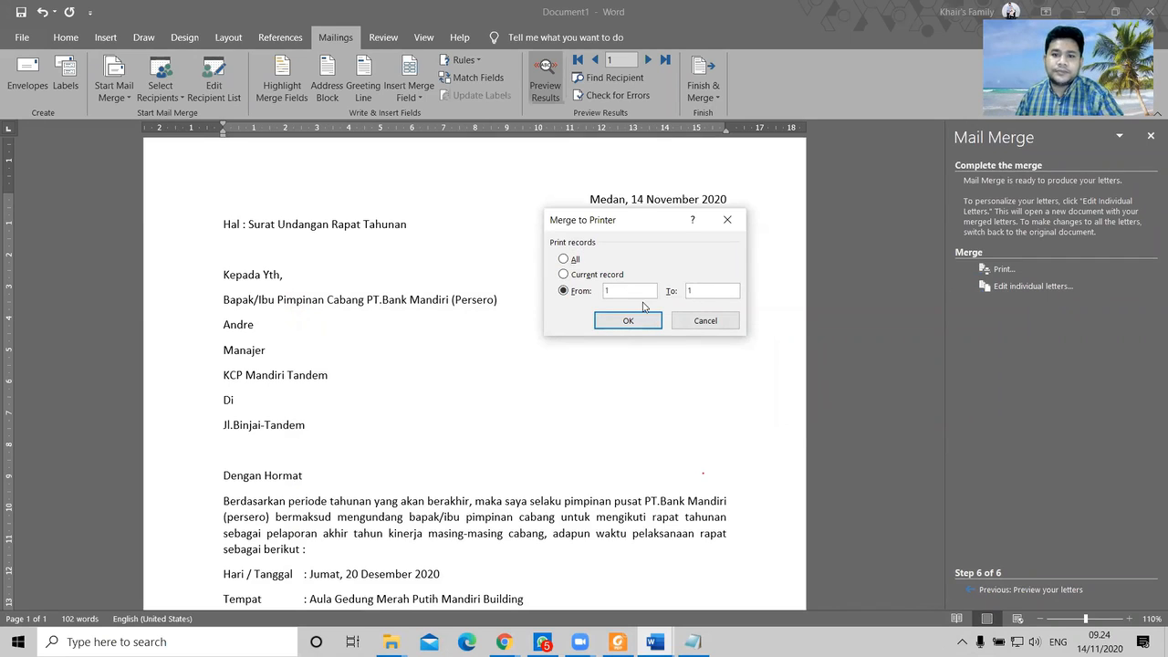
{"action": "left_click", "coordinate": [628, 322]}
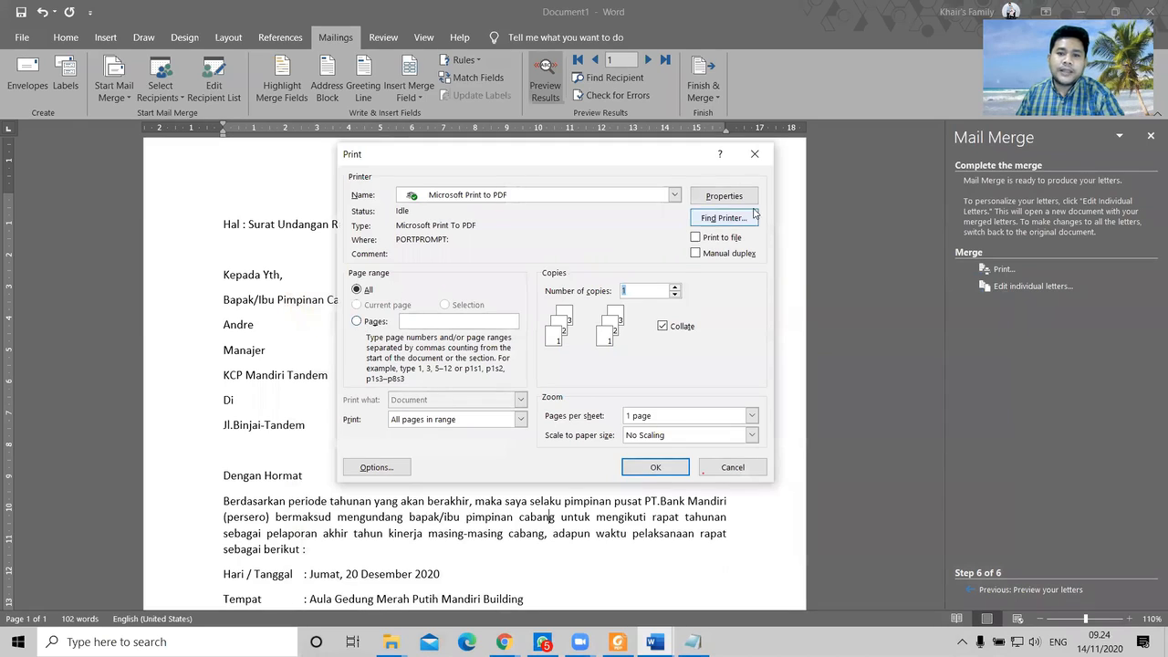
{"action": "left_click", "coordinate": [755, 153]}
Step: Print merged record 1, page 1, via Microsoft Print to PDF as 1.pdf and show the Mailings folder
{"action": "left_click", "coordinate": [716, 97]}
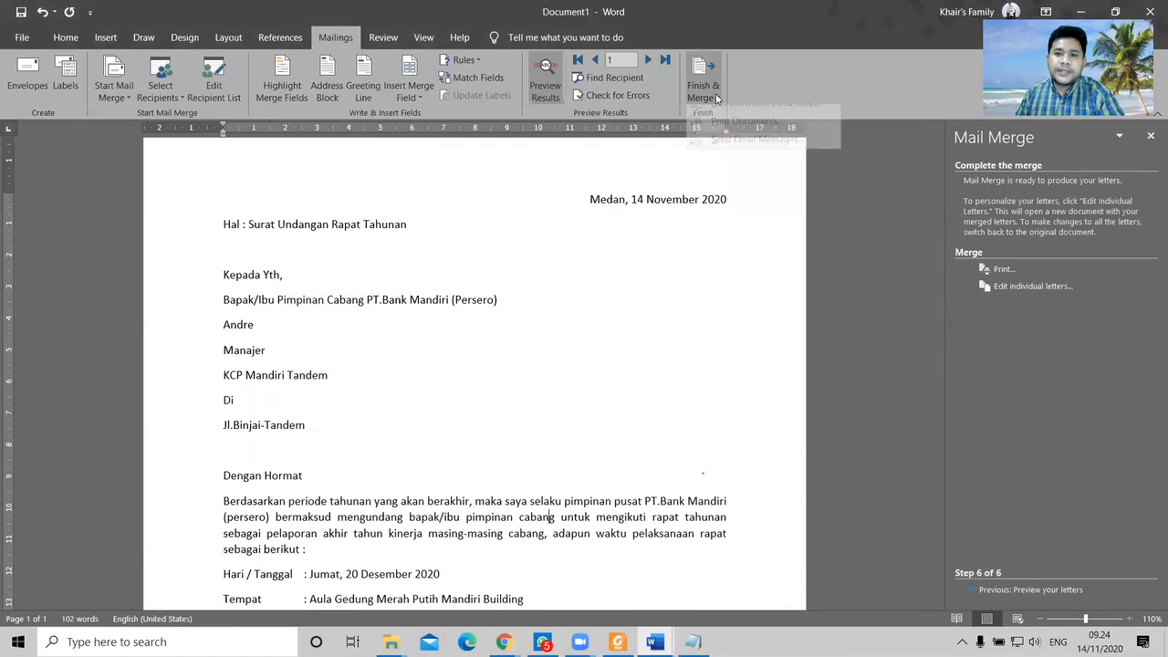
{"action": "left_click", "coordinate": [717, 135]}
{"action": "left_click", "coordinate": [578, 292]}
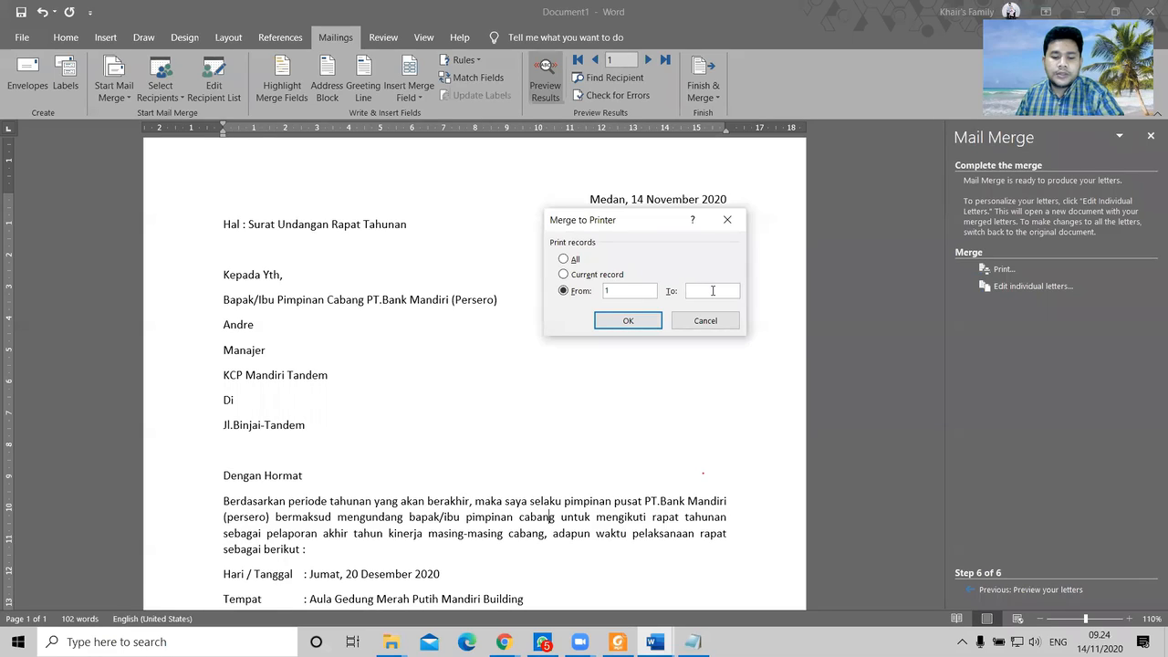
{"action": "left_click", "coordinate": [628, 319]}
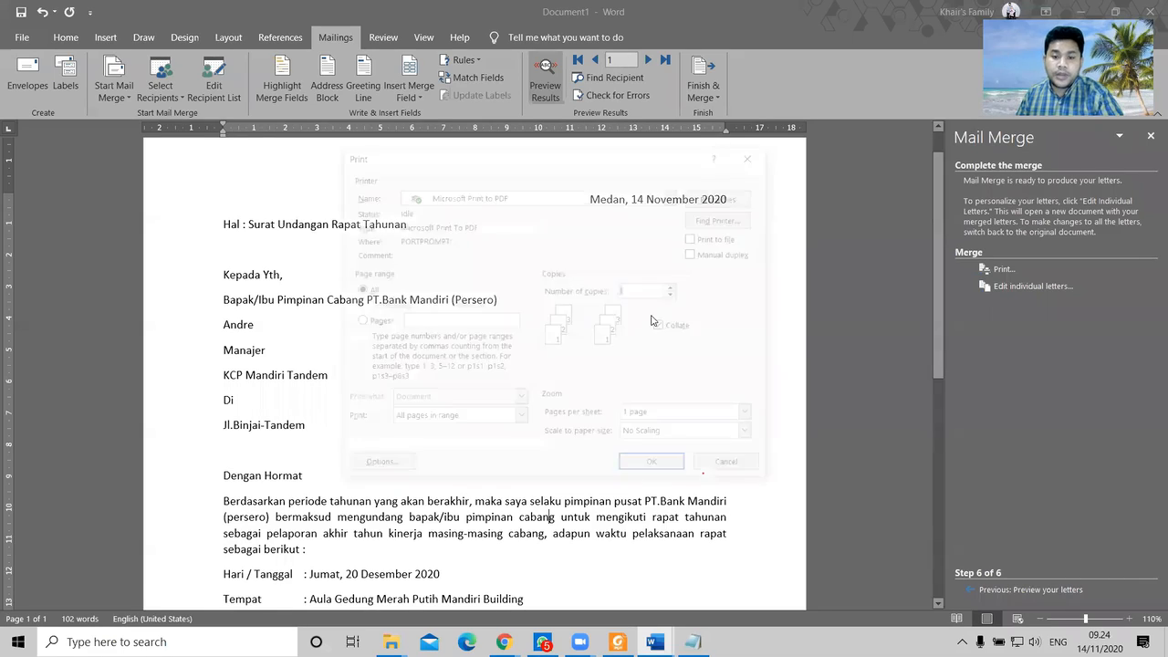
{"action": "left_click", "coordinate": [356, 322]}
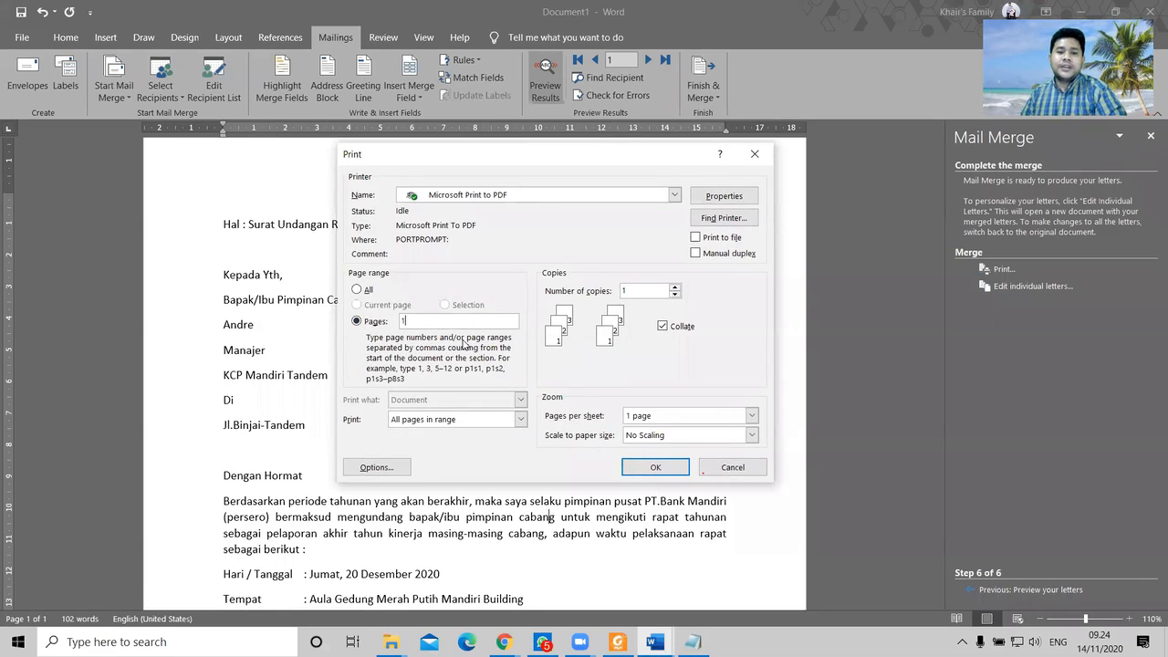
{"action": "left_click", "coordinate": [655, 467]}
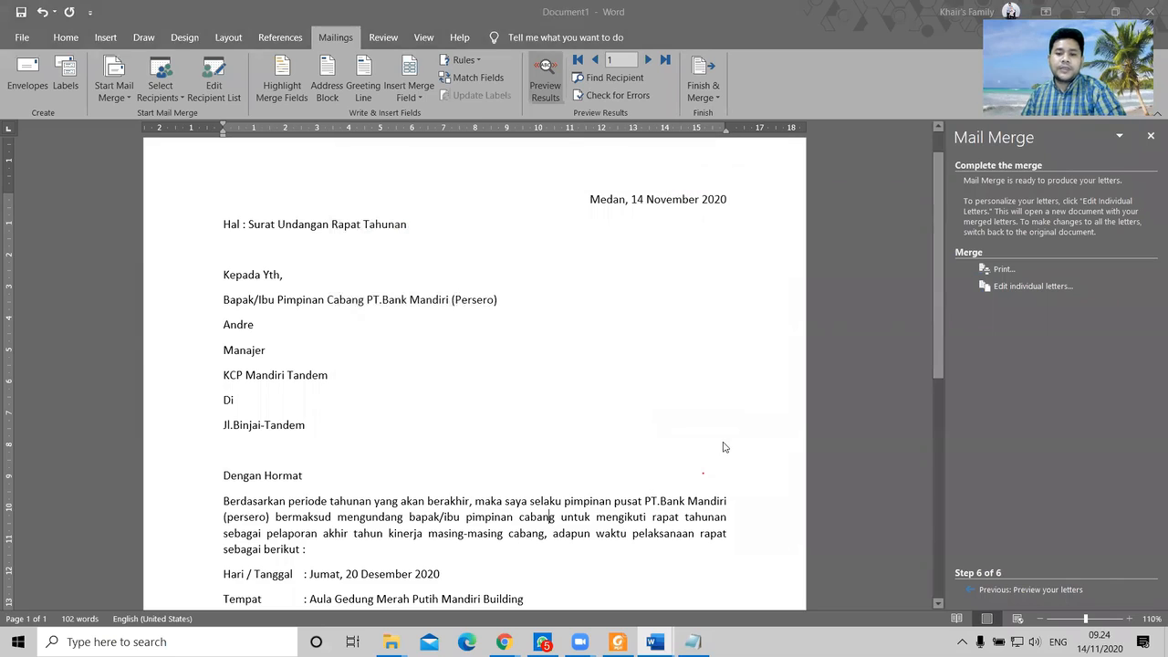
{"action": "type", "text": "1"}
{"action": "left_click", "coordinate": [456, 340]}
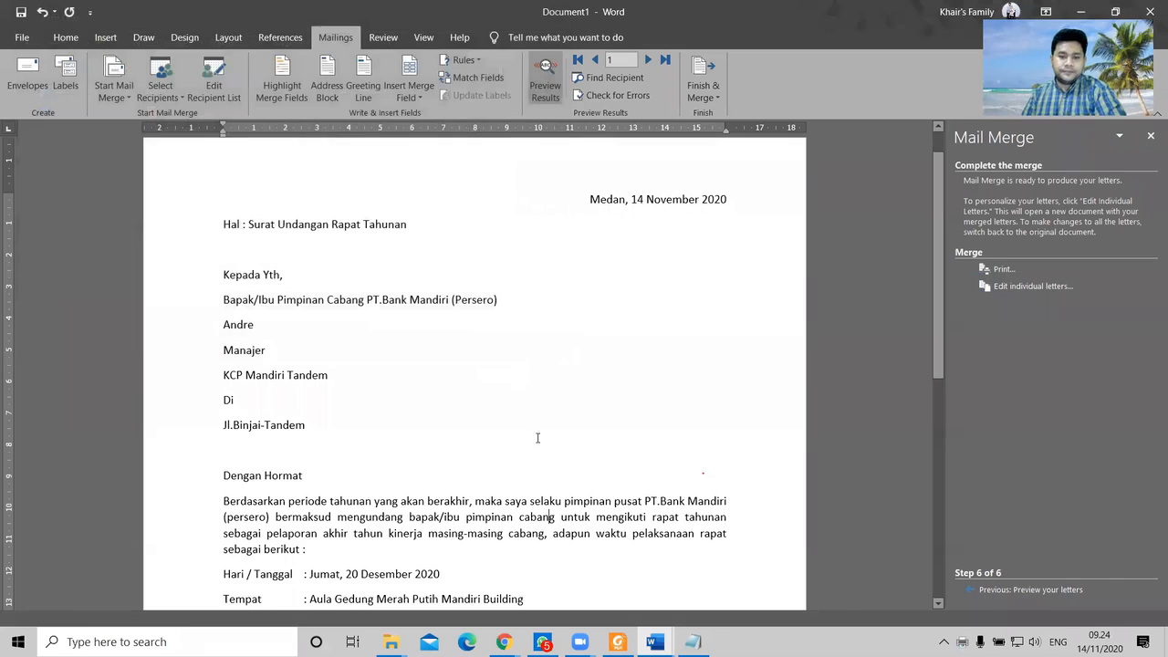
{"action": "left_click", "coordinate": [390, 641]}
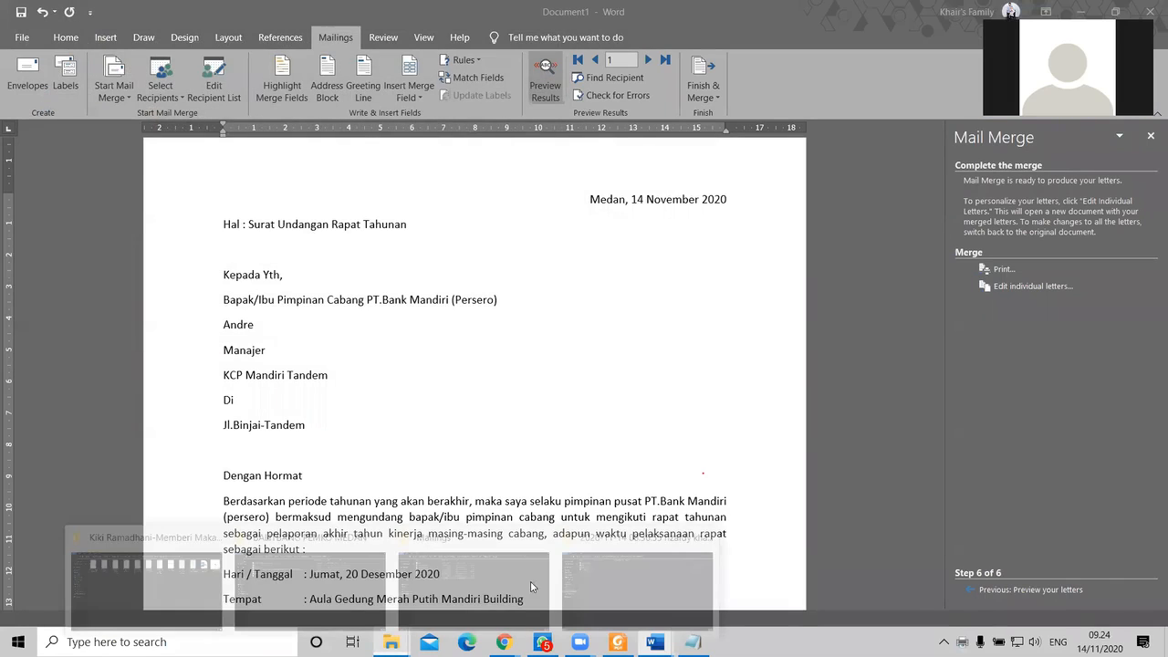
{"action": "left_click", "coordinate": [471, 571]}
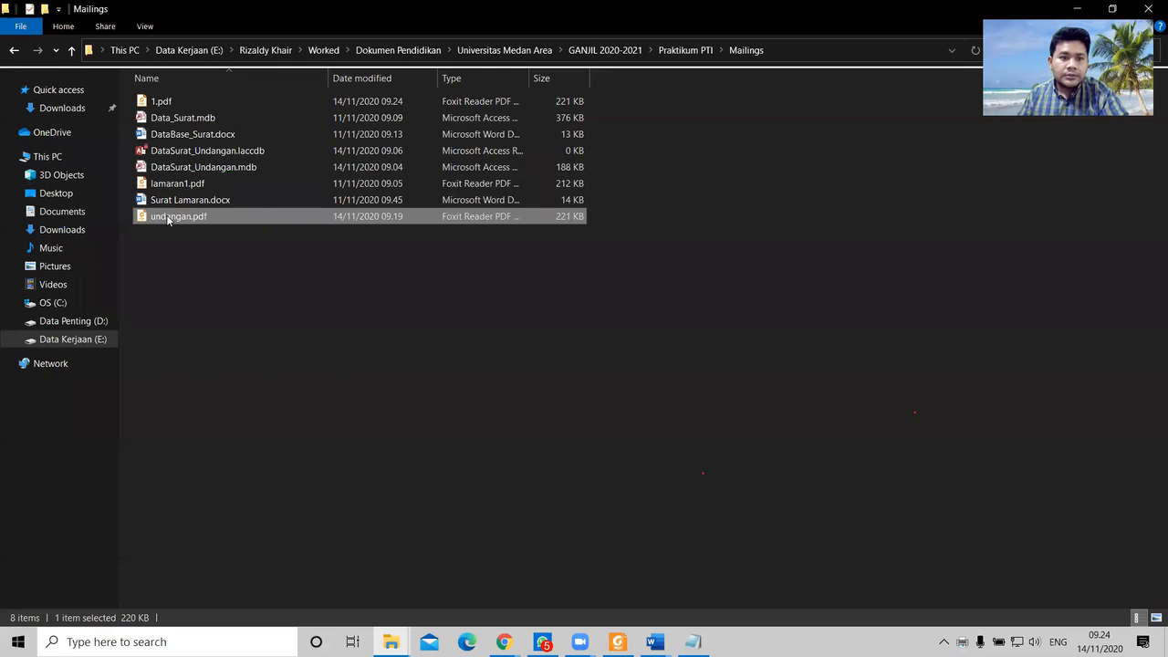
Step: Open 1.pdf in Foxit Reader, scroll its five one-recipient letters, and return to Mailings
{"action": "double_click", "coordinate": [161, 102]}
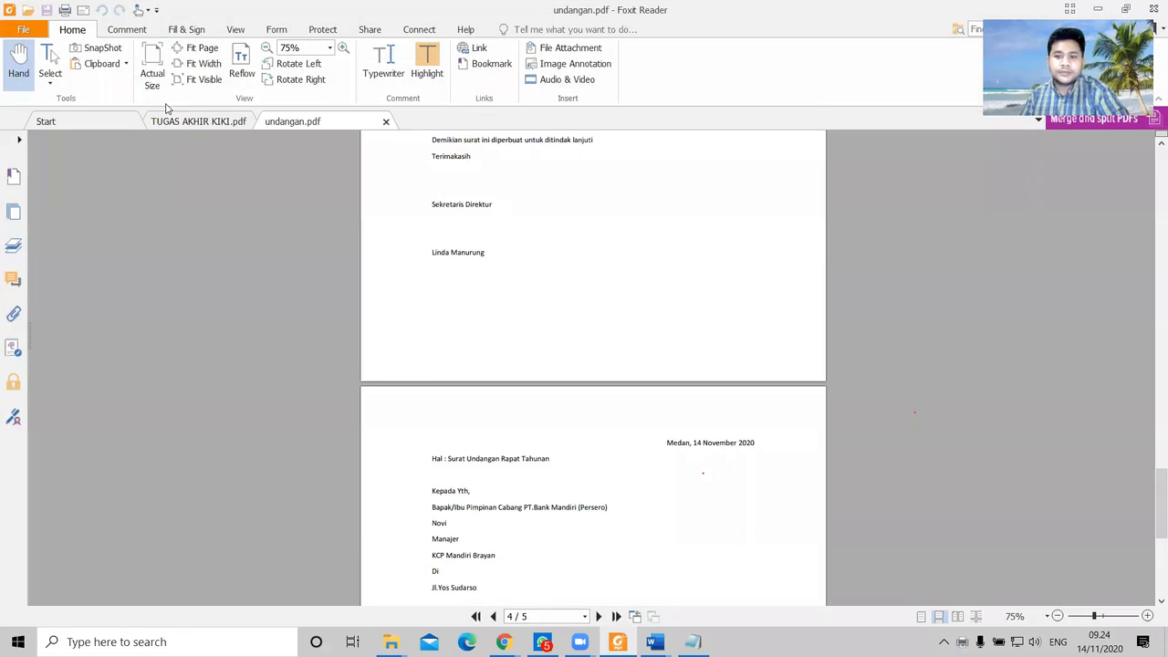
{"action": "scroll", "coordinate": [454, 406], "scroll_direction": "down", "scroll_amount": 10}
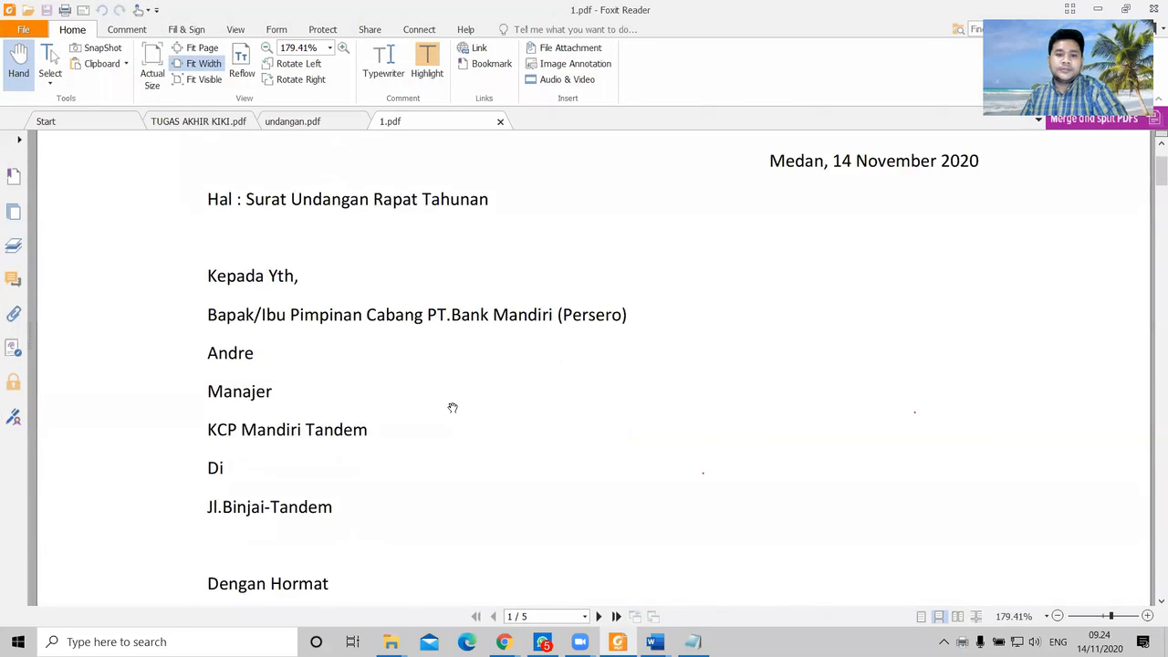
{"action": "scroll", "coordinate": [453, 393], "scroll_direction": "down", "scroll_amount": 3}
{"action": "scroll", "coordinate": [453, 394], "scroll_direction": "up", "scroll_amount": 5}
{"action": "scroll", "coordinate": [453, 397], "scroll_direction": "down", "scroll_amount": 4}
{"action": "scroll", "coordinate": [453, 398], "scroll_direction": "down", "scroll_amount": 4}
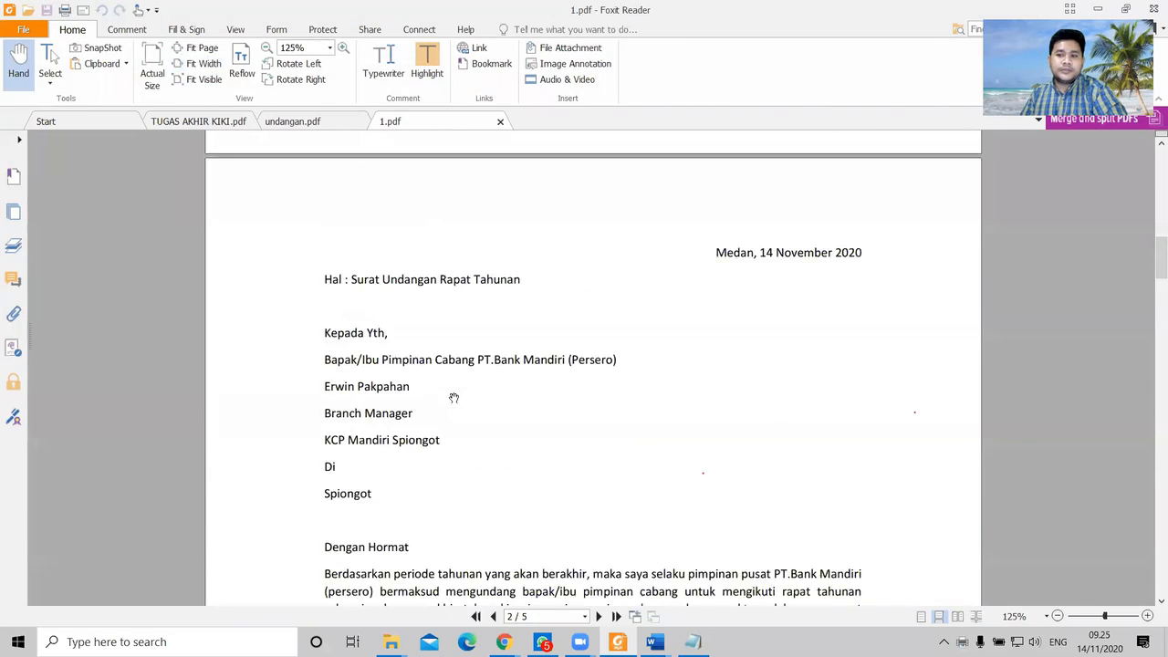
{"action": "scroll", "coordinate": [477, 412], "scroll_direction": "up", "scroll_amount": 5}
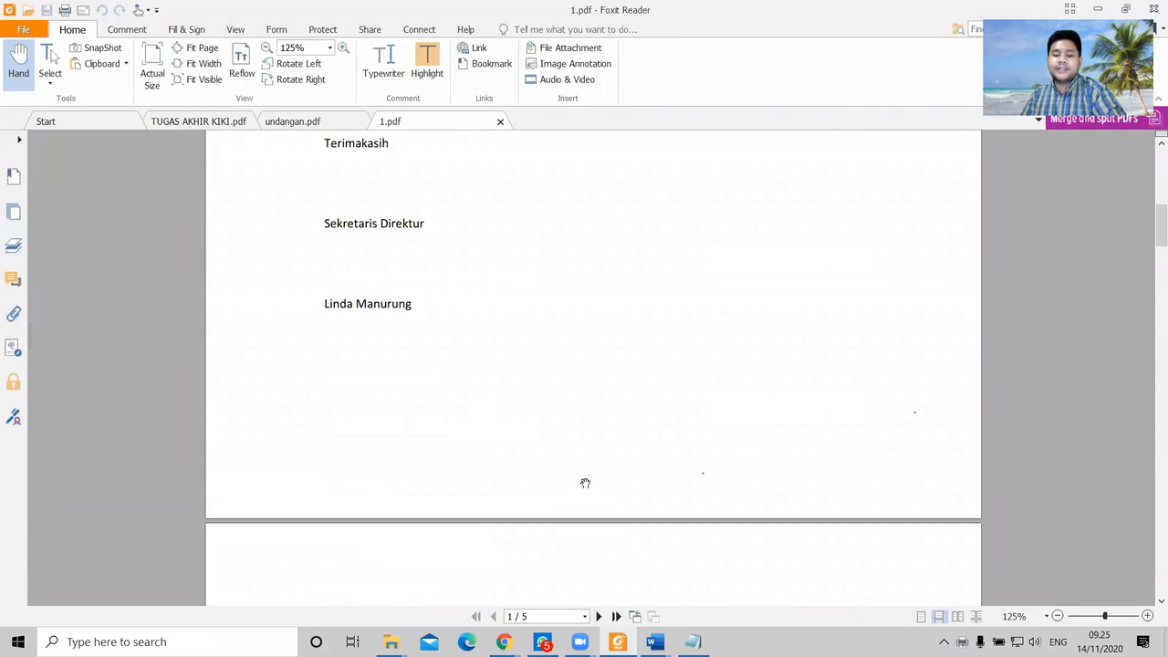
{"action": "key", "text": "alt+Tab"}
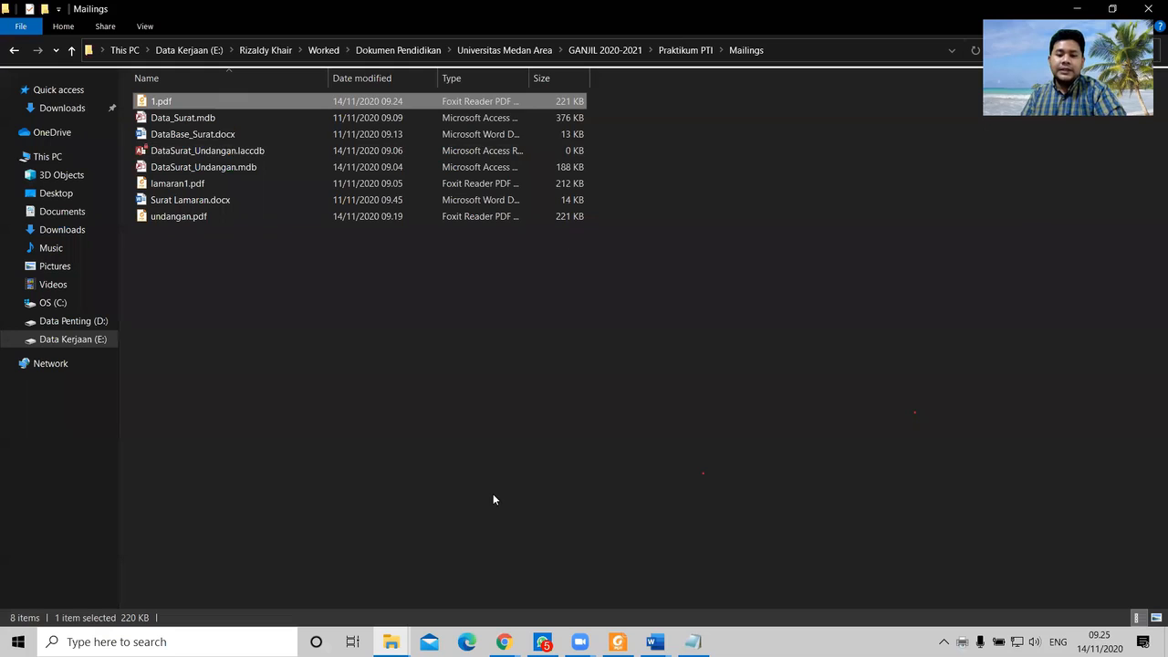
Step: Print merged records 1 to 5 via Microsoft Print to PDF, replacing the existing 1.pdf
{"action": "mouse_move", "coordinate": [651, 642]}
{"action": "left_click", "coordinate": [701, 574]}
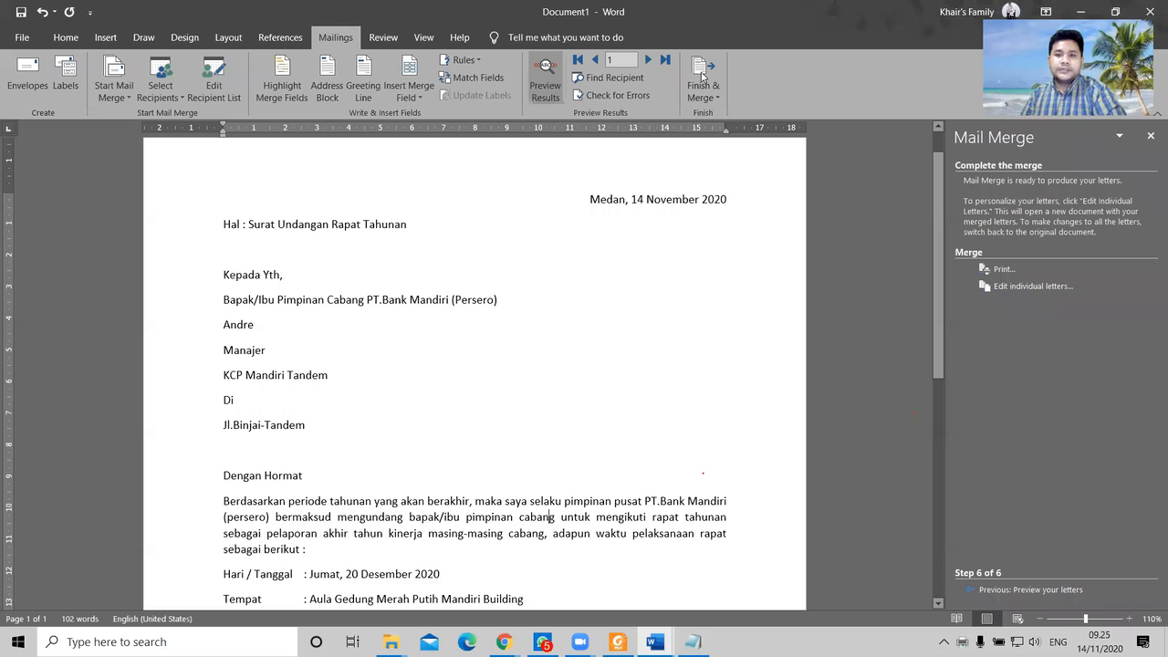
{"action": "left_click", "coordinate": [702, 76]}
{"action": "left_click", "coordinate": [739, 132]}
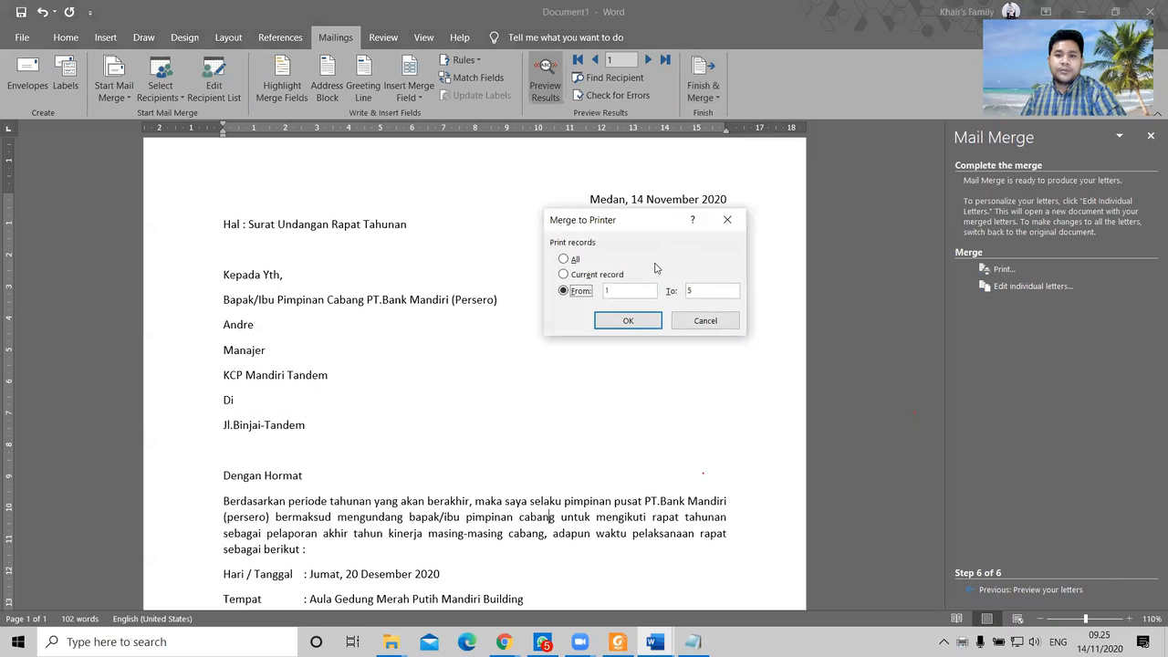
{"action": "left_click", "coordinate": [702, 290]}
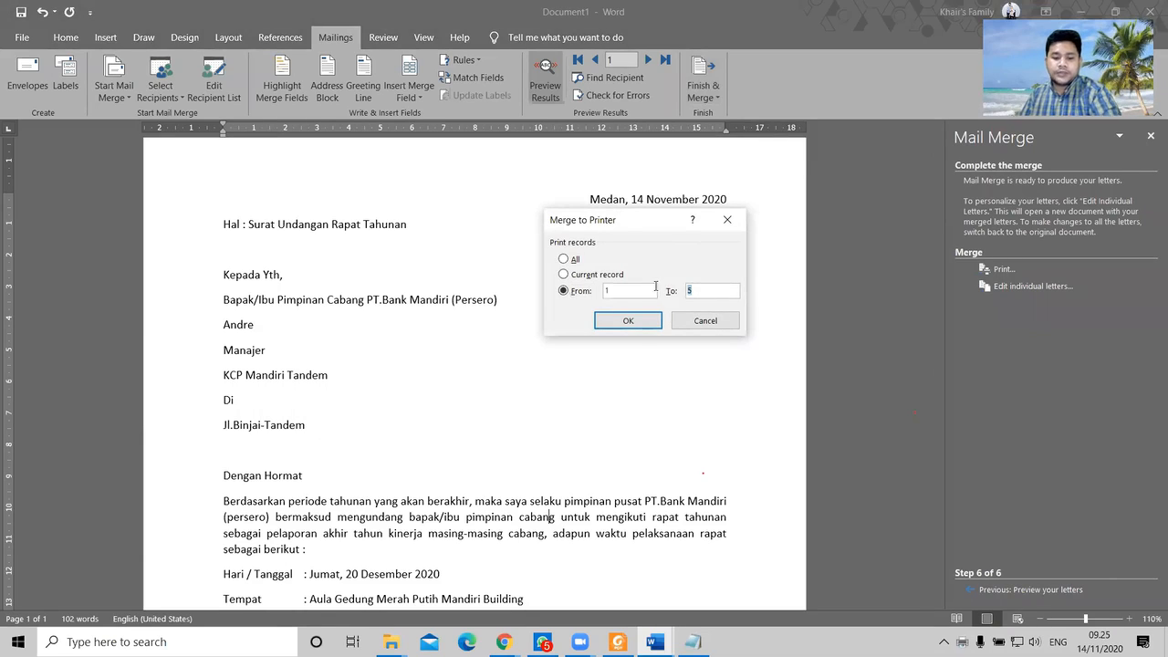
{"action": "left_click", "coordinate": [627, 320]}
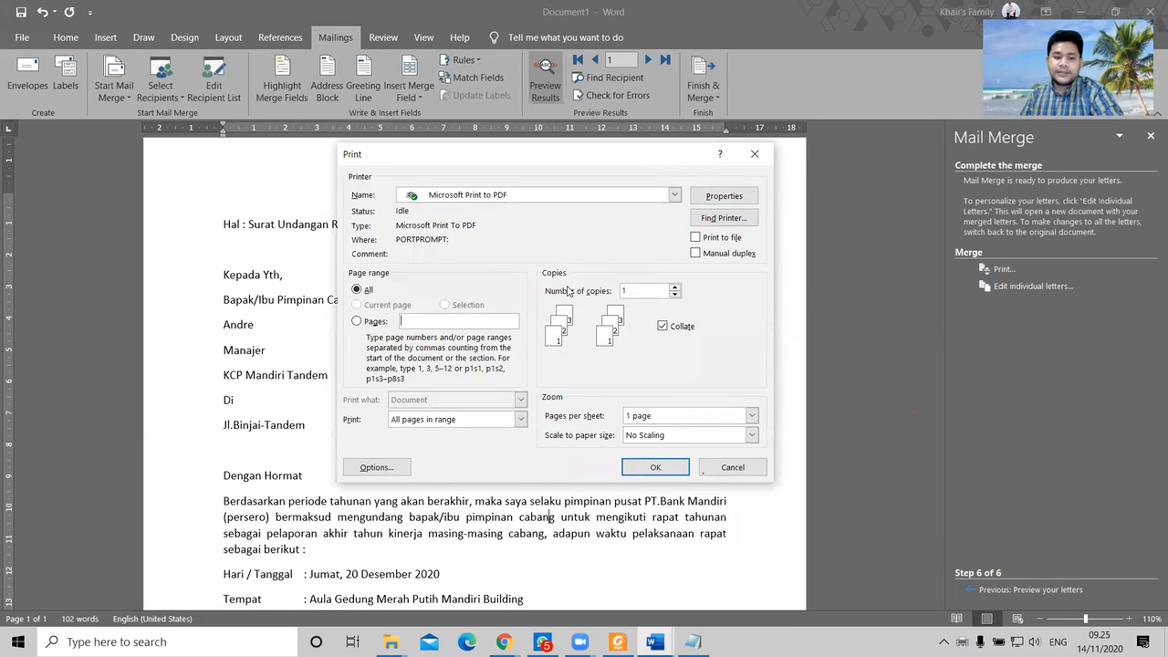
{"action": "left_click", "coordinate": [642, 467]}
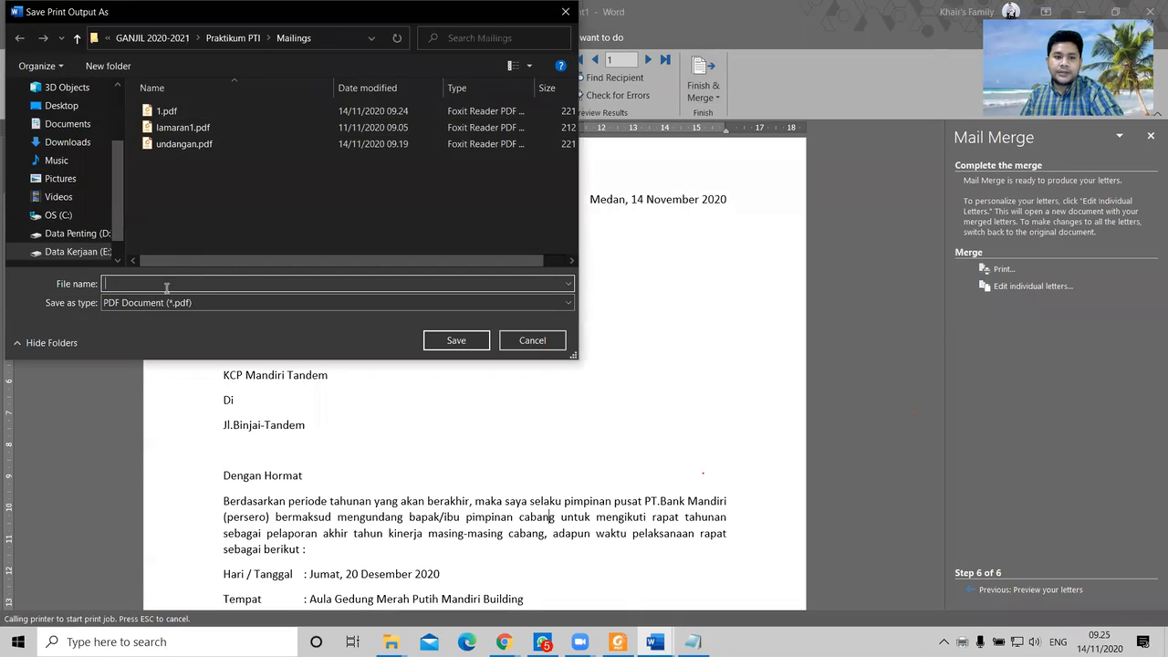
{"action": "type", "text": "1"}
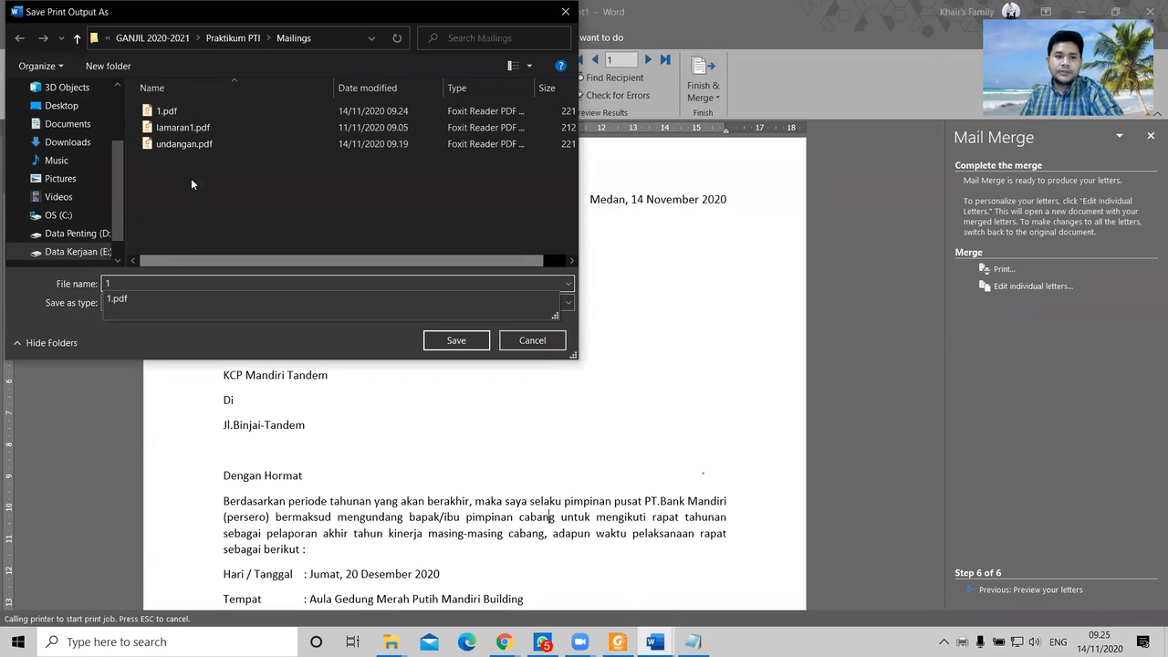
{"action": "left_click", "coordinate": [470, 340]}
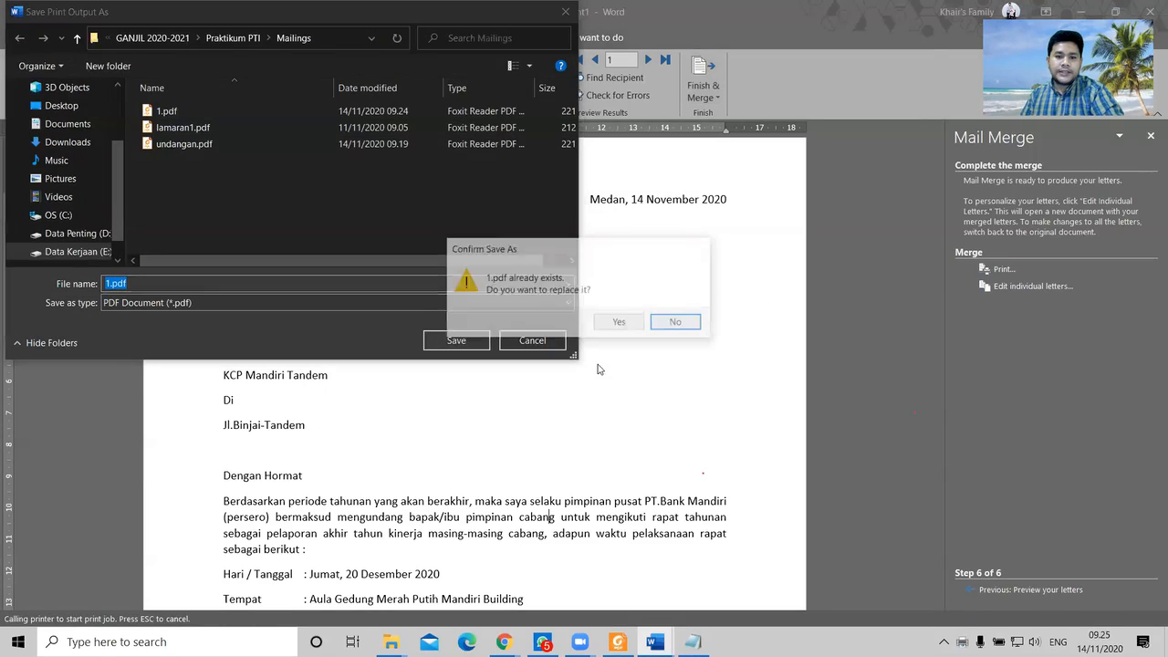
{"action": "left_click", "coordinate": [620, 324]}
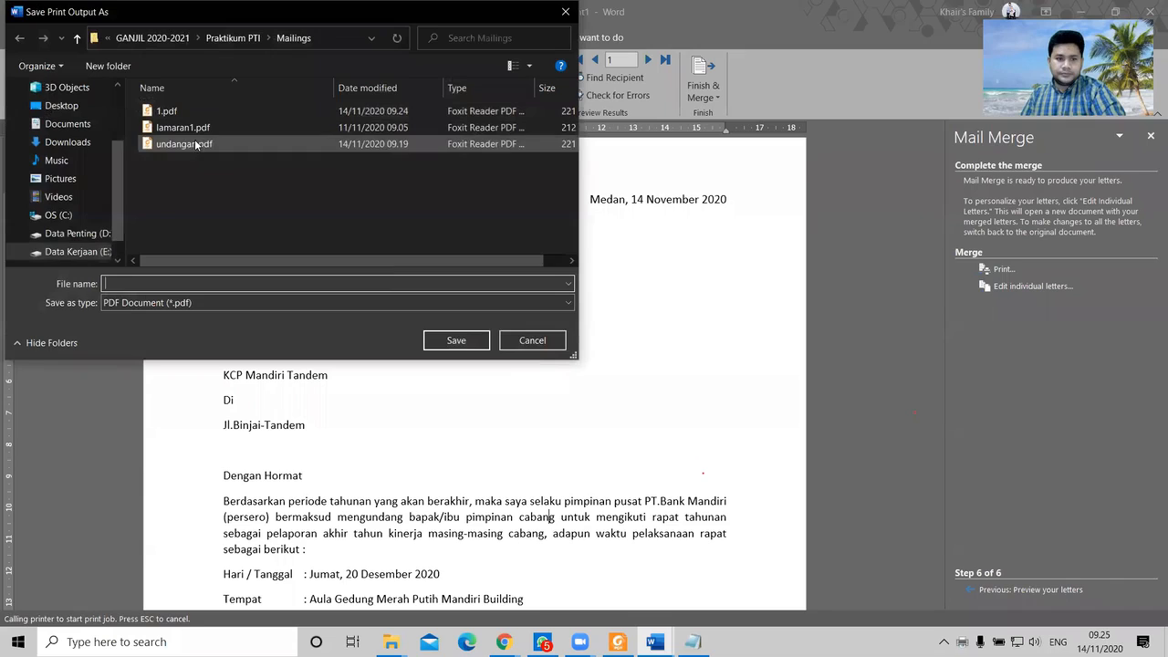
Step: Close 1.pdf in the reader, save the next print output as 2, and return to Mailings
{"action": "left_click", "coordinate": [618, 641]}
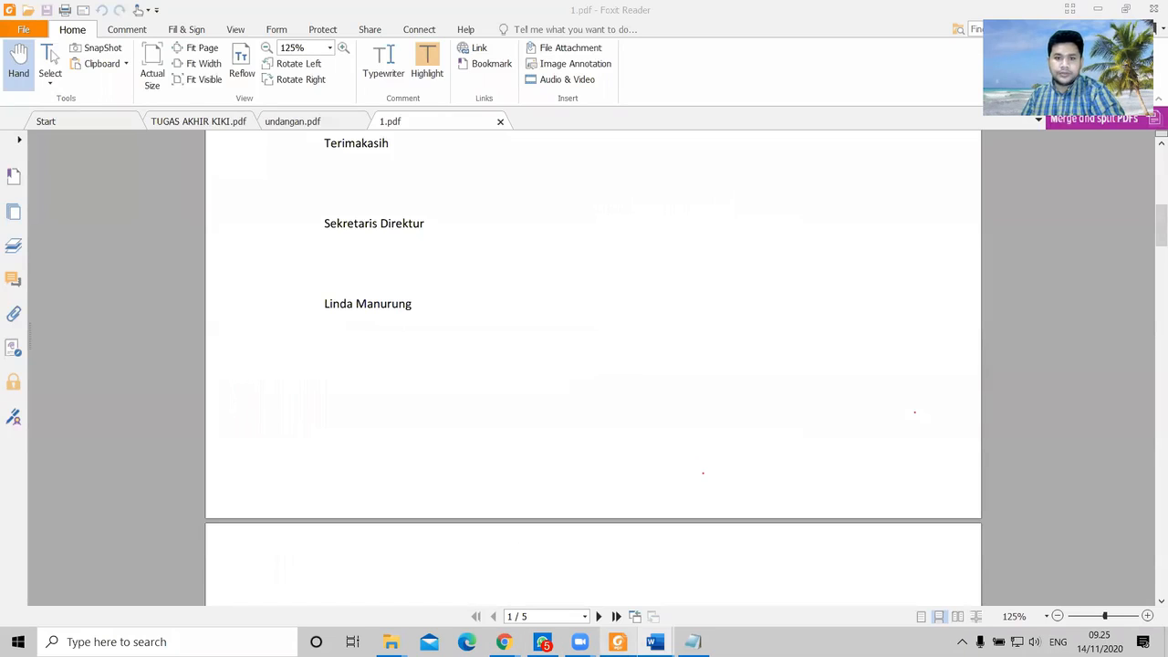
{"action": "left_click", "coordinate": [500, 121]}
{"action": "left_click", "coordinate": [1100, 8]}
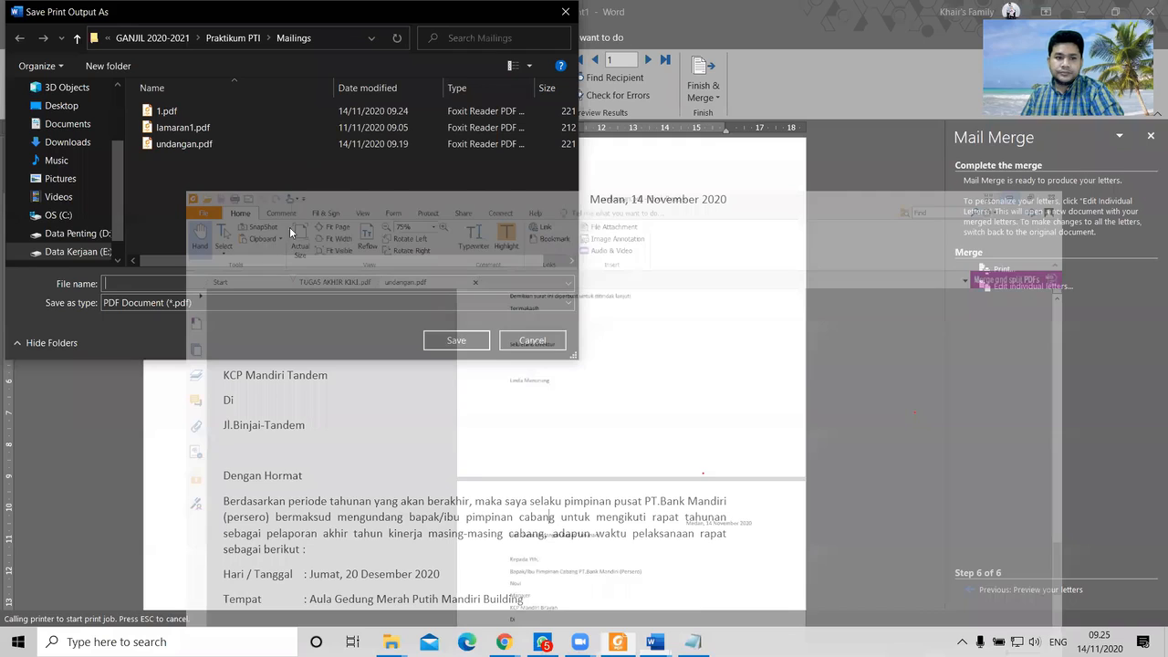
{"action": "type", "text": "1"}
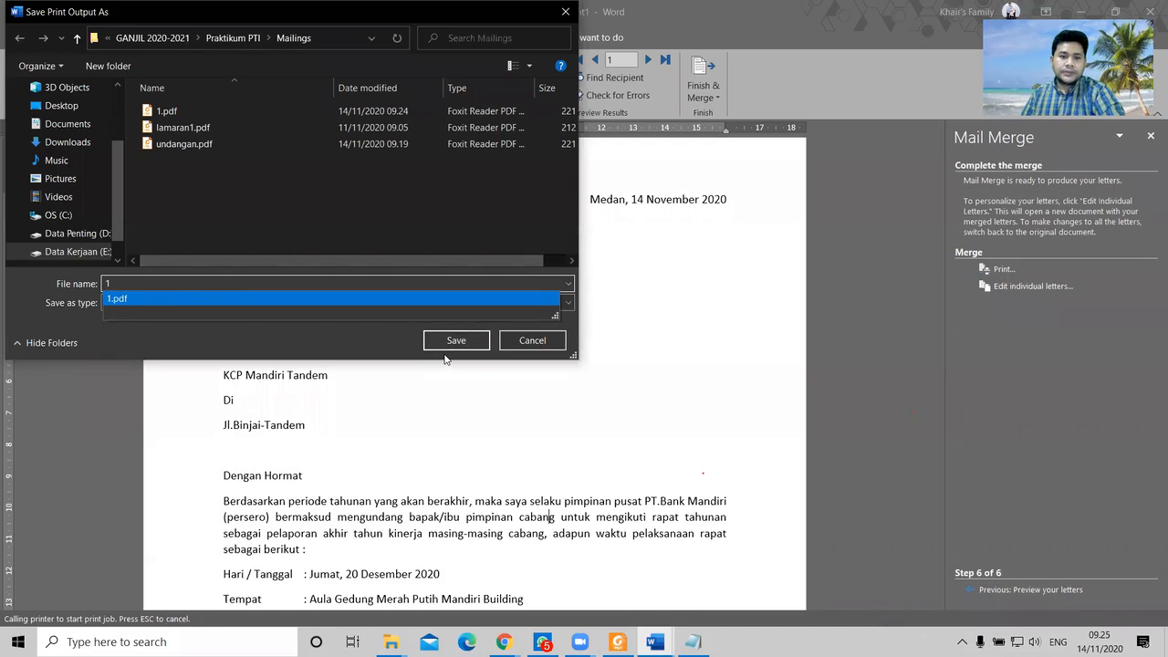
{"action": "left_click_drag", "start_coordinate": [175, 281], "coordinate": [78, 275]}
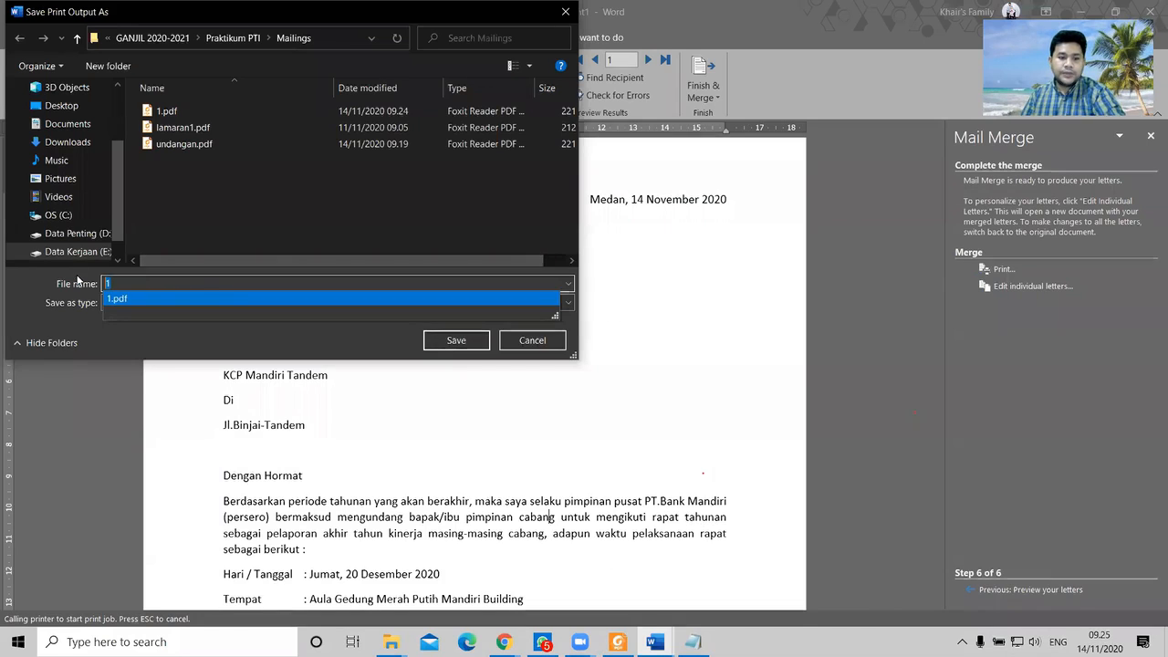
{"action": "type", "text": "2"}
{"action": "left_click", "coordinate": [463, 347]}
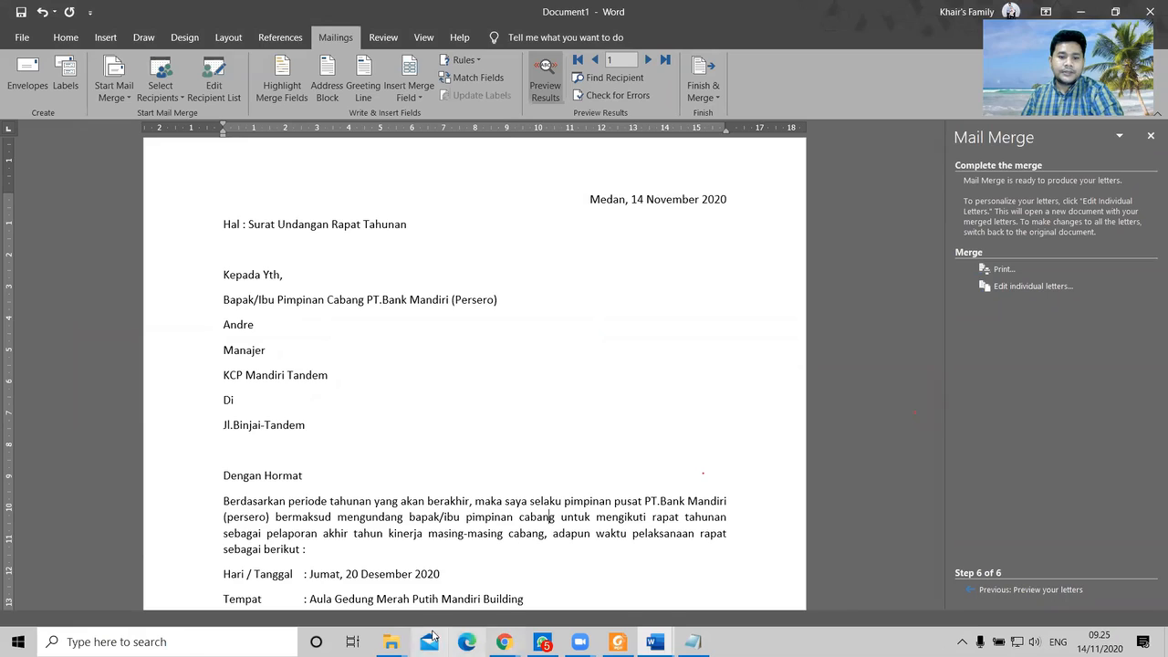
{"action": "left_click", "coordinate": [390, 642]}
{"action": "left_click", "coordinate": [473, 577]}
Step: Open 1.pdf in Foxit Reader, scroll its pages, and switch back to the Mailings folder
{"action": "double_click", "coordinate": [176, 104]}
{"action": "scroll", "coordinate": [572, 280], "scroll_direction": "down", "scroll_amount": 14}
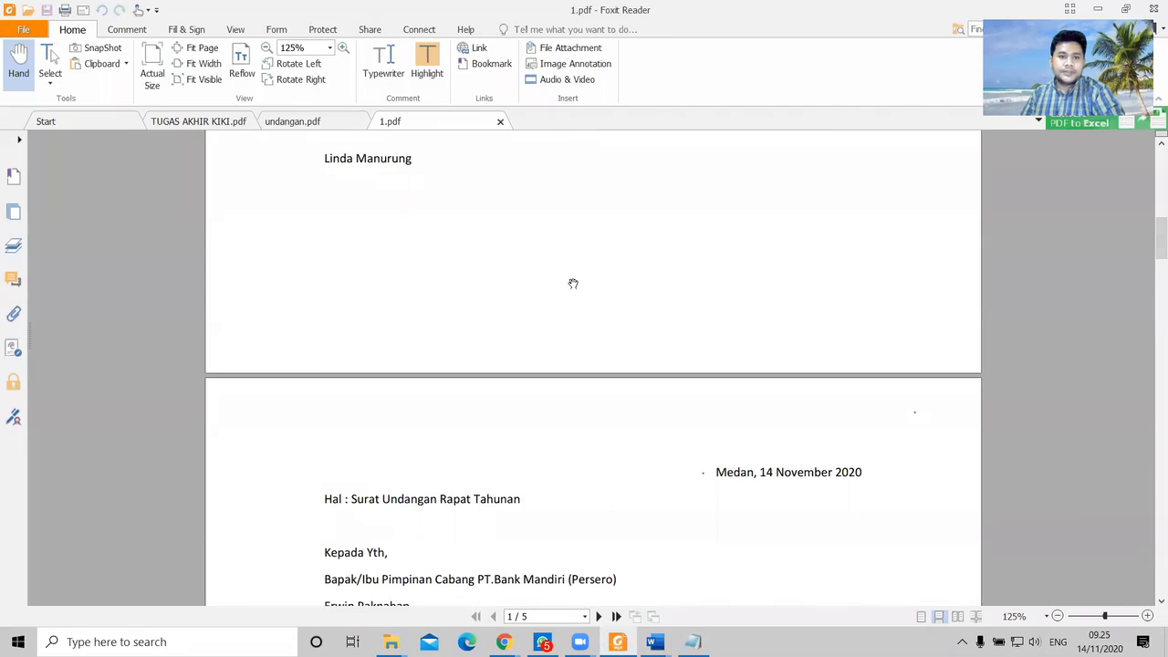
{"action": "key", "text": "alt+Tab"}
Step: Open 2.pdf and scroll through its one-page annual meeting invitation letter
{"action": "double_click", "coordinate": [175, 118]}
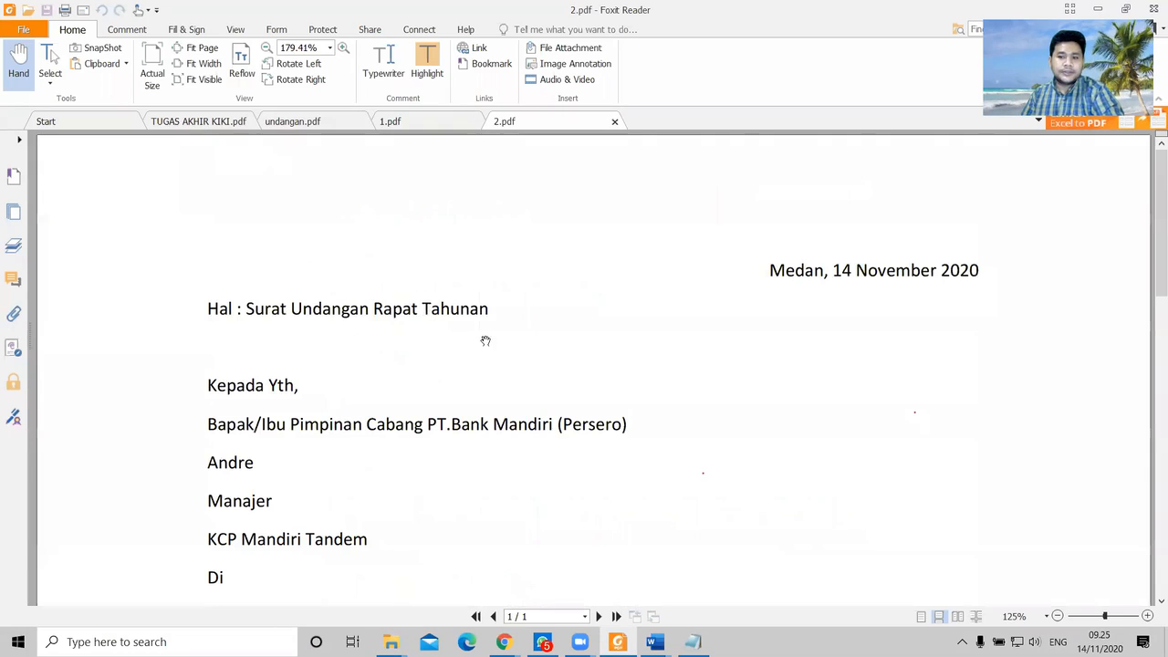
{"action": "scroll", "coordinate": [504, 405], "scroll_direction": "down", "scroll_amount": 8}
{"action": "scroll", "coordinate": [511, 421], "scroll_direction": "up", "scroll_amount": 5}
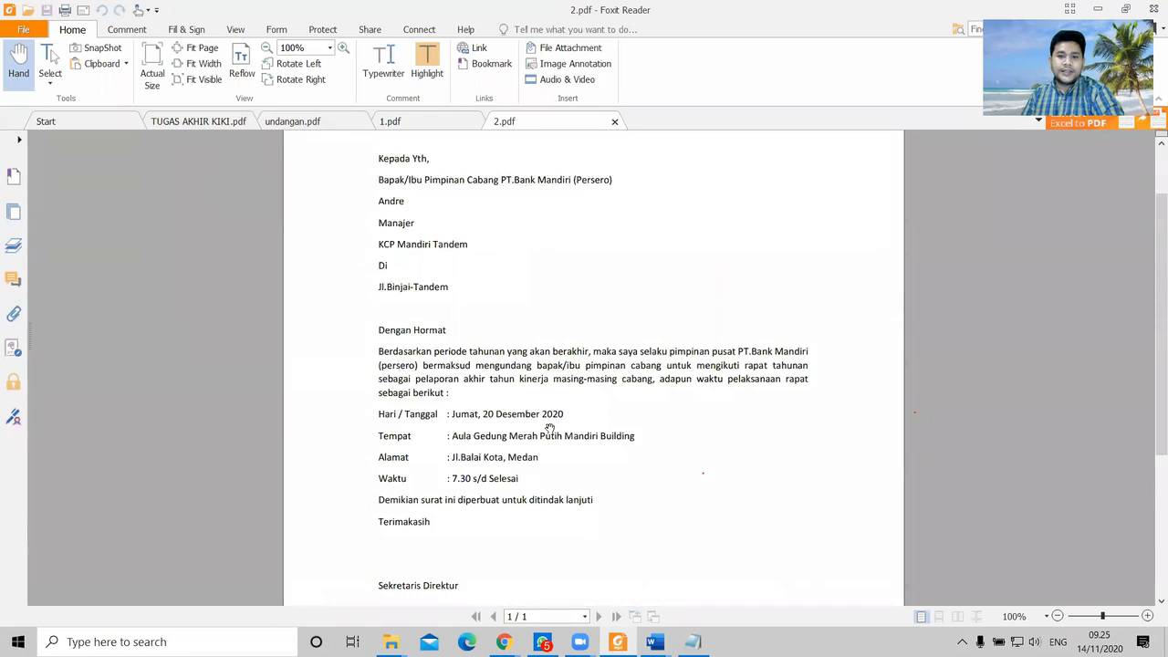
{"action": "scroll", "coordinate": [550, 428], "scroll_direction": "up", "scroll_amount": 3}
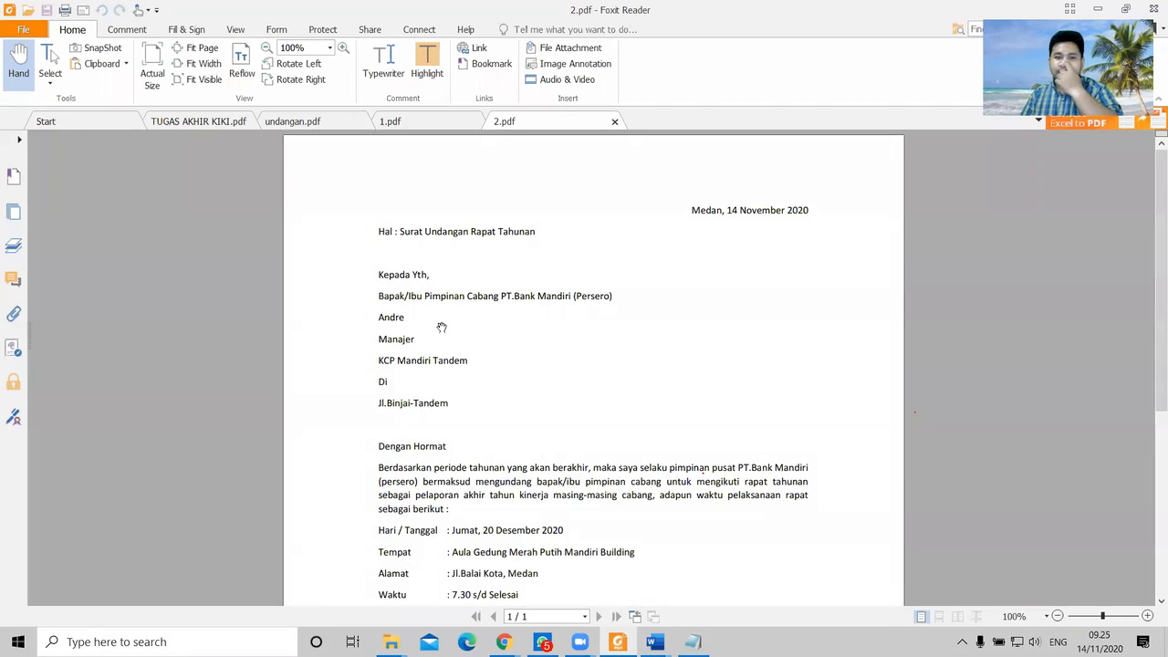
{"action": "scroll", "coordinate": [458, 329], "scroll_direction": "down", "scroll_amount": 5}
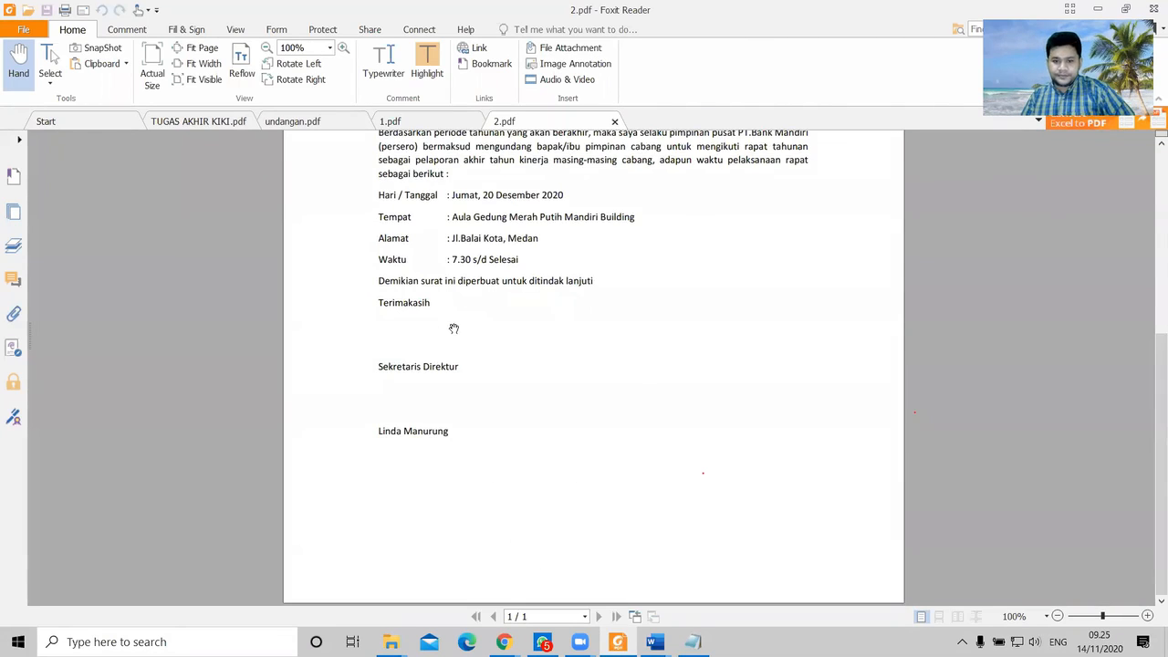
{"action": "scroll", "coordinate": [457, 329], "scroll_direction": "up", "scroll_amount": 5}
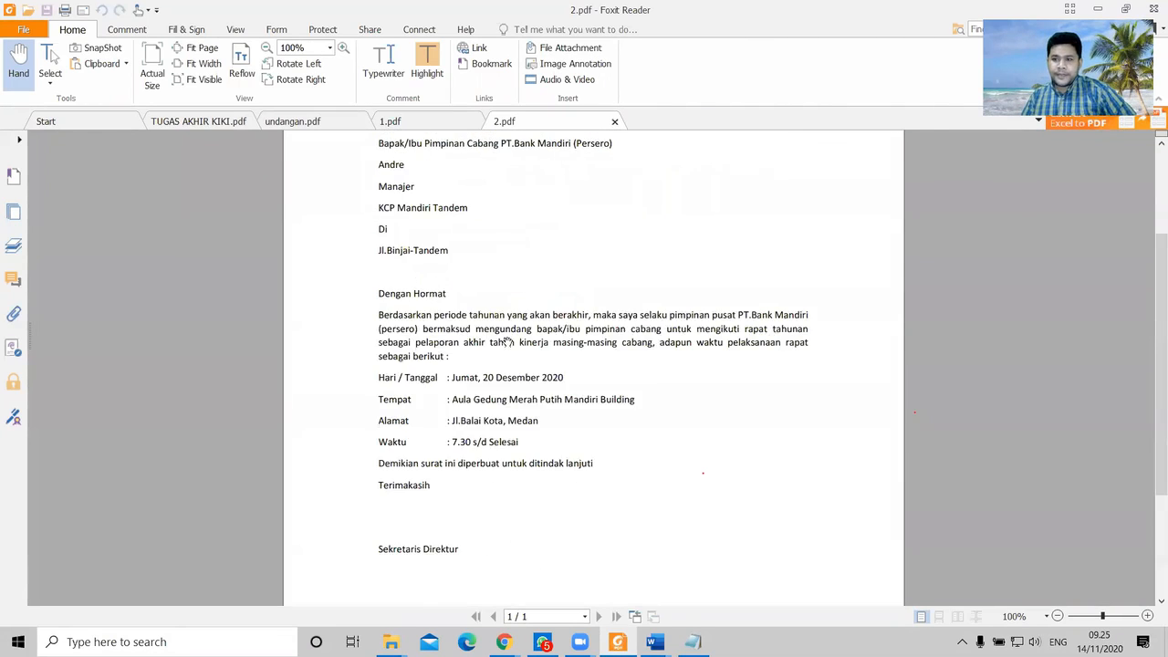
{"action": "left_click", "coordinate": [1092, 134]}
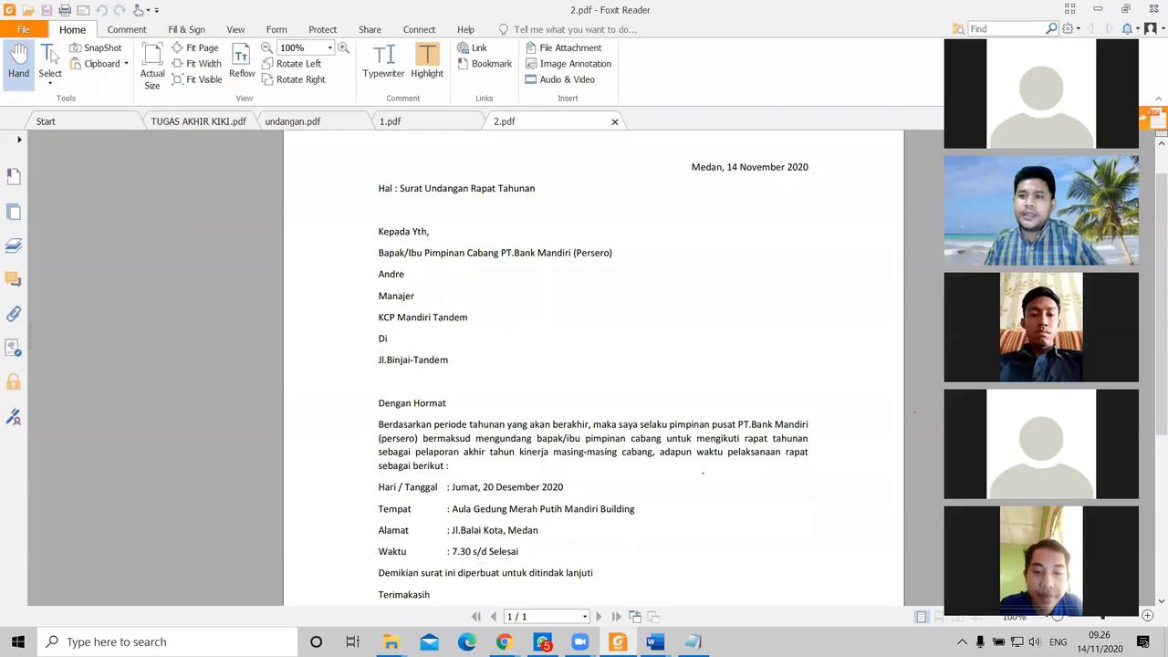
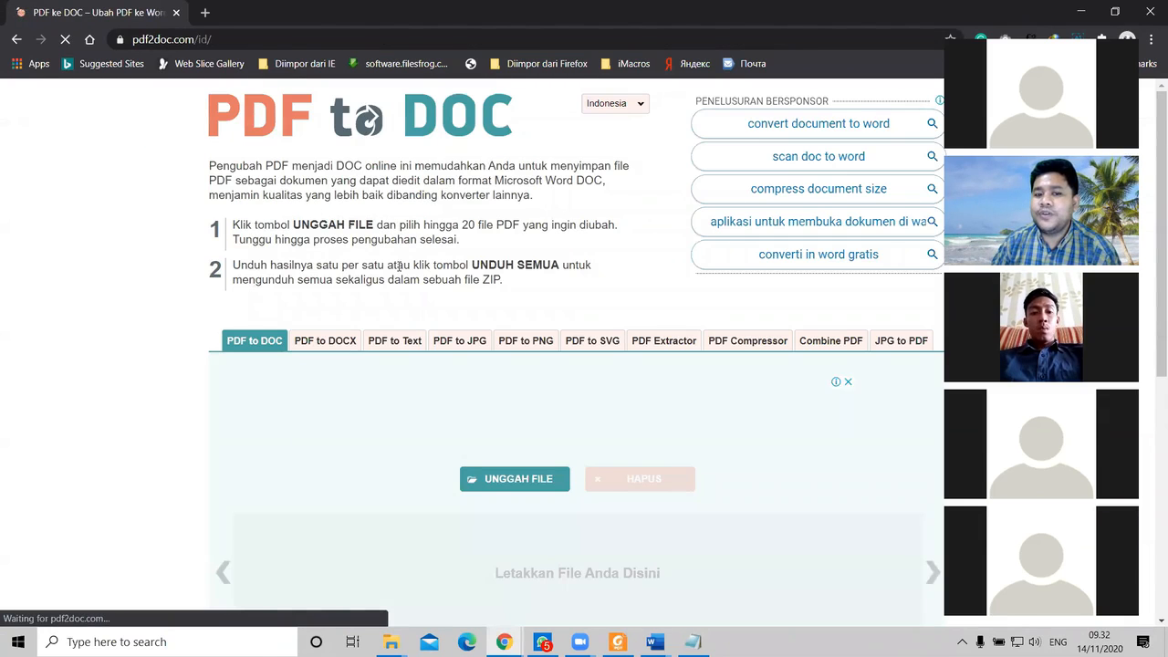
Step: Drag undangan.pdf from the Mailings folder onto the PDF2DOC drop area for conversion
{"action": "scroll", "coordinate": [245, 269], "scroll_direction": "down", "scroll_amount": 2}
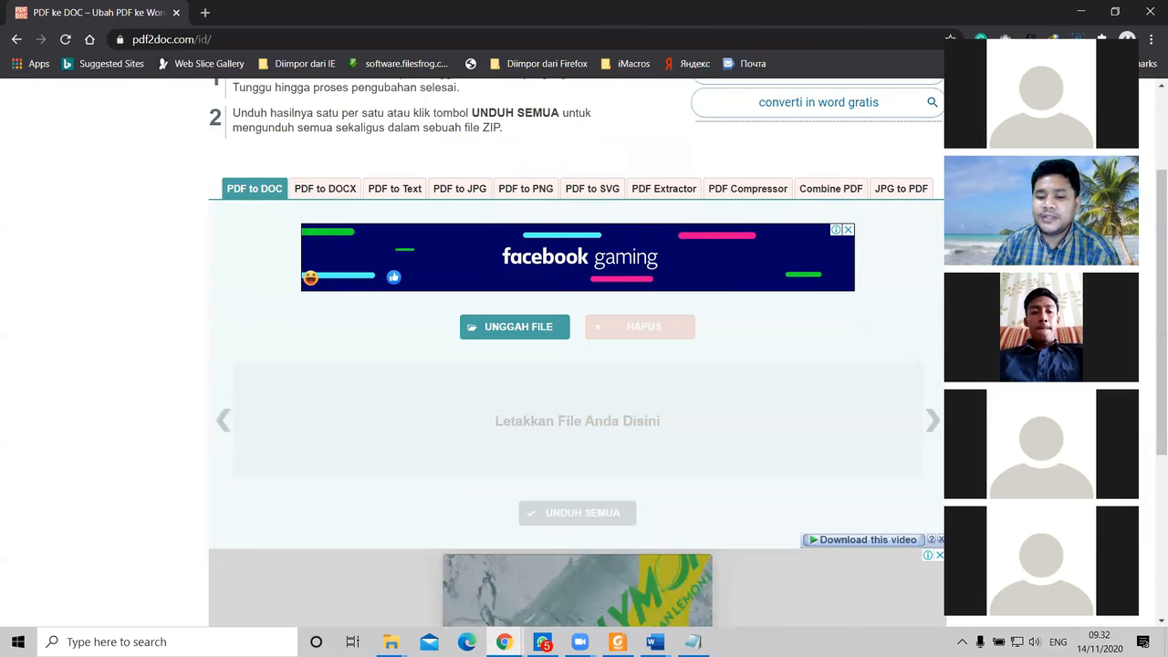
{"action": "mouse_move", "coordinate": [390, 642]}
{"action": "mouse_move", "coordinate": [468, 584]}
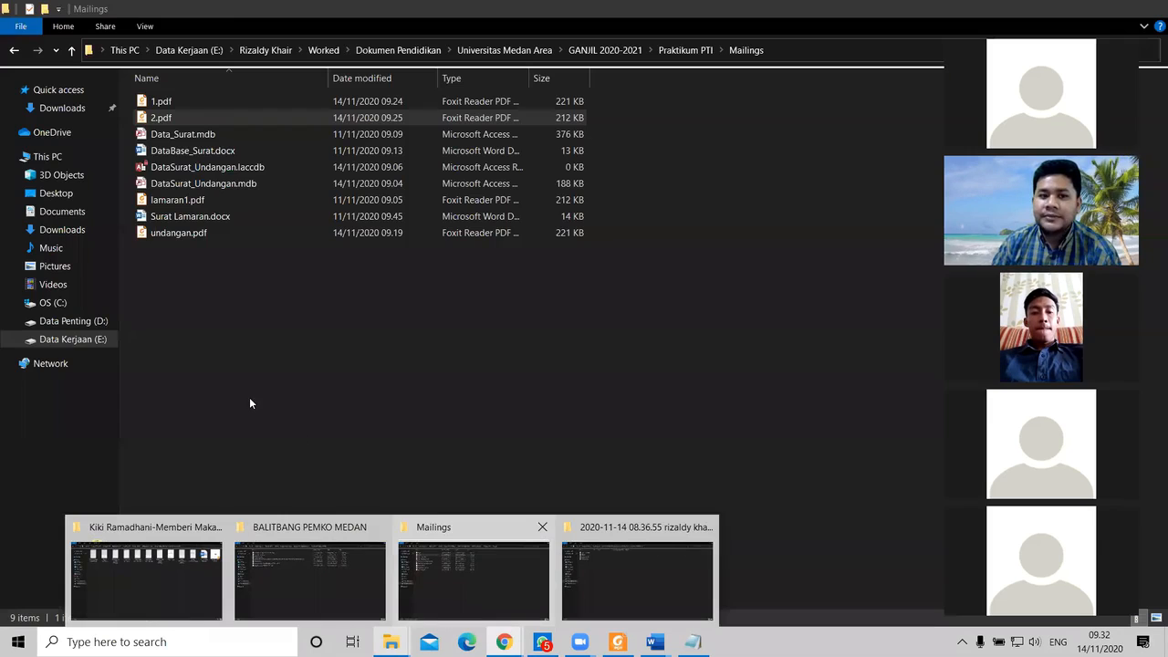
{"action": "left_click", "coordinate": [182, 233]}
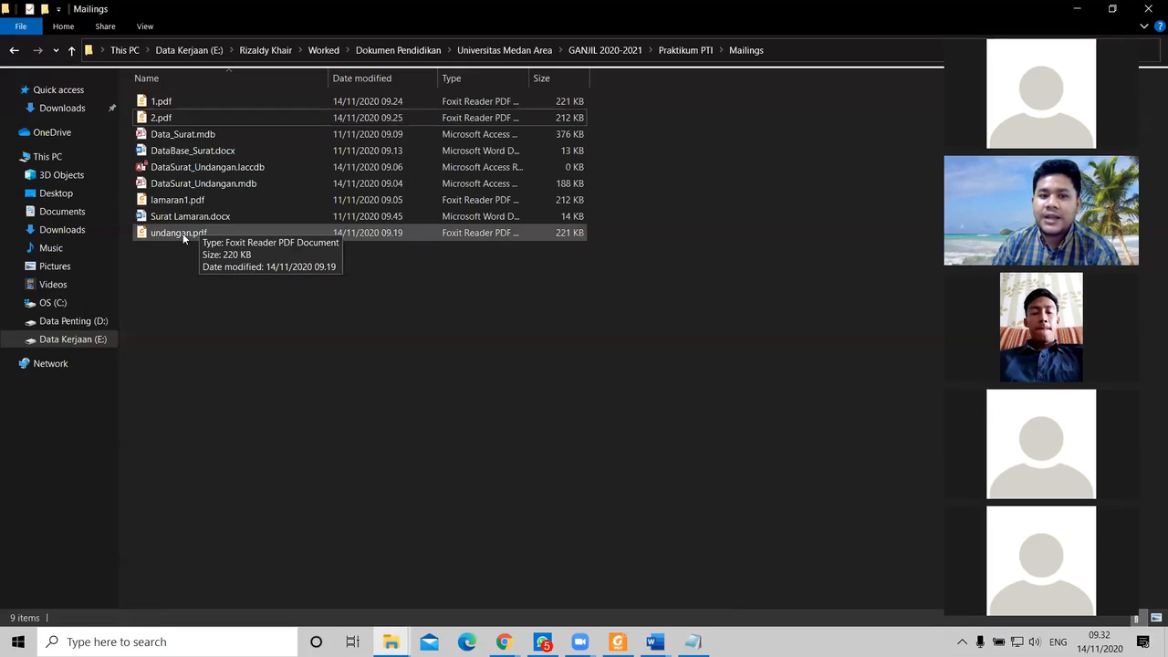
{"action": "left_click_drag", "start_coordinate": [183, 233], "coordinate": [527, 421]}
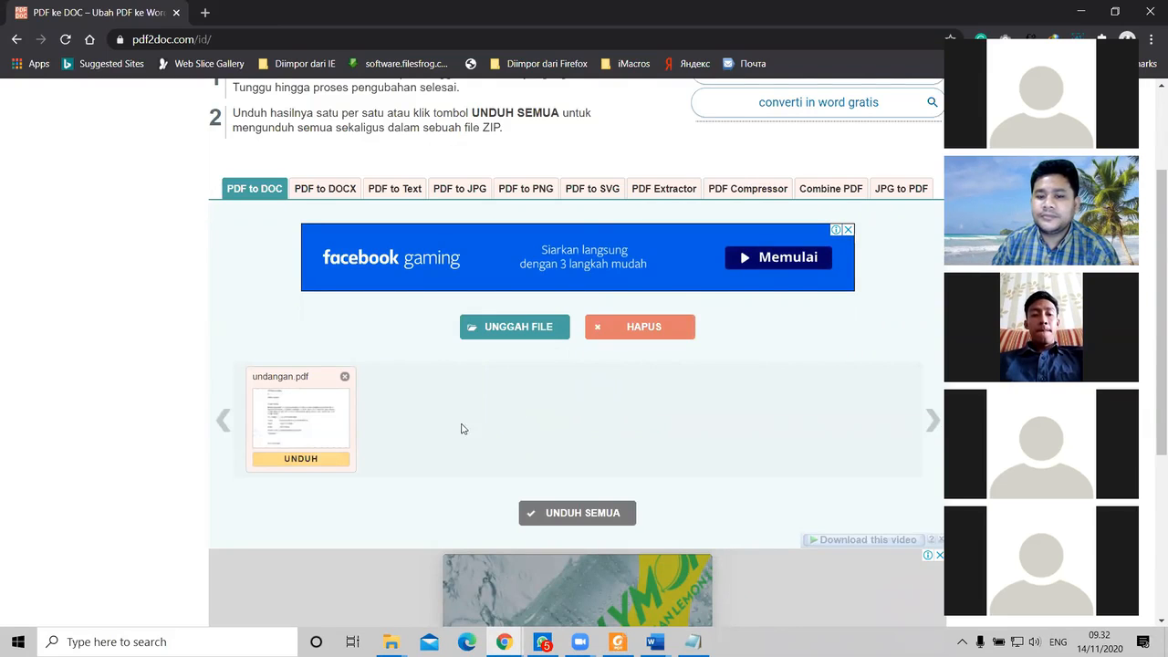
{"action": "scroll", "coordinate": [270, 283], "scroll_direction": "up", "scroll_amount": 1}
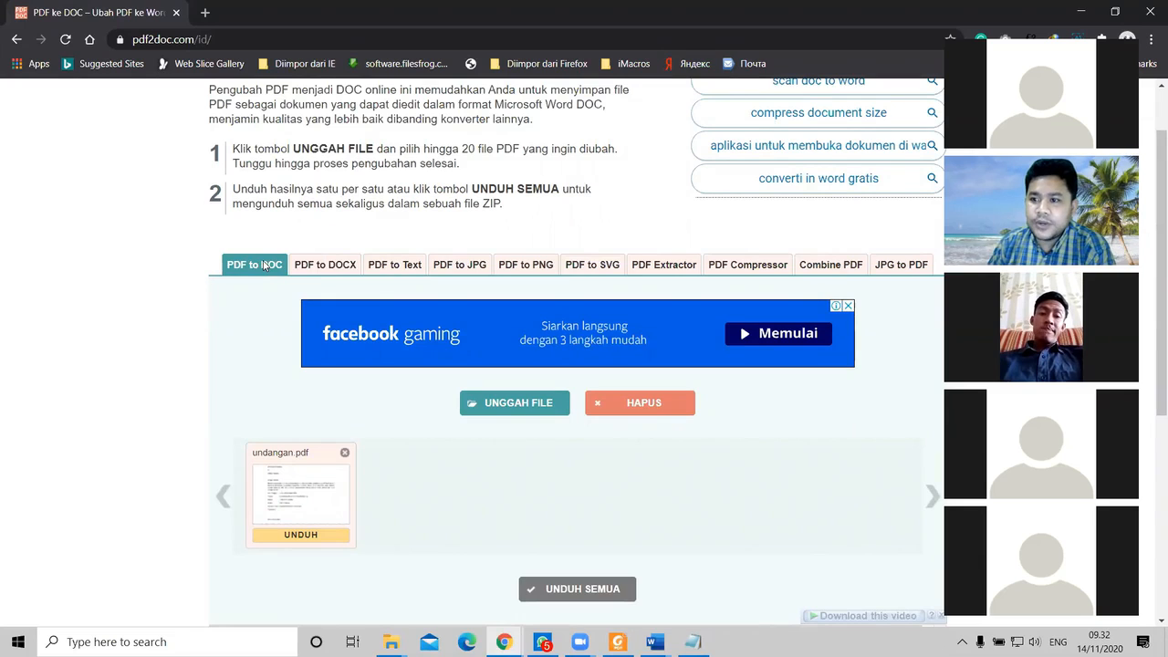
Step: Upload undangan.pdf to the PDF to DOCX converter and download the converted undangan.docx
{"action": "left_click", "coordinate": [327, 266]}
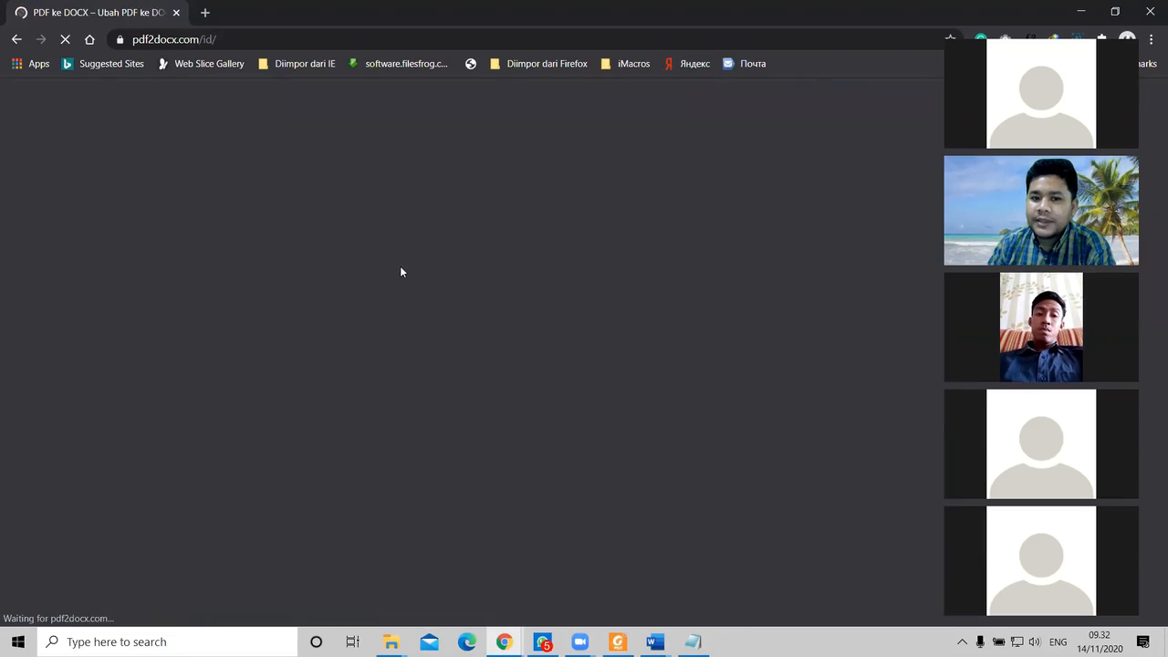
{"action": "scroll", "coordinate": [415, 357], "scroll_direction": "down", "scroll_amount": 2}
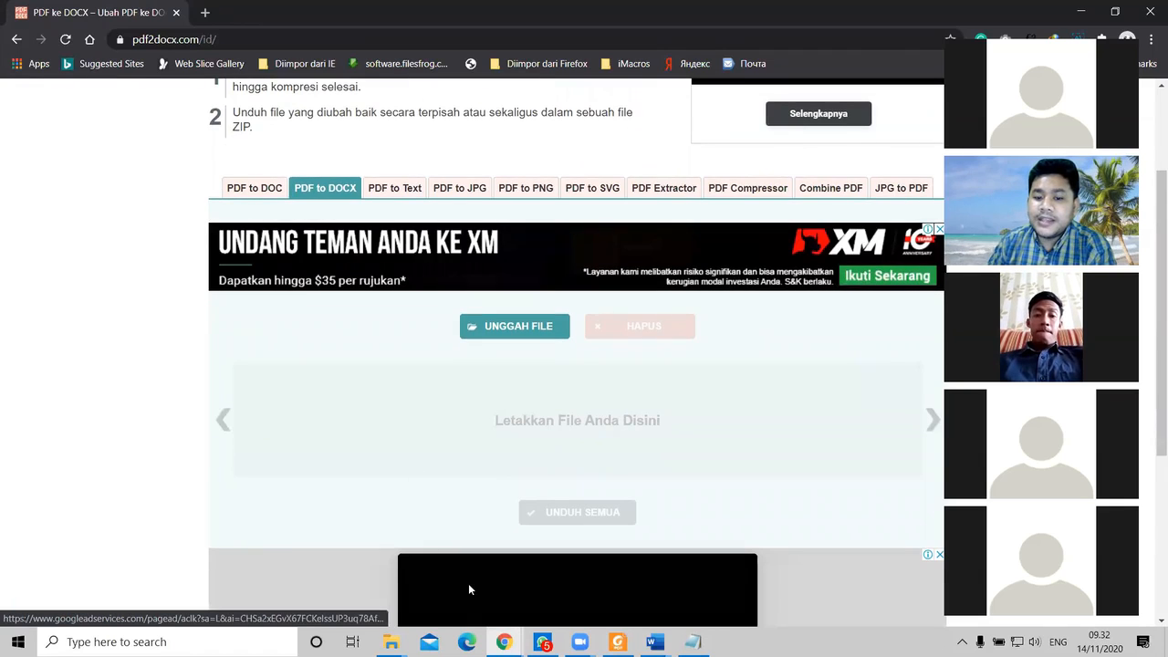
{"action": "left_click", "coordinate": [390, 641]}
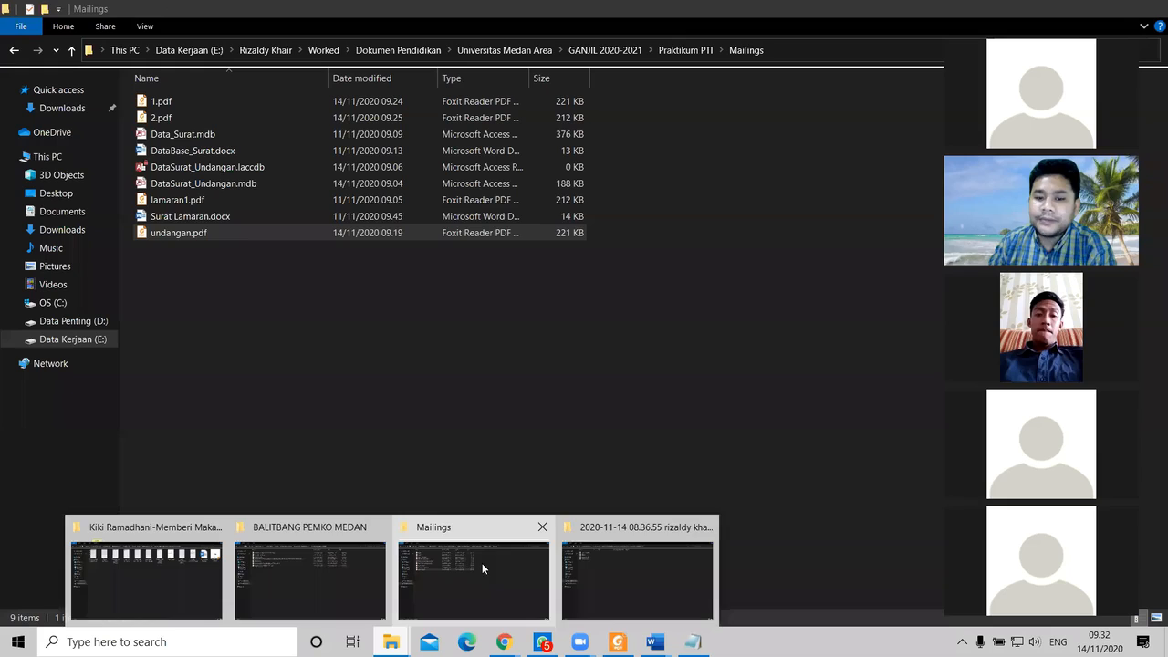
{"action": "left_click", "coordinate": [481, 563]}
{"action": "left_click_drag", "start_coordinate": [178, 233], "coordinate": [365, 444]}
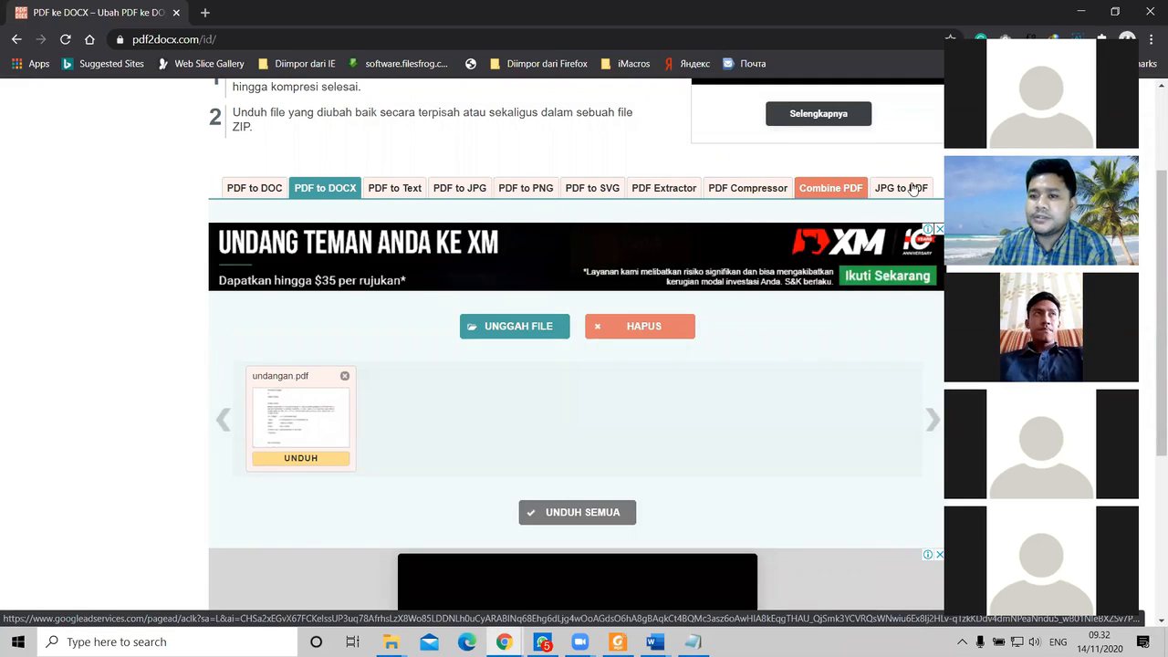
{"action": "left_click", "coordinate": [301, 411]}
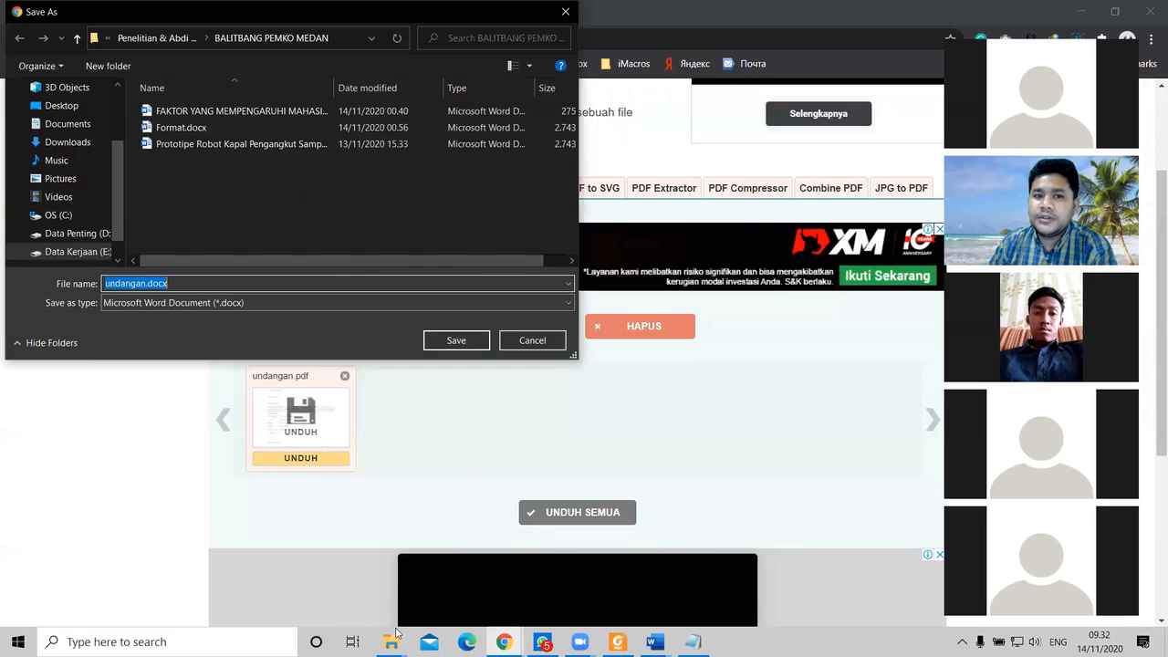
Step: Save undangan.docx into the Mailings folder by pasting the folder path copied from Explorer
{"action": "left_click", "coordinate": [394, 639]}
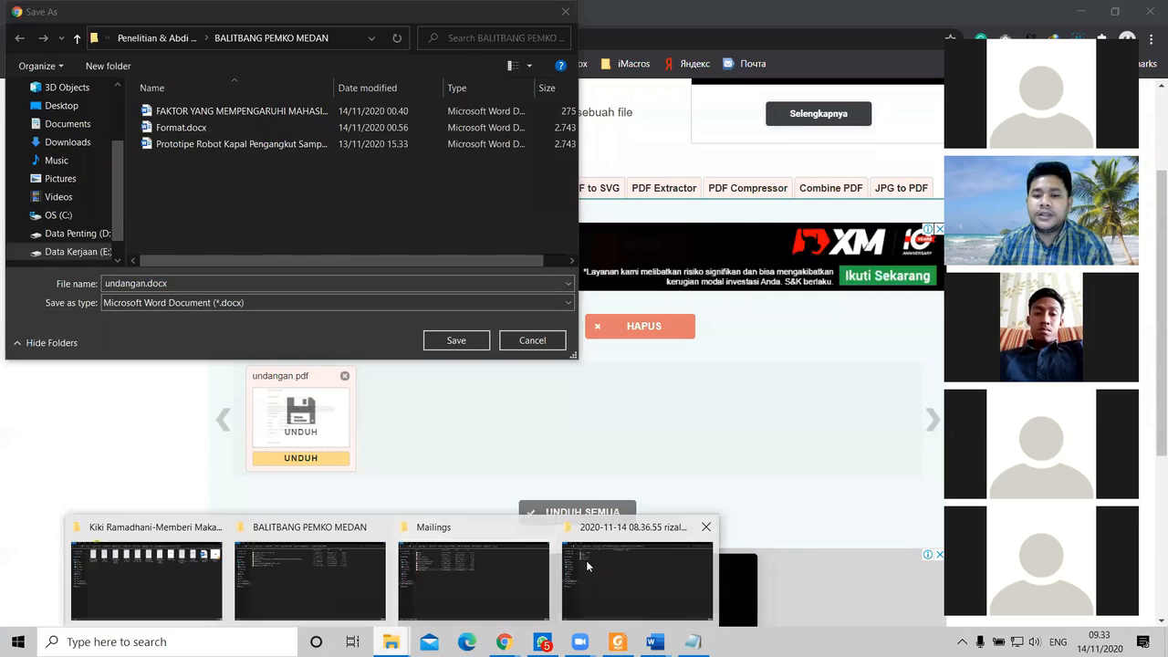
{"action": "mouse_move", "coordinate": [611, 568]}
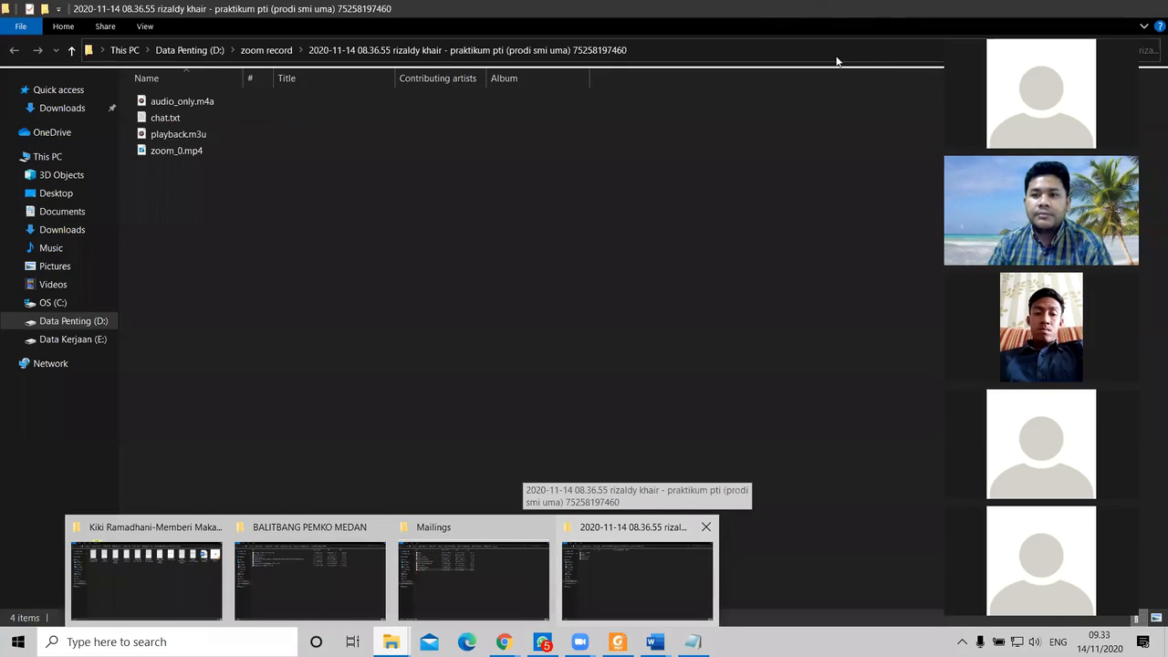
{"action": "left_click", "coordinate": [474, 581]}
{"action": "left_click", "coordinate": [836, 57]}
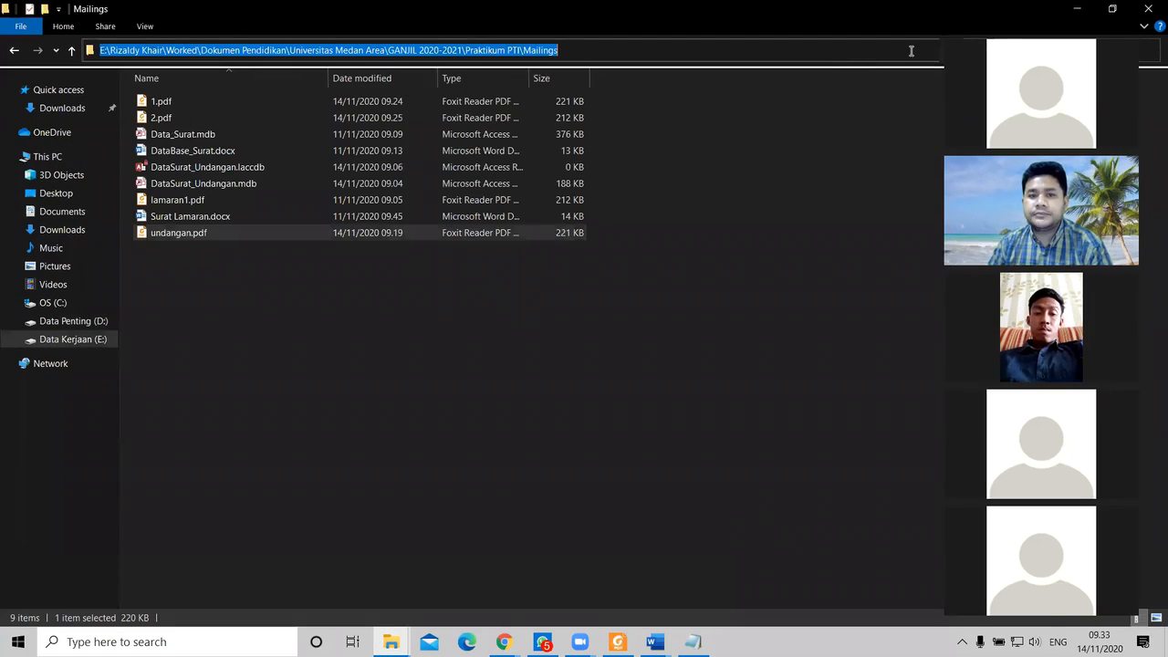
{"action": "key", "text": "ctrl+c"}
{"action": "key", "text": "alt+Tab"}
{"action": "left_click", "coordinate": [352, 40]}
{"action": "key", "text": "ctrl+v"}
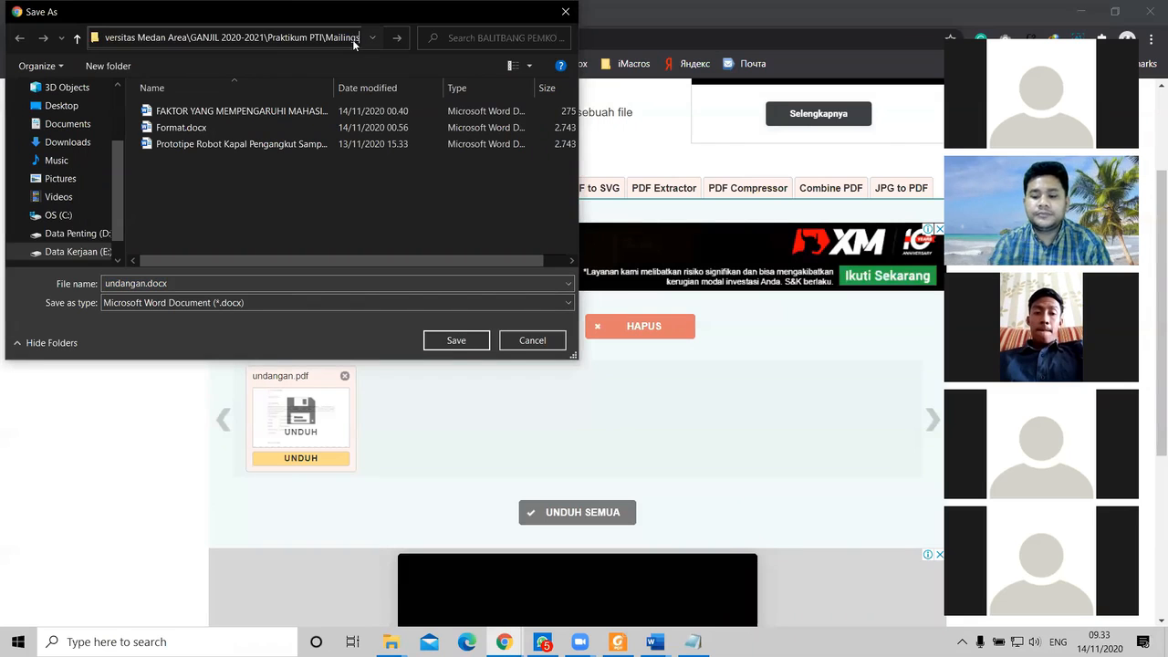
{"action": "key", "text": "Return"}
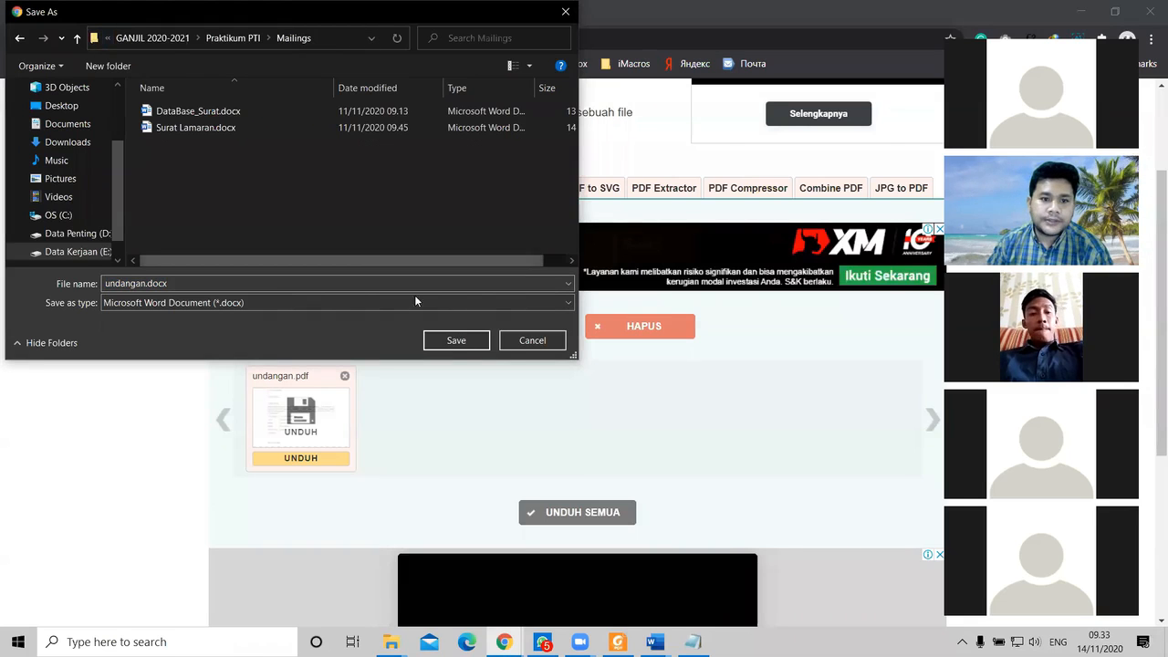
{"action": "left_click", "coordinate": [456, 341]}
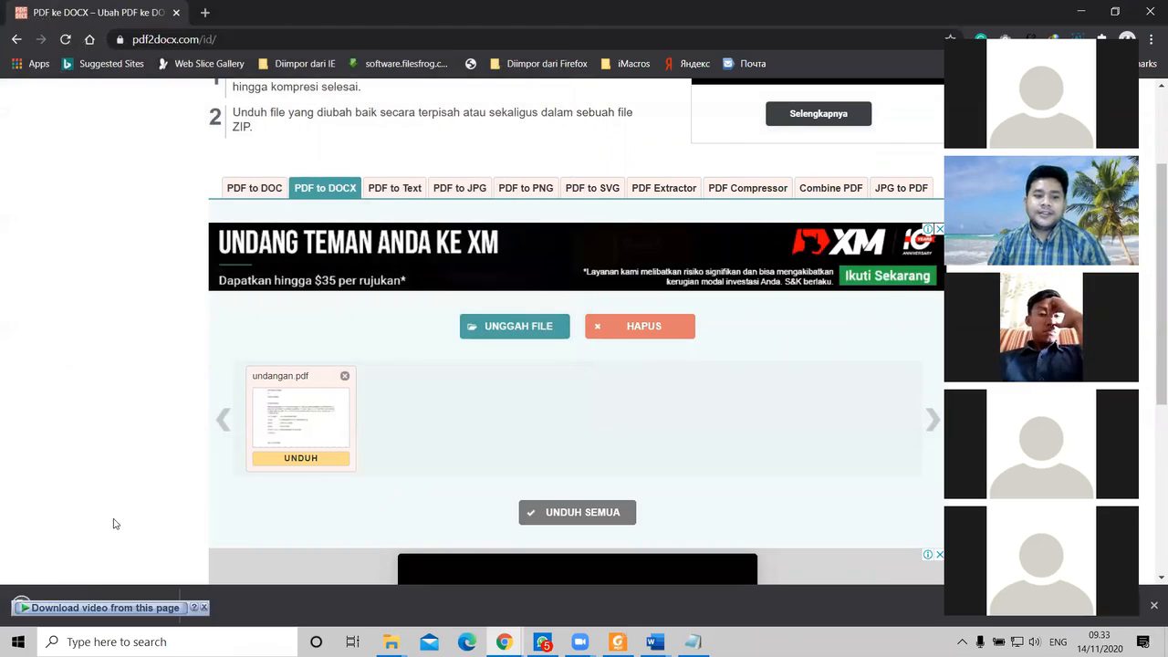
Step: Open undangan.docx with editing enabled, review all five invitation pages, then minimize Word
{"action": "left_click", "coordinate": [126, 597]}
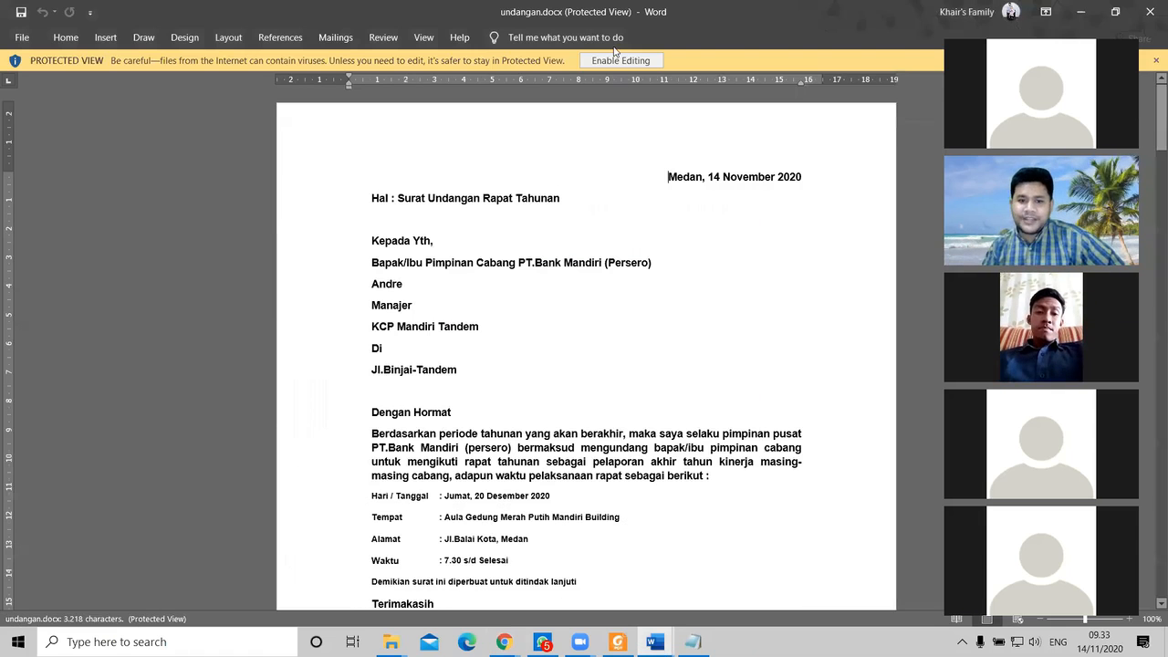
{"action": "left_click", "coordinate": [630, 61]}
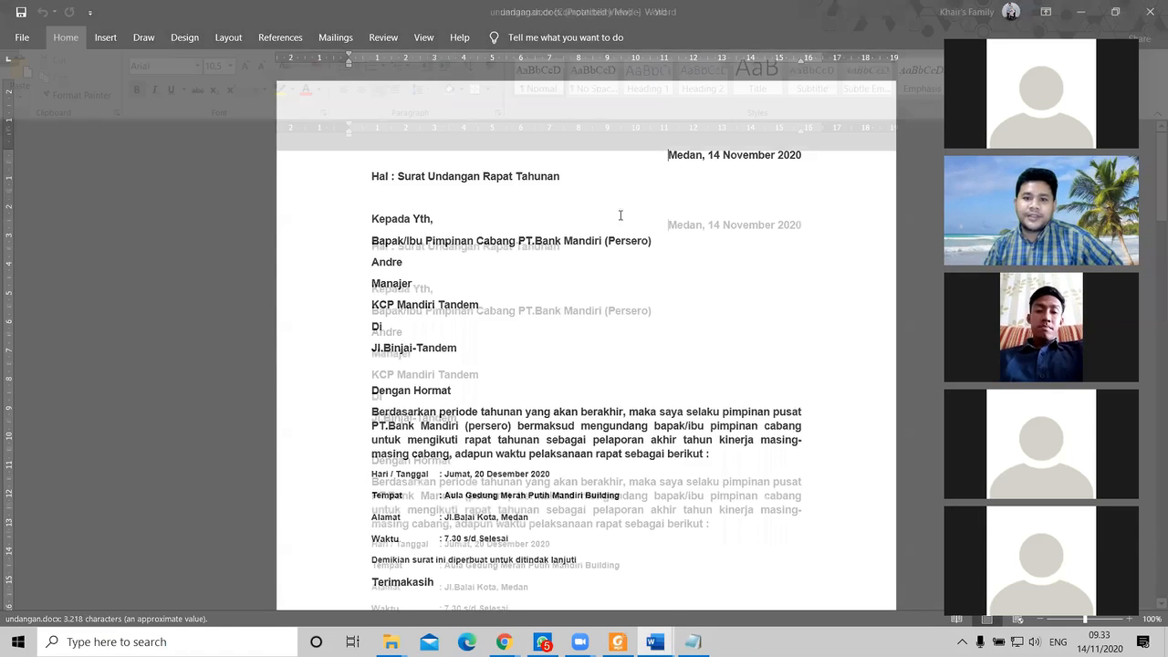
{"action": "scroll", "coordinate": [587, 377], "scroll_direction": "down", "scroll_amount": 4}
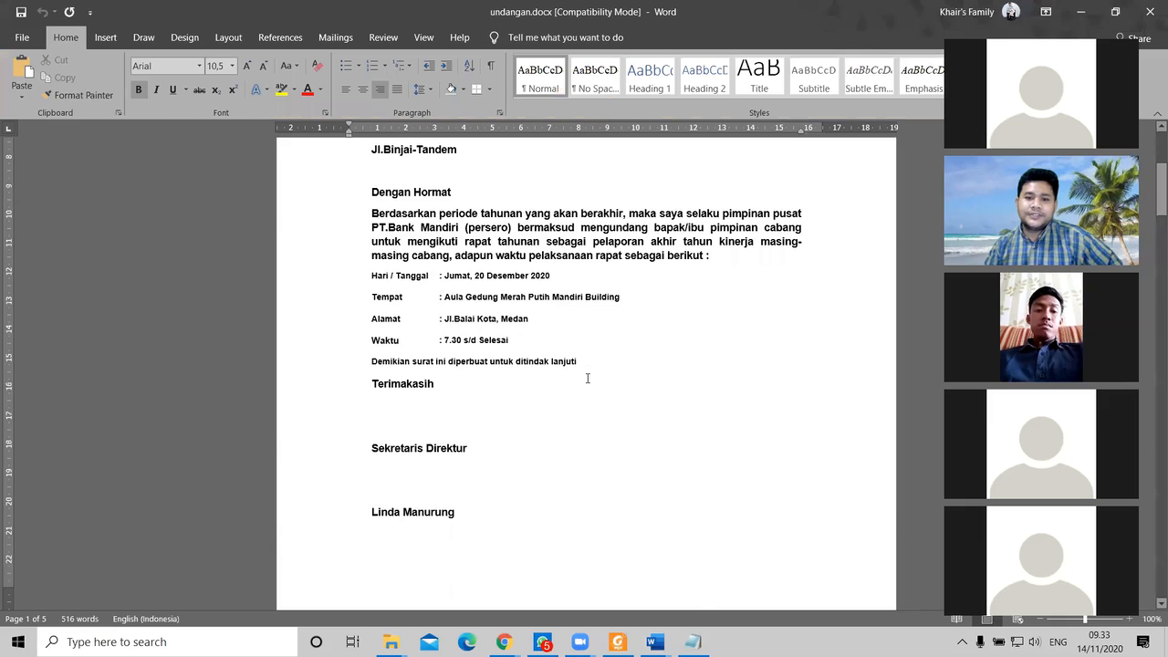
{"action": "scroll", "coordinate": [587, 377], "scroll_direction": "down", "scroll_amount": 10}
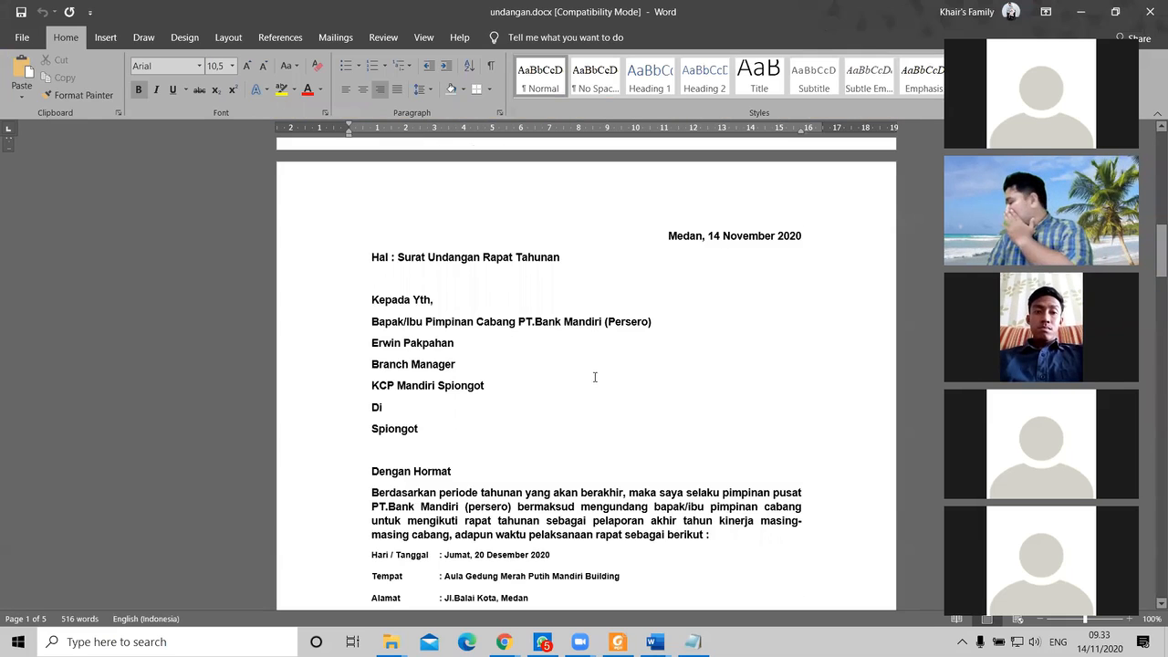
{"action": "scroll", "coordinate": [593, 377], "scroll_direction": "down", "scroll_amount": 4}
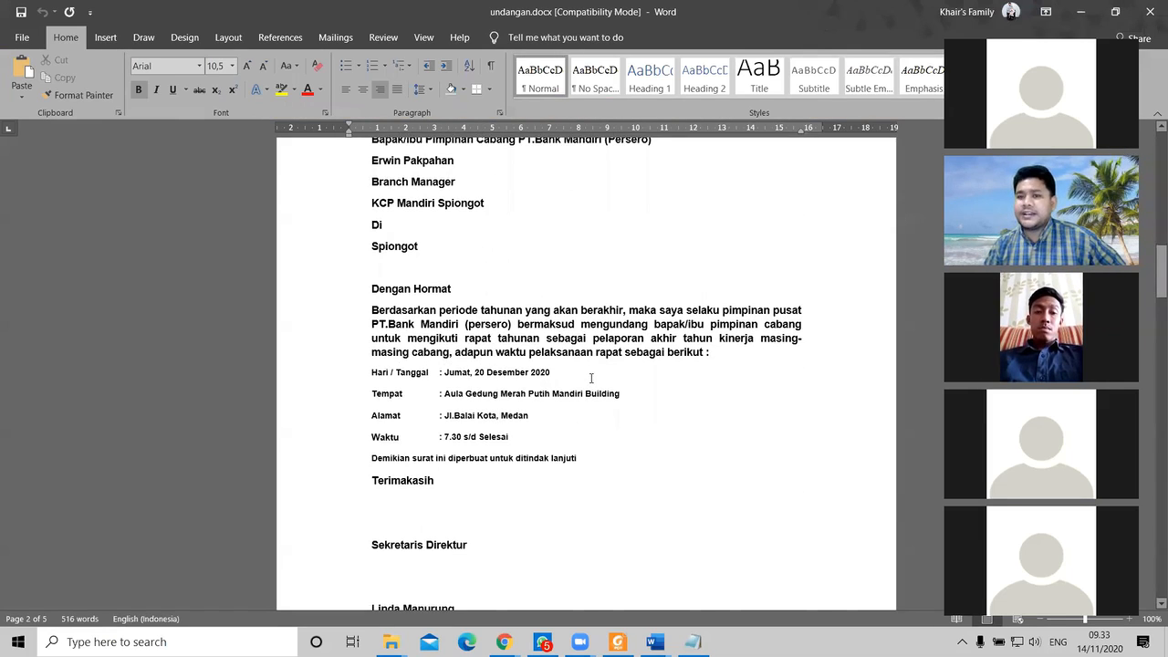
{"action": "scroll", "coordinate": [592, 378], "scroll_direction": "down", "scroll_amount": 7}
{"action": "scroll", "coordinate": [589, 380], "scroll_direction": "up", "scroll_amount": 6}
{"action": "scroll", "coordinate": [590, 380], "scroll_direction": "down", "scroll_amount": 7}
{"action": "scroll", "coordinate": [591, 383], "scroll_direction": "down", "scroll_amount": 7}
{"action": "scroll", "coordinate": [594, 388], "scroll_direction": "up", "scroll_amount": 8}
{"action": "scroll", "coordinate": [593, 391], "scroll_direction": "down", "scroll_amount": 9}
{"action": "scroll", "coordinate": [593, 395], "scroll_direction": "down", "scroll_amount": 10}
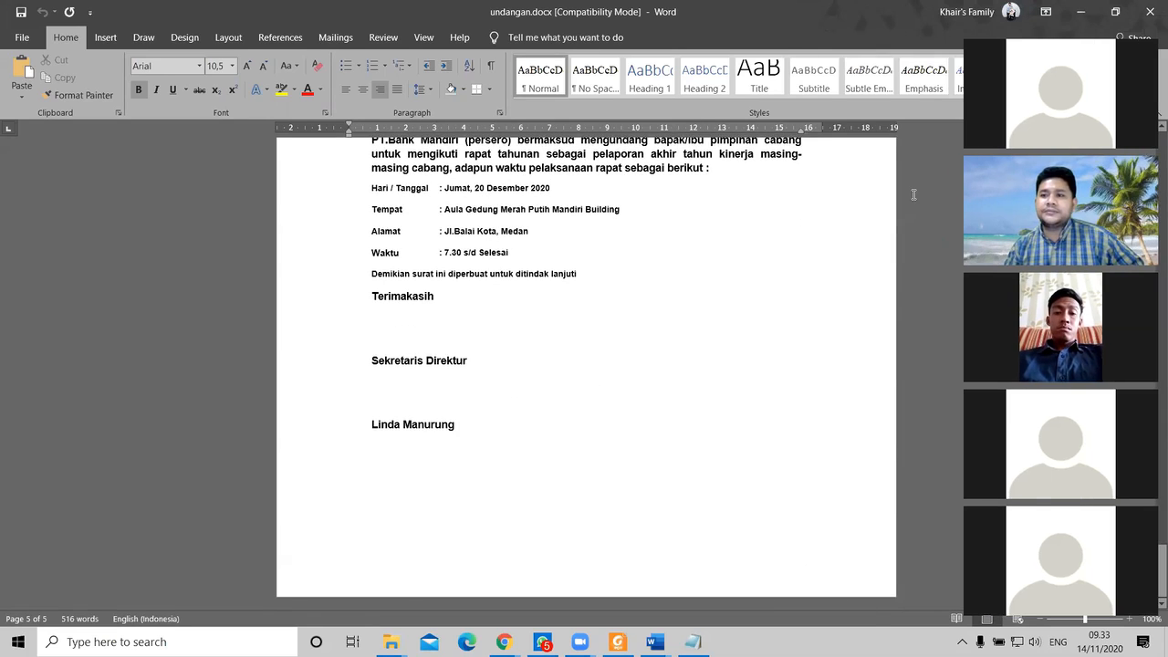
{"action": "left_click", "coordinate": [1085, 11]}
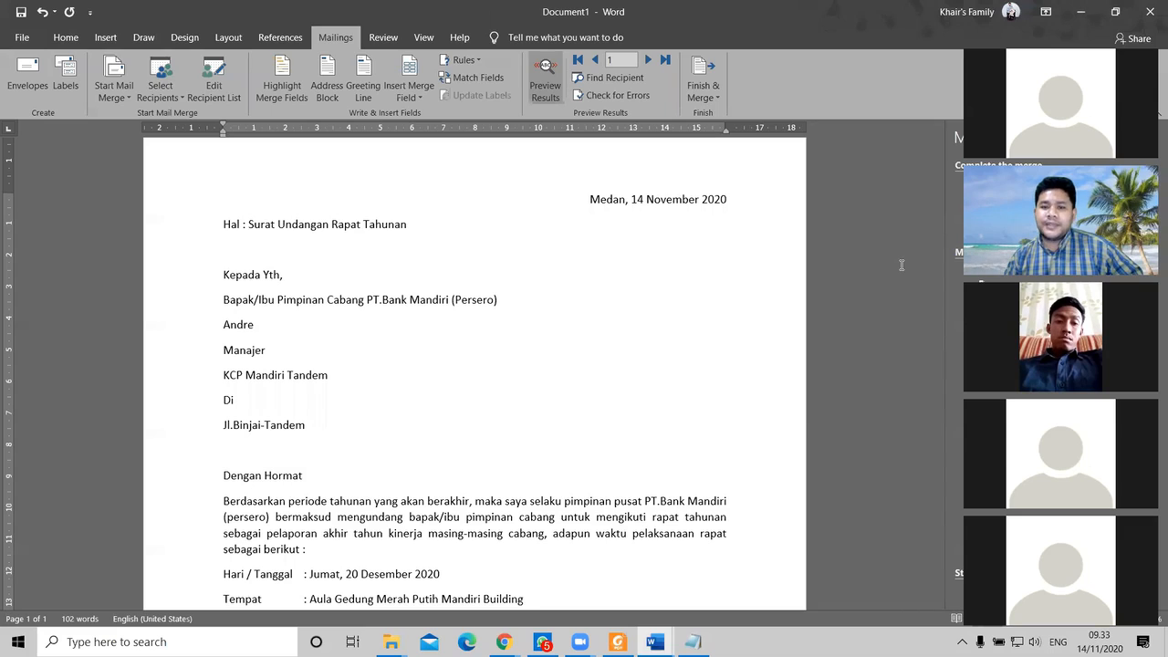
Step: Minimize the Word mail-merge window to reveal the pdf2docx.com converter in Chrome
{"action": "left_click", "coordinate": [657, 639]}
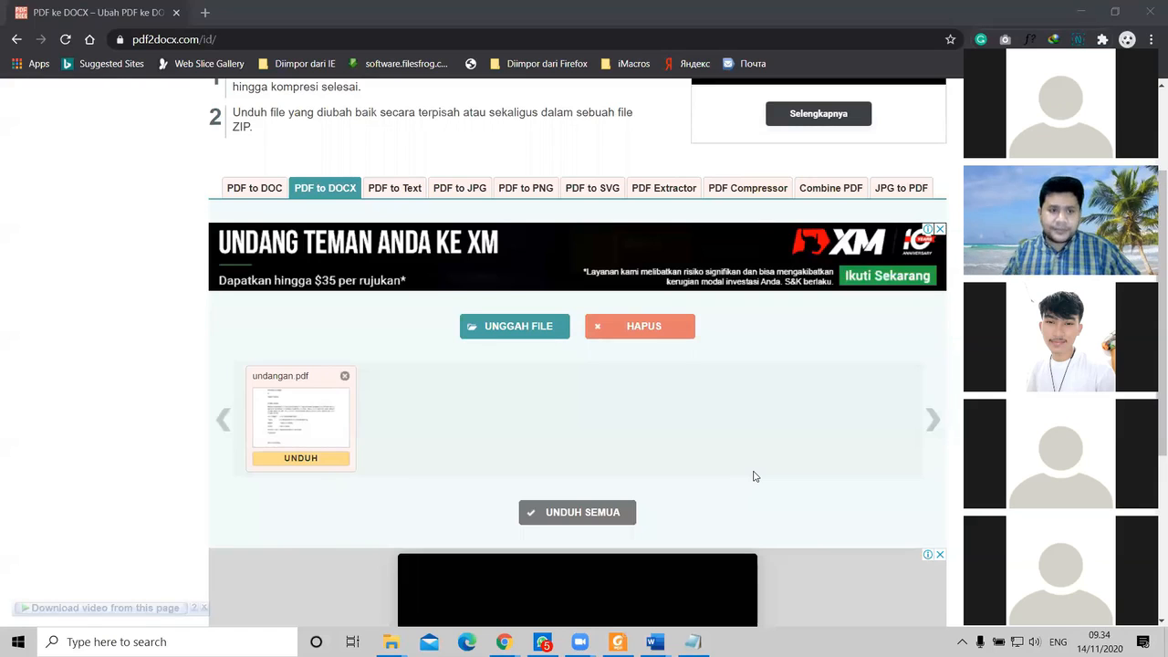
Step: Go to the PDF Compressor page at pdfcompressor.com/id/ and look over its empty upload area
{"action": "scroll", "coordinate": [514, 397], "scroll_direction": "up", "scroll_amount": 3}
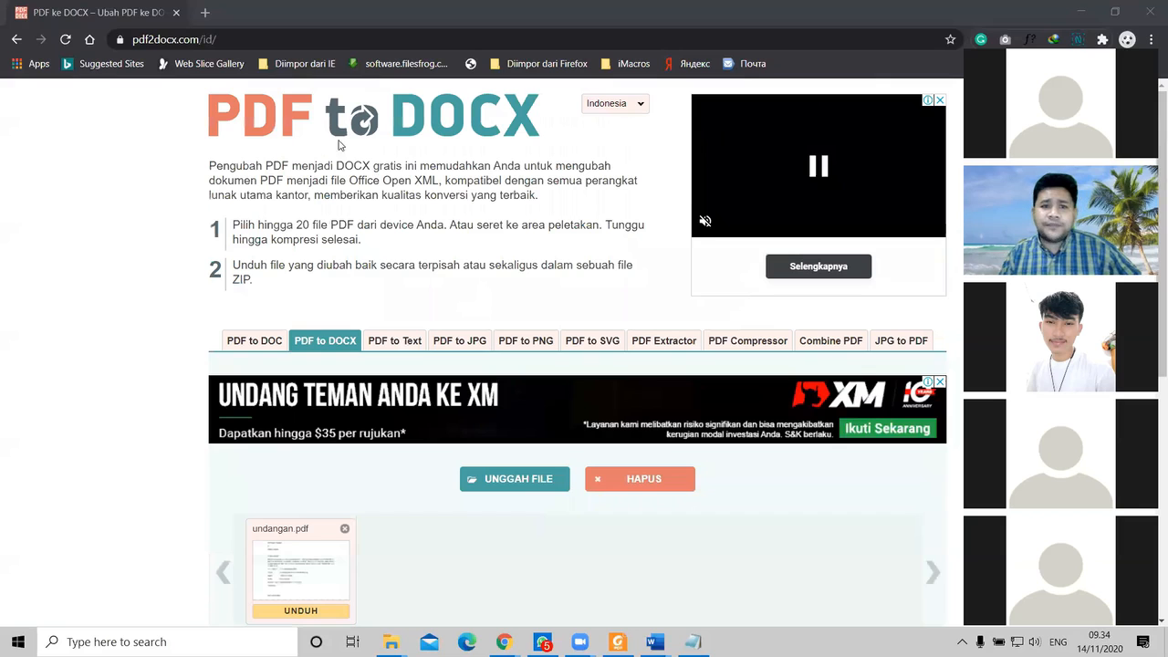
{"action": "left_click", "coordinate": [756, 342]}
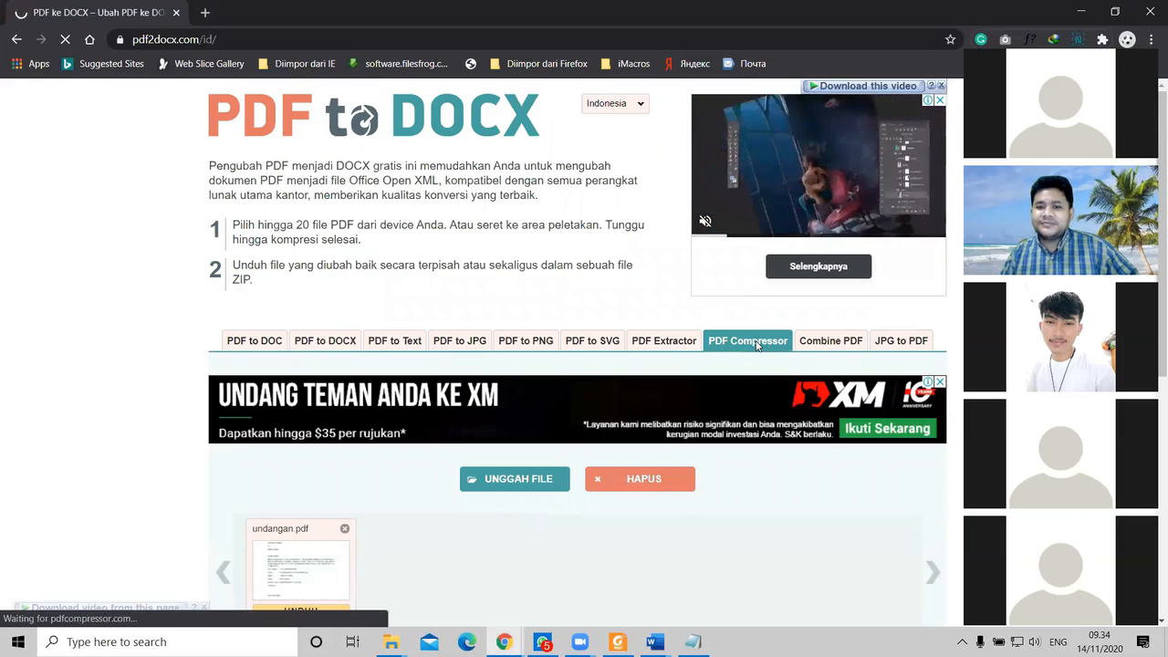
{"action": "scroll", "coordinate": [633, 357], "scroll_direction": "down", "scroll_amount": 2}
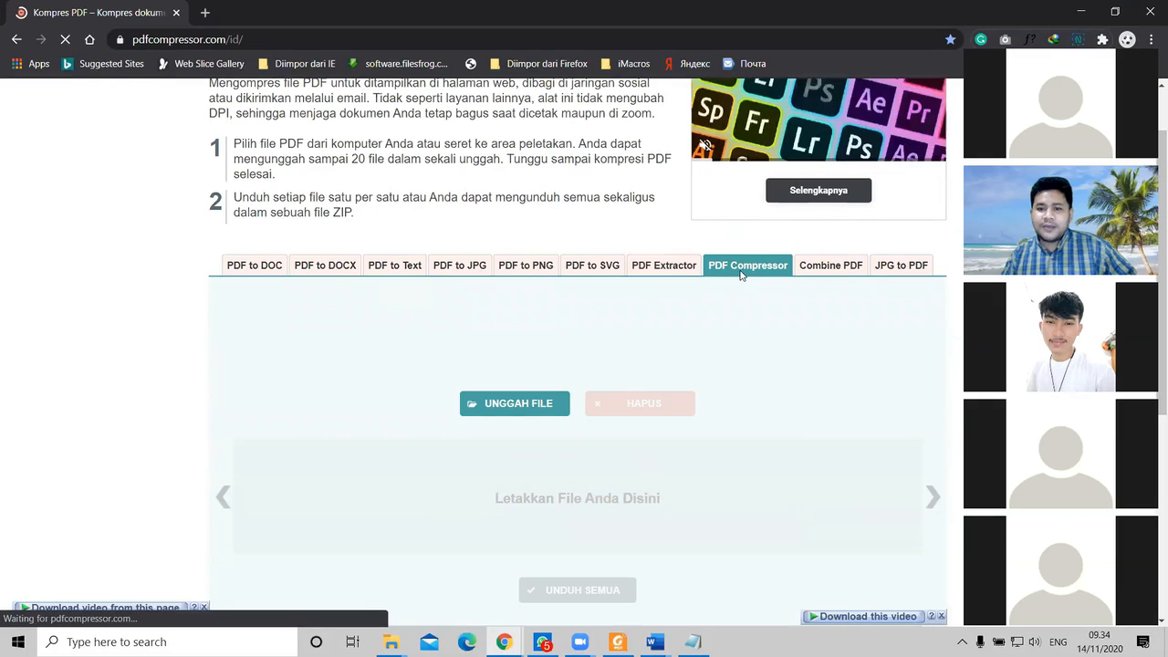
{"action": "scroll", "coordinate": [181, 36], "scroll_direction": "up", "scroll_amount": 1}
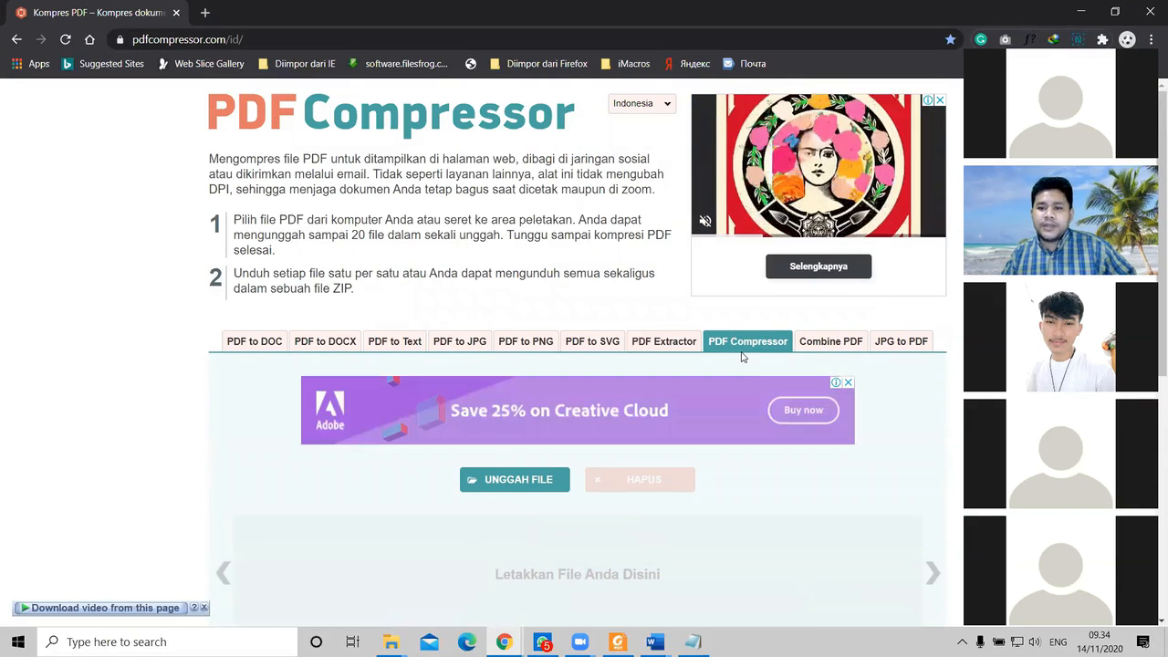
{"action": "scroll", "coordinate": [741, 355], "scroll_direction": "down", "scroll_amount": 1}
{"action": "scroll", "coordinate": [304, 376], "scroll_direction": "down", "scroll_amount": 1}
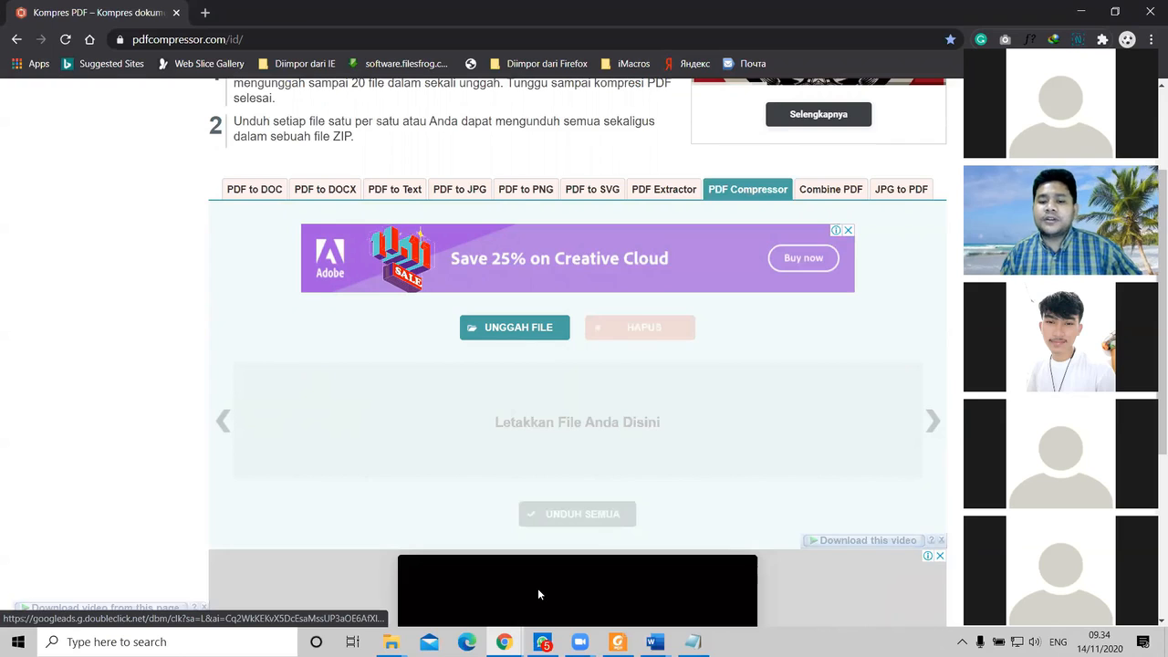
{"action": "left_click", "coordinate": [391, 641]}
{"action": "left_click", "coordinate": [435, 590]}
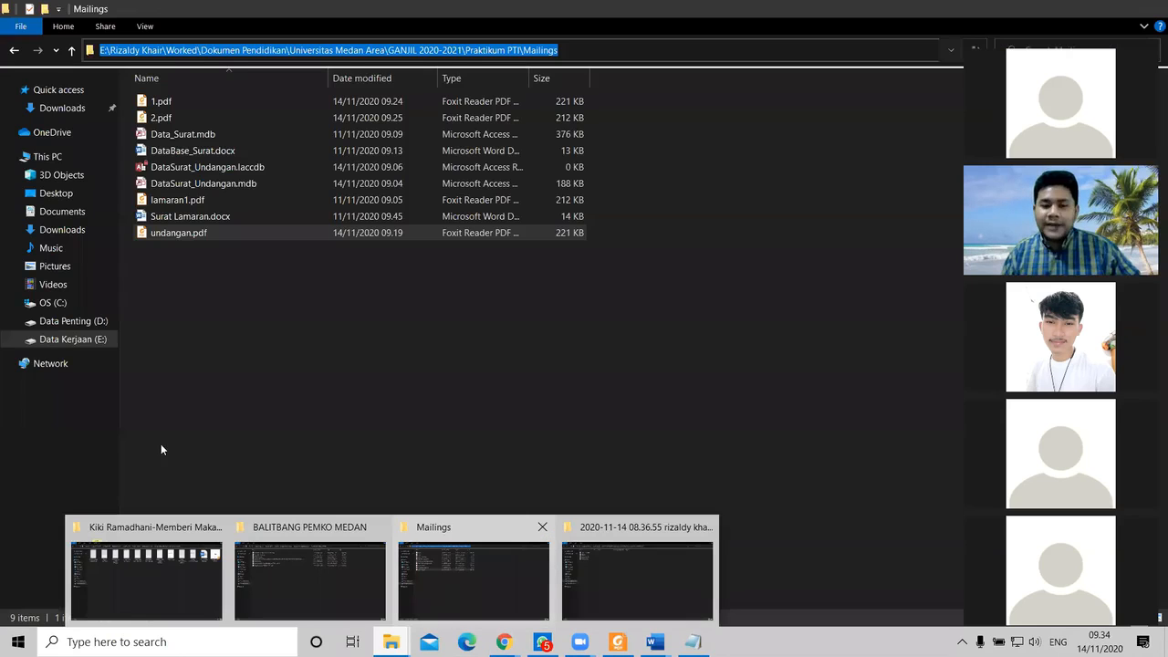
{"action": "key", "text": "alt+Tab"}
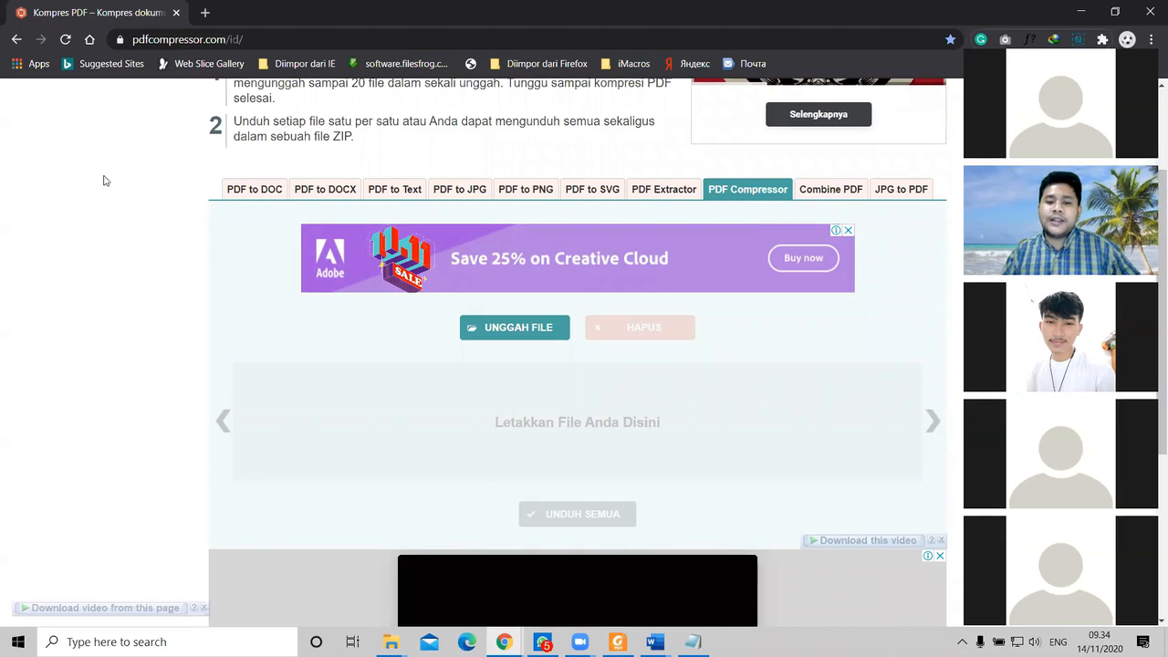
{"action": "left_click", "coordinate": [391, 641]}
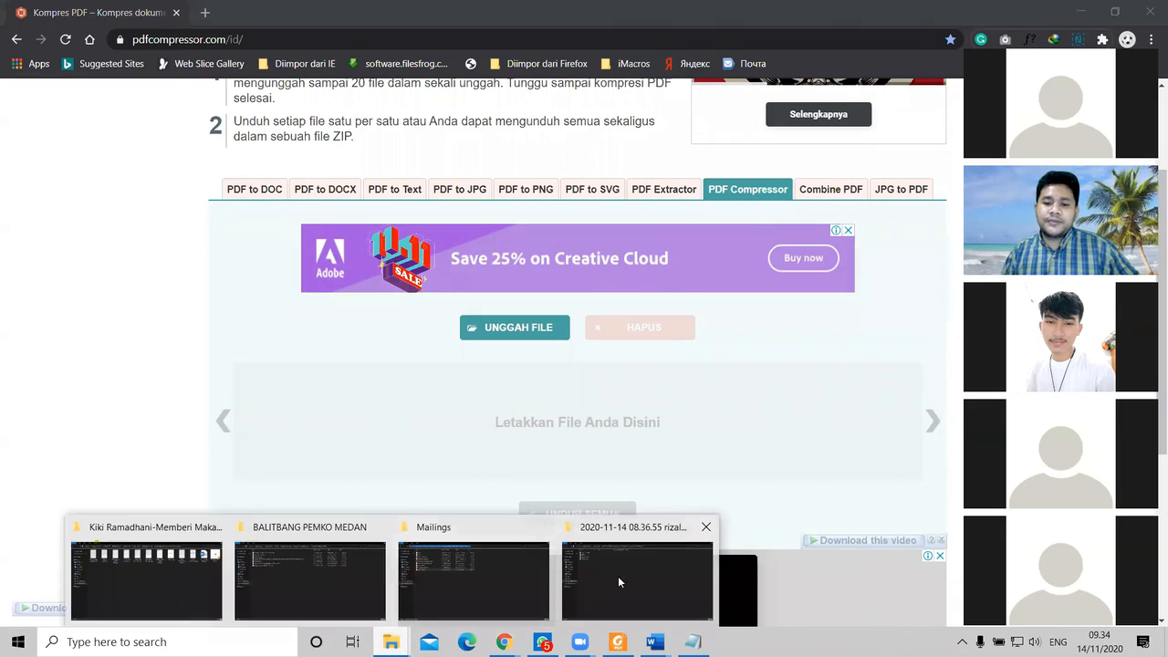
{"action": "mouse_move", "coordinate": [621, 578]}
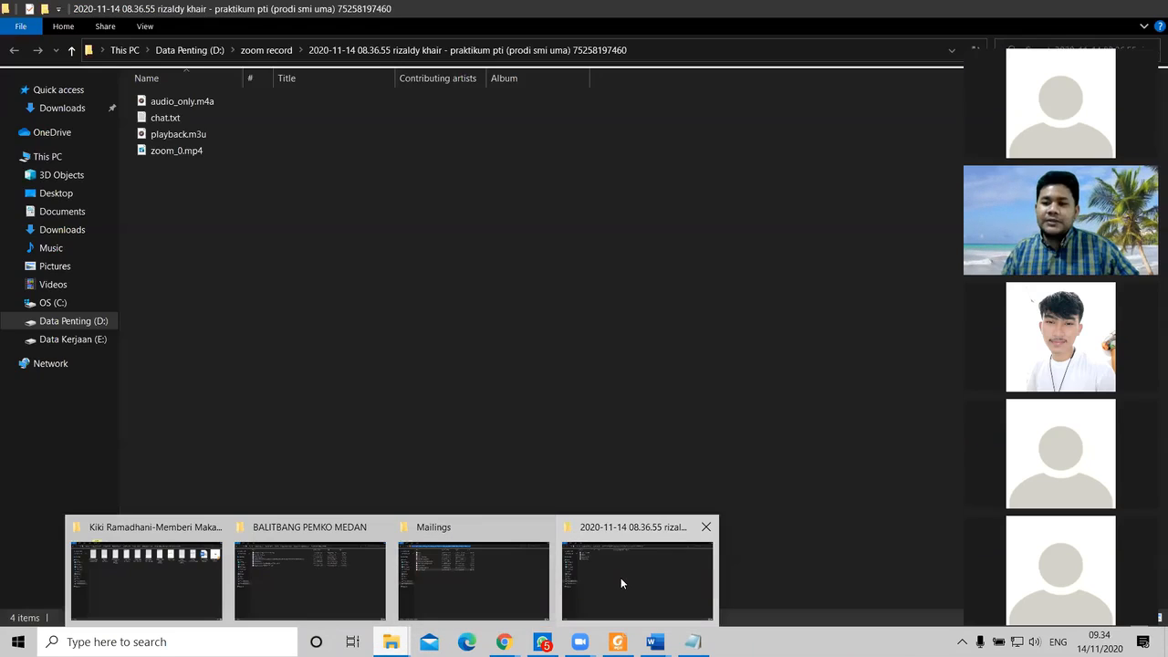
{"action": "left_click", "coordinate": [493, 585]}
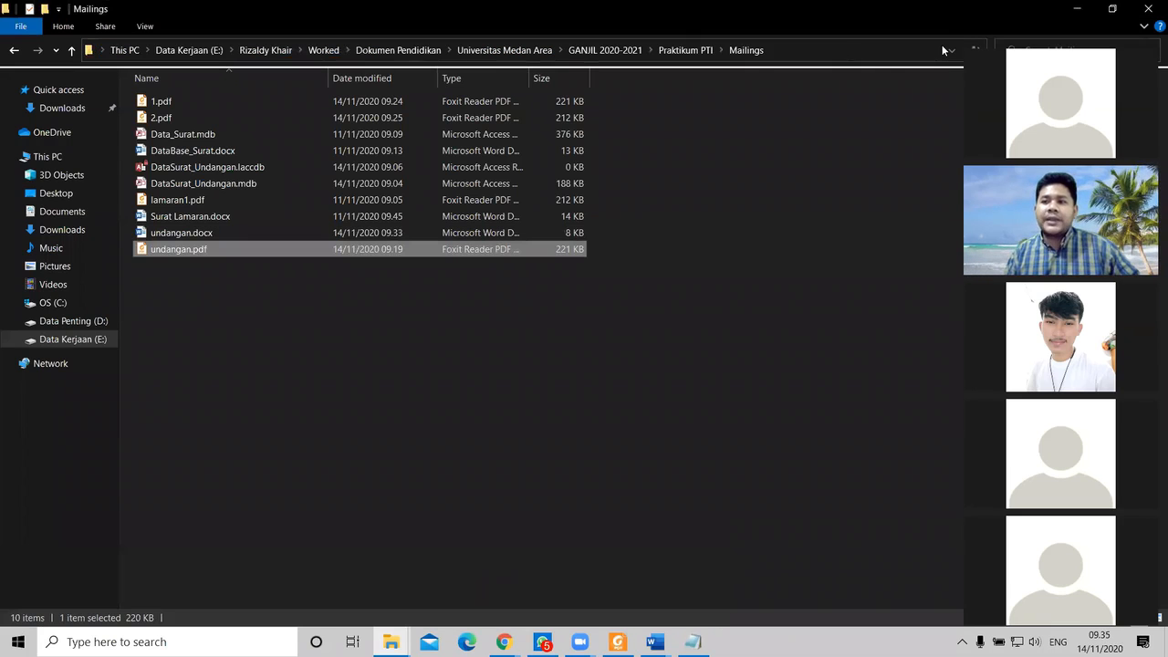
{"action": "key", "text": "alt+Tab"}
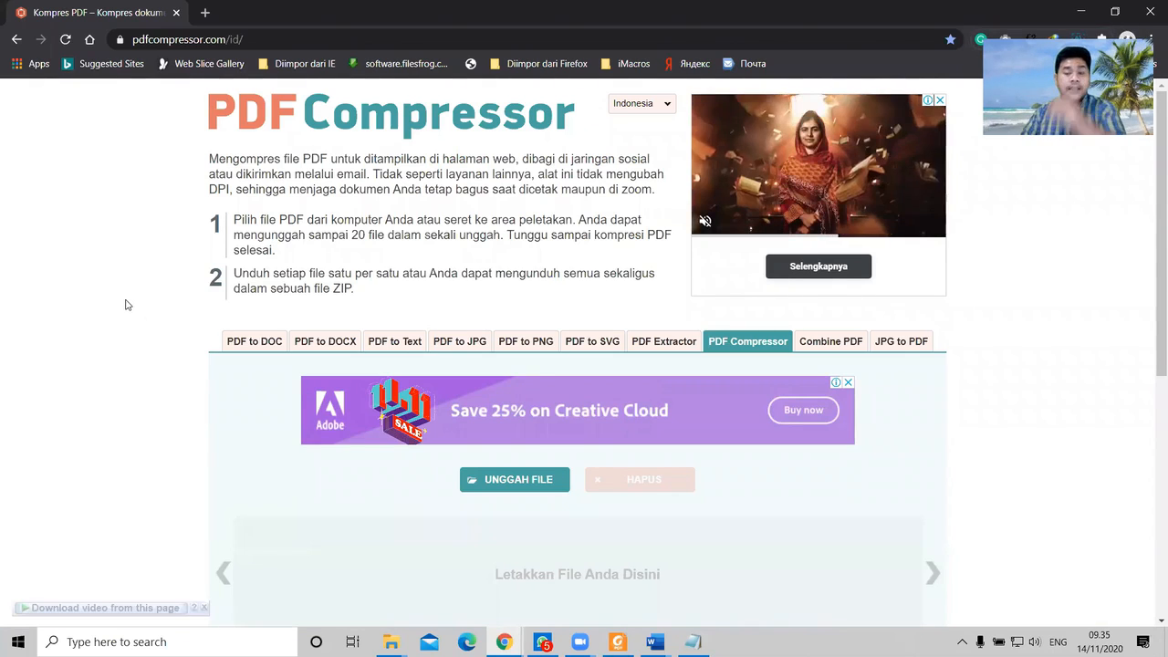
Step: Minimize the Chrome window showing pdfcompressor.com to reveal the Google Scholar window
{"action": "scroll", "coordinate": [125, 290], "scroll_direction": "down", "scroll_amount": 2}
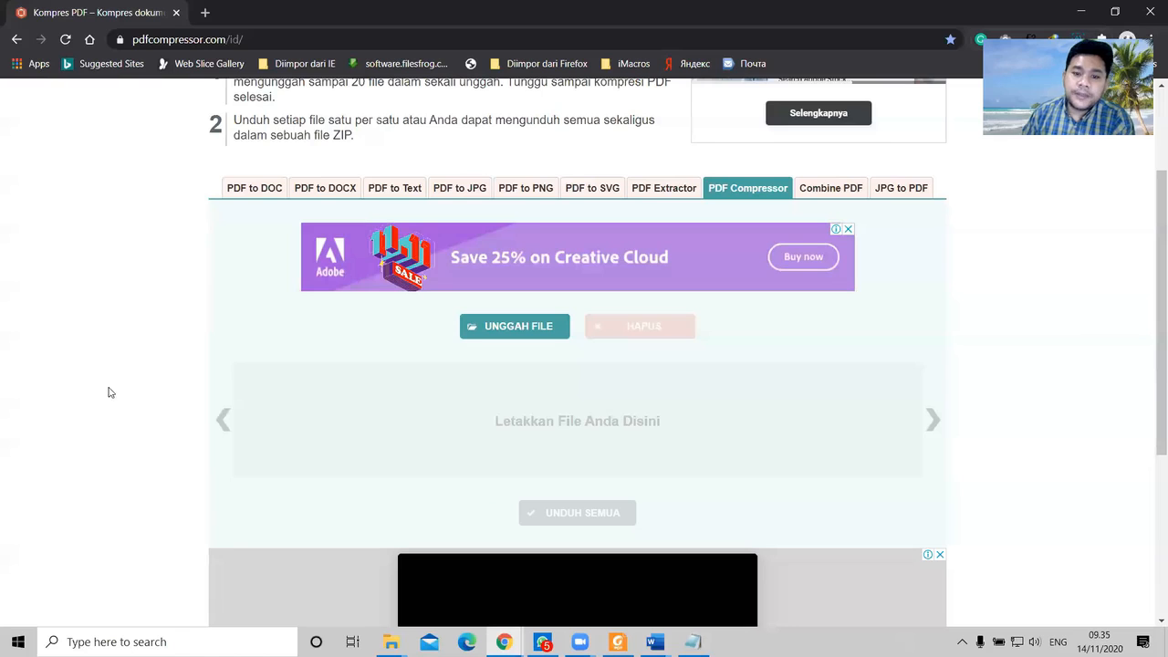
{"action": "scroll", "coordinate": [228, 538], "scroll_direction": "up", "scroll_amount": 2}
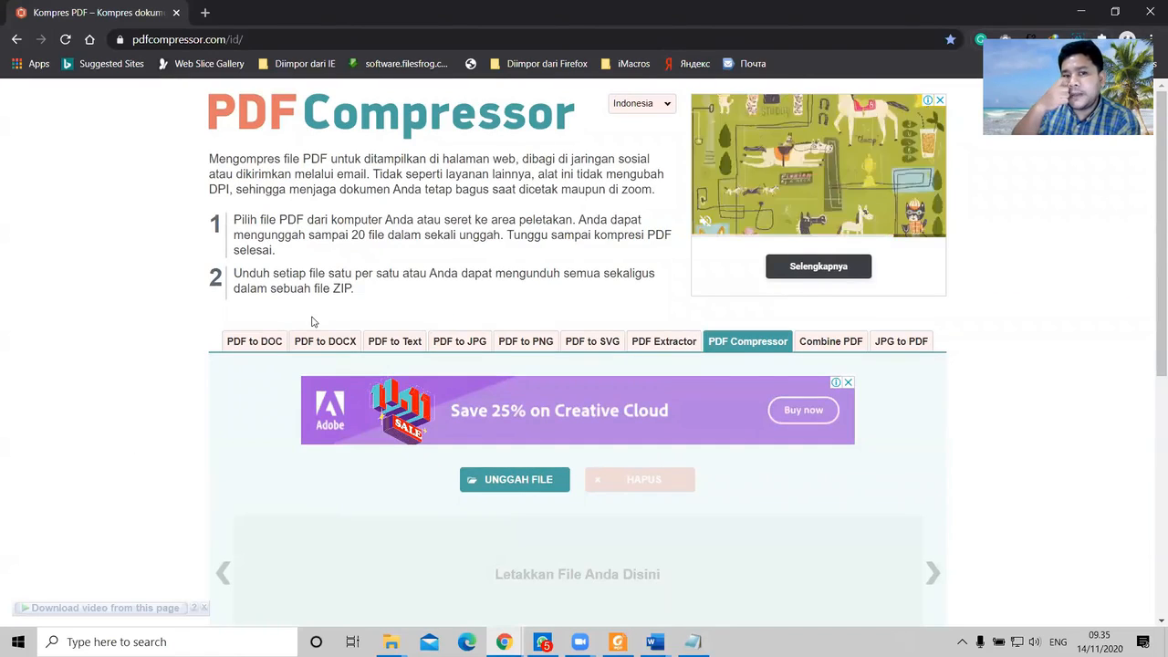
{"action": "left_click", "coordinate": [1093, 10]}
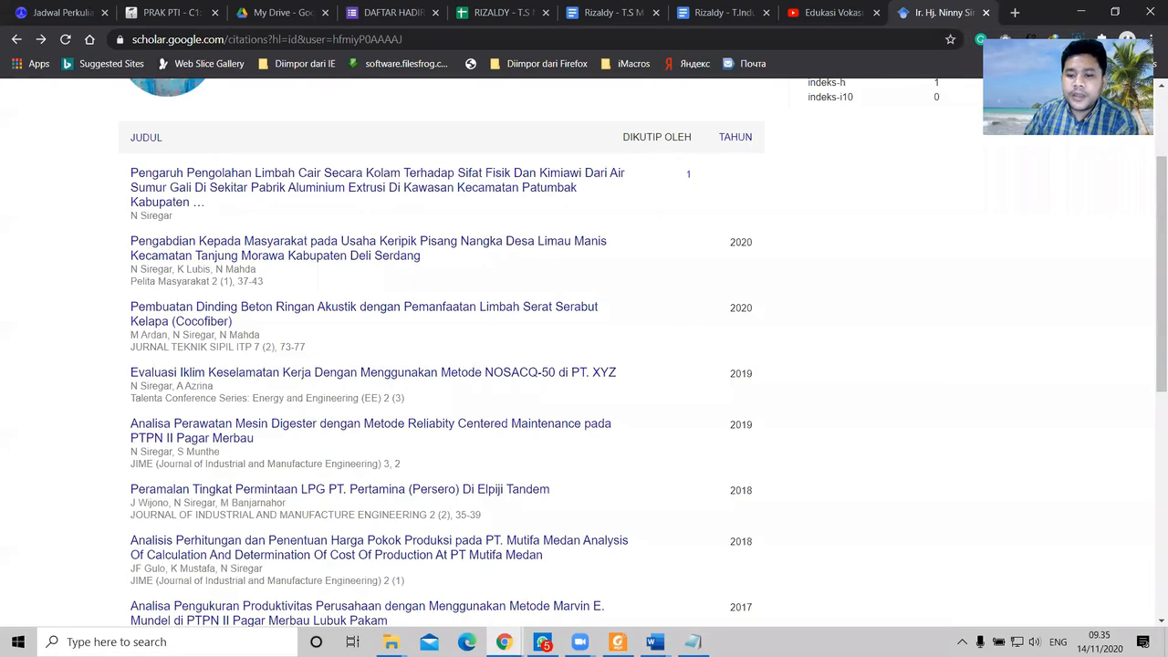
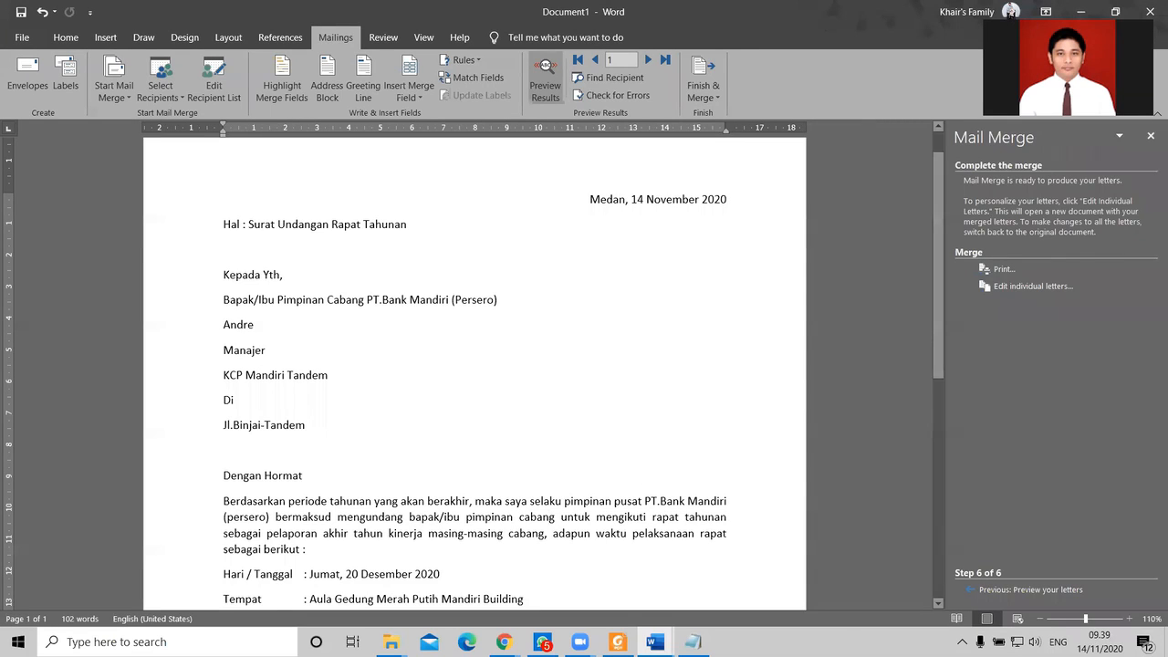
Step: Undo the last change, scroll through the recipient preview, then bring up the File Explorer windows
{"action": "key", "text": "ctrl+z"}
{"action": "scroll", "coordinate": [446, 447], "scroll_direction": "up", "scroll_amount": 2}
{"action": "scroll", "coordinate": [456, 442], "scroll_direction": "down", "scroll_amount": 3}
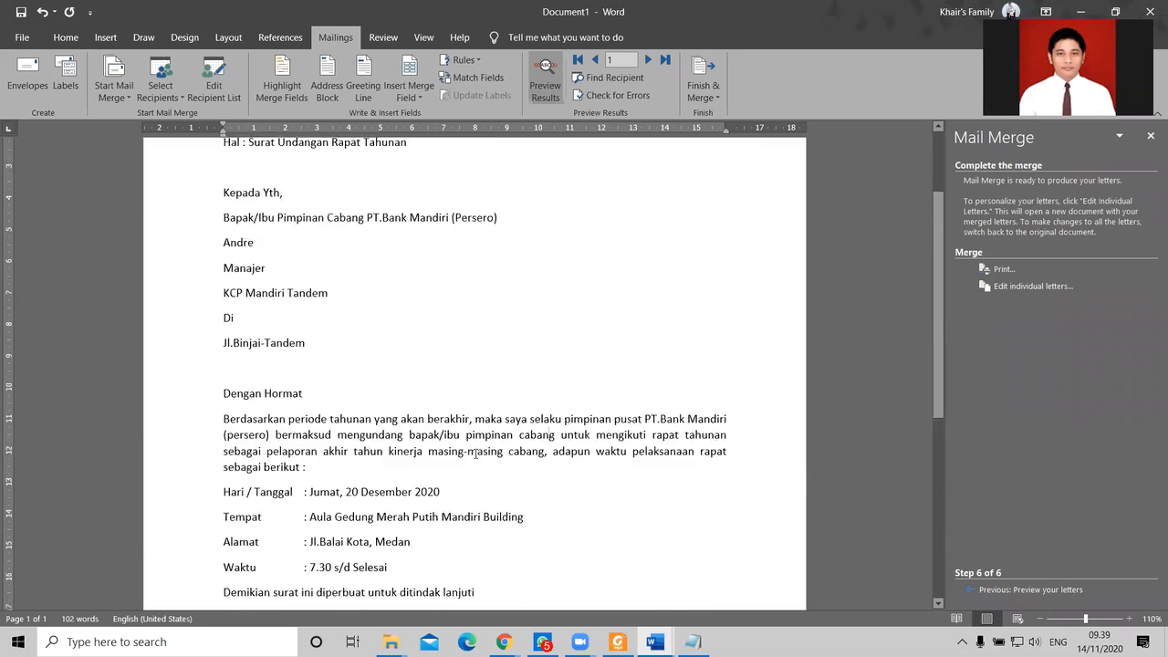
{"action": "scroll", "coordinate": [500, 427], "scroll_direction": "up", "scroll_amount": 2}
{"action": "scroll", "coordinate": [474, 401], "scroll_direction": "up", "scroll_amount": 1}
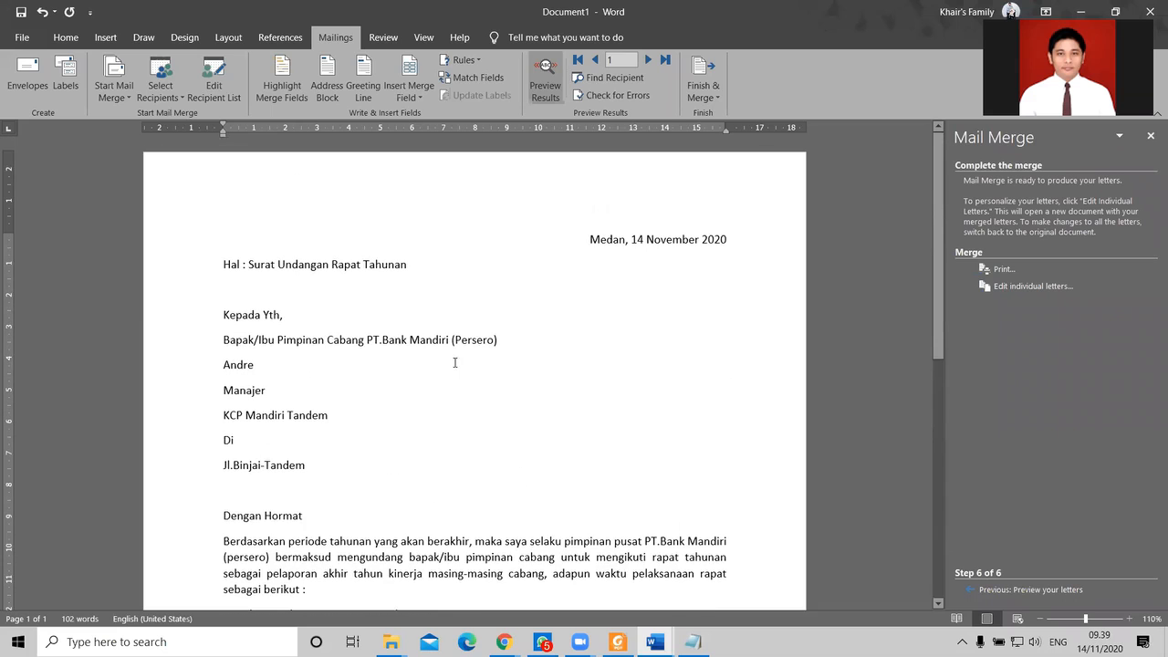
{"action": "scroll", "coordinate": [549, 401], "scroll_direction": "down", "scroll_amount": 2}
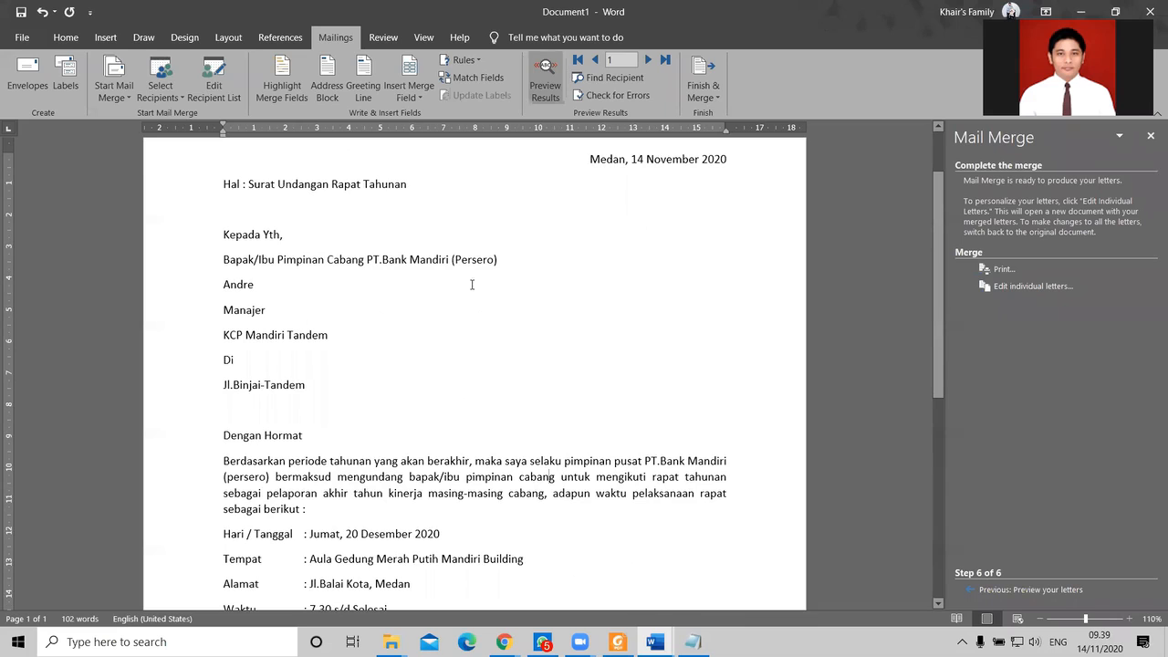
{"action": "scroll", "coordinate": [488, 493], "scroll_direction": "down", "scroll_amount": 1}
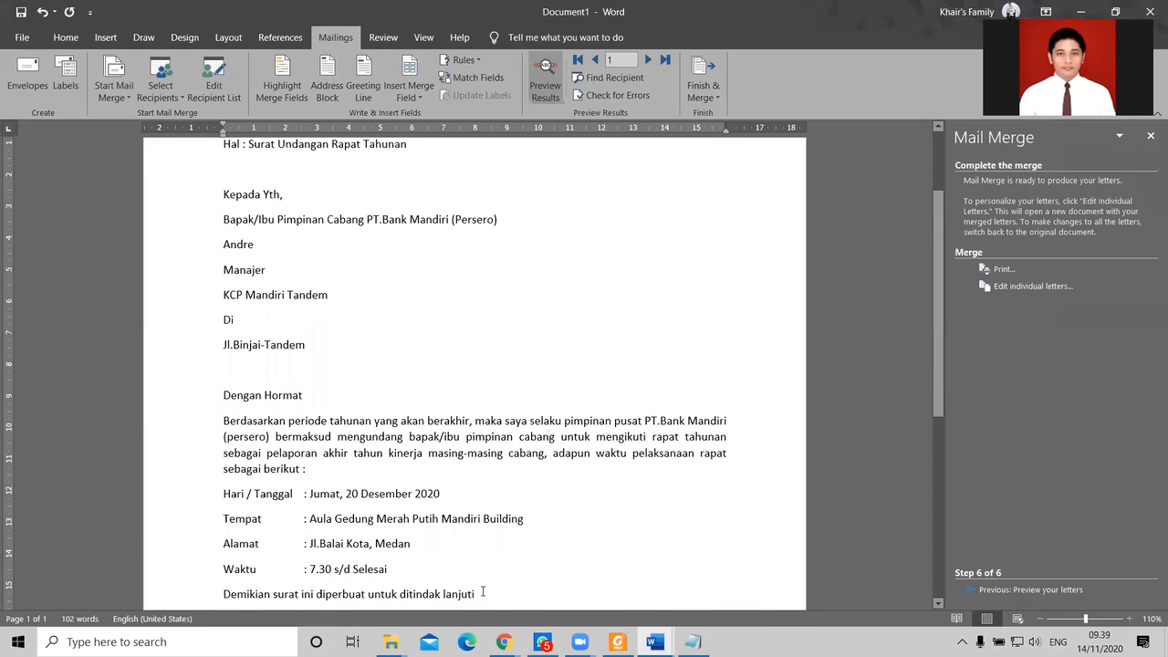
{"action": "left_click", "coordinate": [391, 641]}
Step: Open Surat Lamaran.docx from the Mailings folder, dismissing its database prompt
{"action": "left_click", "coordinate": [464, 588]}
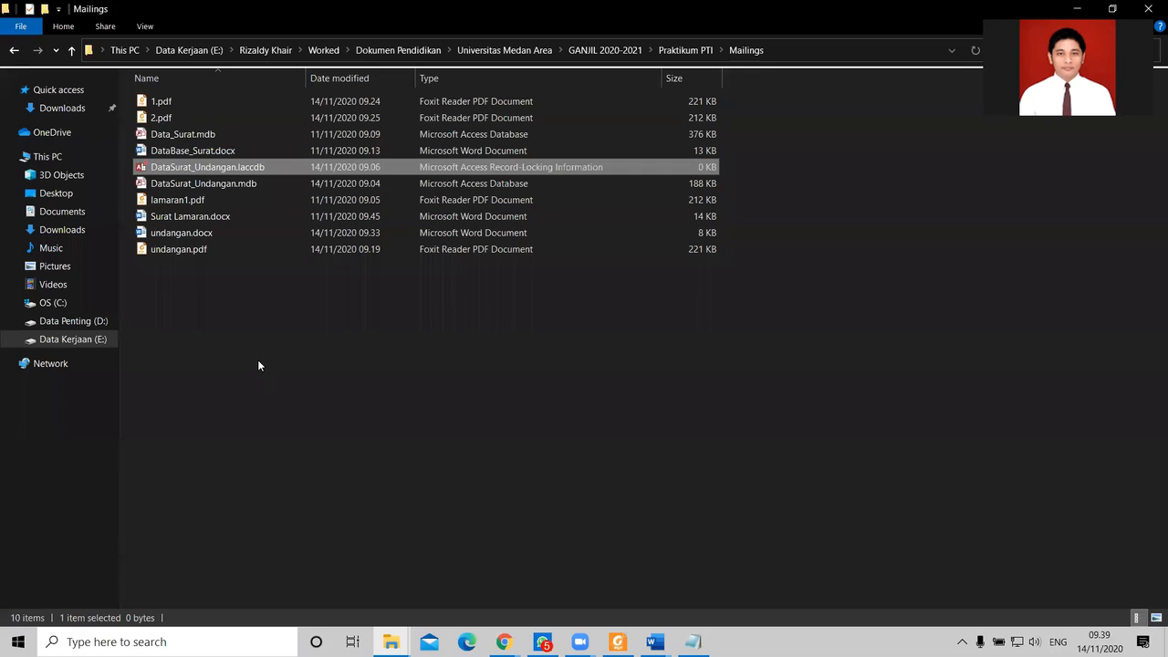
{"action": "double_click", "coordinate": [190, 216]}
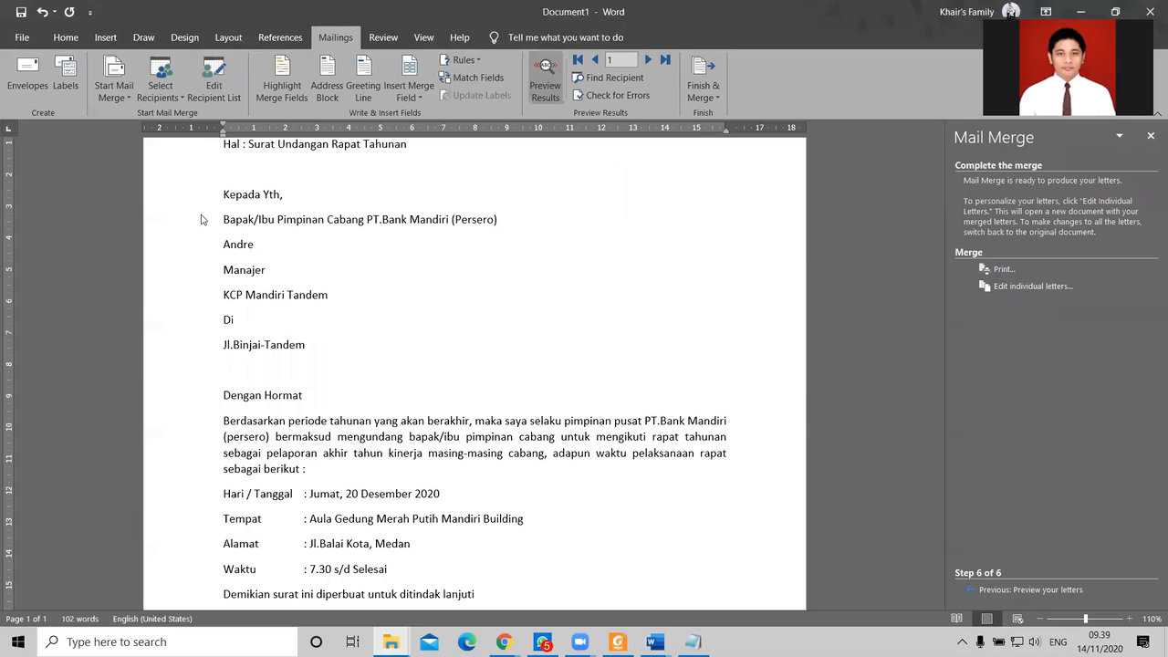
{"action": "left_click", "coordinate": [870, 287]}
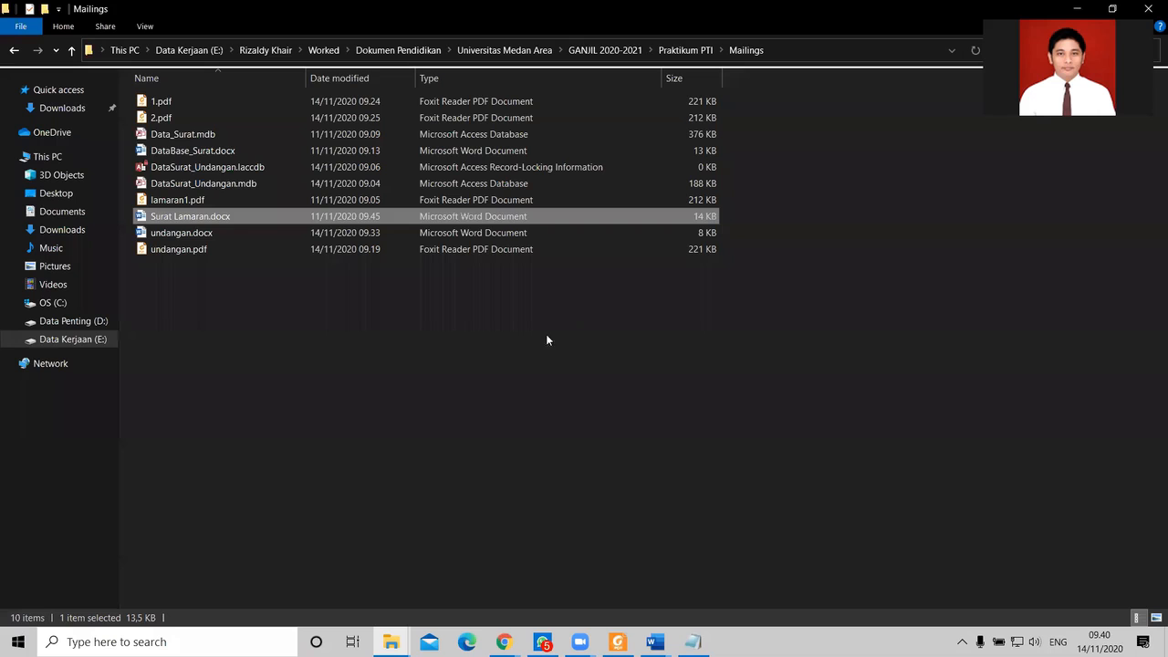
Step: Close Surat Lamaran.docx, then close the merged invitation letter Document1
{"action": "left_click", "coordinate": [652, 642]}
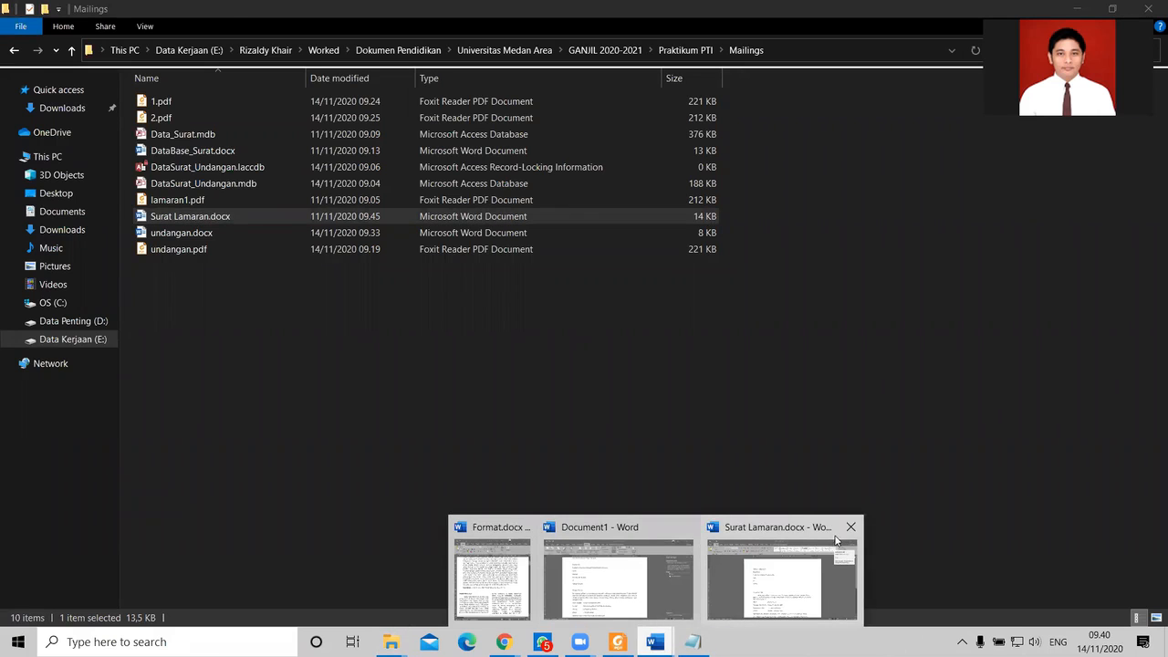
{"action": "left_click", "coordinate": [850, 526]}
{"action": "left_click", "coordinate": [698, 570]}
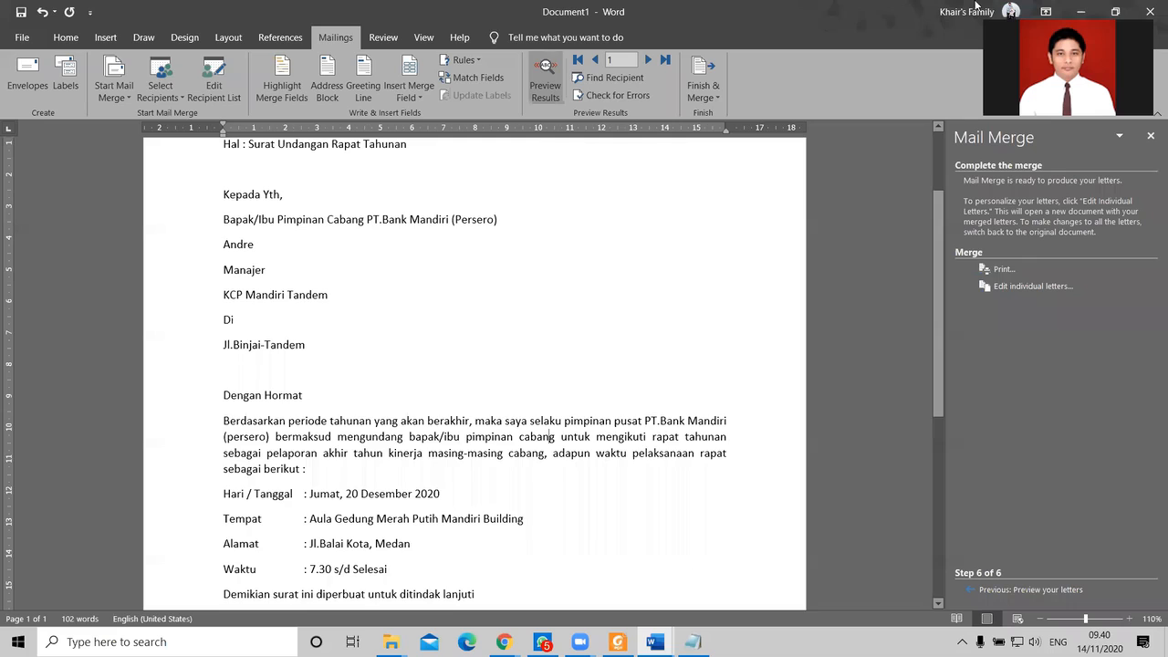
{"action": "left_click", "coordinate": [1149, 11]}
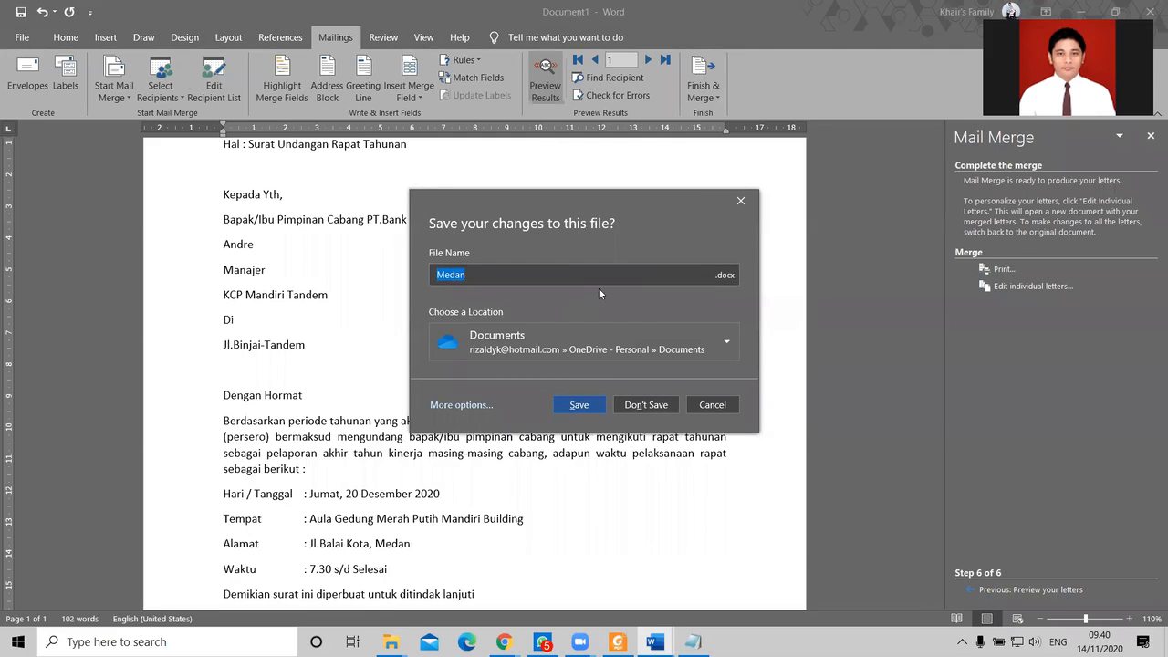
Step: Save the letter as 'Surat Undangan Rapat' in Mailings, using the path copied from Explorer
{"action": "left_click", "coordinate": [461, 405]}
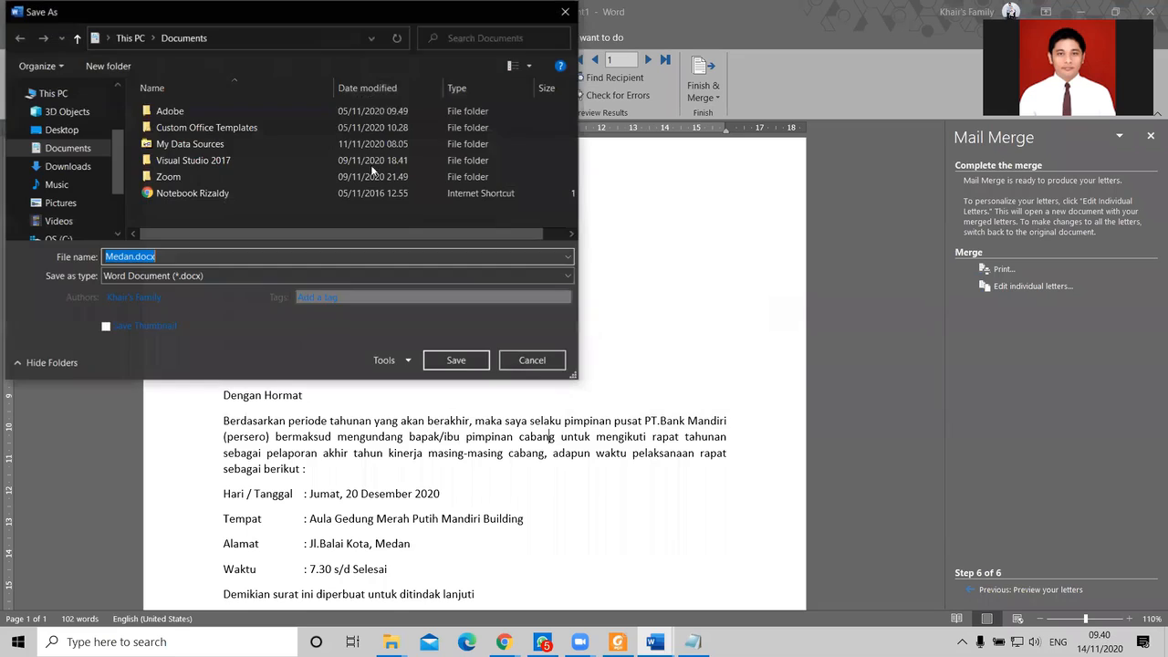
{"action": "mouse_move", "coordinate": [391, 641]}
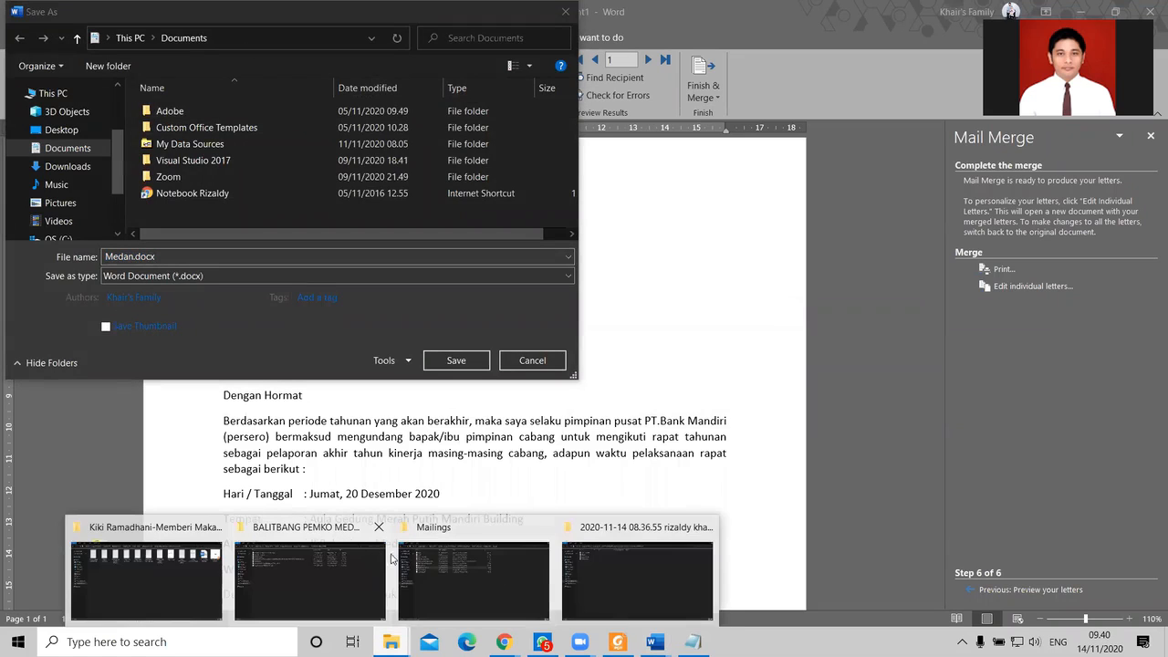
{"action": "left_click", "coordinate": [477, 584]}
{"action": "left_click", "coordinate": [820, 45]}
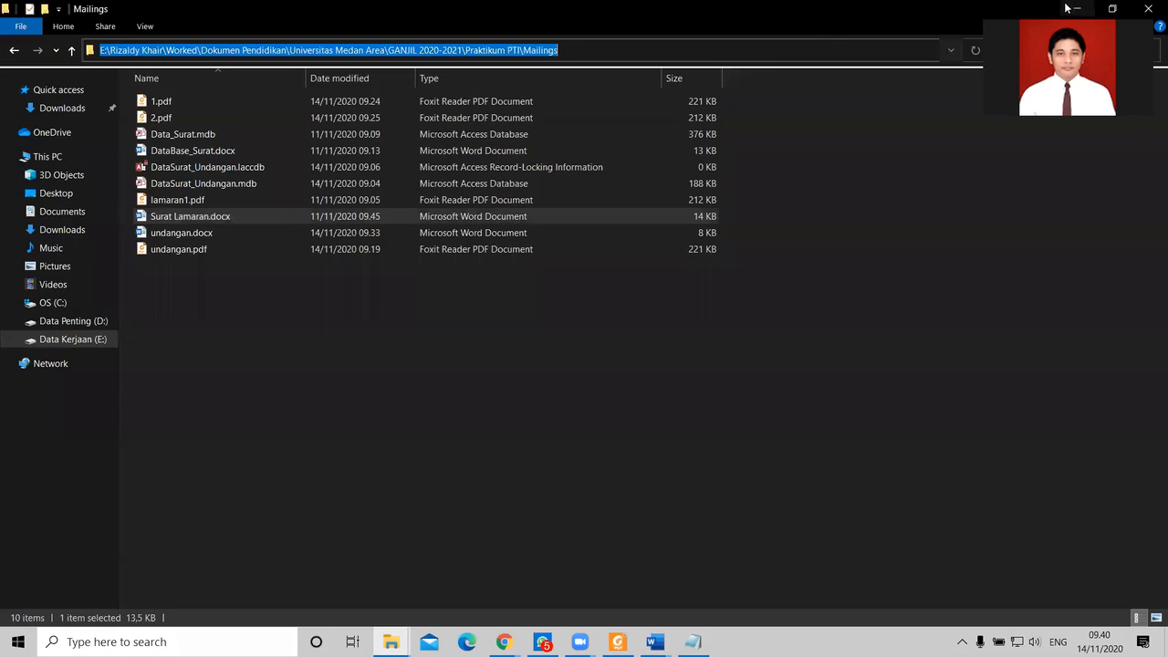
{"action": "key", "text": "alt+Tab"}
{"action": "left_click", "coordinate": [317, 46]}
{"action": "key", "text": "ctrl+v"}
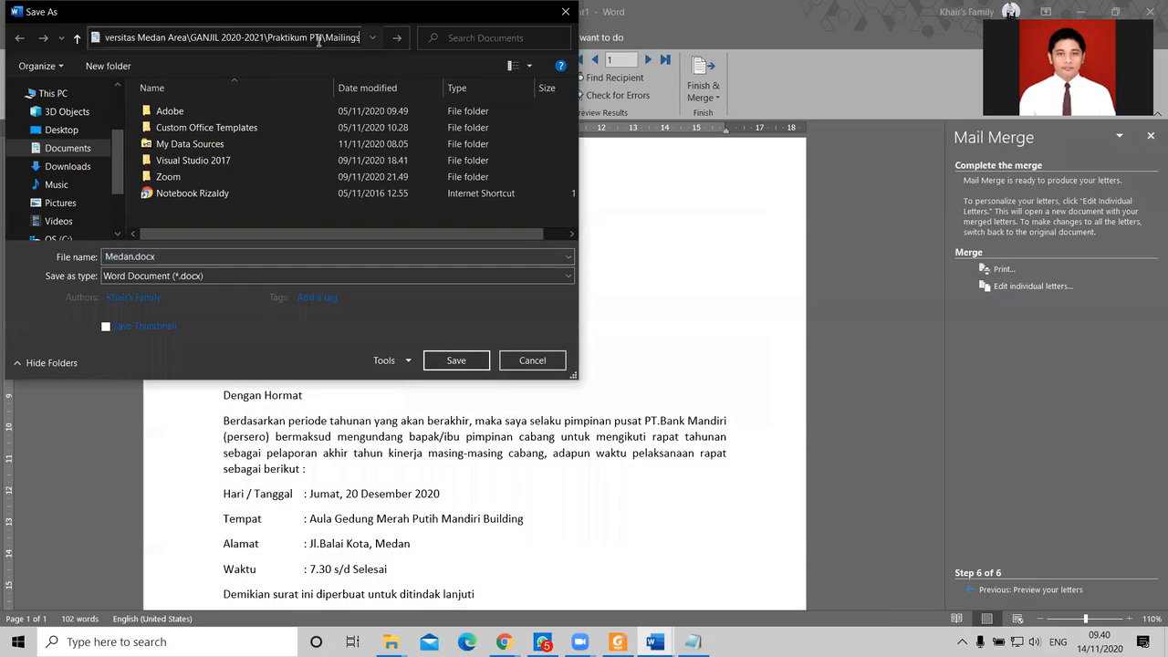
{"action": "key", "text": "Return"}
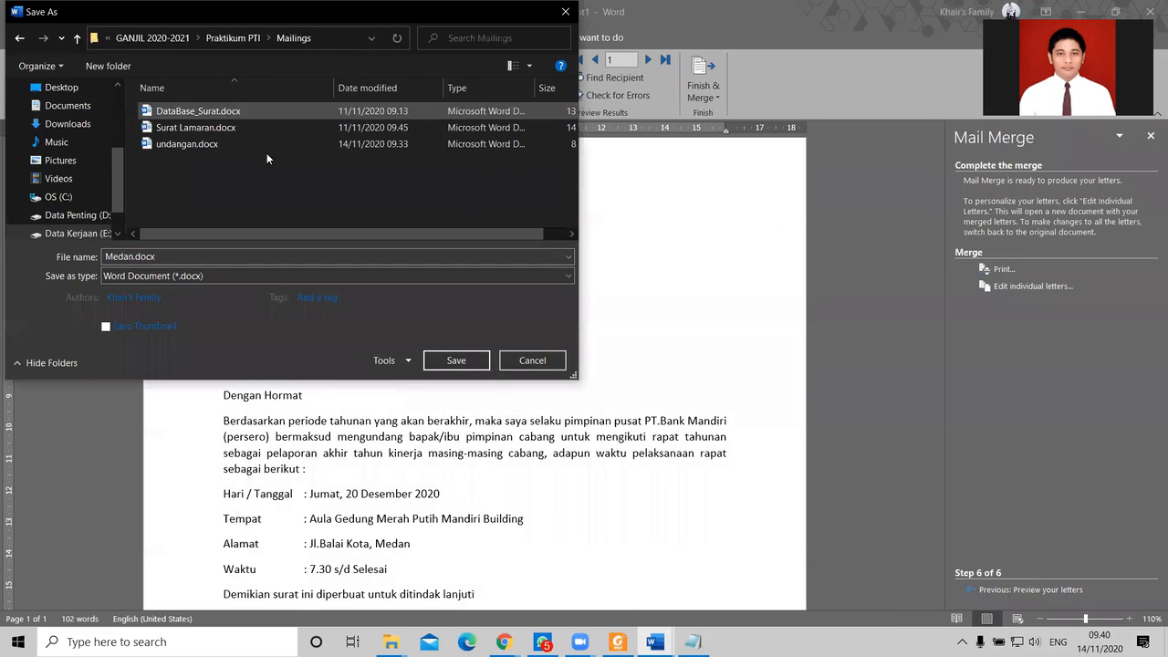
{"action": "double_click", "coordinate": [191, 254]}
{"action": "type", "text": "Surat Undangan"}
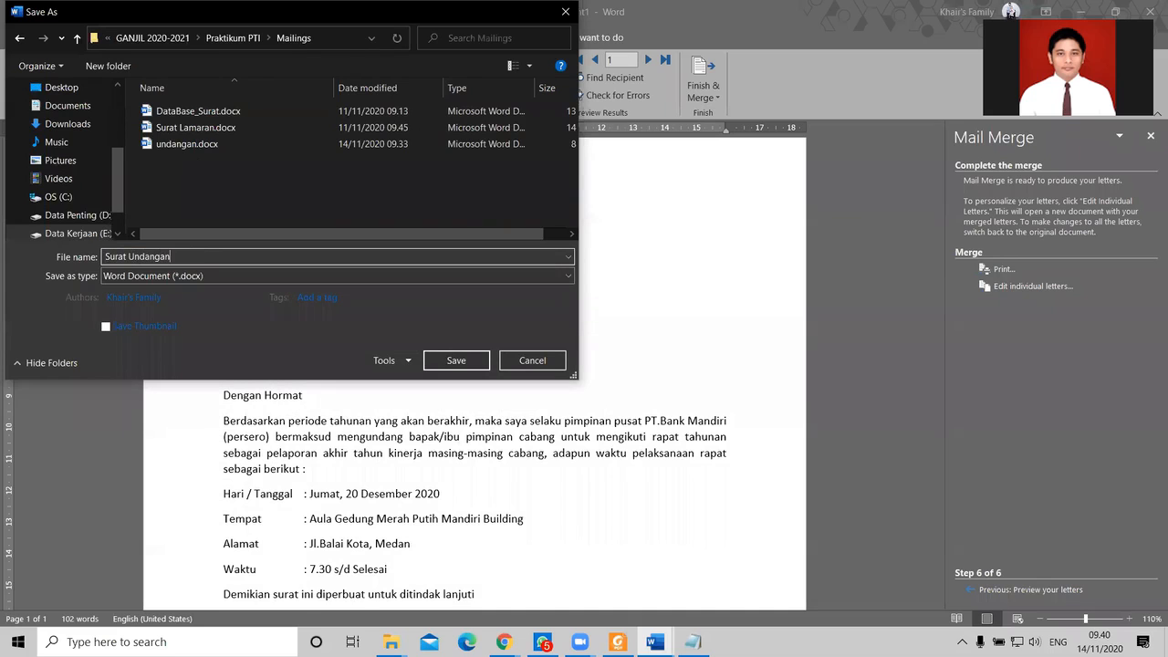
{"action": "type", "text": " Rapat"}
{"action": "key", "text": "Return"}
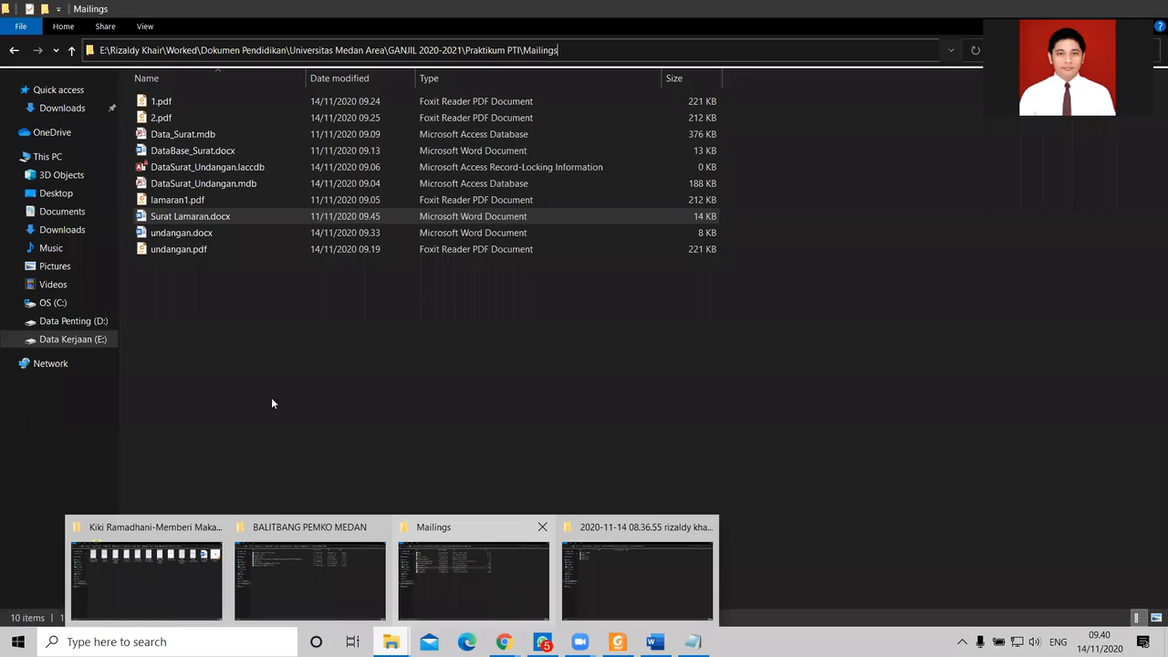
Step: Open Surat Undangan Rapat.docx from the Mailings folder window
{"action": "left_click", "coordinate": [296, 294]}
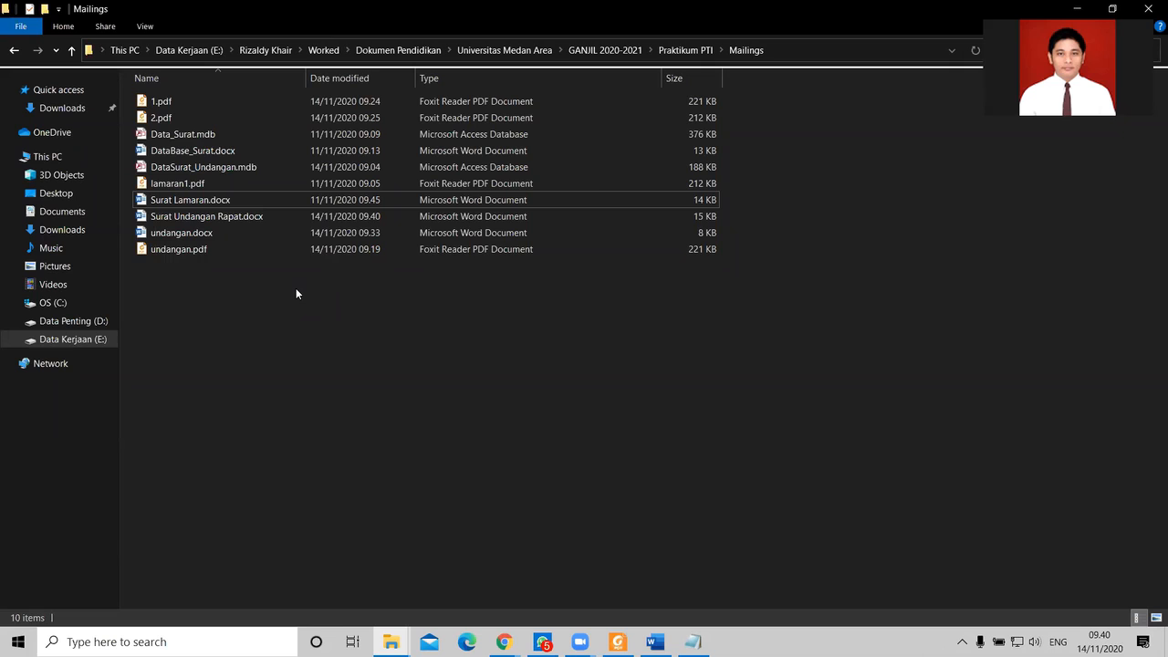
{"action": "double_click", "coordinate": [205, 217]}
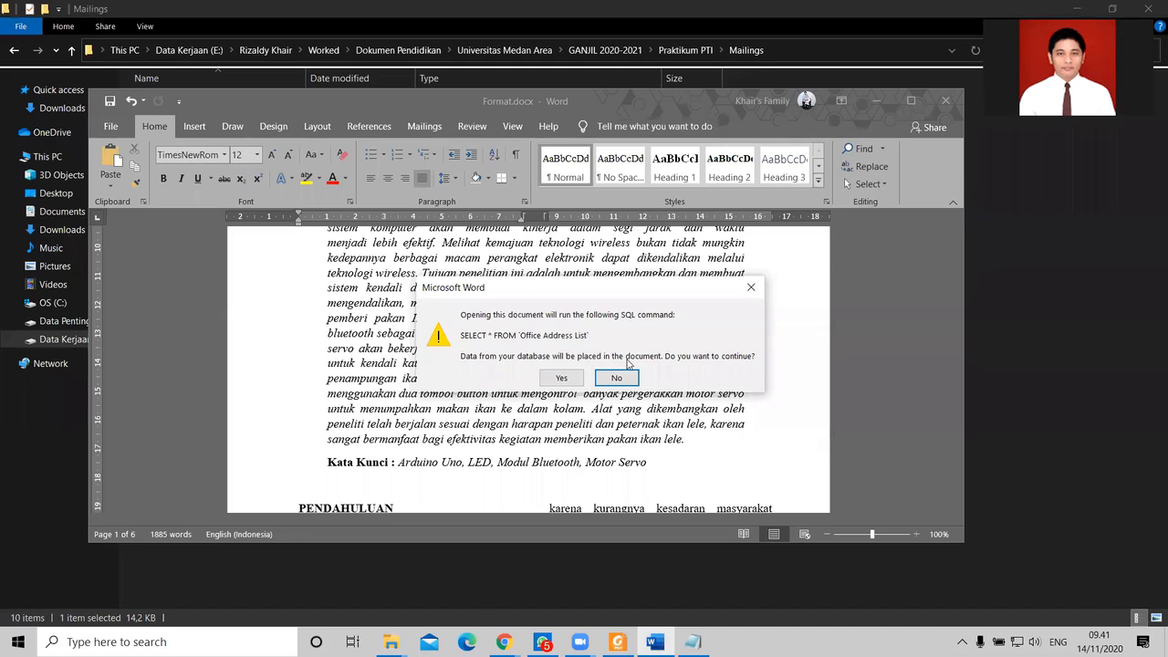
Step: Let the letter load its database data, maximize it, and place the cursor after the recipient's name
{"action": "left_click", "coordinate": [562, 378]}
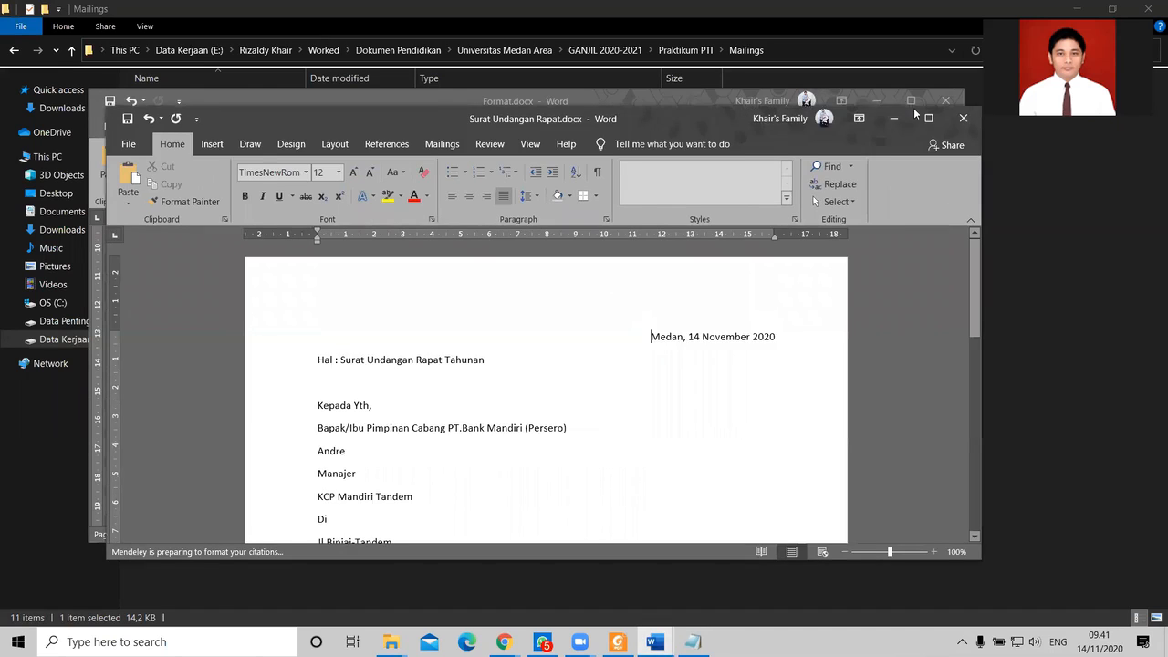
{"action": "left_click", "coordinate": [928, 119]}
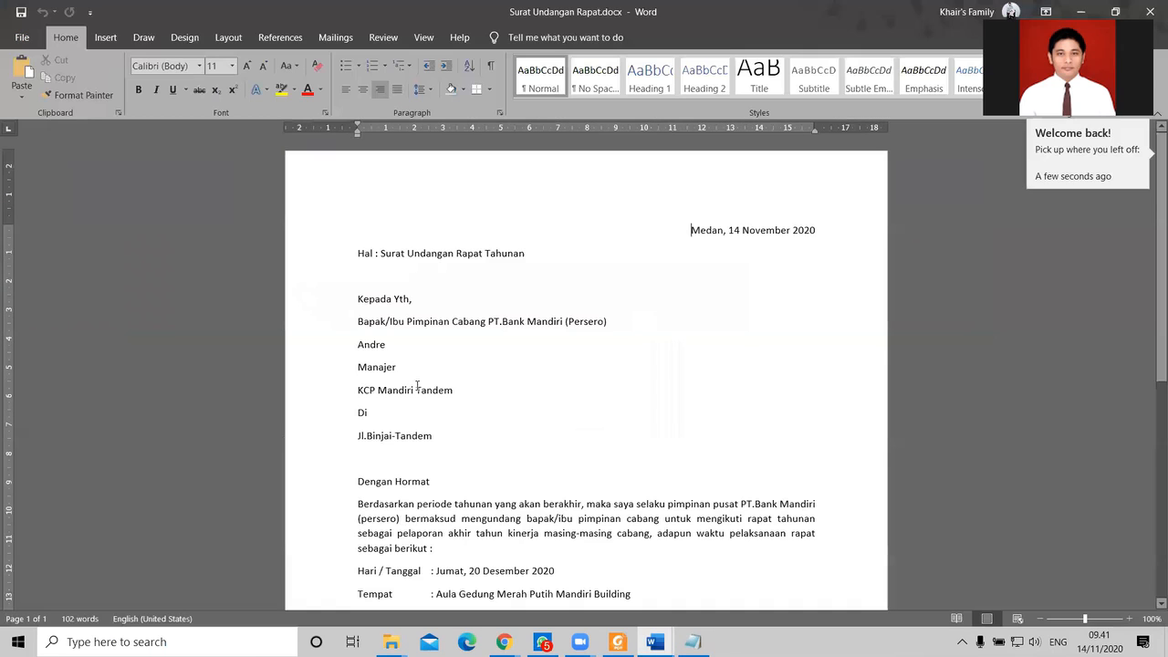
{"action": "left_click", "coordinate": [410, 345]}
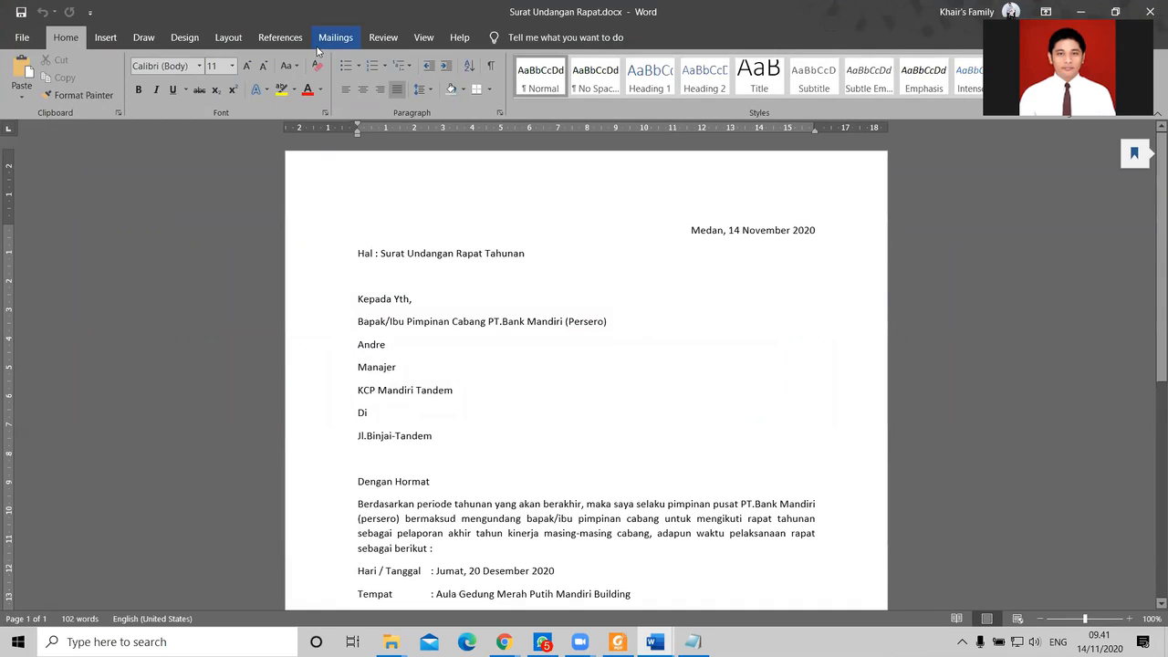
Step: Close Surat Undangan Rapat and Format.docx, then go up to the Praktikum PTI folder
{"action": "left_click", "coordinate": [1149, 11]}
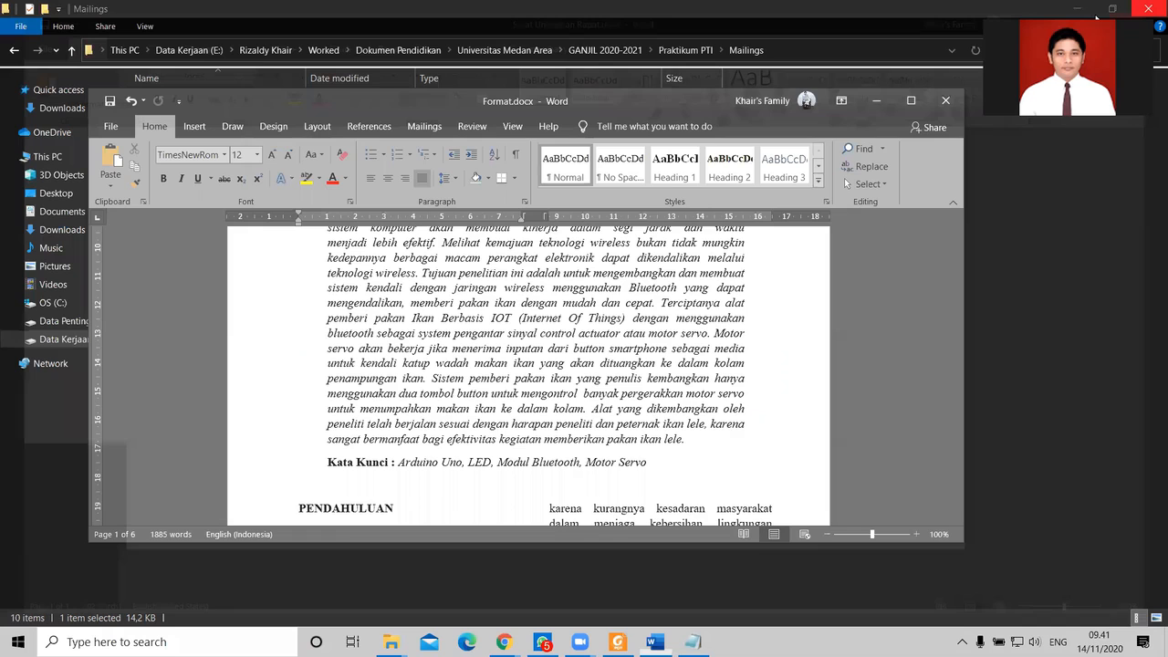
{"action": "left_click", "coordinate": [945, 101]}
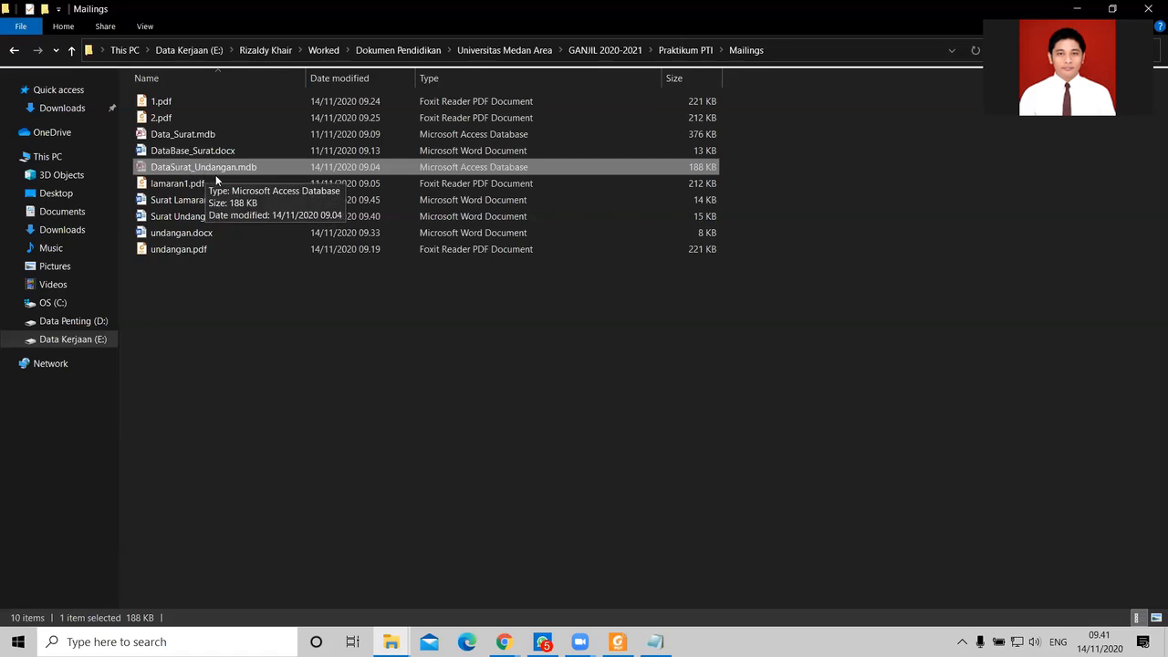
{"action": "left_click", "coordinate": [685, 50]}
Step: Paste DataSurat_Undangan.mdb into Praktikum PTI, then reopen Surat Undangan Rapat.docx from Mailings
{"action": "left_click", "coordinate": [504, 448]}
{"action": "key", "text": "ctrl+v"}
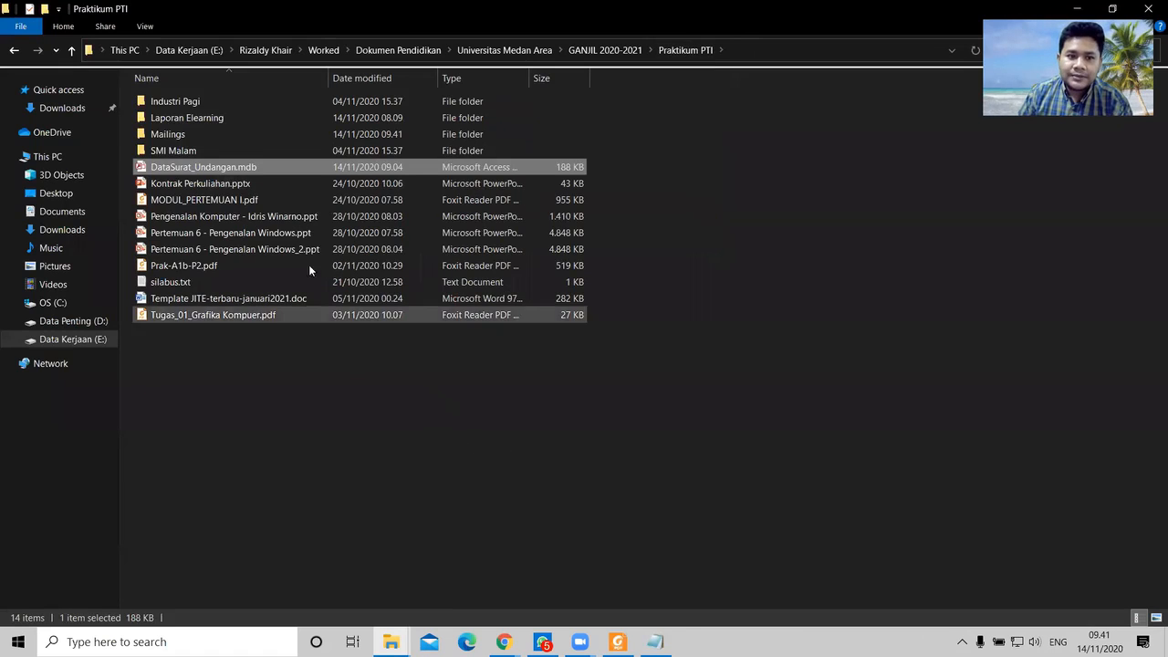
{"action": "left_click", "coordinate": [604, 51]}
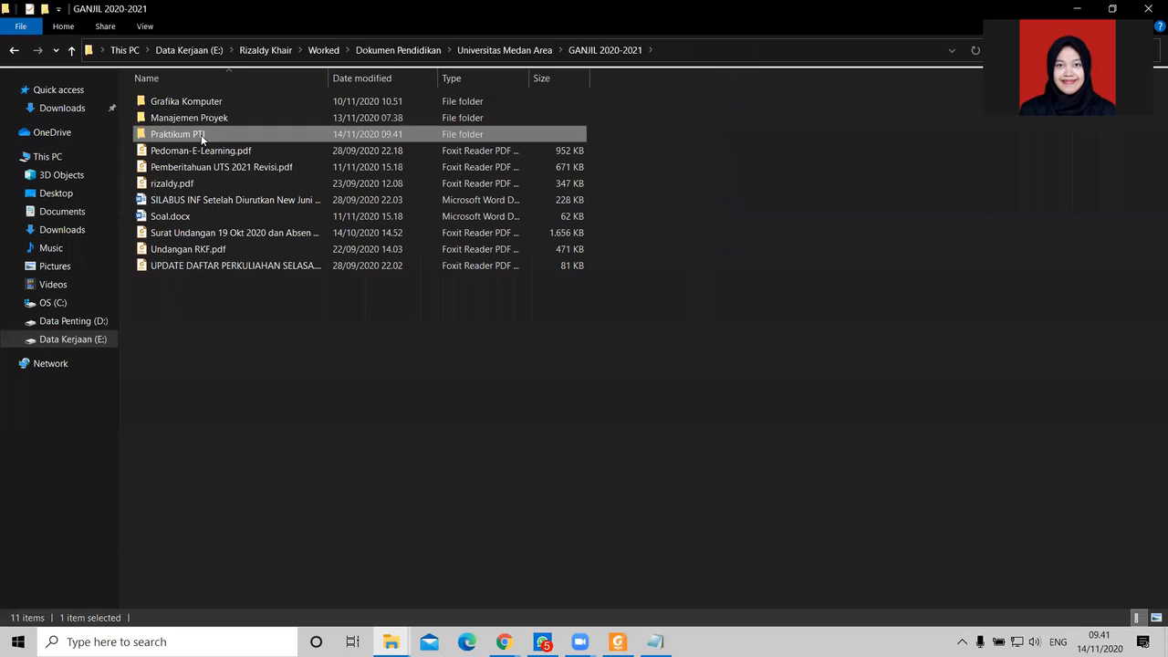
{"action": "double_click", "coordinate": [201, 134]}
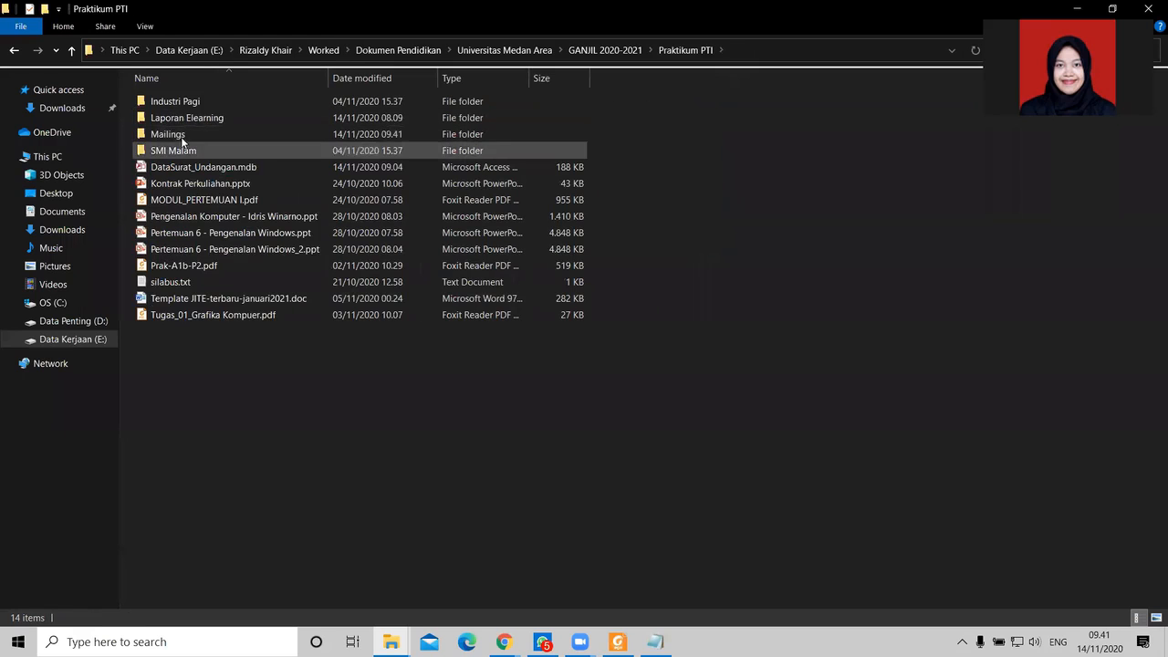
{"action": "double_click", "coordinate": [183, 134]}
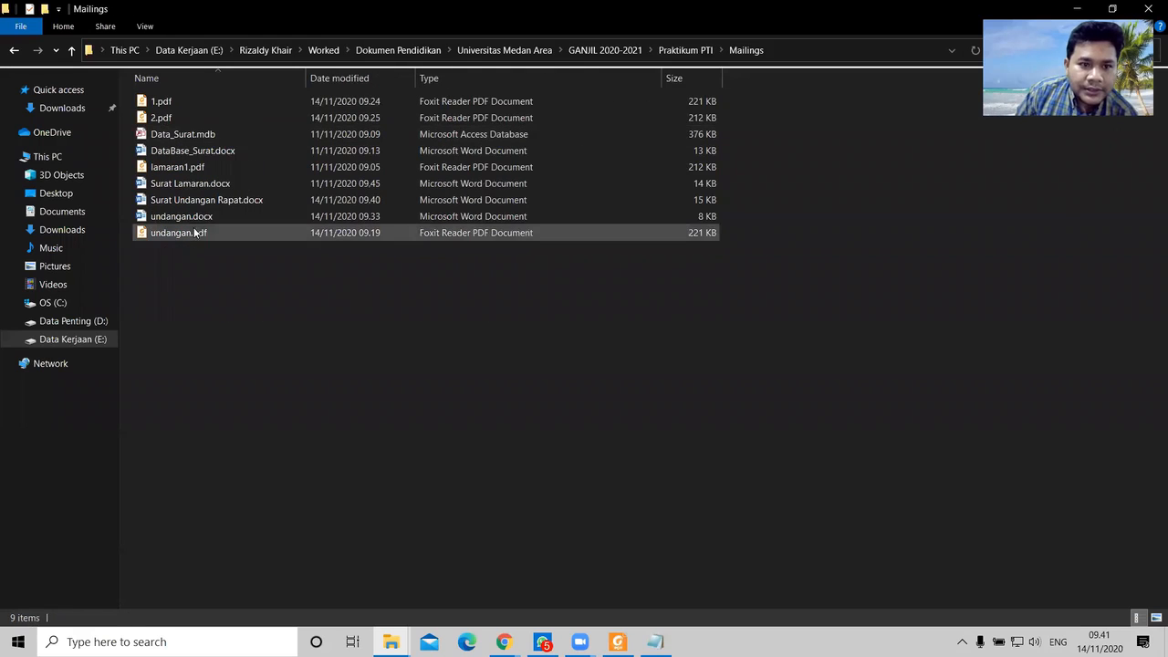
{"action": "double_click", "coordinate": [199, 201]}
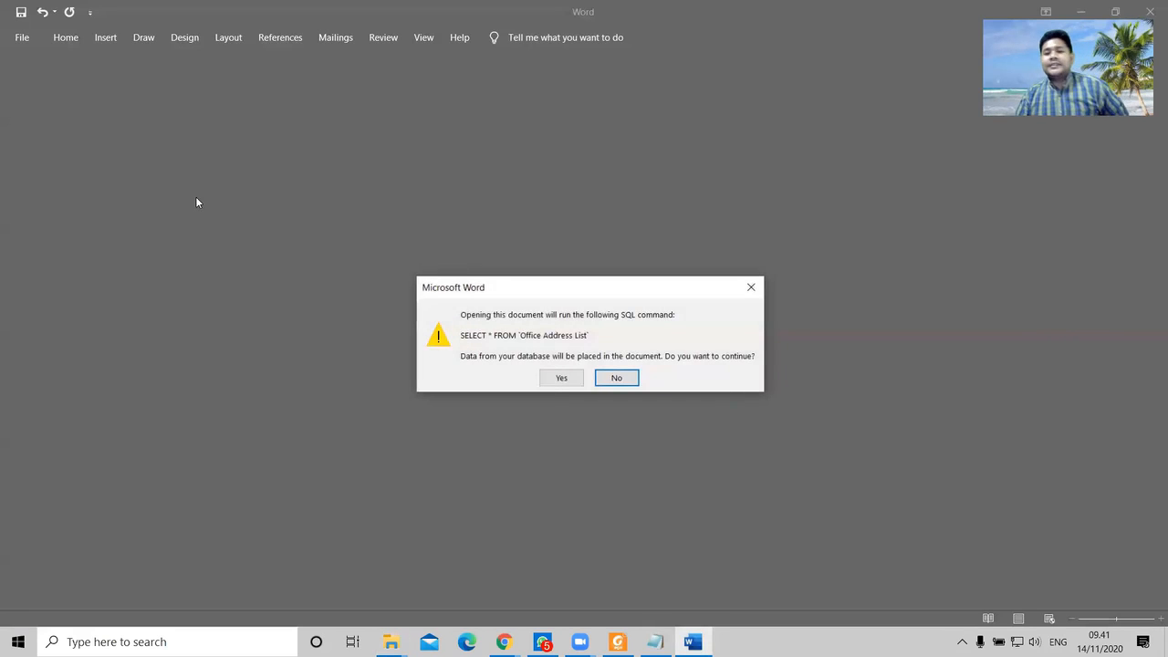
Step: Try loading the data and accept the Data Link Properties settings unchanged, dismissing the errors
{"action": "left_click", "coordinate": [553, 379]}
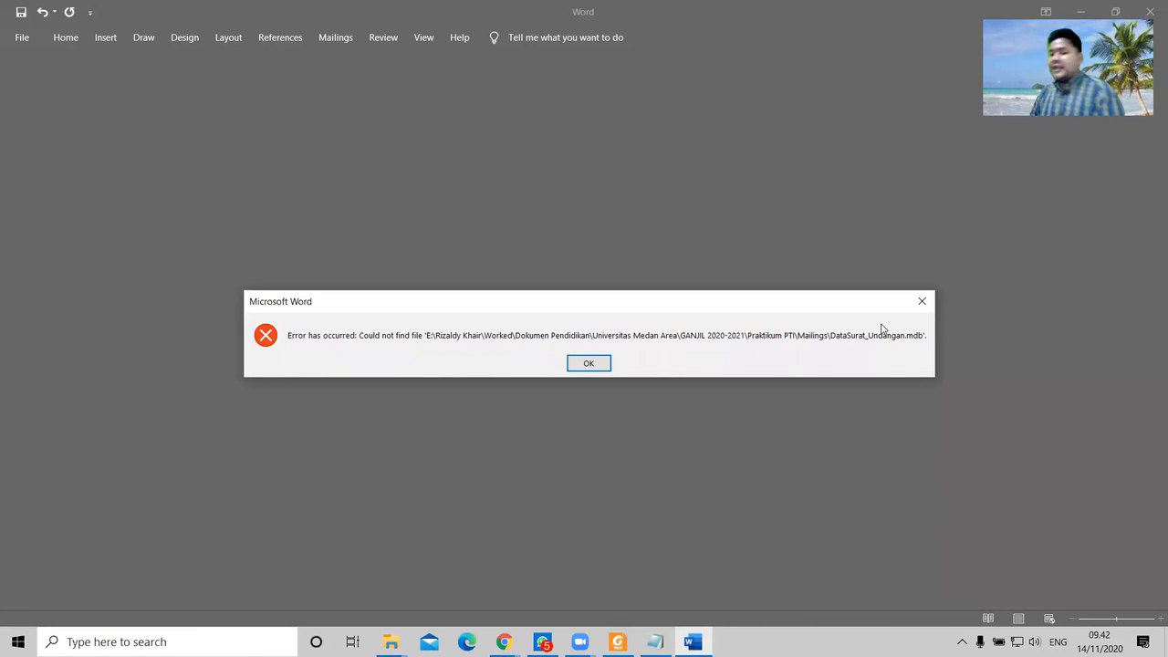
{"action": "left_click", "coordinate": [586, 364]}
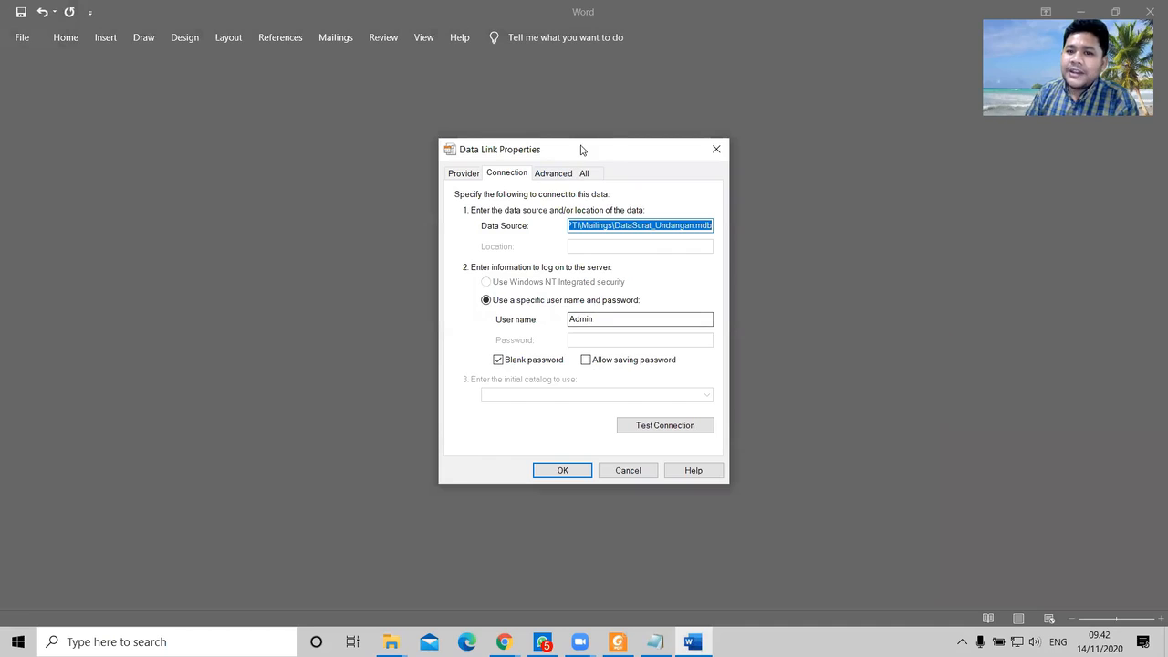
{"action": "left_click_drag", "start_coordinate": [575, 146], "coordinate": [548, 130]}
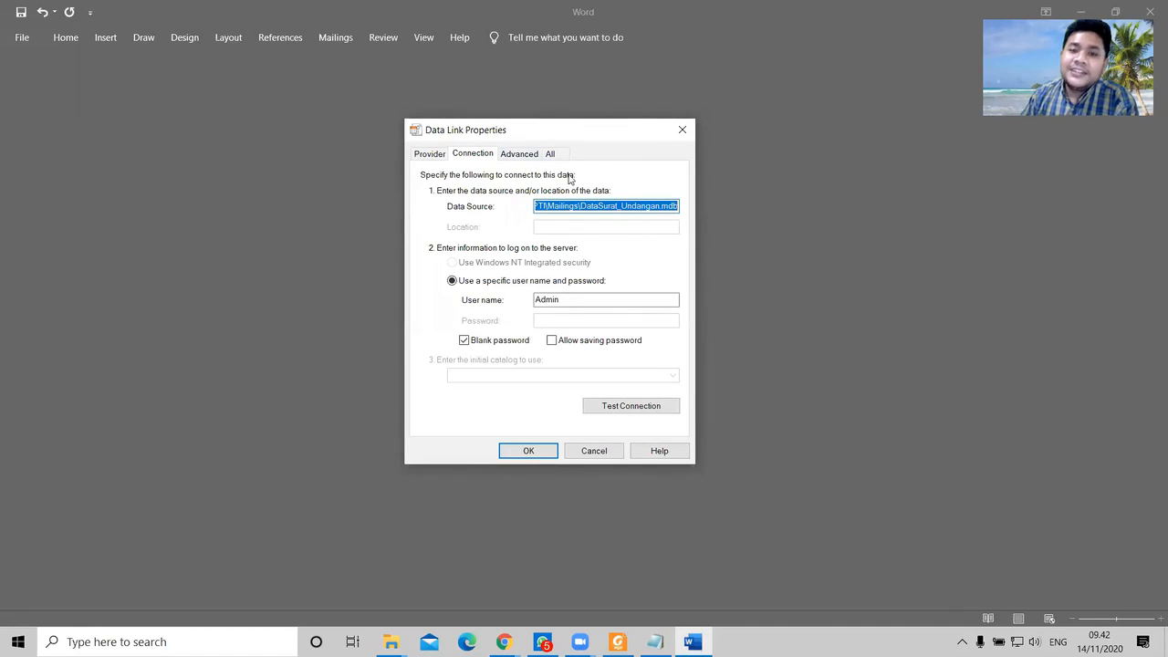
{"action": "left_click", "coordinate": [527, 155]}
{"action": "left_click", "coordinate": [480, 153]}
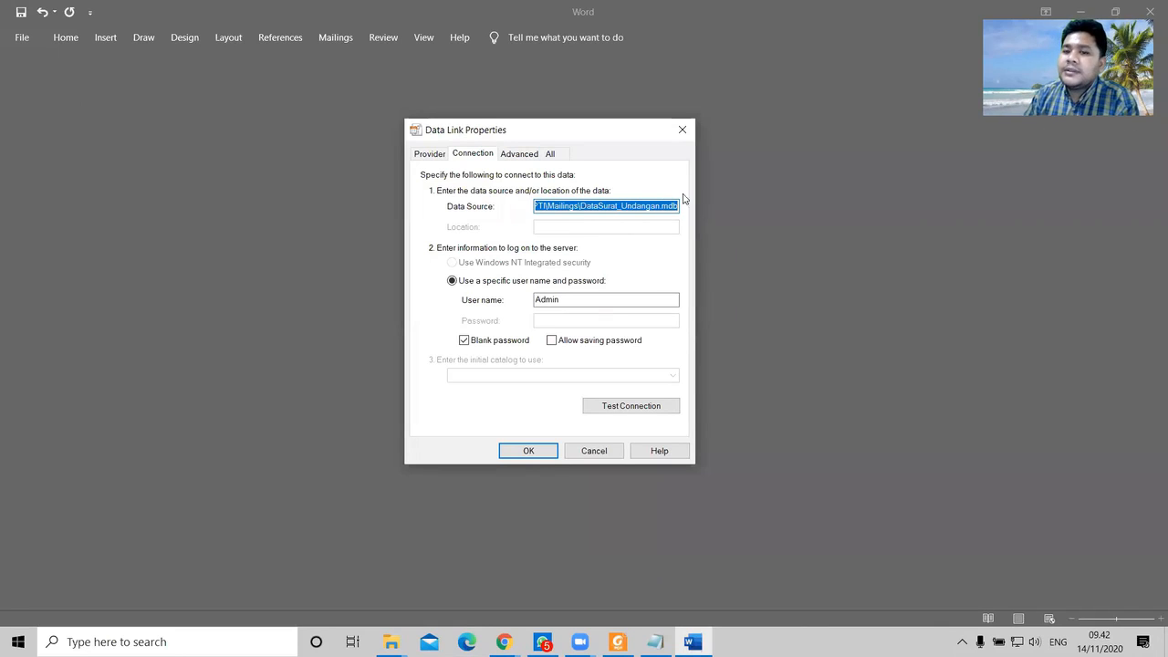
{"action": "left_click", "coordinate": [683, 132]}
{"action": "left_click", "coordinate": [590, 362]}
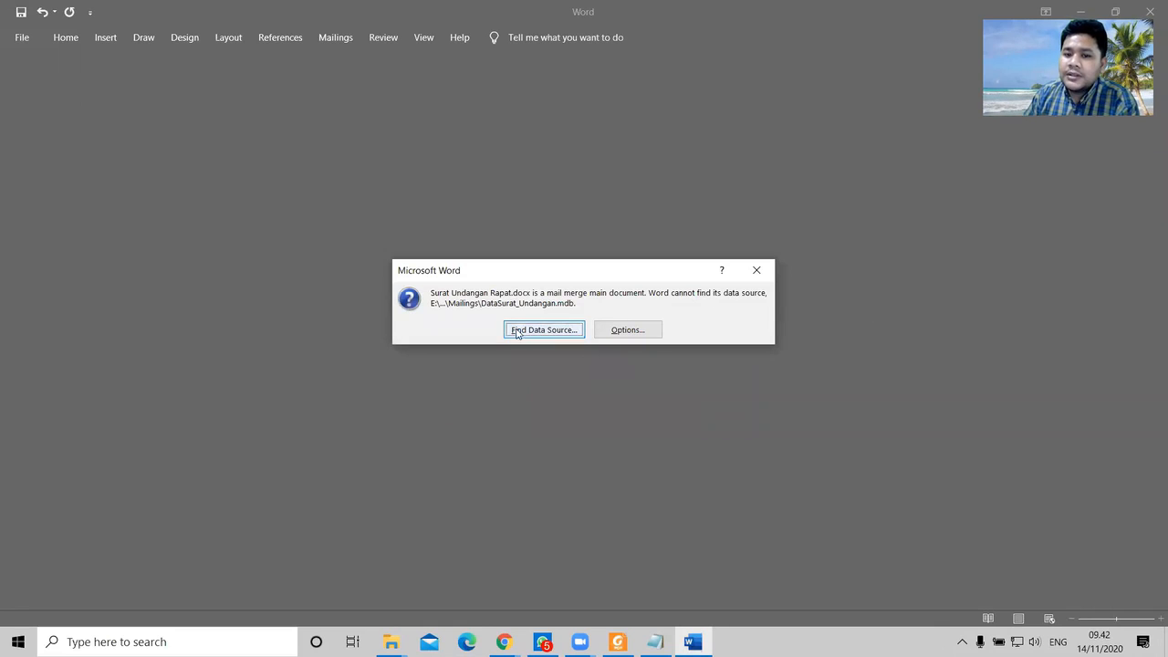
Step: Cancel browsing for the data source, decline content recovery, and close Word
{"action": "left_click", "coordinate": [538, 330]}
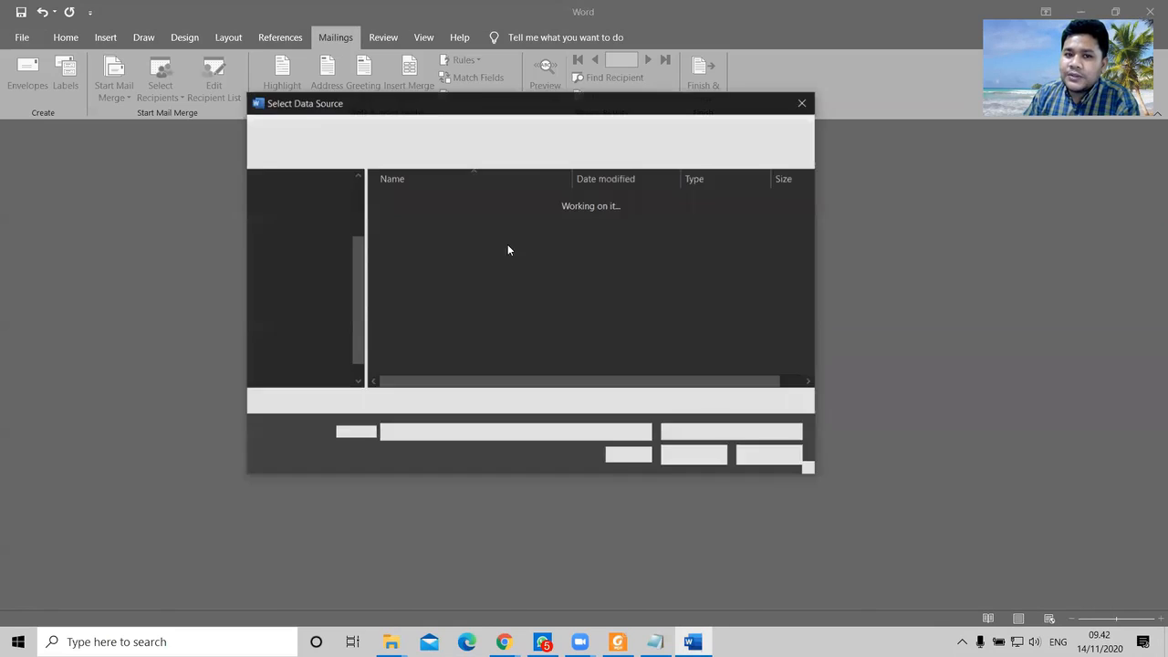
{"action": "left_click", "coordinate": [567, 127]}
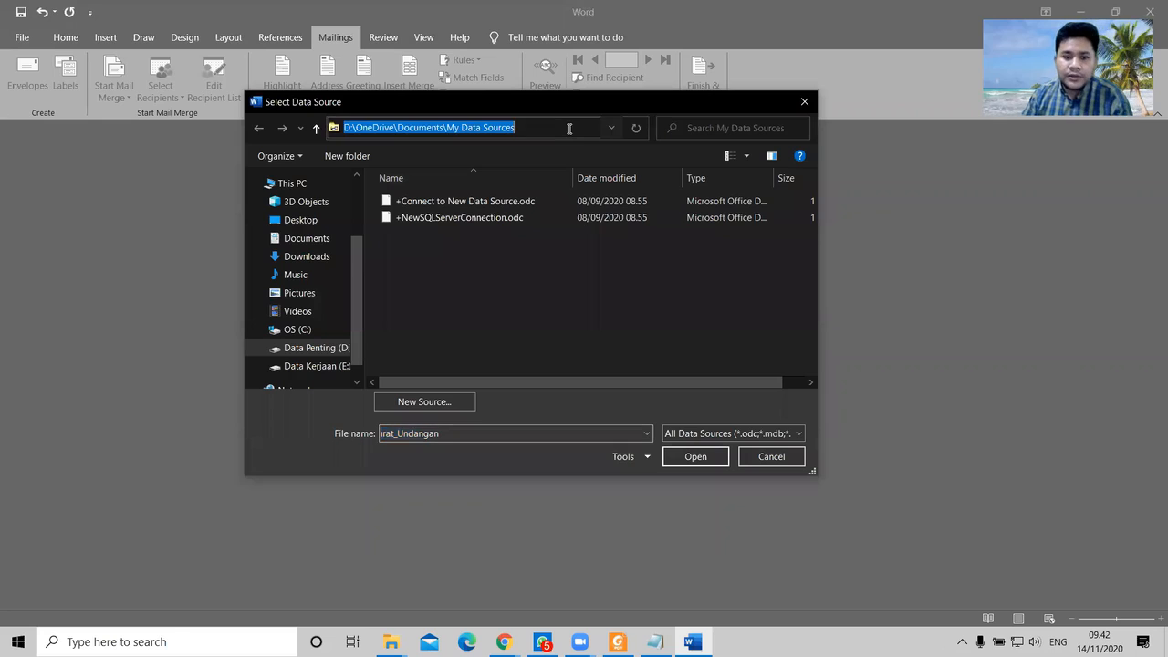
{"action": "left_click", "coordinate": [568, 127]}
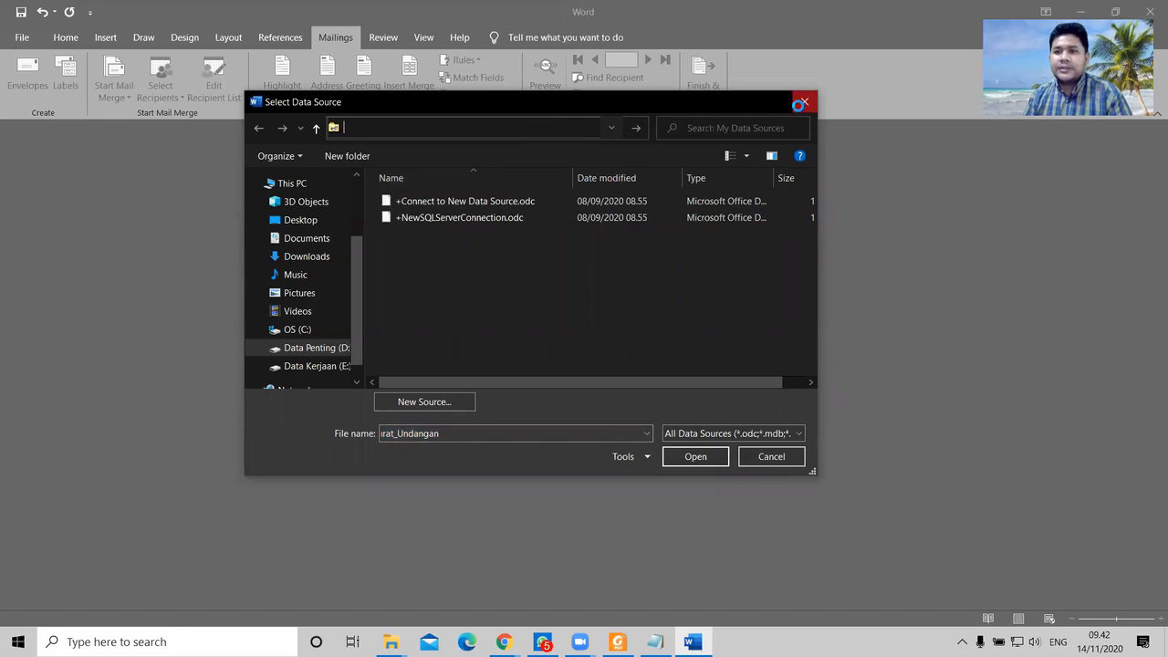
{"action": "left_click", "coordinate": [805, 101]}
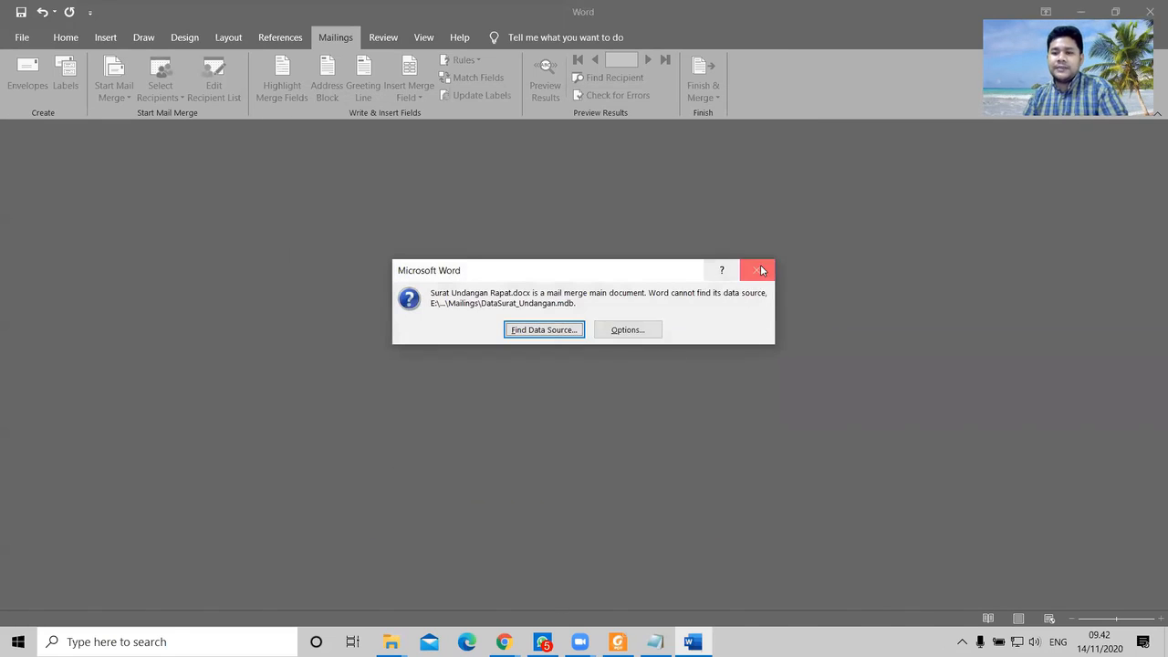
{"action": "left_click", "coordinate": [756, 270]}
{"action": "left_click", "coordinate": [631, 361]}
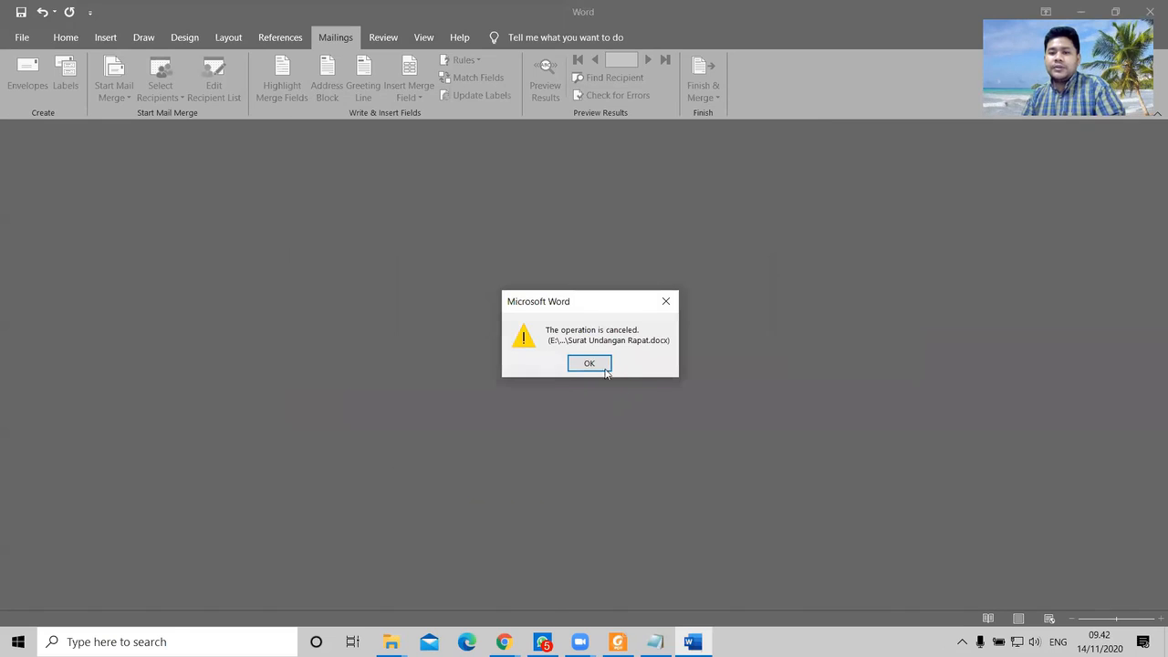
{"action": "left_click", "coordinate": [665, 302]}
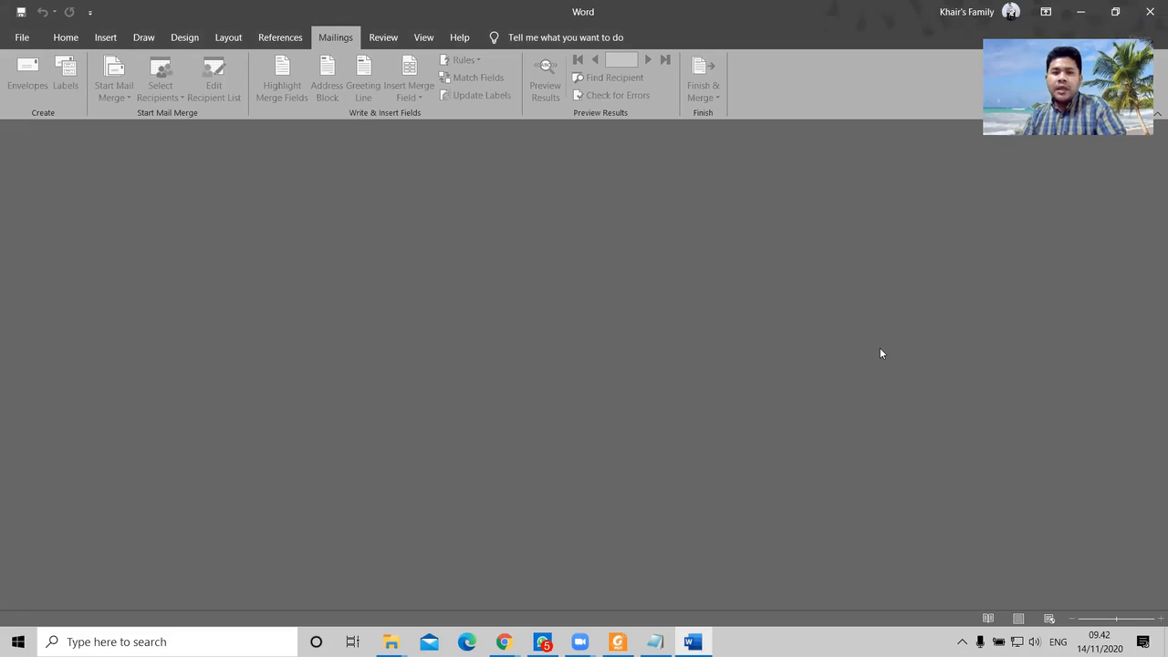
{"action": "left_click", "coordinate": [1149, 12]}
Step: Move DataSurat_Undangan.mdb from Praktikum PTI into the Mailings folder and open Mailings
{"action": "left_click", "coordinate": [689, 50]}
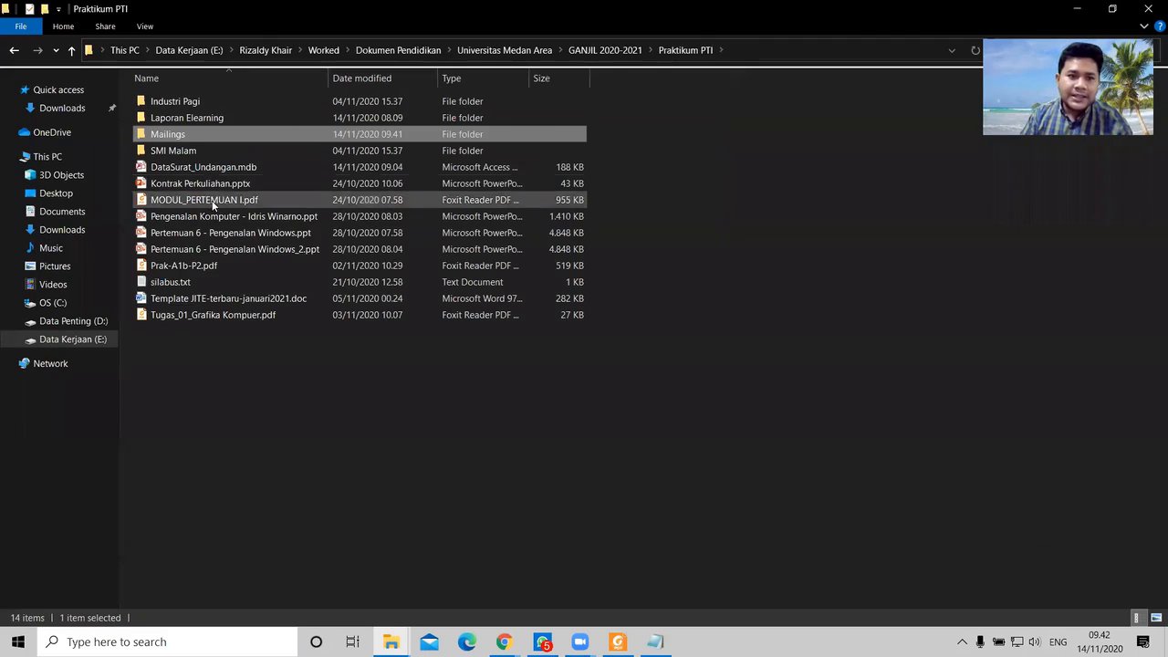
{"action": "left_click_drag", "start_coordinate": [208, 170], "coordinate": [186, 138]}
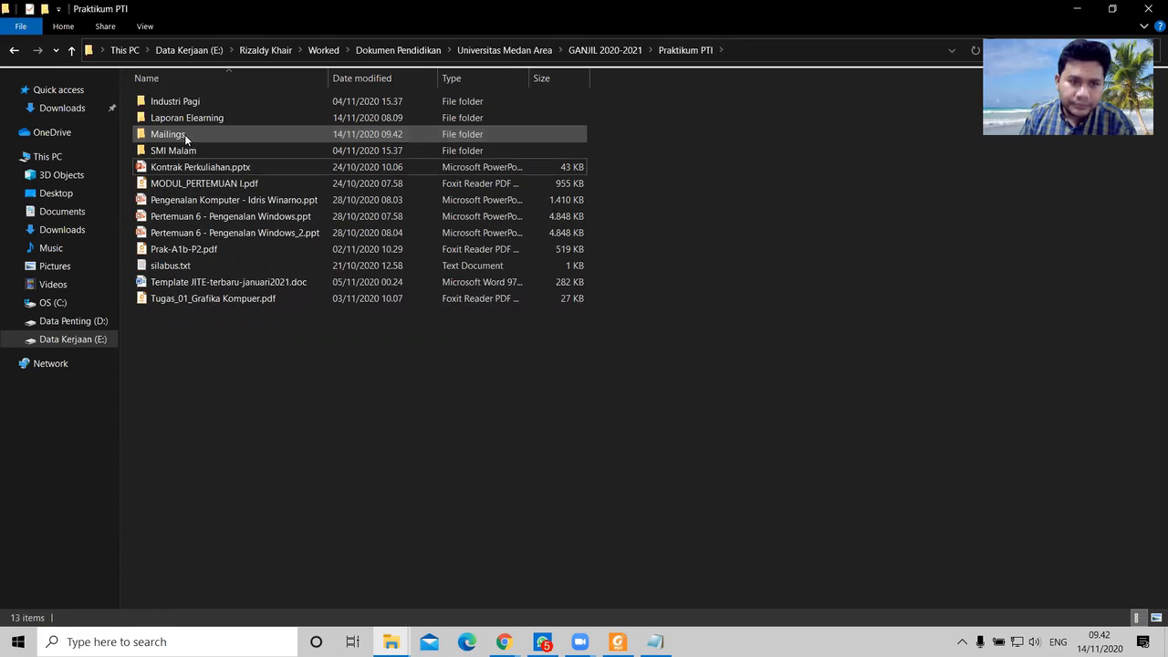
{"action": "double_click", "coordinate": [187, 138]}
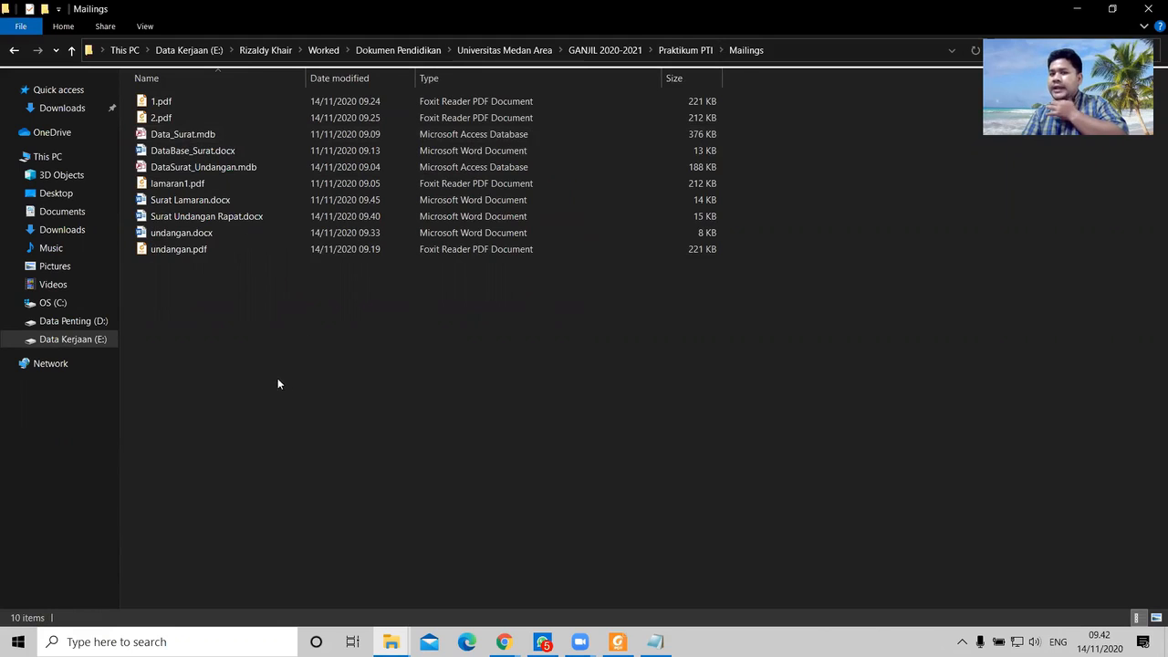
Step: Open Surat Undangan Rapat.docx with its data records and list the available merge fields
{"action": "double_click", "coordinate": [213, 220]}
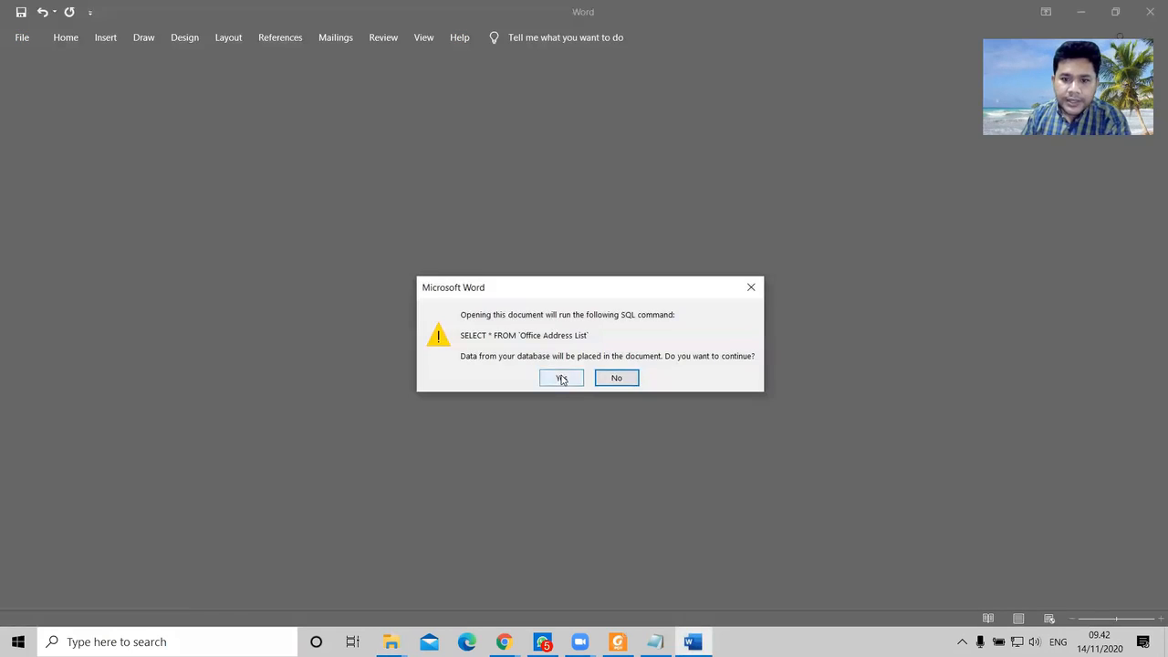
{"action": "left_click", "coordinate": [561, 378]}
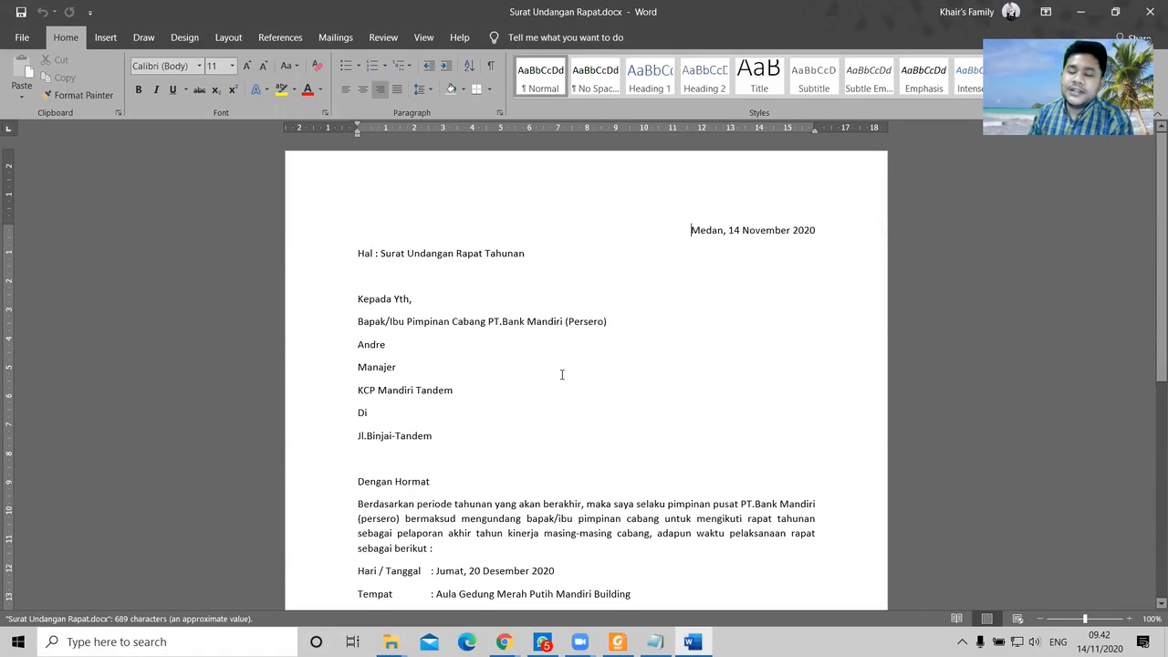
{"action": "scroll", "coordinate": [579, 426], "scroll_direction": "down", "scroll_amount": 5}
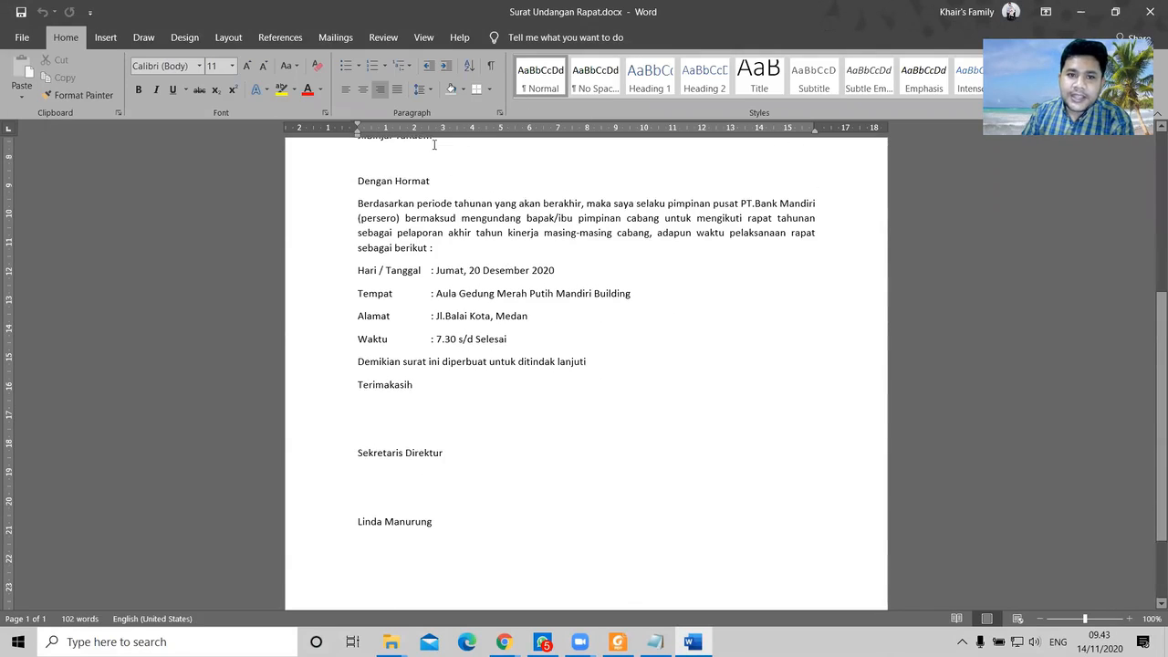
{"action": "left_click", "coordinate": [335, 38]}
{"action": "left_click", "coordinate": [408, 95]}
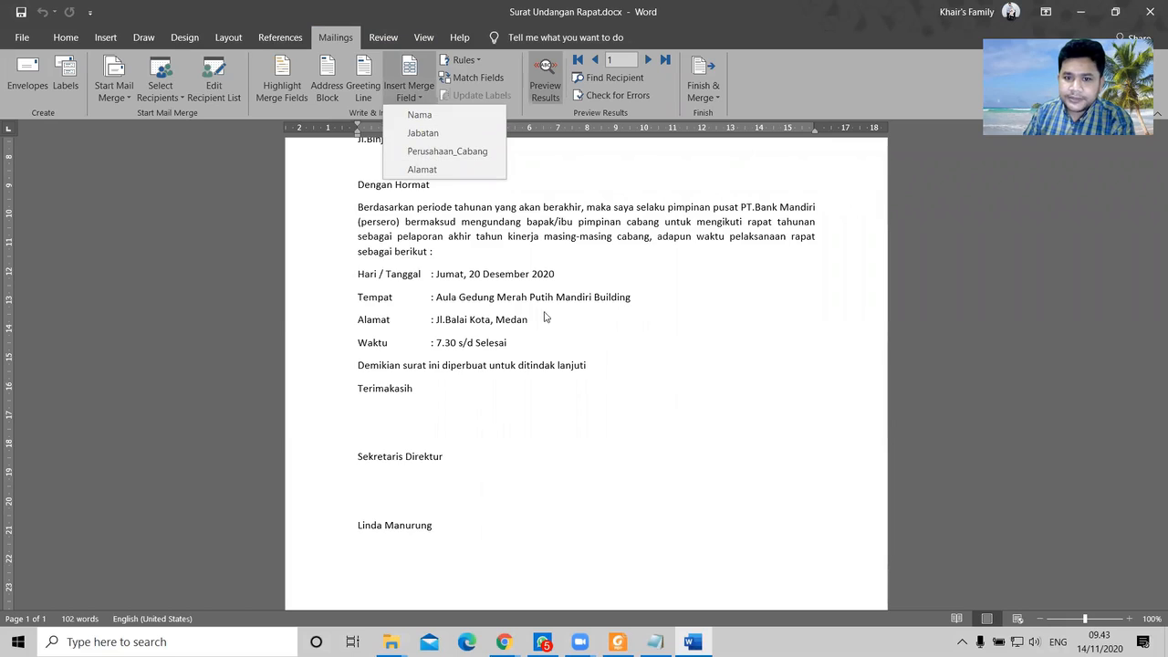
Step: Start a new blank document and recheck the letter's merge field list without inserting anything
{"action": "scroll", "coordinate": [549, 327], "scroll_direction": "up", "scroll_amount": 3}
{"action": "scroll", "coordinate": [550, 327], "scroll_direction": "up", "scroll_amount": 1}
{"action": "key", "text": "ctrl+n"}
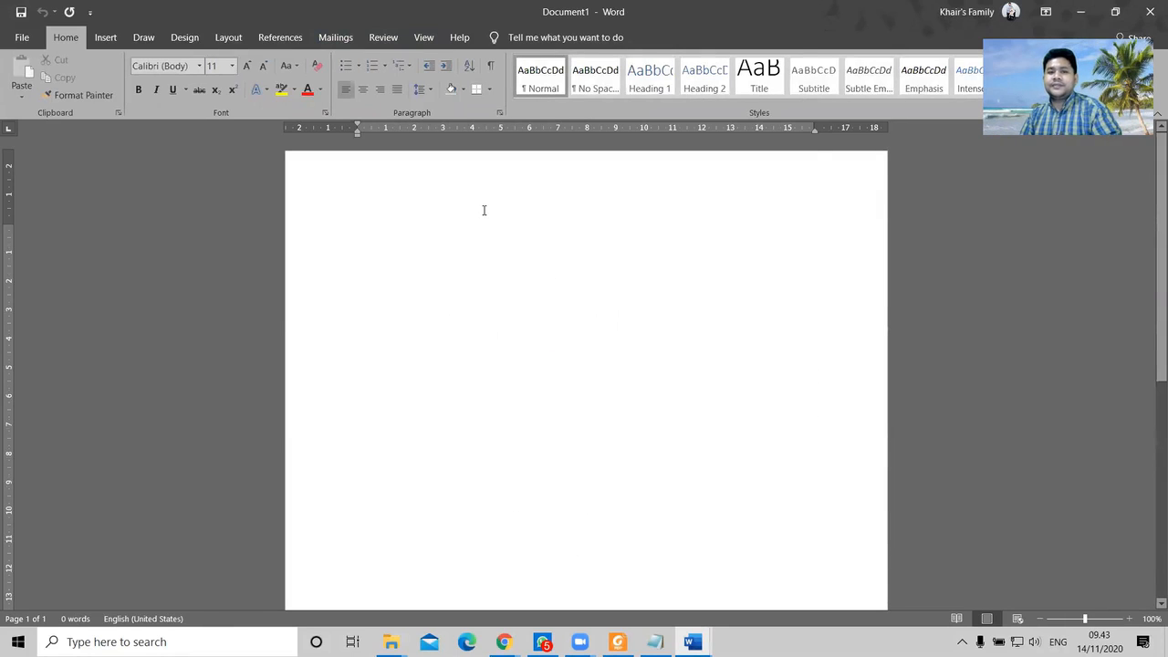
{"action": "key", "text": "ctrl+w"}
{"action": "left_click", "coordinate": [411, 91]}
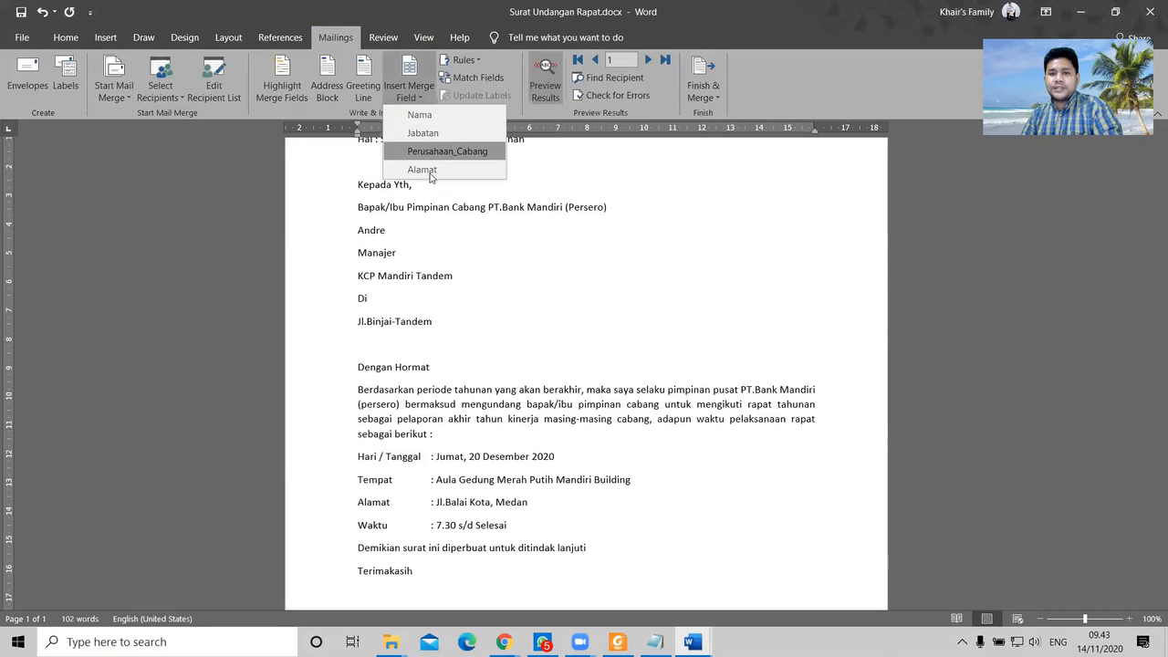
{"action": "key", "text": "Escape"}
Step: Insert a four-column, six-row table in the new document and type 'Nama' in the first cell
{"action": "key", "text": "ctrl+n"}
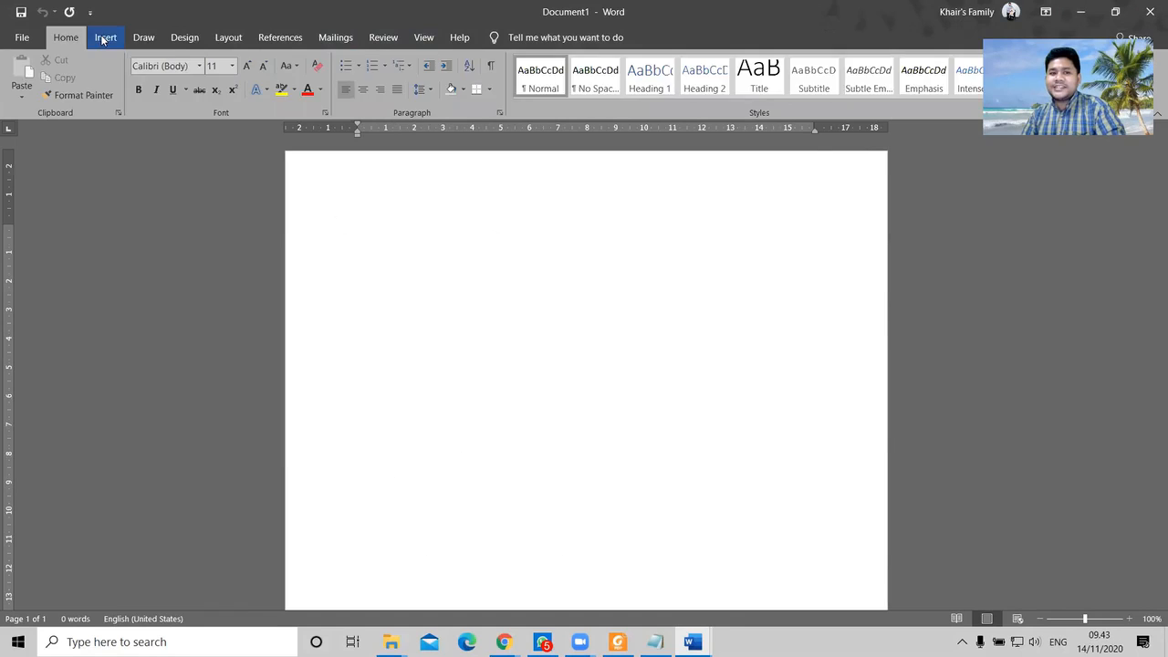
{"action": "left_click", "coordinate": [105, 38]}
{"action": "left_click", "coordinate": [116, 100]}
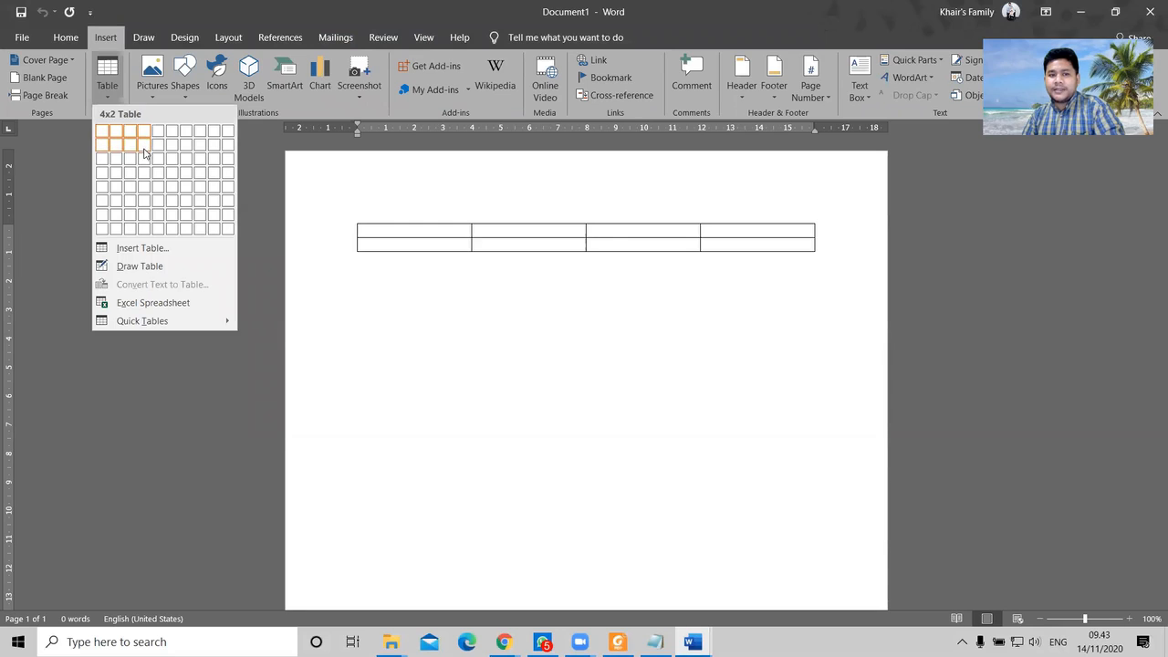
{"action": "left_click", "coordinate": [143, 201]}
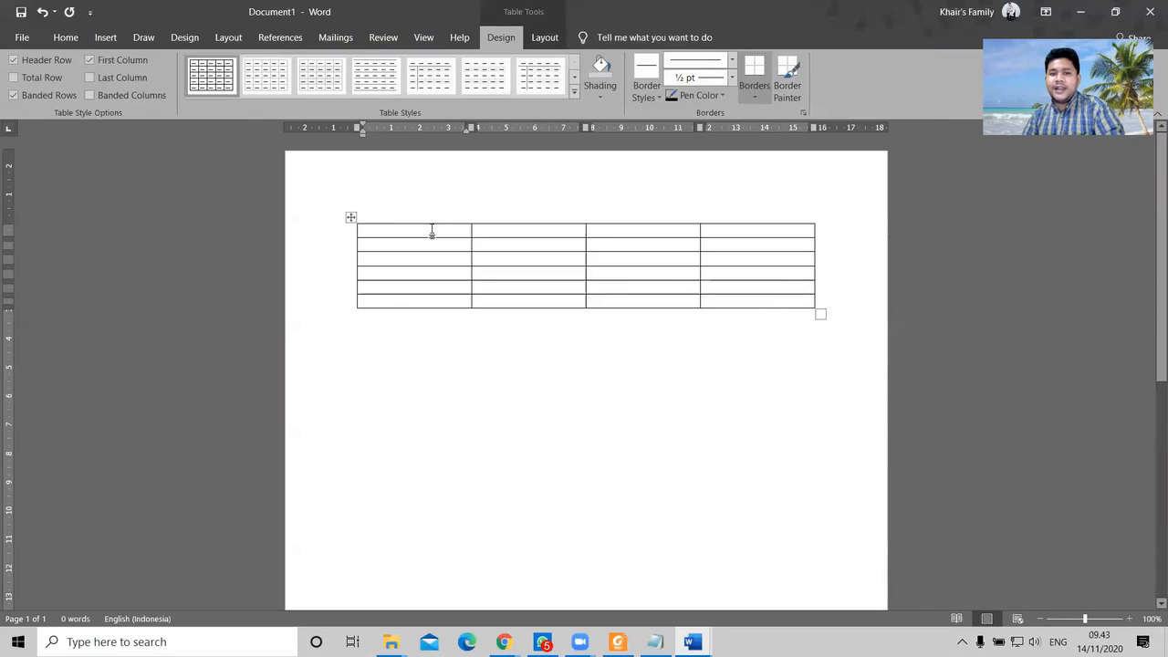
{"action": "type", "text": "Nama"}
{"action": "key", "text": "Tab"}
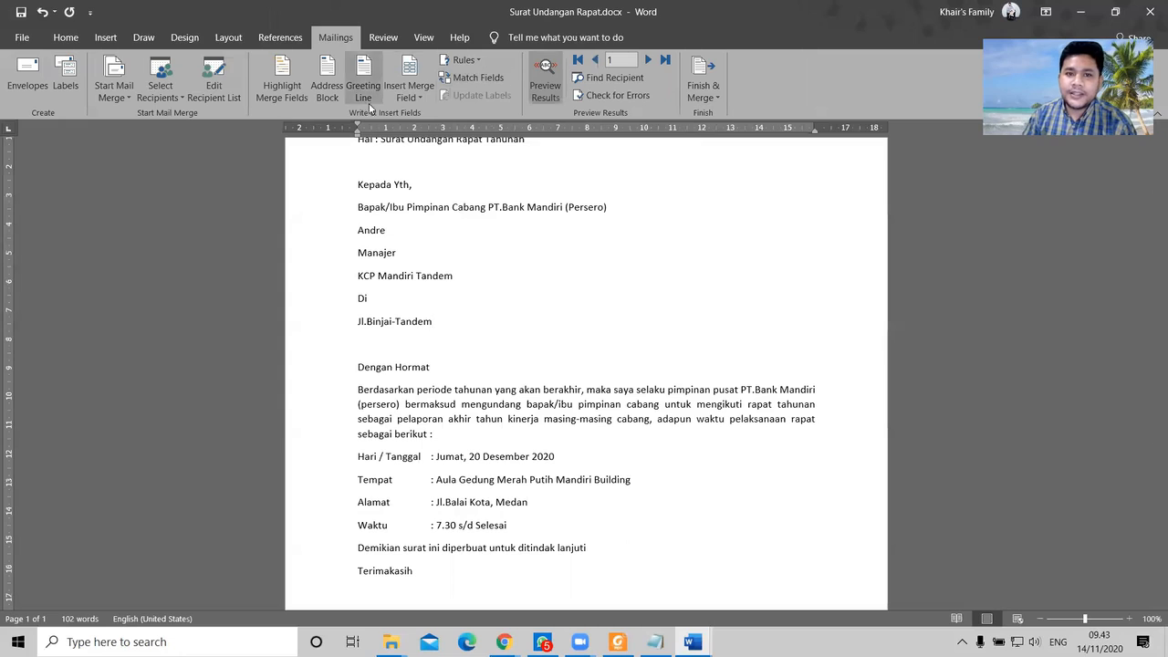
{"action": "left_click", "coordinate": [402, 101]}
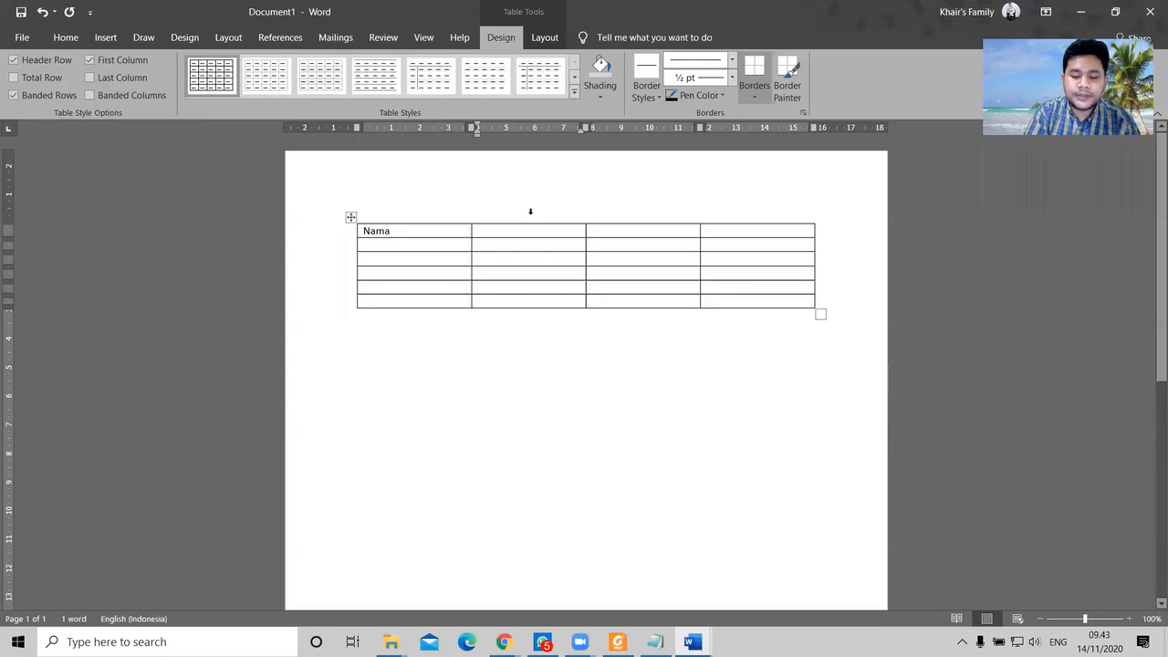
Step: Fill the remaining headers: Jabatan, Perusahaan Cabang and Alamat
{"action": "type", "text": "Jalata"}
{"action": "key", "text": "BackSpace"}
{"action": "key", "text": "BackSpace"}
{"action": "key", "text": "BackSpace"}
{"action": "key", "text": "BackSpace"}
{"action": "type", "text": "batan"}
{"action": "key", "text": "Tab"}
{"action": "type", "text": "Perusahaan Cabang"}
{"action": "key", "text": "Tab"}
{"action": "type", "text": "Alamat"}
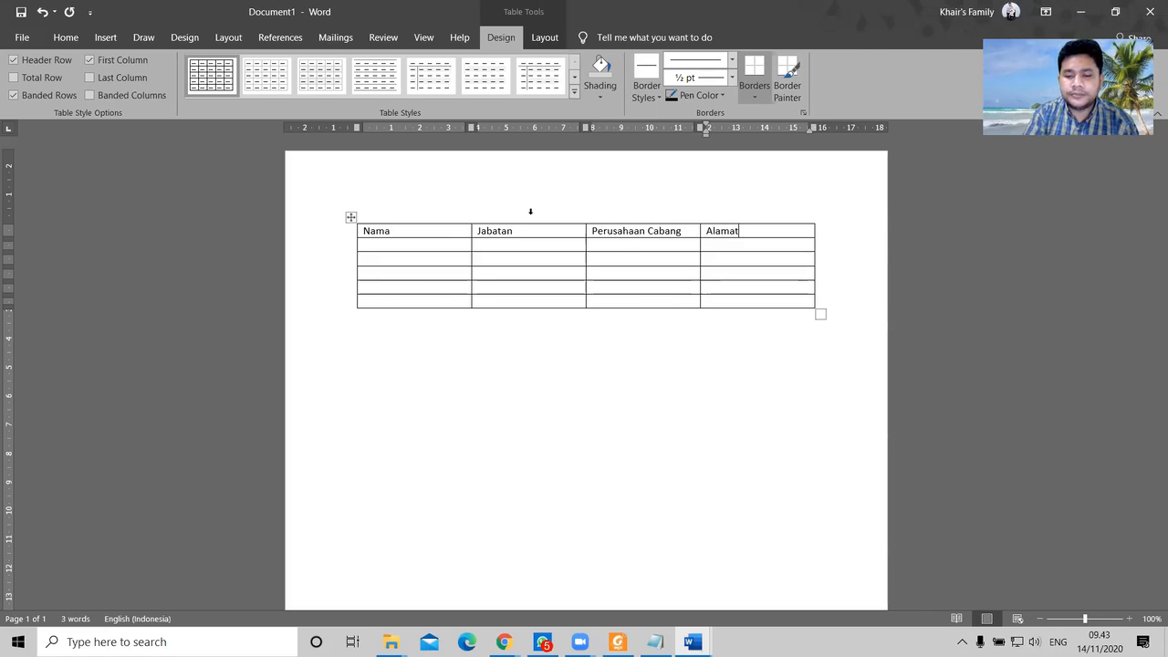
Step: Enter four recipient names down the Nama column in rows 2 to 5
{"action": "left_click", "coordinate": [442, 245]}
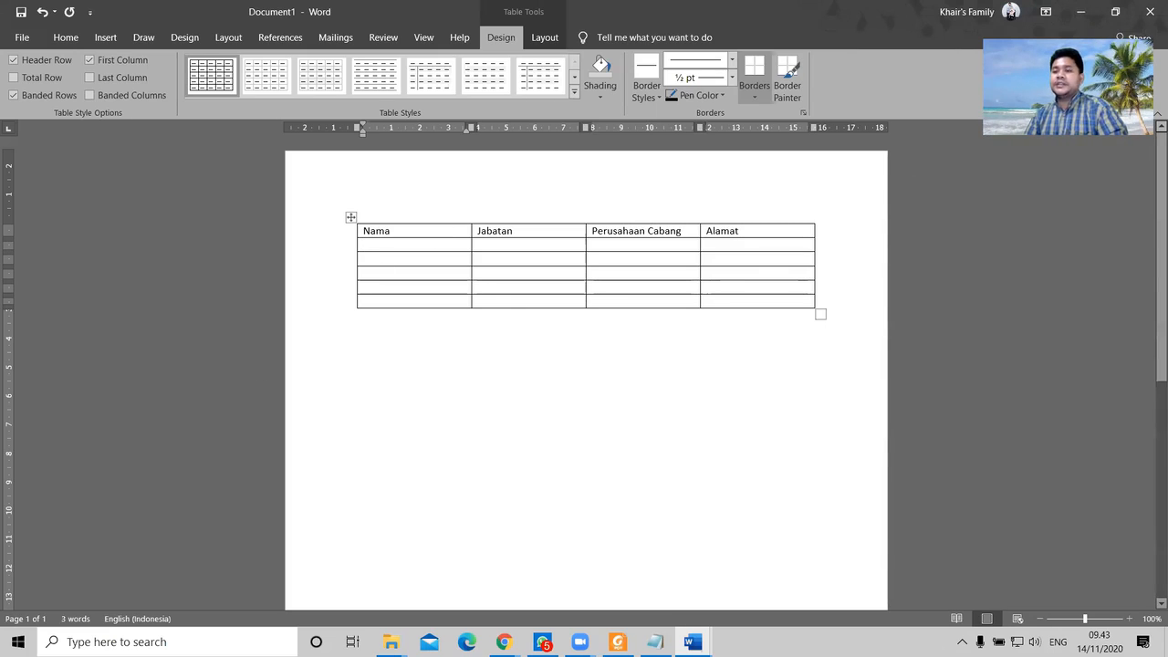
{"action": "type", "text": "Satria"}
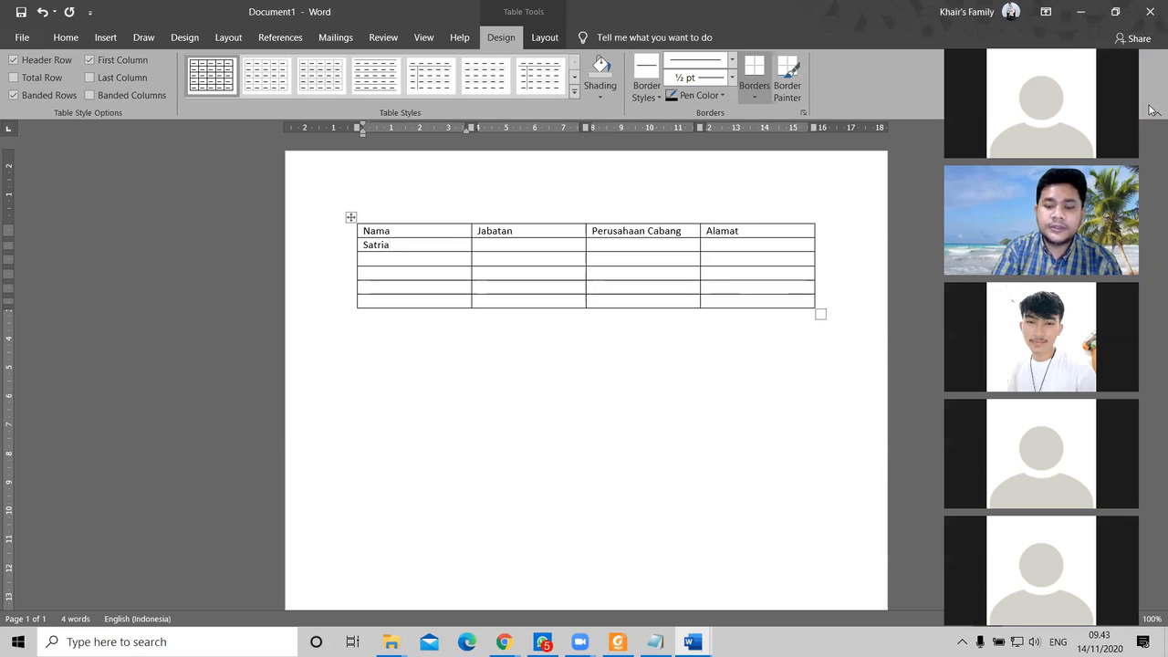
{"action": "key", "text": "Down"}
{"action": "type", "text": "E"}
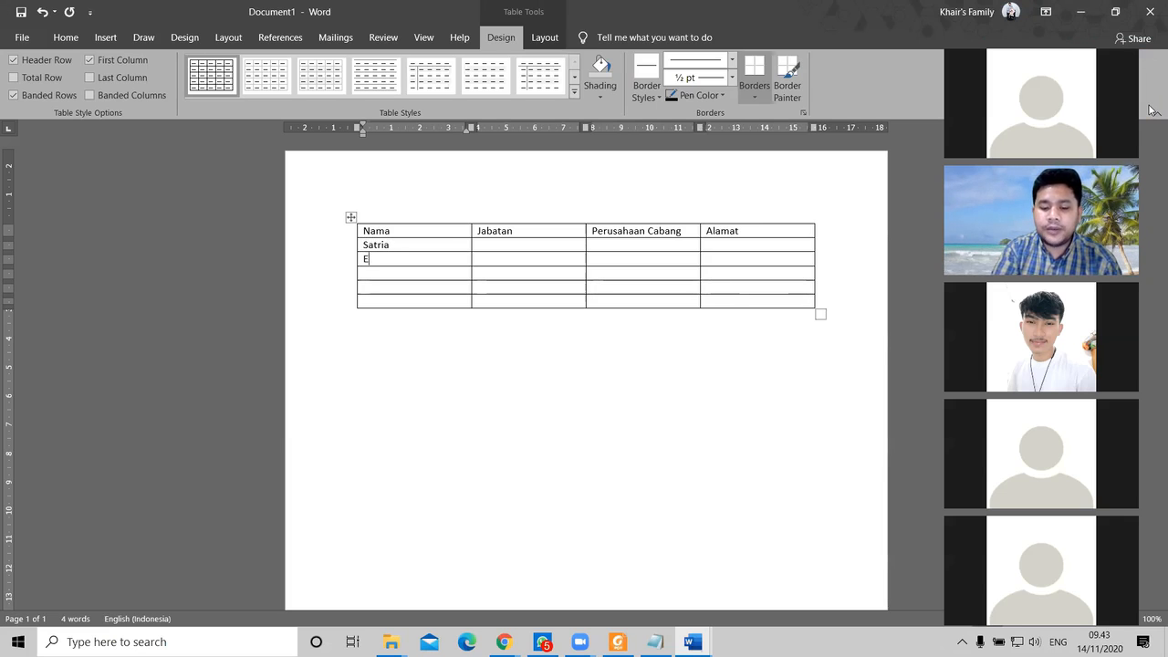
{"action": "type", "text": "l"}
{"action": "key", "text": "Down"}
{"action": "type", "text": "Herwin"}
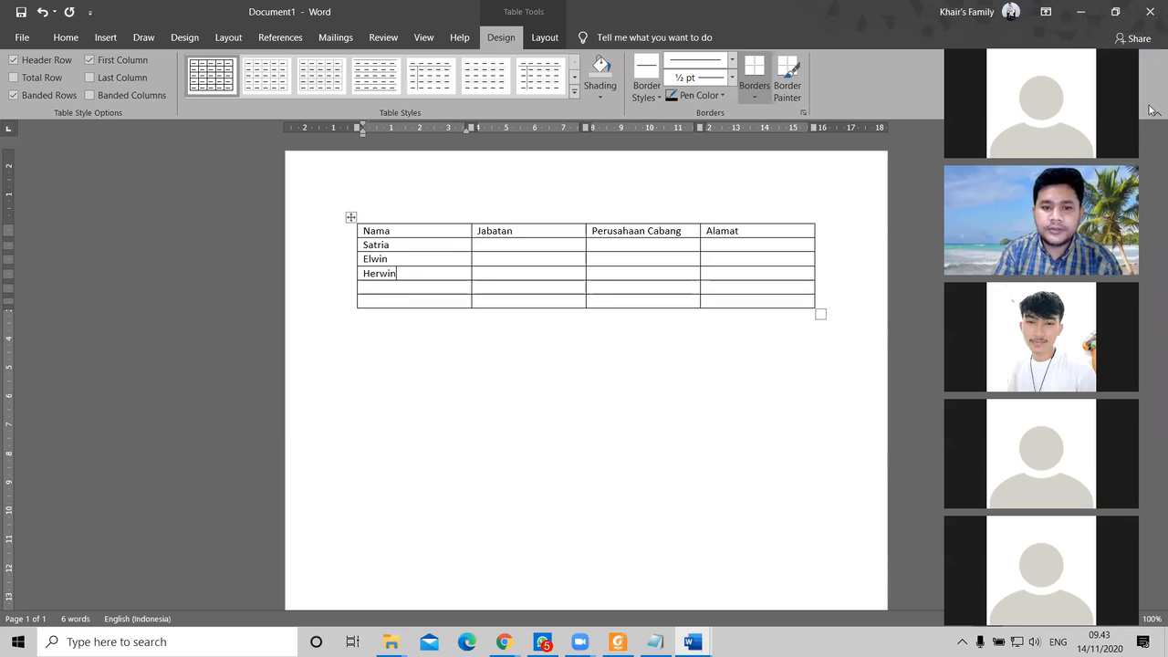
{"action": "key", "text": "Down"}
{"action": "type", "text": "Dody"}
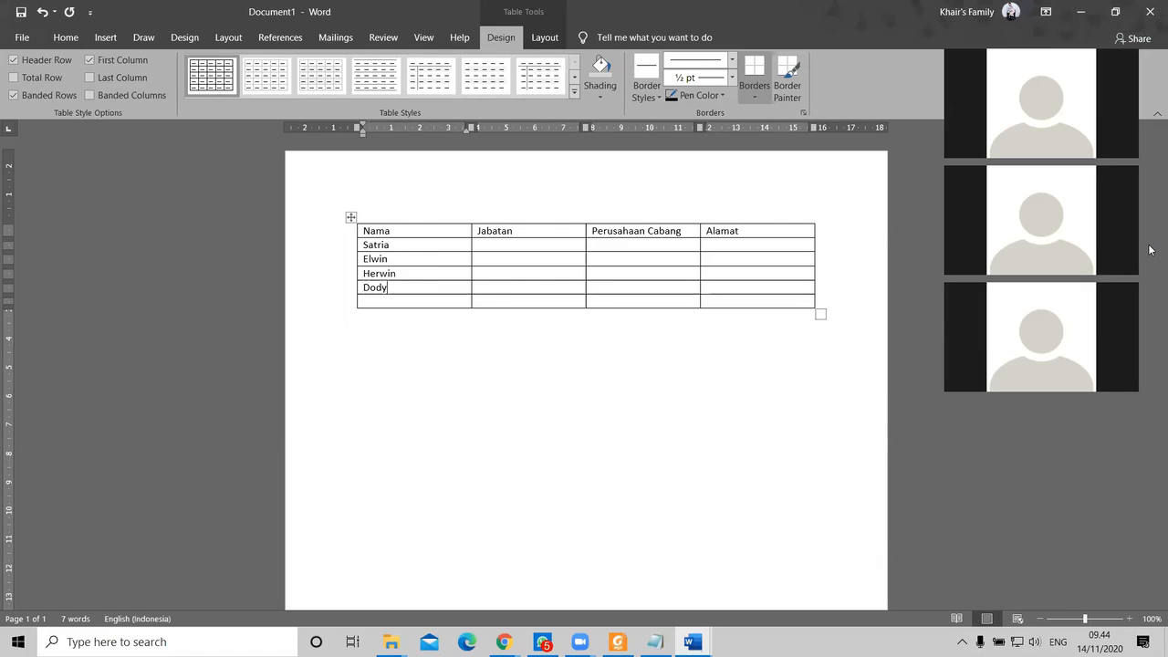
Step: Enter the last row's name and fill Jabatan with Manajer, Direktur, SDM, Bendahara, Sekretaris
{"action": "left_click", "coordinate": [433, 301]}
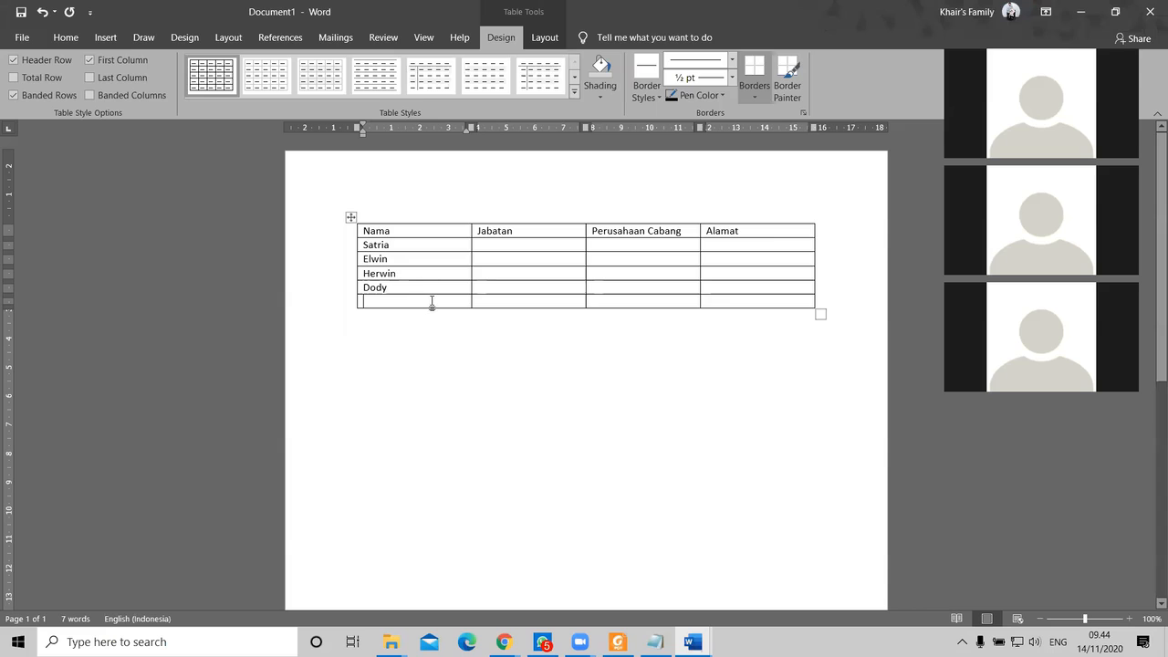
{"action": "left_click", "coordinate": [521, 247]}
{"action": "type", "text": "Manaje"}
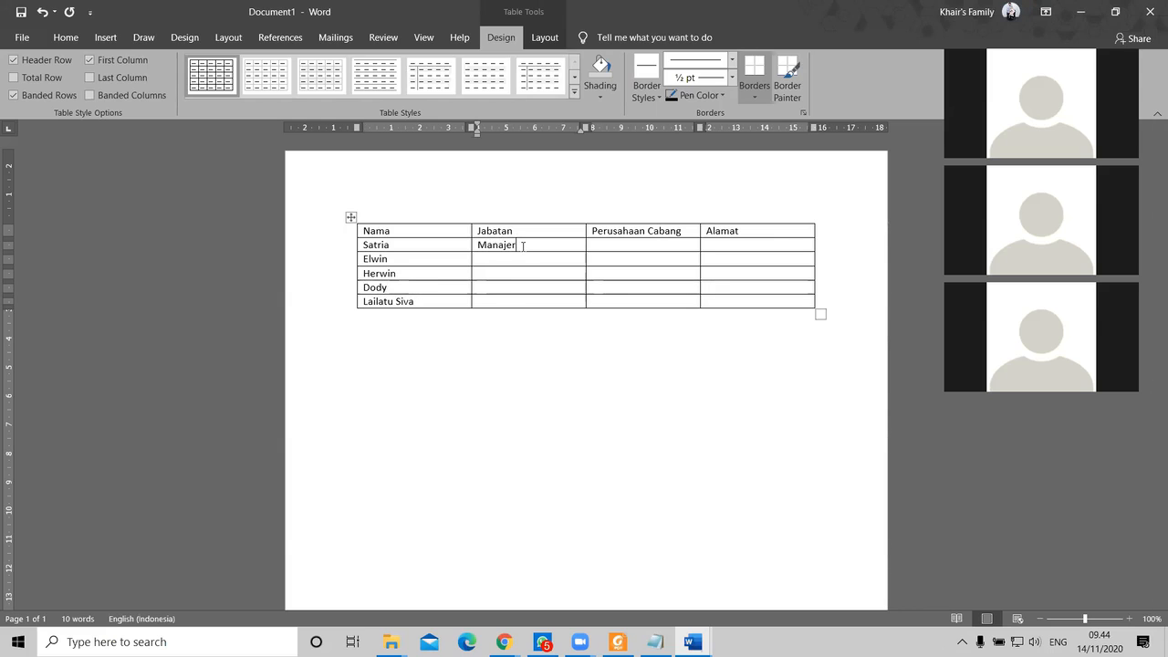
{"action": "type", "text": "r"}
{"action": "key", "text": "Down"}
{"action": "type", "text": "Di"}
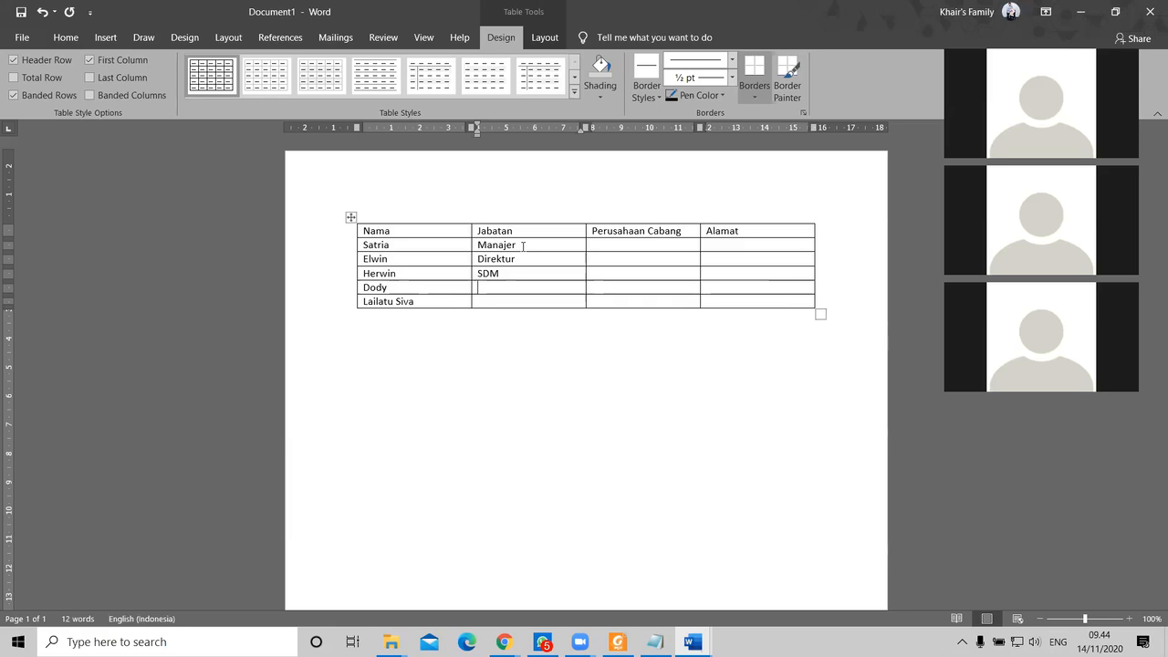
{"action": "type", "text": "Bendahara"}
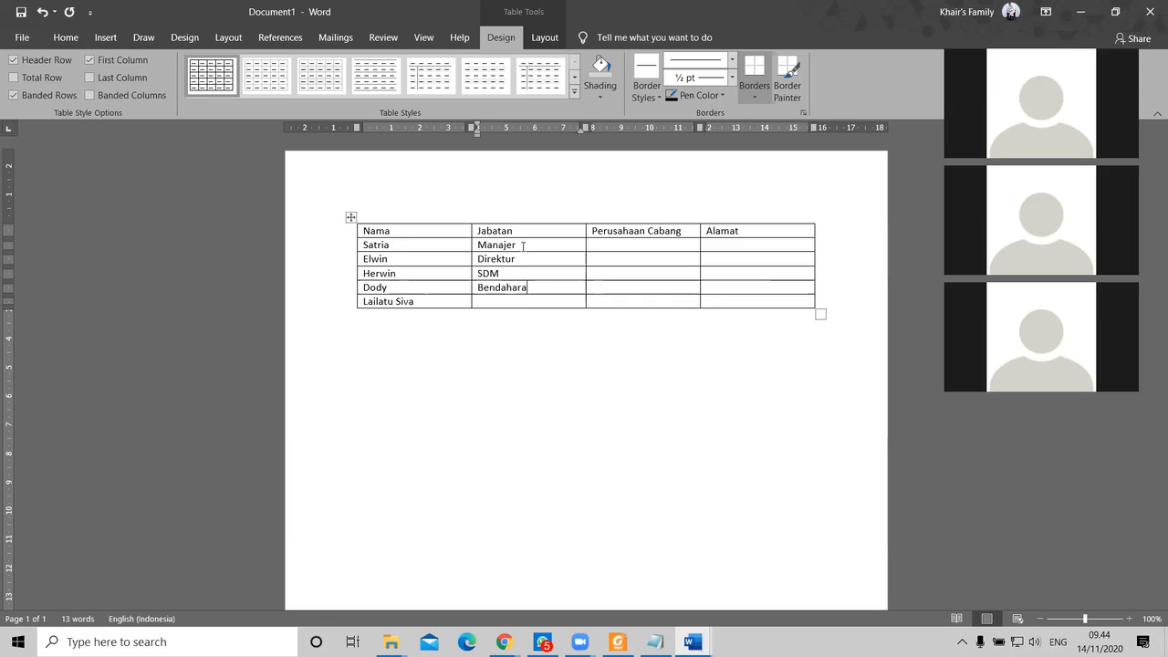
{"action": "type", "text": "Sekretaris"}
Step: Fill the Alamat column with Medan, Jakarta, Bekasi, Bandung and Yogja
{"action": "left_click", "coordinate": [731, 245]}
{"action": "type", "text": "Medan "}
{"action": "type", "text": "Jakarta "}
{"action": "type", "text": "Bekasi "}
{"action": "type", "text": "Bandung"}
{"action": "key", "text": "Down"}
{"action": "type", "text": "Yo"}
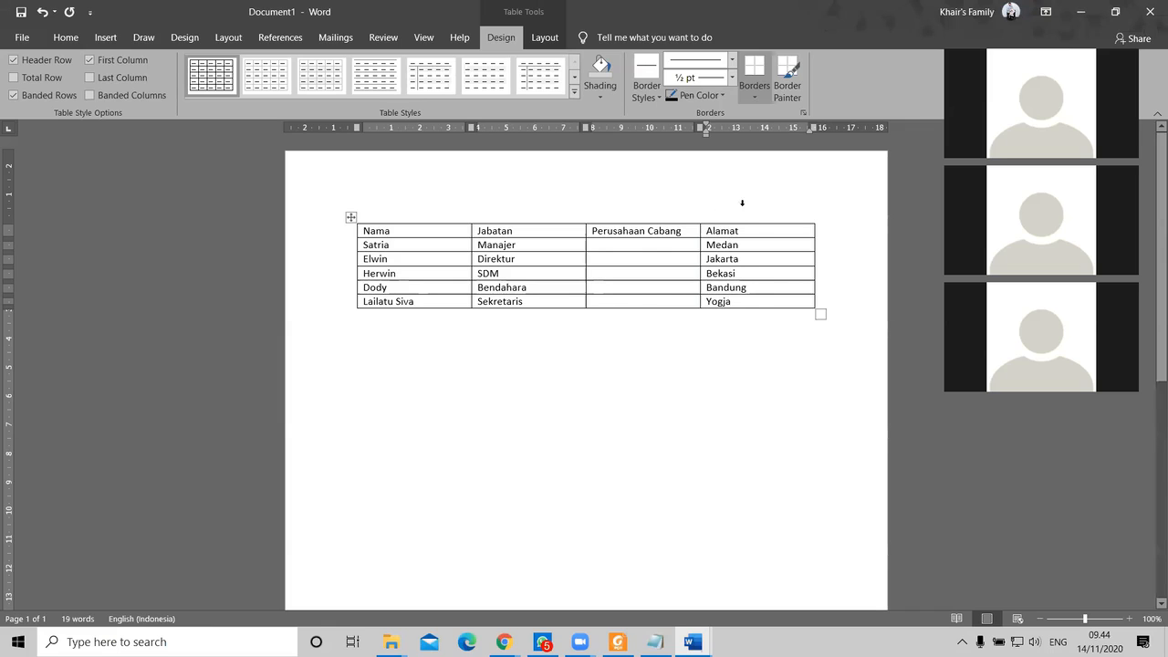
Step: Change Yogja to Jogja, then copy the Alamat cities into the Perusahaan Cabang cells
{"action": "left_click_drag", "start_coordinate": [729, 304], "coordinate": [700, 305]}
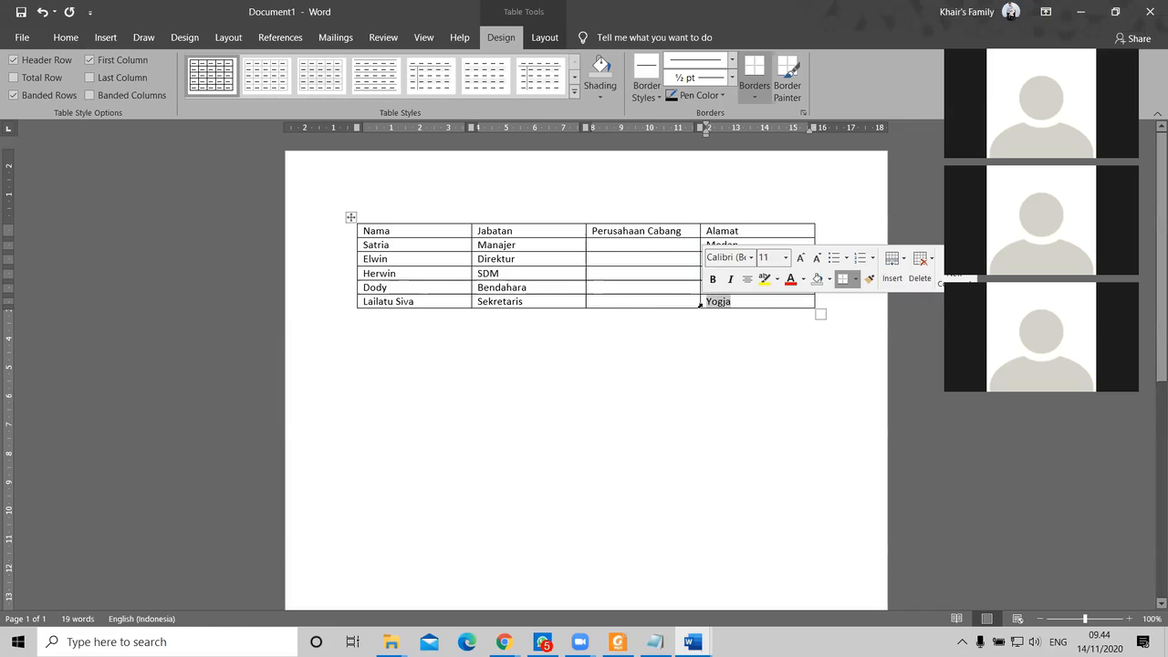
{"action": "type", "text": "Jogja"}
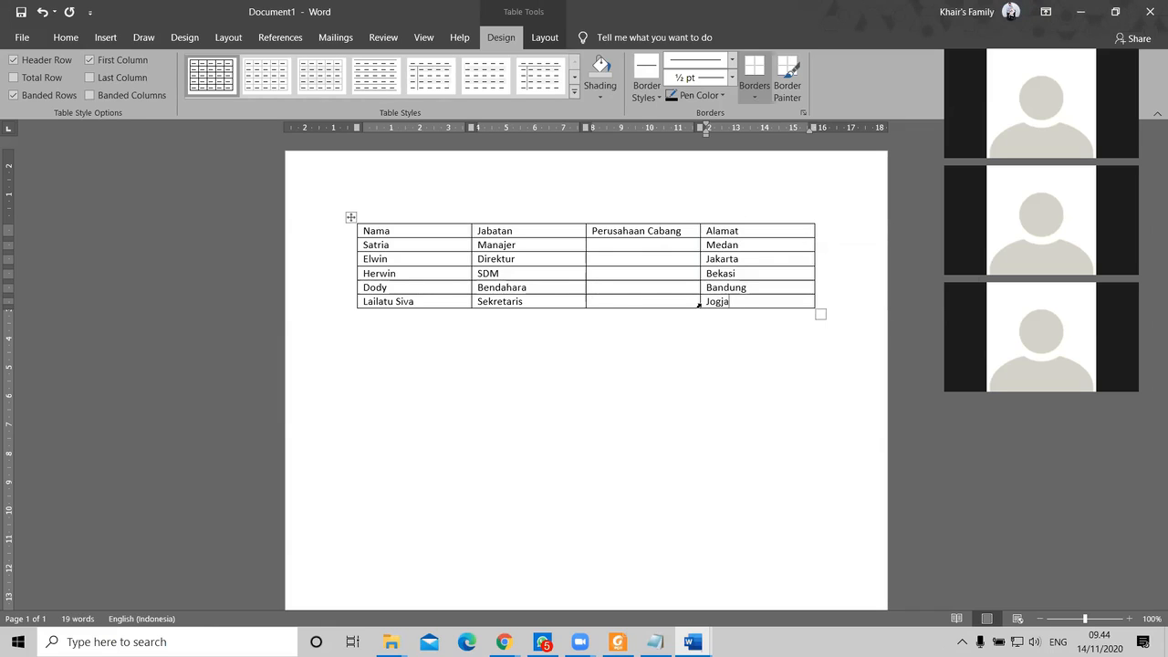
{"action": "left_click", "coordinate": [638, 246]}
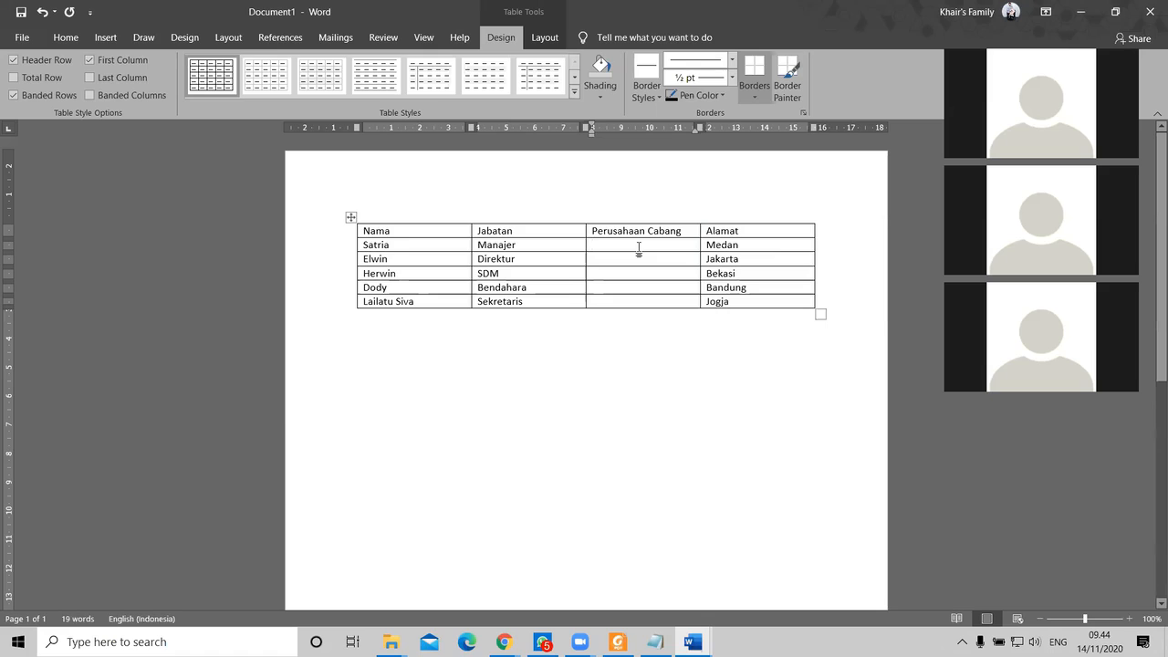
{"action": "type", "text": "Medan"}
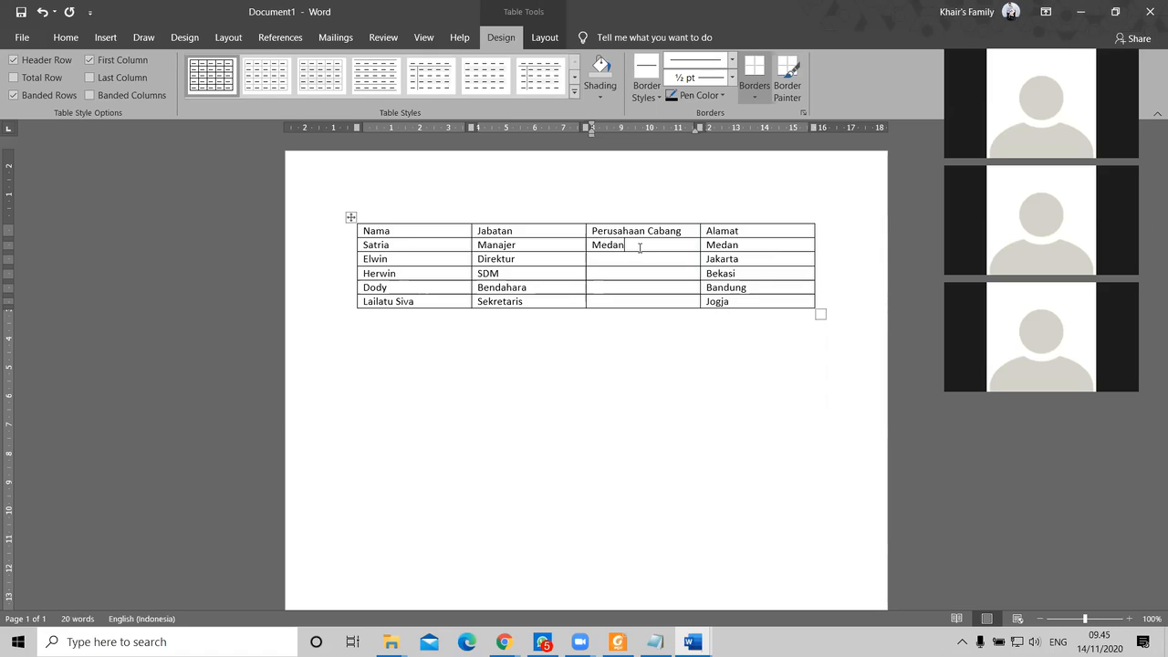
{"action": "type", "text": "Jakar"}
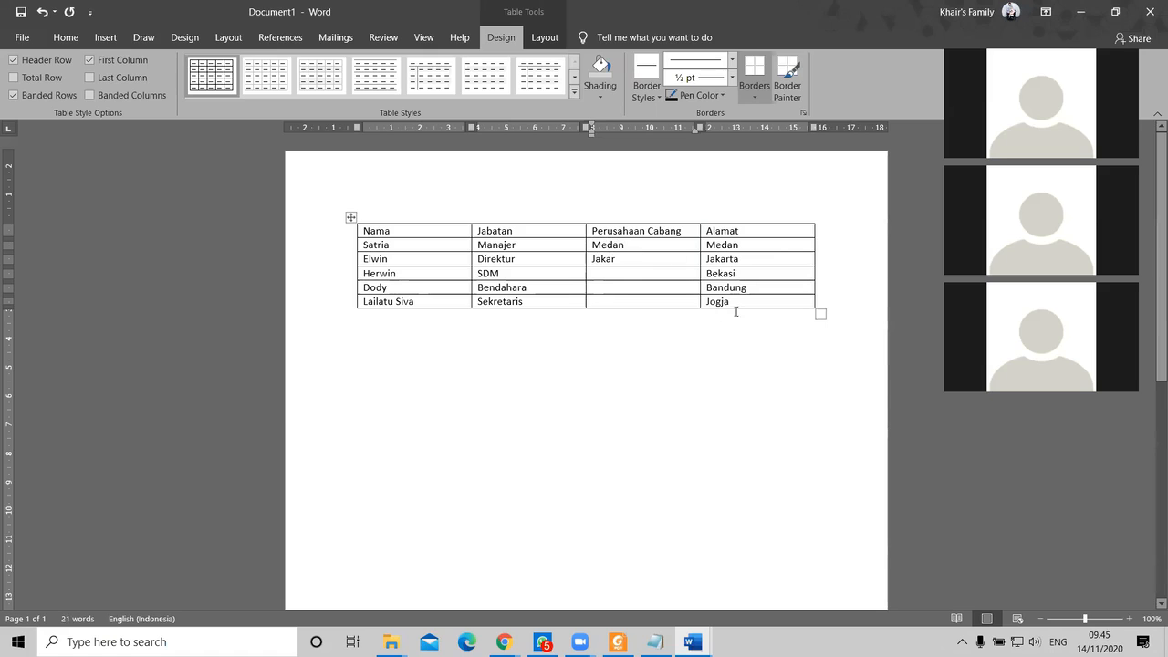
{"action": "left_click_drag", "start_coordinate": [735, 302], "coordinate": [713, 254]}
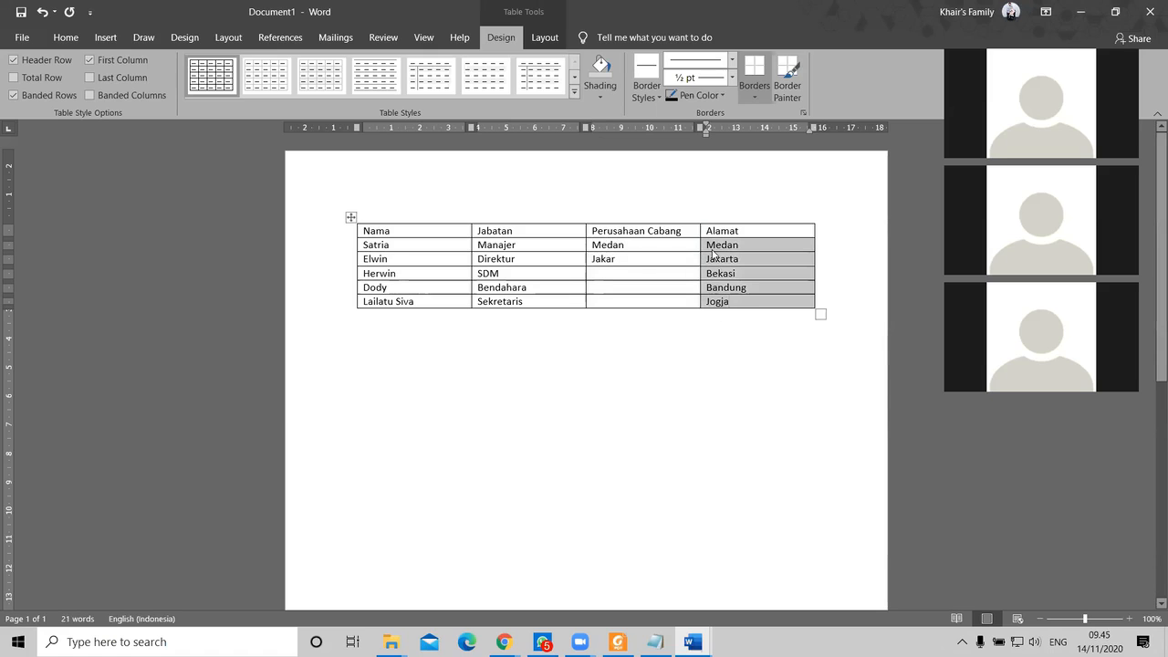
{"action": "key", "text": "ctrl+c"}
{"action": "left_click_drag", "start_coordinate": [621, 292], "coordinate": [610, 244]}
{"action": "key", "text": "ctrl+v"}
{"action": "left_click", "coordinate": [631, 371]}
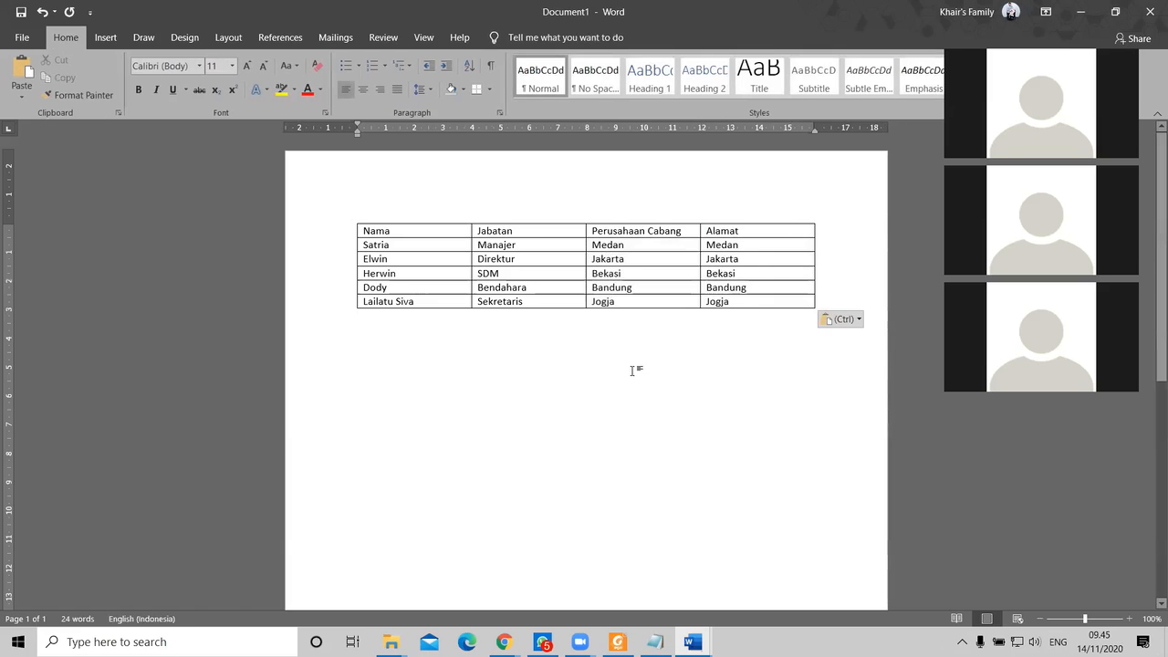
{"action": "key", "text": "ctrl+s"}
Step: Save the table document in the Mailings folder under the name Data_surat_undangan
{"action": "left_click", "coordinate": [460, 405]}
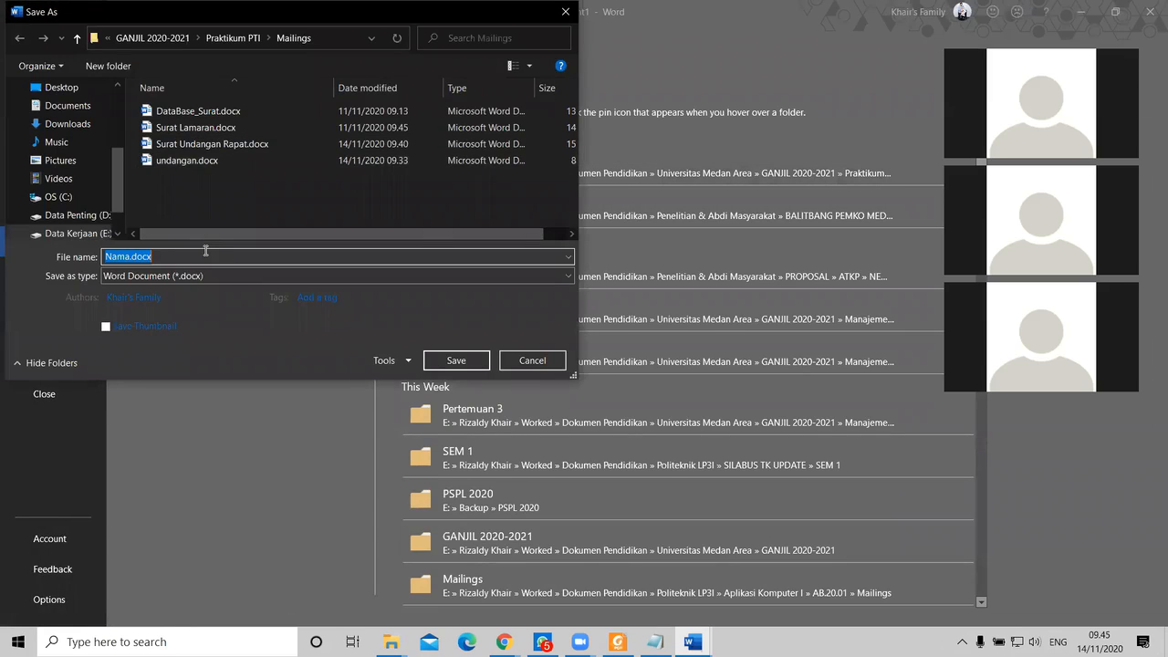
{"action": "type", "text": "Data_sur"}
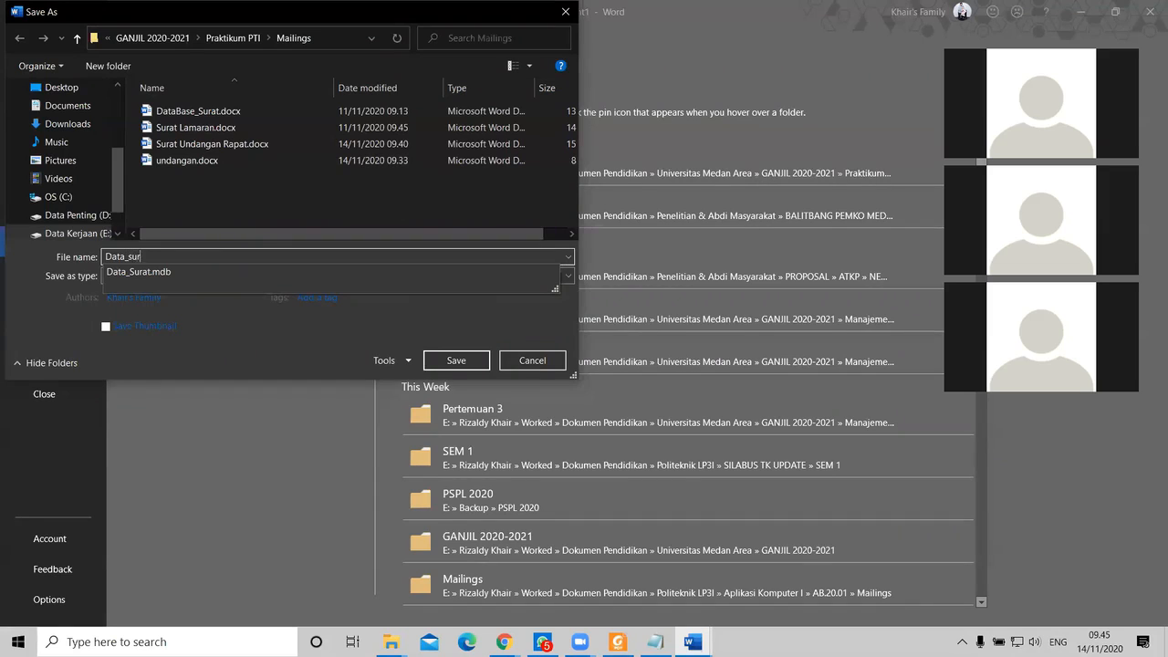
{"action": "type", "text": "at_"}
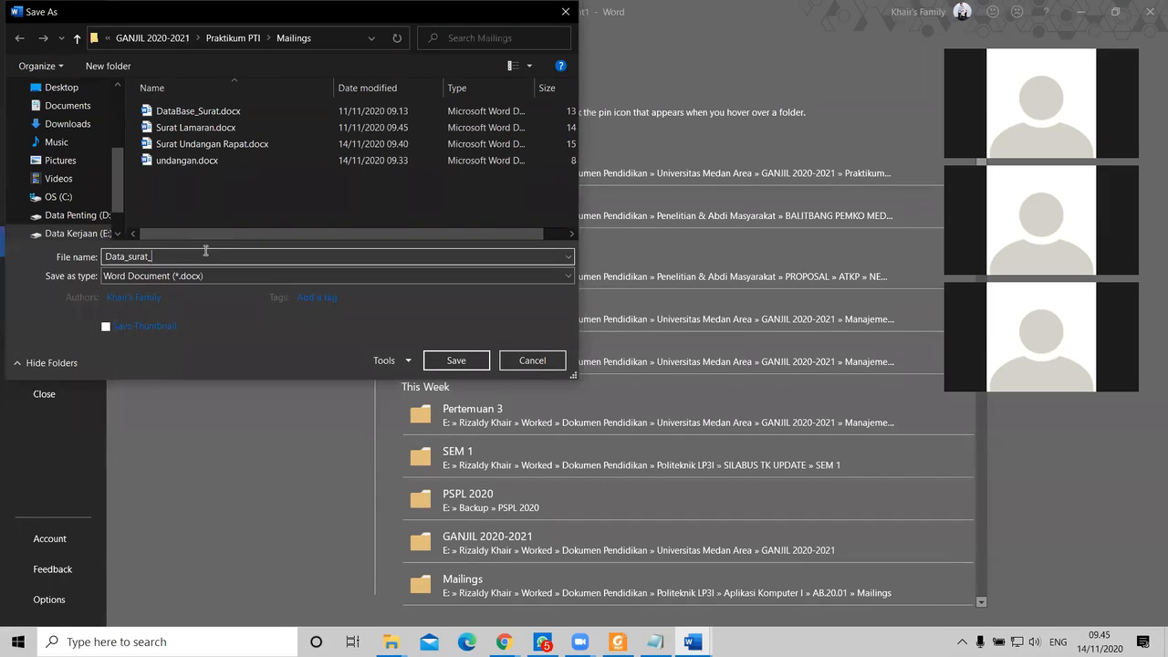
{"action": "type", "text": "undangan"}
{"action": "key", "text": "Return"}
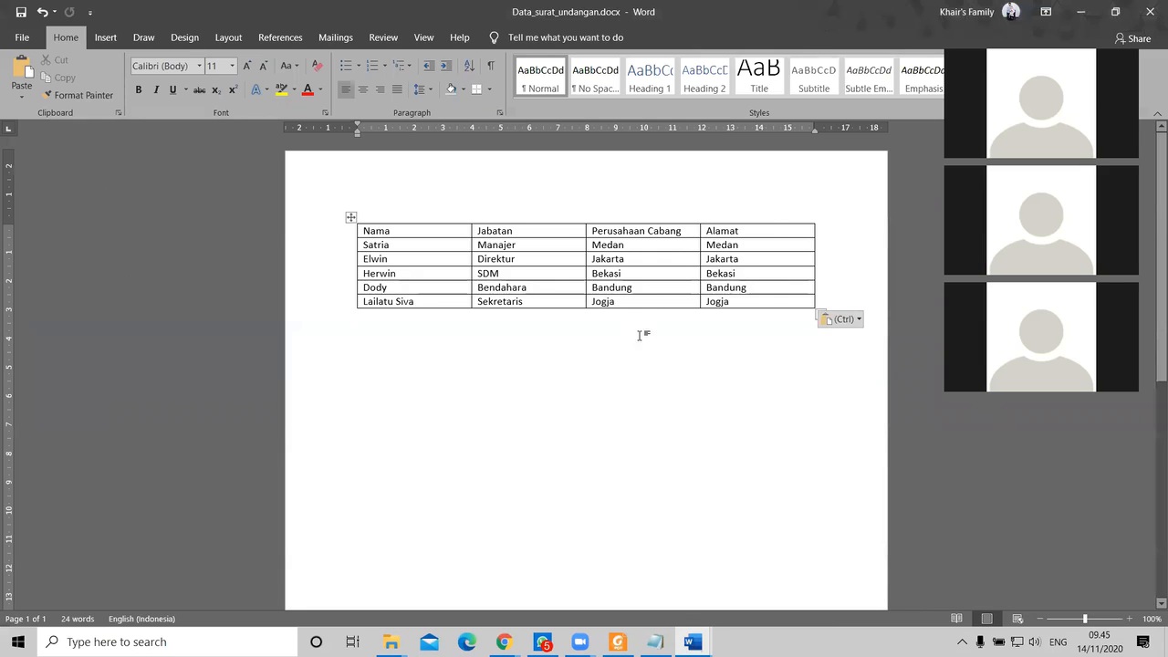
Step: Switch to the Surat Undangan Rapat letter and check its available merge fields
{"action": "mouse_move", "coordinate": [692, 641]}
{"action": "left_click", "coordinate": [654, 576]}
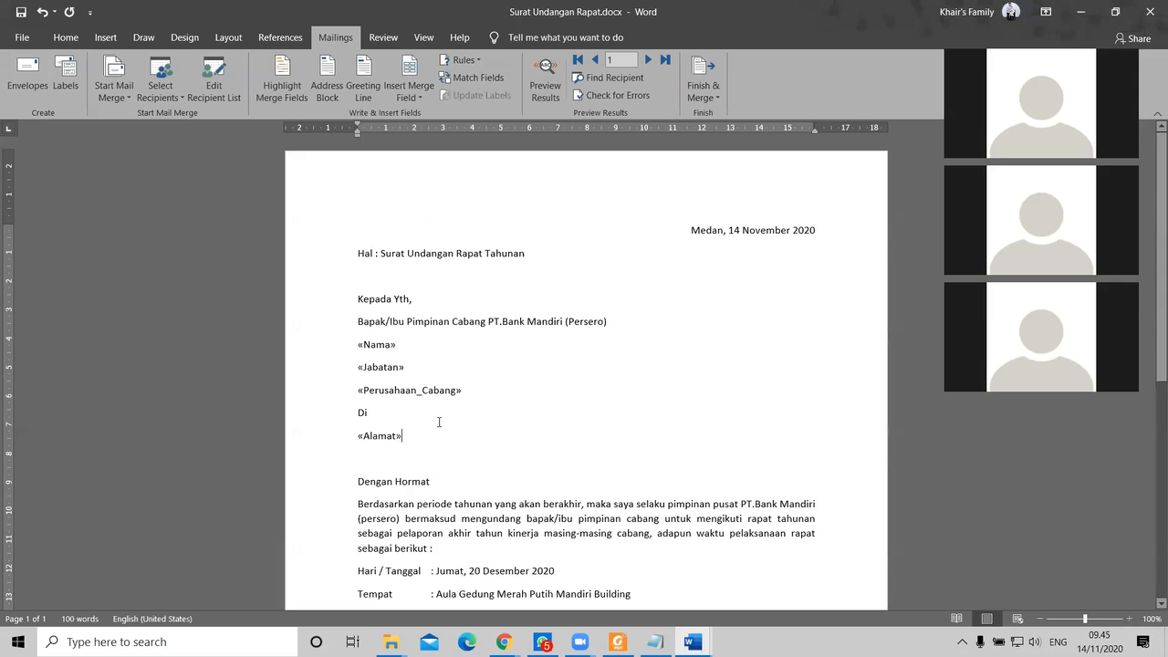
{"action": "left_click", "coordinate": [420, 99]}
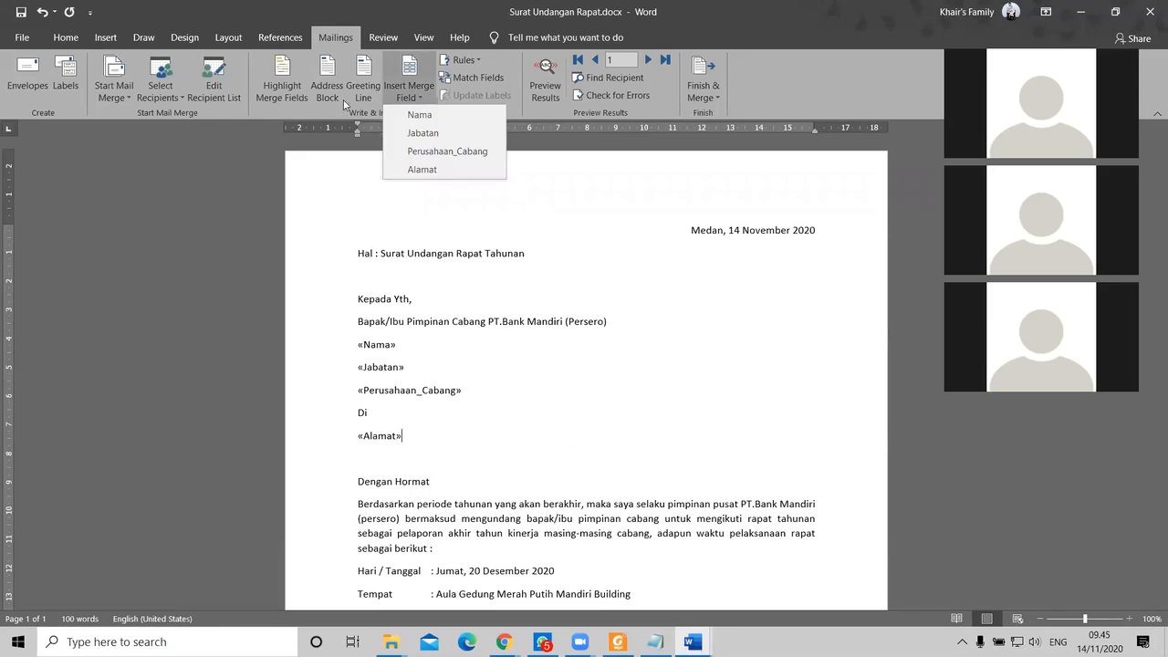
{"action": "left_click", "coordinate": [289, 109]}
Step: Use an existing list, browsing to the Mailings folder and opening Data_surat_undangan.docx
{"action": "left_click", "coordinate": [171, 97]}
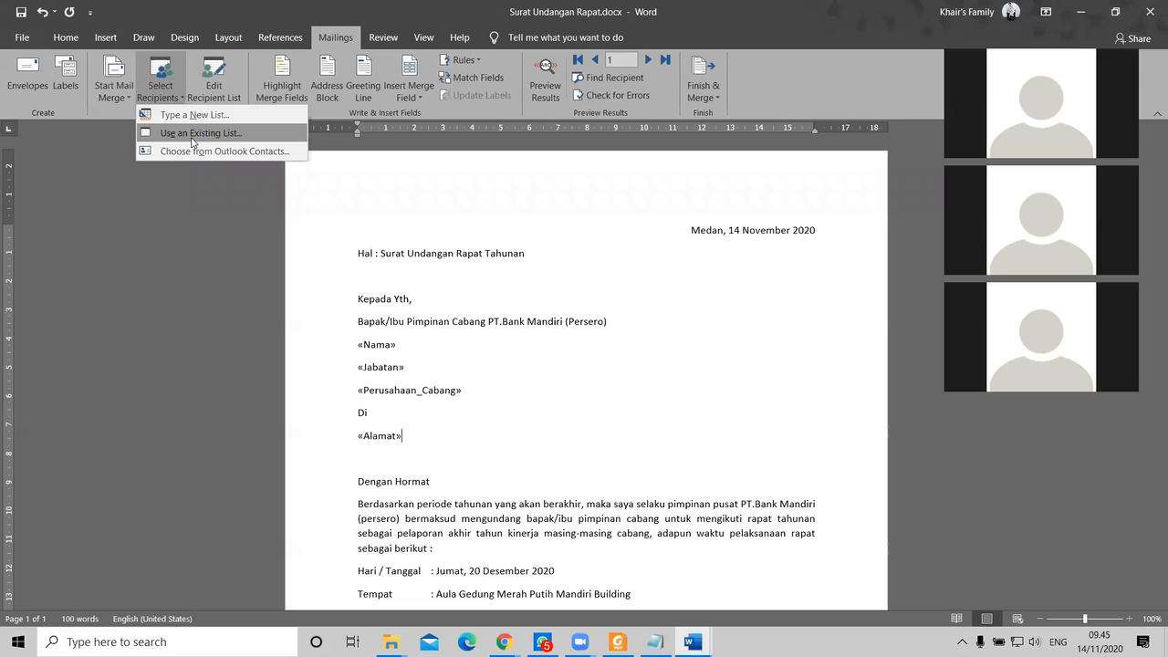
{"action": "left_click", "coordinate": [193, 135]}
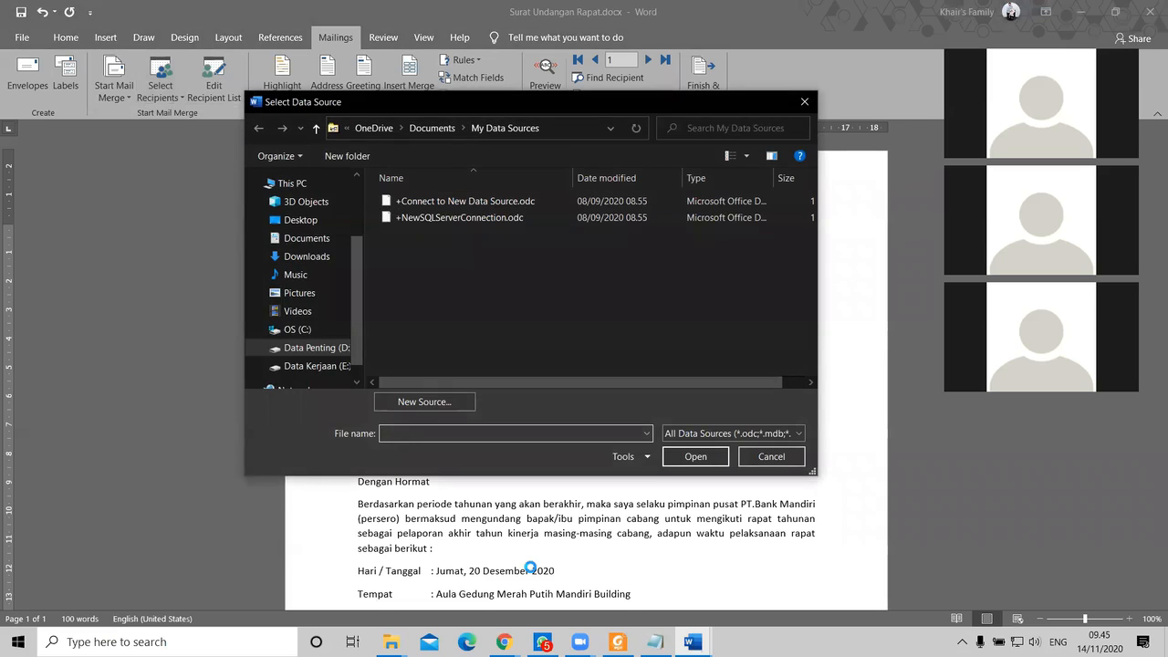
{"action": "mouse_move", "coordinate": [391, 641]}
{"action": "left_click", "coordinate": [490, 572]}
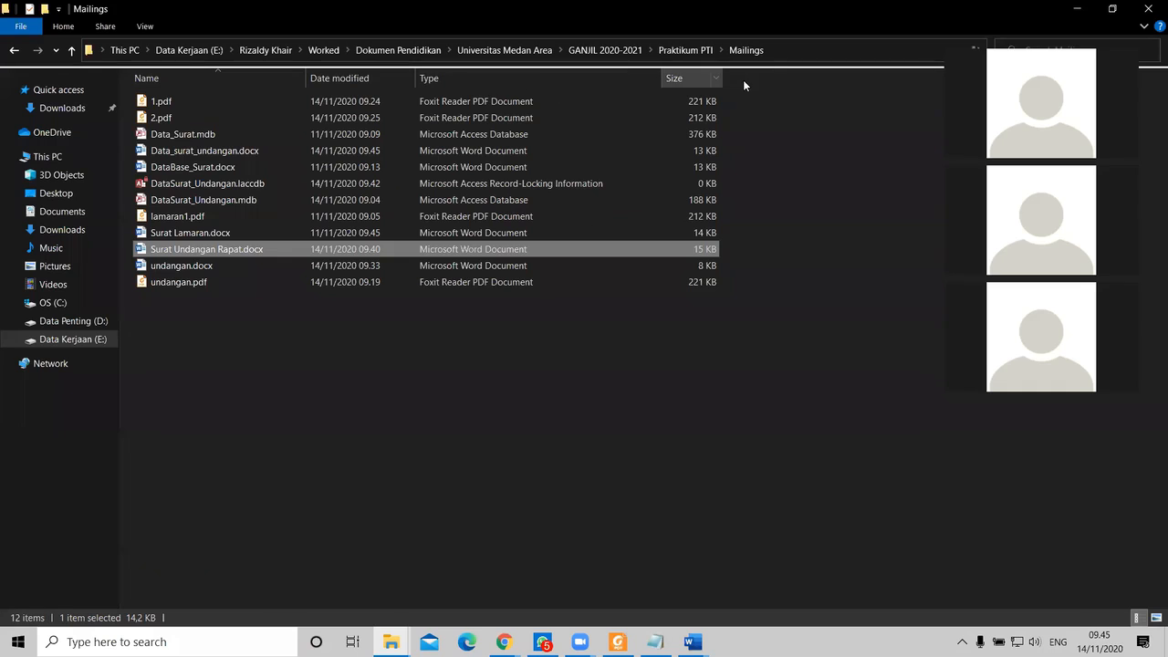
{"action": "key", "text": "alt+Tab"}
{"action": "left_click", "coordinate": [576, 123]}
{"action": "key", "text": "ctrl+v"}
{"action": "key", "text": "Return"}
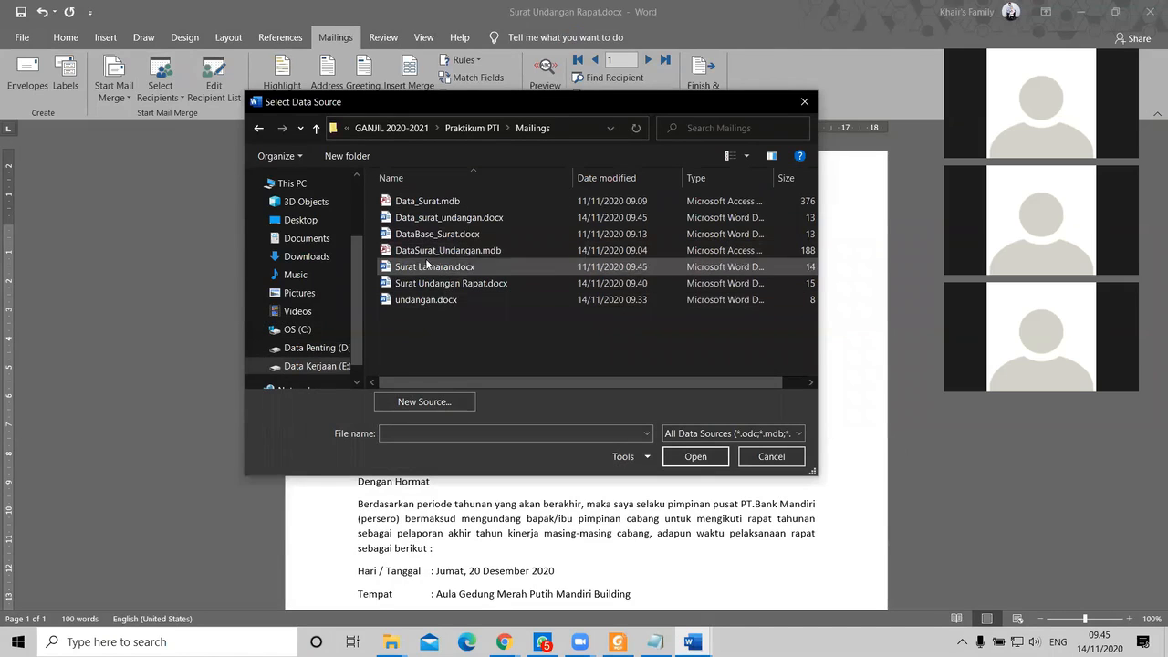
{"action": "left_click", "coordinate": [445, 217]}
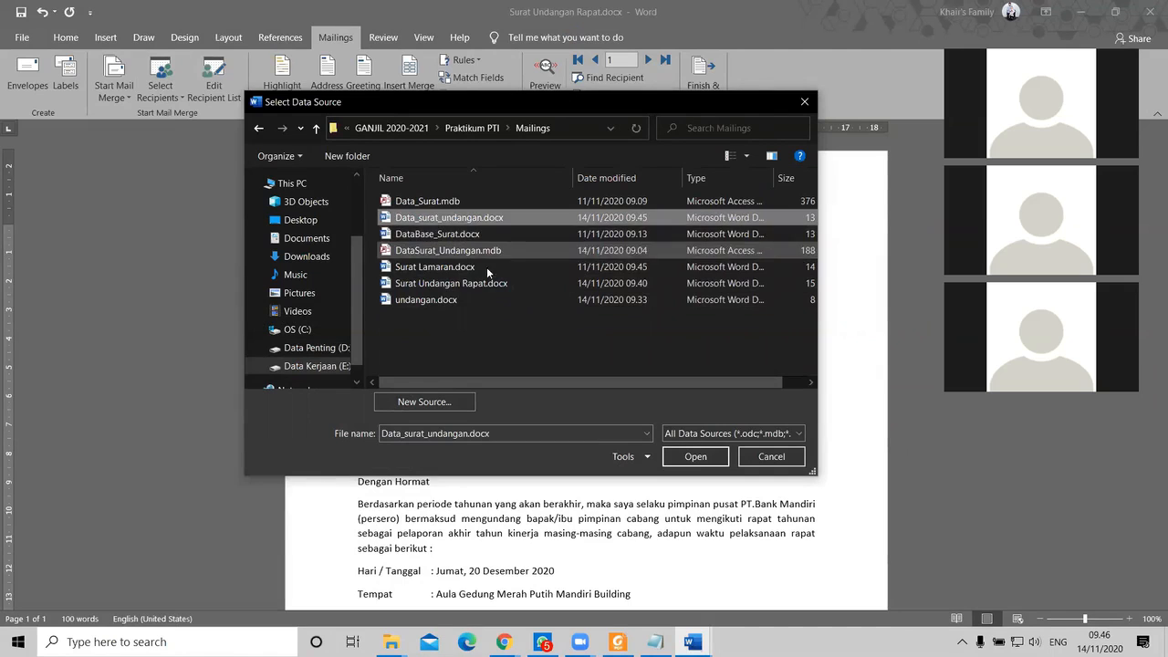
{"action": "left_click", "coordinate": [692, 458]}
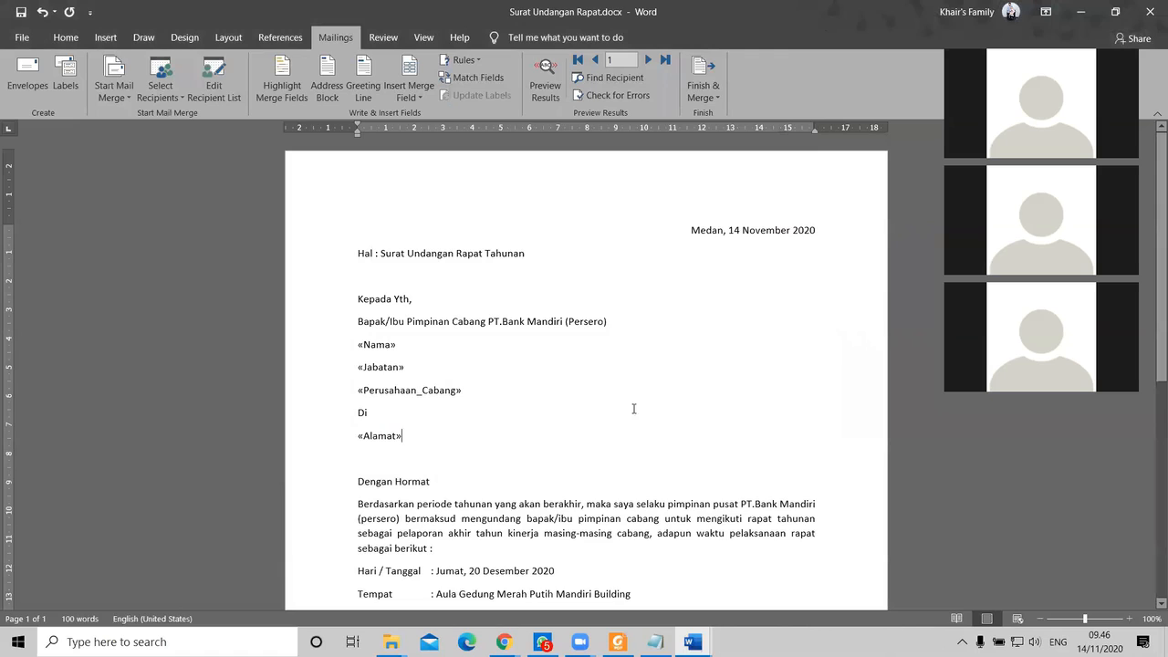
Step: Preview the letter with recipient data and advance through records 2 to 5
{"action": "left_click", "coordinate": [545, 80]}
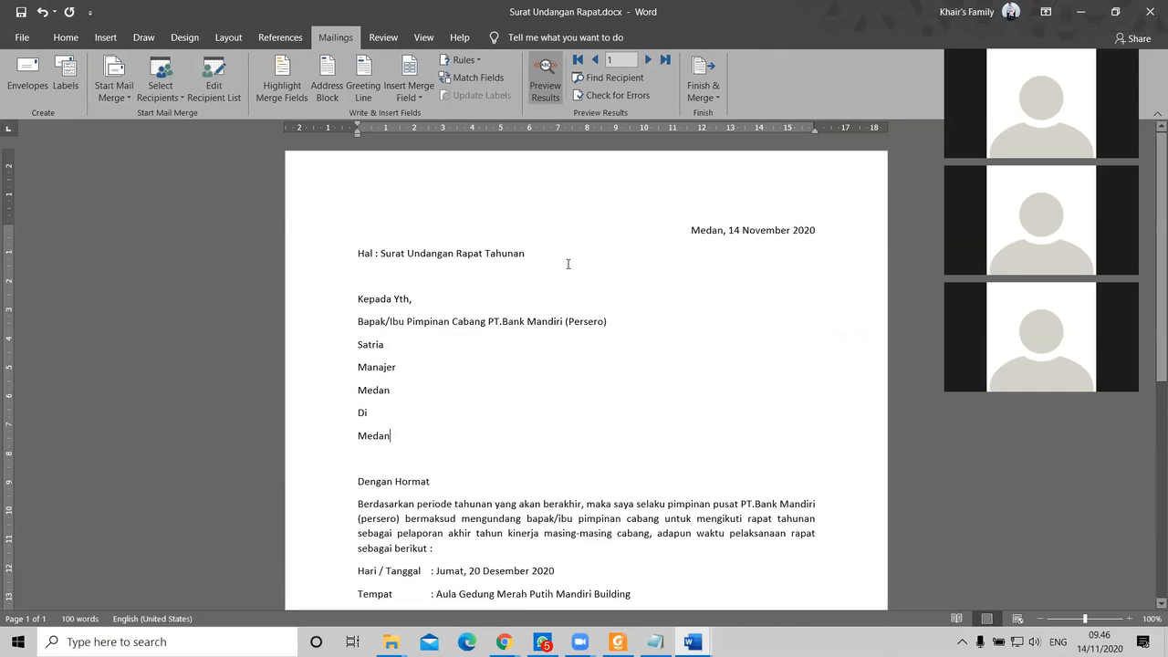
{"action": "left_click", "coordinate": [647, 61]}
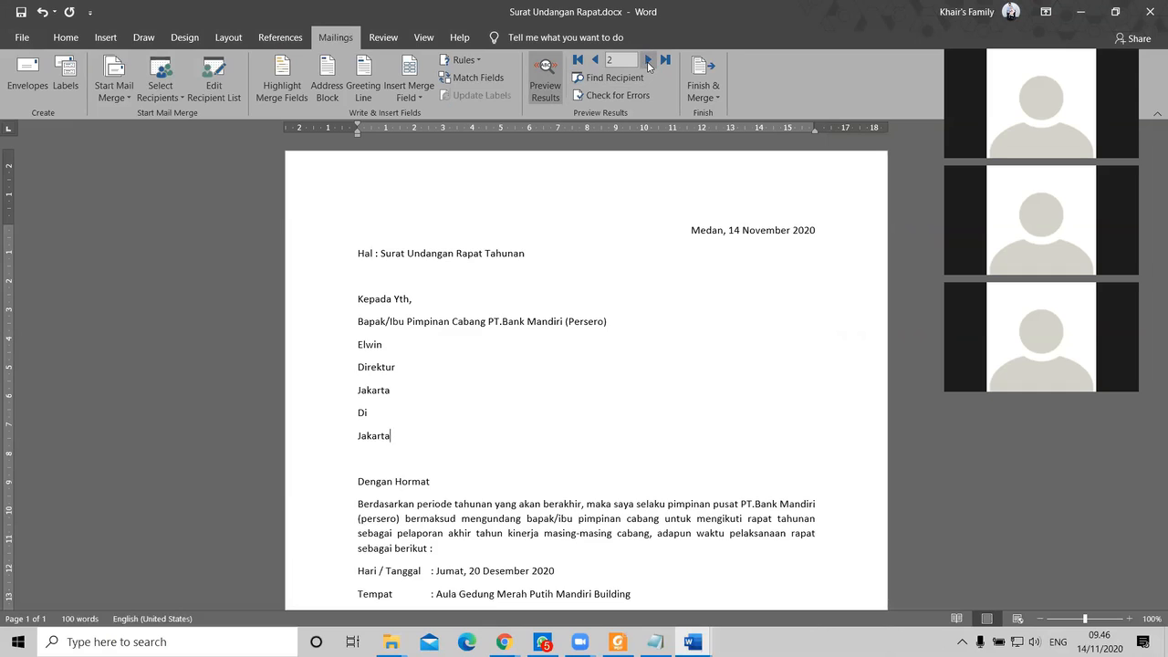
{"action": "left_click", "coordinate": [647, 60]}
{"action": "left_click", "coordinate": [647, 60]}
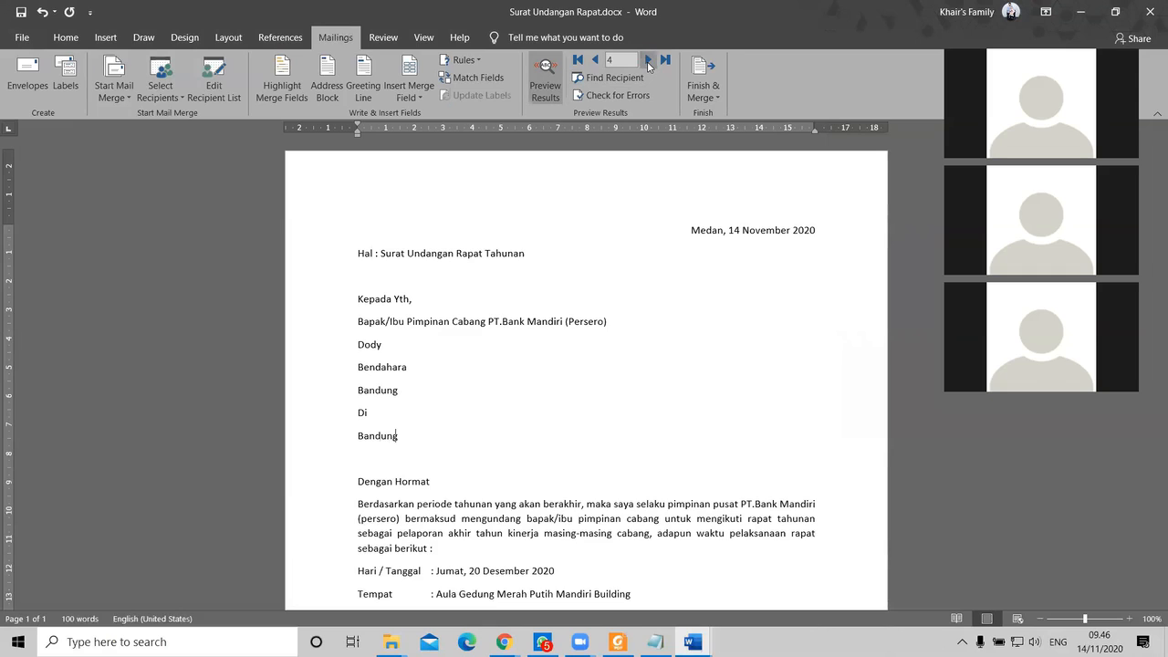
{"action": "left_click", "coordinate": [647, 60]}
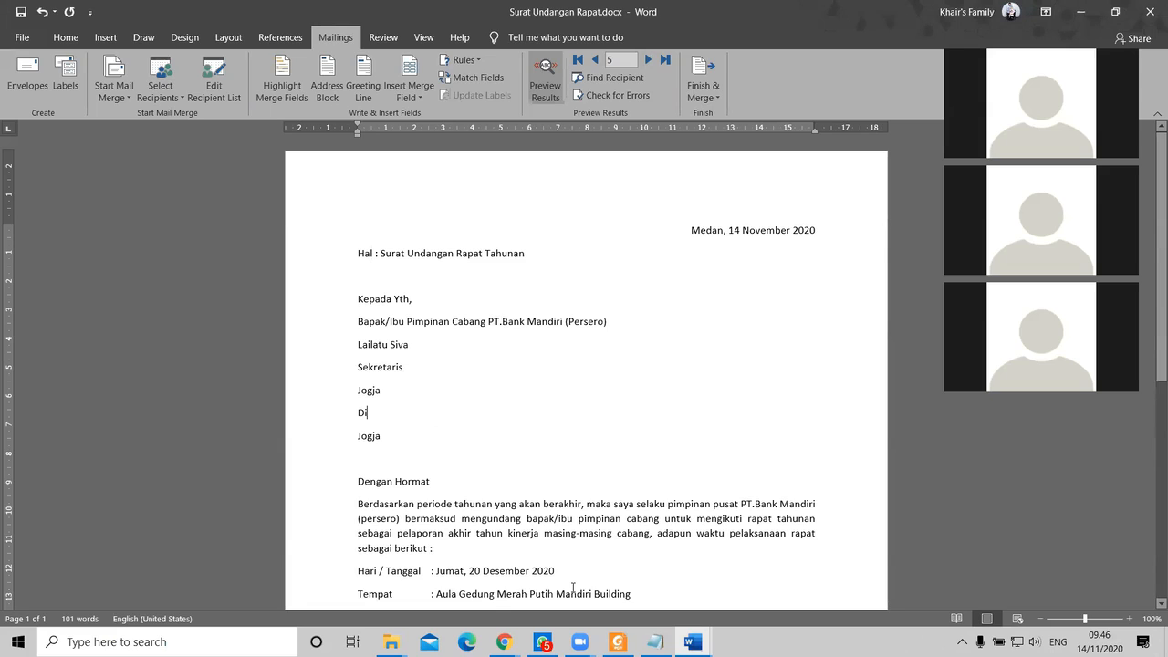
{"action": "left_click", "coordinate": [499, 369]}
Step: Dismiss the existing-list chooser and switch to the Data_surat_undangan.docx window
{"action": "left_click", "coordinate": [166, 105]}
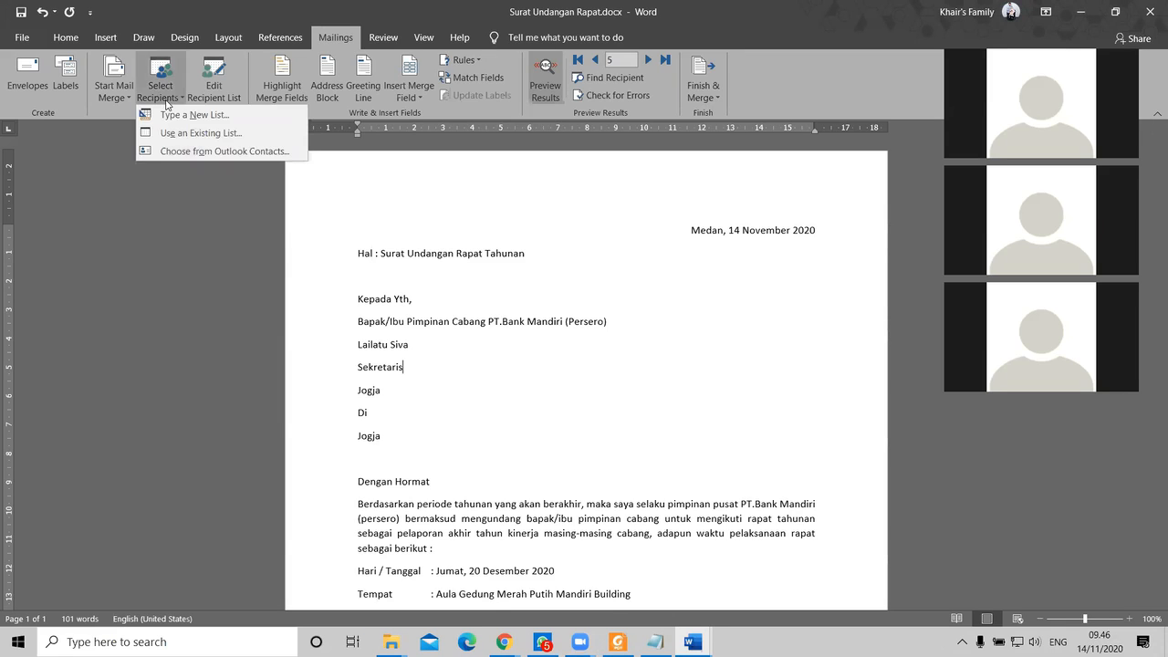
{"action": "left_click", "coordinate": [200, 133]}
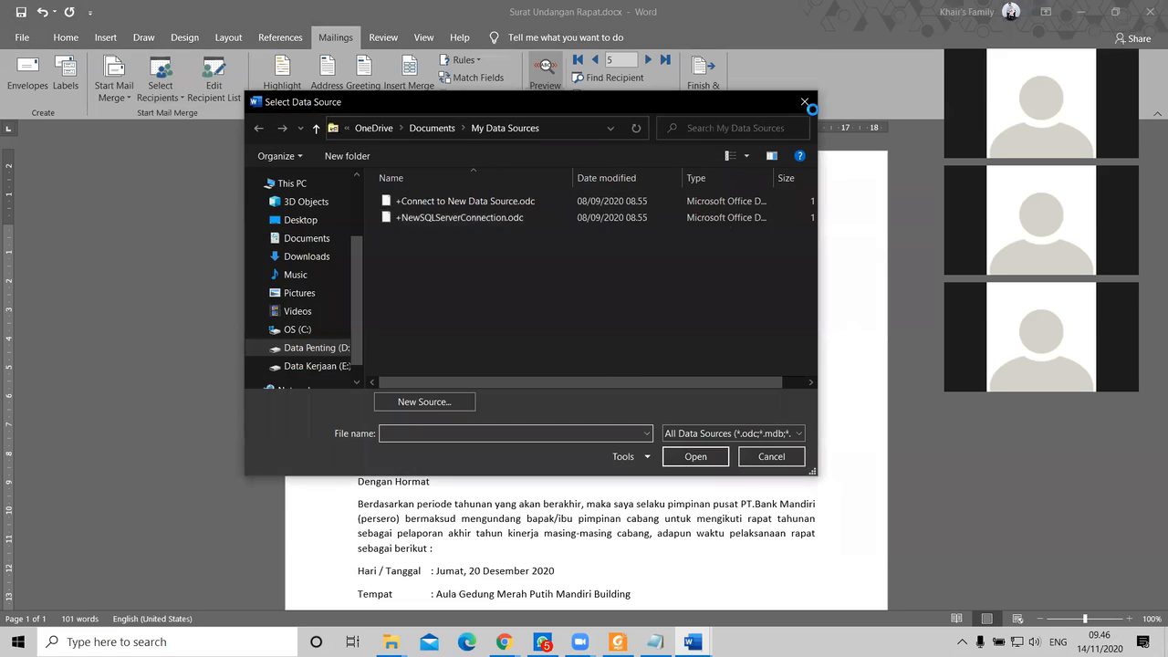
{"action": "left_click", "coordinate": [805, 103]}
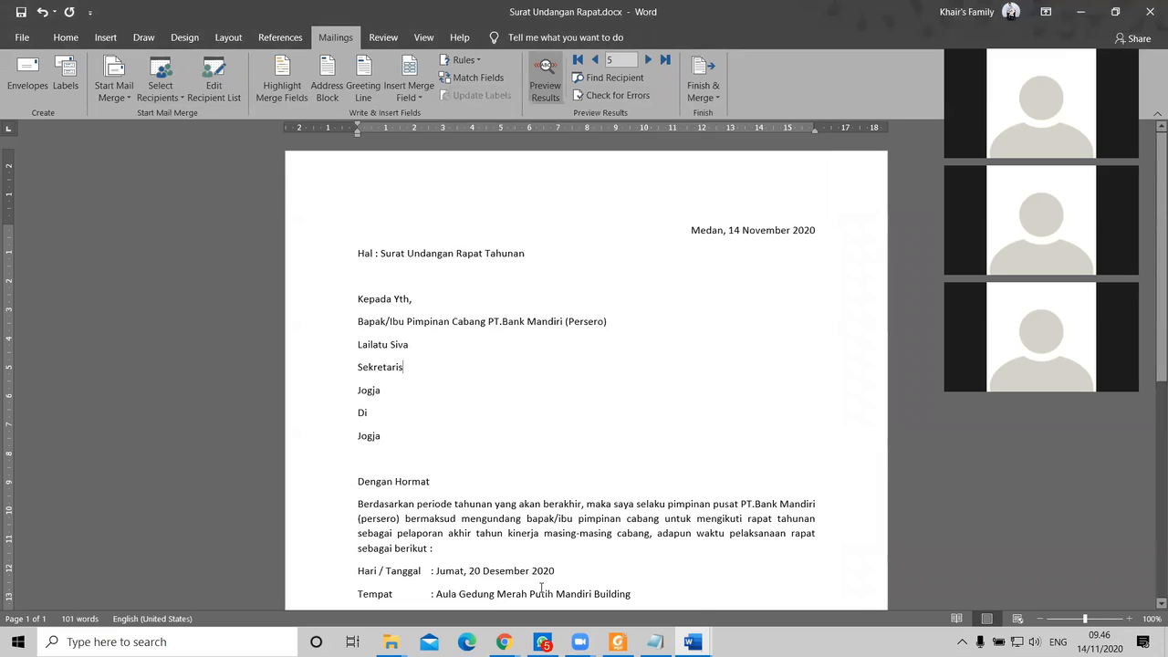
{"action": "left_click", "coordinate": [694, 641]}
{"action": "left_click", "coordinate": [800, 598]}
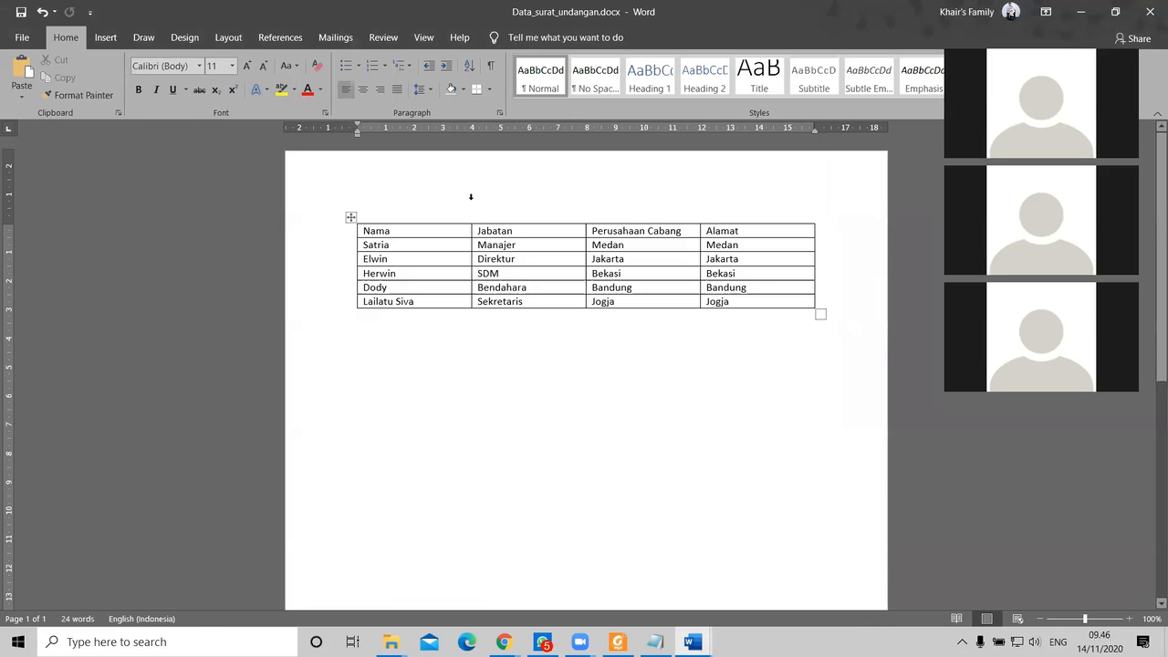